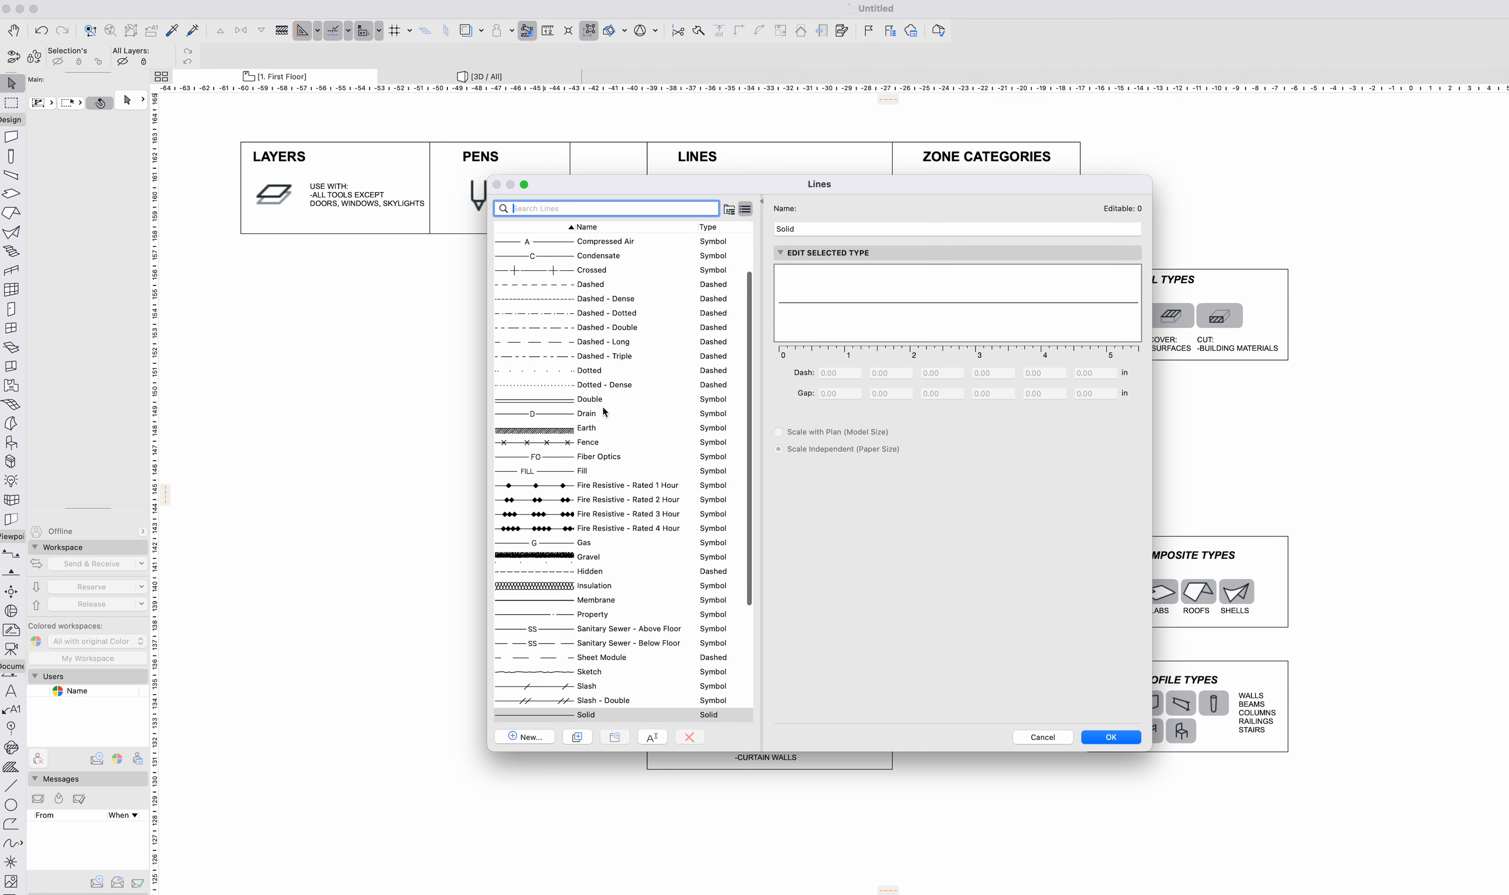
# Look through the available line types and sort the list by type.
pyautogui.scroll(2, 603, 407)
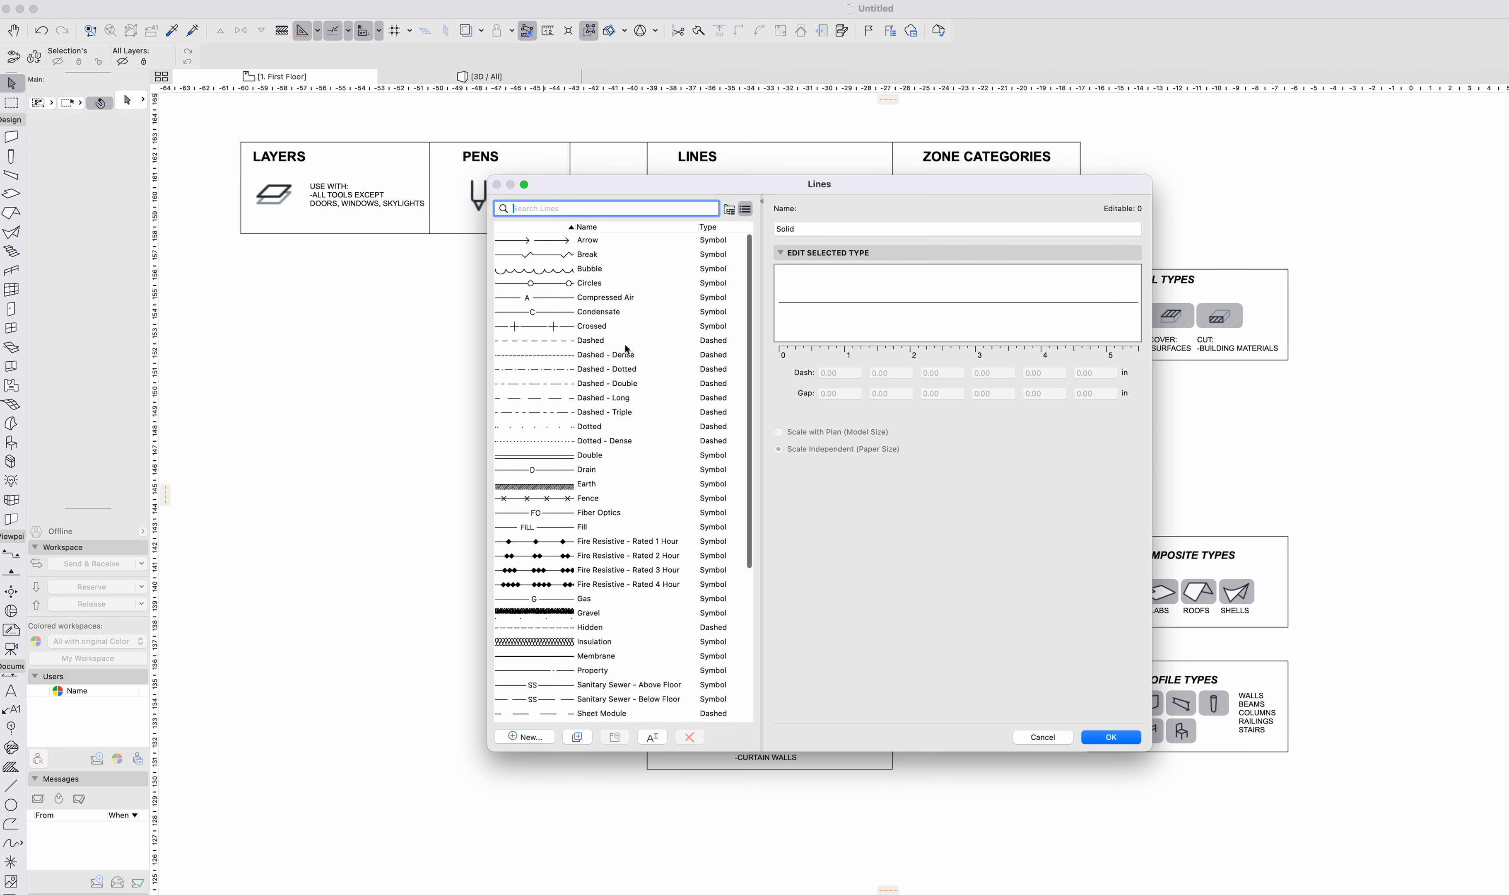
pyautogui.scroll(-5, 657, 385)
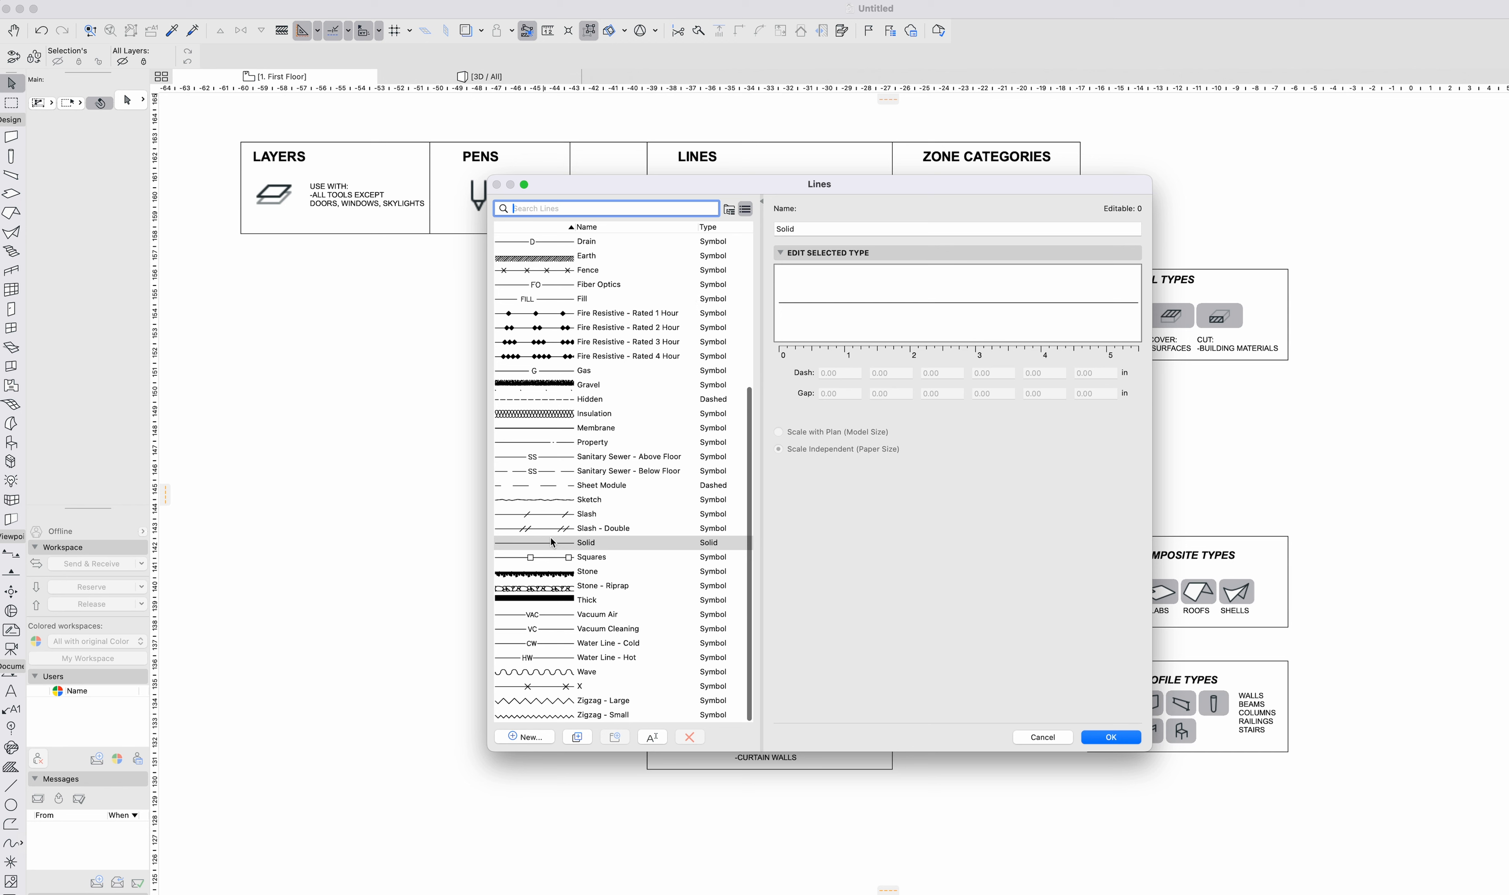
pyautogui.scroll(5, 553, 543)
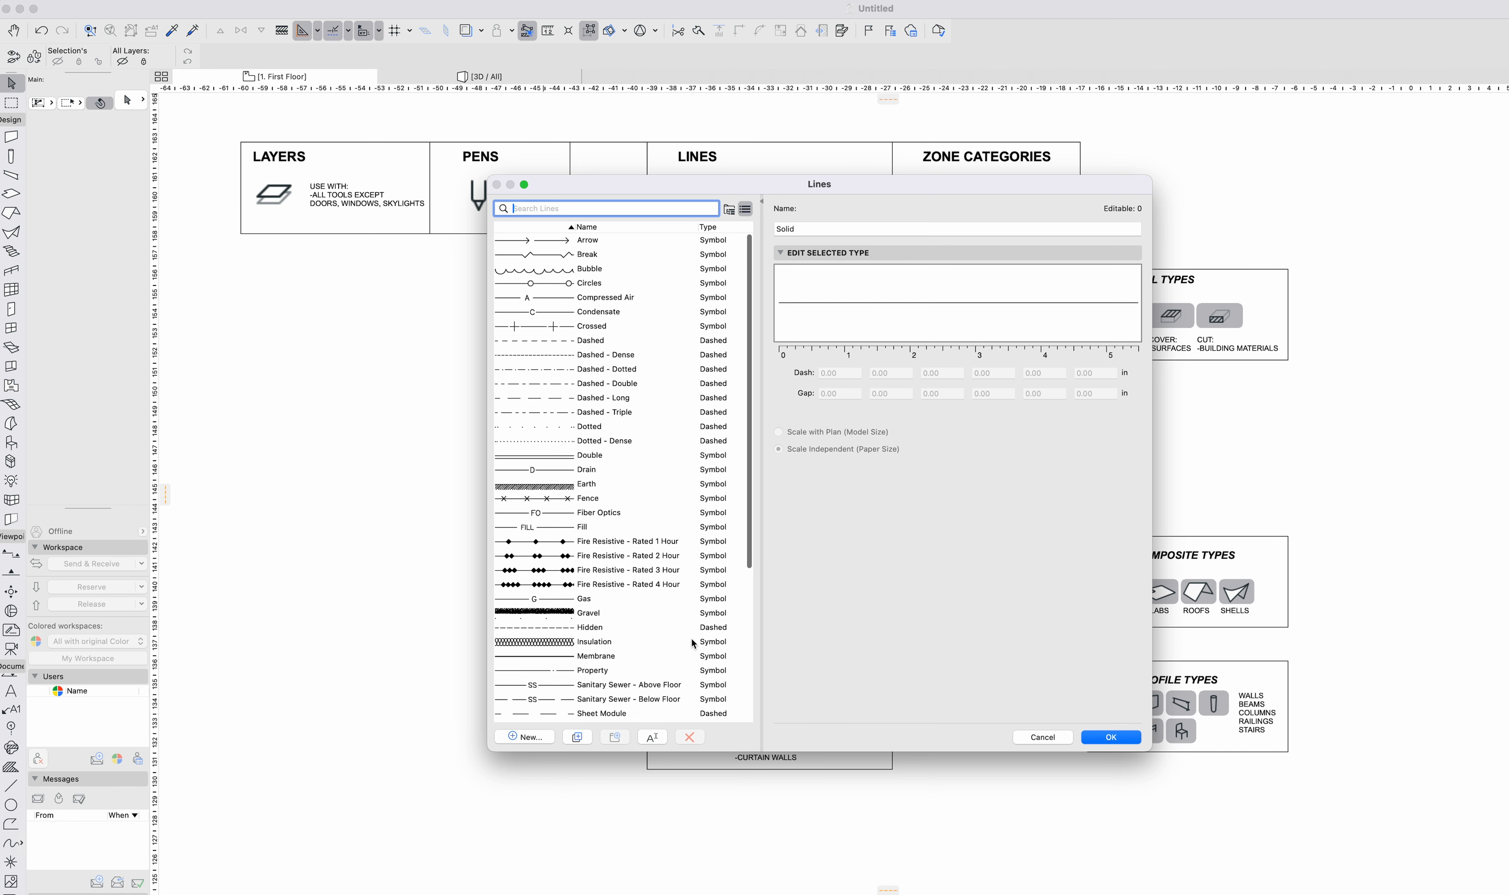
pyautogui.click(721, 227)
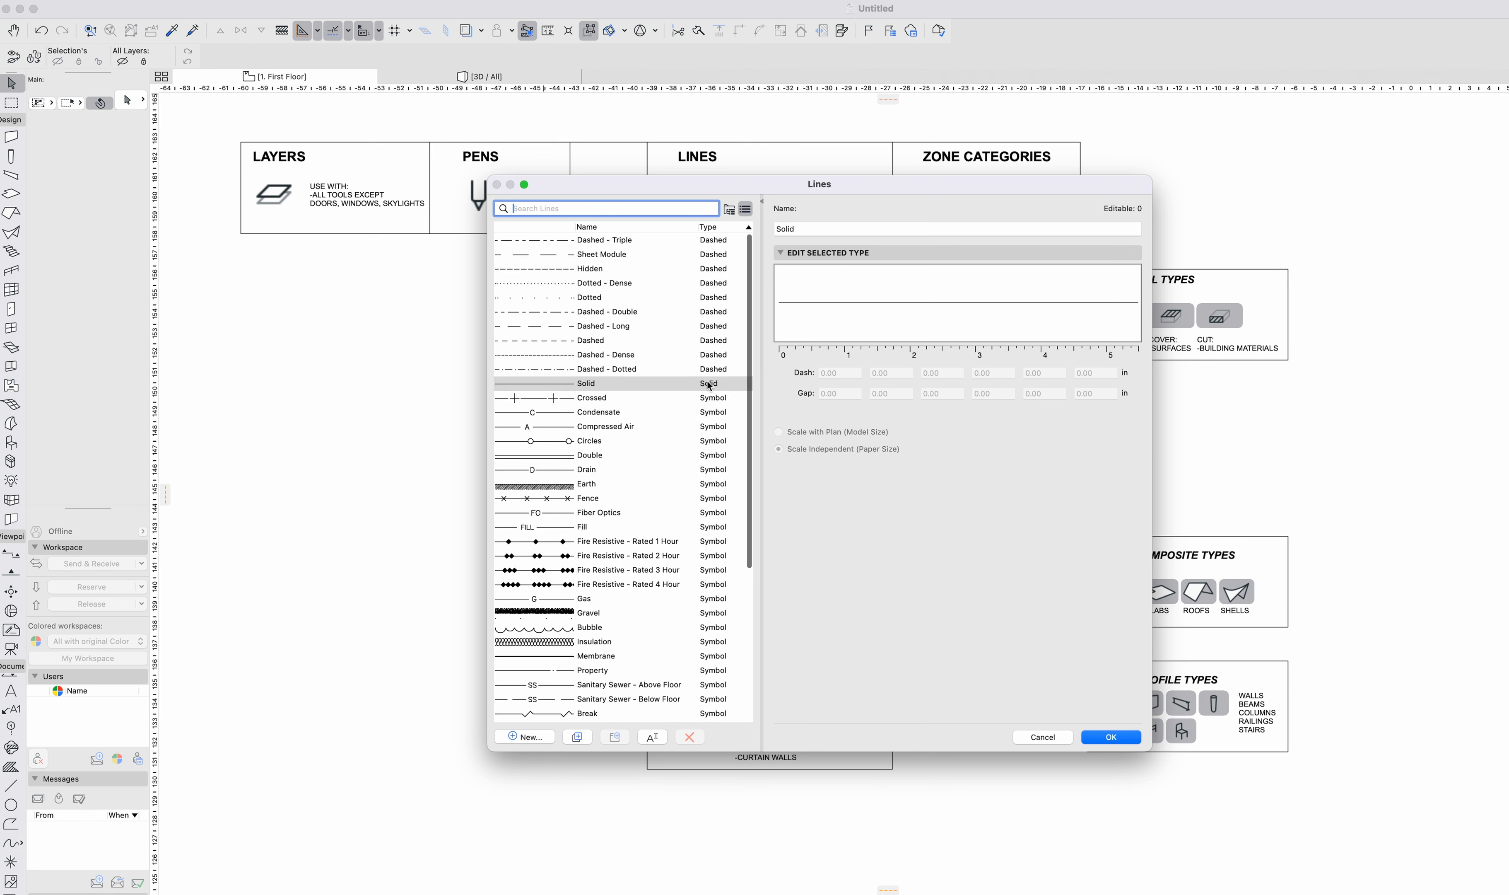
pyautogui.scroll(-1, 679, 371)
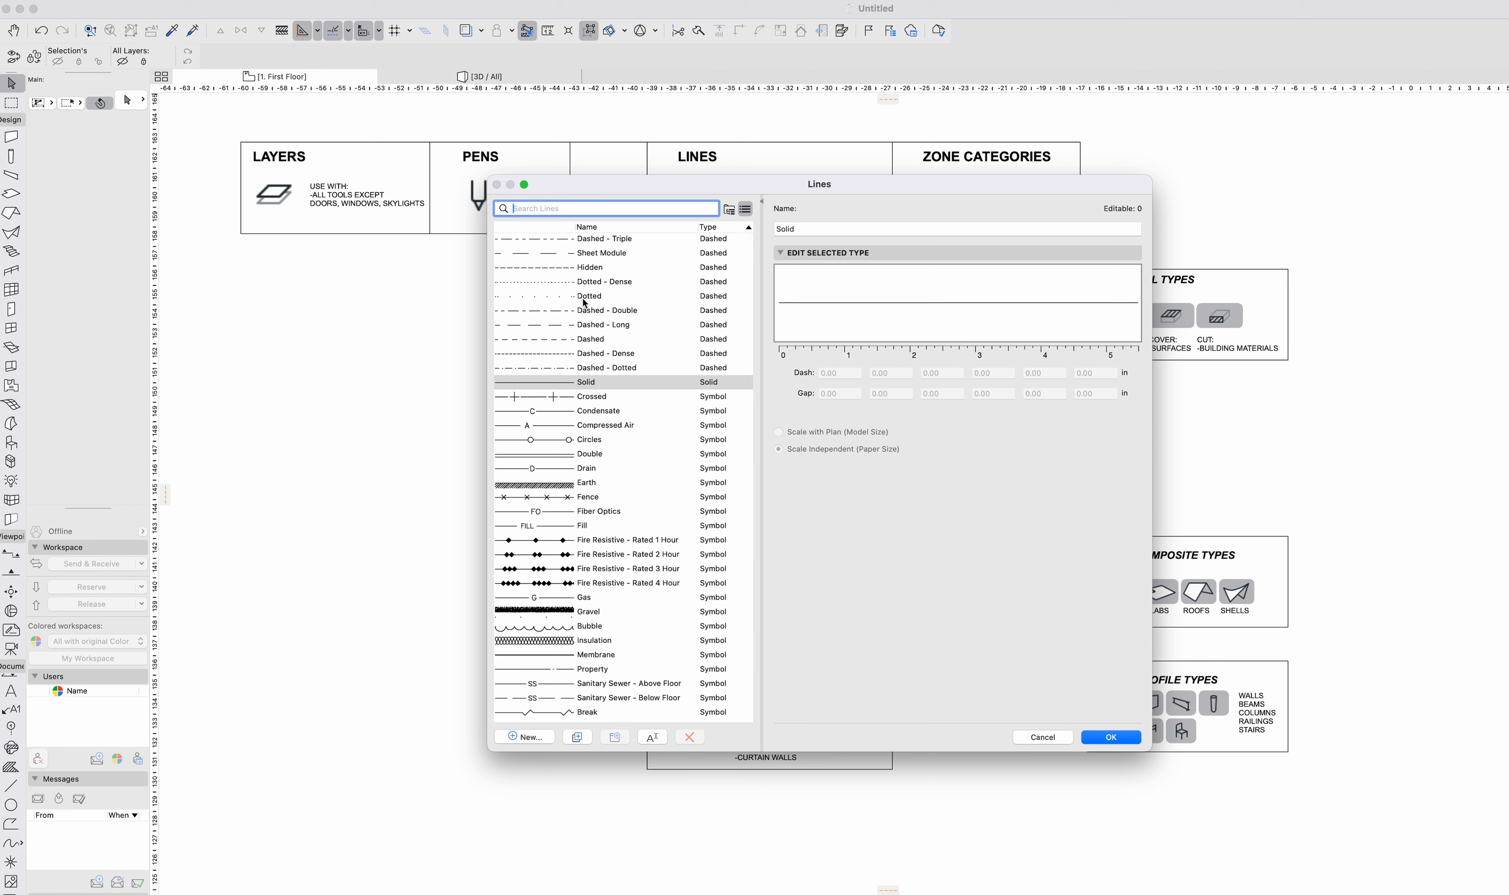
# Duplicate the Hidden line as a new dashed line type named 5x5 dash.
pyautogui.click(583, 268)
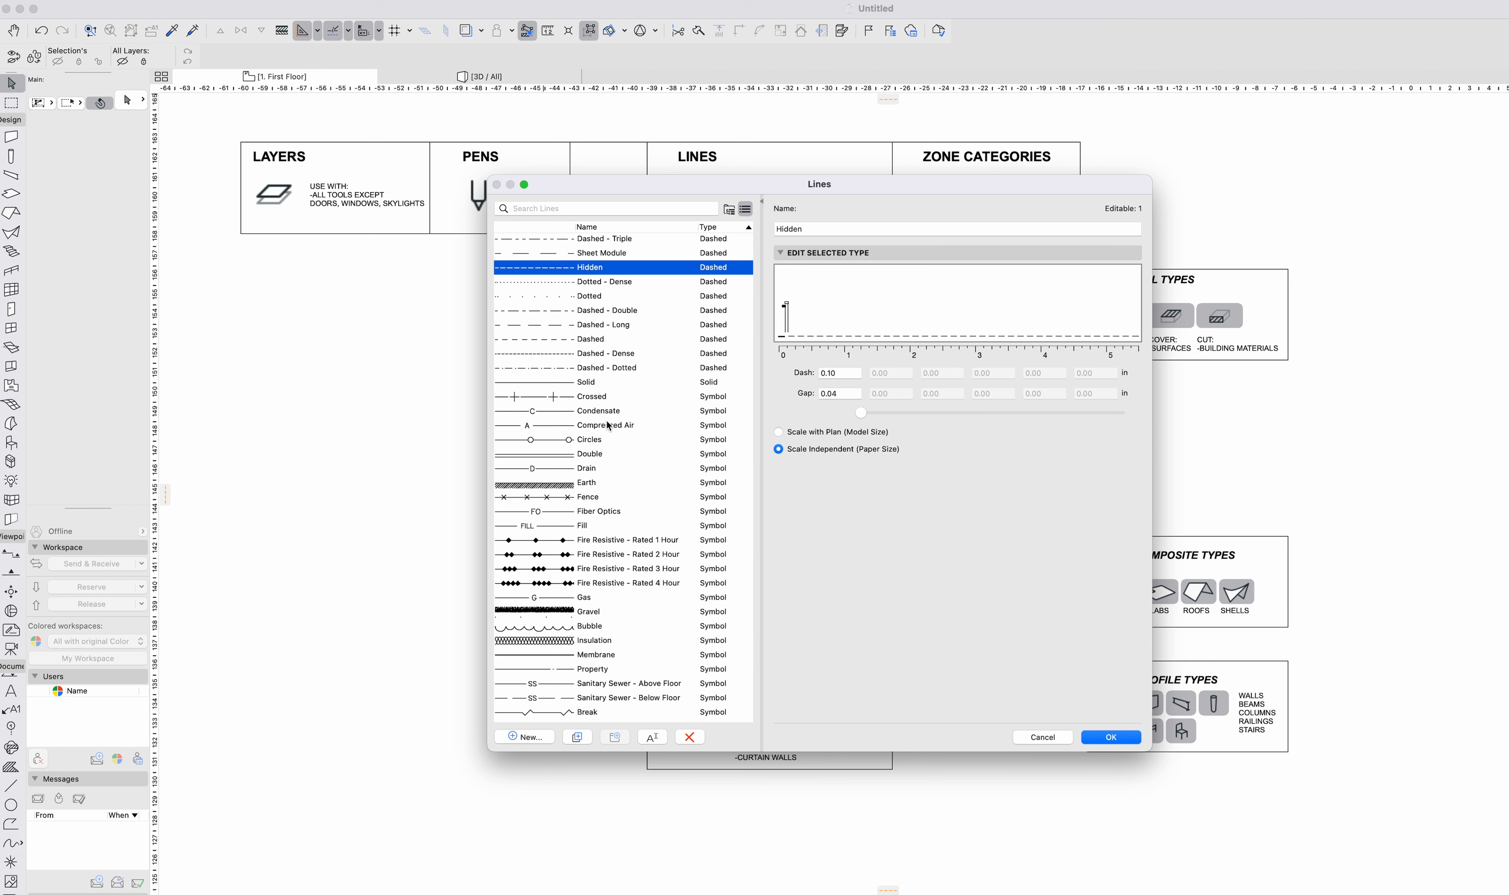
pyautogui.click(527, 737)
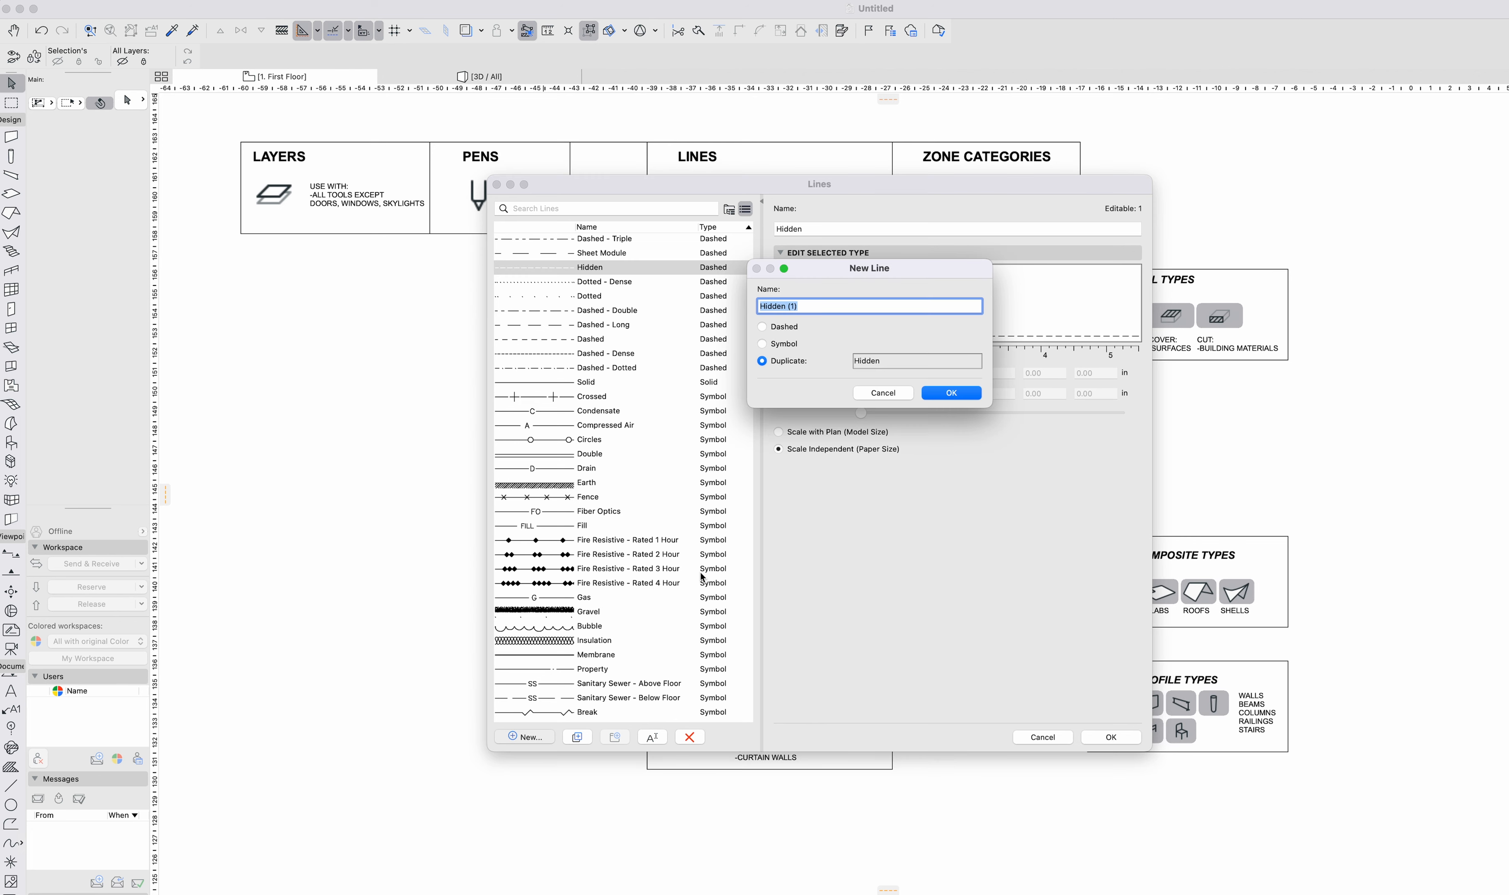
pyautogui.write('5x5 dash')
pyautogui.press('Return')
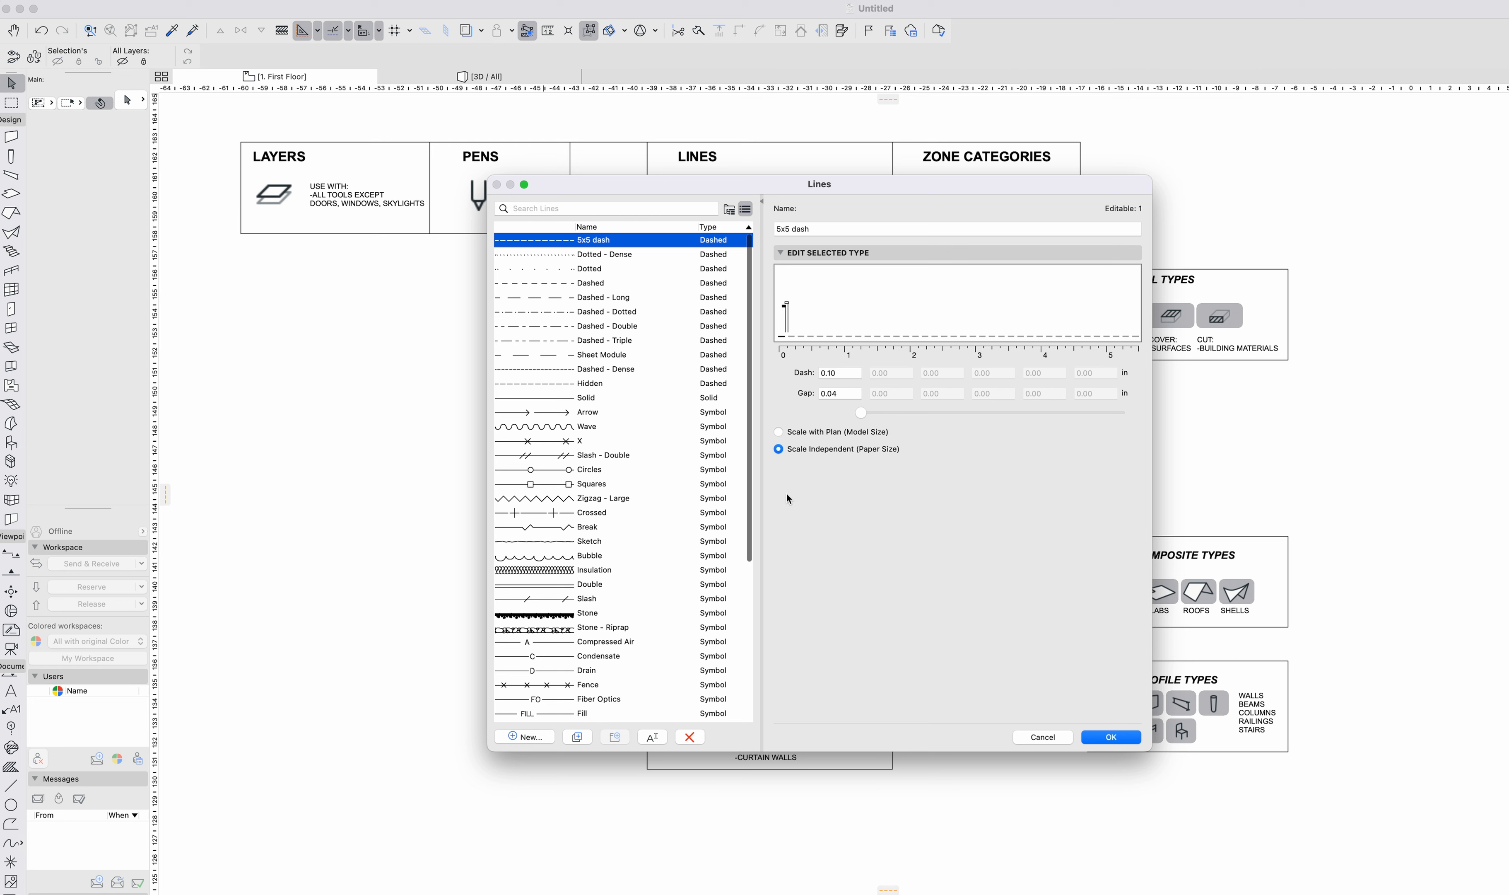
# Set the dash length of the 5x5 dash line type to 4 in.
pyautogui.press('Tab')
pyautogui.write('4')
pyautogui.press('Tab')
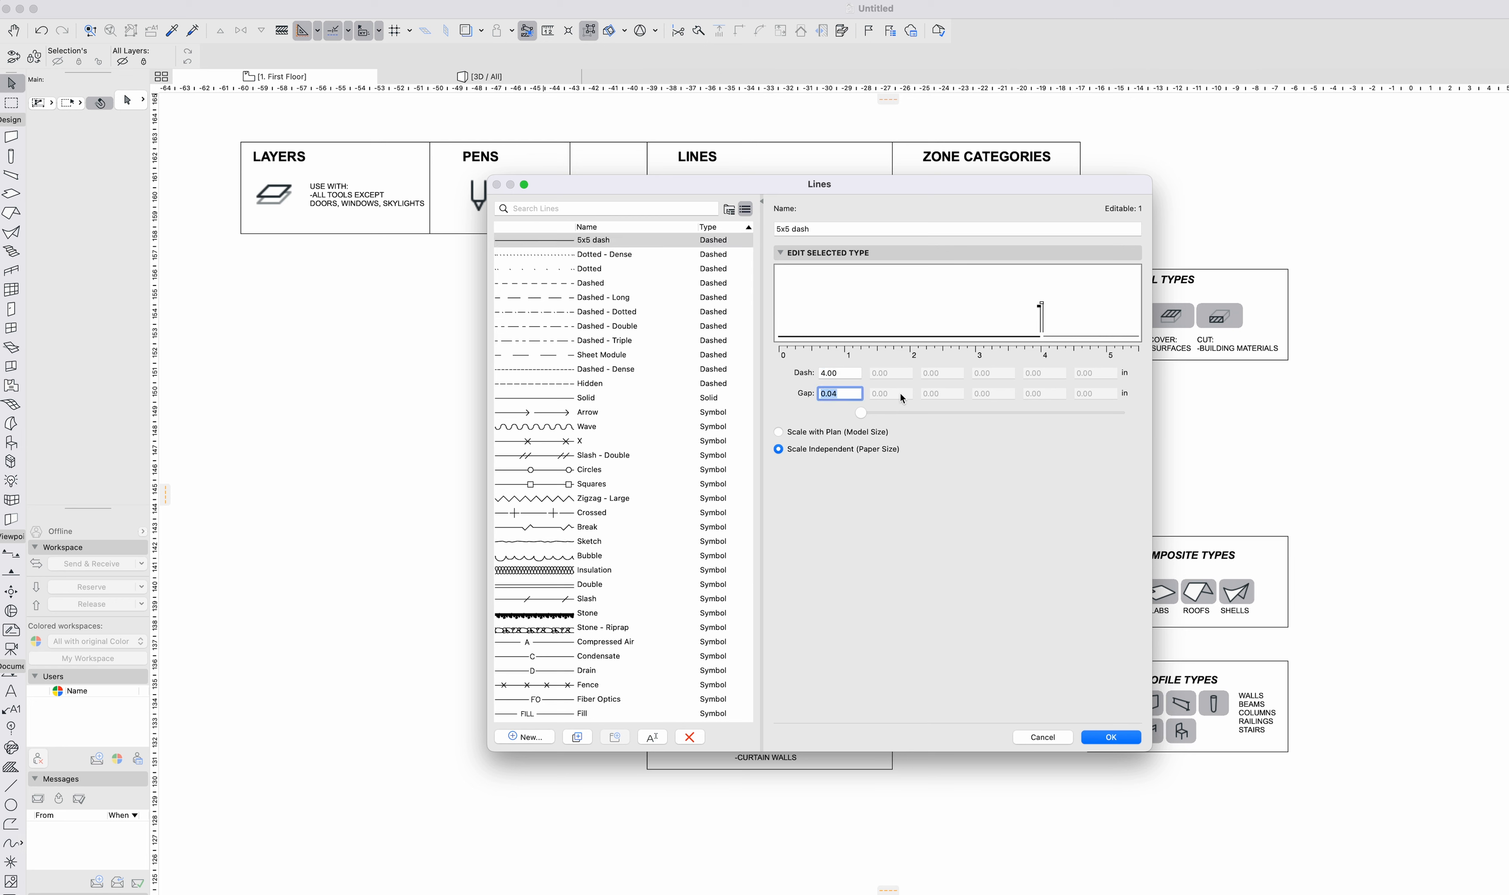
# Try a second segment with a 2 in dash, set the gap to 1.5 in, and reduce the pattern to a single segment.
pyautogui.moveTo(862, 412); pyautogui.dragTo(922, 413)
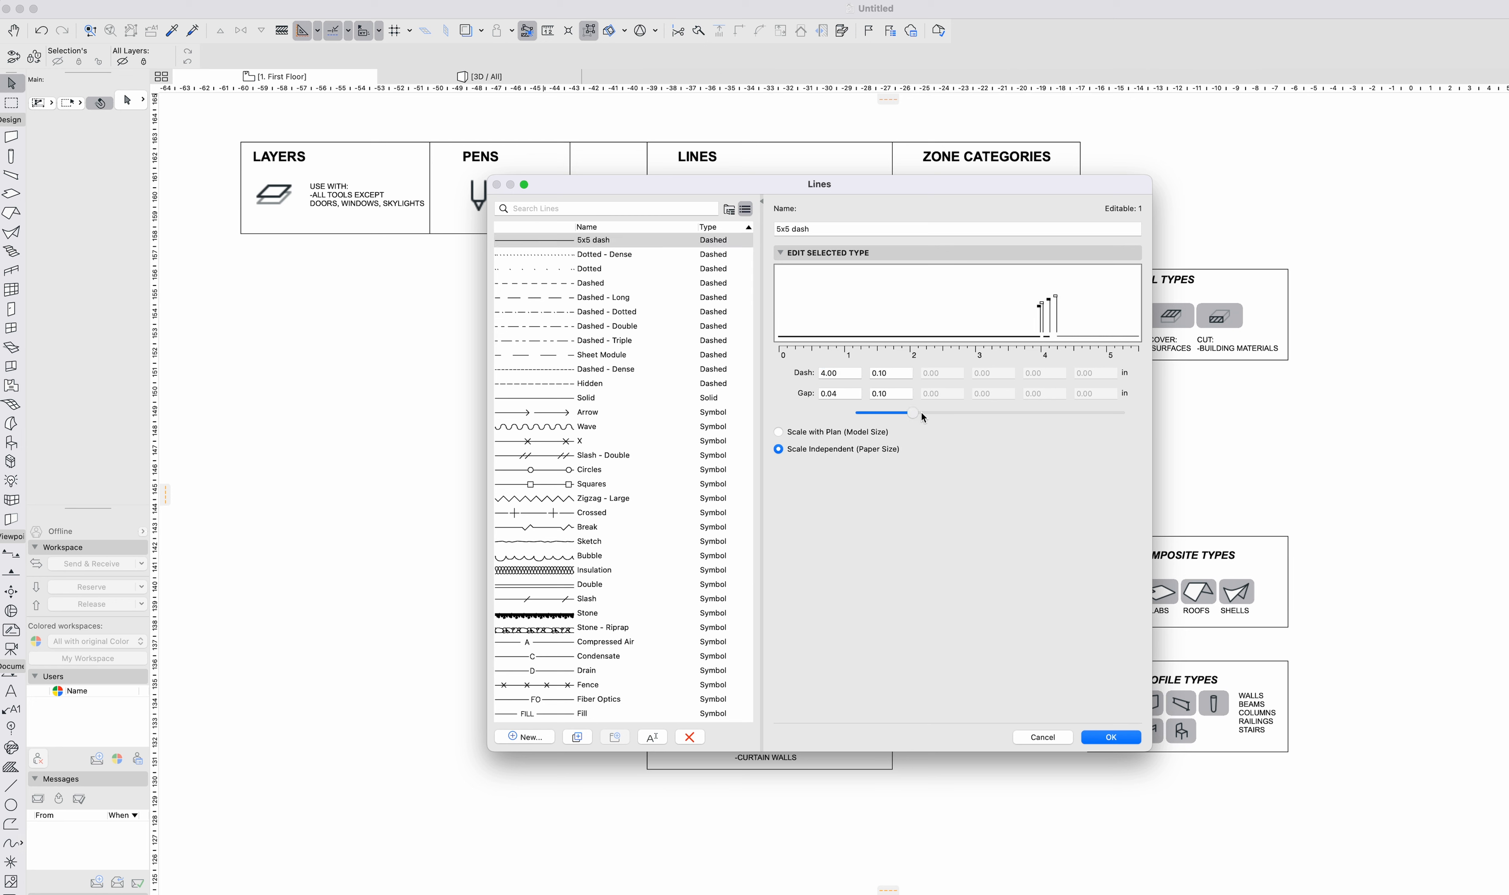
pyautogui.doubleClick(897, 373)
pyautogui.write('2')
pyautogui.press('Tab')
pyautogui.write('1.5')
pyautogui.press('Tab')
pyautogui.moveTo(913, 412); pyautogui.dragTo(877, 419)
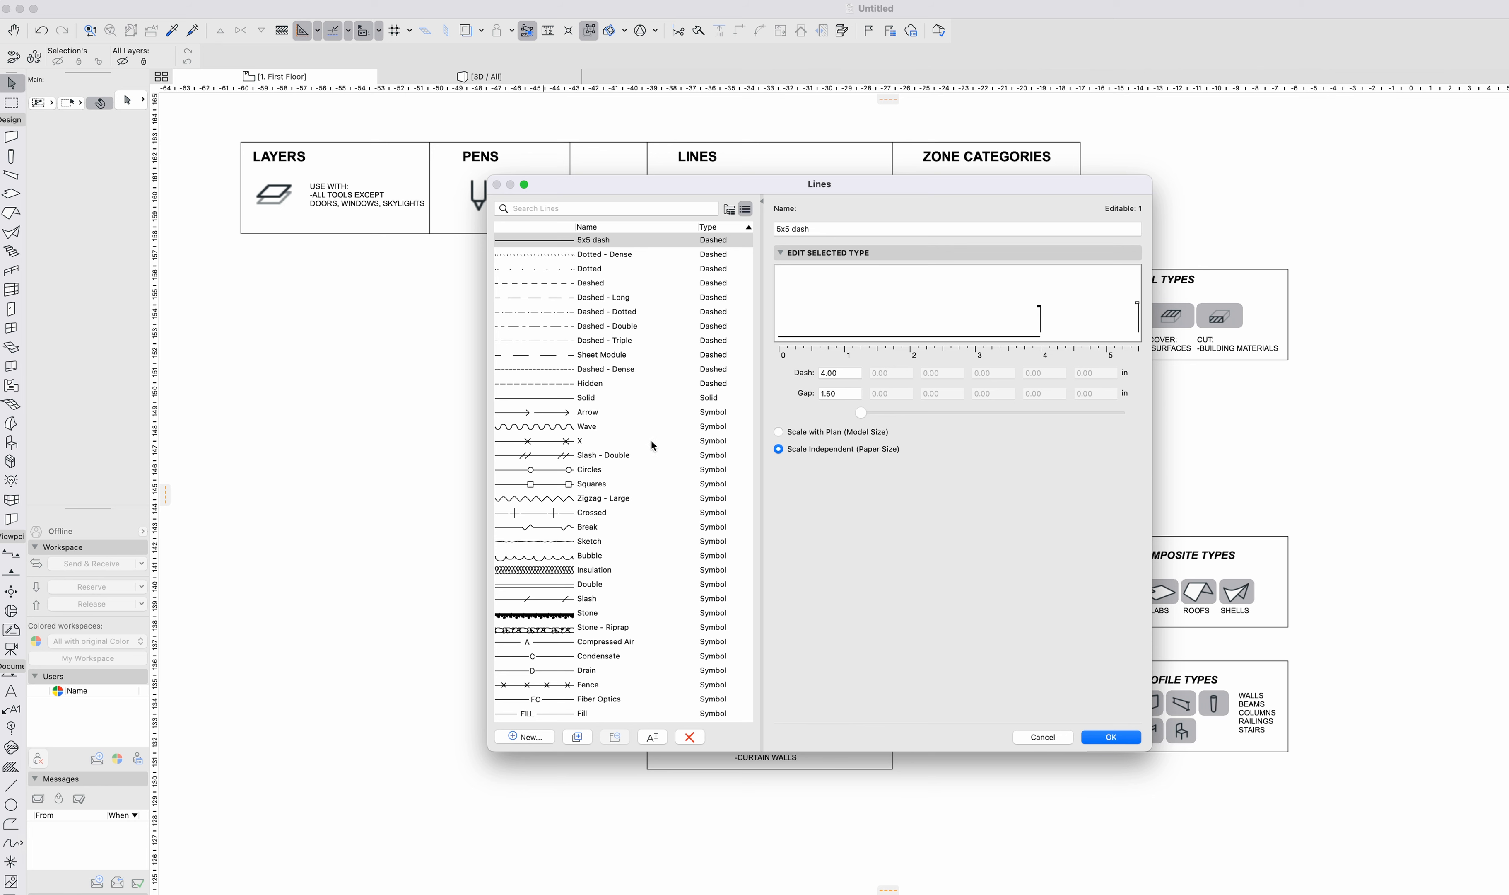
# Examine the Sketch and Bubble symbol line definitions and close the line type settings.
pyautogui.scroll(-1, 593, 526)
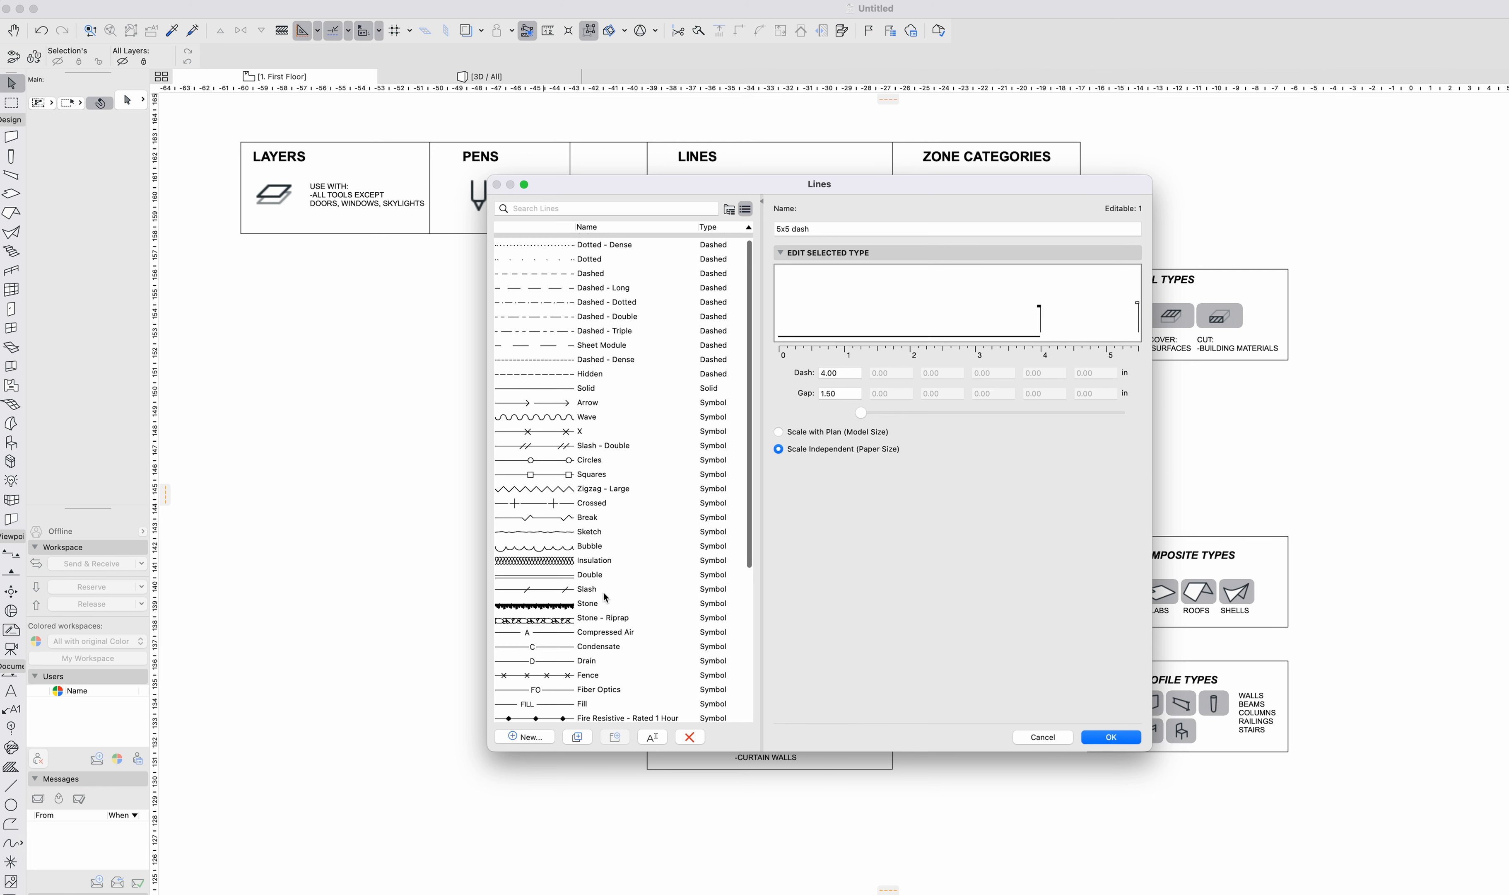
pyautogui.click(568, 534)
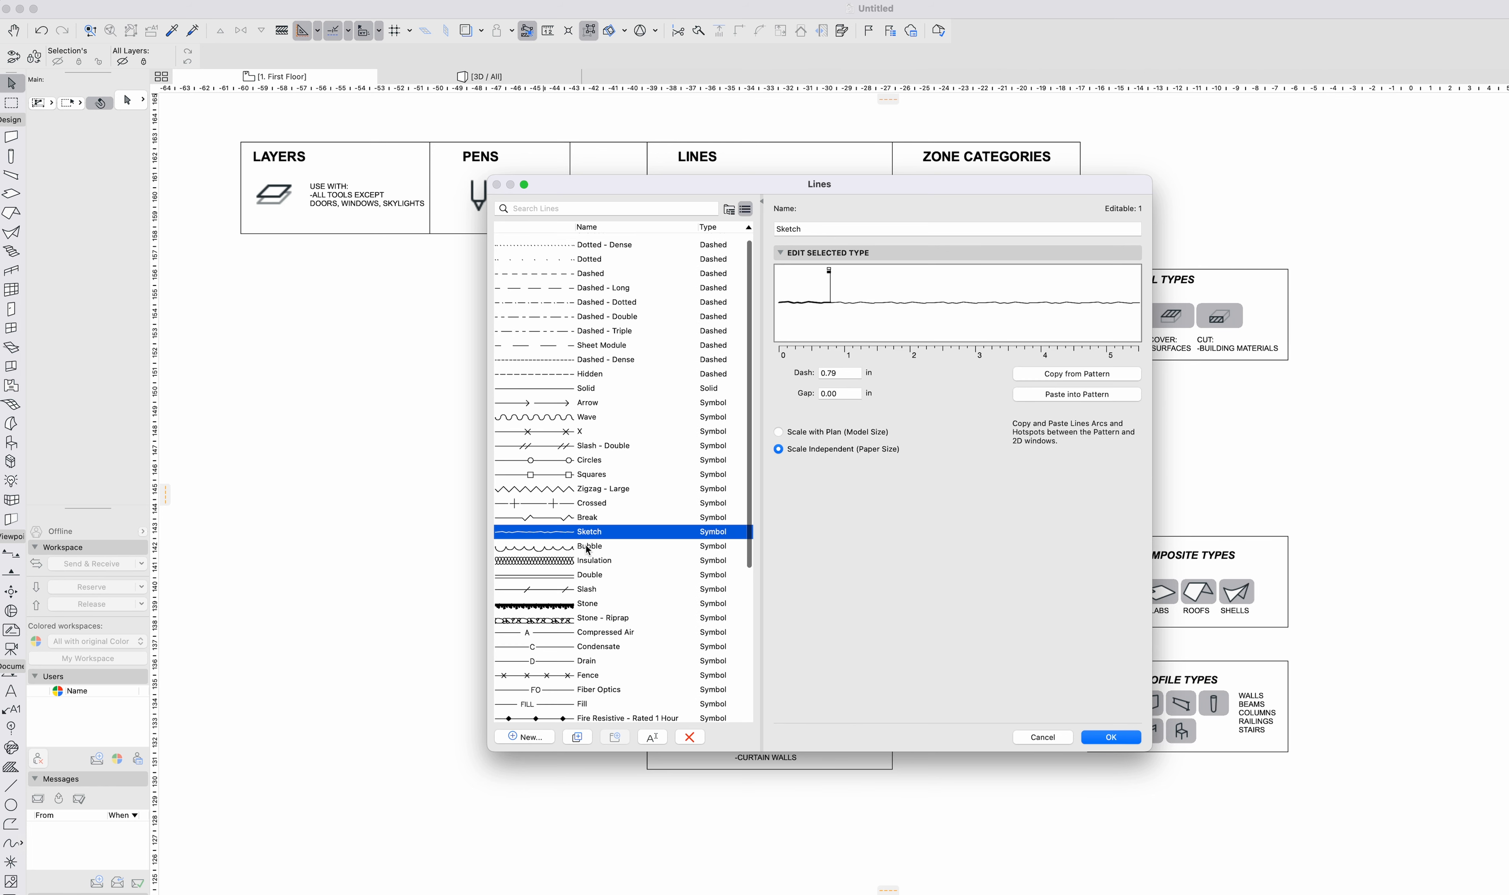
pyautogui.click(589, 547)
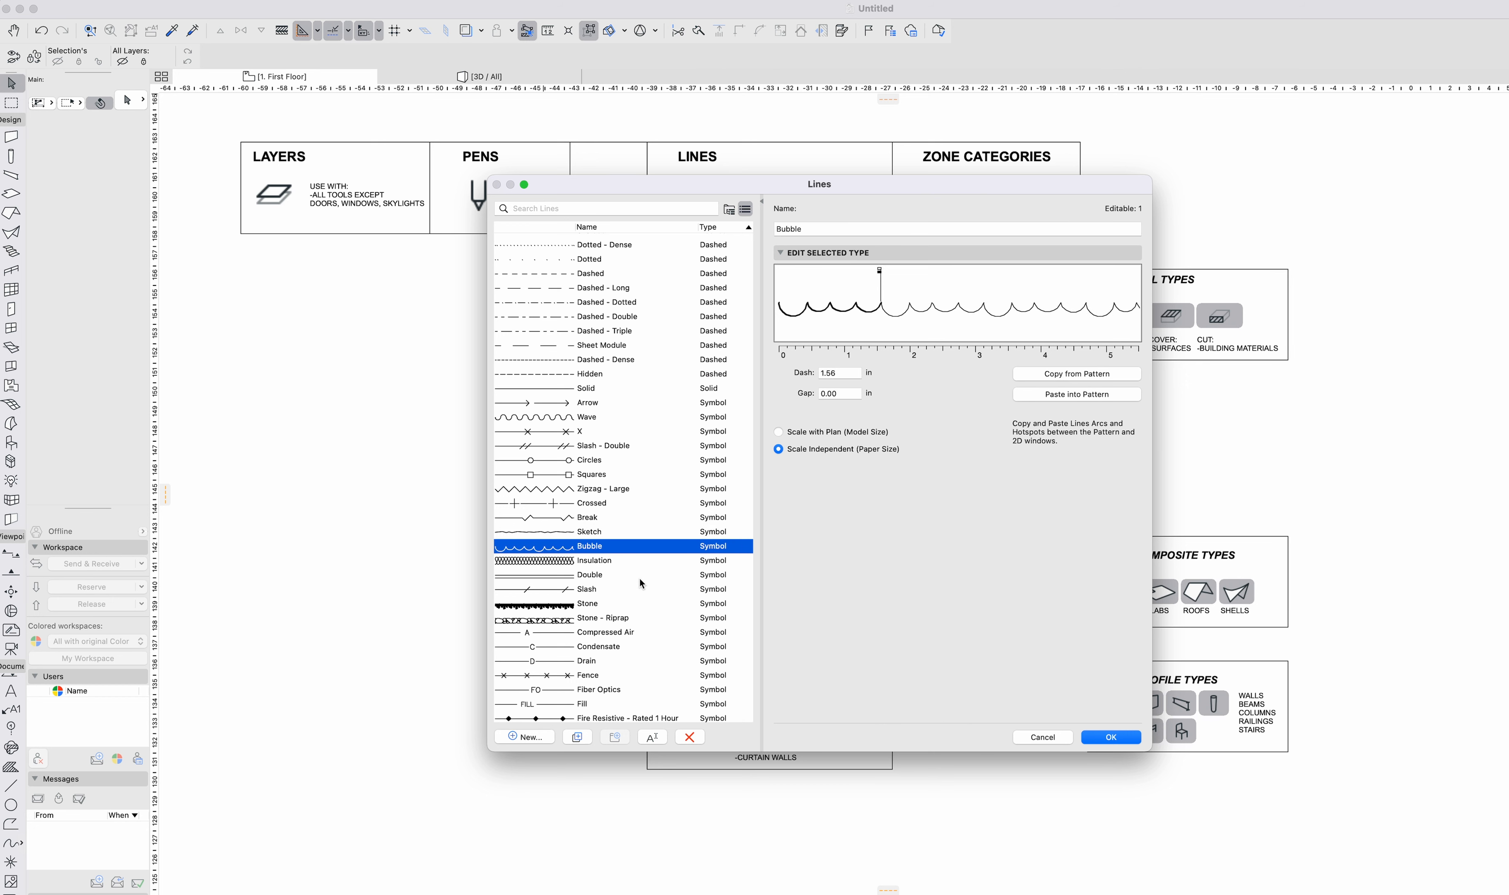
pyautogui.press('Return')
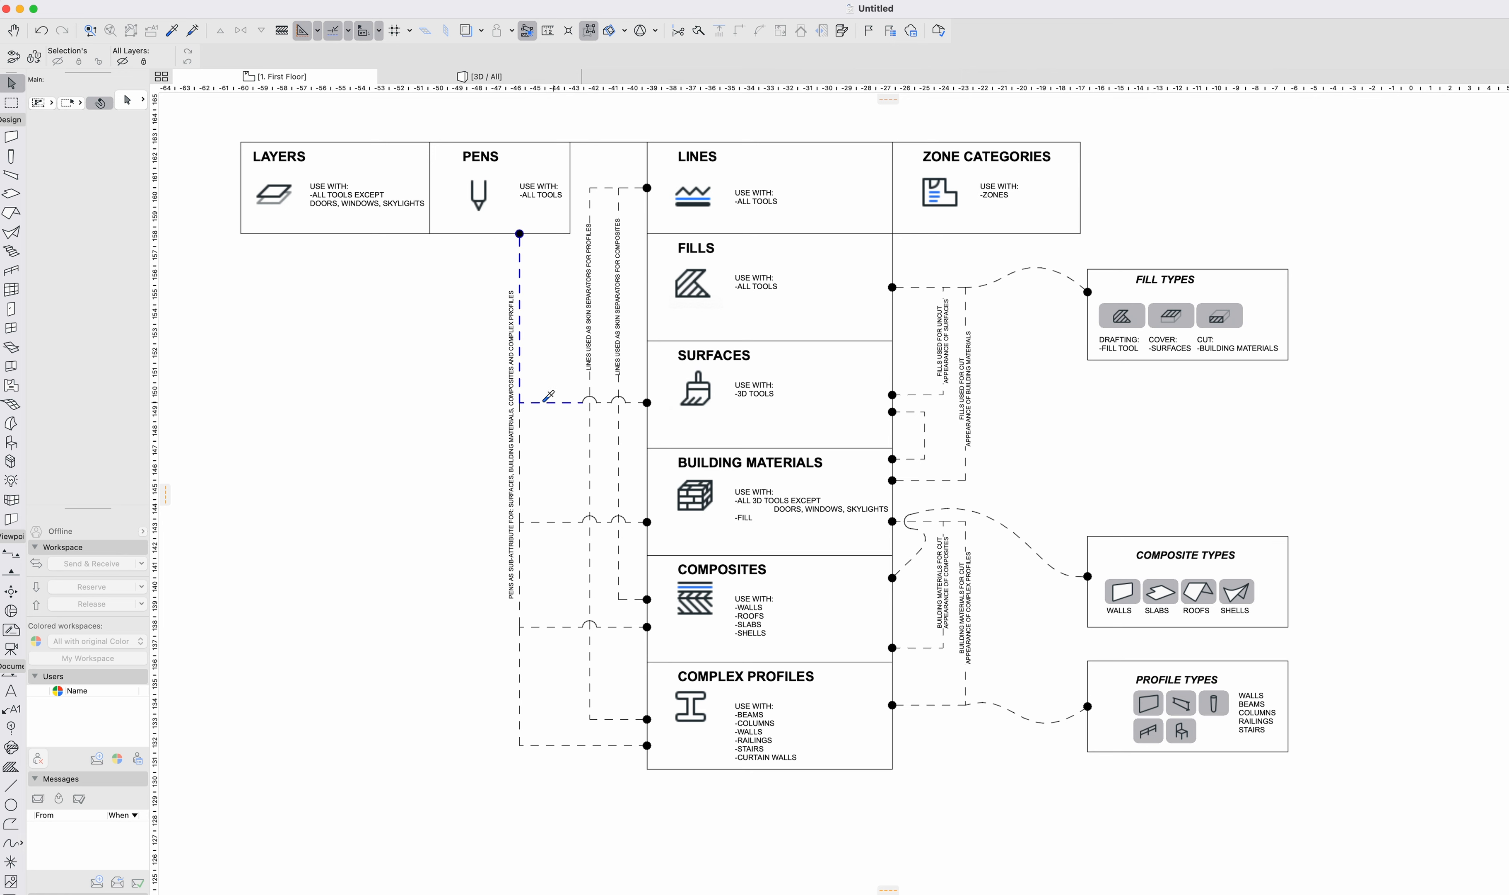
# Draw a short dashed line without arrowheads in the blank area below the LAYERS box, undoing the extra stroke beside it.
pyautogui.click(11, 785)
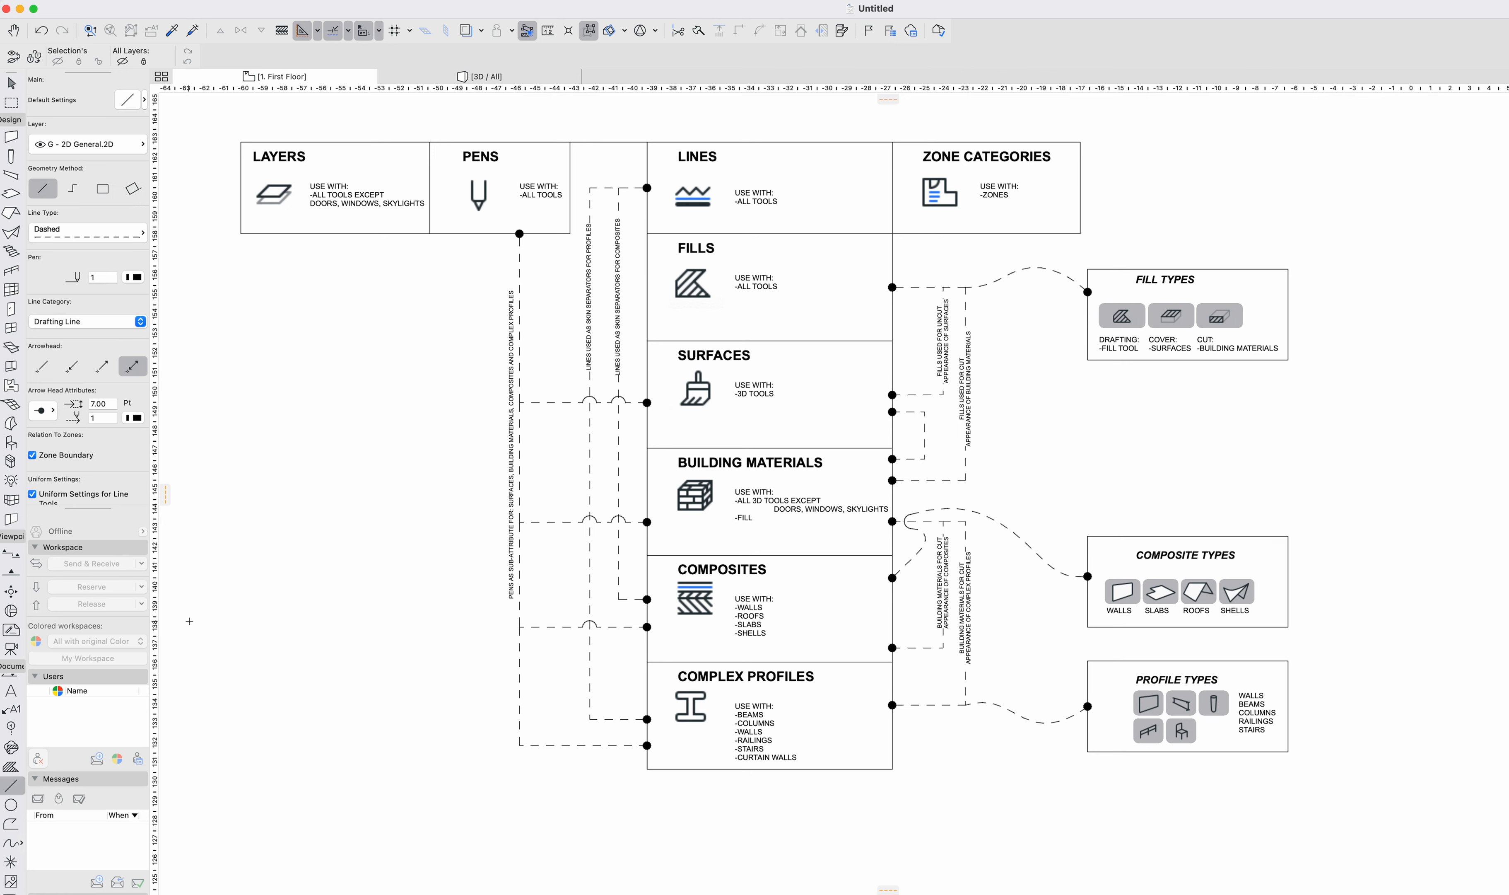
pyautogui.click(43, 366)
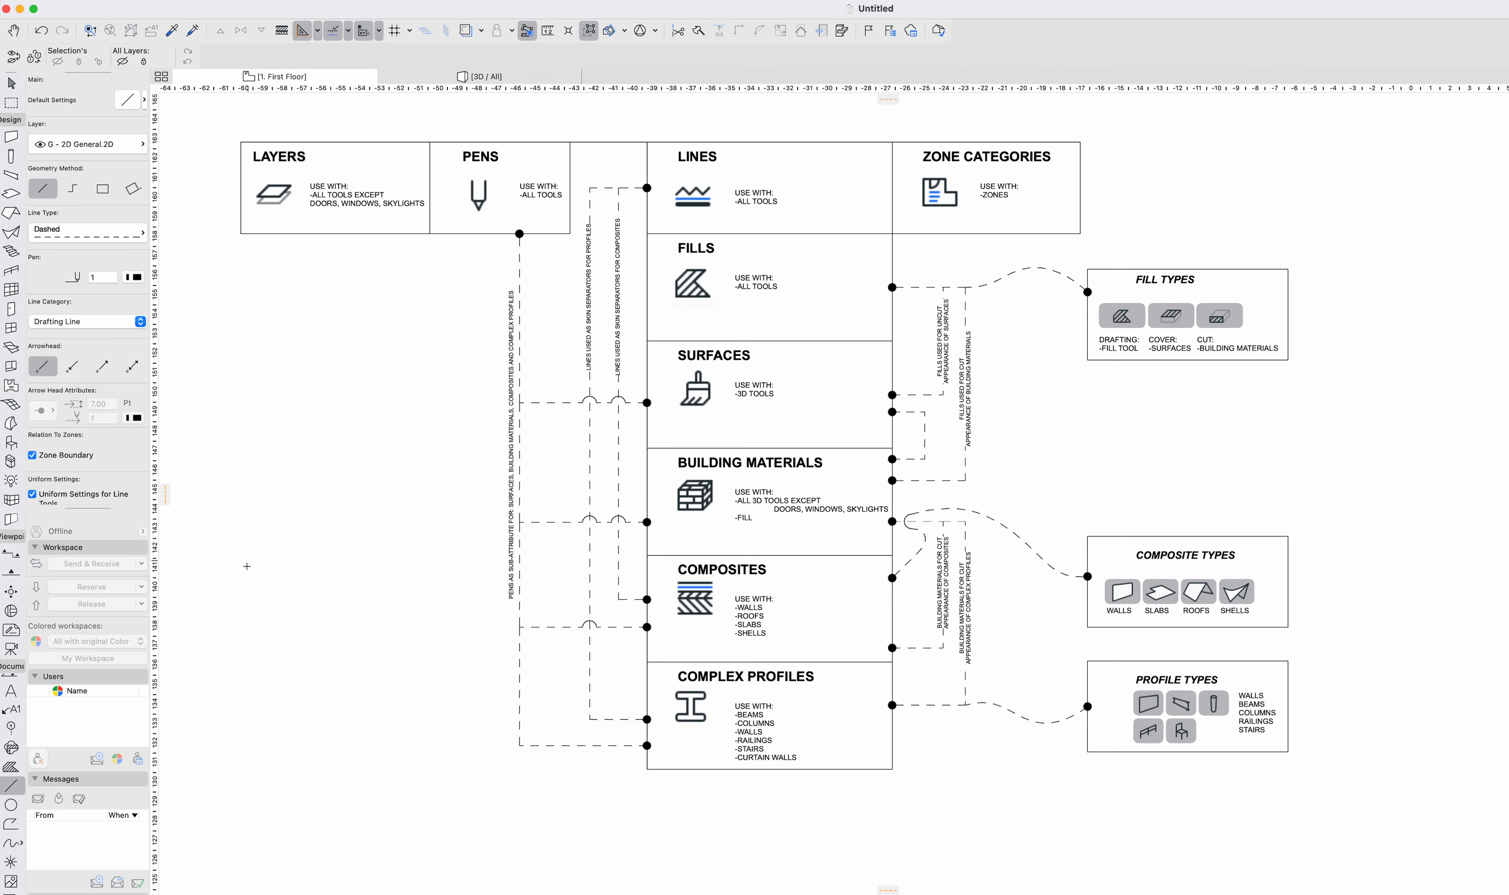
pyautogui.click(211, 563)
pyautogui.click(259, 561)
pyautogui.press('Escape')
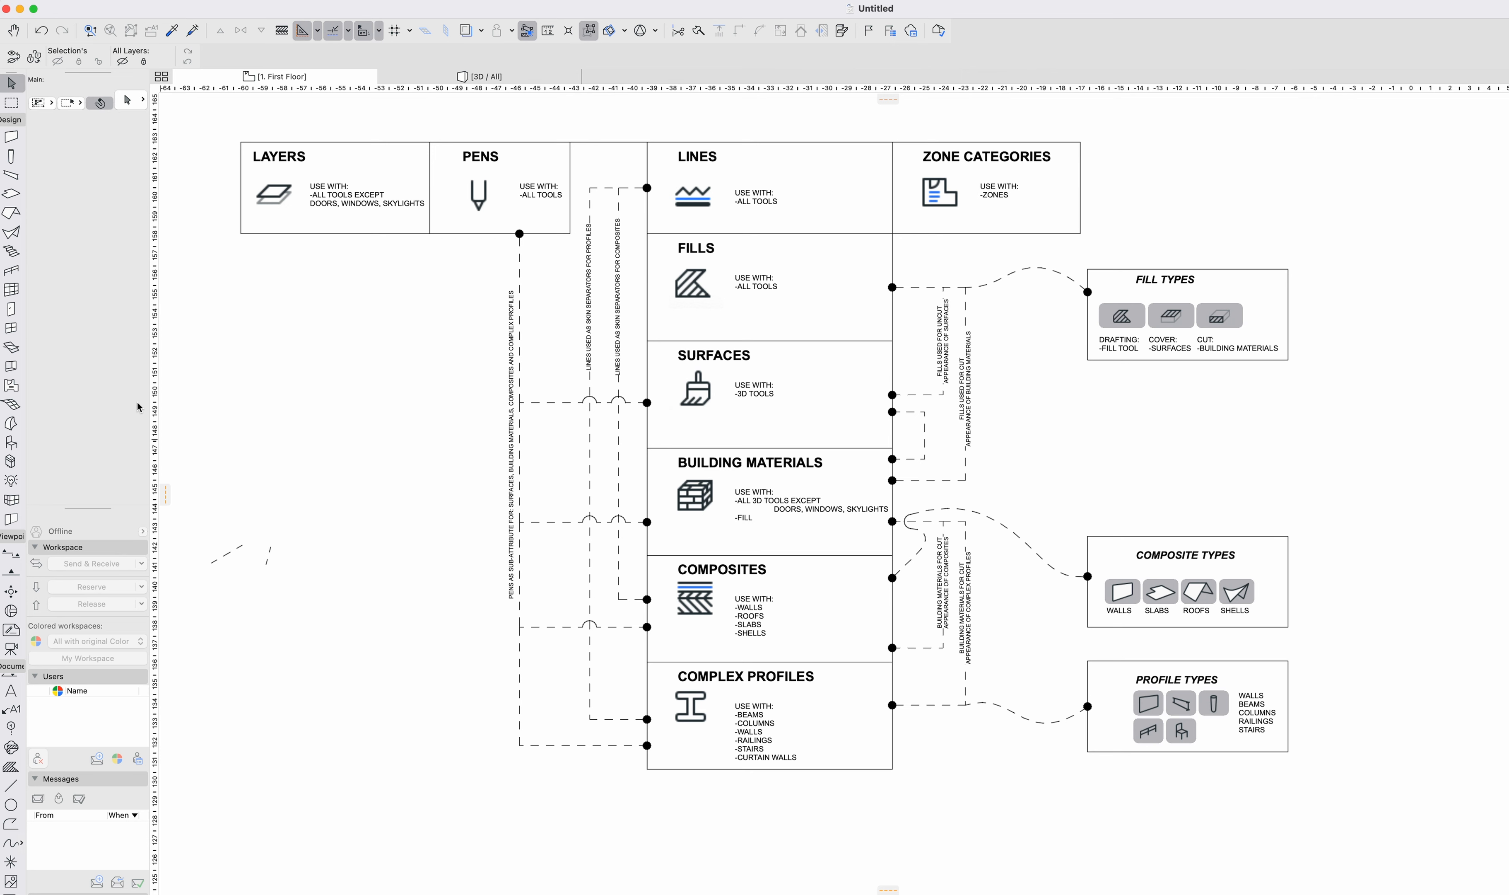
pyautogui.press('super+z')
# Draw a chained dashed zigzag scribble running back and forth across the blank area, starting from the short line's end.
pyautogui.keyDown('alt'); pyautogui.click(240, 548); pyautogui.keyUp('alt')
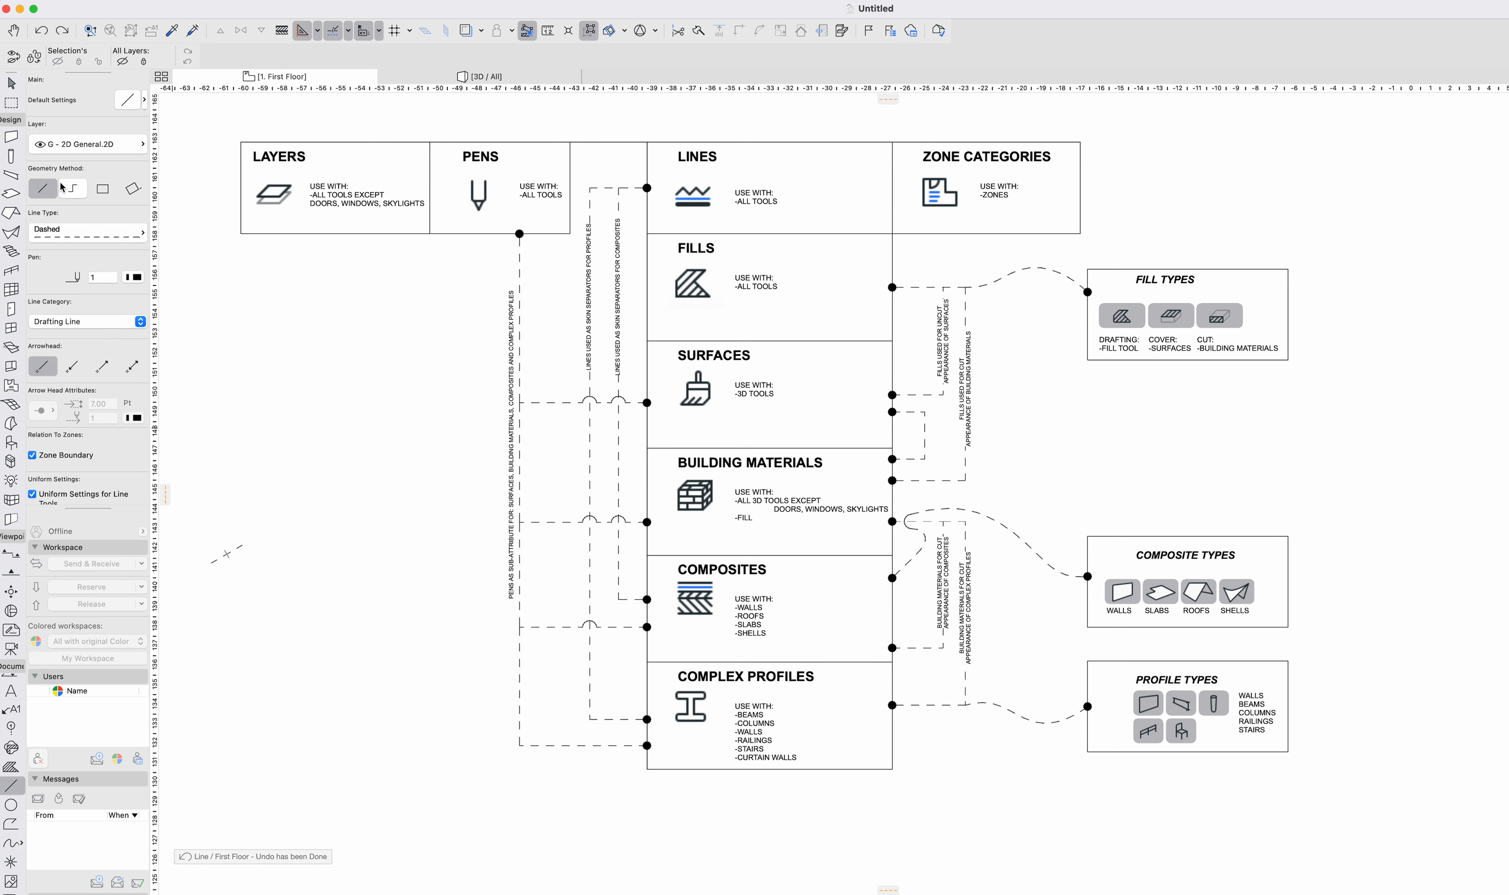
pyautogui.click(243, 545)
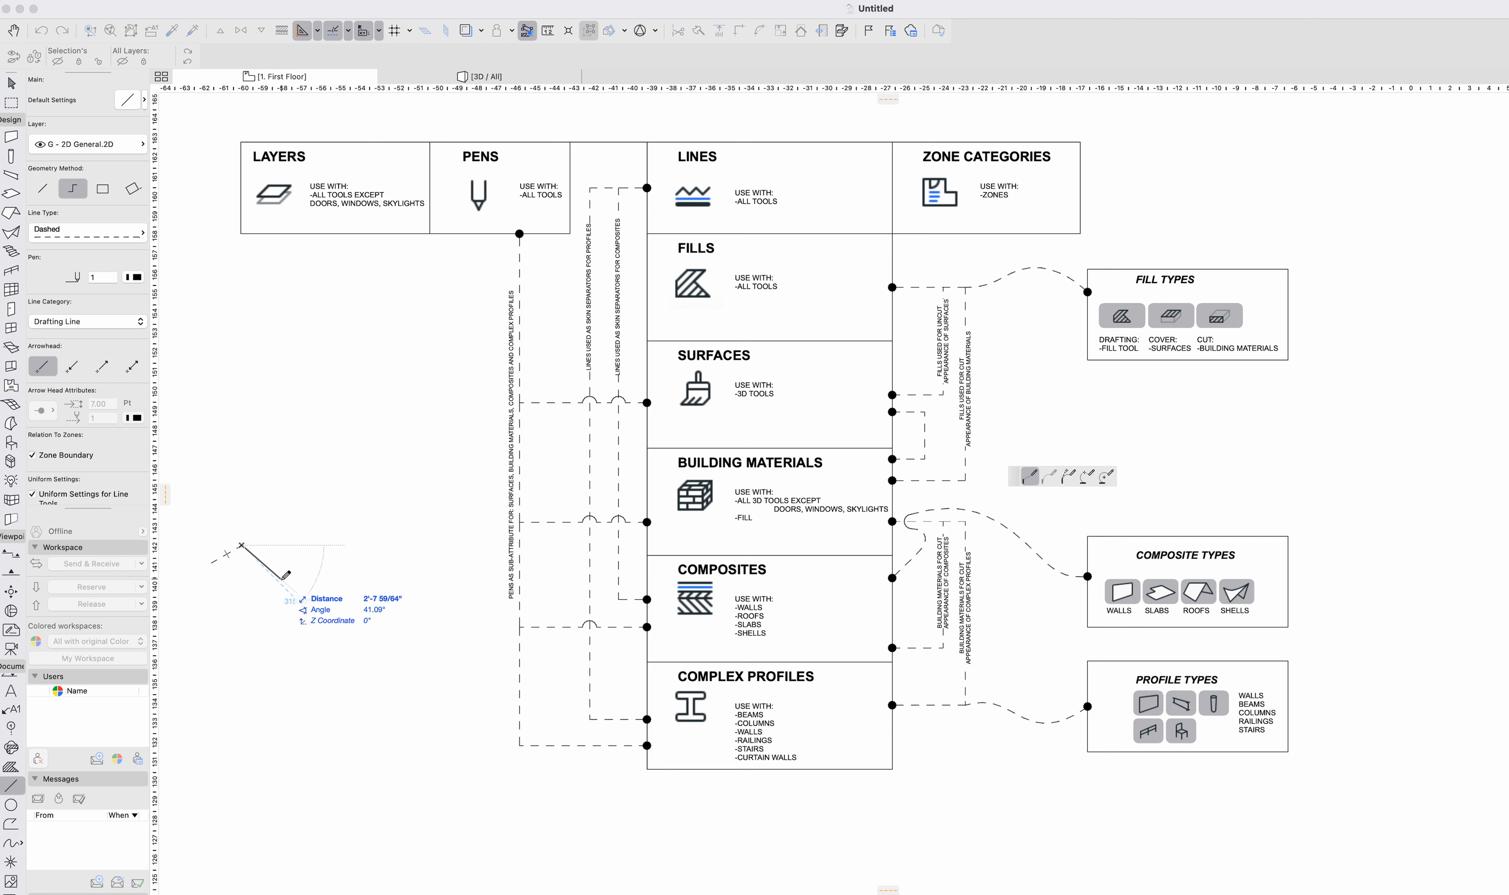
pyautogui.click(279, 580)
pyautogui.click(292, 559)
pyautogui.click(308, 577)
pyautogui.click(316, 548)
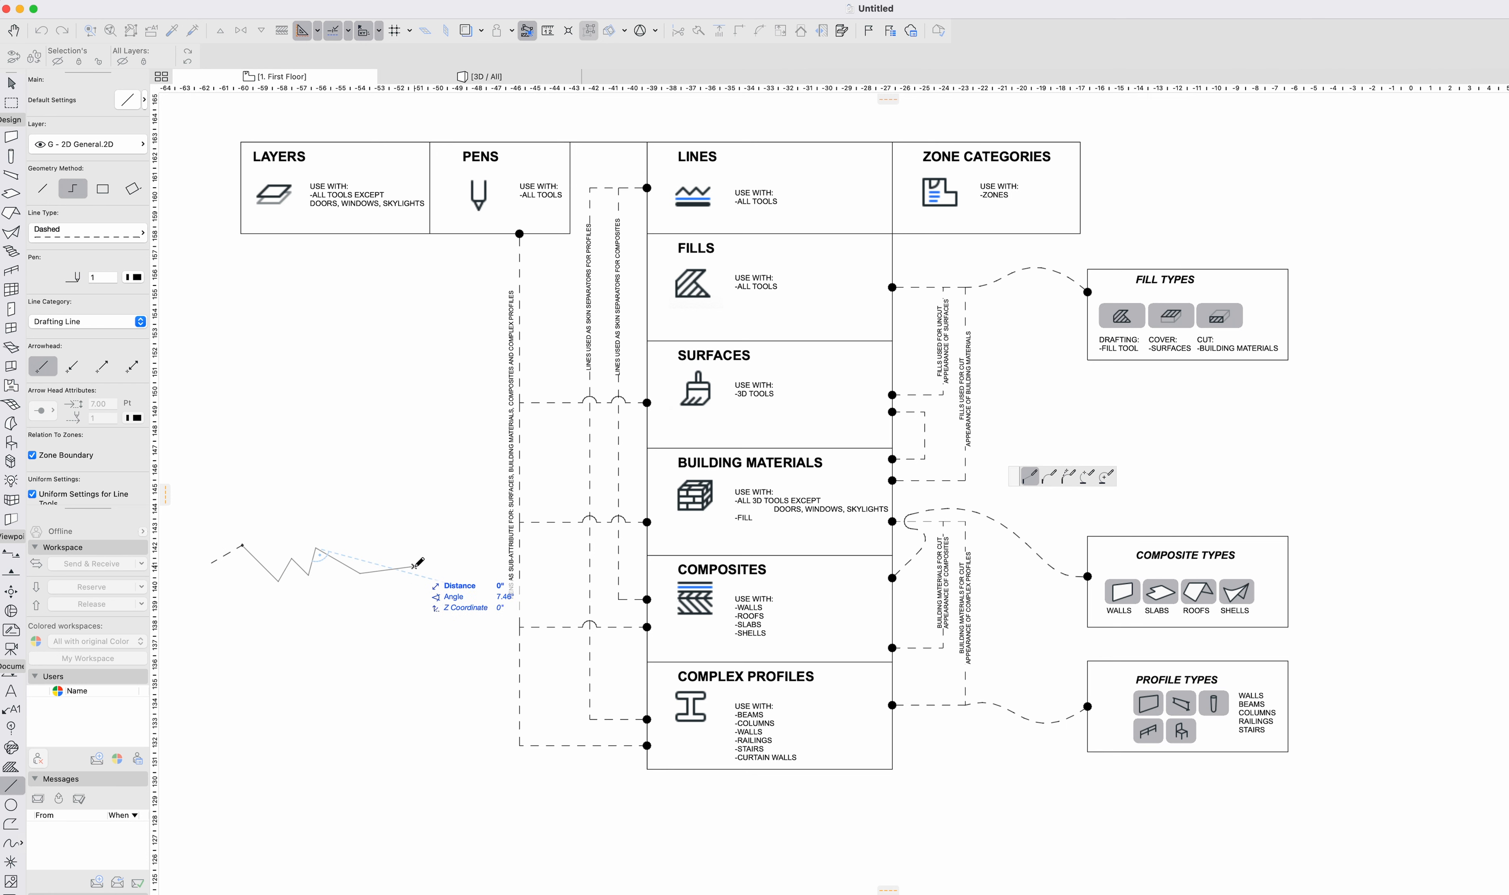
pyautogui.click(416, 567)
pyautogui.click(419, 582)
pyautogui.click(452, 568)
pyautogui.click(396, 575)
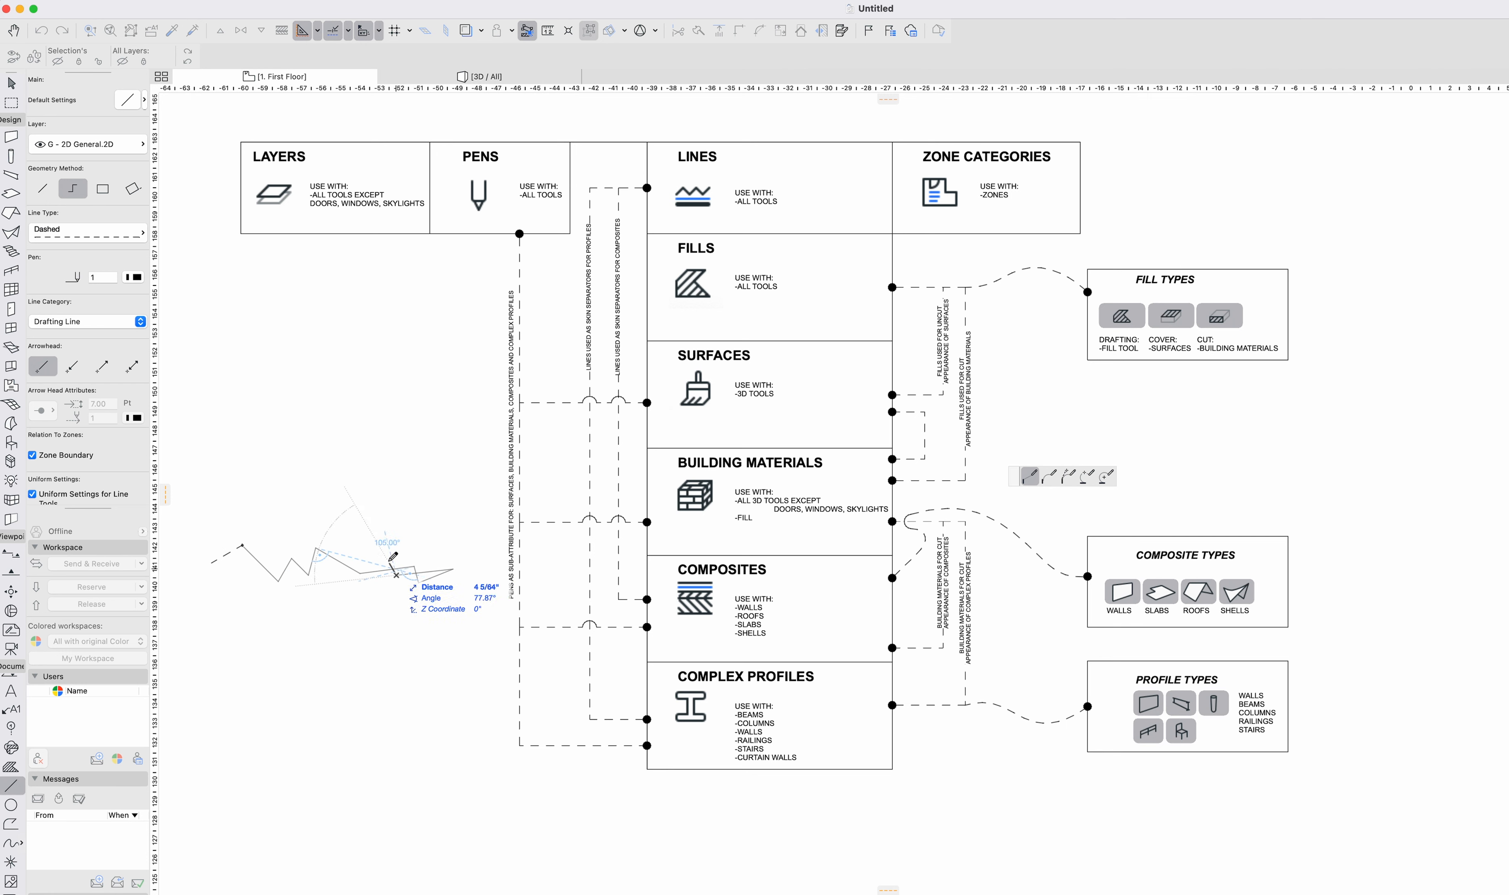
pyautogui.click(376, 547)
pyautogui.click(348, 566)
pyautogui.click(315, 552)
pyautogui.click(293, 566)
pyautogui.click(265, 574)
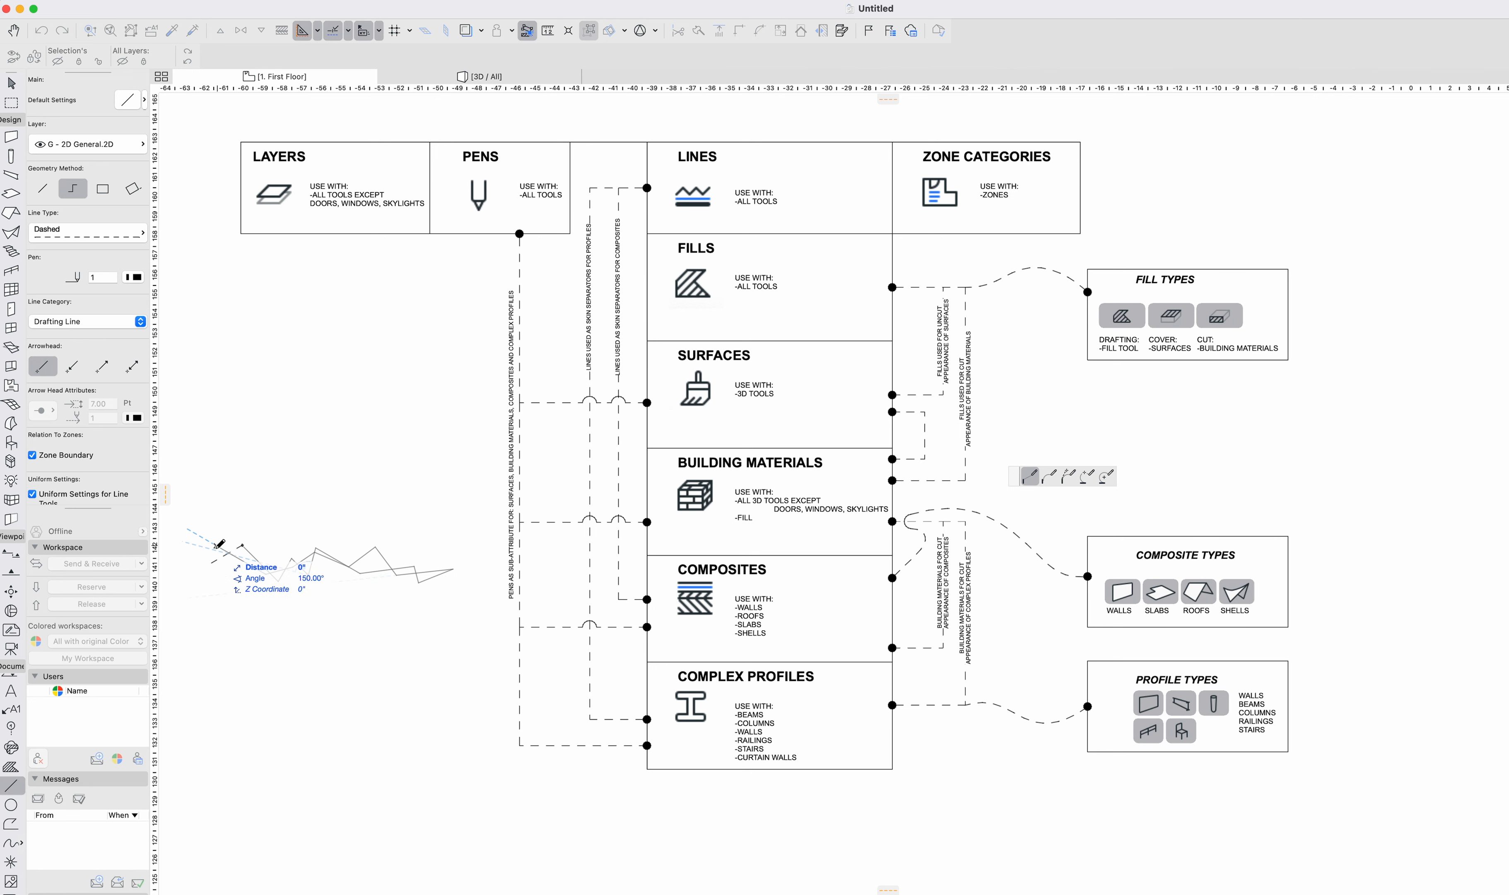
pyautogui.click(216, 546)
pyautogui.click(221, 574)
pyautogui.click(271, 544)
pyautogui.click(270, 545)
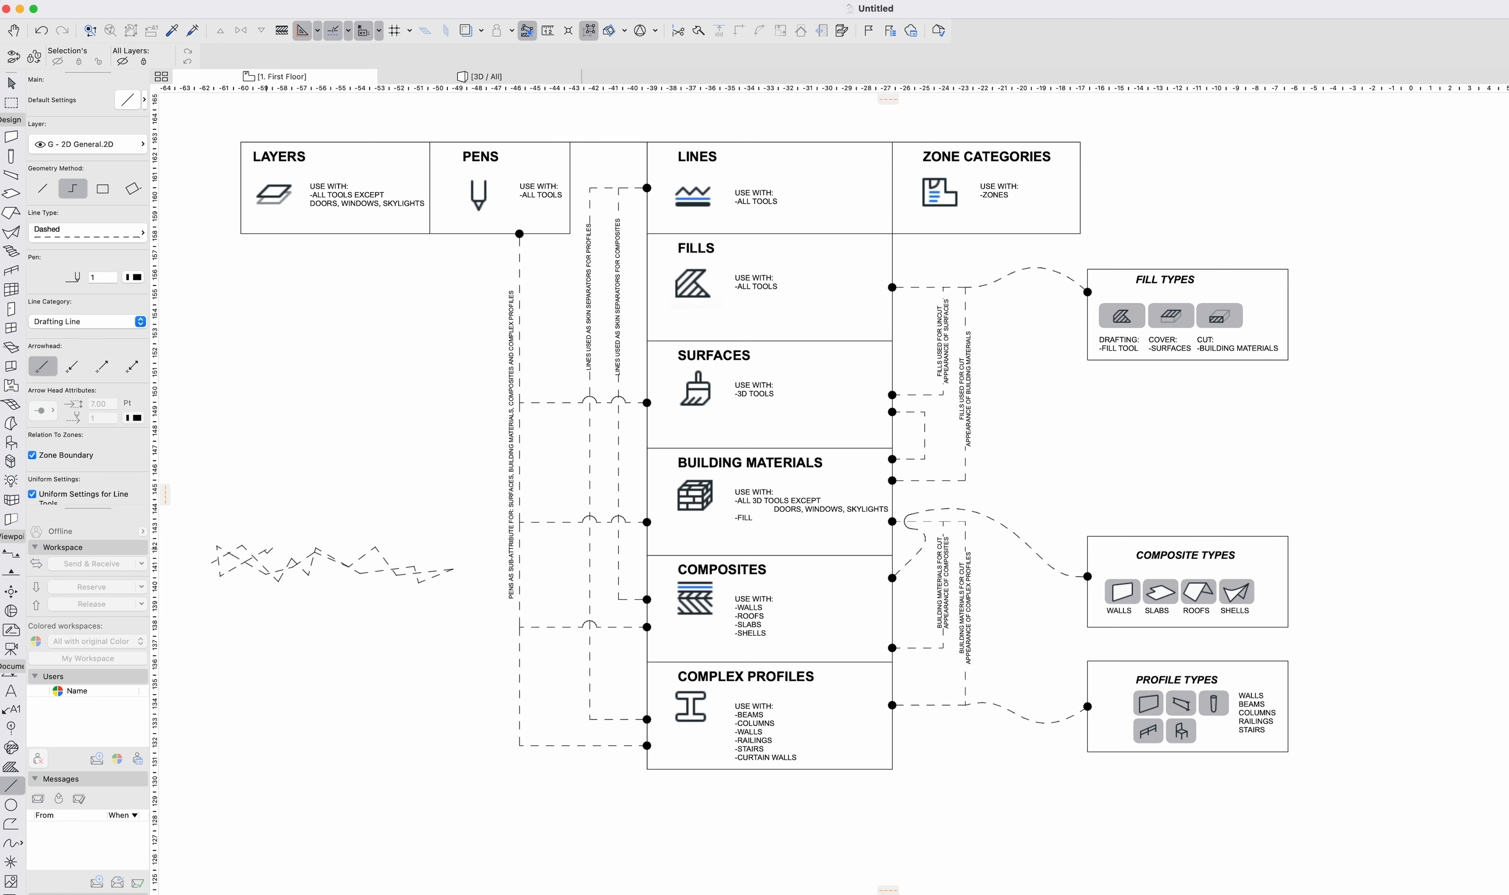
# Draw two small dashed circles over the zigzag scribble.
pyautogui.click(11, 804)
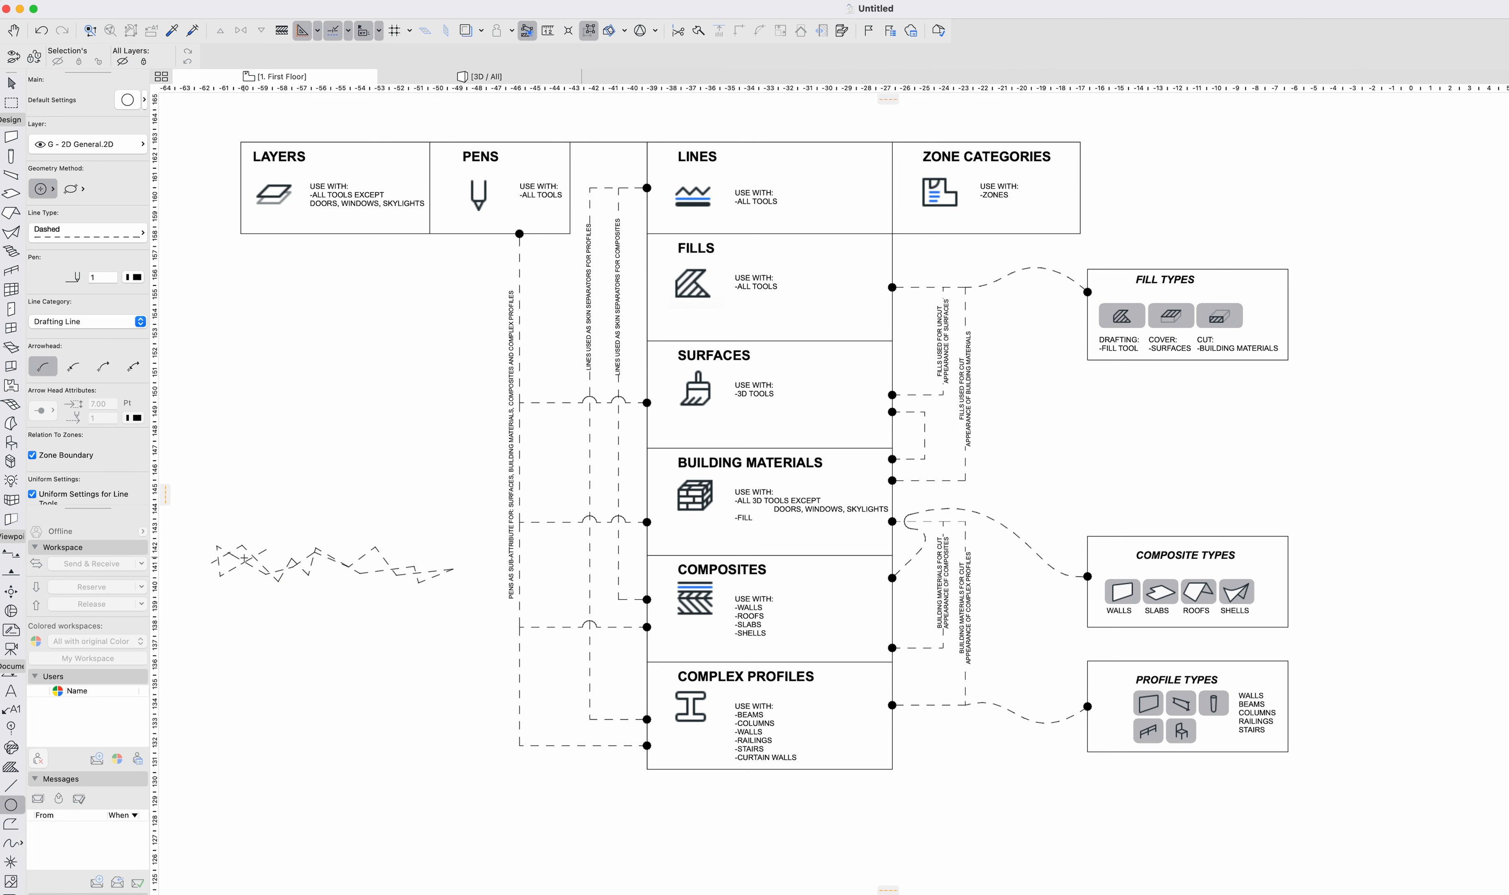
pyautogui.click(274, 558)
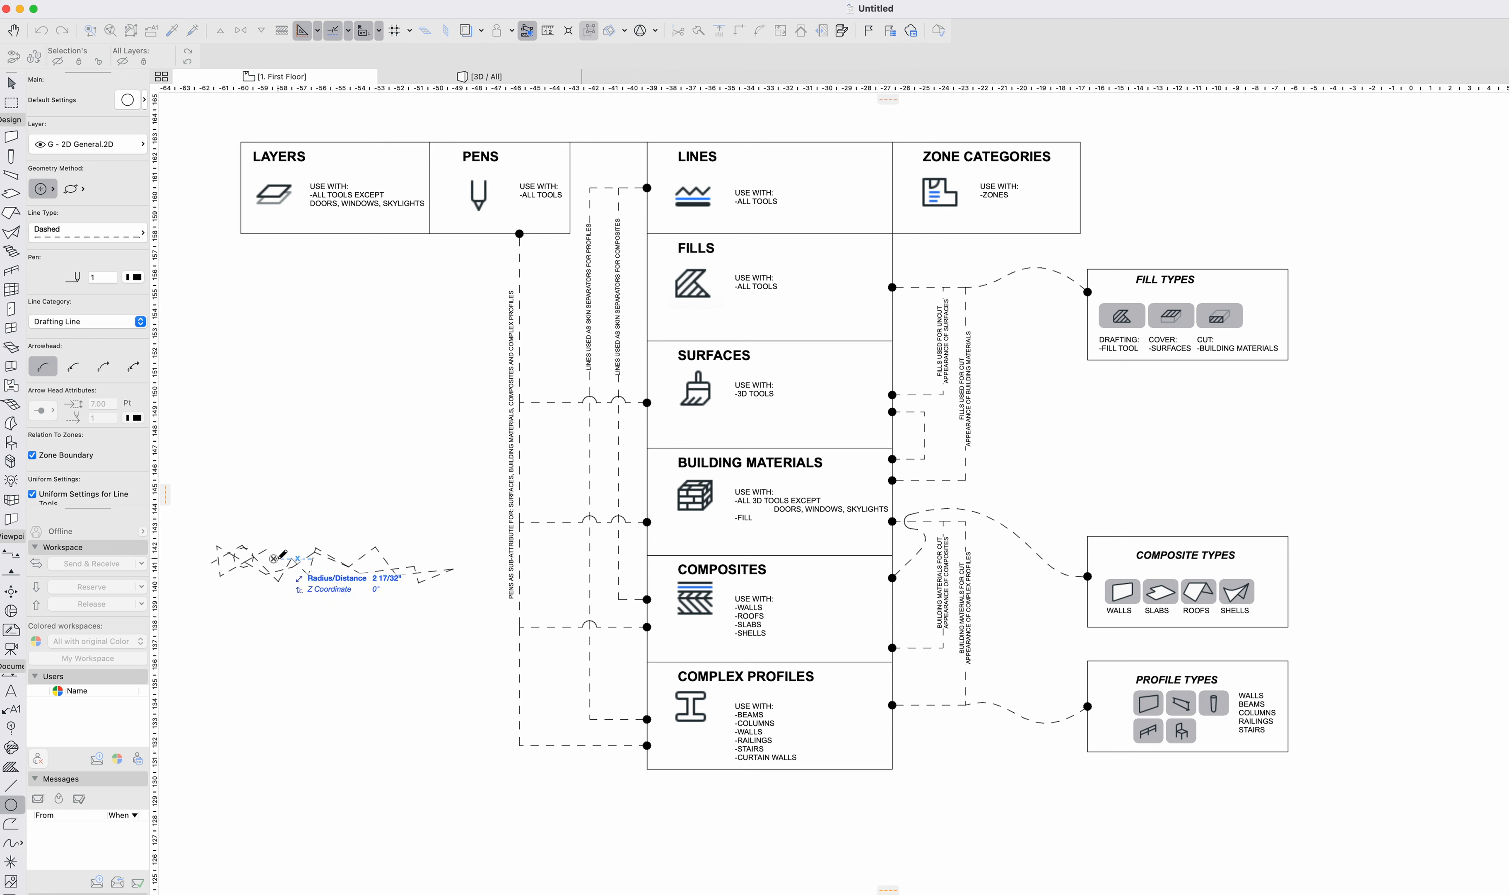
pyautogui.click(278, 558)
pyautogui.click(327, 569)
pyautogui.click(338, 570)
pyautogui.press('Escape')
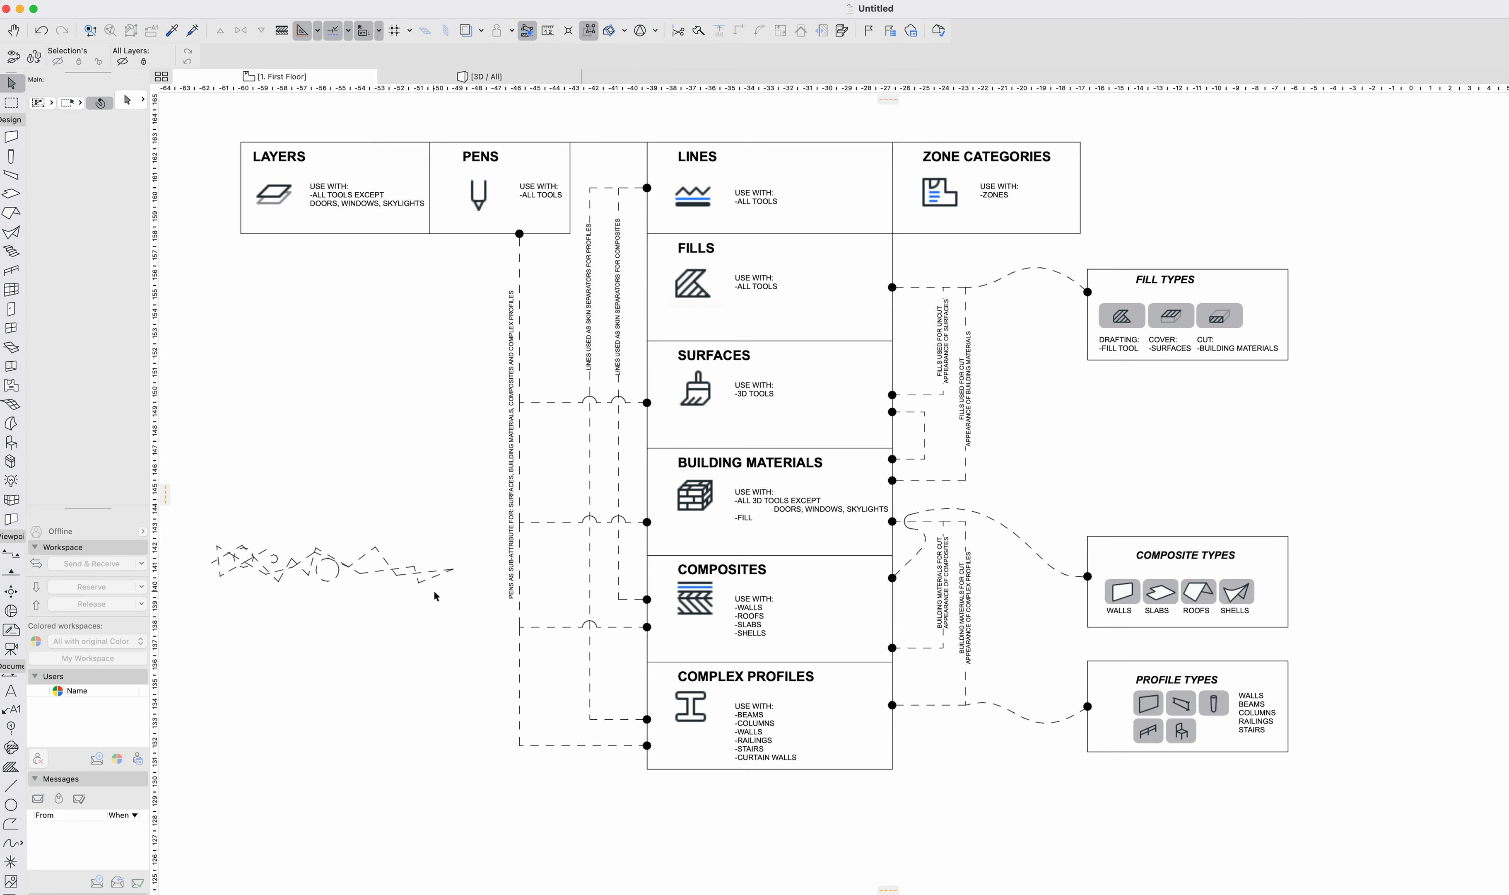
# Select and copy the entire scribble with its circles, and open the line type settings.
pyautogui.moveTo(453, 606)
pyautogui.mouseDown()
pyautogui.moveTo(262, 494)
pyautogui.moveTo(192, 483)
pyautogui.mouseUp()
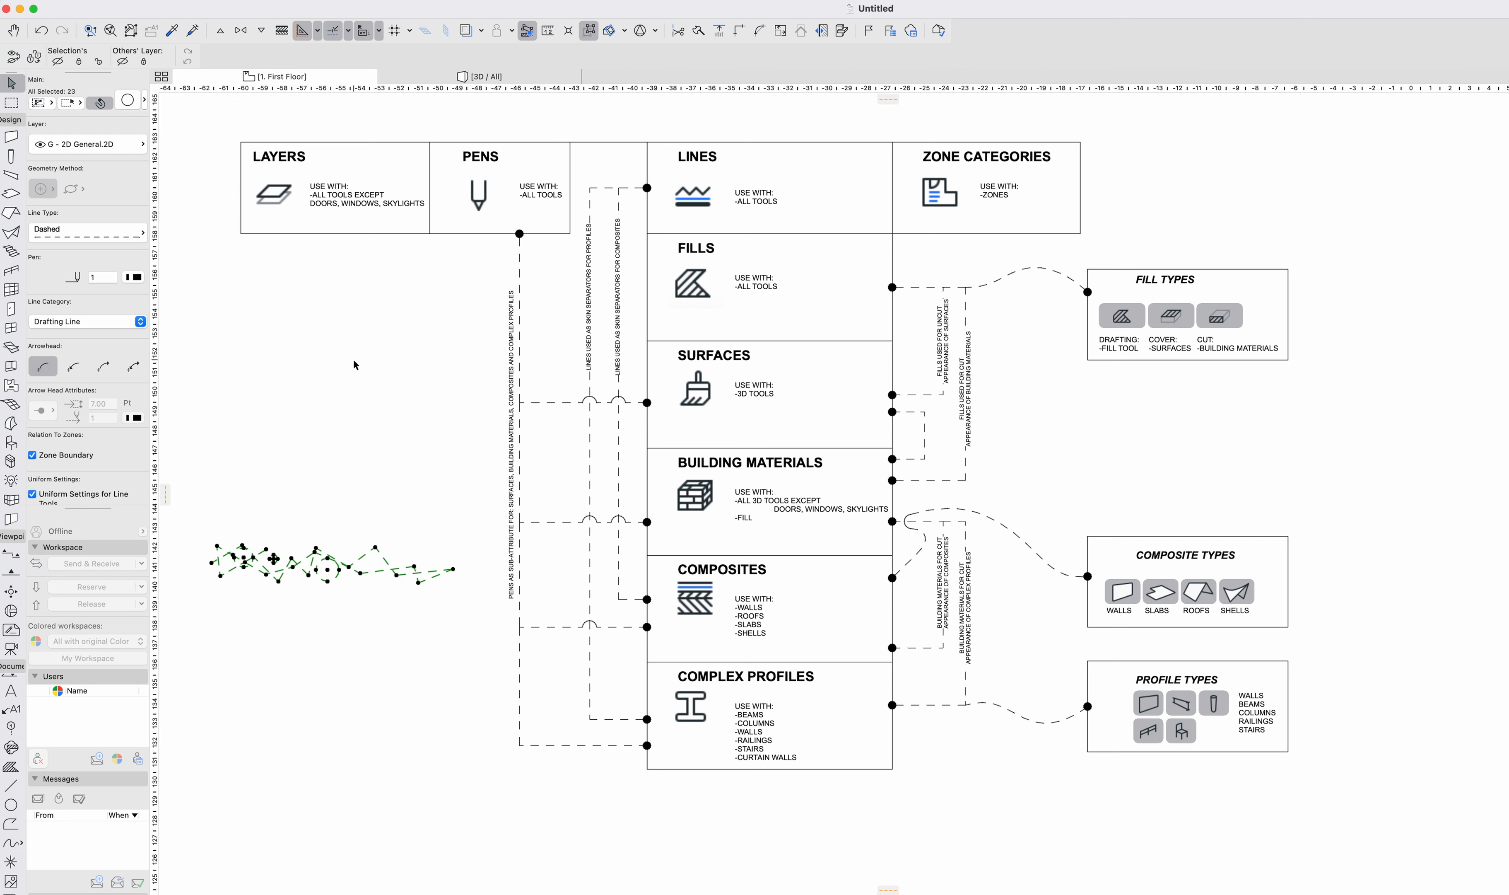
pyautogui.click(306, 9)
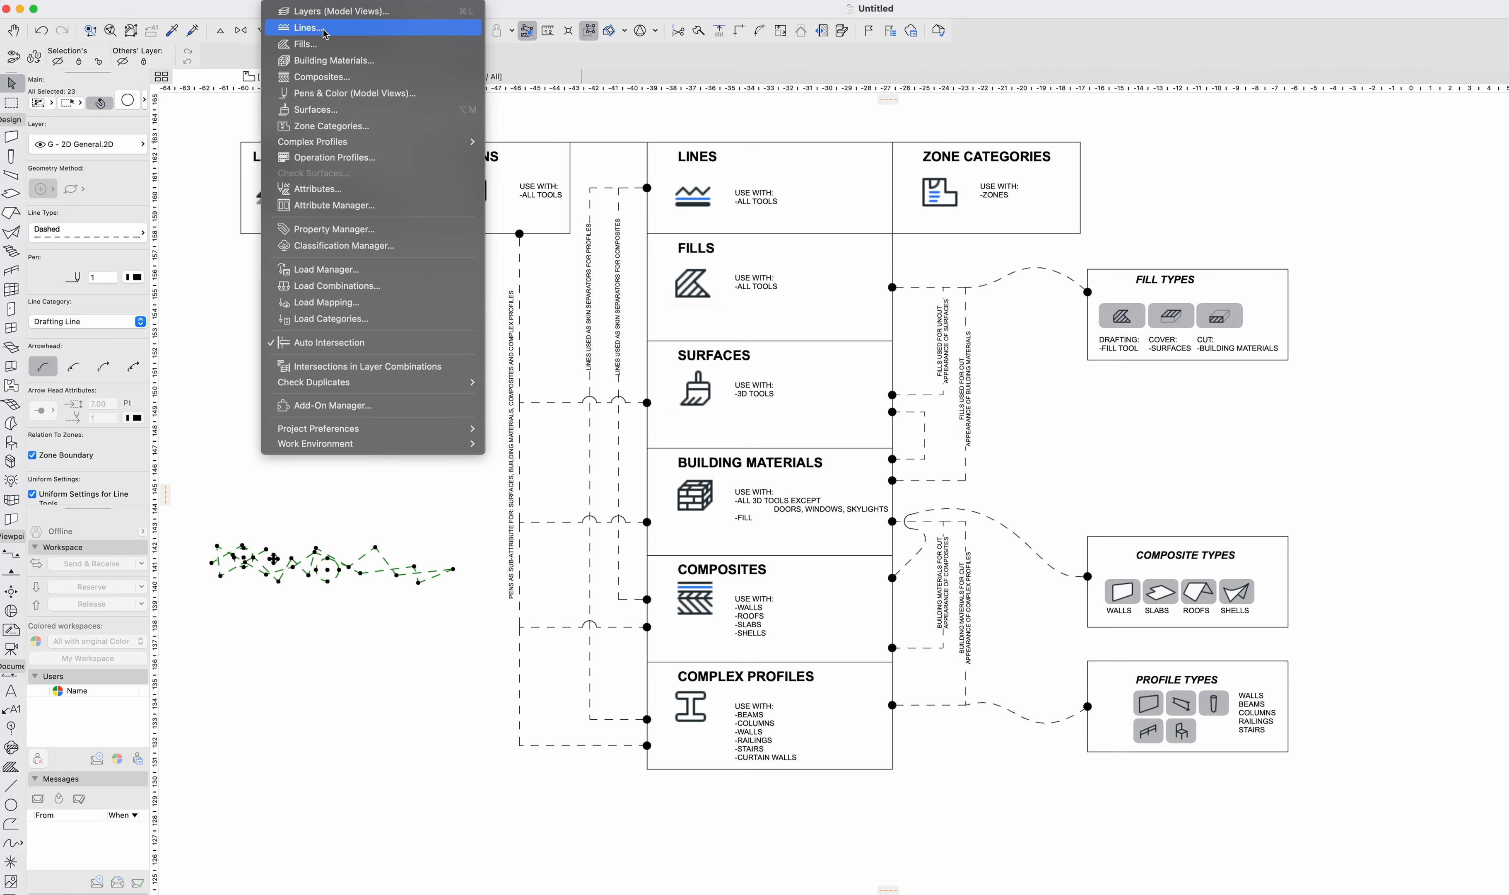
pyautogui.click(325, 28)
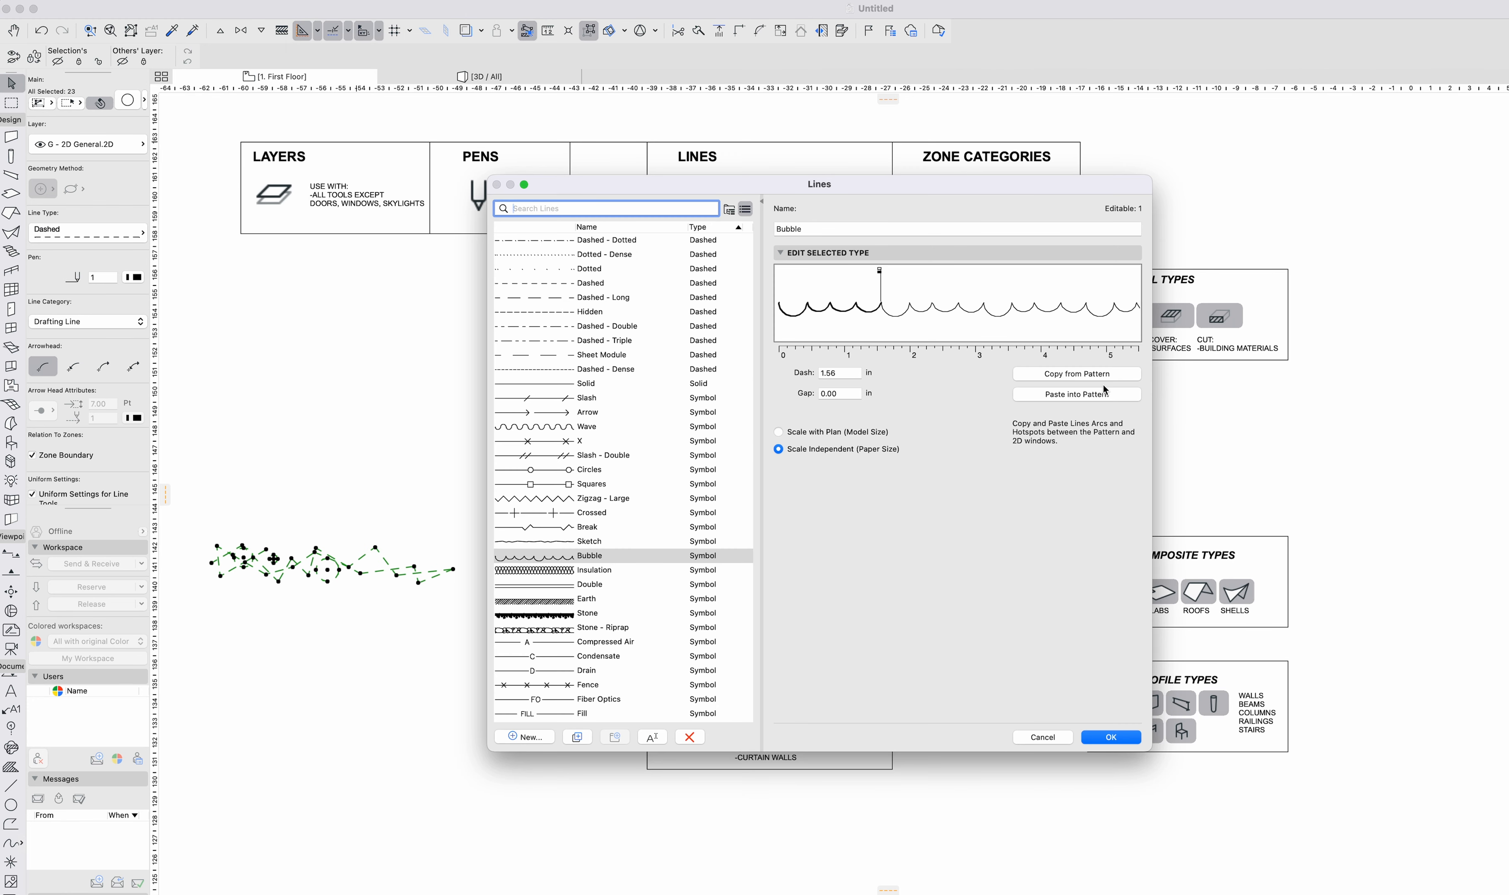
# Create a new symbol line type named scribble line.
pyautogui.click(523, 736)
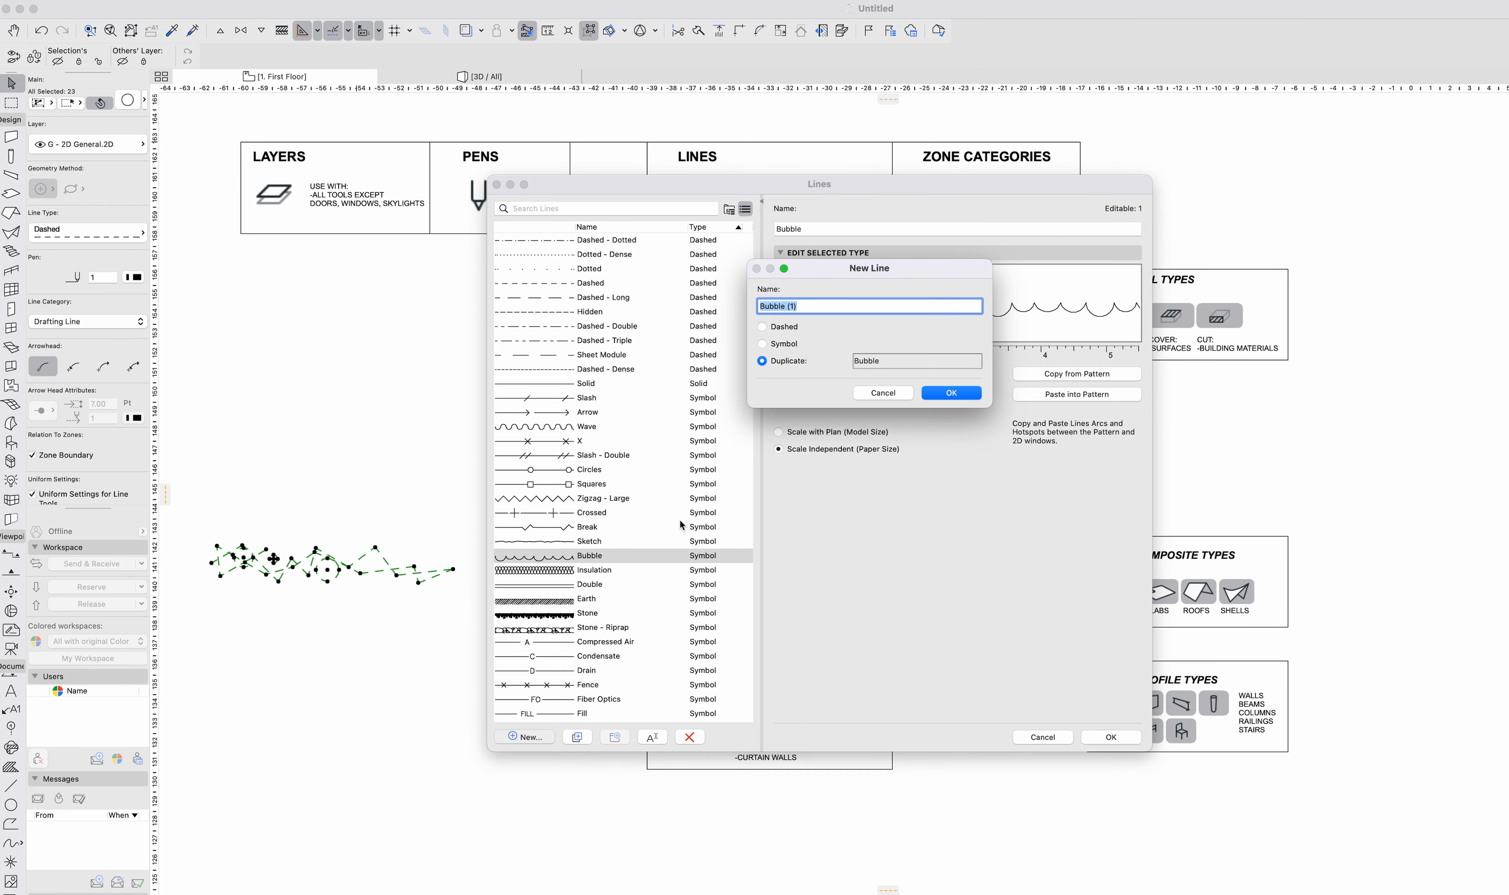
pyautogui.click(764, 344)
pyautogui.write('scribble line')
pyautogui.press('Return')
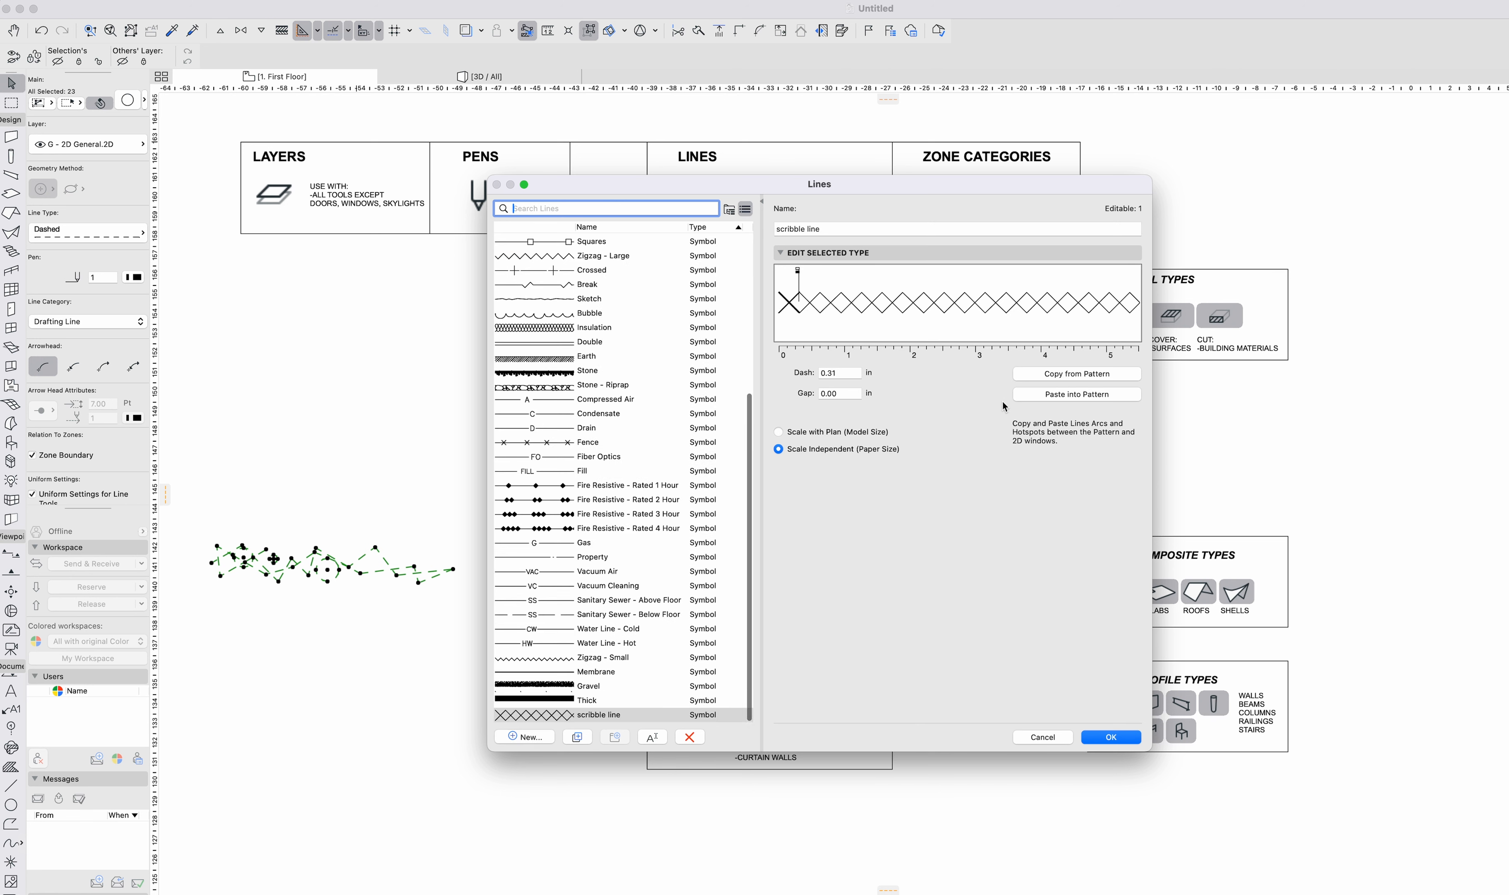
# Paste the copied scribble into the scribble line pattern and set its gap to 0 in.
pyautogui.click(1057, 395)
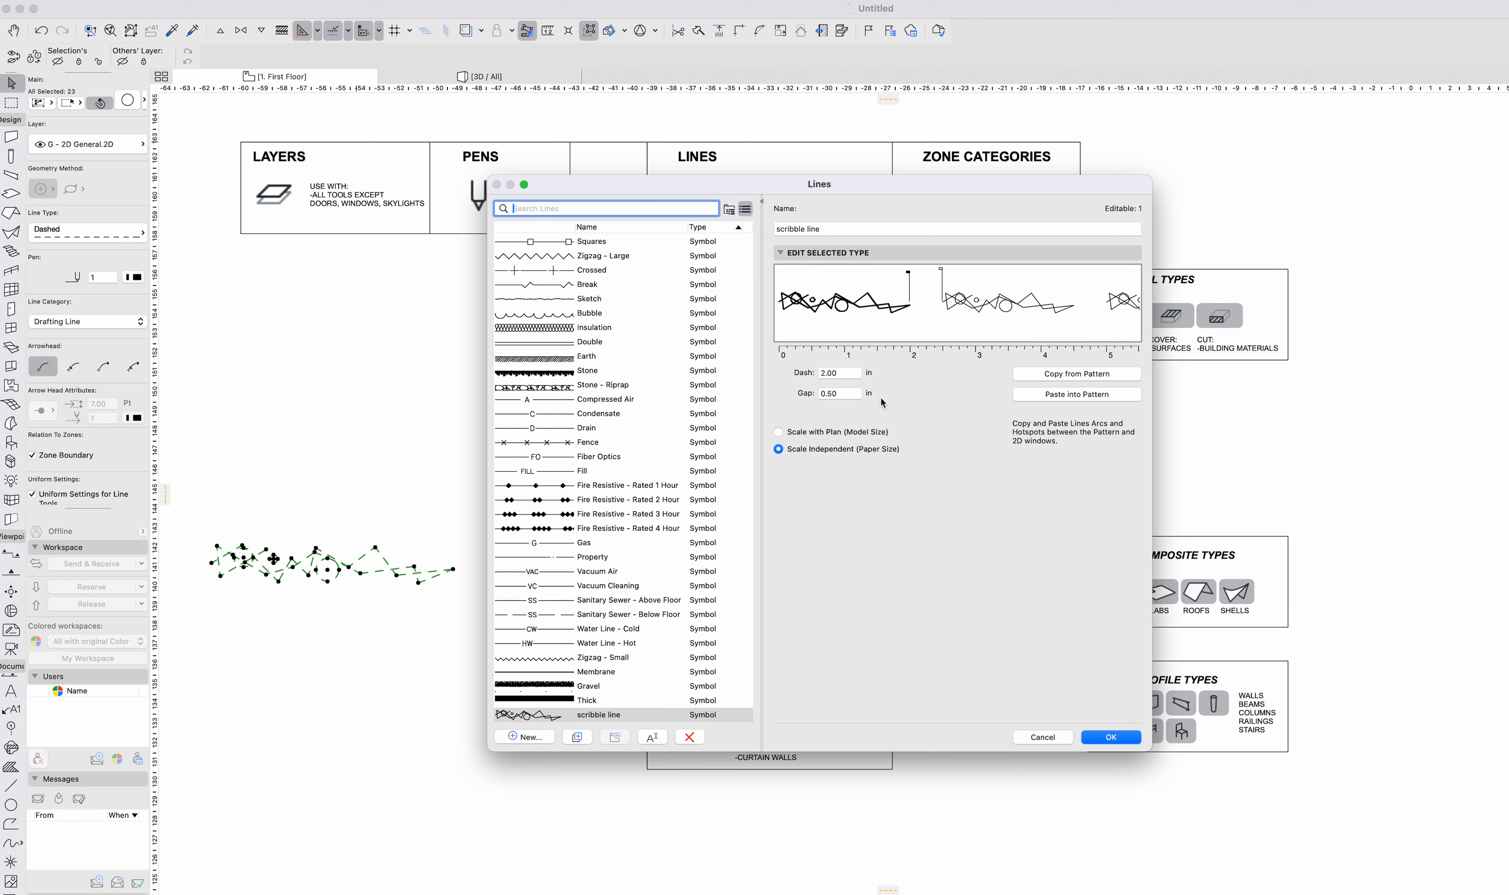
pyautogui.doubleClick(841, 394)
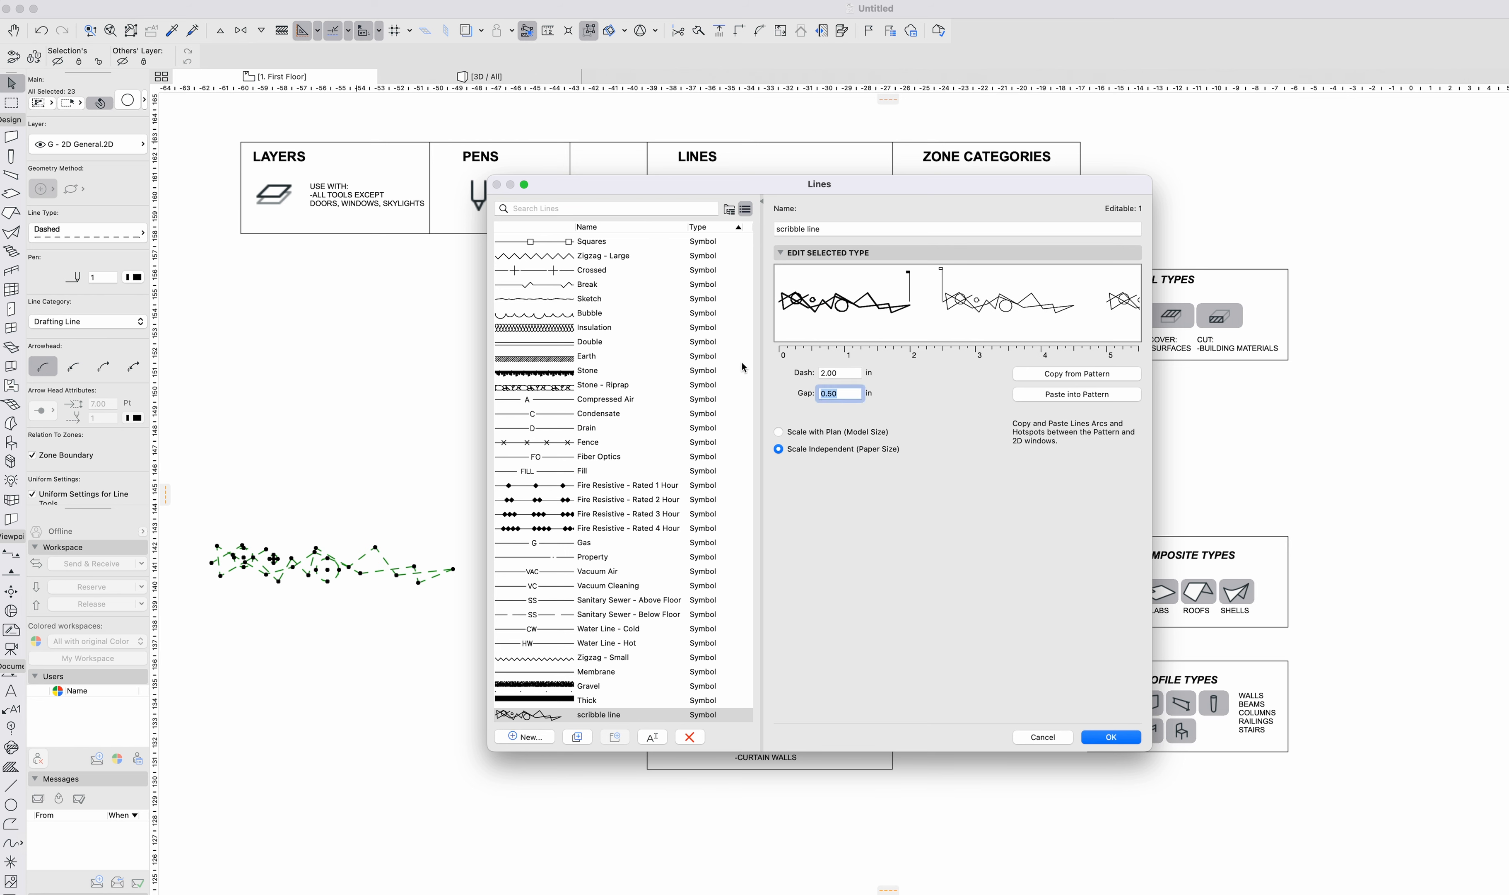
pyautogui.write('0')
pyautogui.press('Tab')
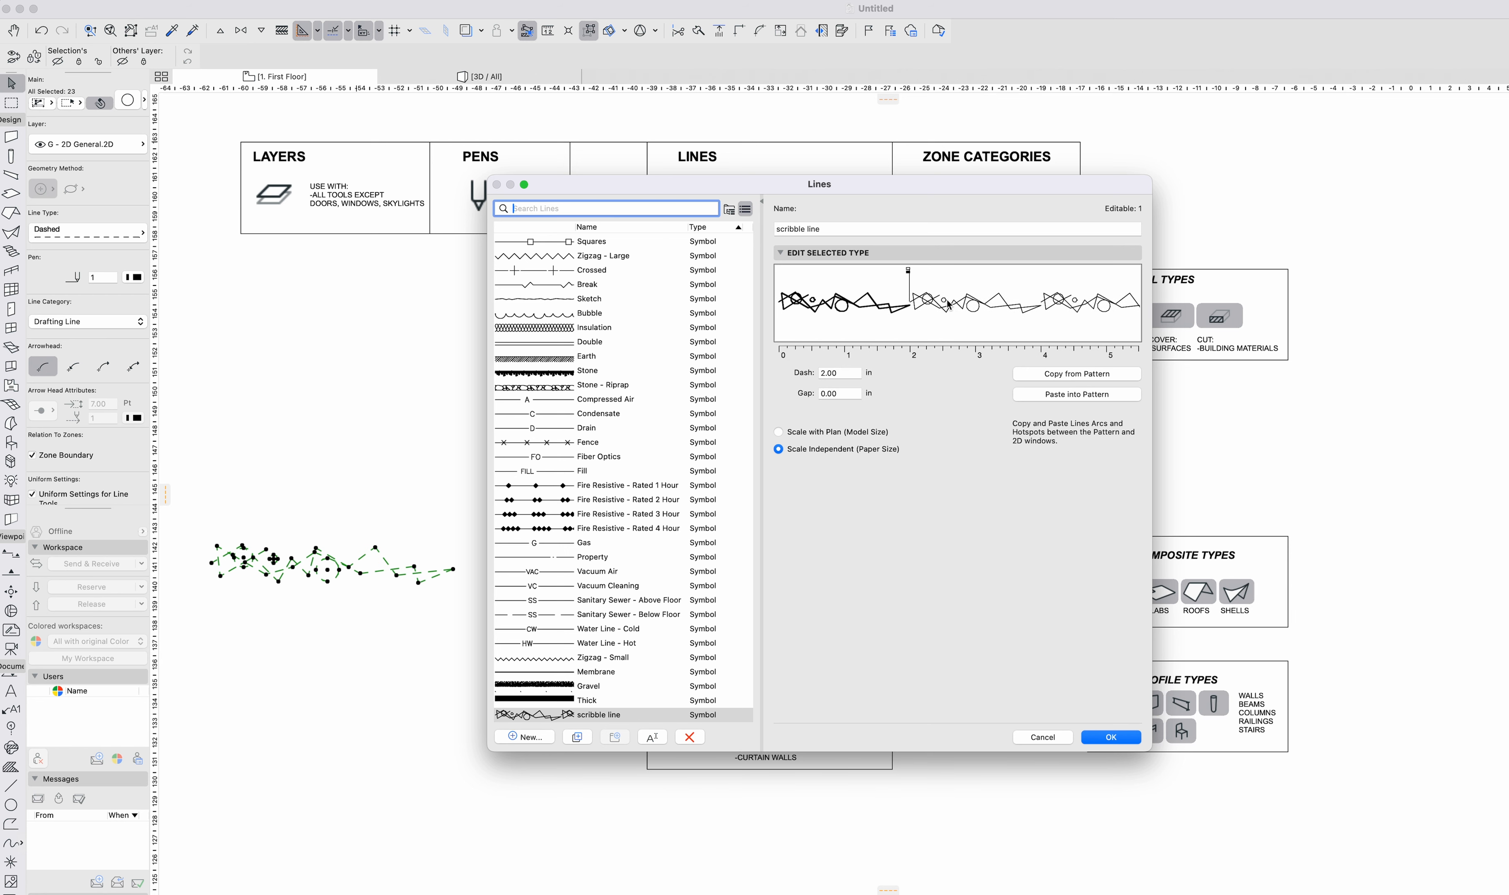
# Save the line types and draw a horizontal line with the scribble line type above the dashed scribble.
pyautogui.press('Return')
pyautogui.press('Escape')
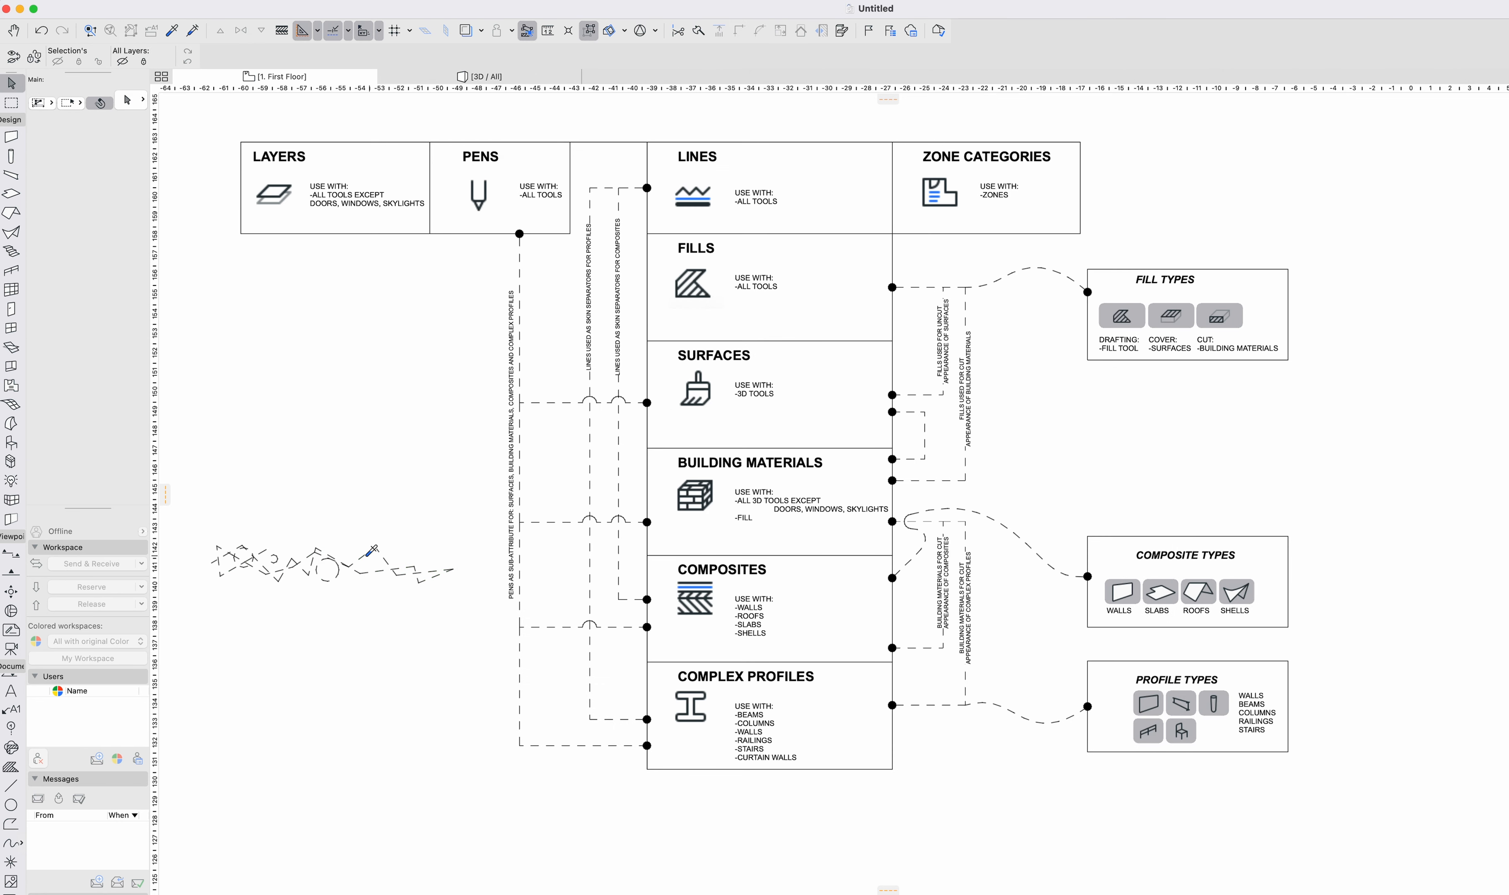
pyautogui.click(86, 232)
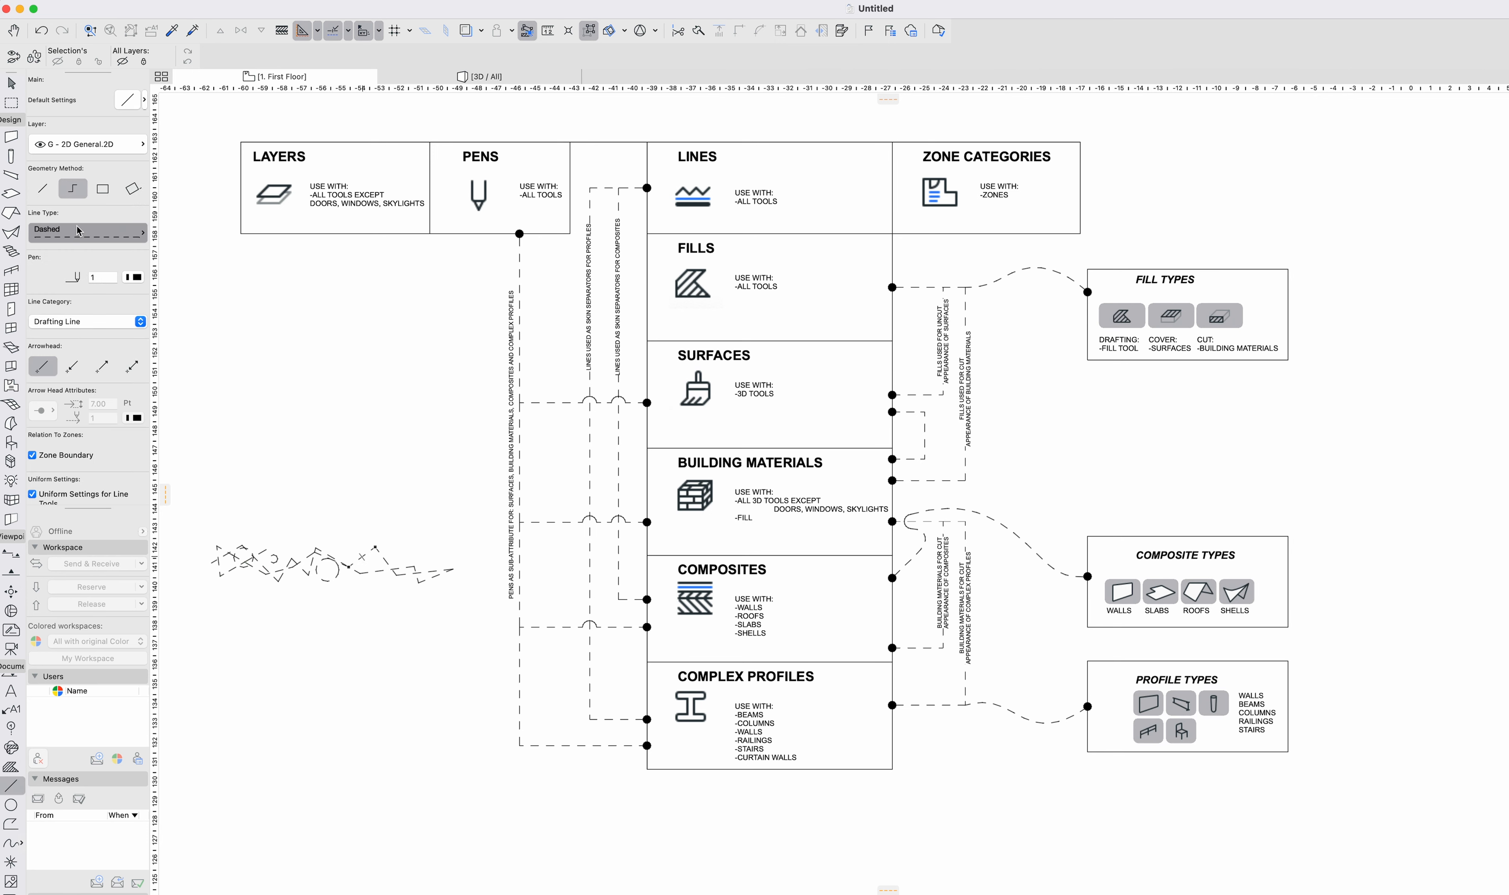
pyautogui.write('scri')
pyautogui.press('Return')
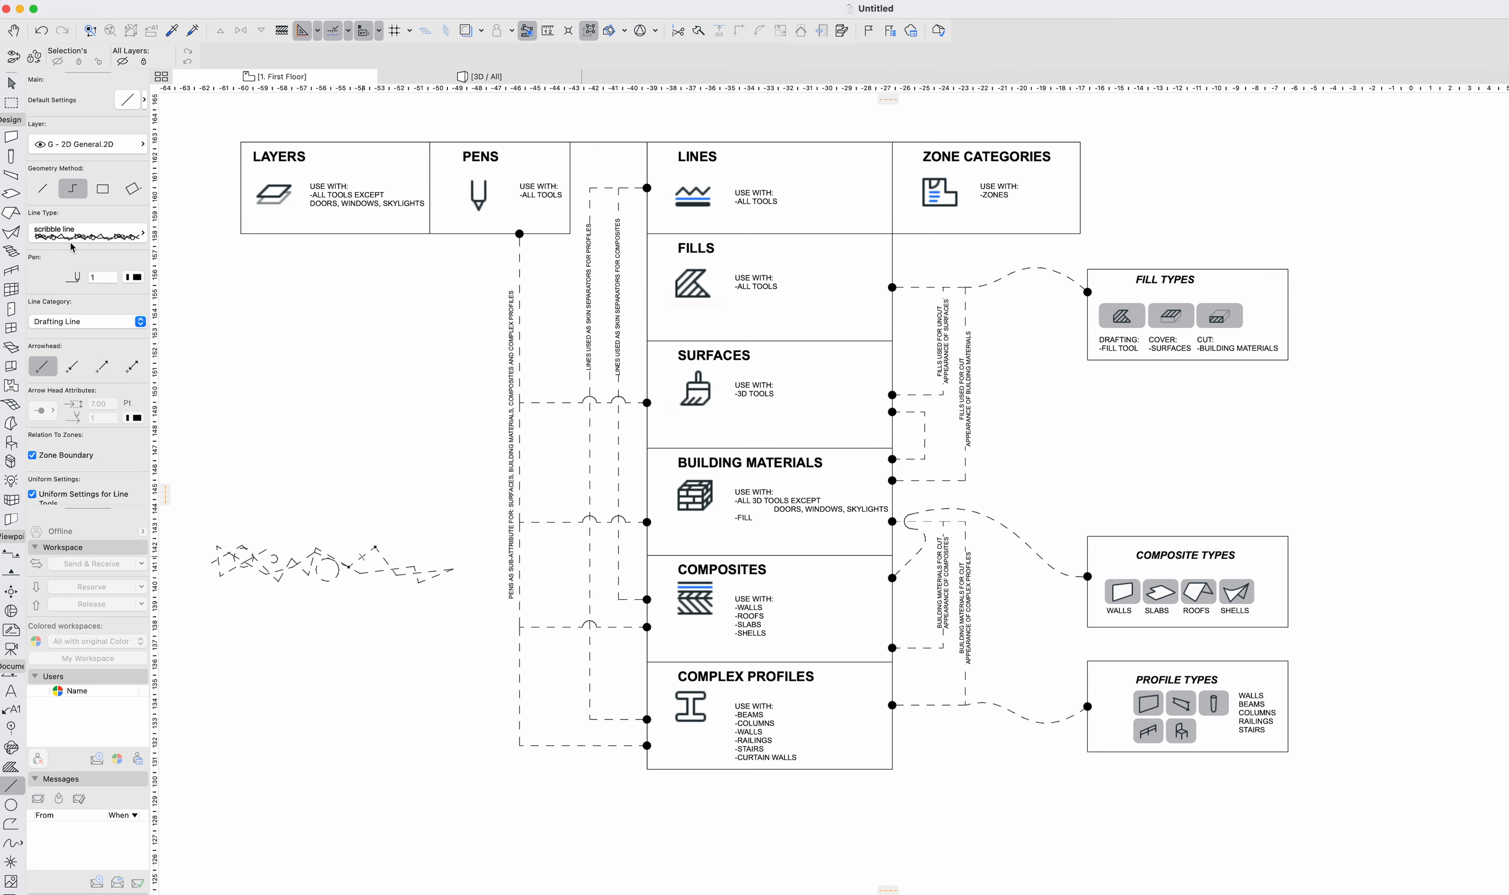
pyautogui.click(181, 433)
pyautogui.click(429, 435)
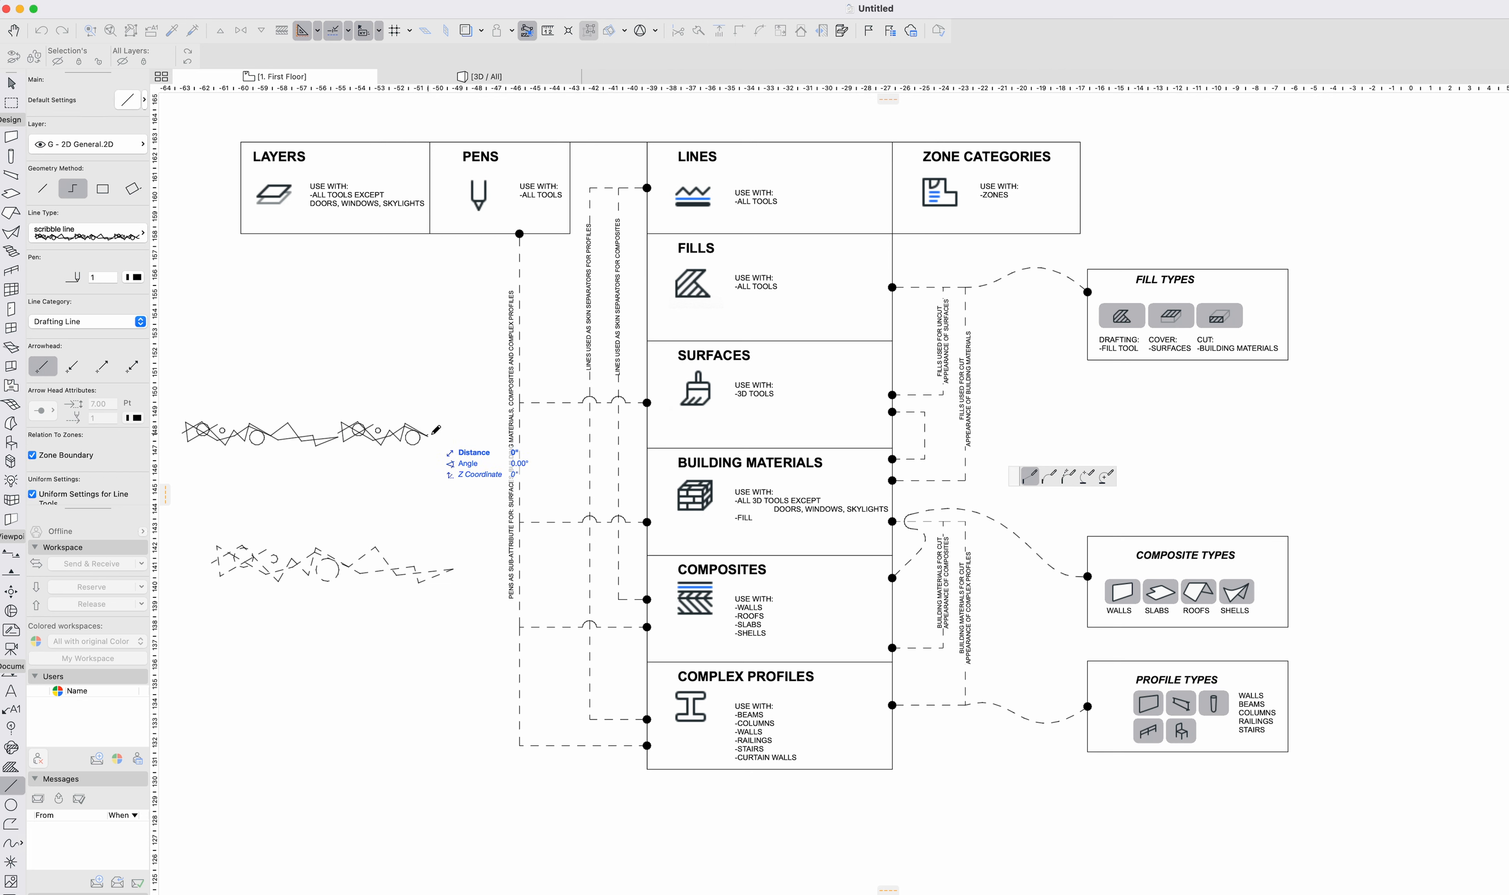
pyautogui.press('Escape')
# Select the new scribble line and examine its line type definition and line category options.
pyautogui.click(407, 435)
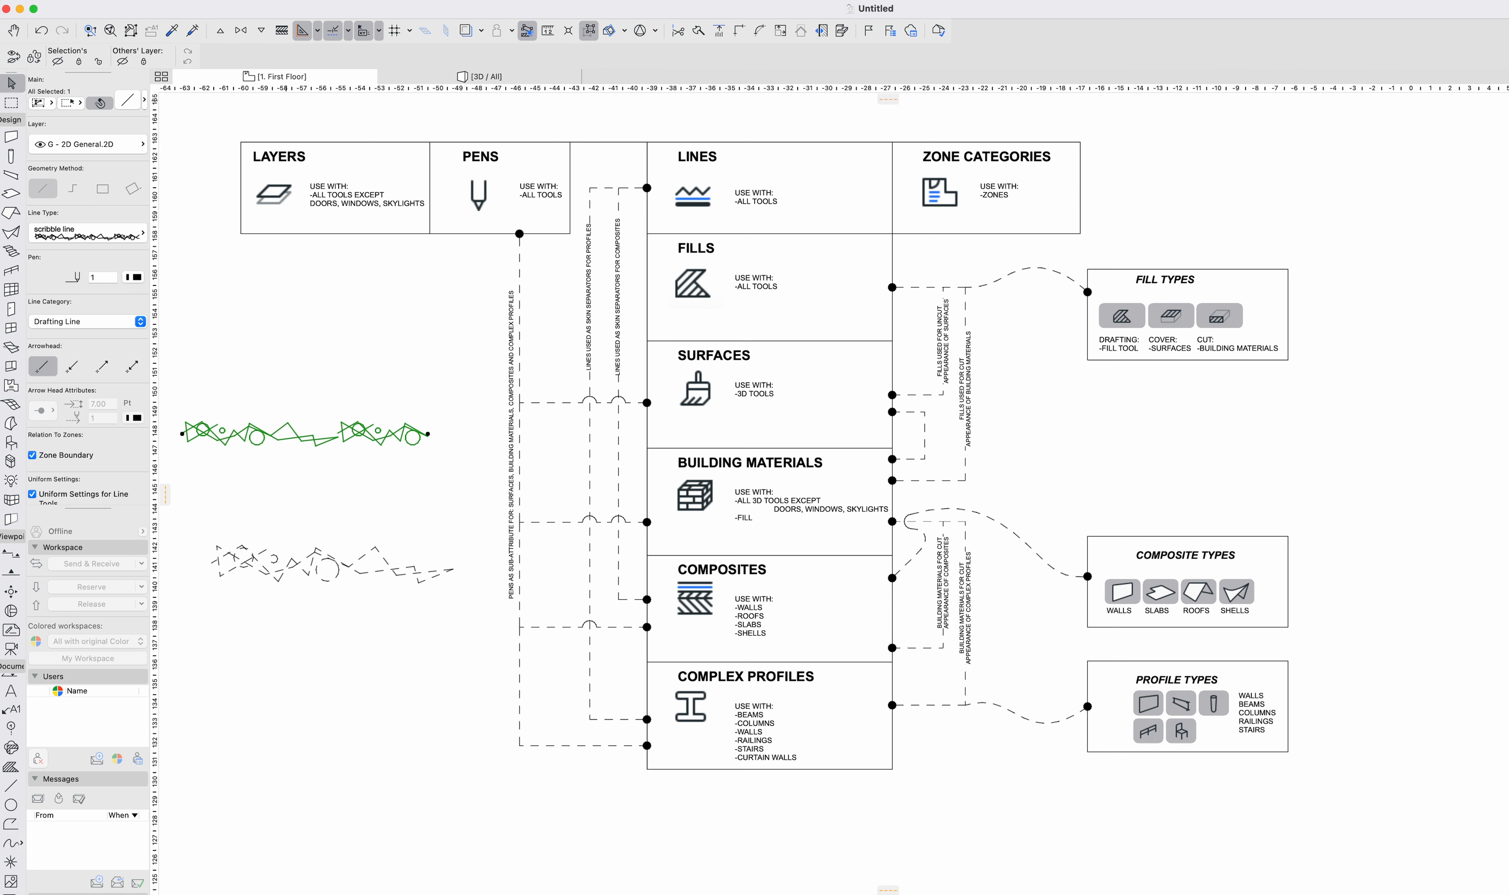
pyautogui.click(287, 1)
pyautogui.click(312, 27)
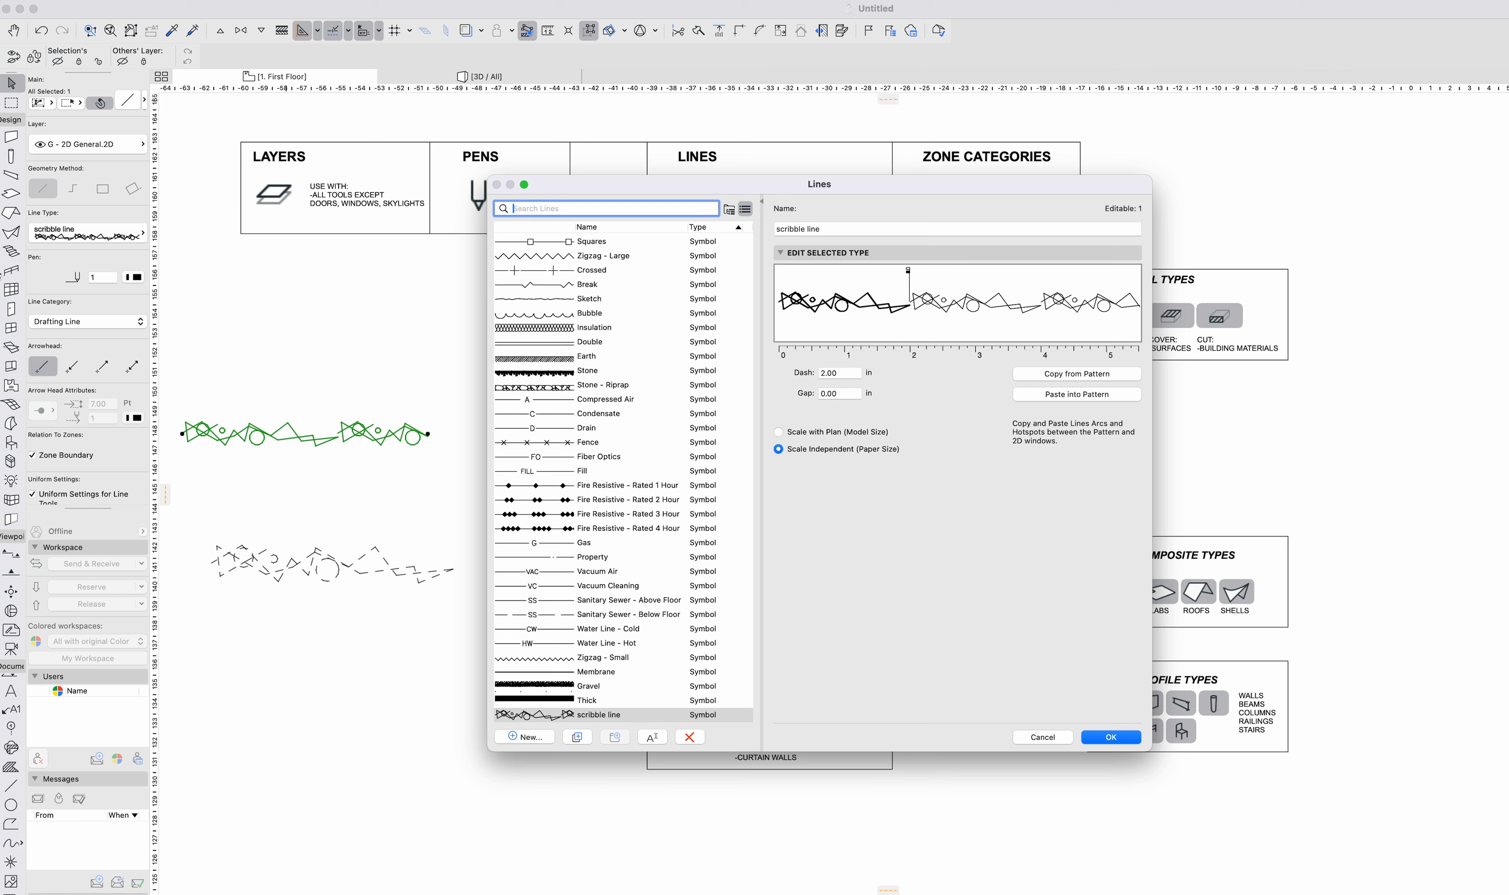
pyautogui.press('Escape')
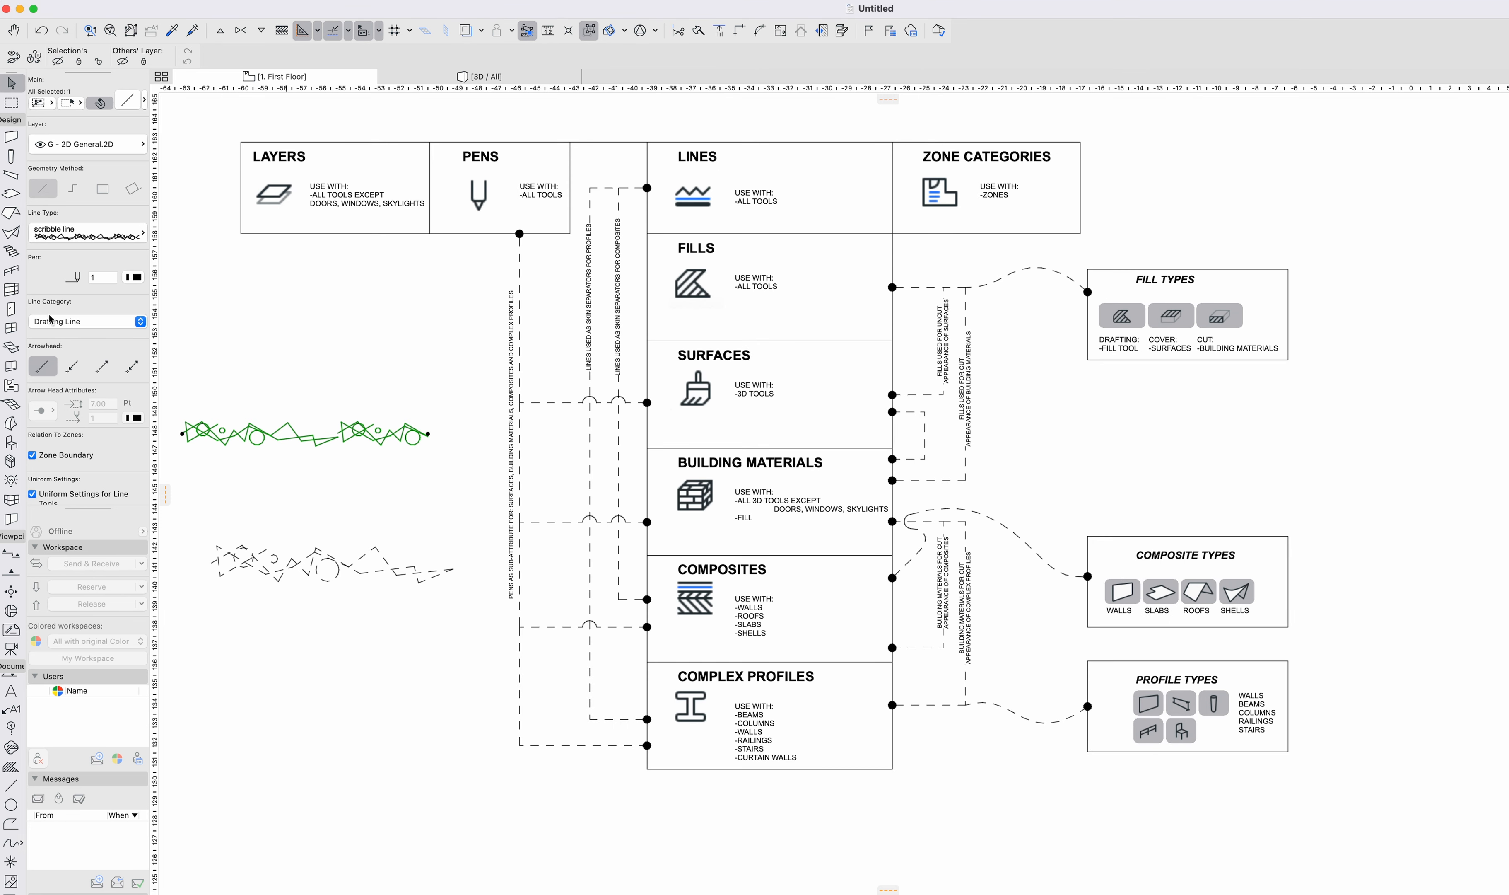
pyautogui.click(45, 325)
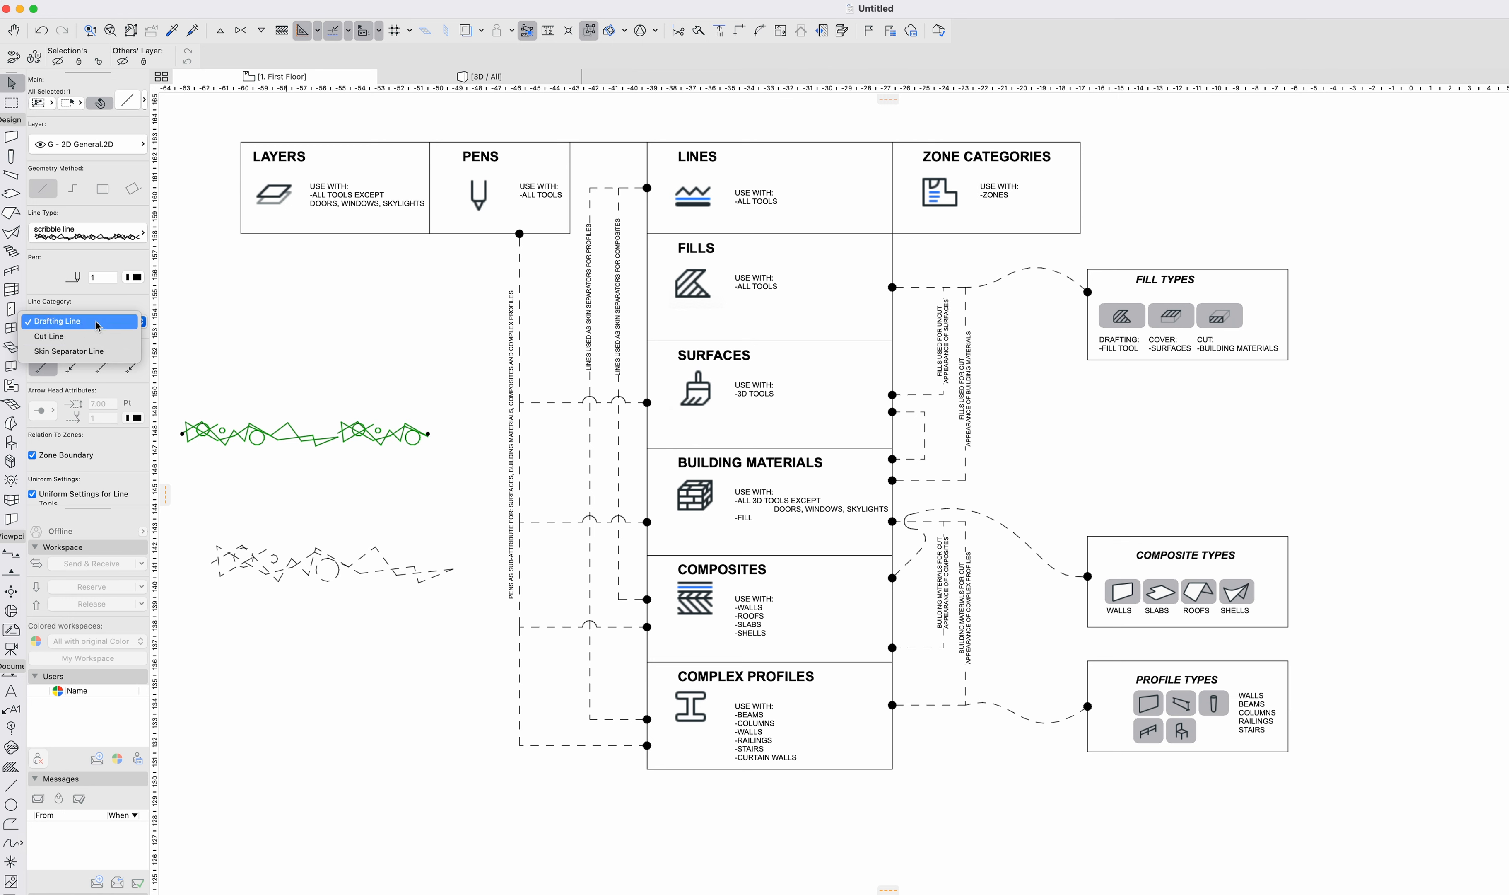
pyautogui.click(300, 341)
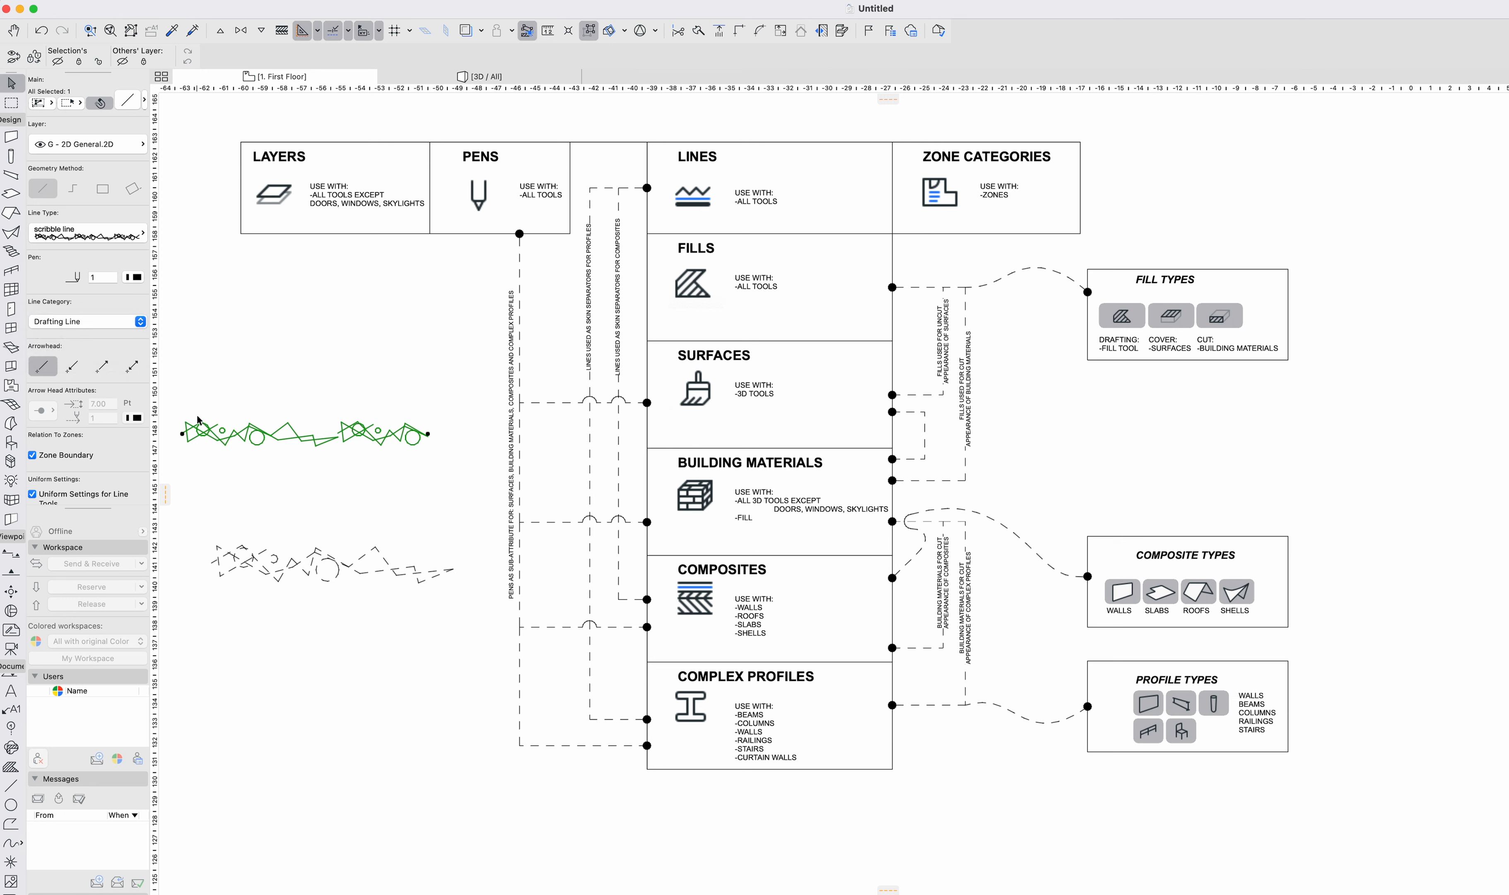
pyautogui.click(420, 301)
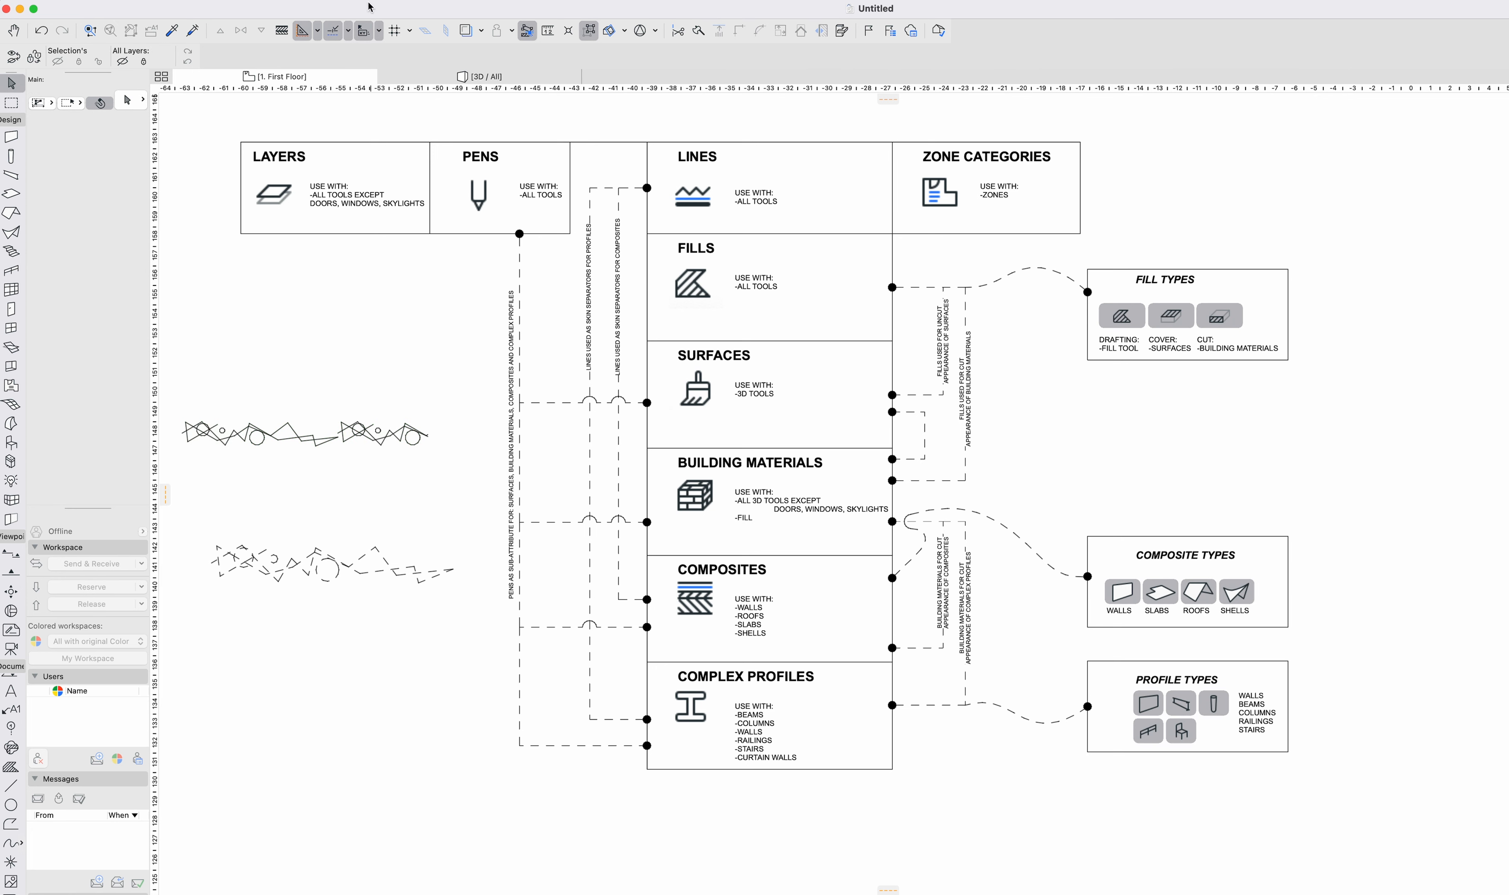
# Examine the fill attributes, checking Asphalt's pattern settings and its availability as a drafting, cover or cut fill.
pyautogui.click(300, 0)
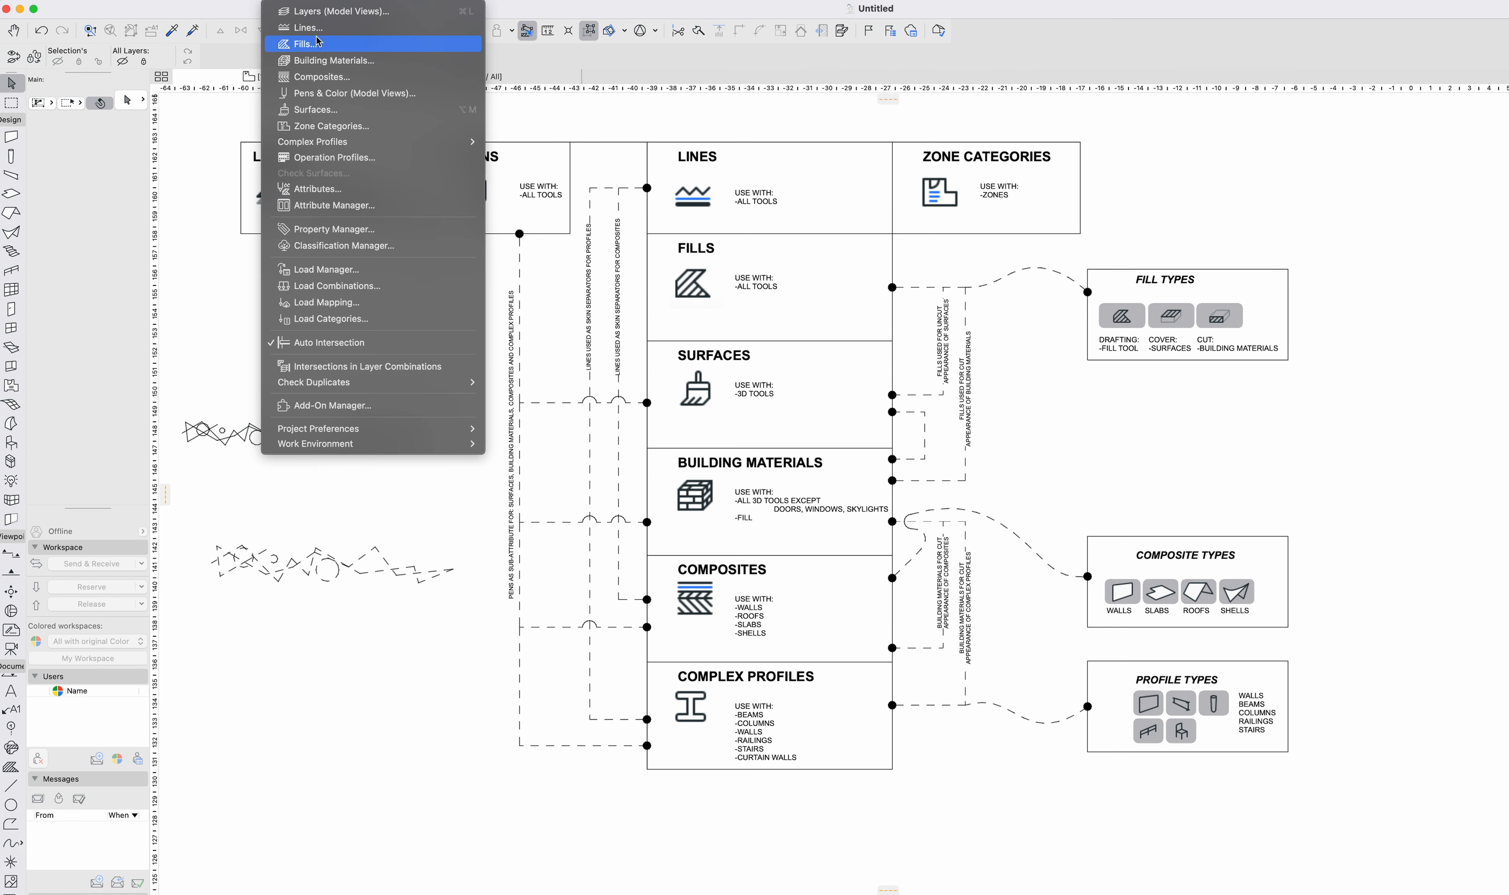
pyautogui.click(304, 44)
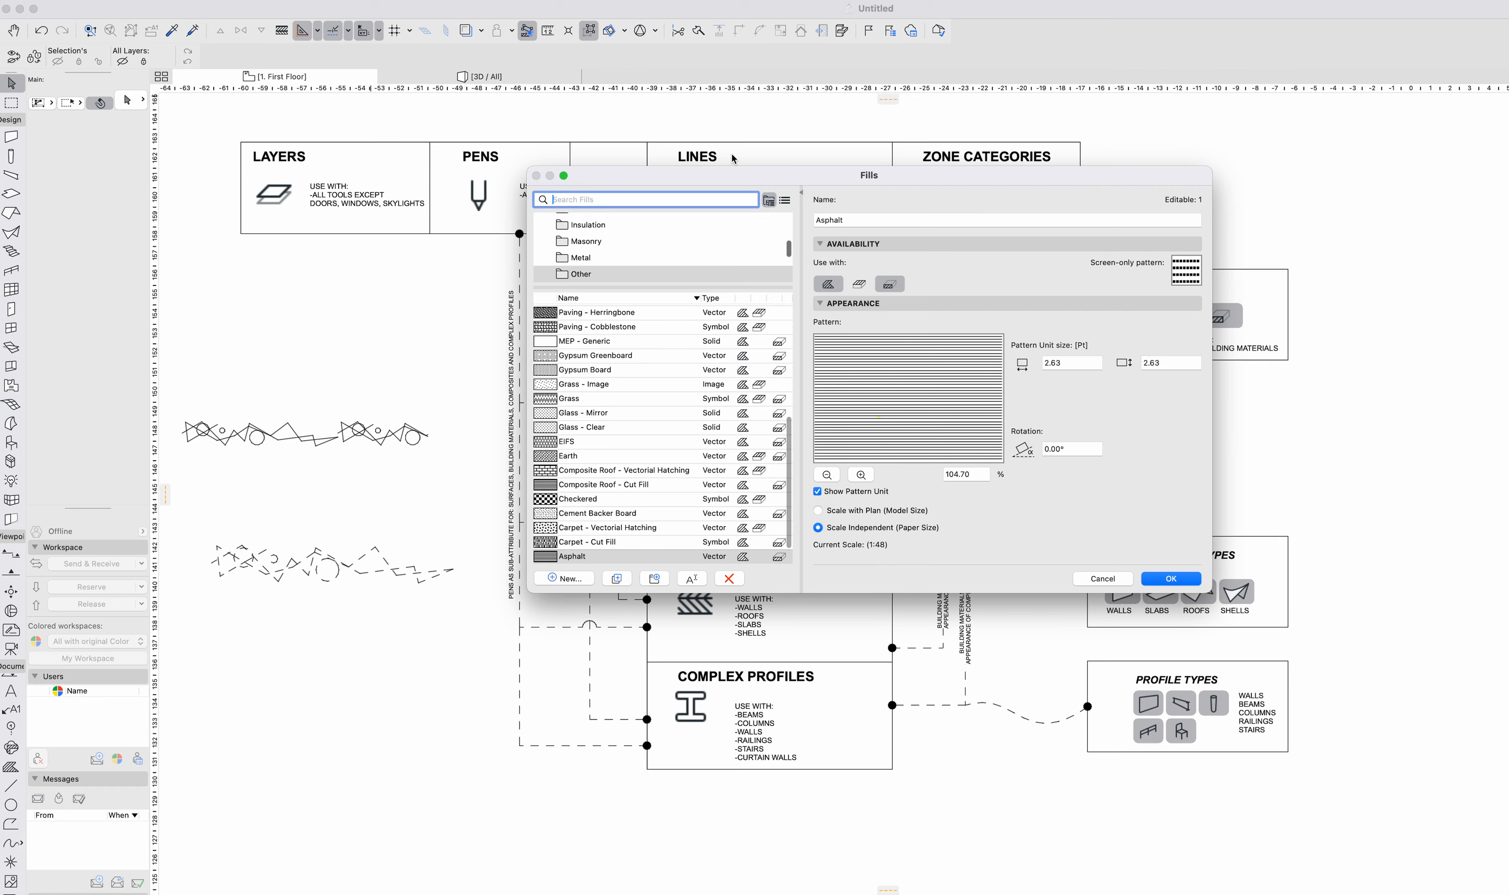
pyautogui.moveTo(721, 175); pyautogui.dragTo(600, 399)
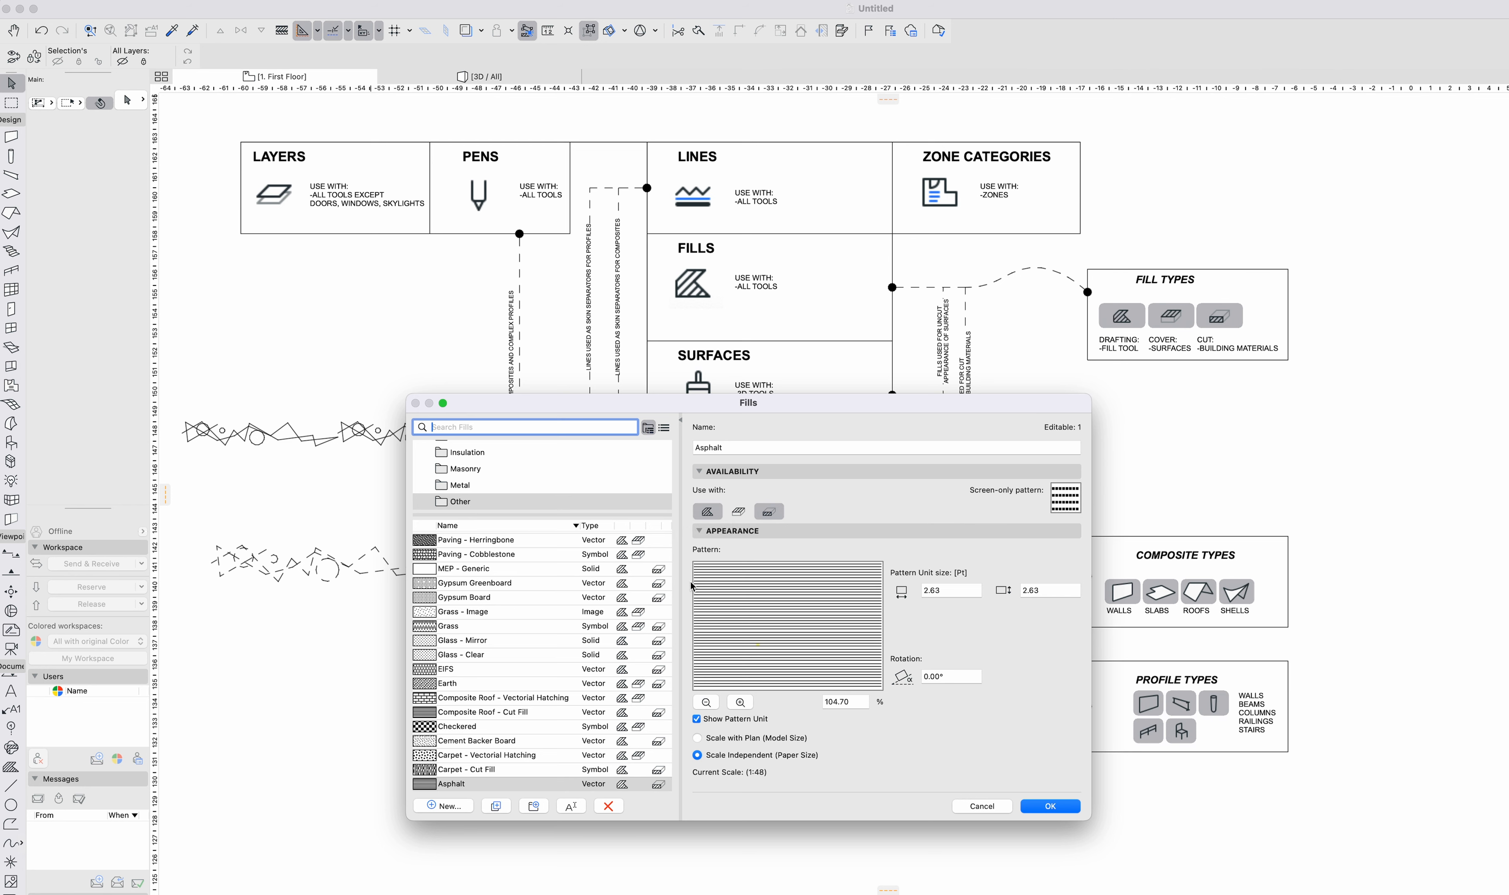
pyautogui.click(737, 513)
pyautogui.moveTo(772, 409); pyautogui.dragTo(1262, 466)
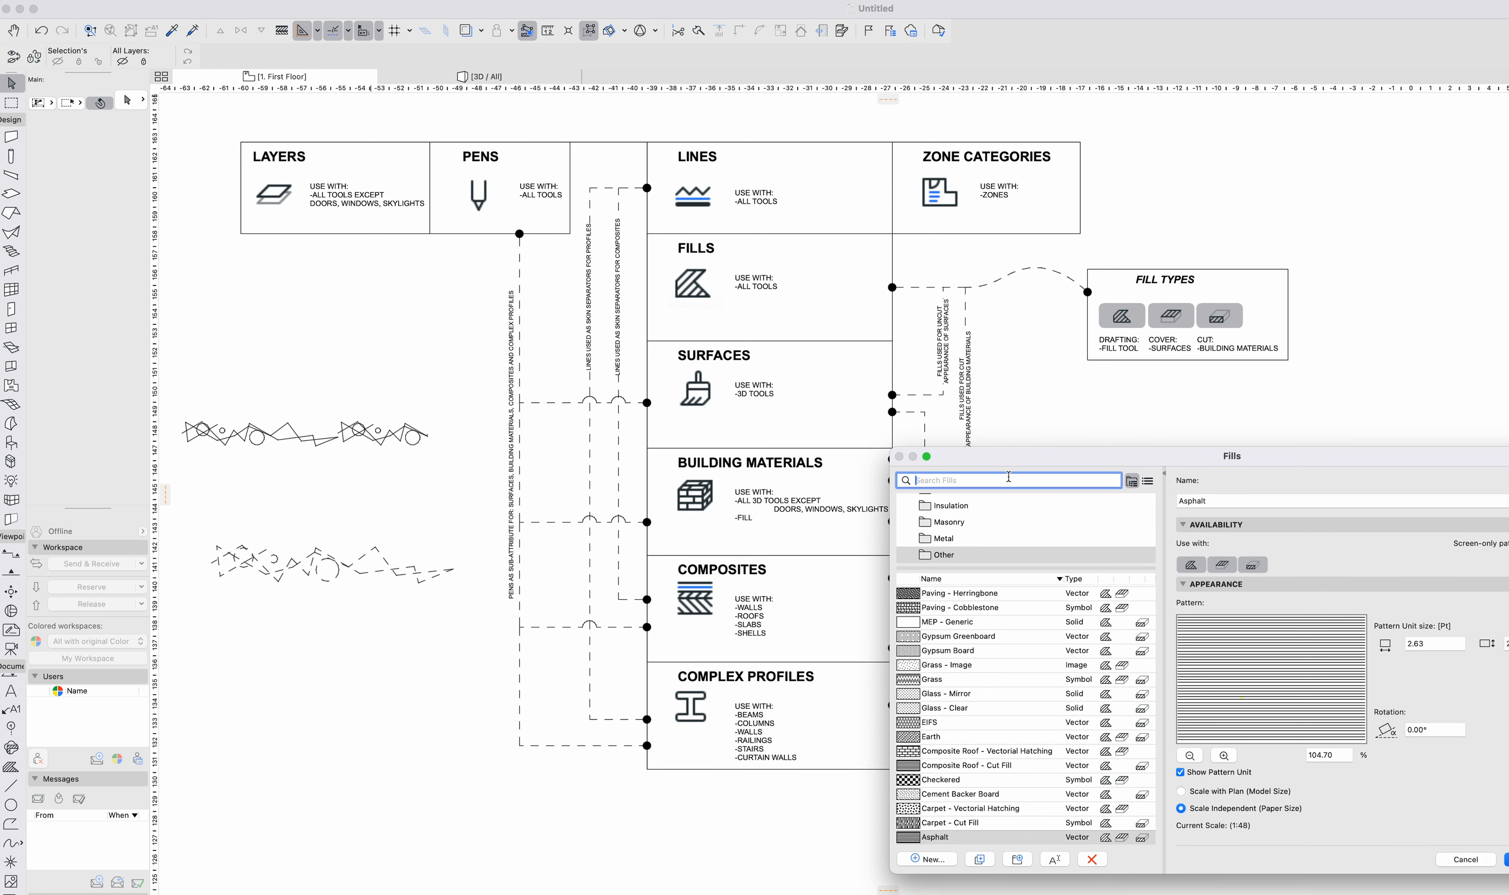
pyautogui.moveTo(1049, 459); pyautogui.dragTo(1004, 370)
pyautogui.moveTo(1192, 381); pyautogui.dragTo(1075, 371)
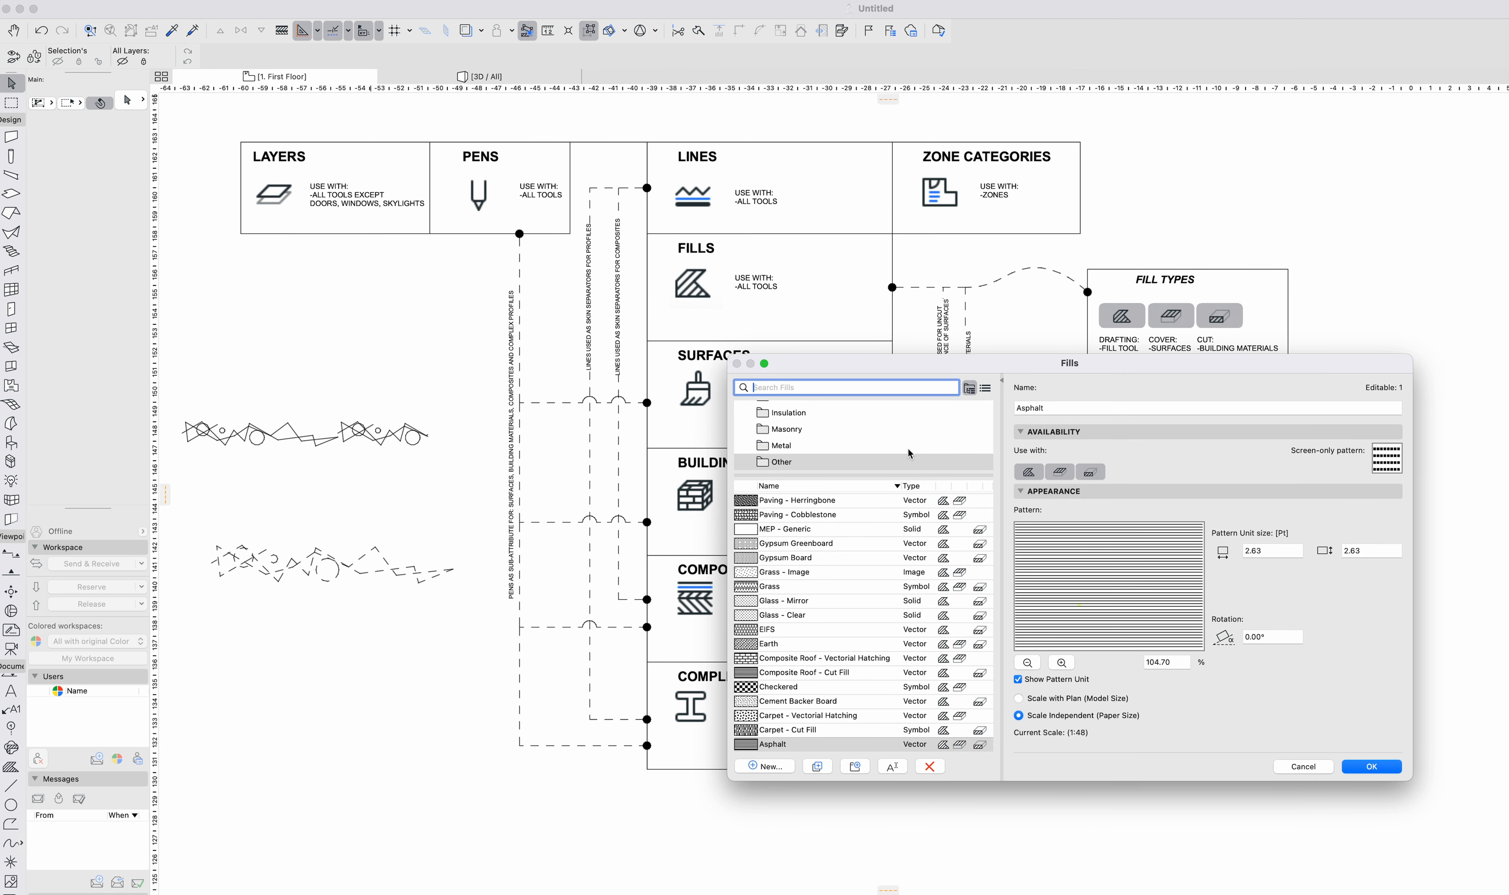
pyautogui.scroll(-1, 911, 454)
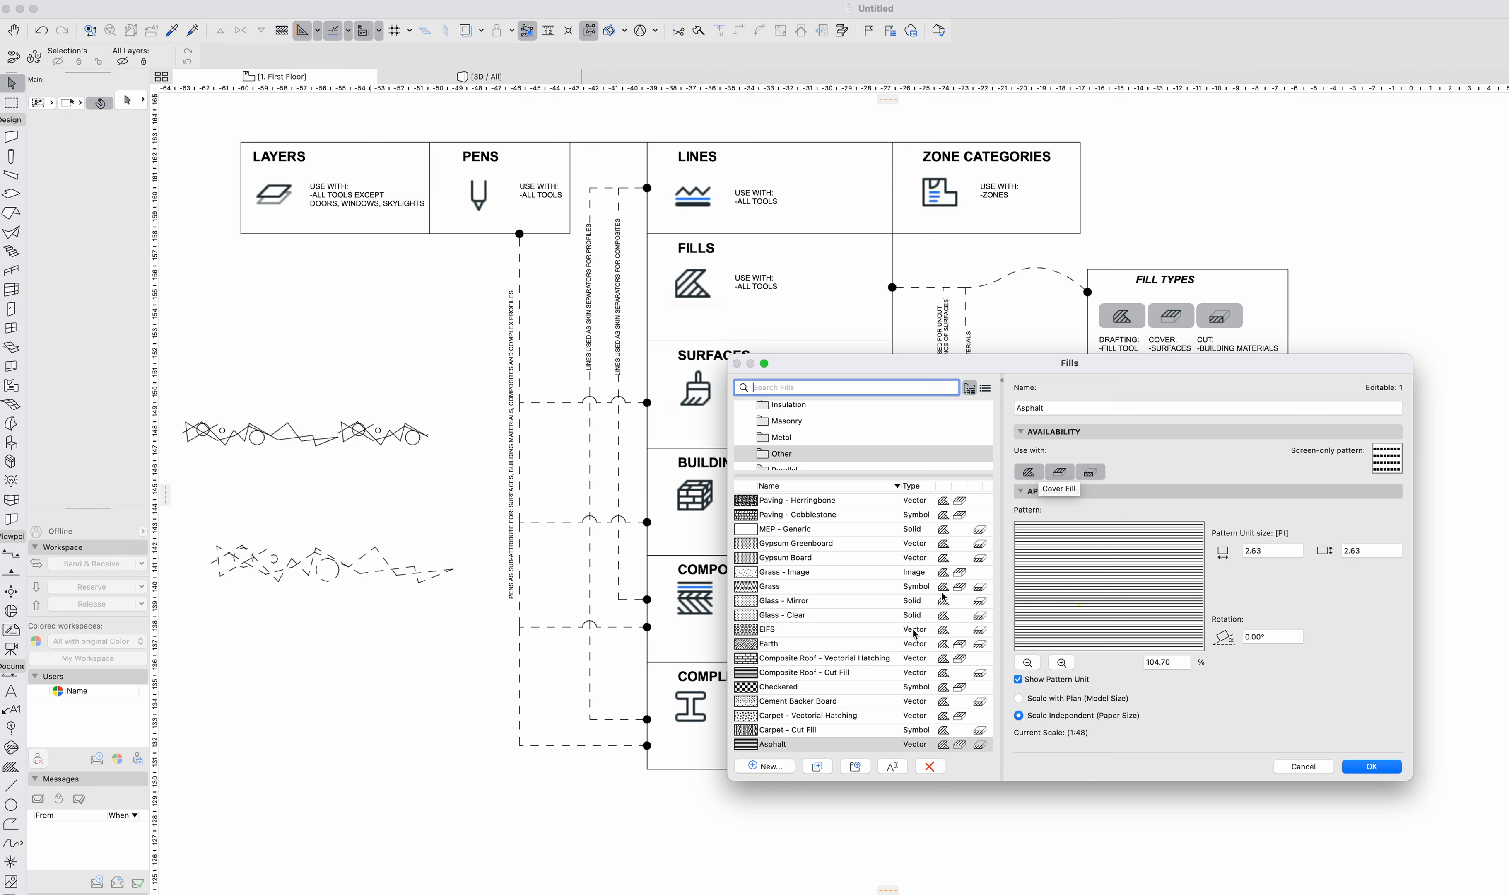
pyautogui.press('Escape')
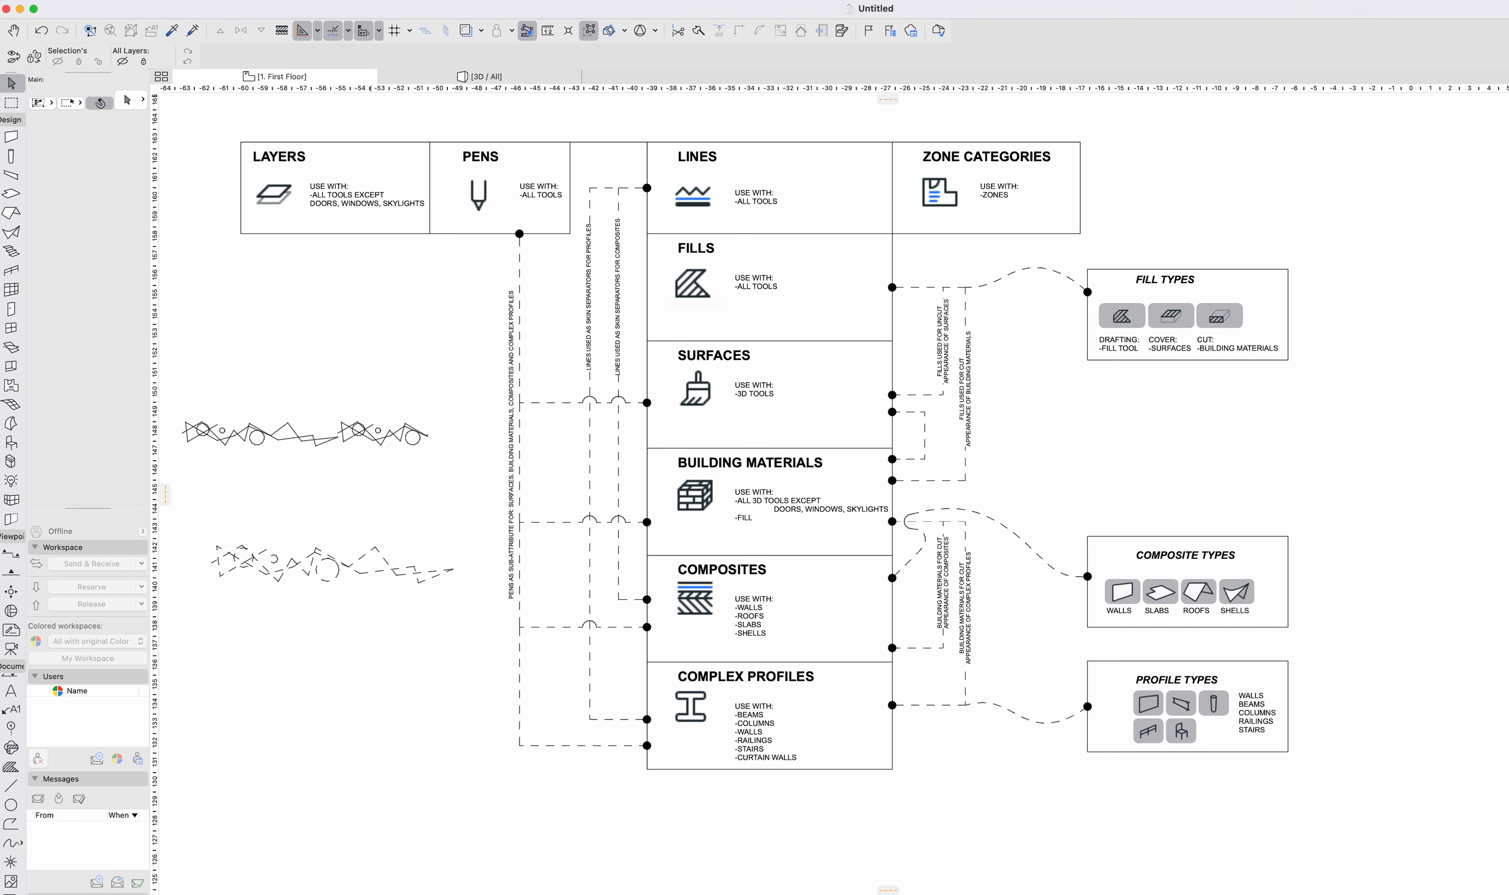
# Open a new Safari window, search for eldarado stone, allow location use, and open the Eldorado Stone website.
pyautogui.rightClick(618, 893)
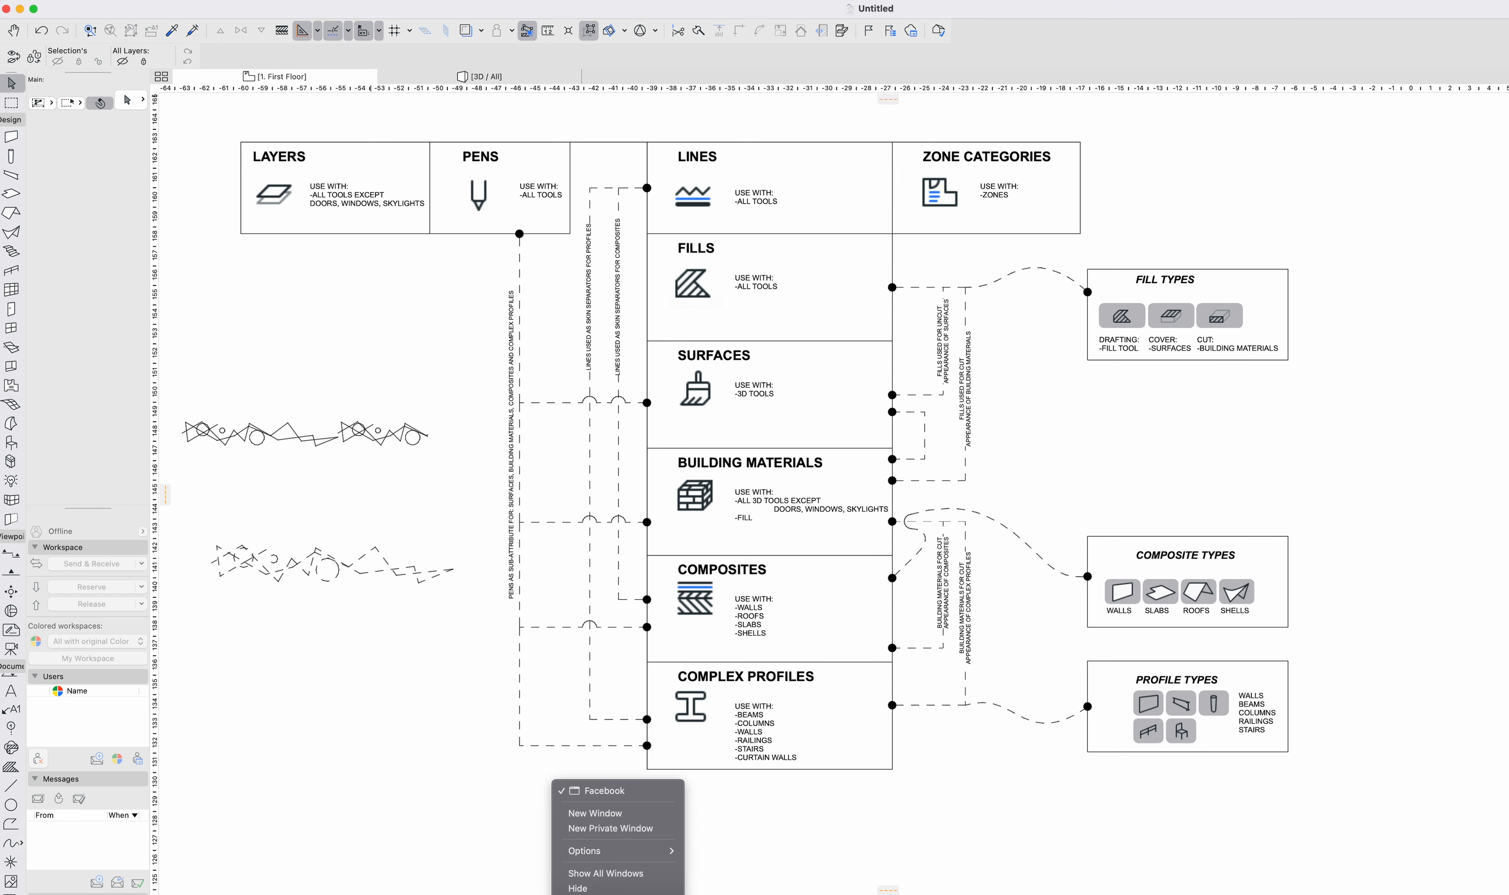
pyautogui.click(598, 813)
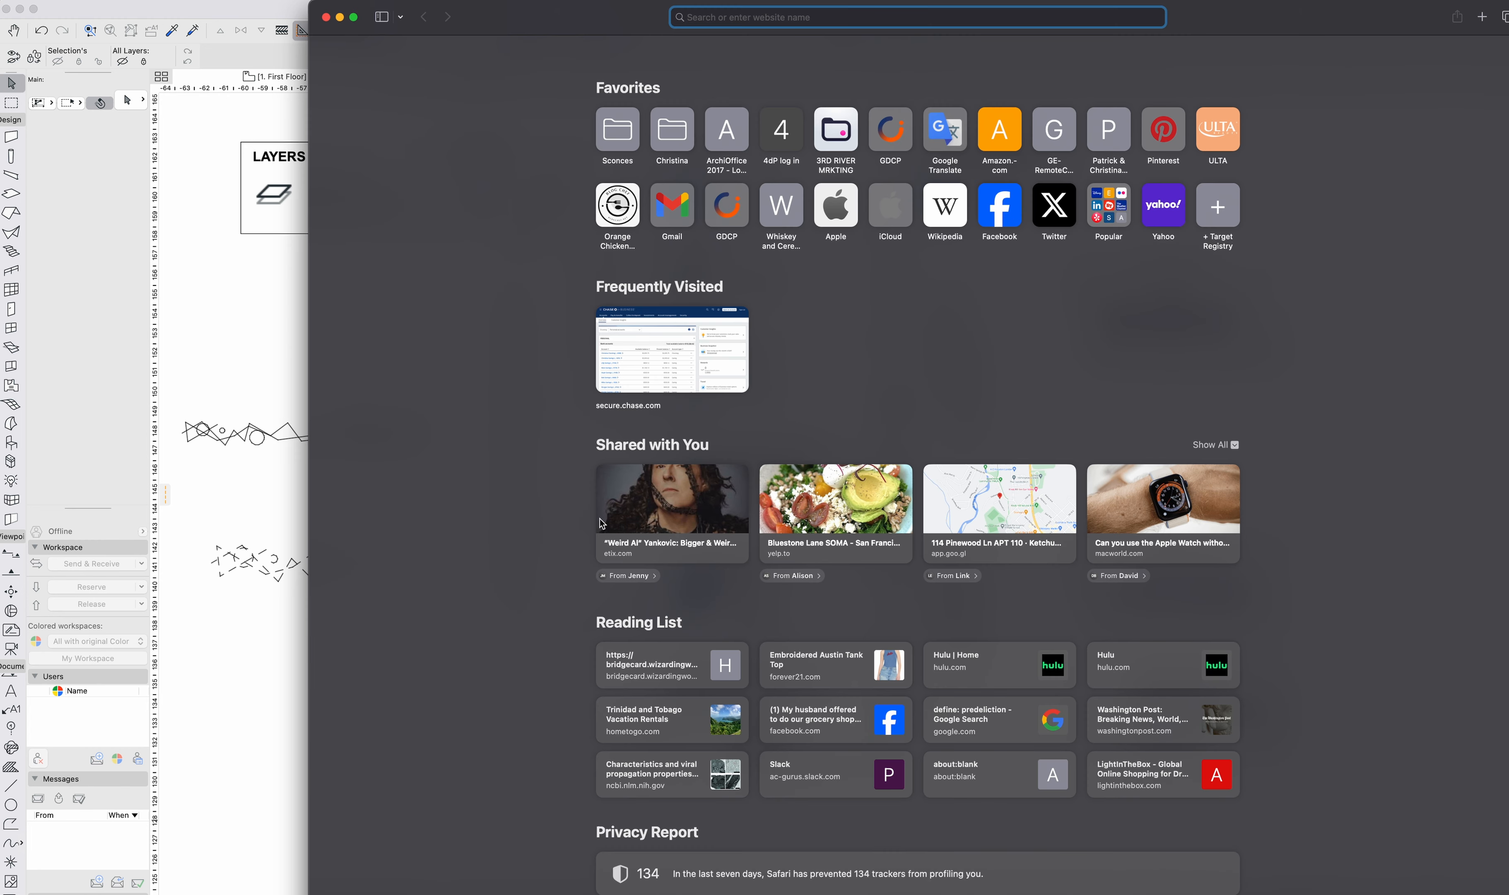
pyautogui.write('eld')
pyautogui.write('arado stone')
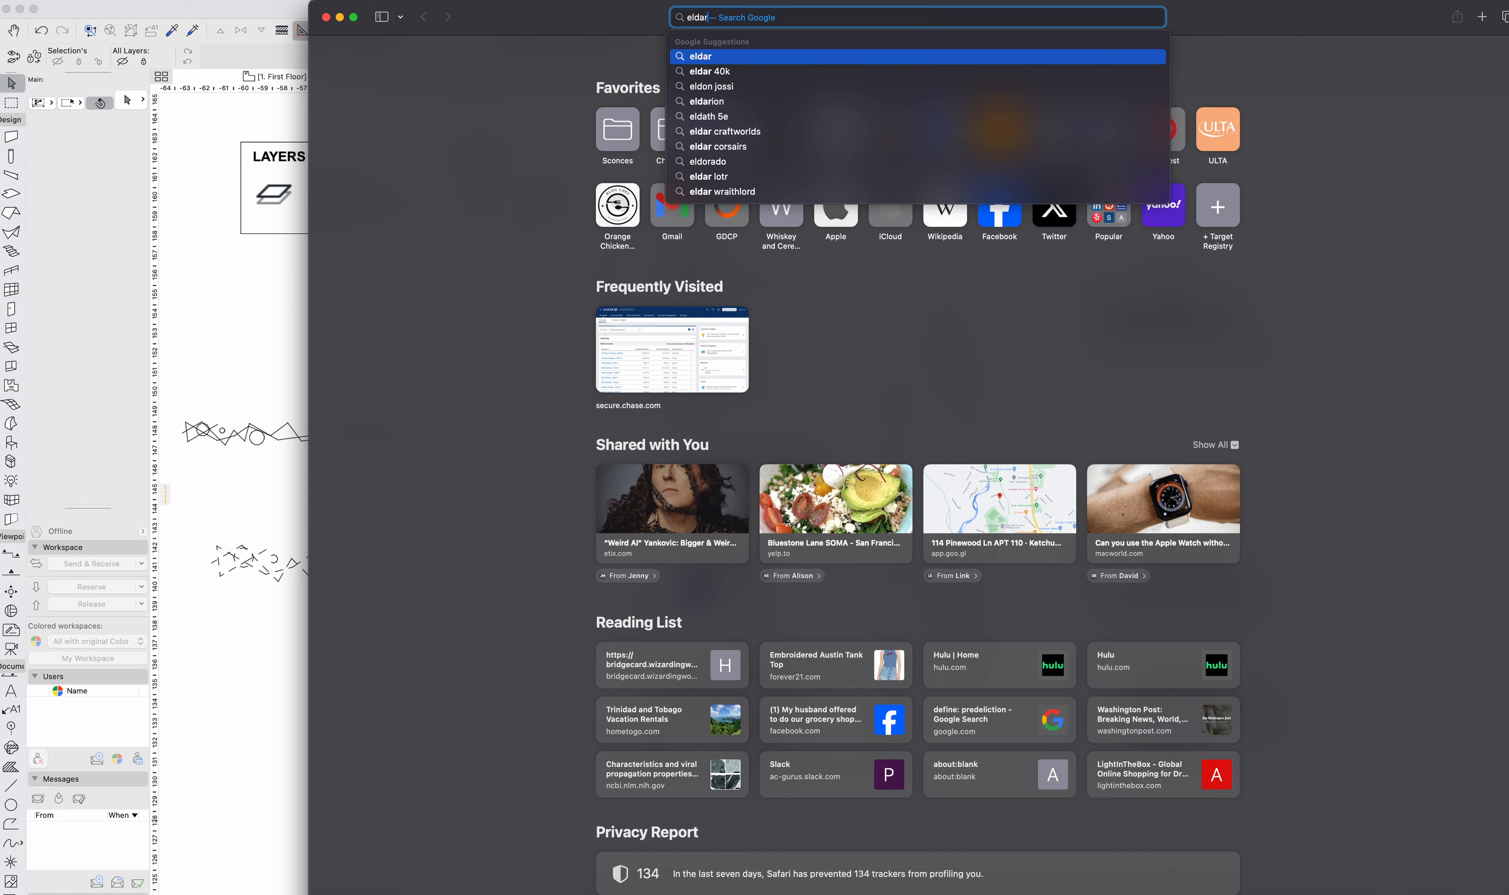
pyautogui.press('Return')
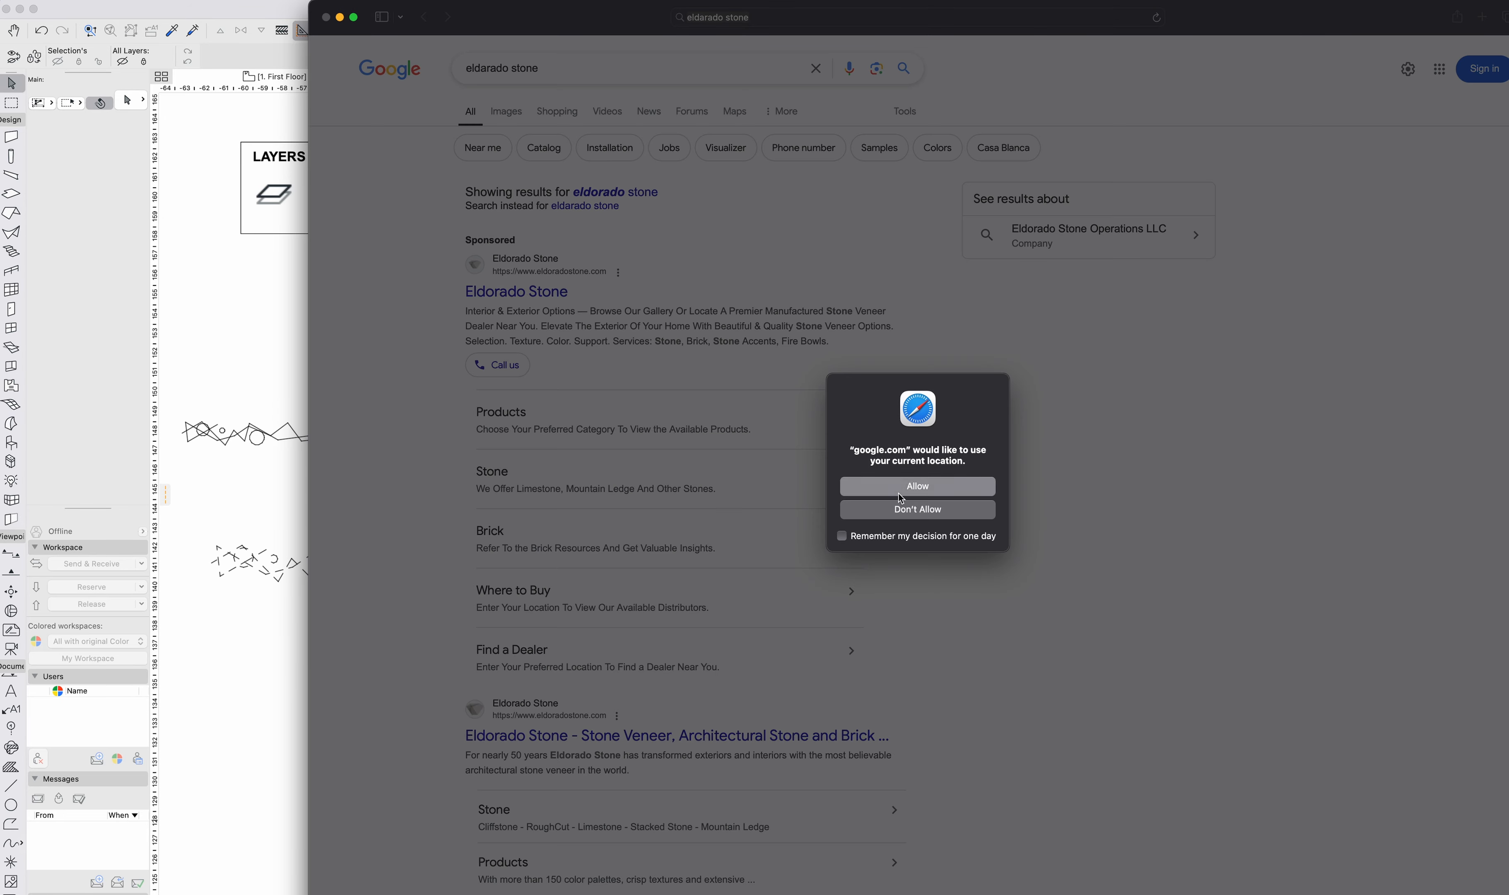
pyautogui.click(903, 493)
pyautogui.click(509, 293)
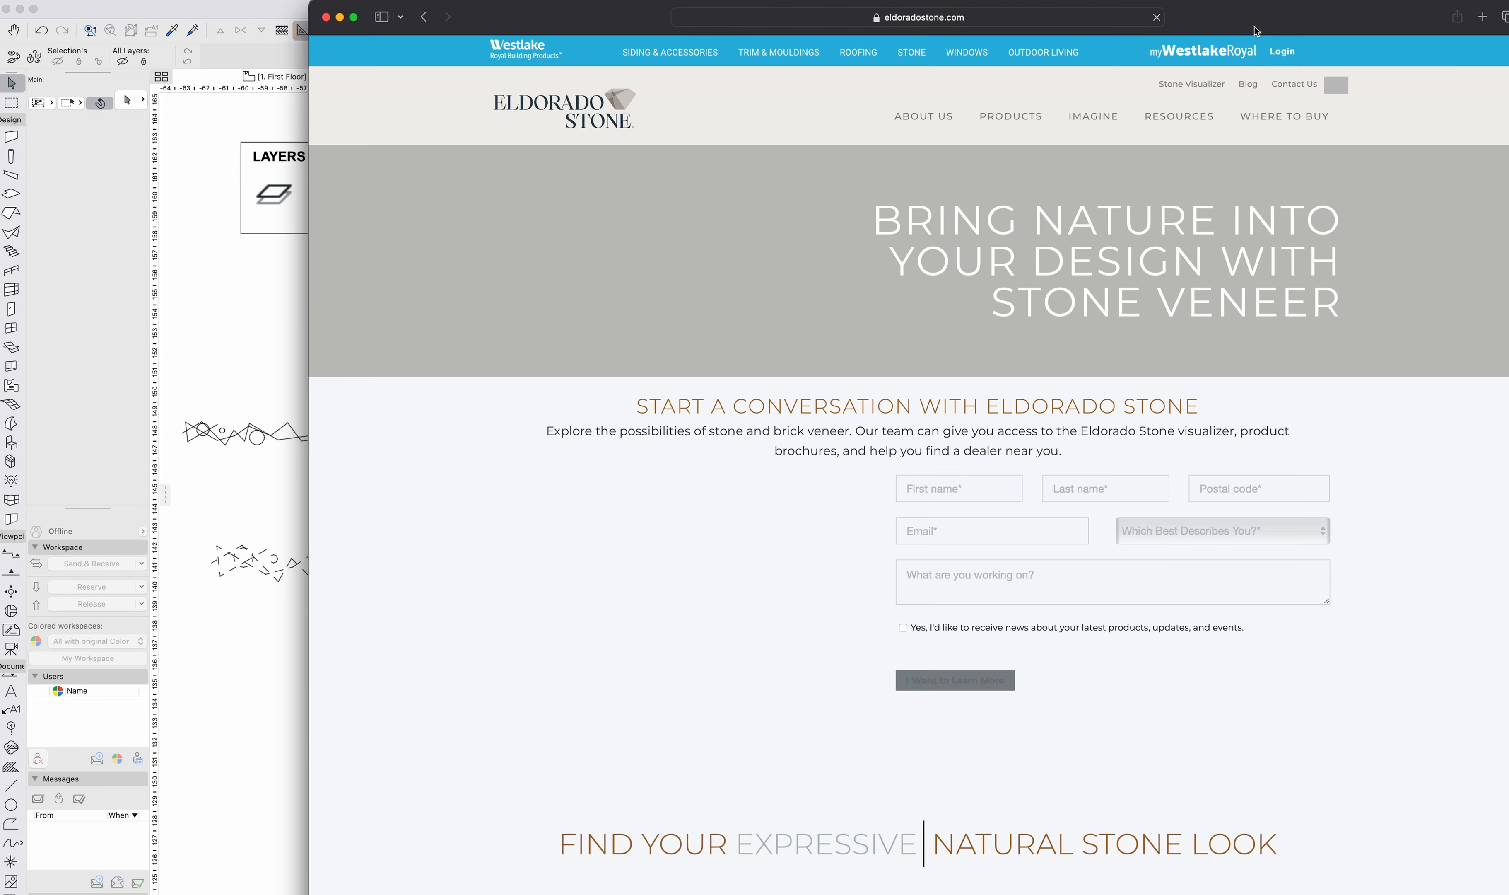
# Capture a rectangular screenshot of the dark stacked stone sample on the page and close both browser windows.
pyautogui.scroll(-10, 1013, 387)
pyautogui.scroll(-10, 1013, 387)
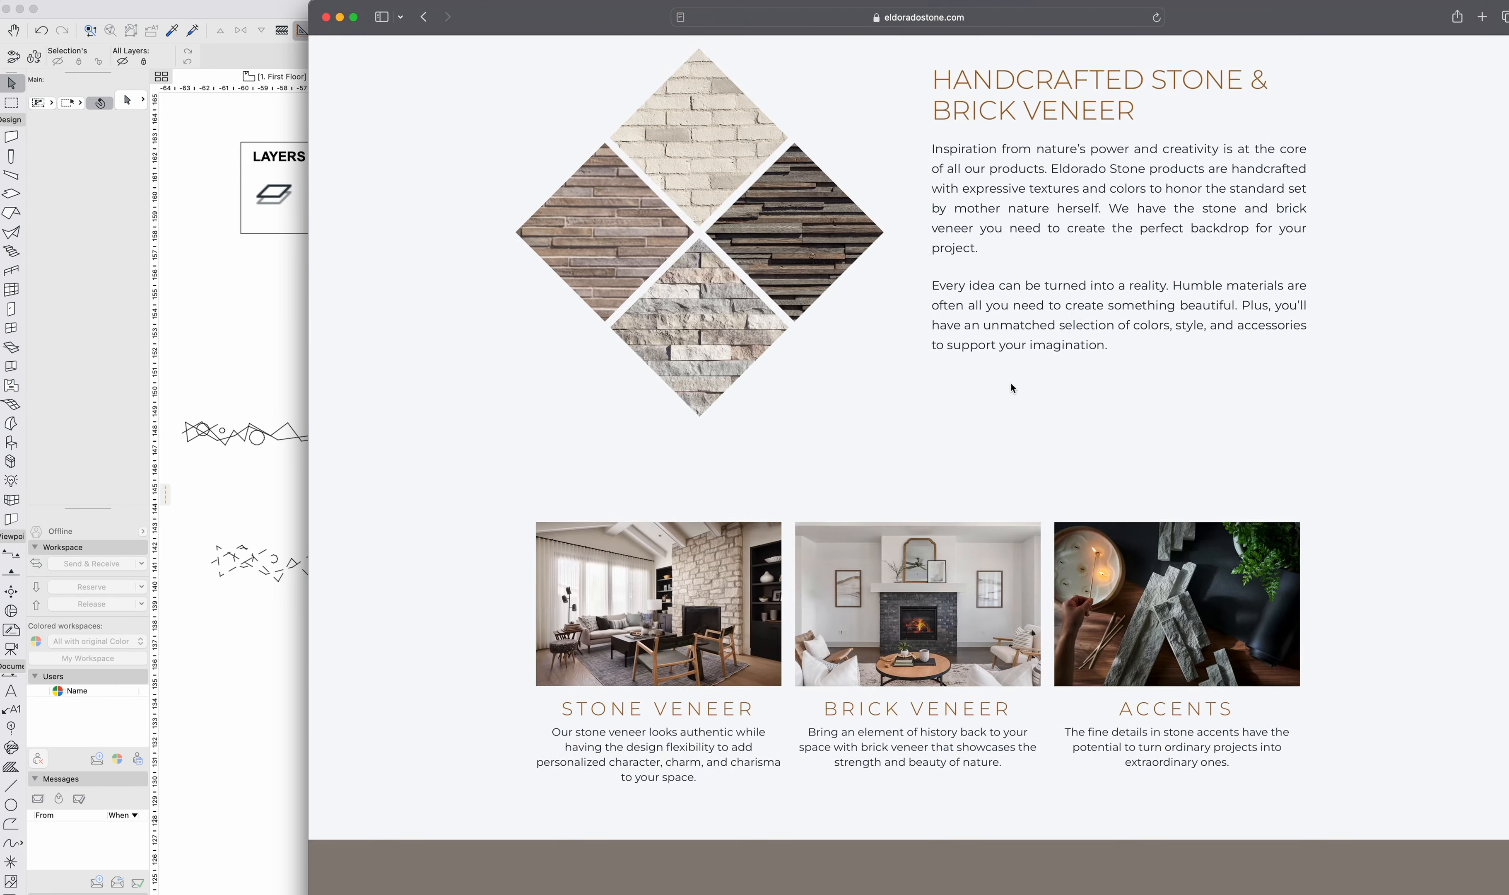
pyautogui.scroll(1, 790, 202)
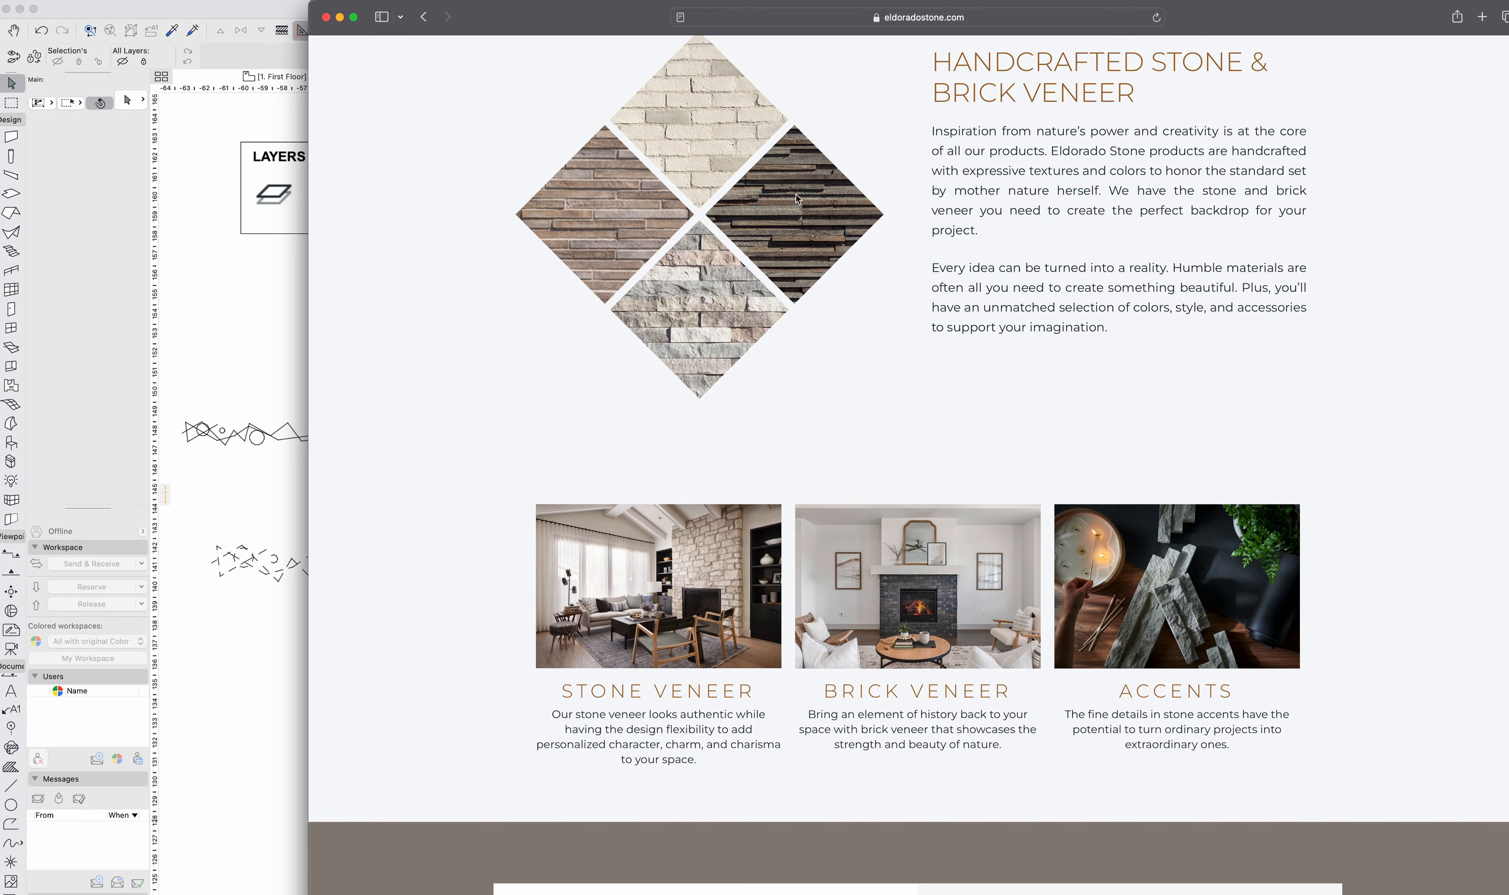
pyautogui.press('super+shift+4')
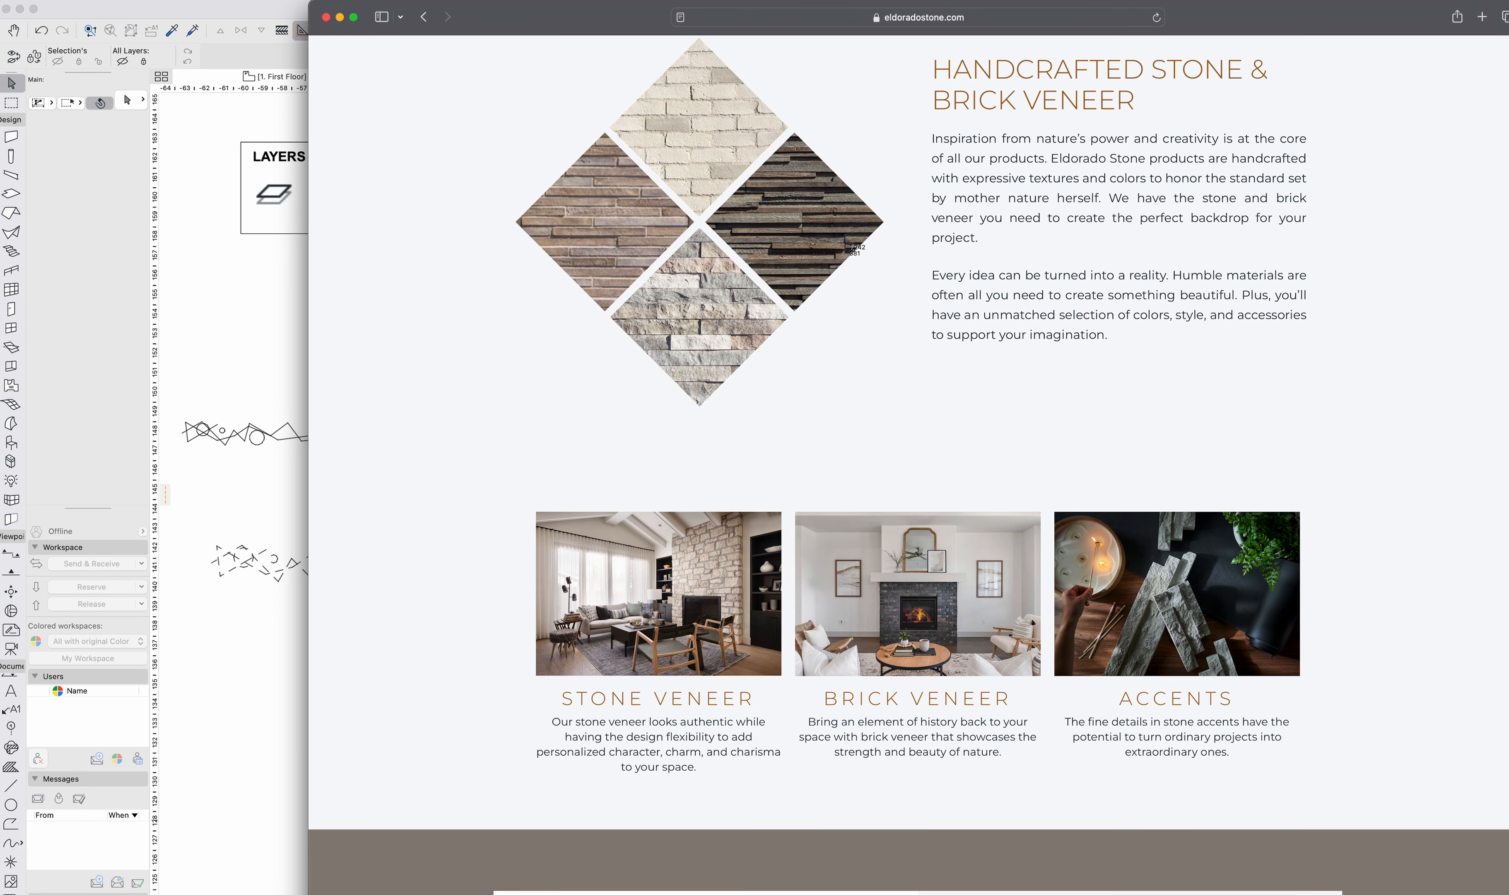
pyautogui.moveTo(846, 248); pyautogui.dragTo(743, 192)
pyautogui.click(327, 17)
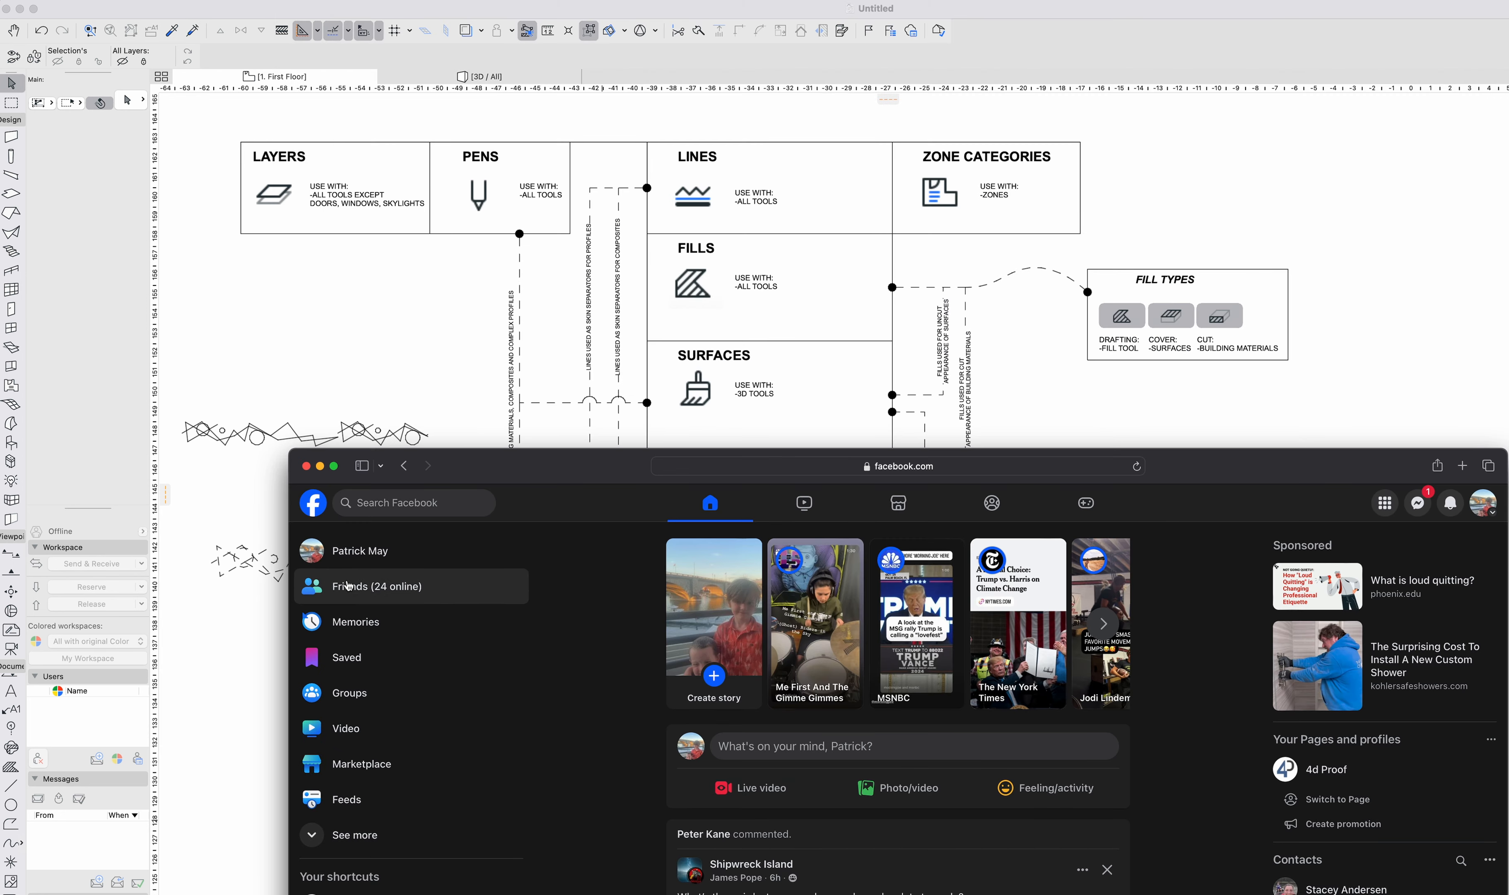
pyautogui.click(310, 464)
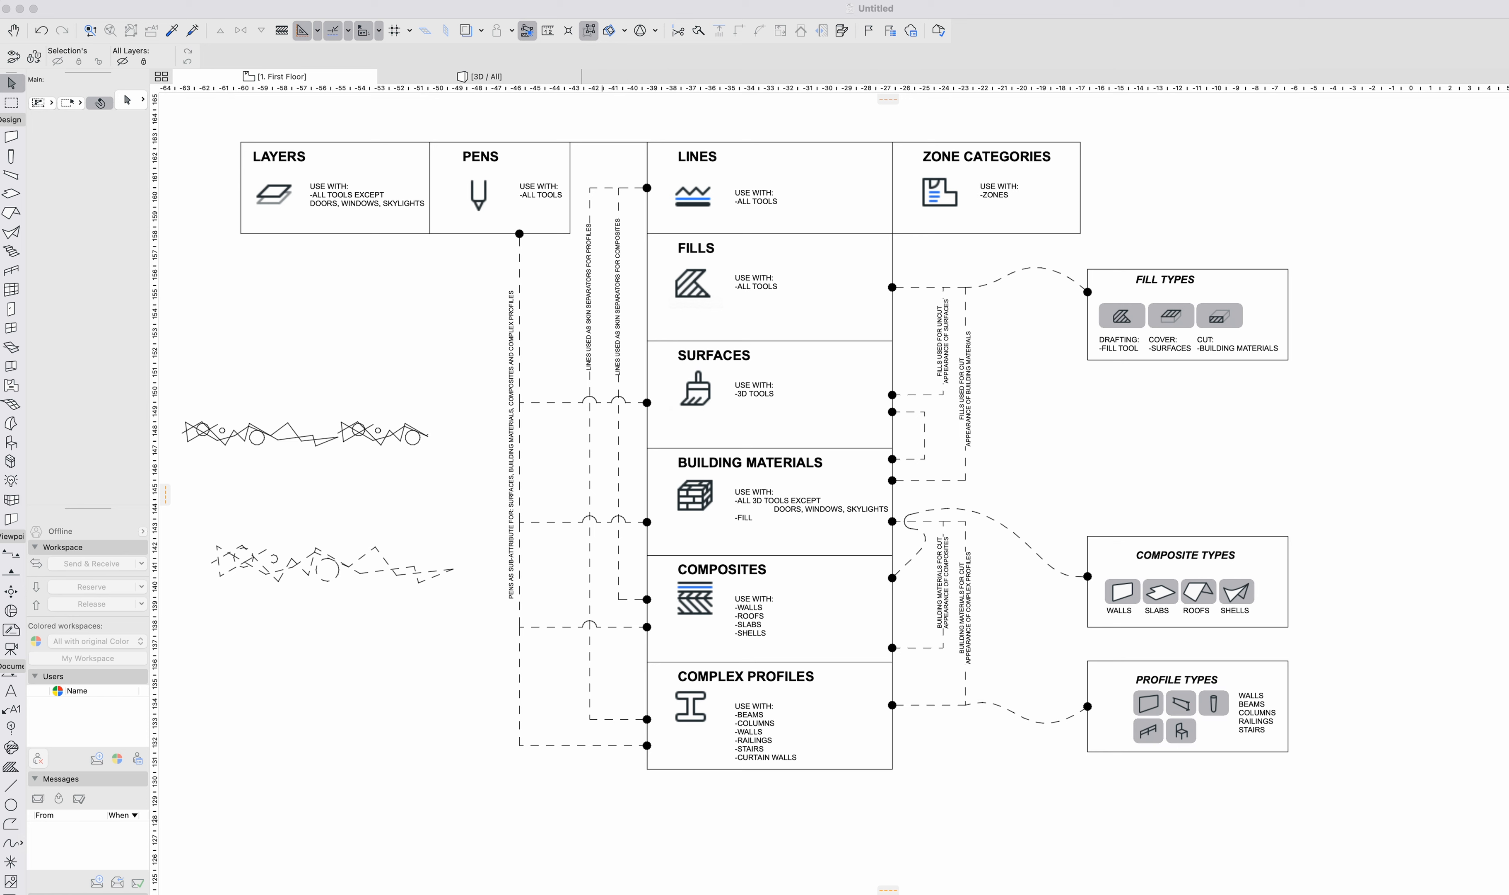
# Switch to Finder and rename the new stone screenshot on the Desktop as eldarado stone 1.
pyautogui.press('super+Tab')
pyautogui.scroll(2, 661, 598)
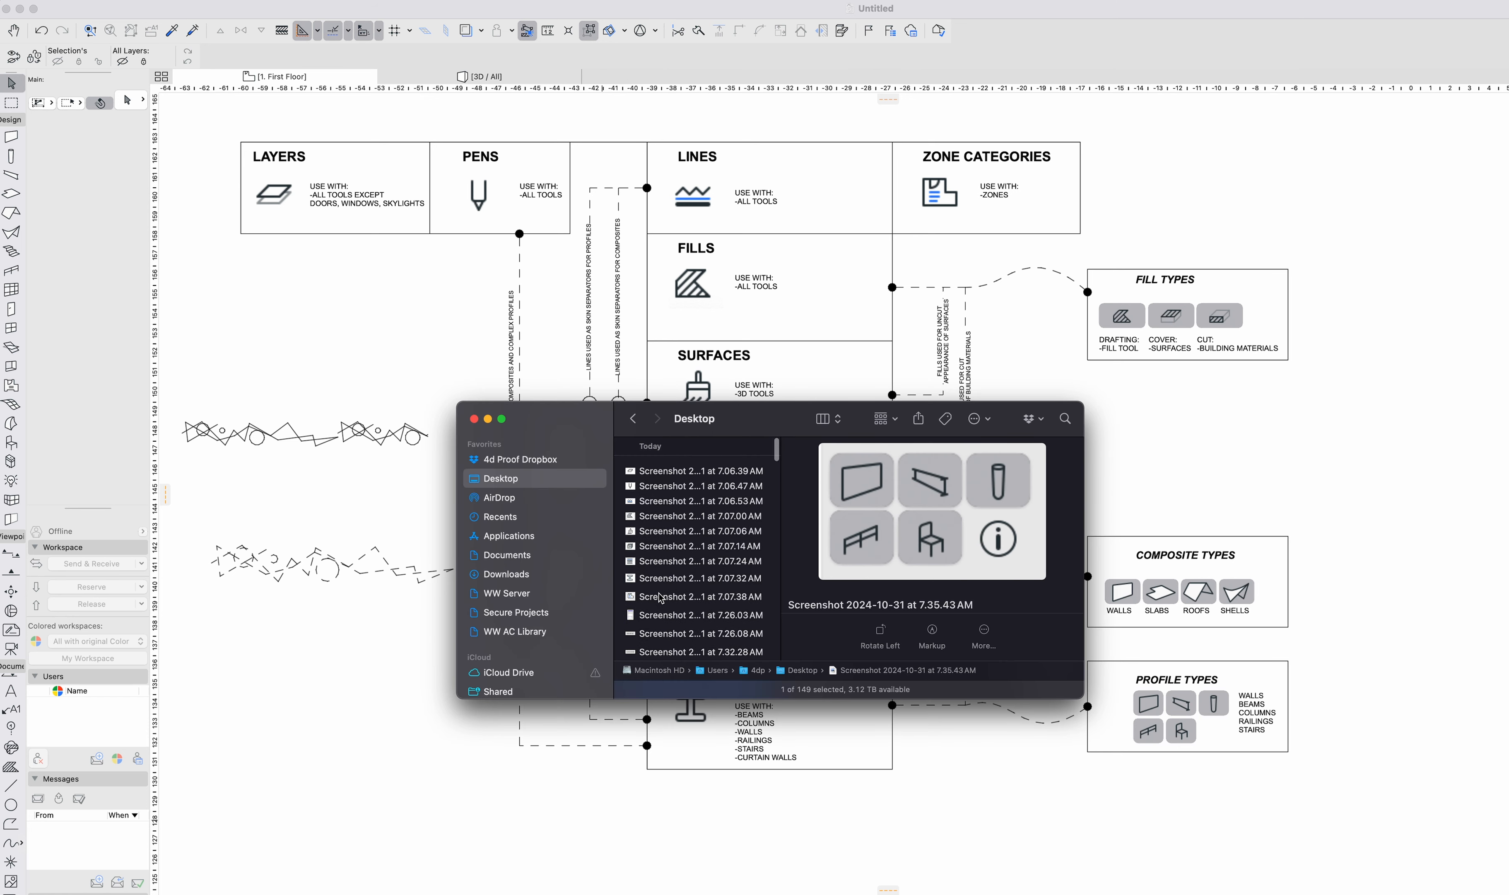
pyautogui.scroll(-5, 662, 598)
pyautogui.click(659, 546)
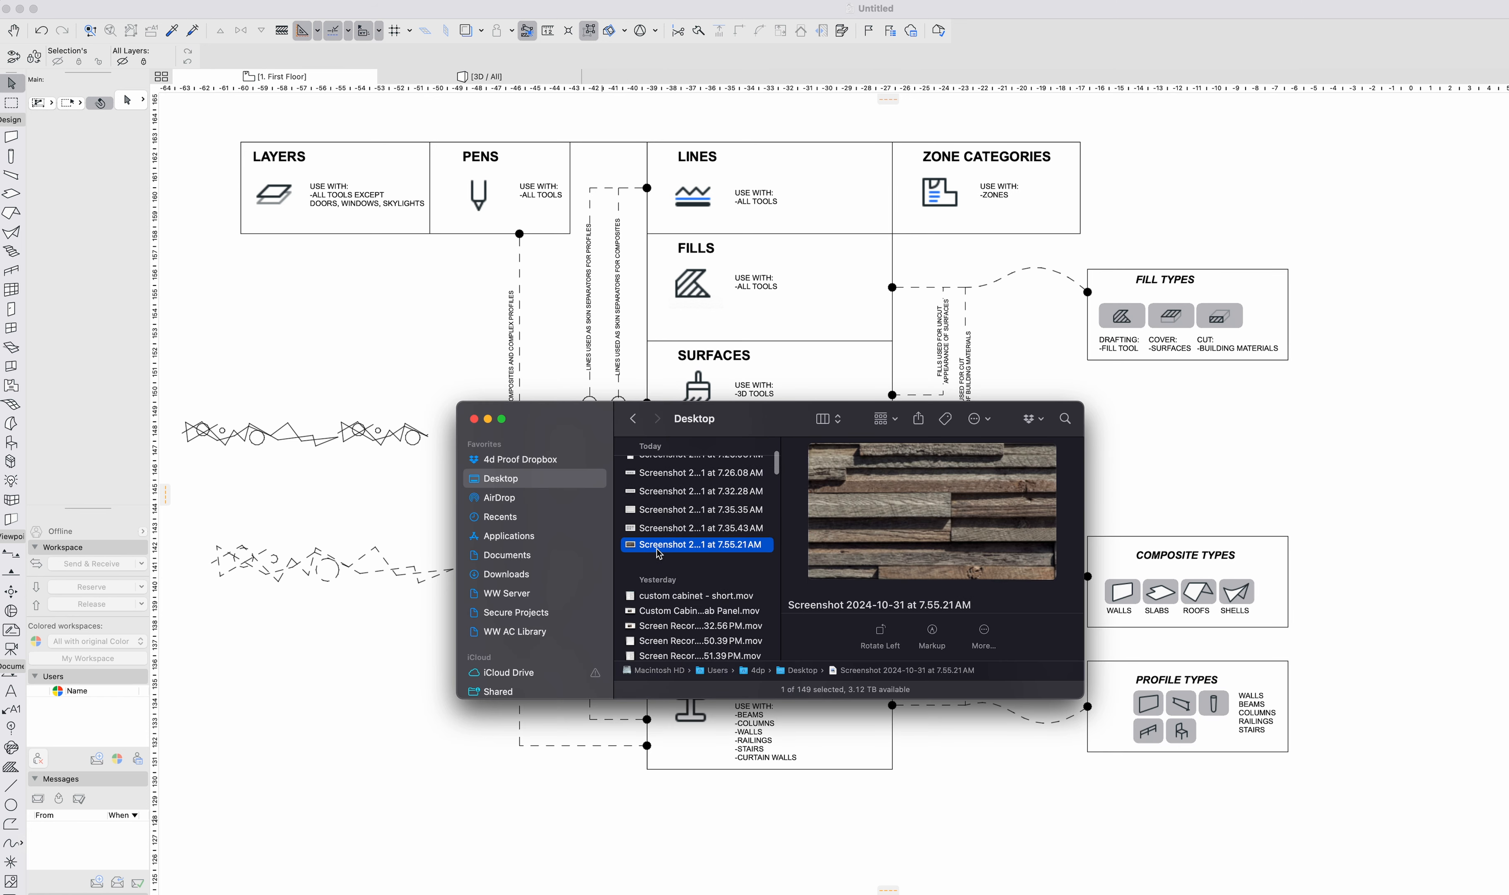
pyautogui.press('Return')
pyautogui.write('eldarado stone 1')
pyautogui.press('Return')
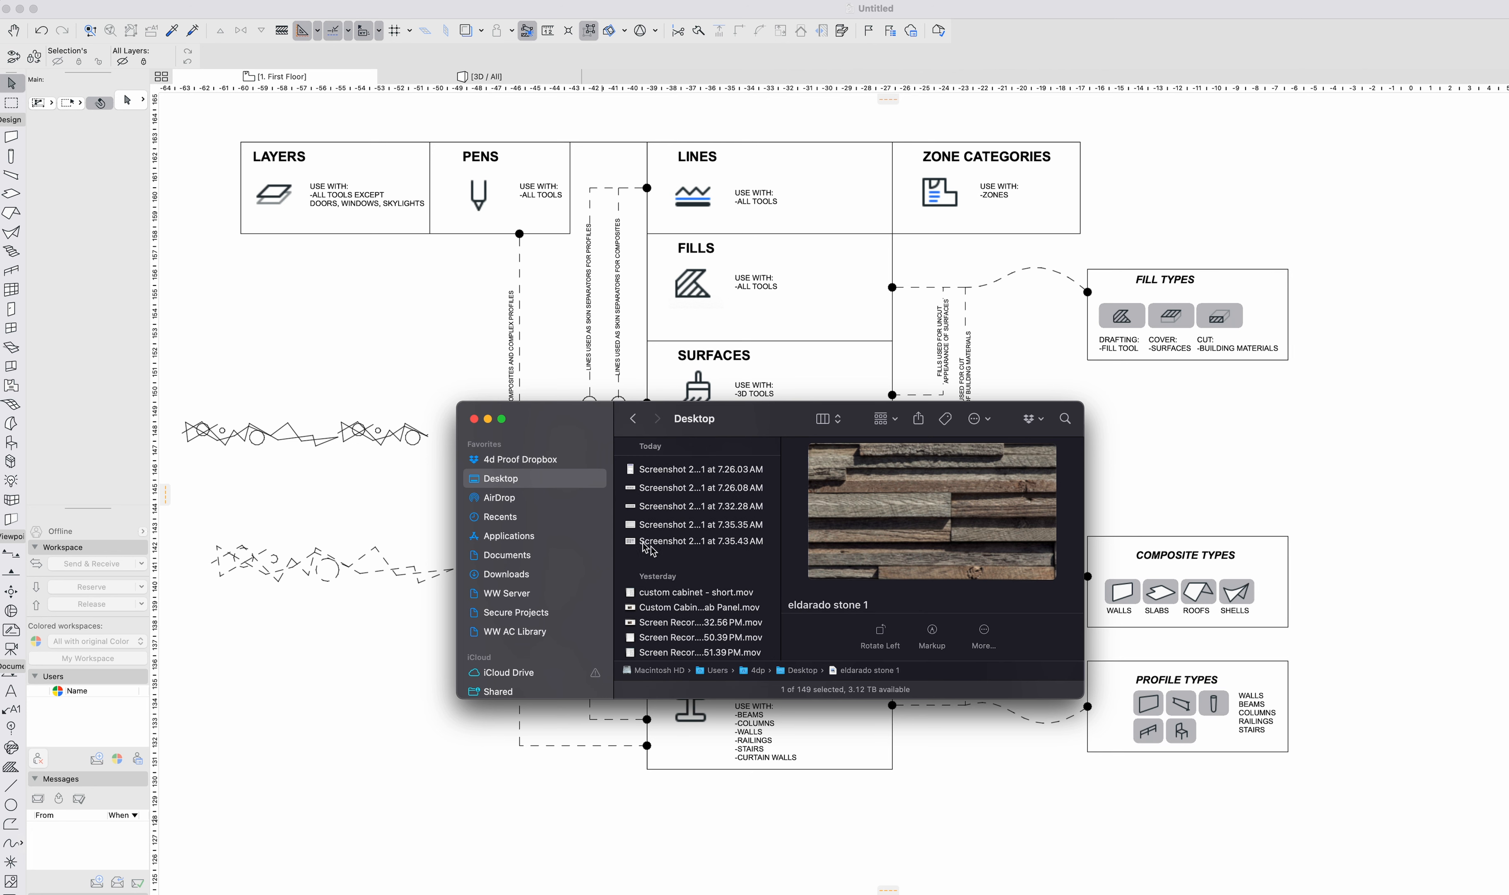
# Place the eldarado stone 1 image on the First Floor plan below the dashed scribble.
pyautogui.moveTo(670, 470); pyautogui.dragTo(326, 730)
pyautogui.click(372, 375)
pyautogui.click(372, 376)
pyautogui.press('Escape')
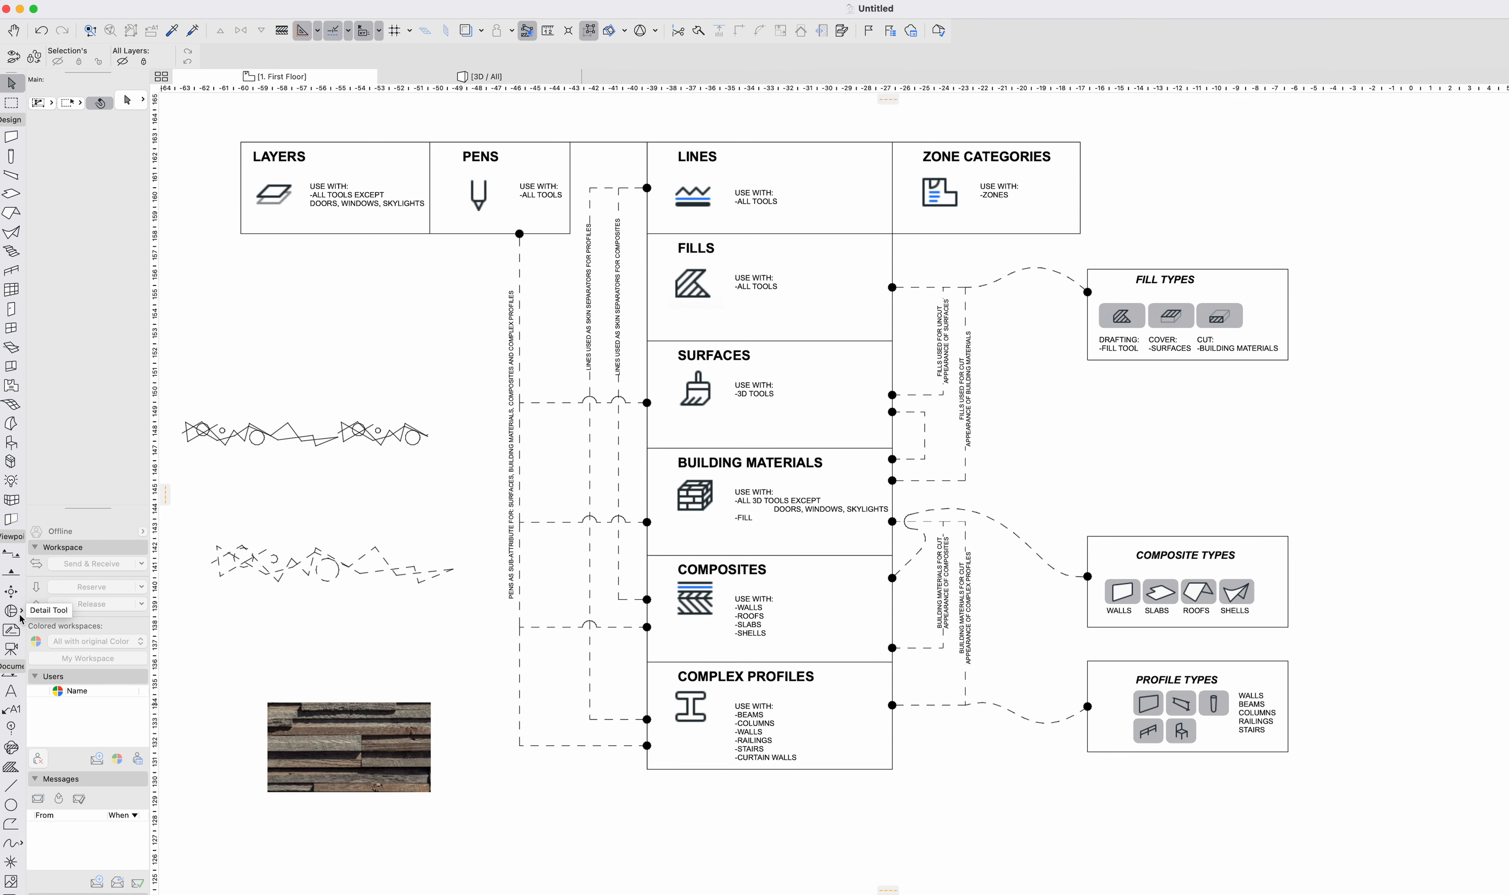
# Draw polylines with the Solid line type along the two lowest full-width joints of the stone image.
pyautogui.press('p')
pyautogui.click(73, 234)
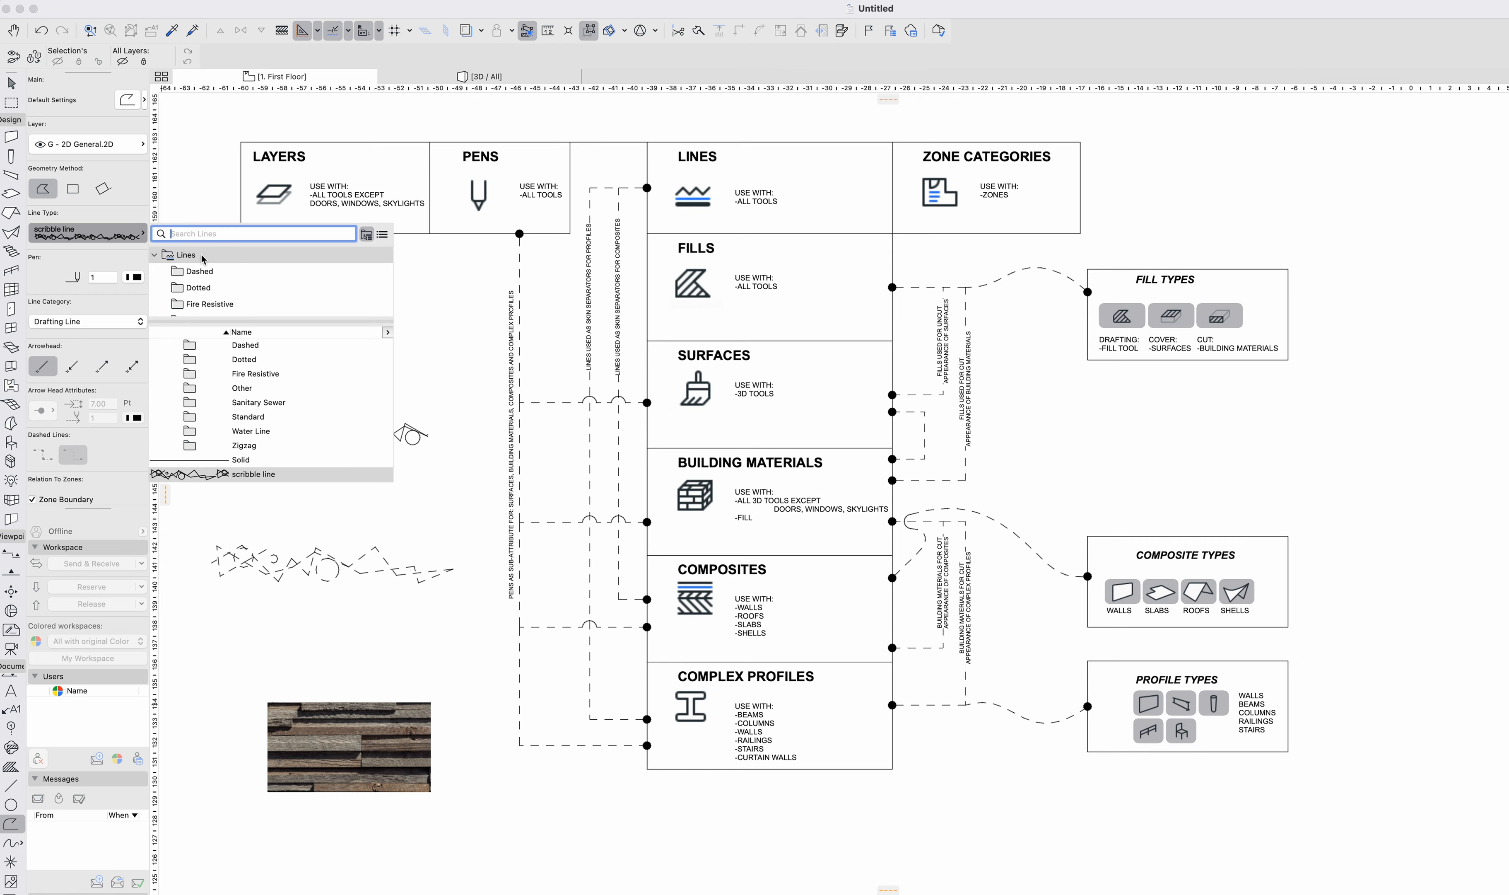
pyautogui.click(249, 461)
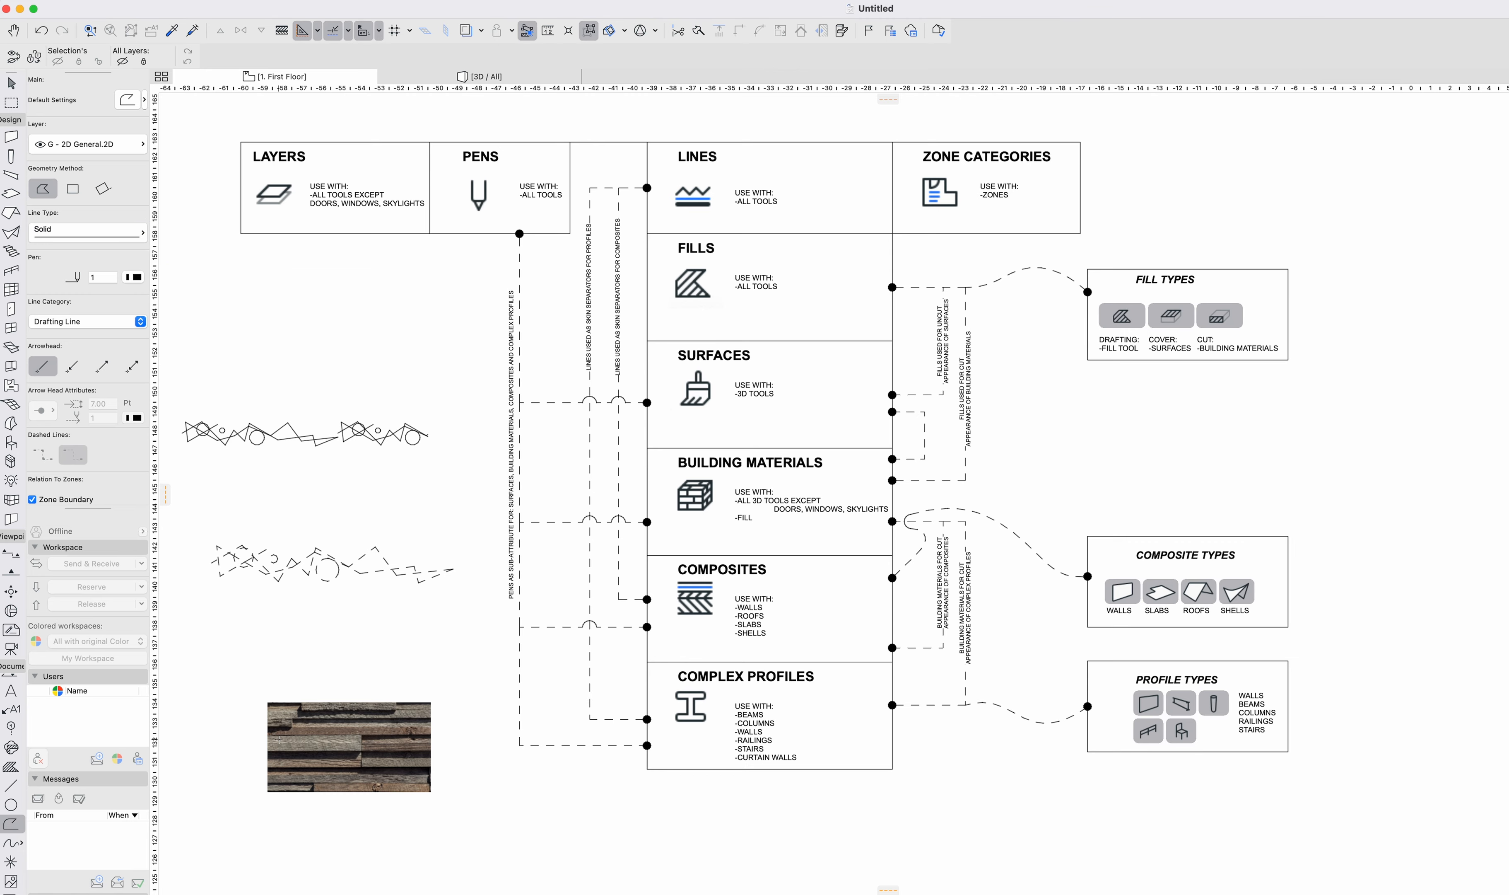
pyautogui.scroll(8, 286, 737)
pyautogui.scroll(-4, 303, 633)
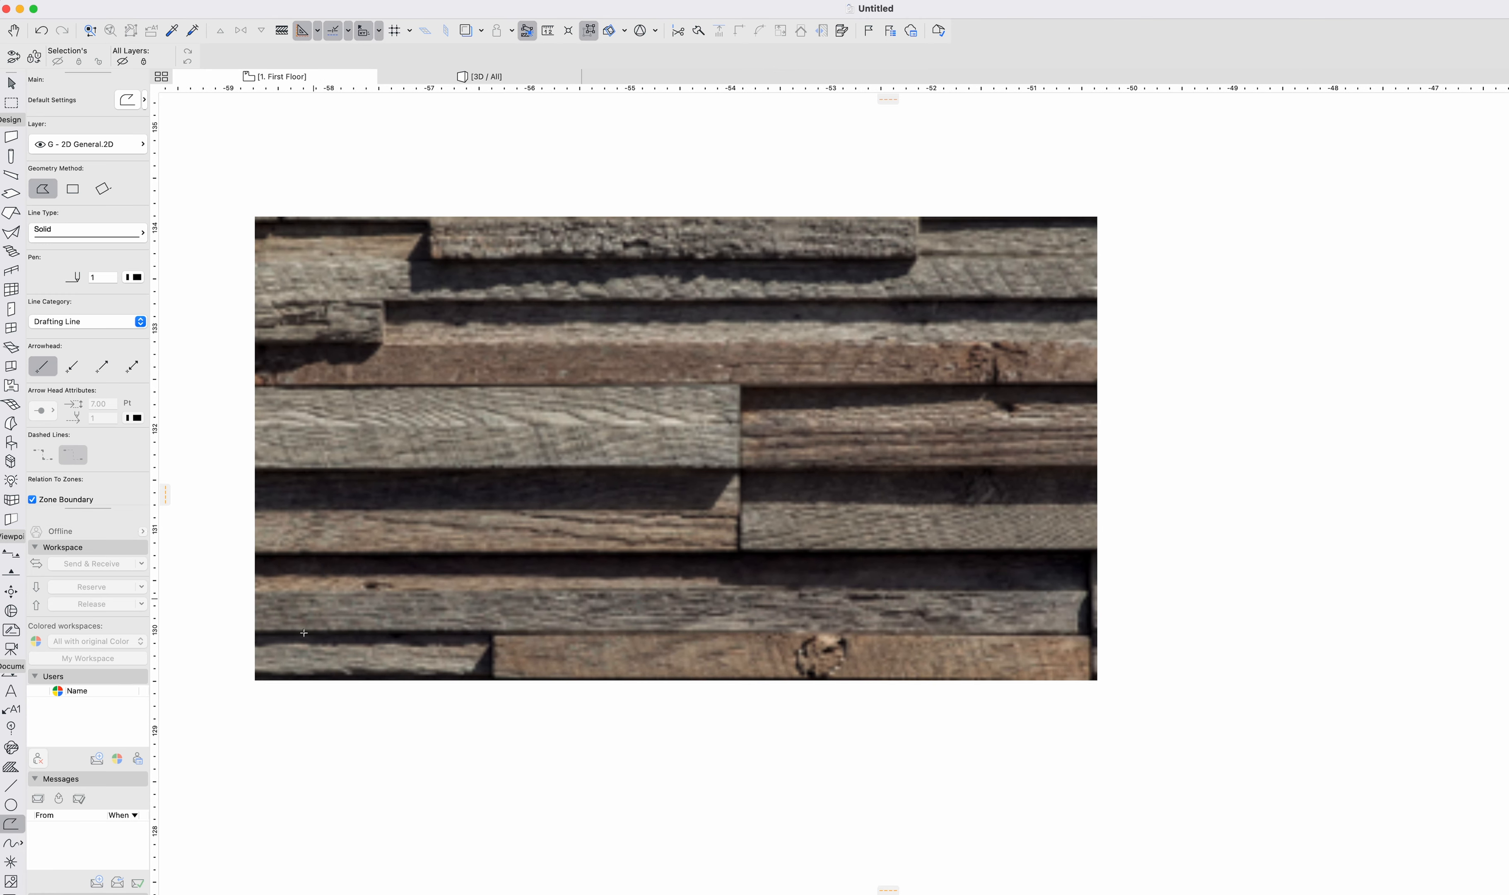
pyautogui.click(256, 592)
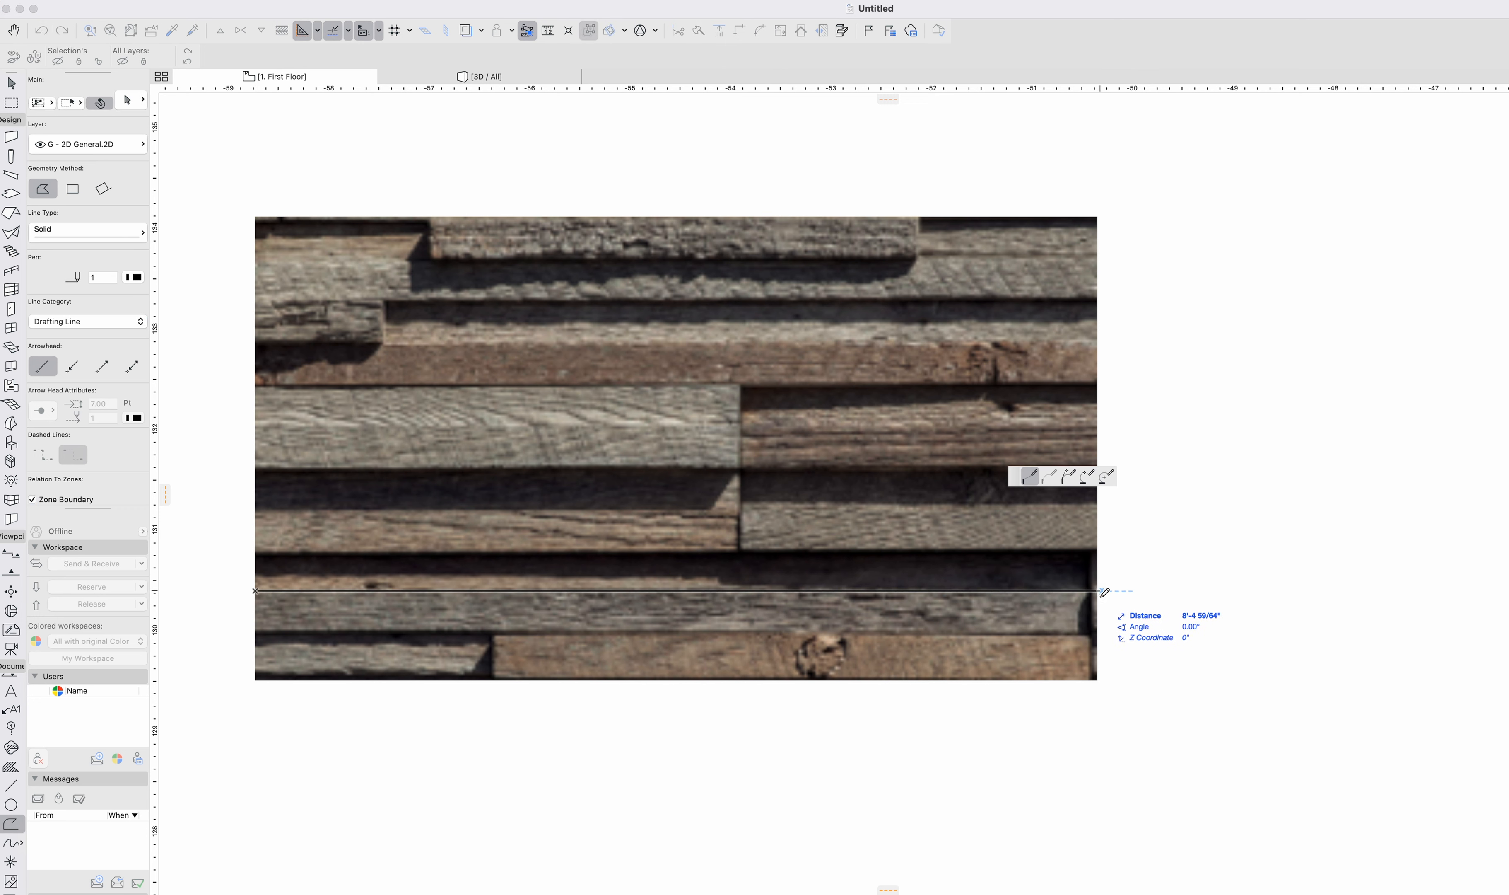
pyautogui.doubleClick(1097, 590)
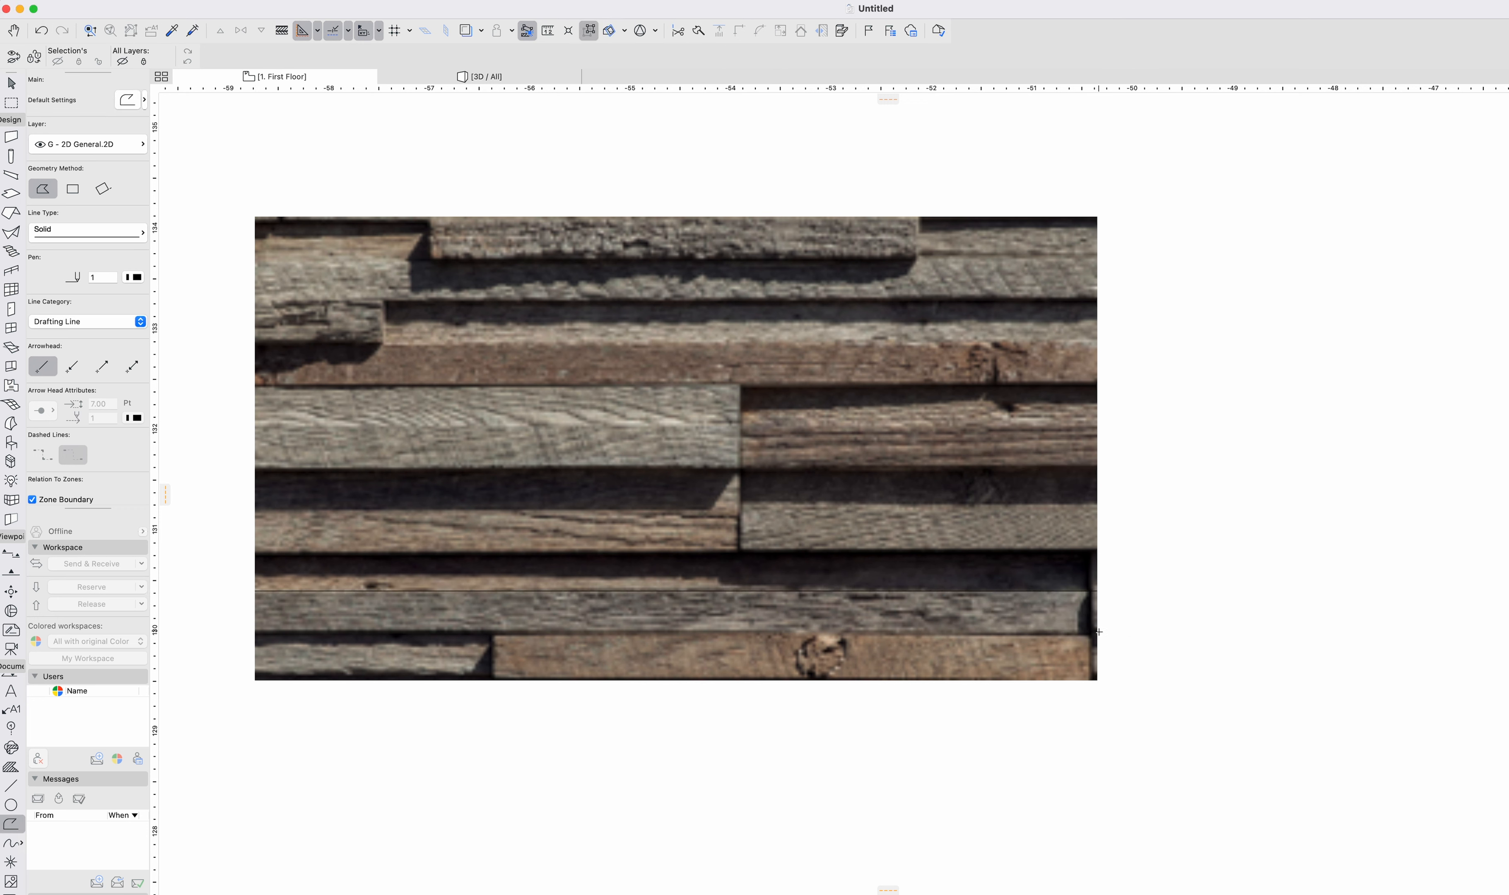
pyautogui.click(1094, 634)
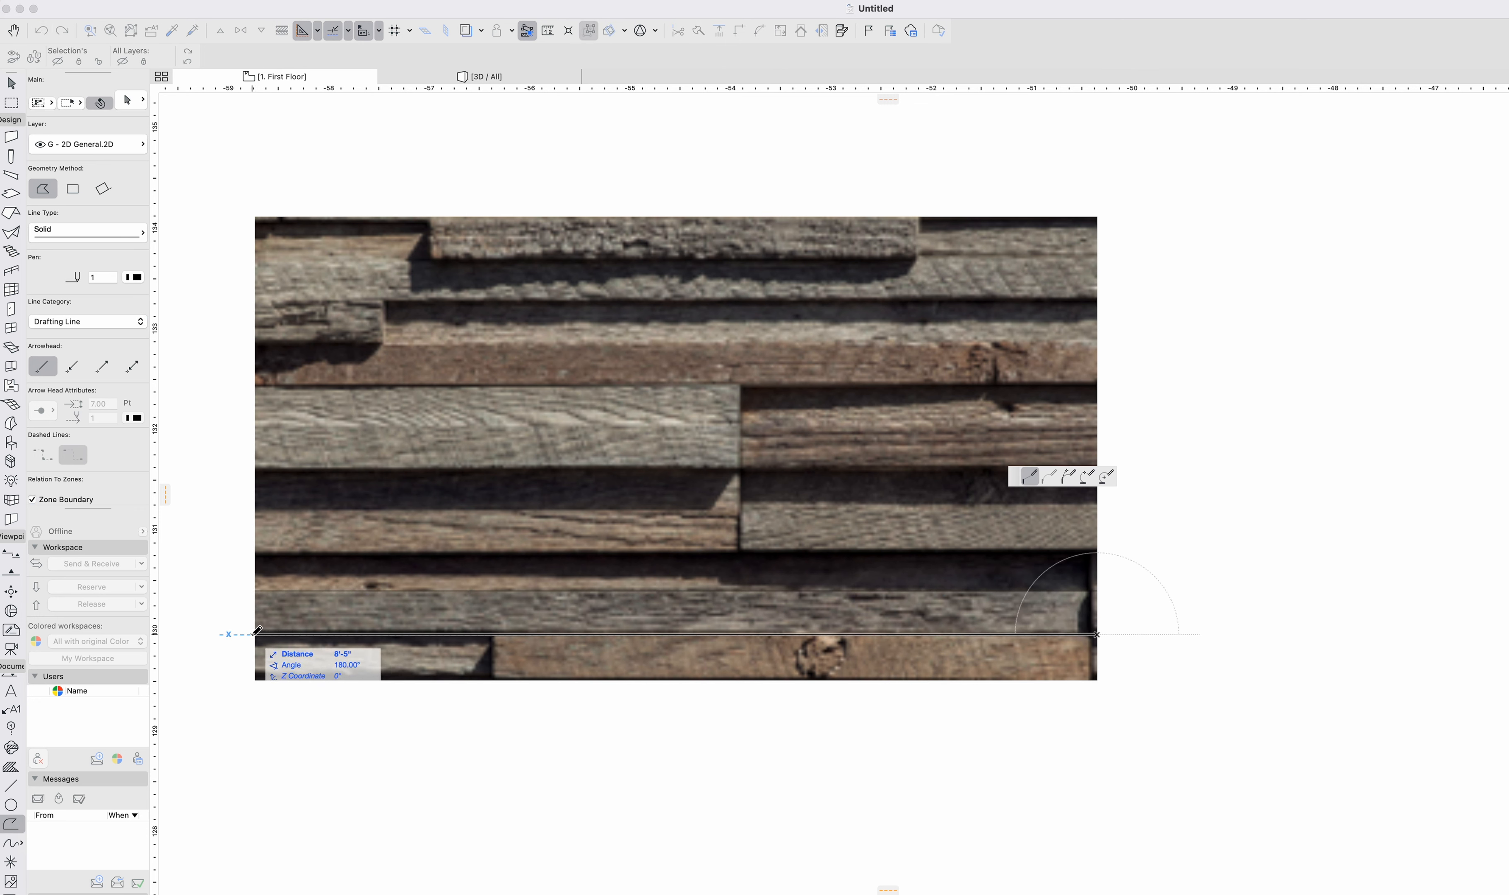
pyautogui.doubleClick(252, 634)
# Draw a slanted and a vertical polyline from the lowest joint to the image's bottom edge at the bottom-row stone joint.
pyautogui.click(494, 634)
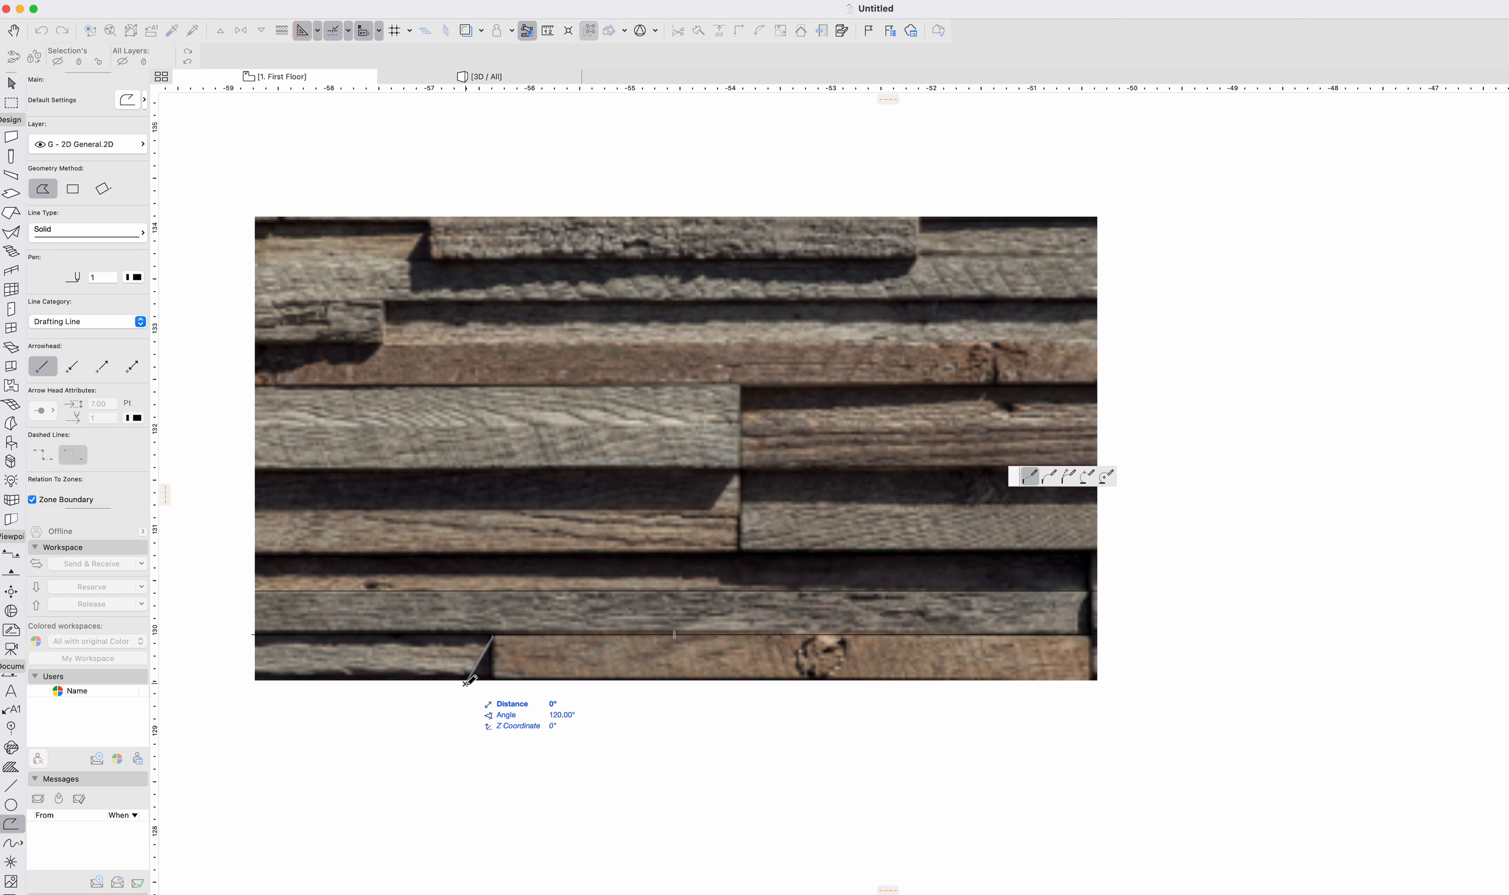
pyautogui.doubleClick(466, 683)
pyautogui.click(494, 634)
pyautogui.doubleClick(494, 680)
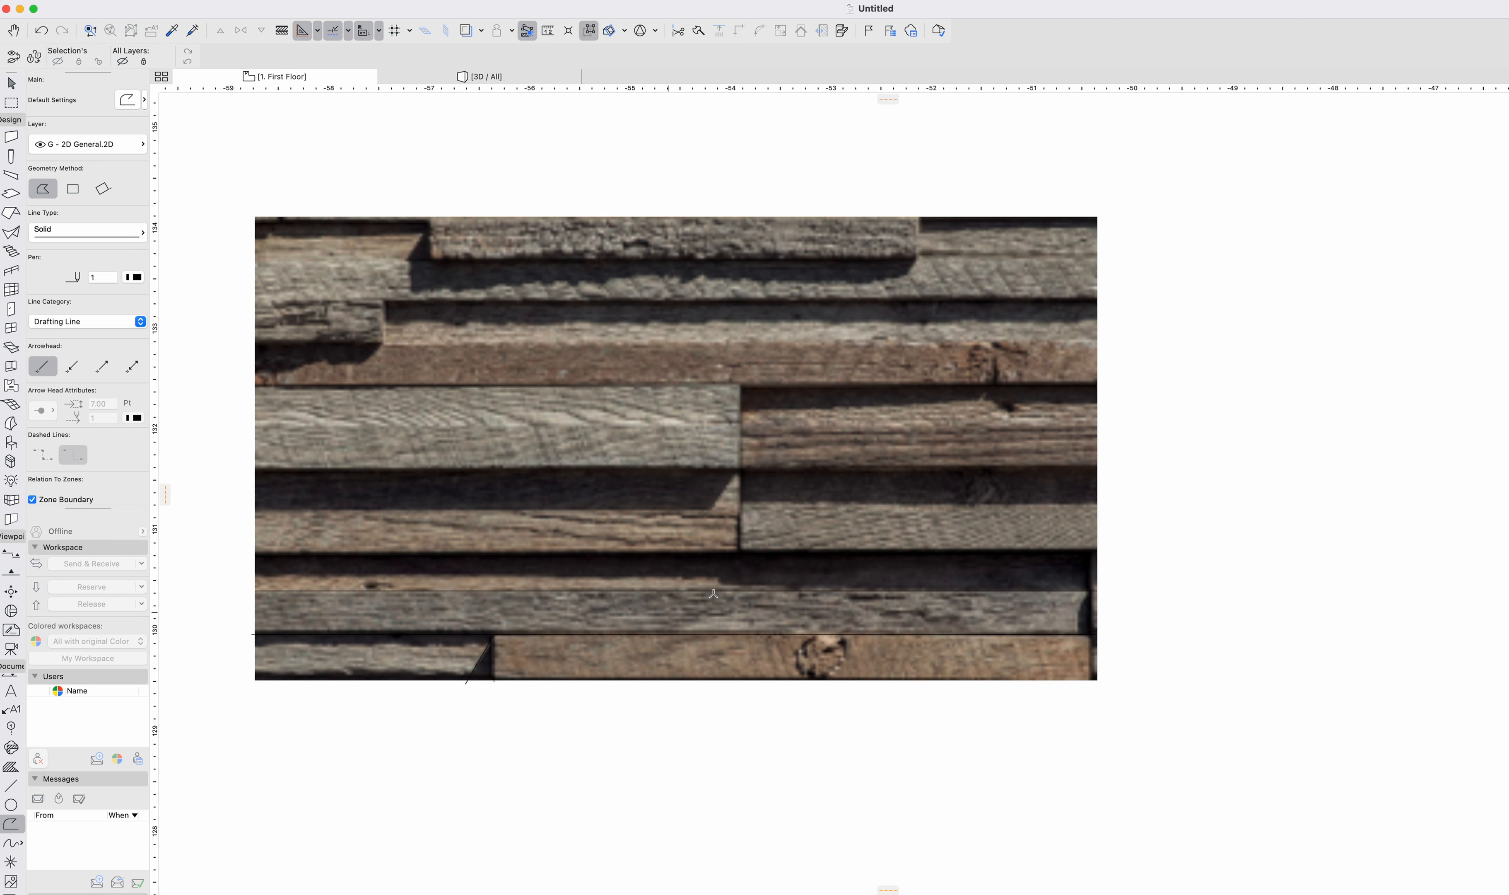
# Trace the middle vertical joint with polylines branching to the image's right edge and, from its upper end, to the left edge.
pyautogui.click(737, 554)
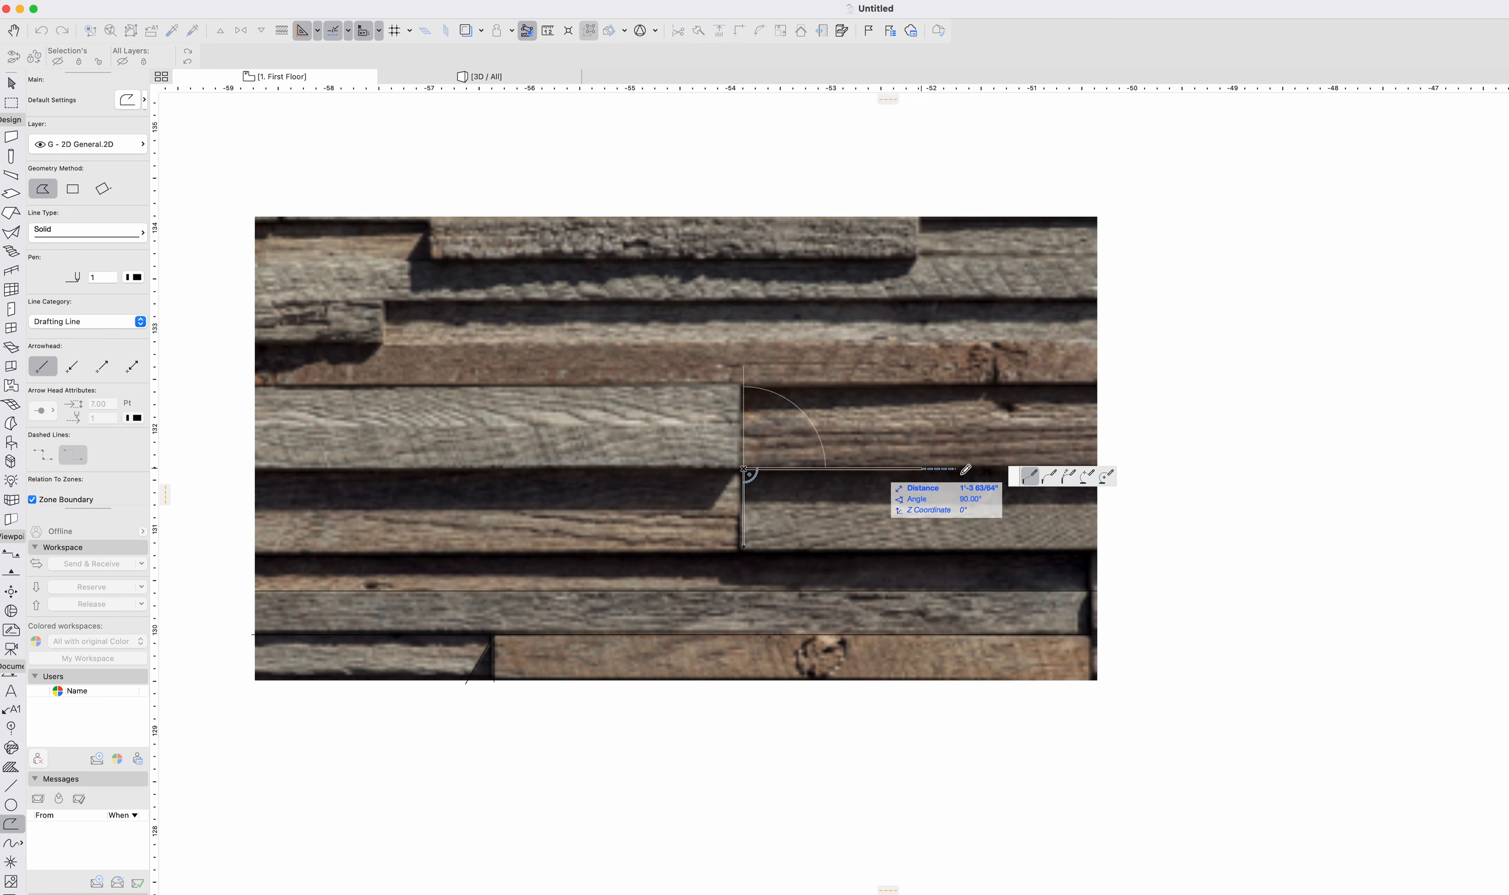
pyautogui.hscroll(3, 938, 472)
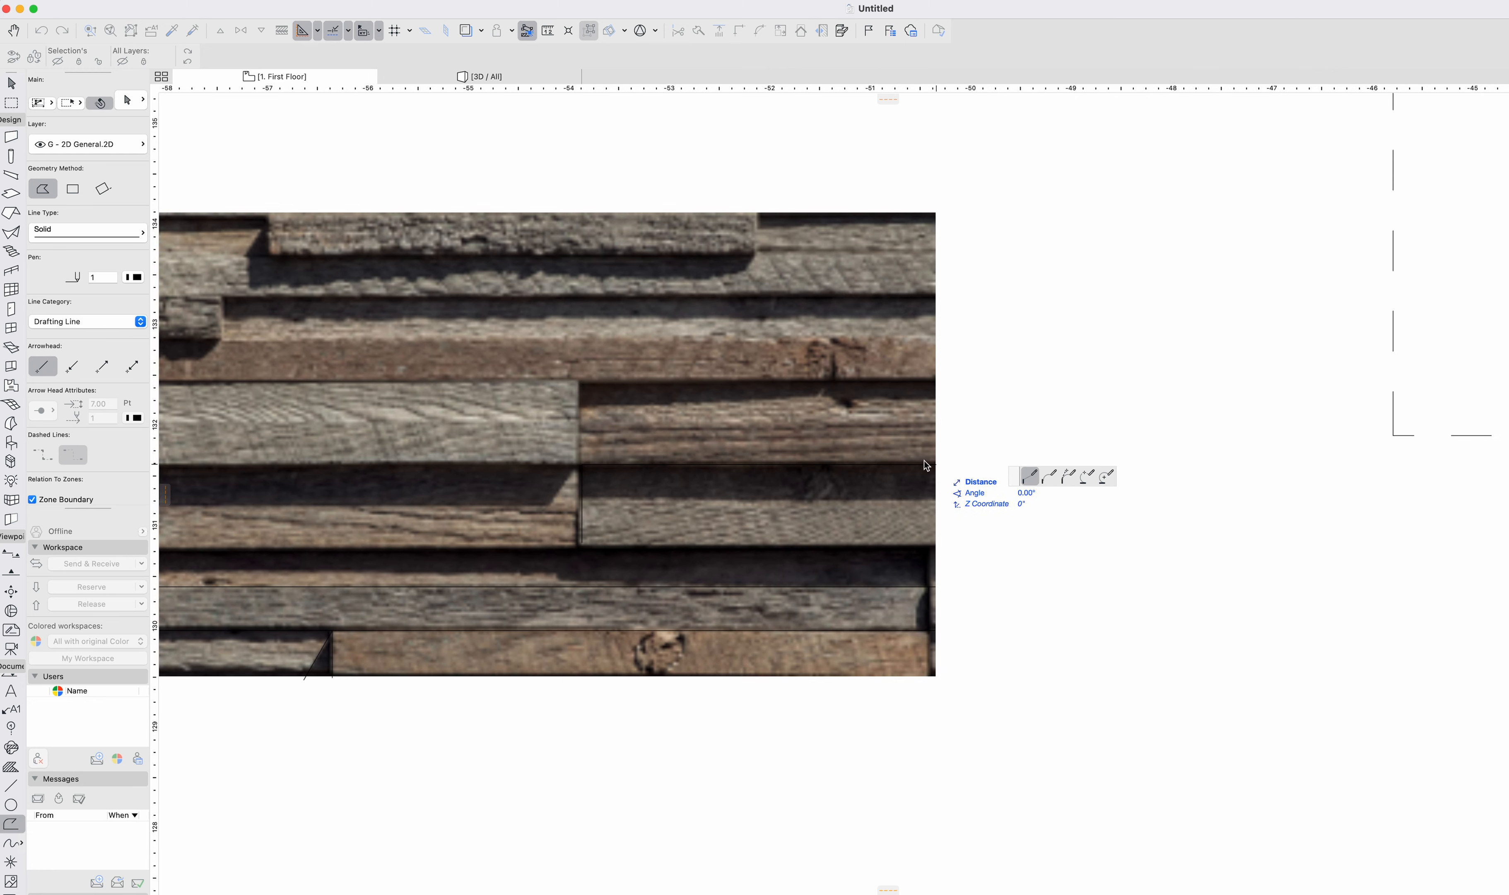
pyautogui.doubleClick(583, 465)
pyautogui.click(580, 381)
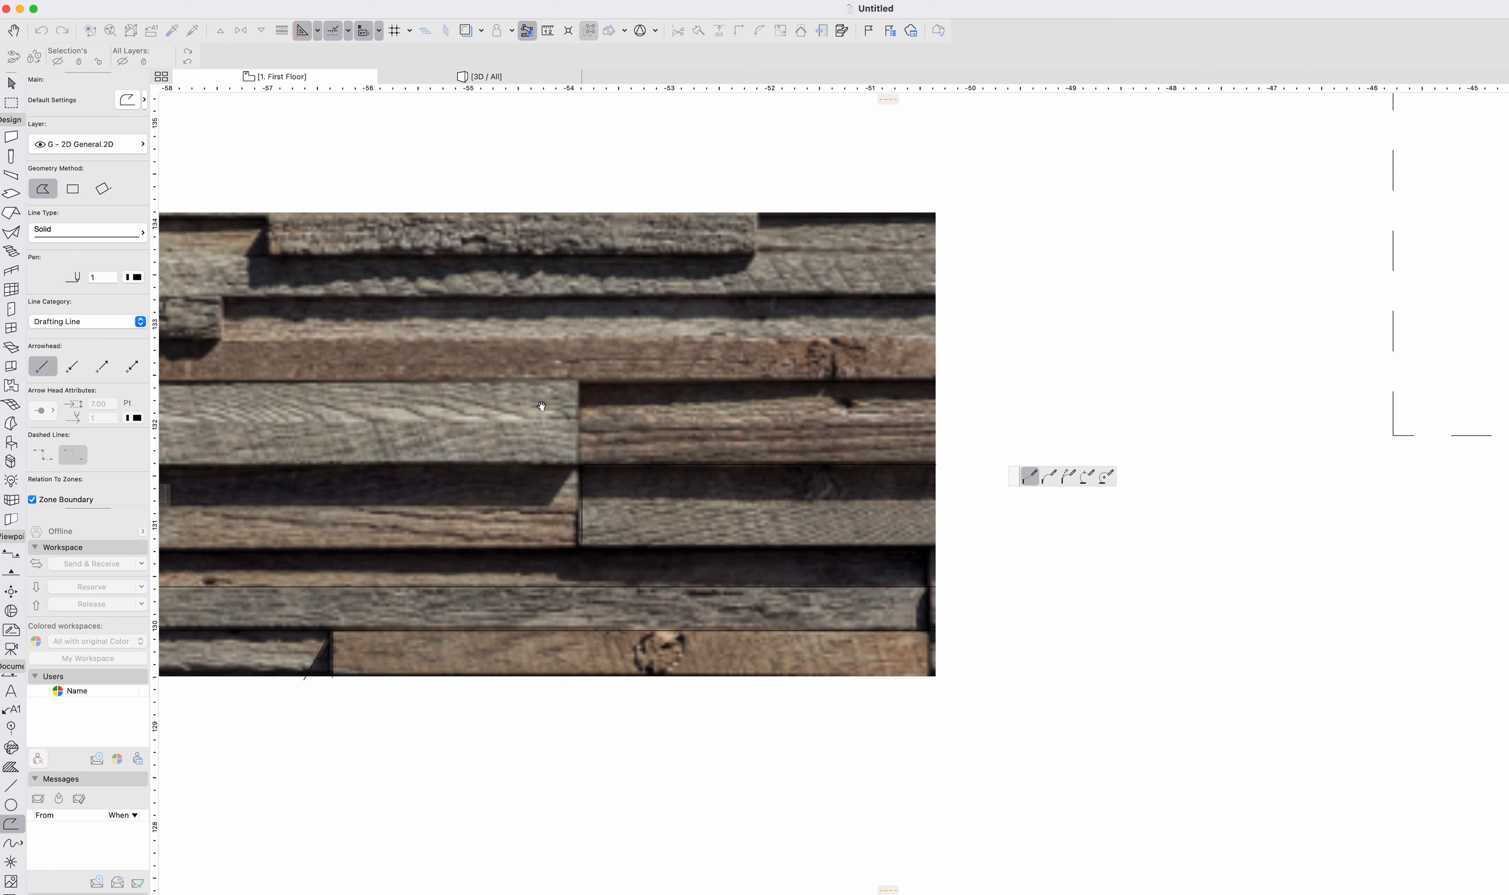
pyautogui.hscroll(-5, 527, 429)
pyautogui.scroll(1, 527, 429)
pyautogui.doubleClick(438, 455)
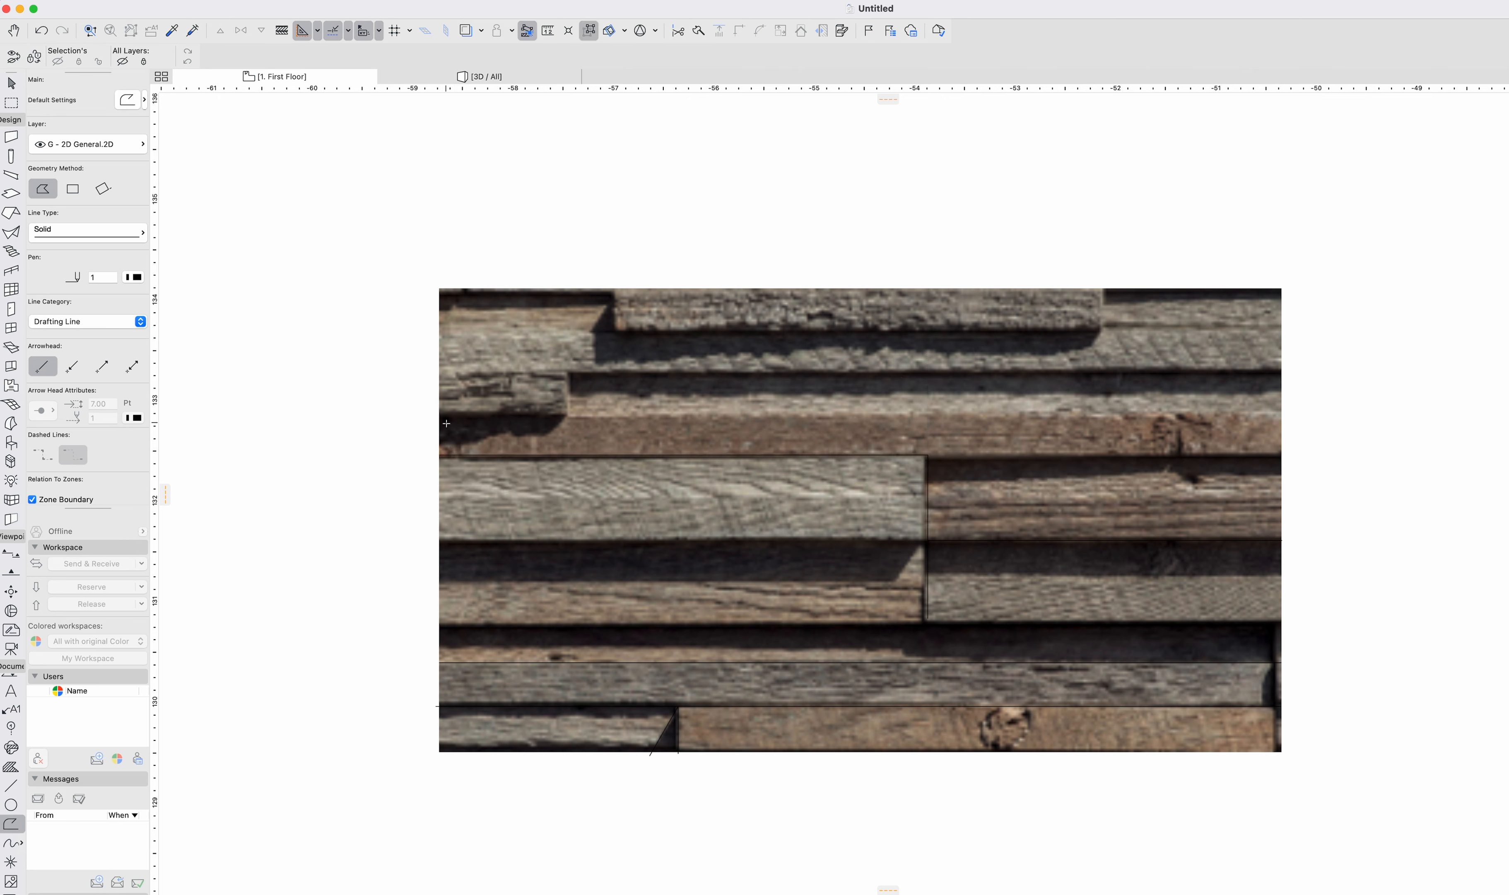
# Trace the stepped joint around the short upper-left stone and across to the image's right edge.
pyautogui.click(439, 410)
pyautogui.click(569, 371)
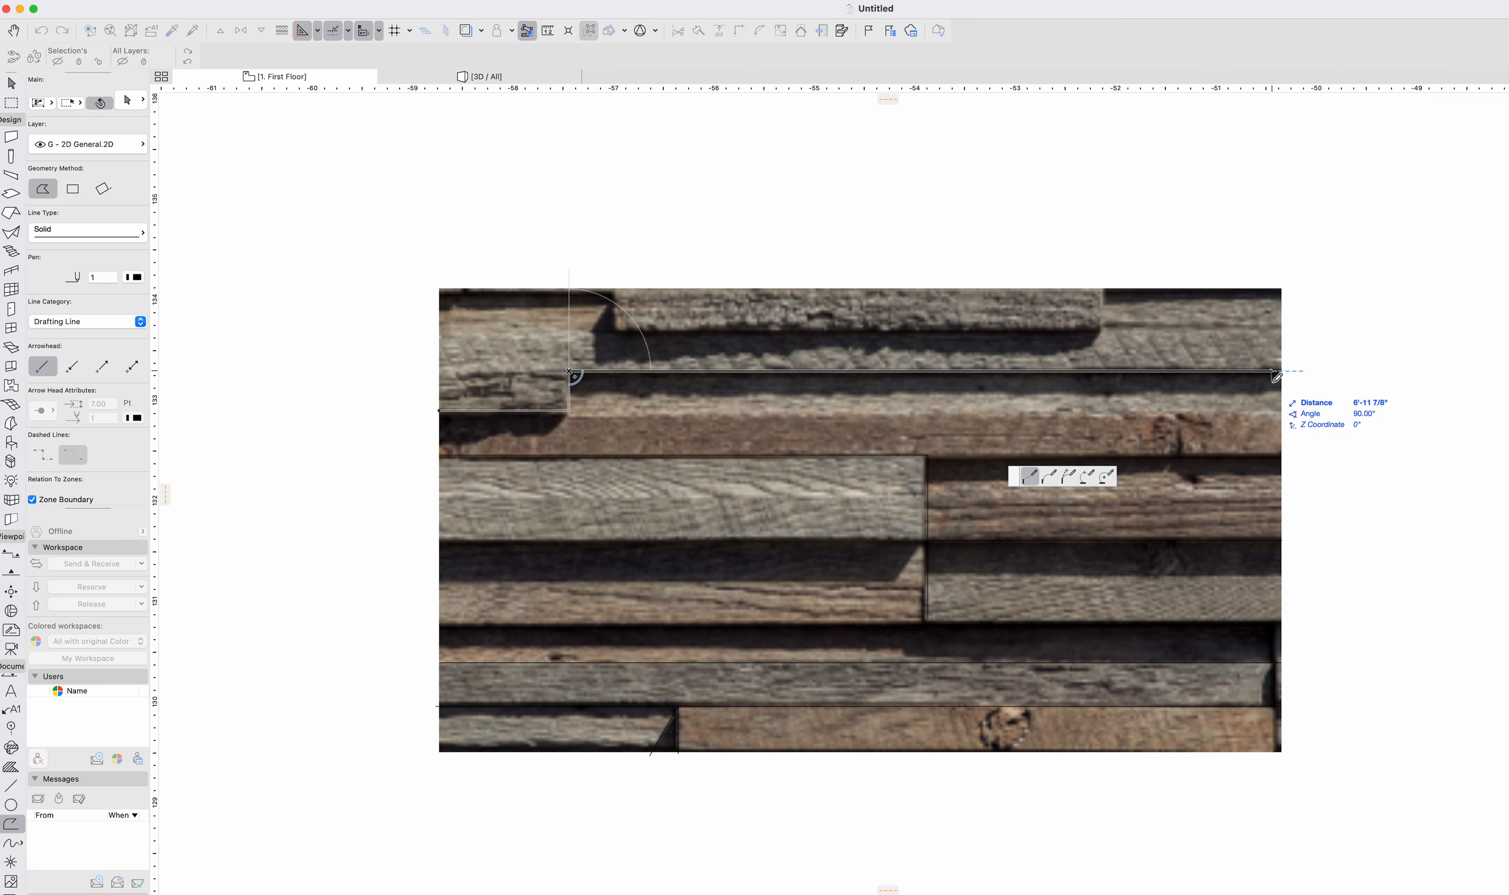
pyautogui.doubleClick(1286, 367)
# Outline the sides and lower edge of the top stone and extend its lower joint to the image's left edge.
pyautogui.click(1104, 331)
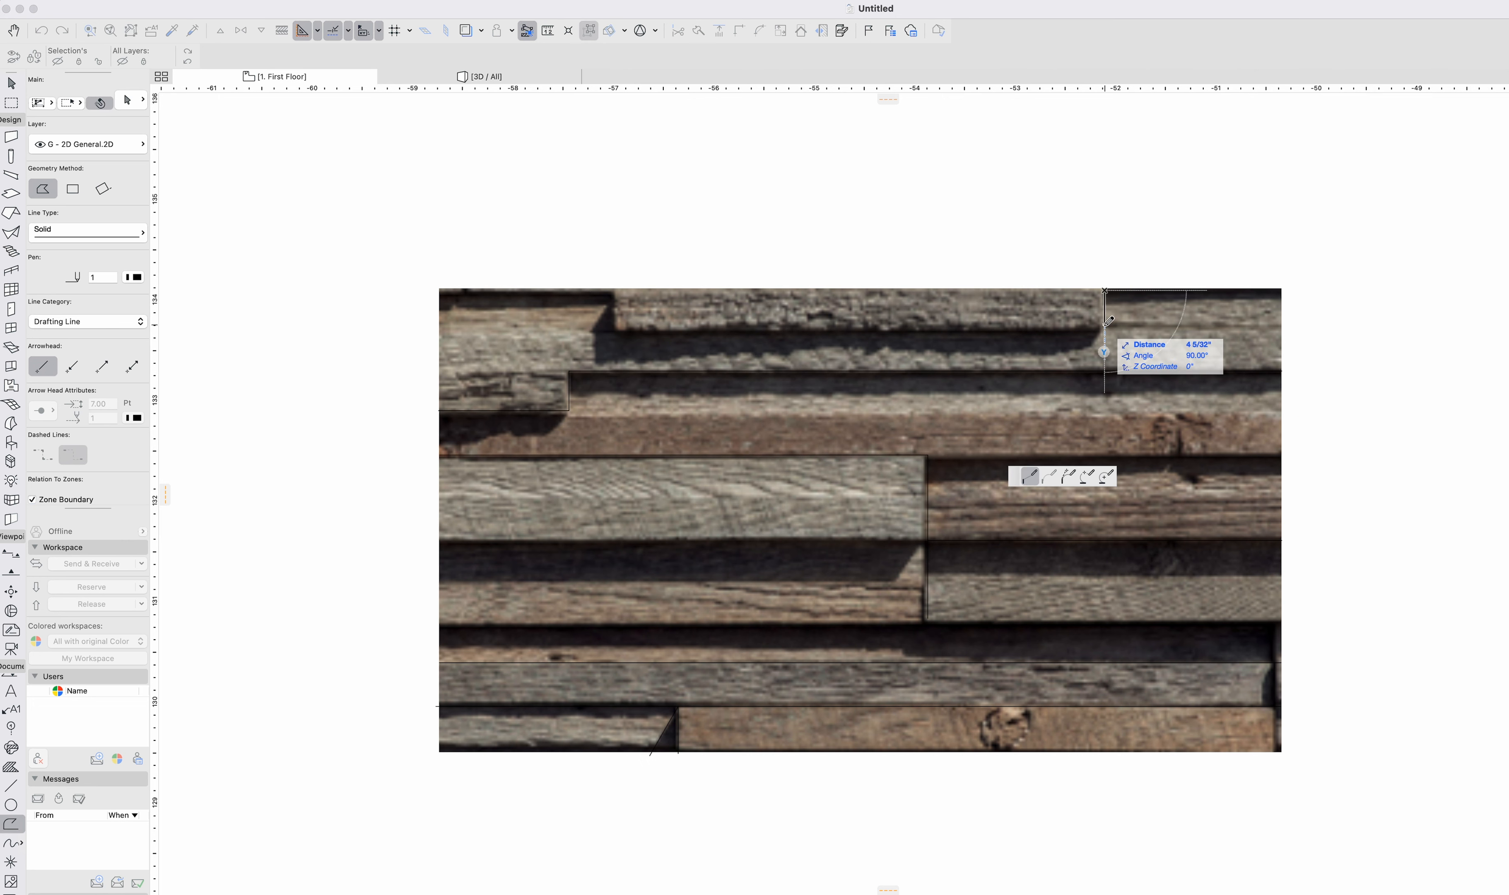
pyautogui.click(614, 331)
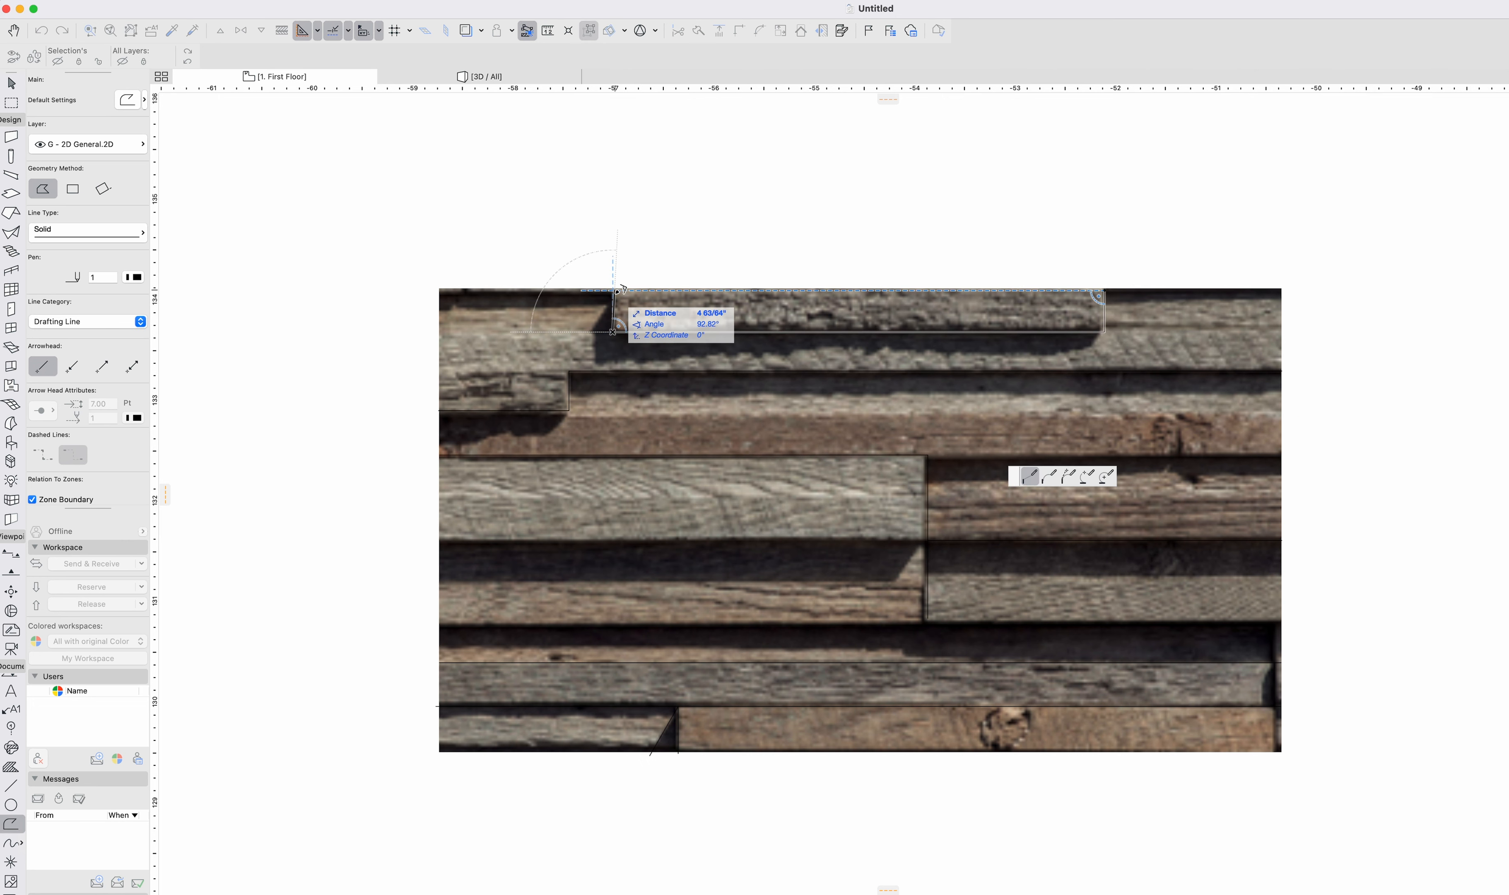
pyautogui.doubleClick(615, 290)
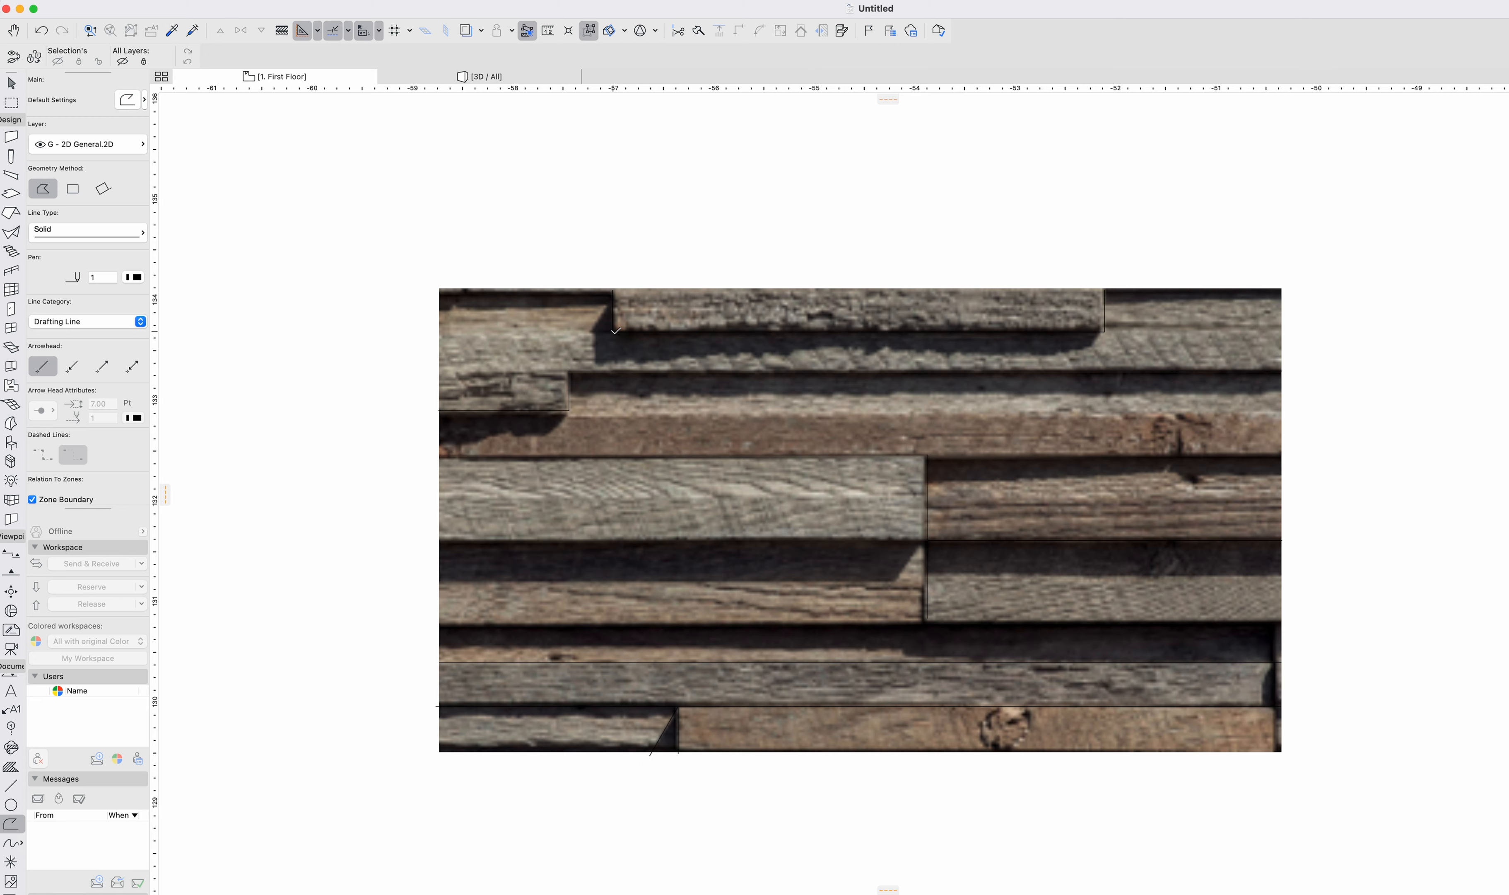
pyautogui.click(614, 331)
pyautogui.doubleClick(438, 331)
# Move the stone image off the tracing to the empty area left of the traced polylines.
pyautogui.scroll(-5, 589, 366)
pyautogui.press('Escape')
pyautogui.click(769, 426)
pyautogui.moveTo(769, 427)
pyautogui.mouseDown()
pyautogui.moveTo(276, 390)
pyautogui.moveTo(270, 425)
pyautogui.mouseUp()
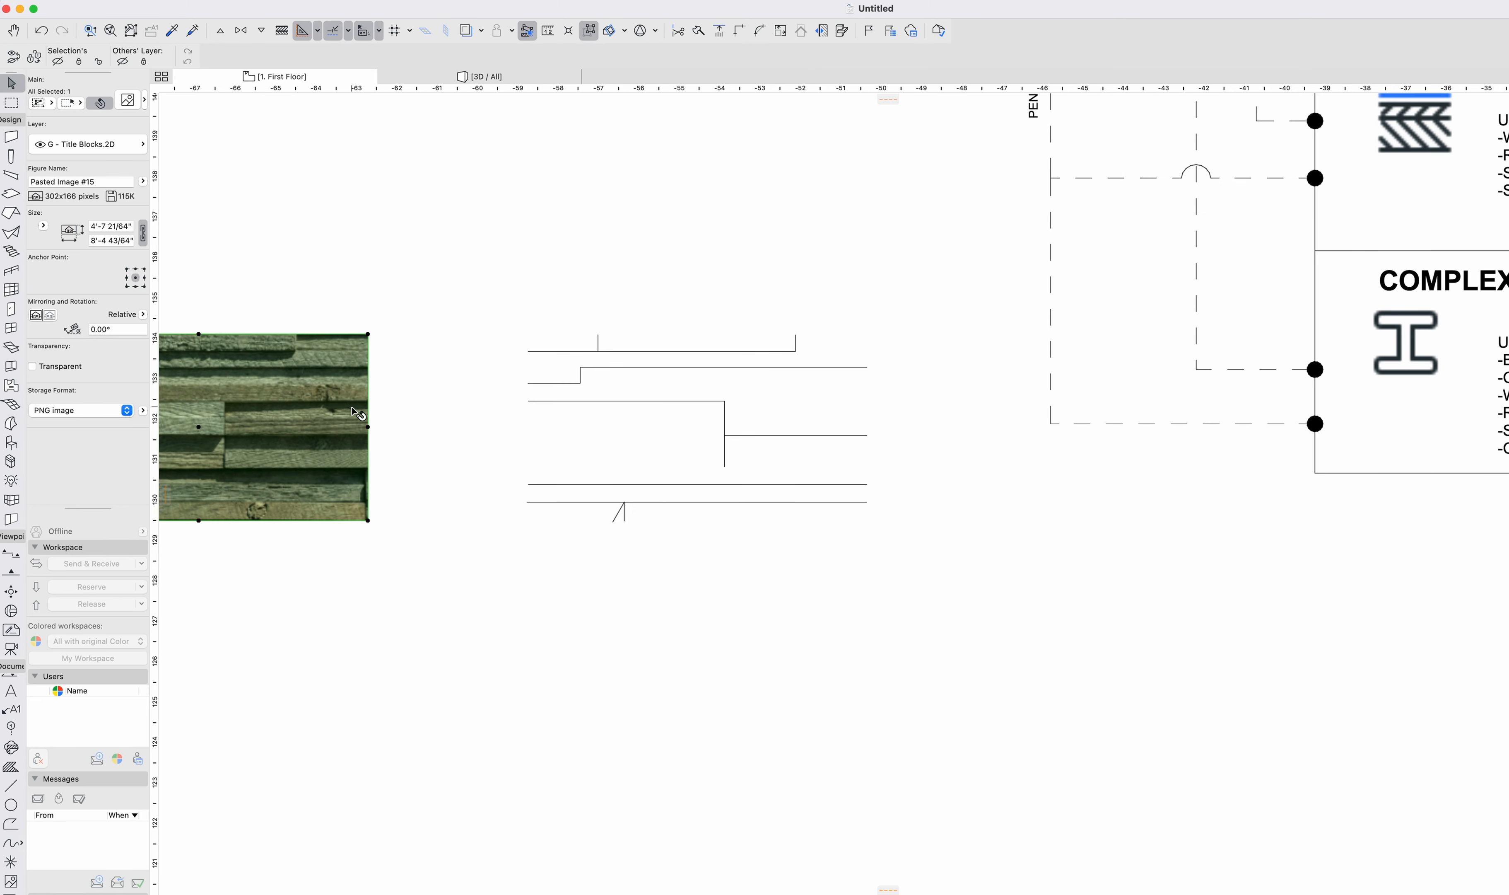
pyautogui.hscroll(-5, 359, 414)
pyautogui.click(768, 427)
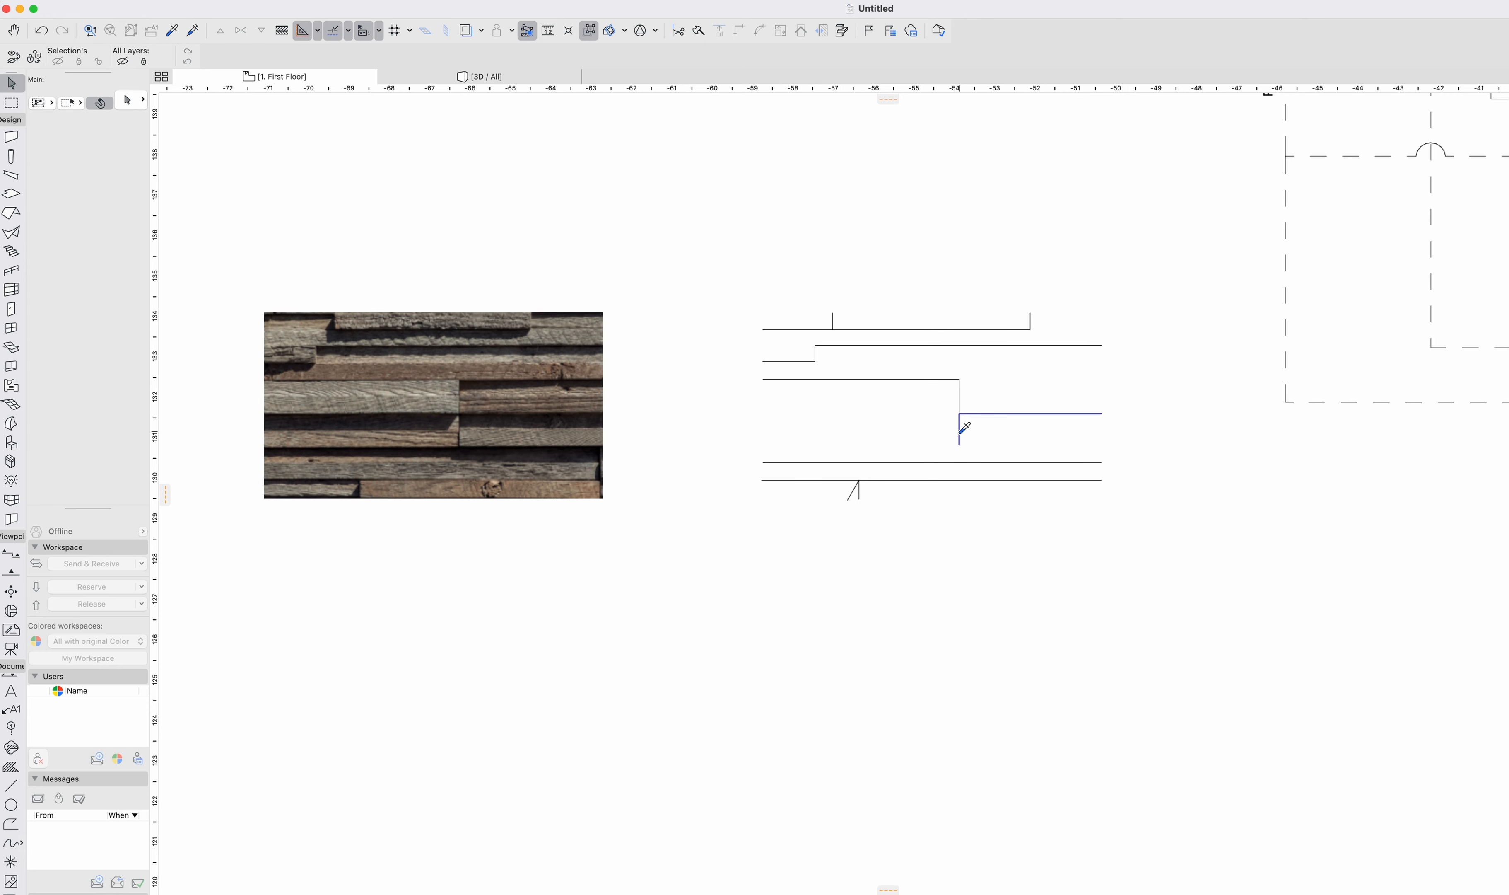
# Add a horizontal polyline from the middle vertical joint's lower end to the left edge and a vertical one connecting two joints at the right edge.
pyautogui.keyDown('alt'); pyautogui.click(965, 427); pyautogui.keyUp('alt')
pyautogui.click(763, 443)
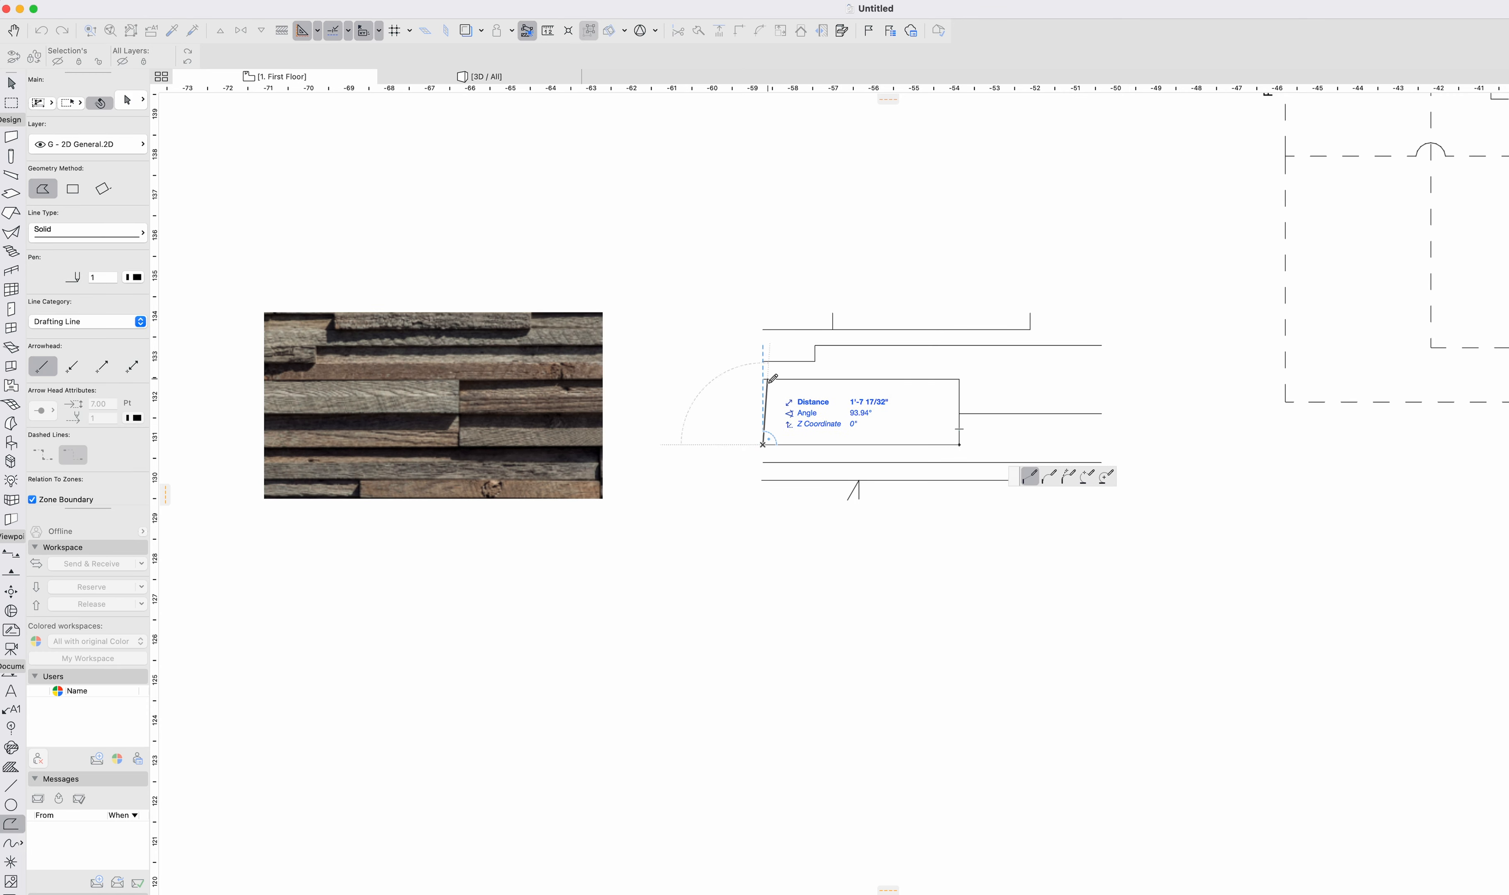
pyautogui.press('Escape')
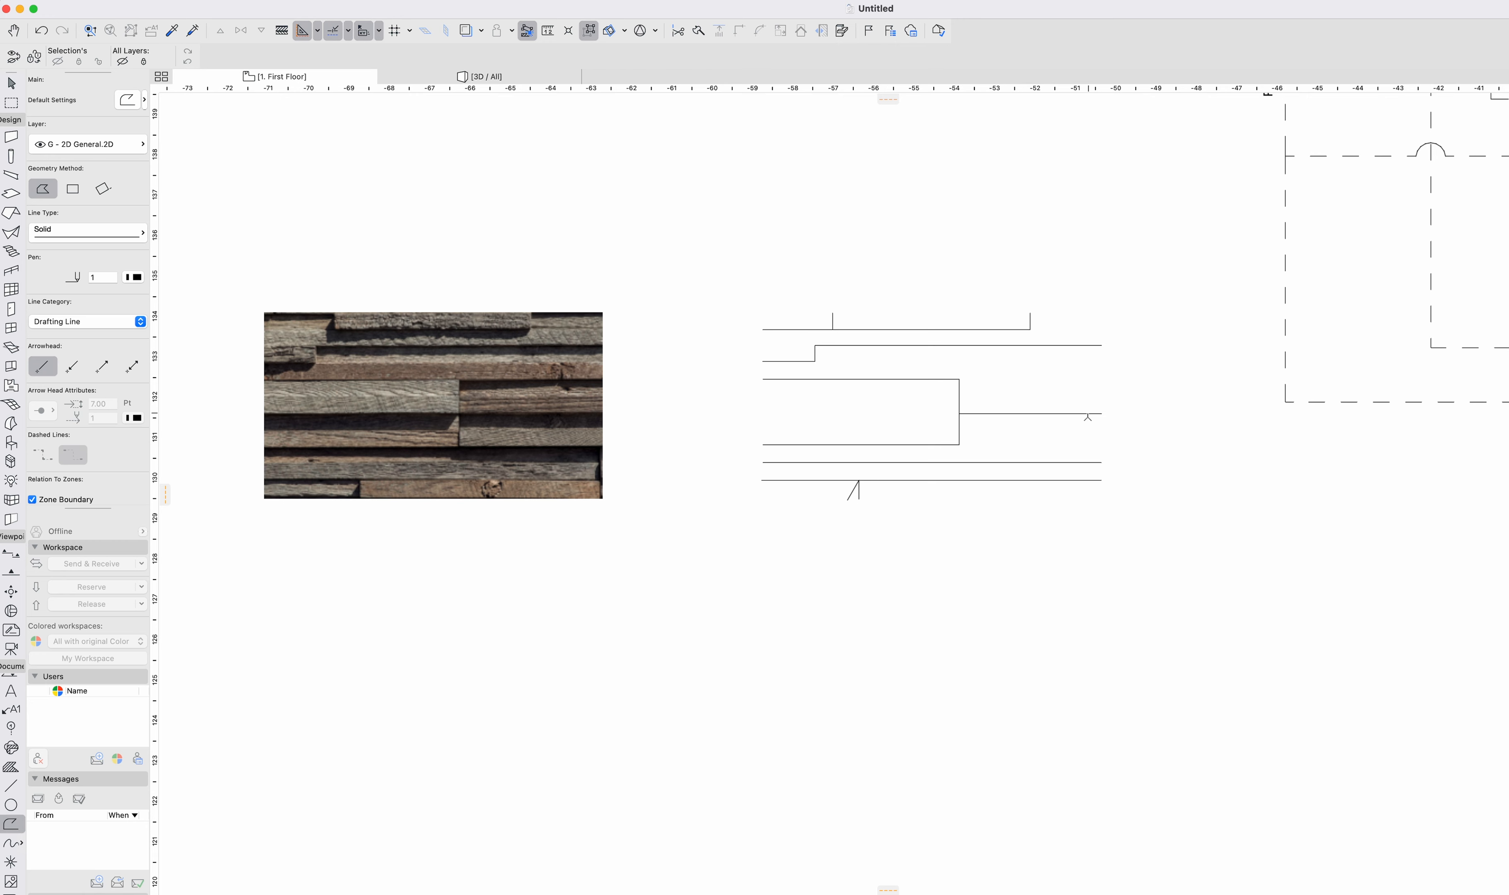
pyautogui.click(1101, 413)
pyautogui.doubleClick(1101, 462)
pyautogui.click(1109, 386)
pyautogui.press('Escape')
pyautogui.press('Escape')
# Select the traced polylines and create a new symbol fill named Eldarado Stone 1.
pyautogui.moveTo(1135, 532); pyautogui.dragTo(673, 265)
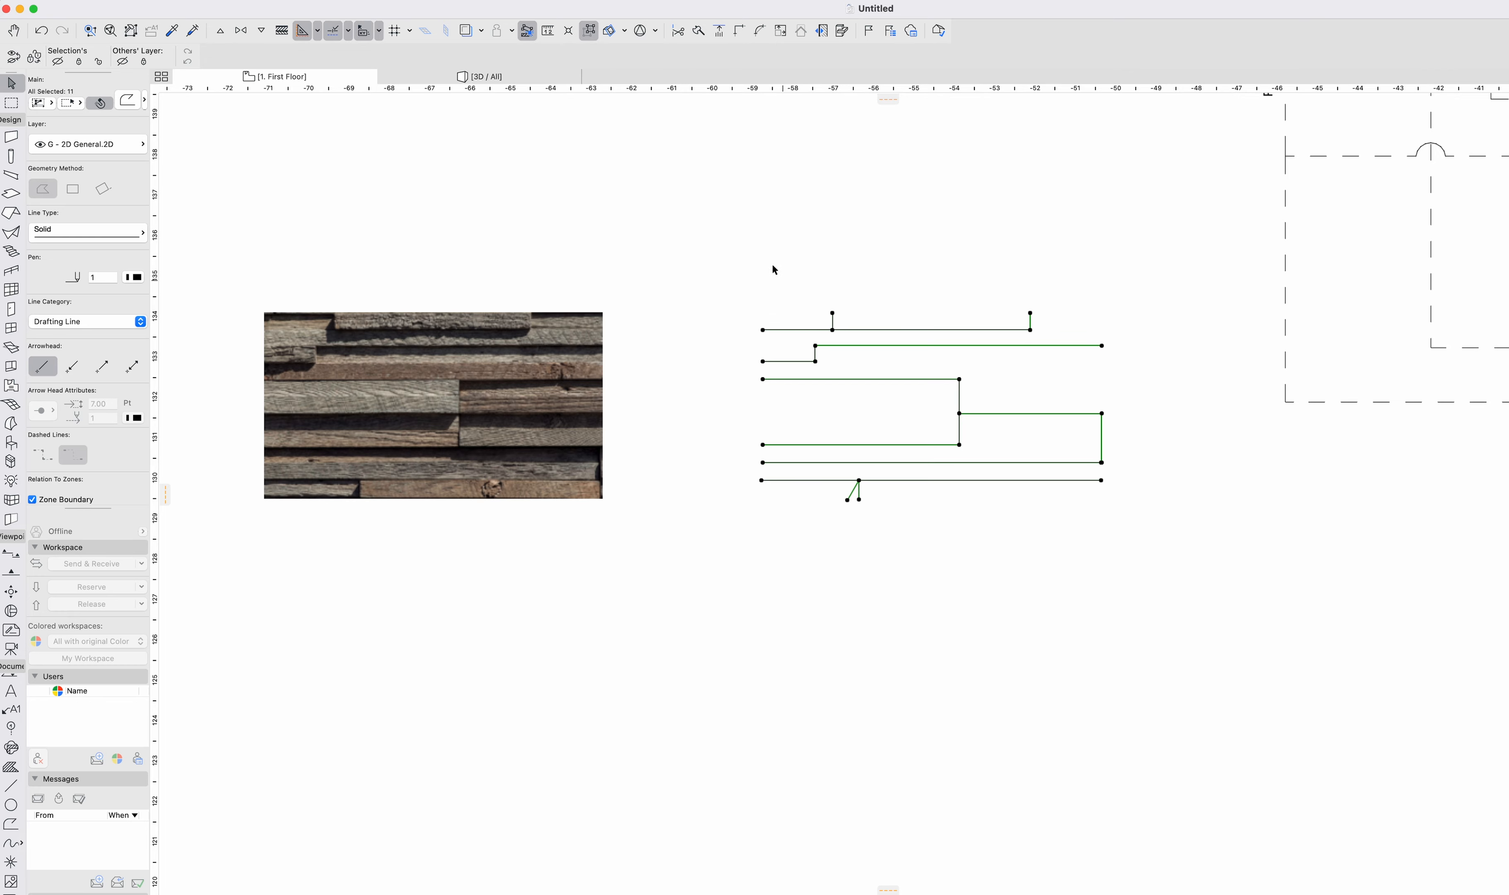
pyautogui.click(285, 0)
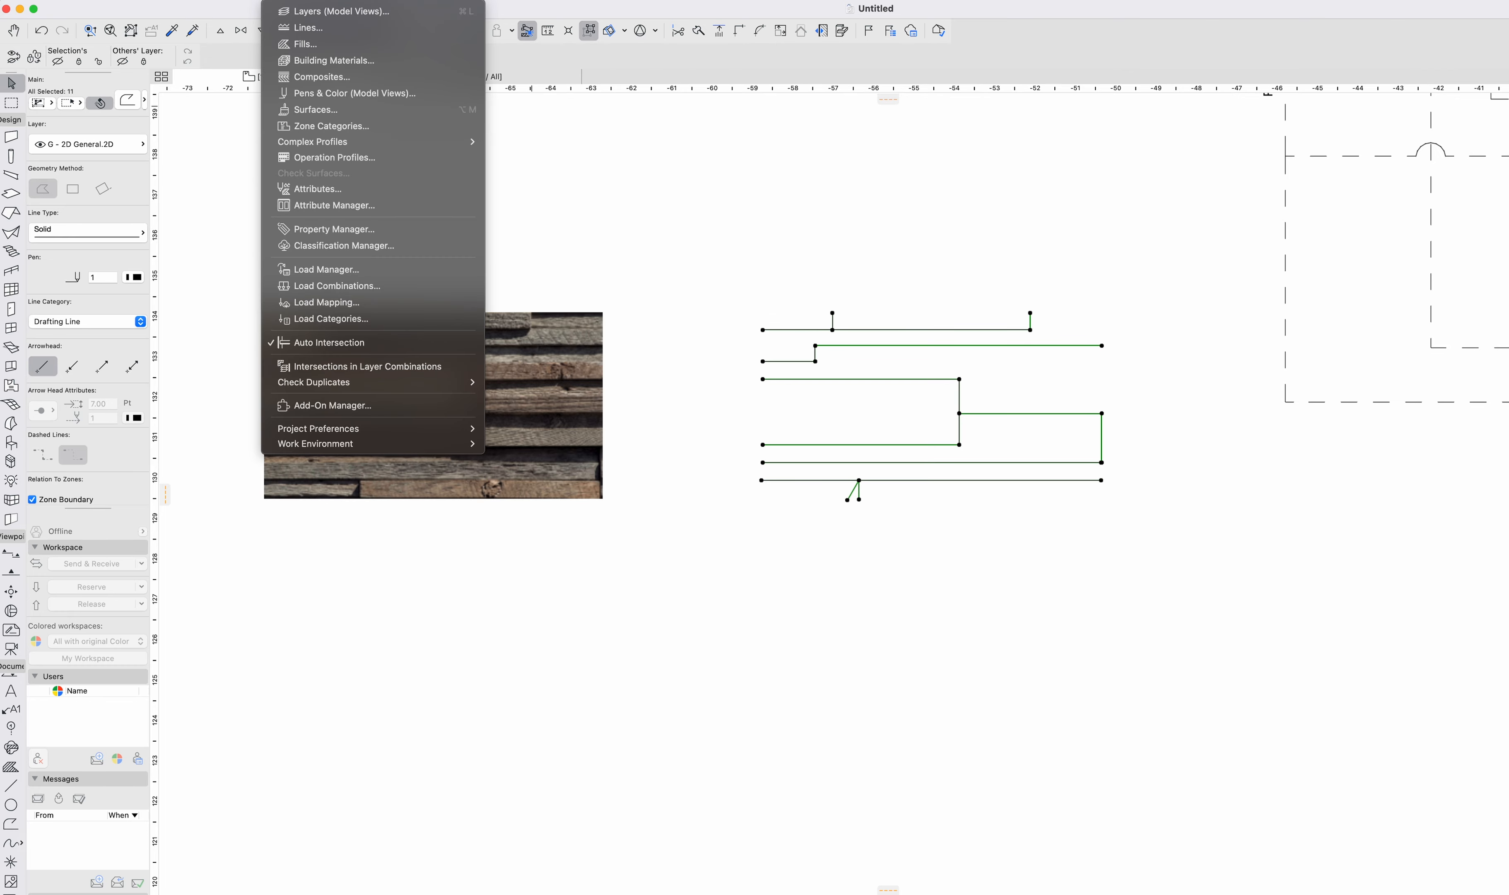
pyautogui.click(325, 44)
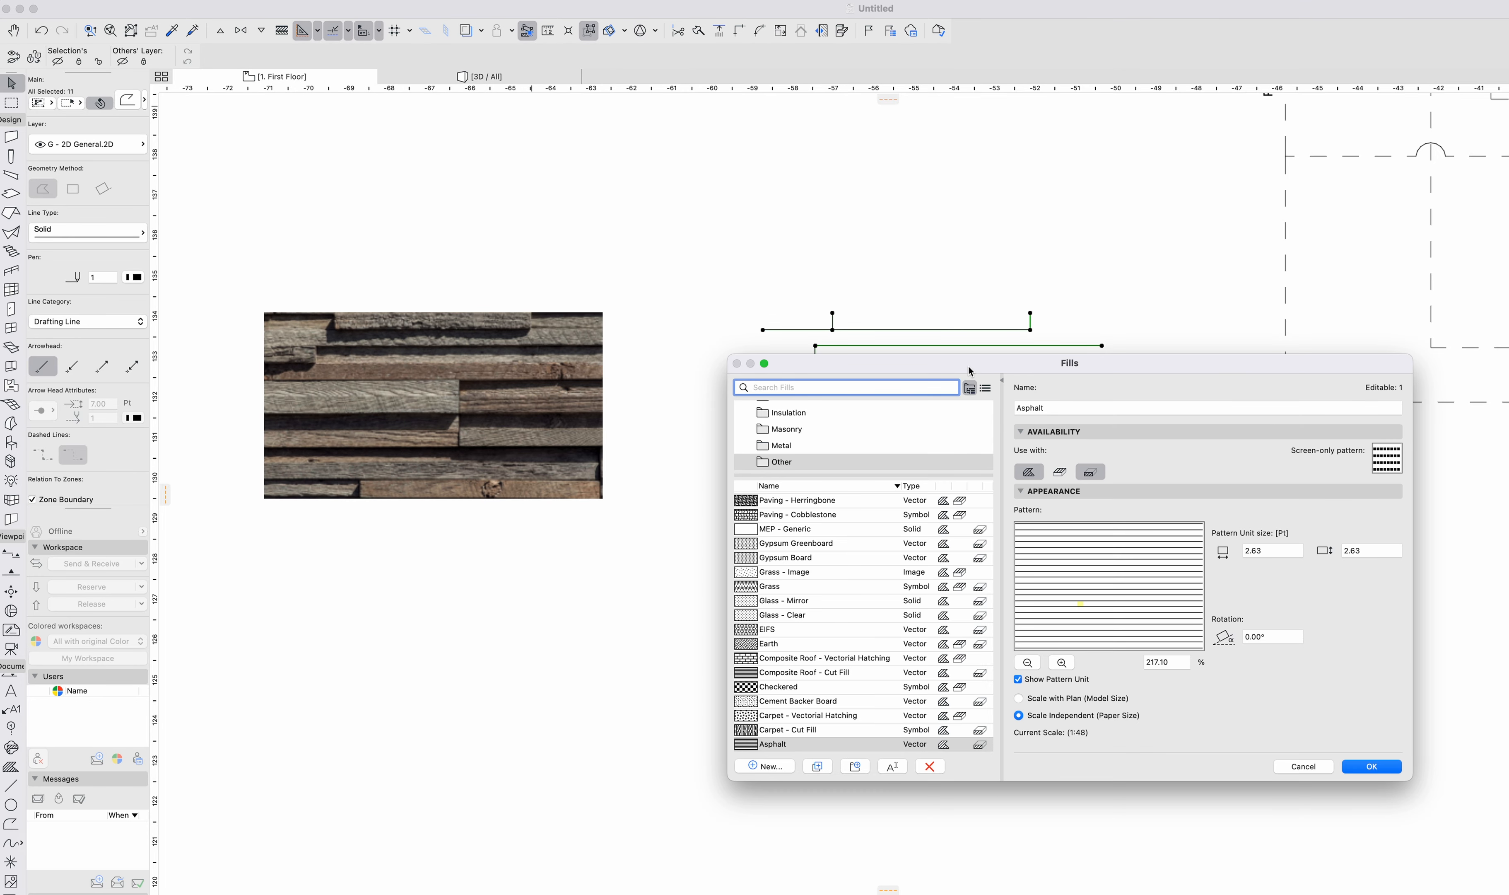
pyautogui.moveTo(968, 366); pyautogui.dragTo(723, 196)
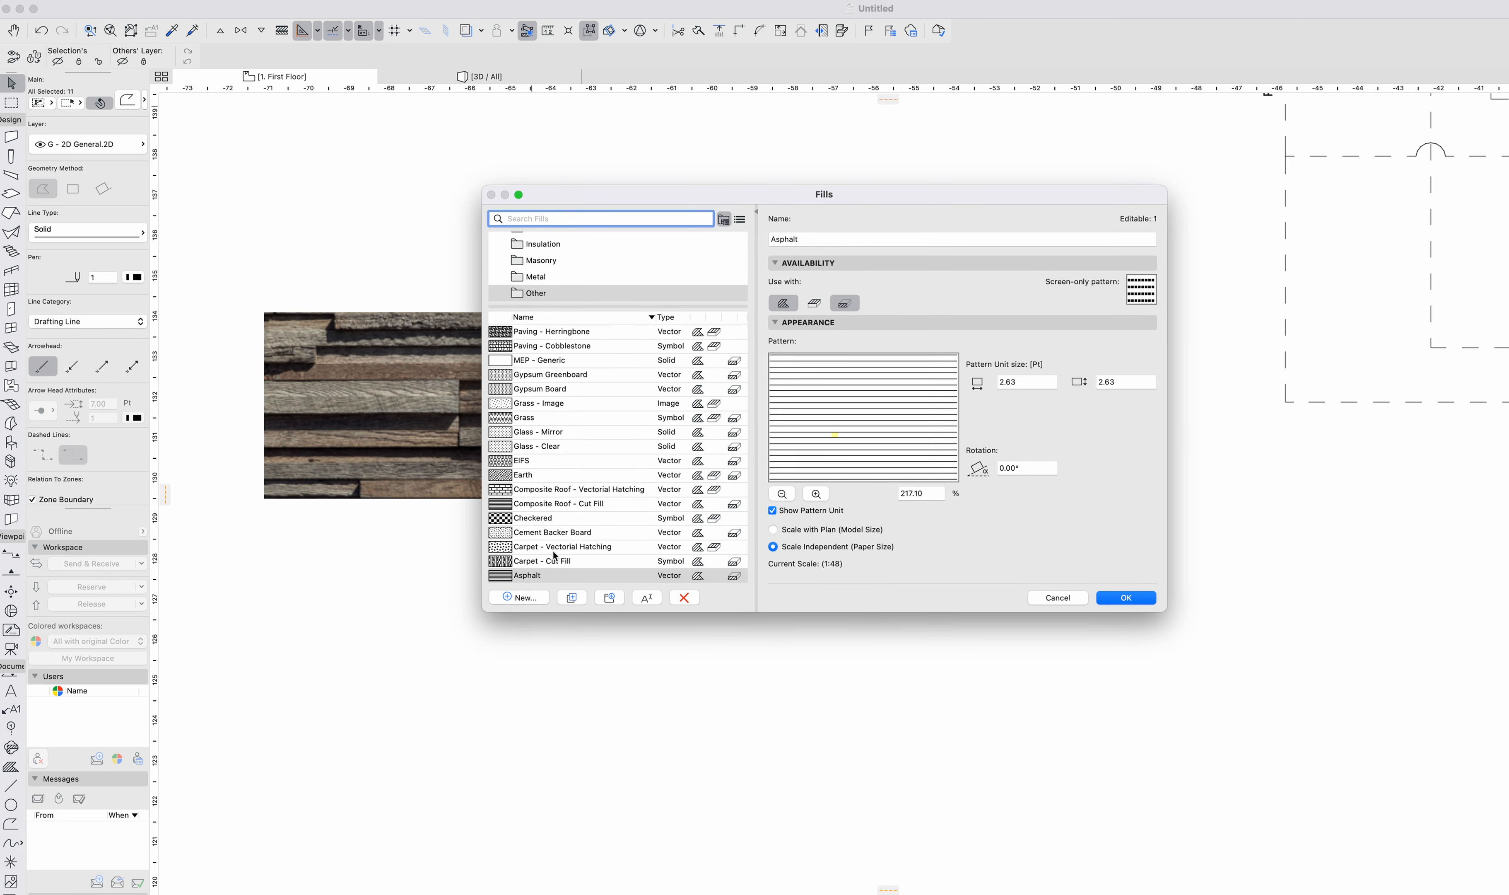
pyautogui.click(525, 597)
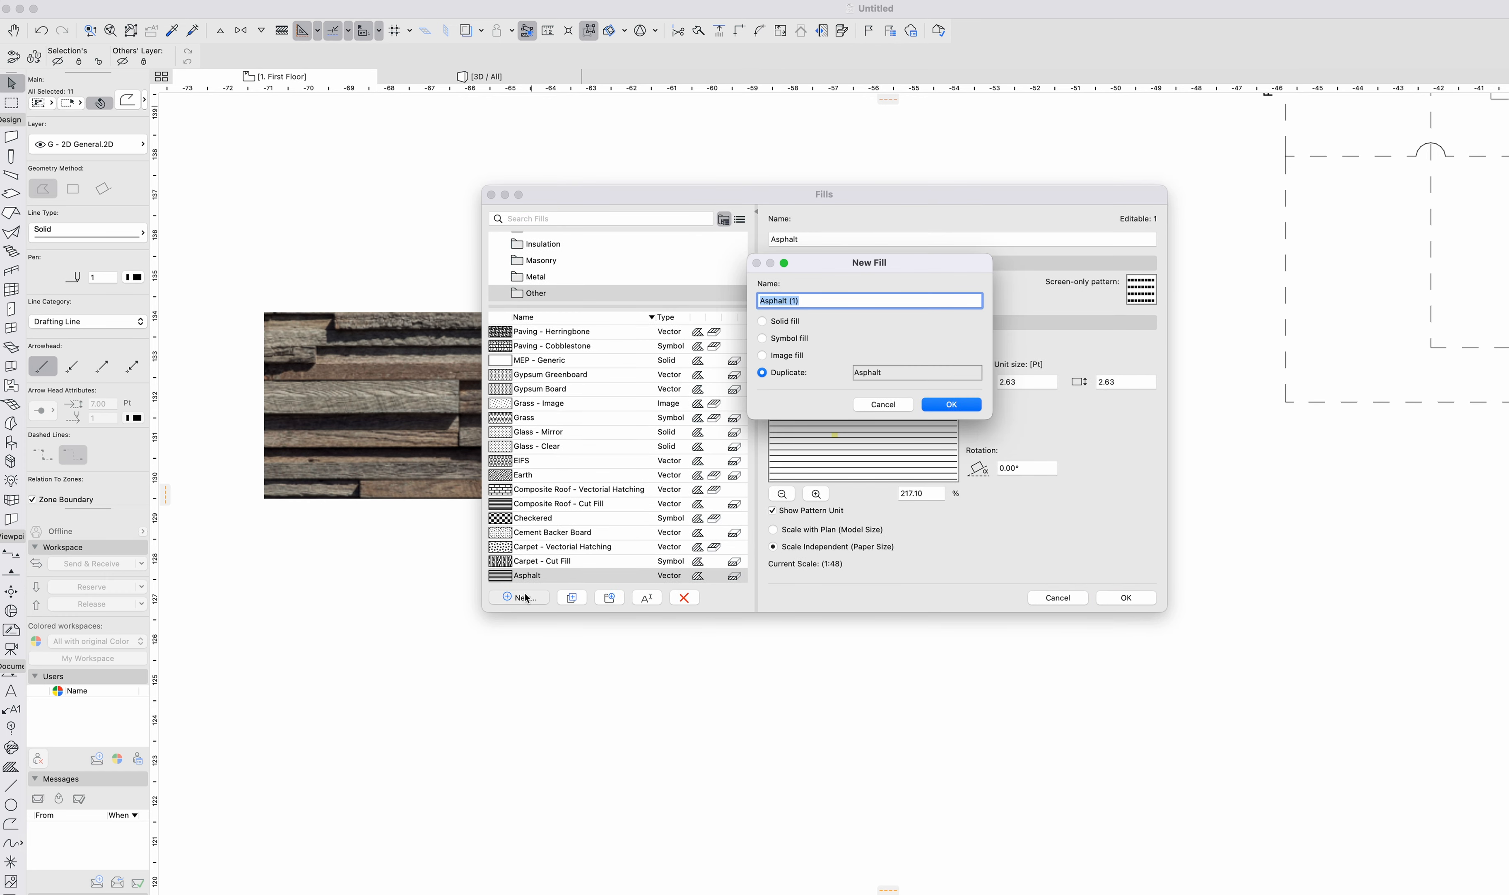
pyautogui.write('Eldarado Stone 1')
pyautogui.moveTo(801, 285); pyautogui.dragTo(987, 421)
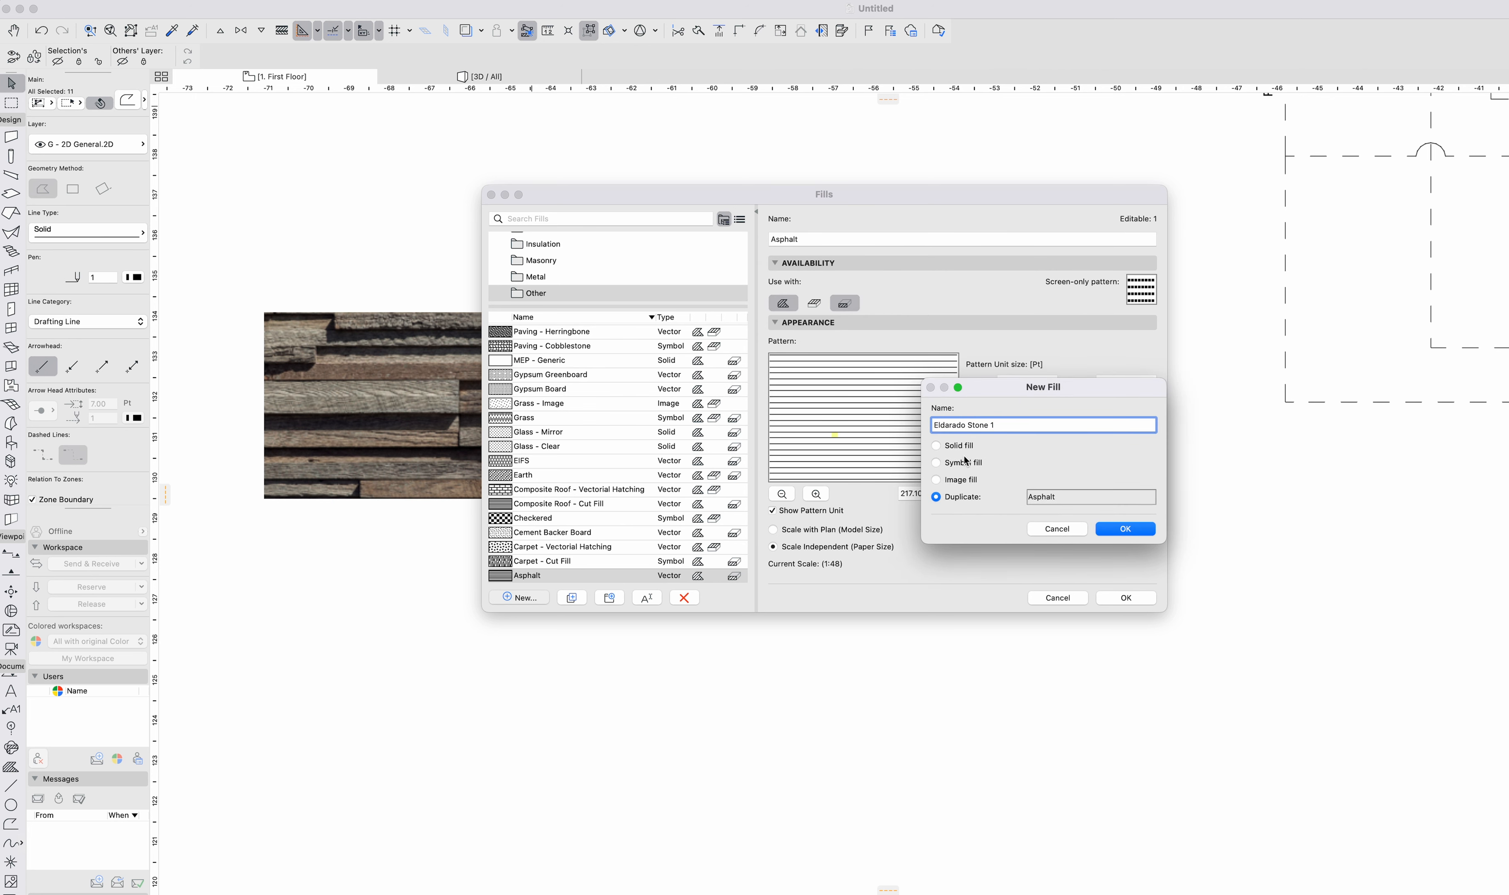
pyautogui.click(937, 464)
pyautogui.moveTo(976, 412); pyautogui.dragTo(812, 571)
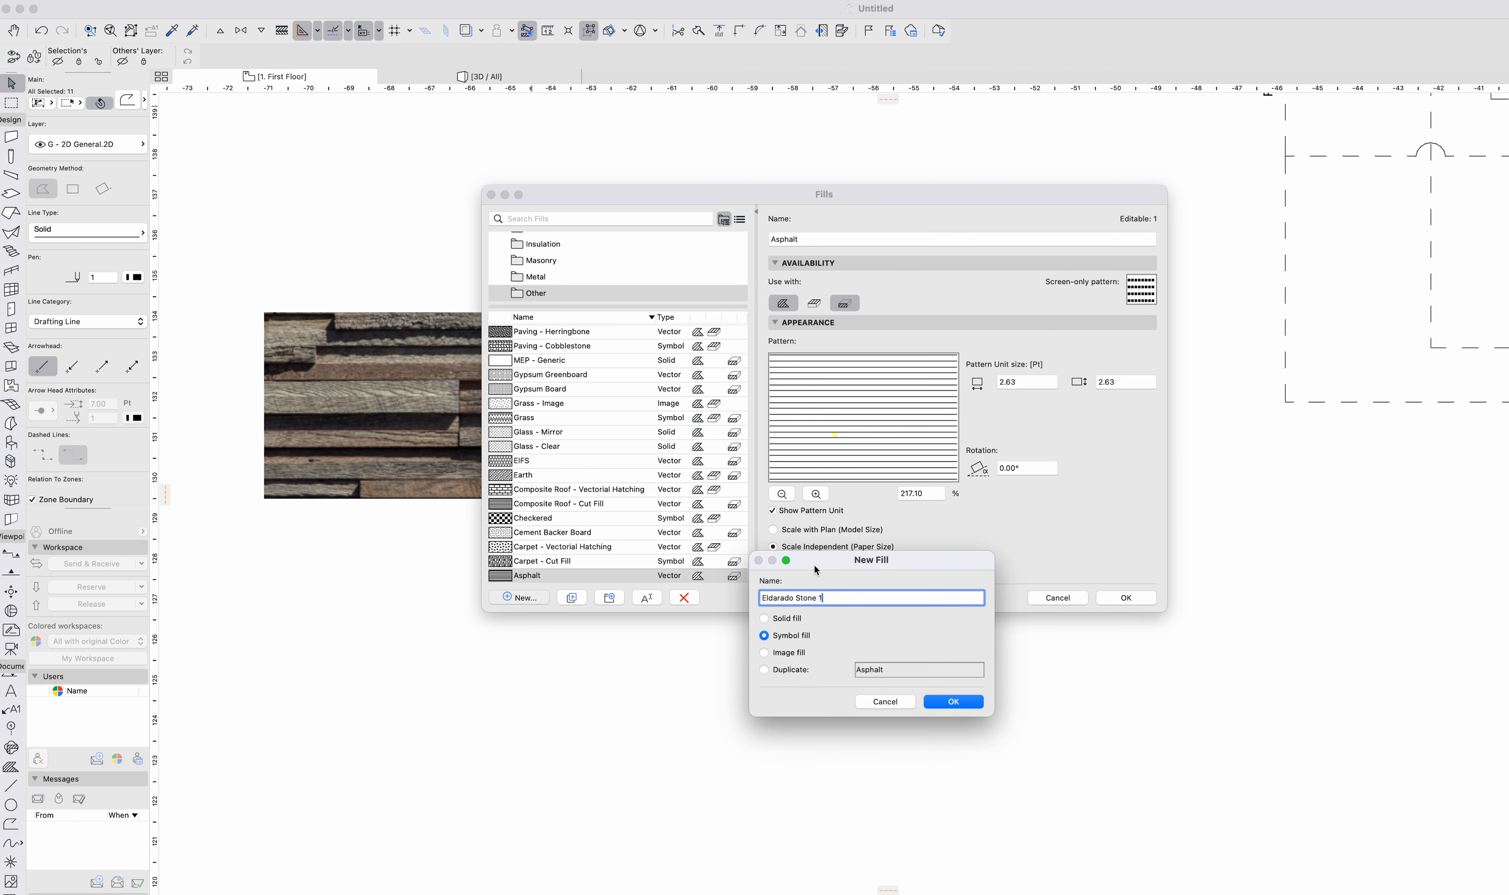
pyautogui.click(954, 701)
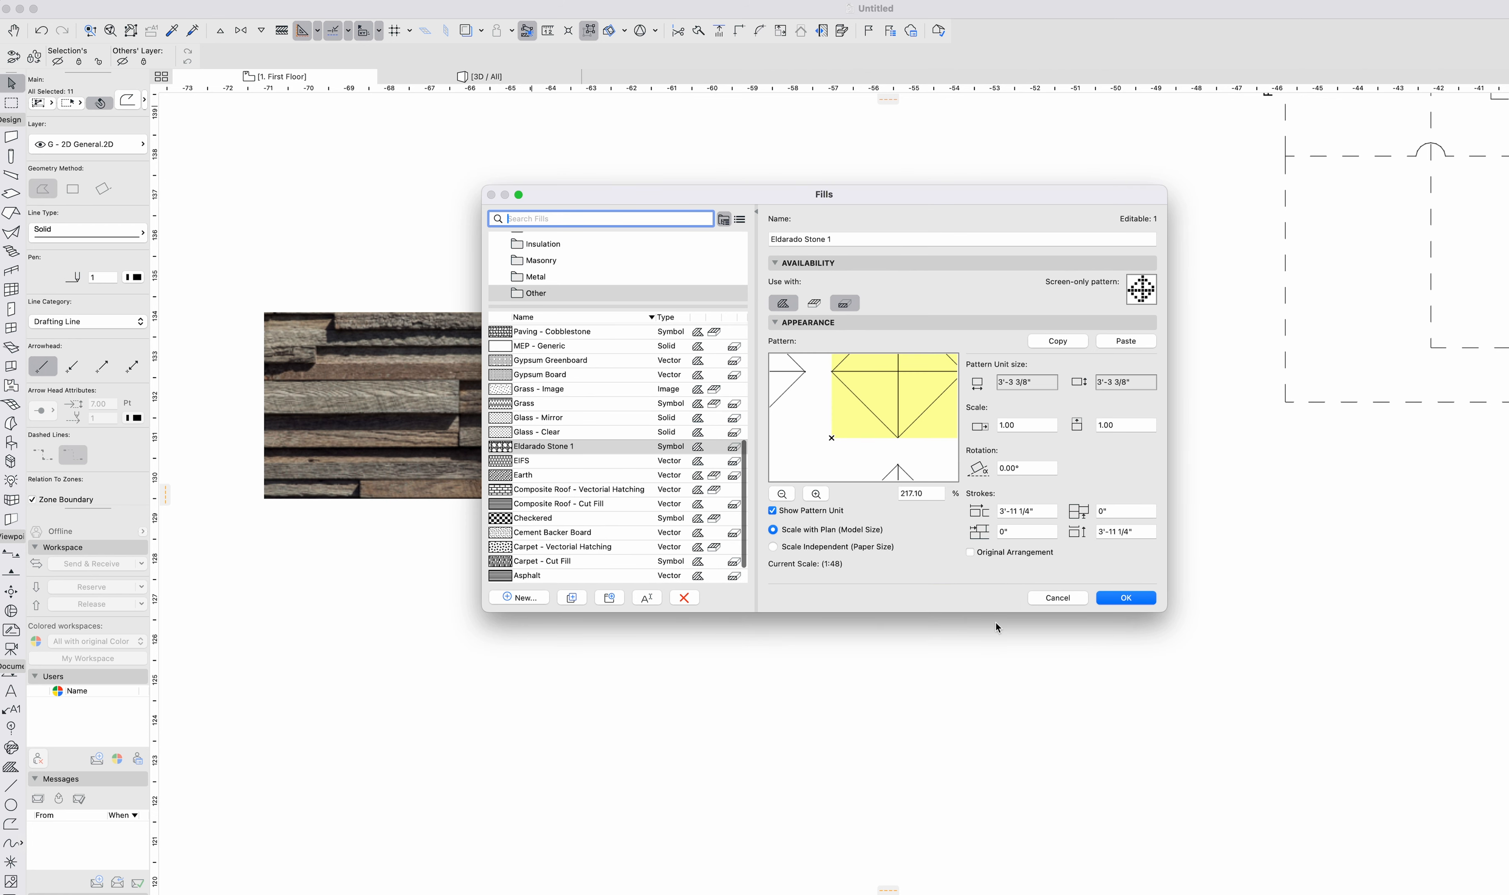
# Try to paste the linework as the pattern of the Eldarado Stone 1 fill, then cancel the fill settings.
pyautogui.click(1125, 341)
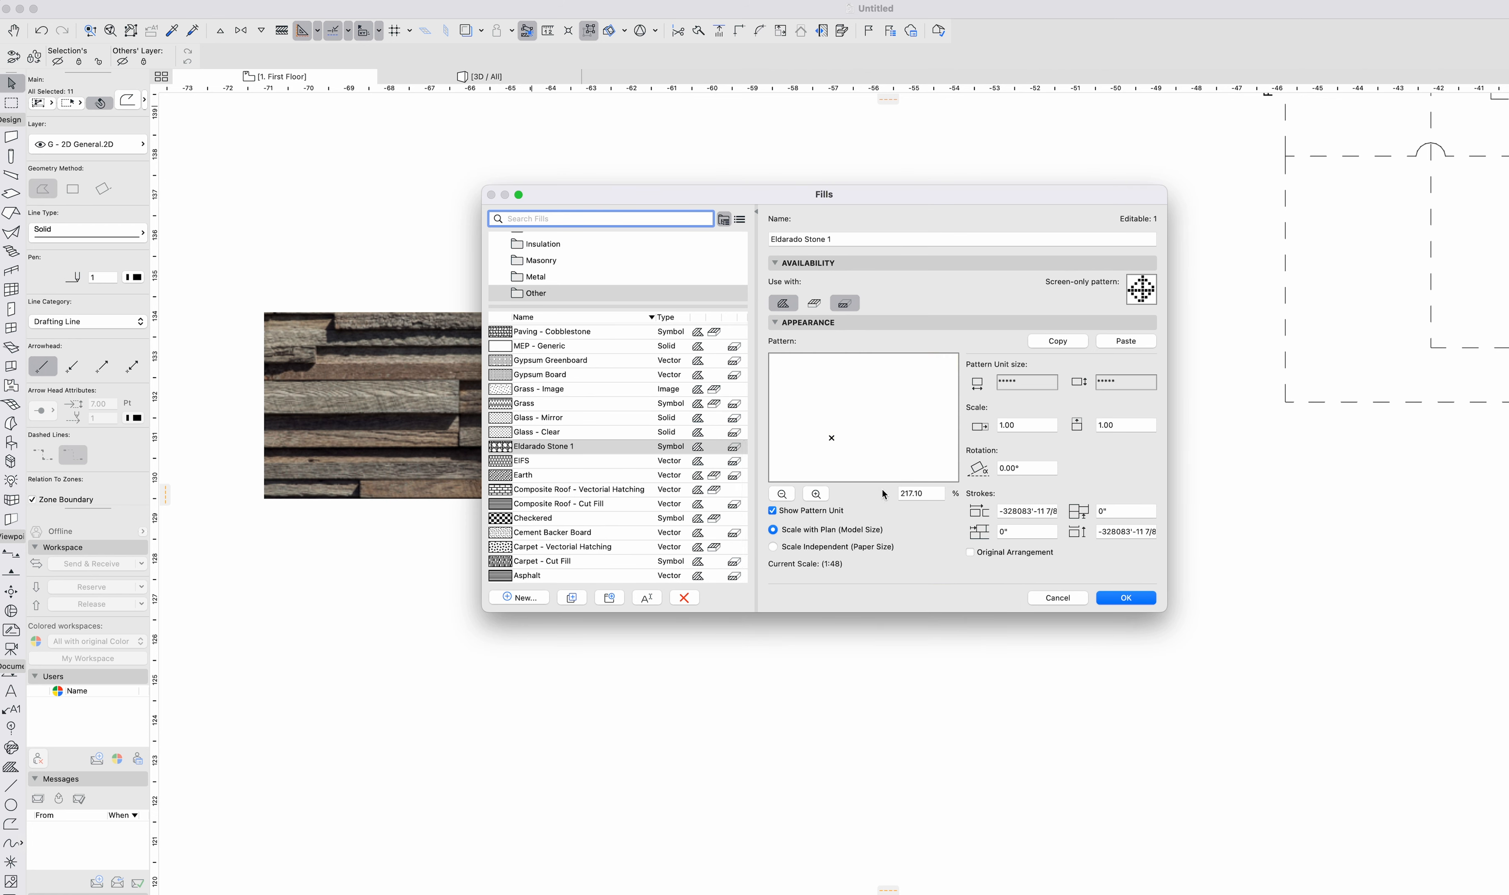
pyautogui.click(781, 495)
pyautogui.click(781, 494)
pyautogui.press('Escape')
pyautogui.press('Escape')
# Consolidate the selected linework, deleting duplicate lines, exploding polylines into lines and arcs, and forcing solid lines.
pyautogui.moveTo(1160, 535); pyautogui.dragTo(763, 252)
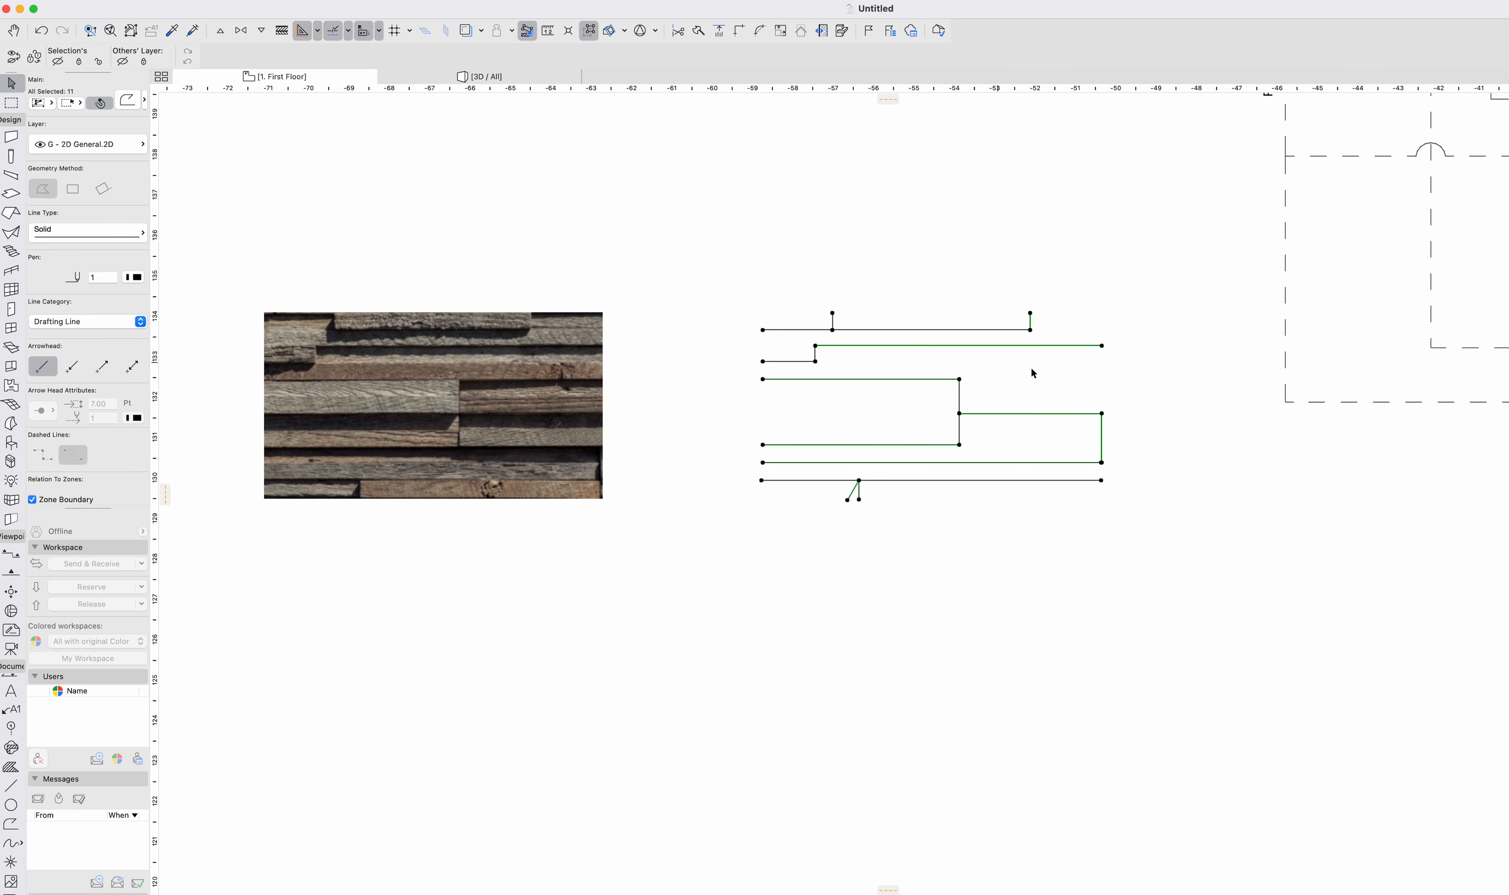
pyautogui.hscroll(3, 1034, 373)
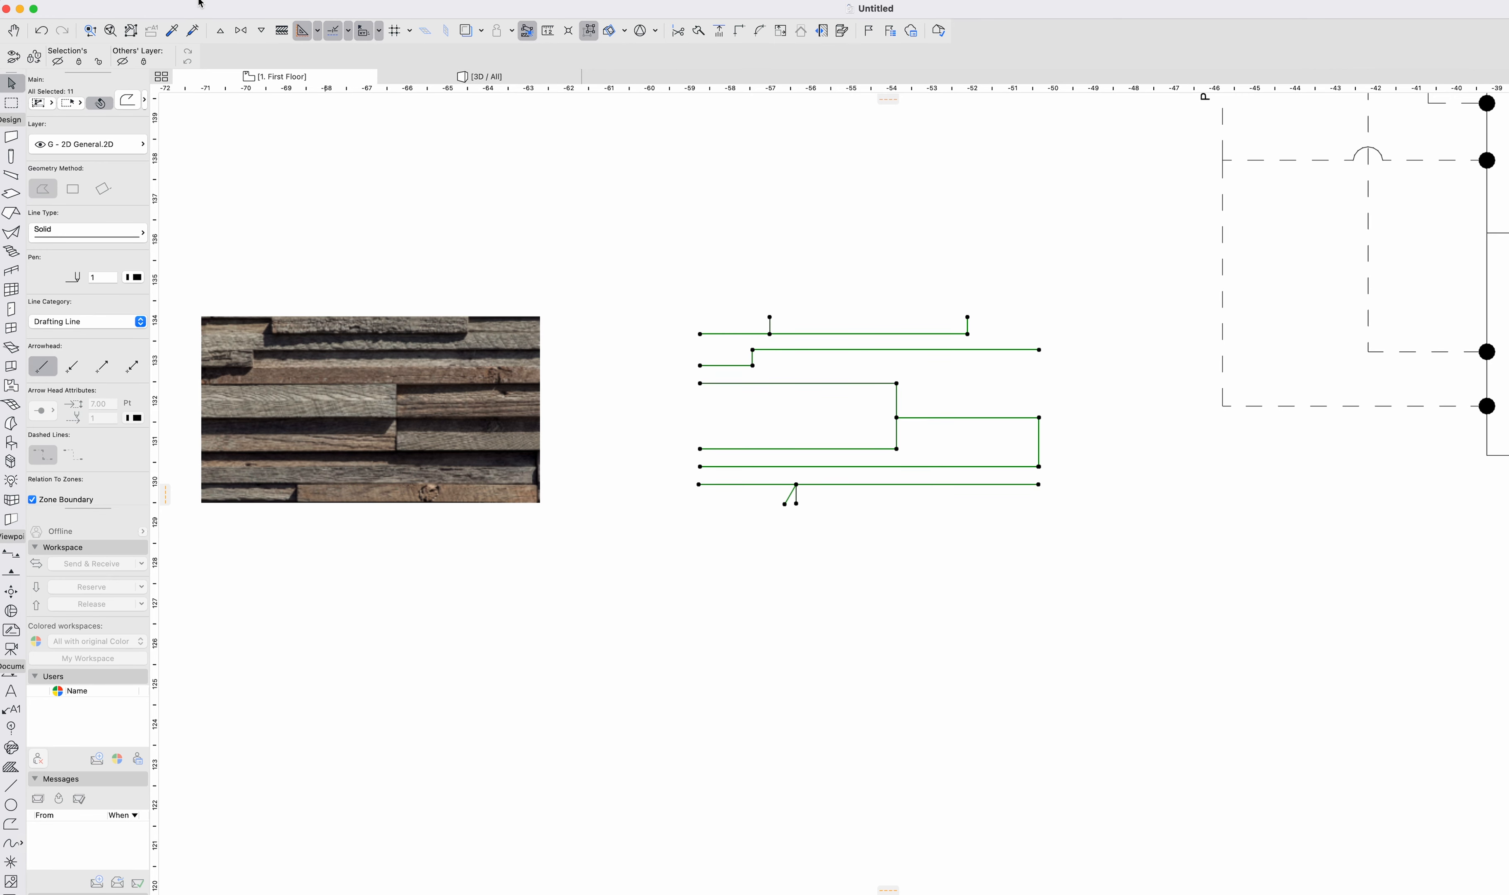
pyautogui.click(135, 1)
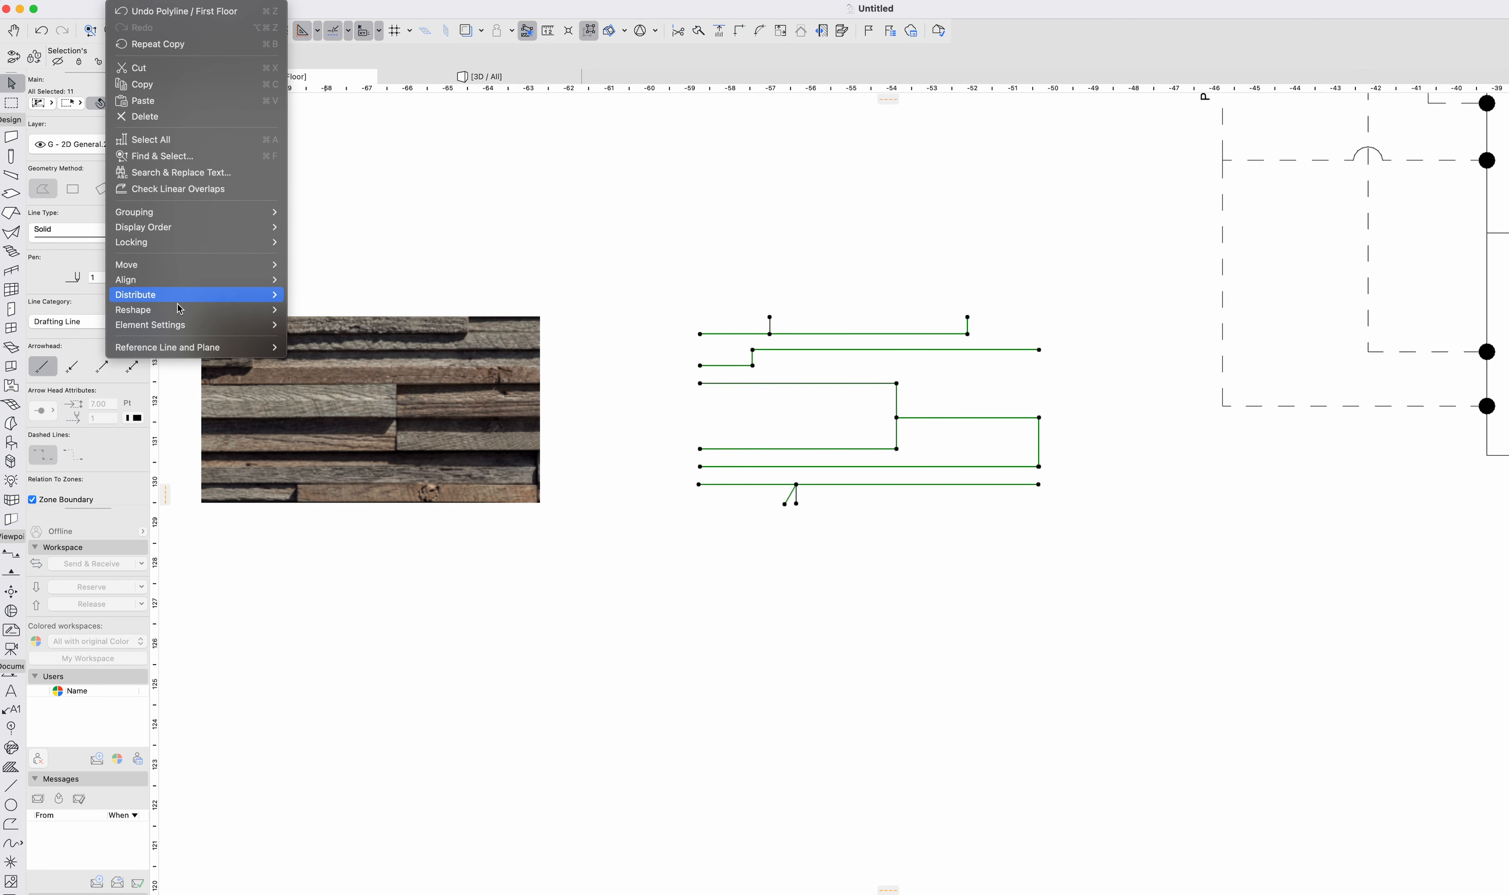
pyautogui.moveTo(176, 316)
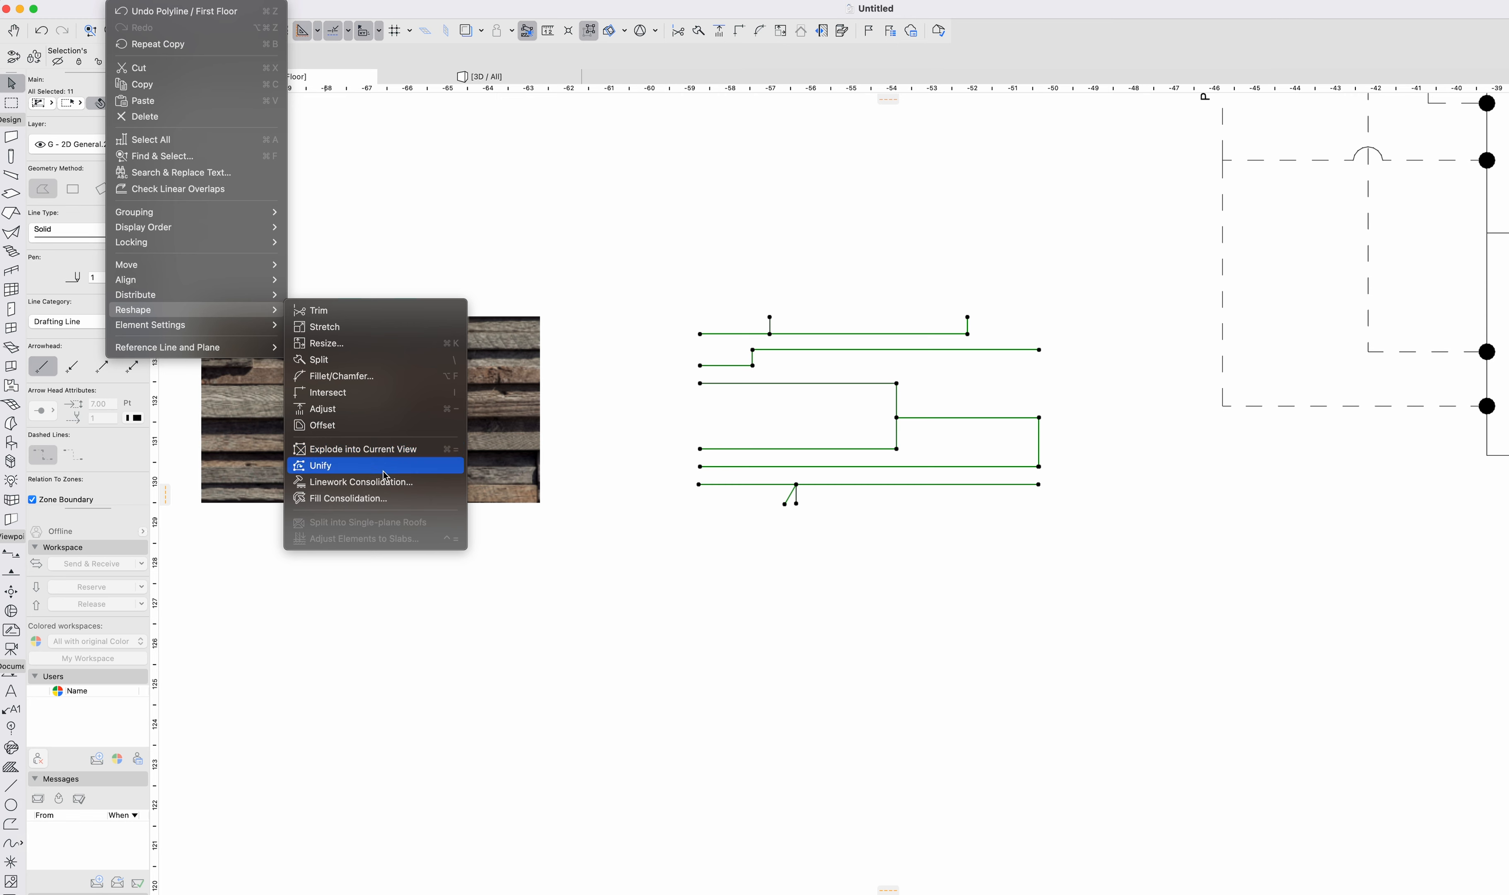
pyautogui.click(389, 489)
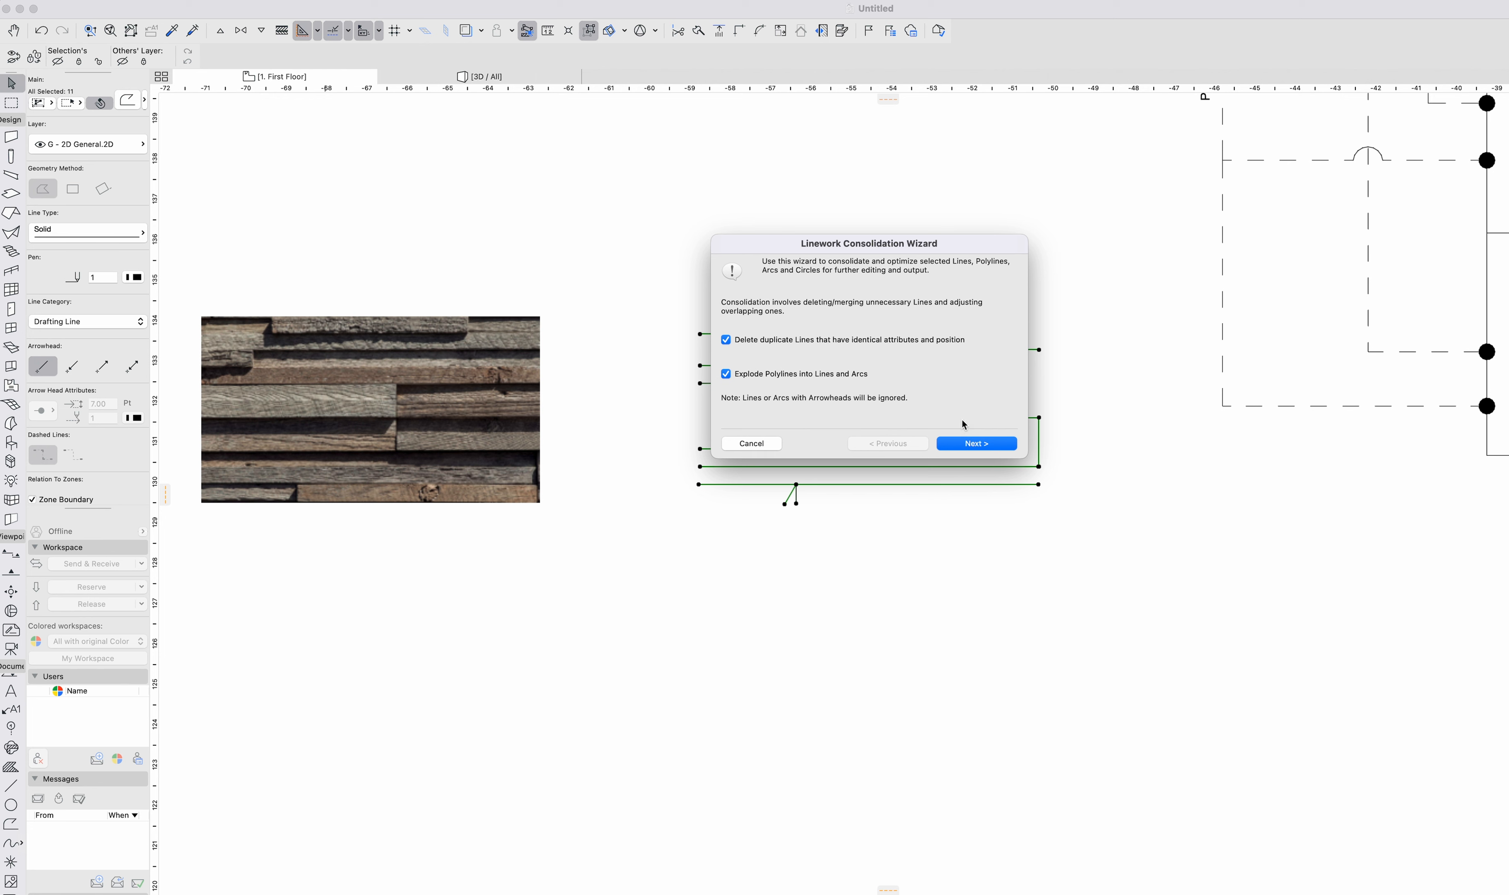
pyautogui.click(969, 446)
pyautogui.click(969, 445)
pyautogui.click(969, 446)
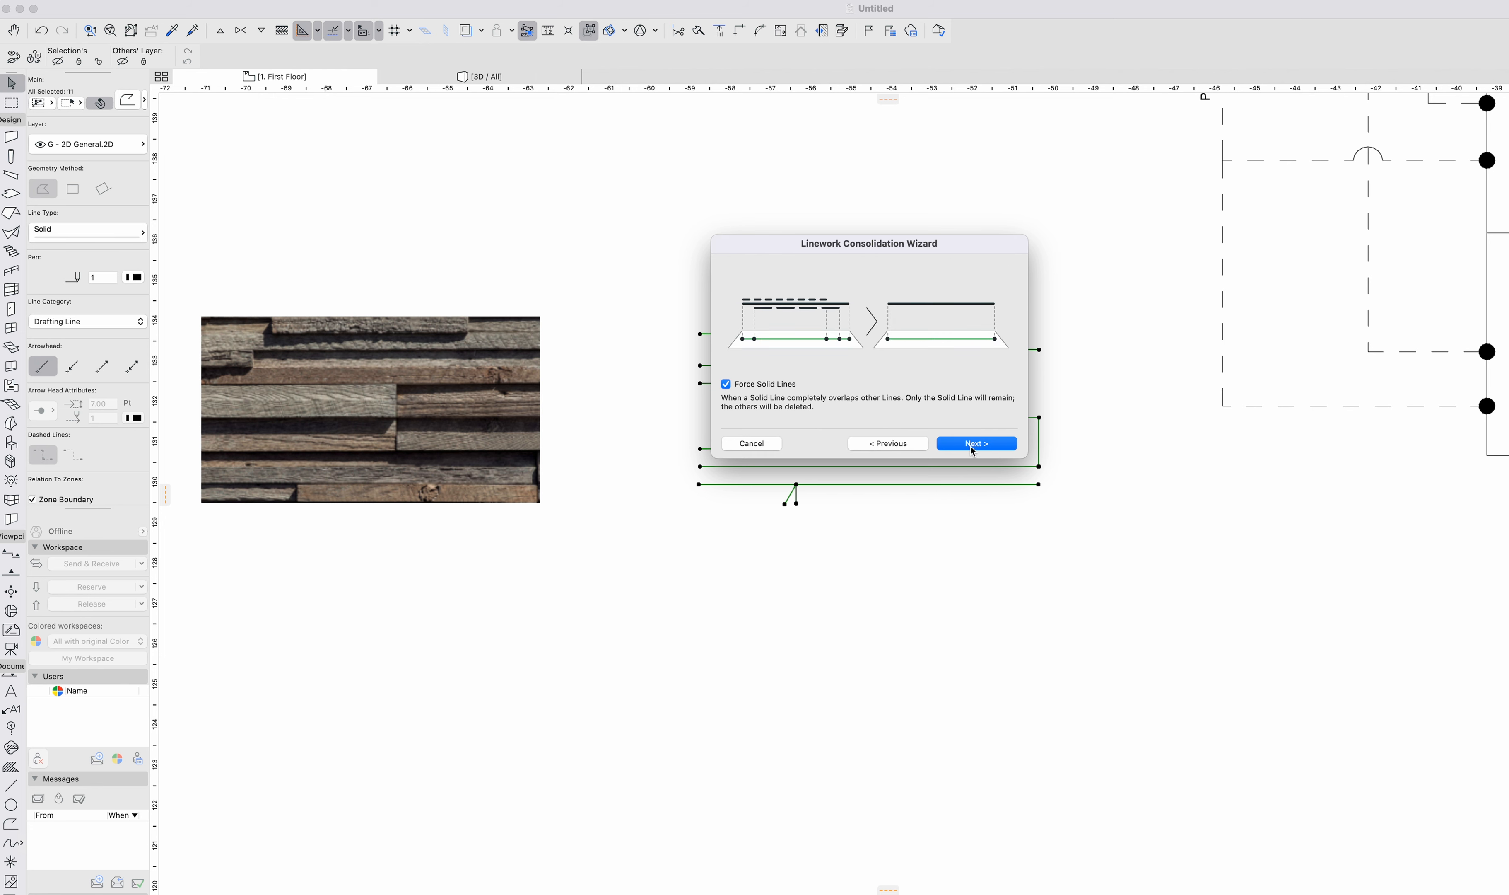
pyautogui.click(971, 446)
pyautogui.click(972, 448)
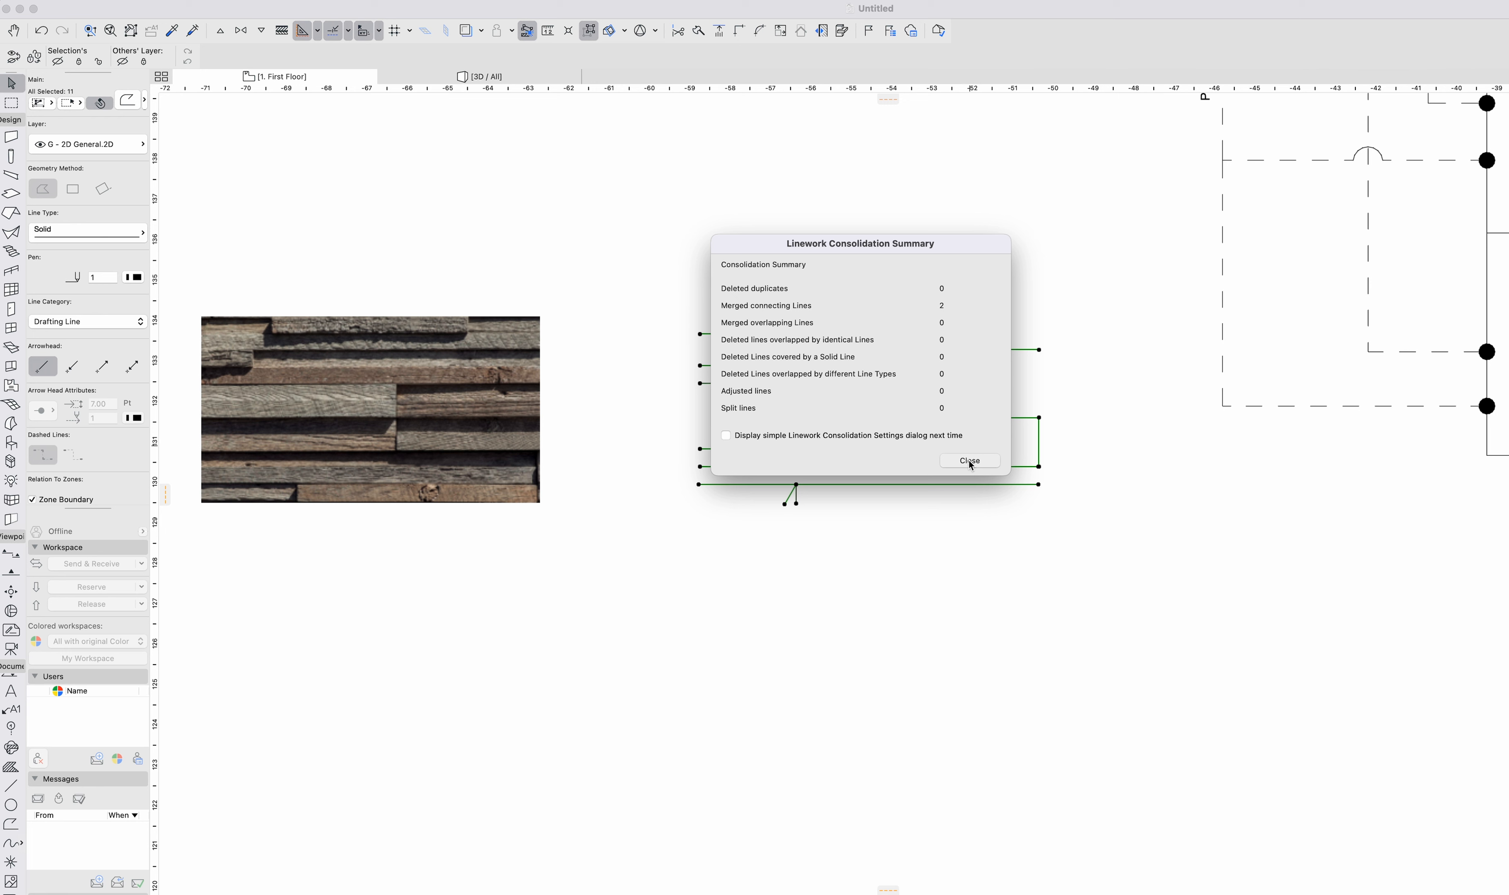
pyautogui.click(973, 460)
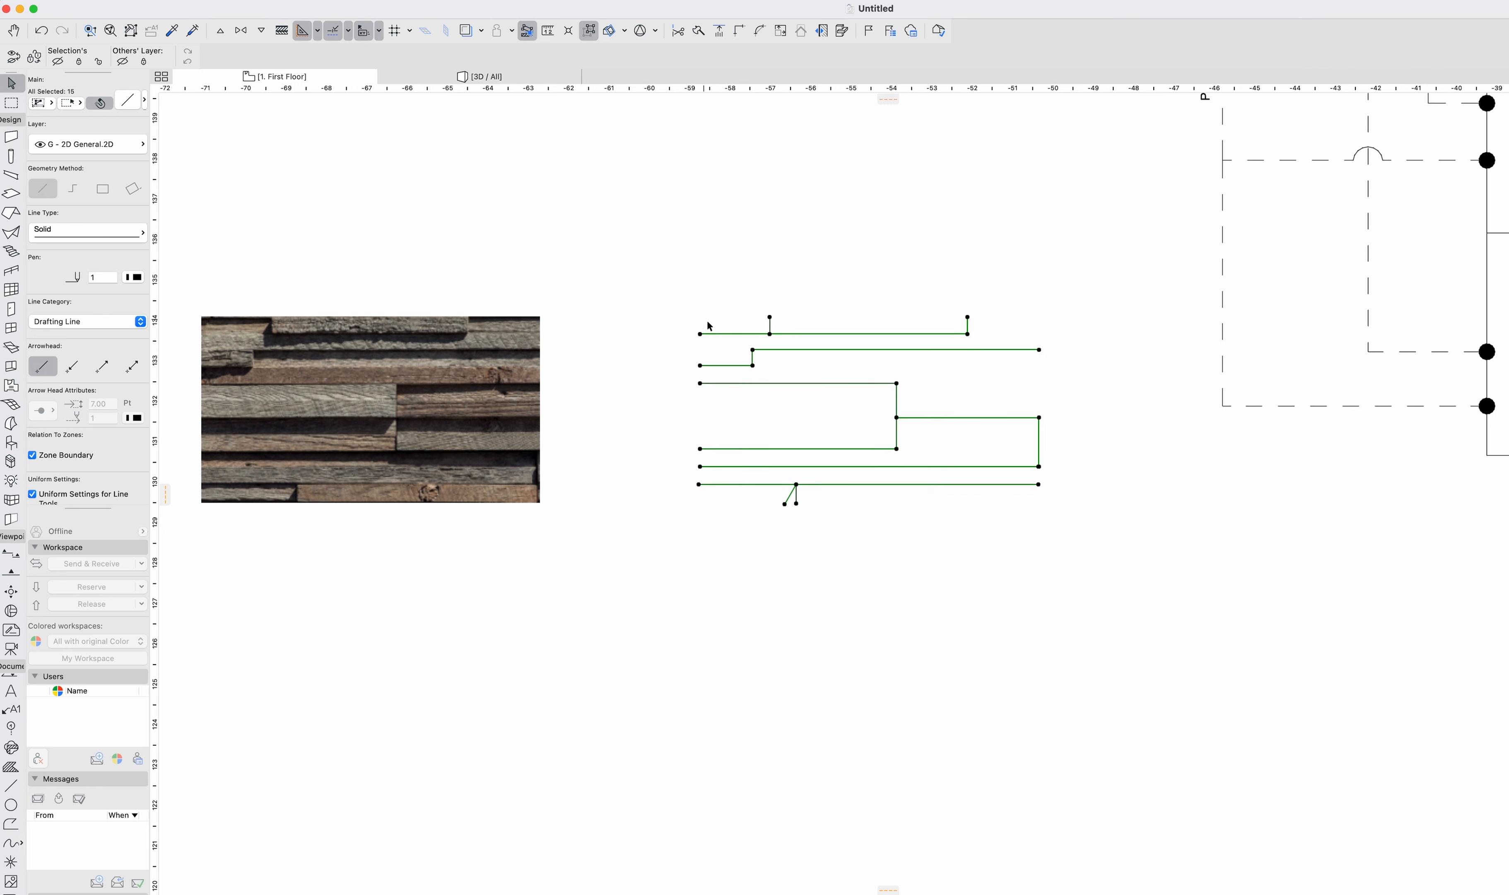
# Create a new symbol fill named eldarado stone 1 in the Other folder of the fills.
pyautogui.click(300, 2)
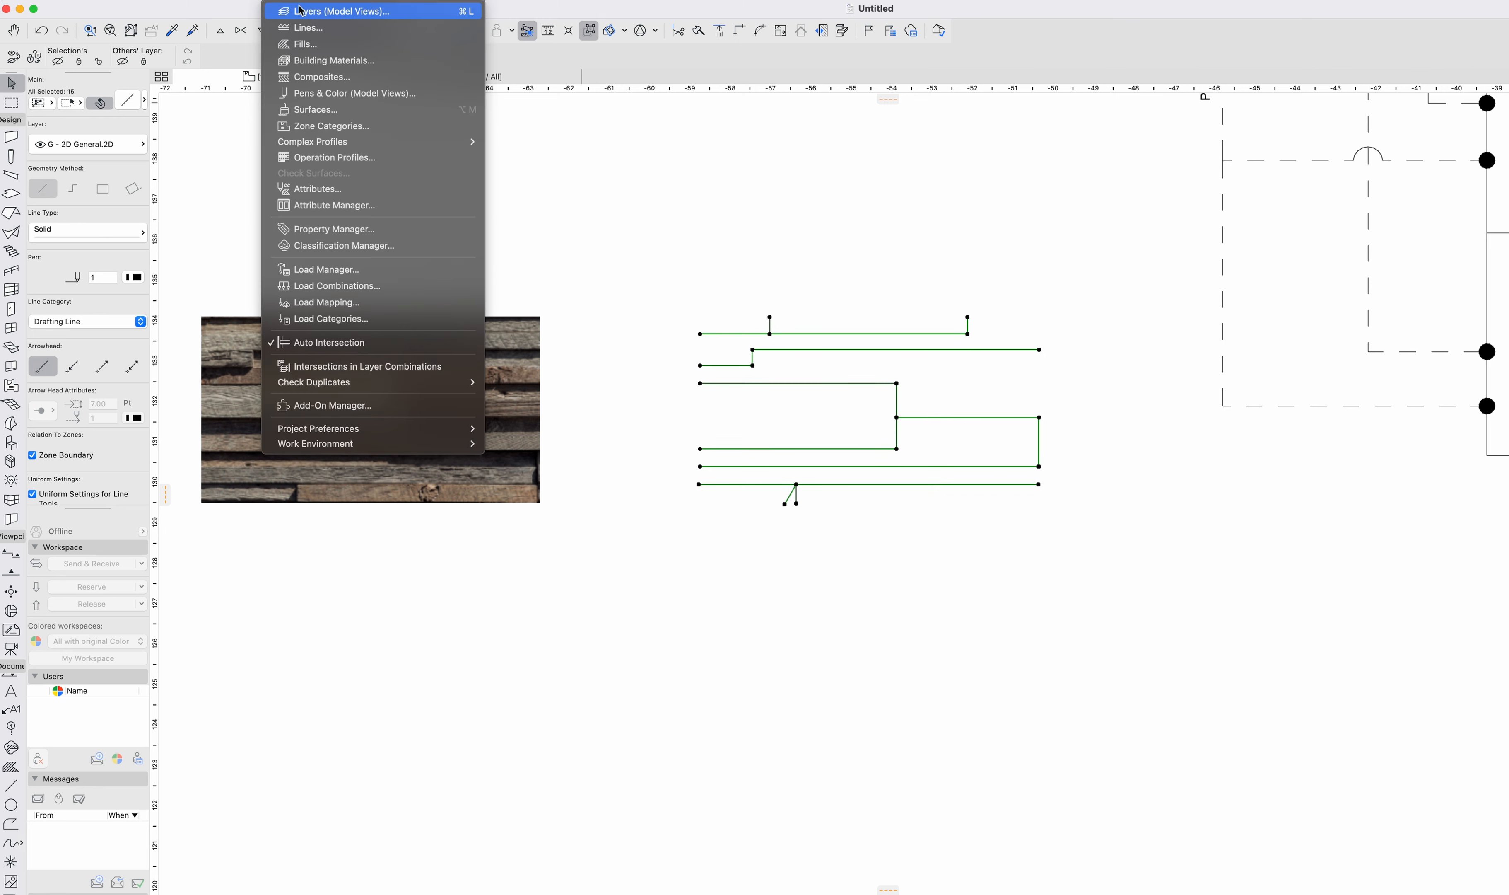
pyautogui.click(312, 51)
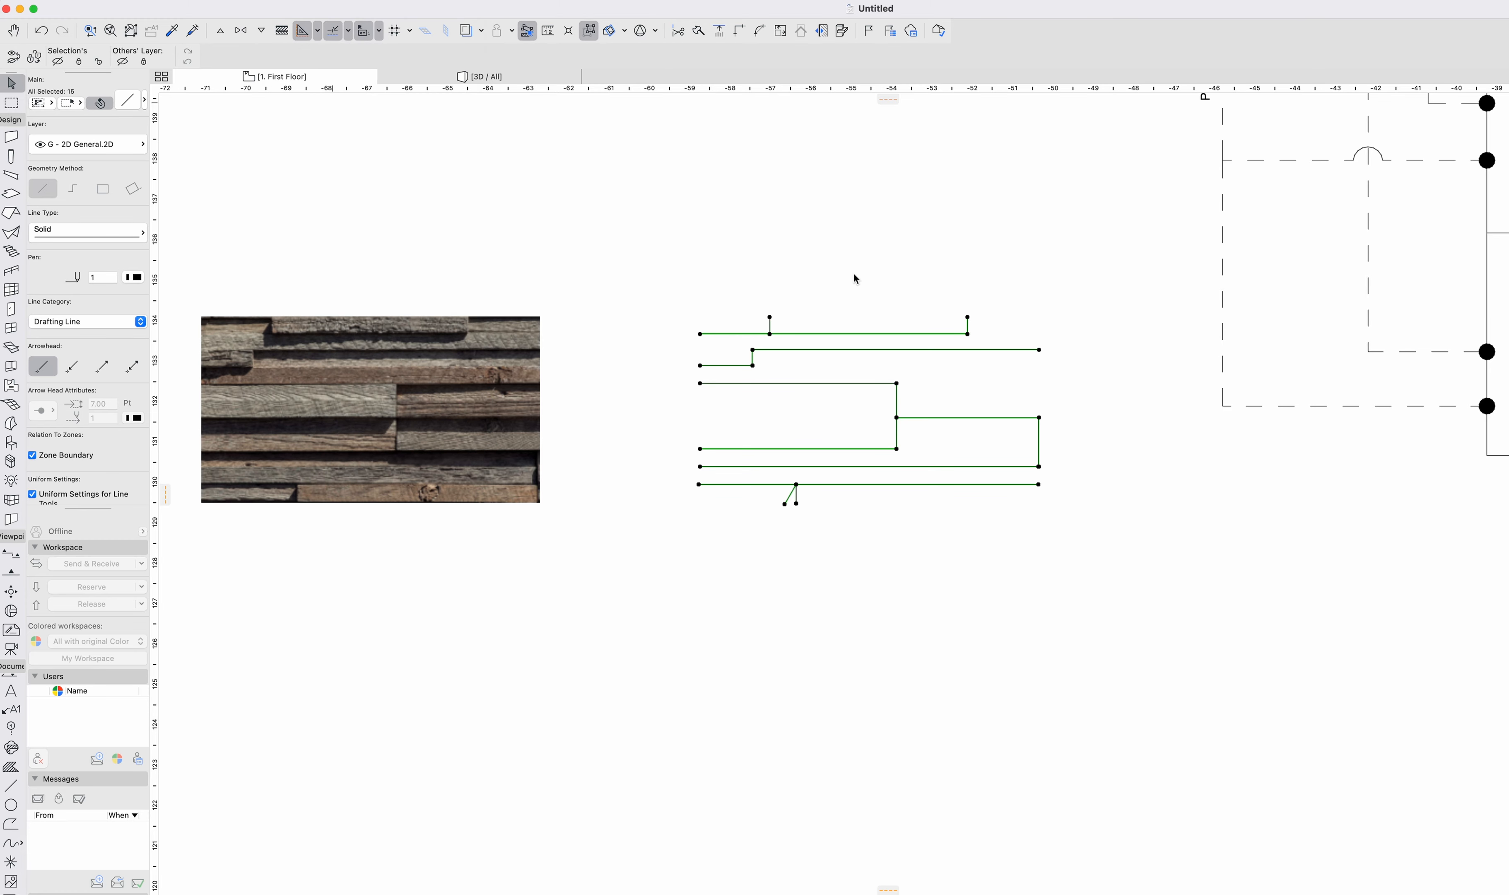
pyautogui.write('elda')
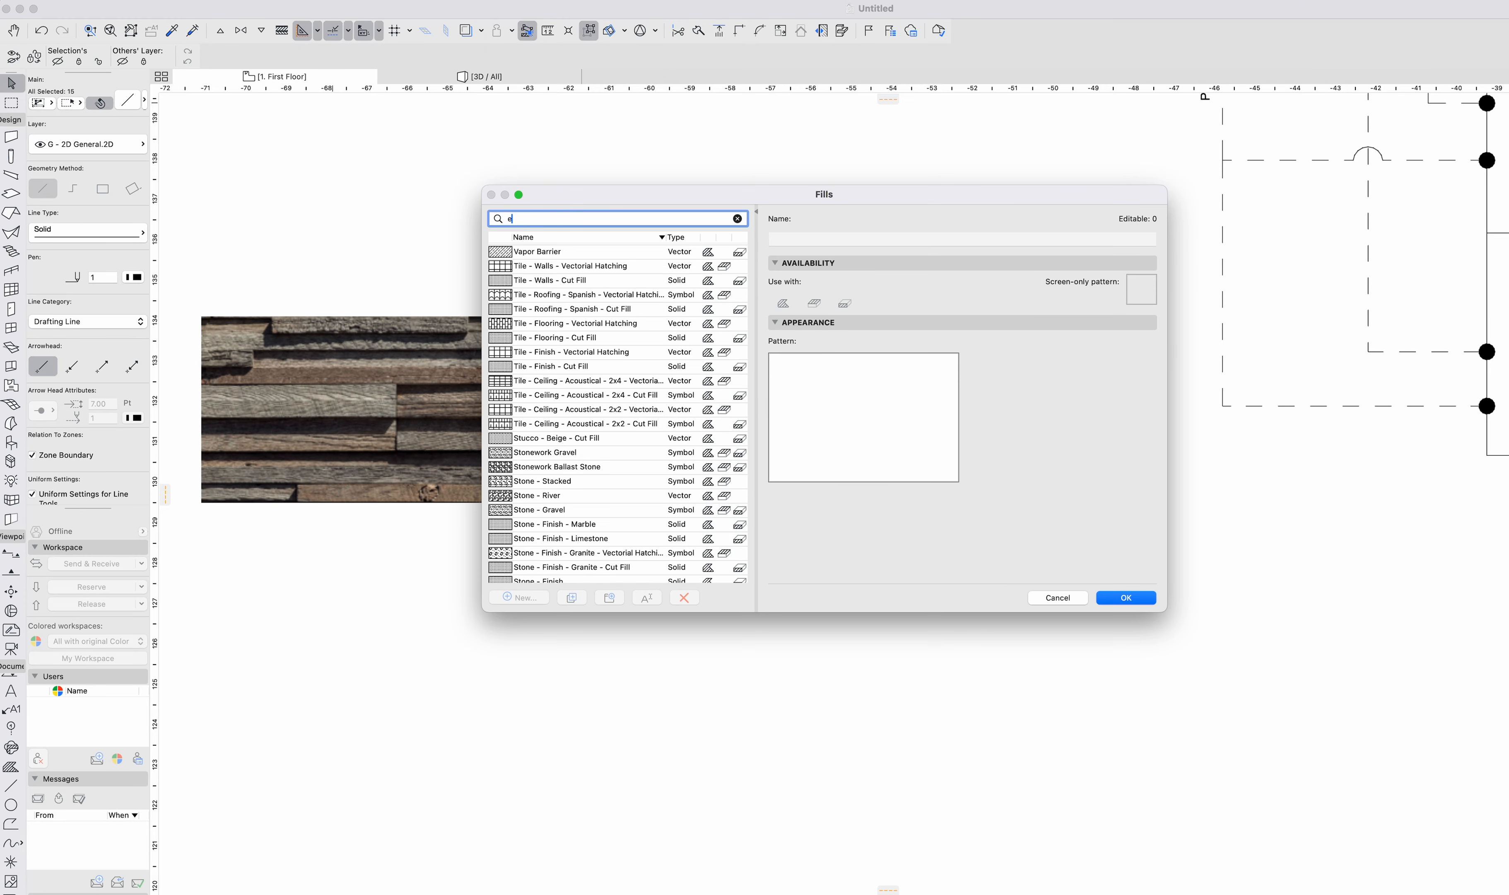
pyautogui.press('BackSpace')
pyautogui.press('BackSpace')
pyautogui.press('BackSpace')
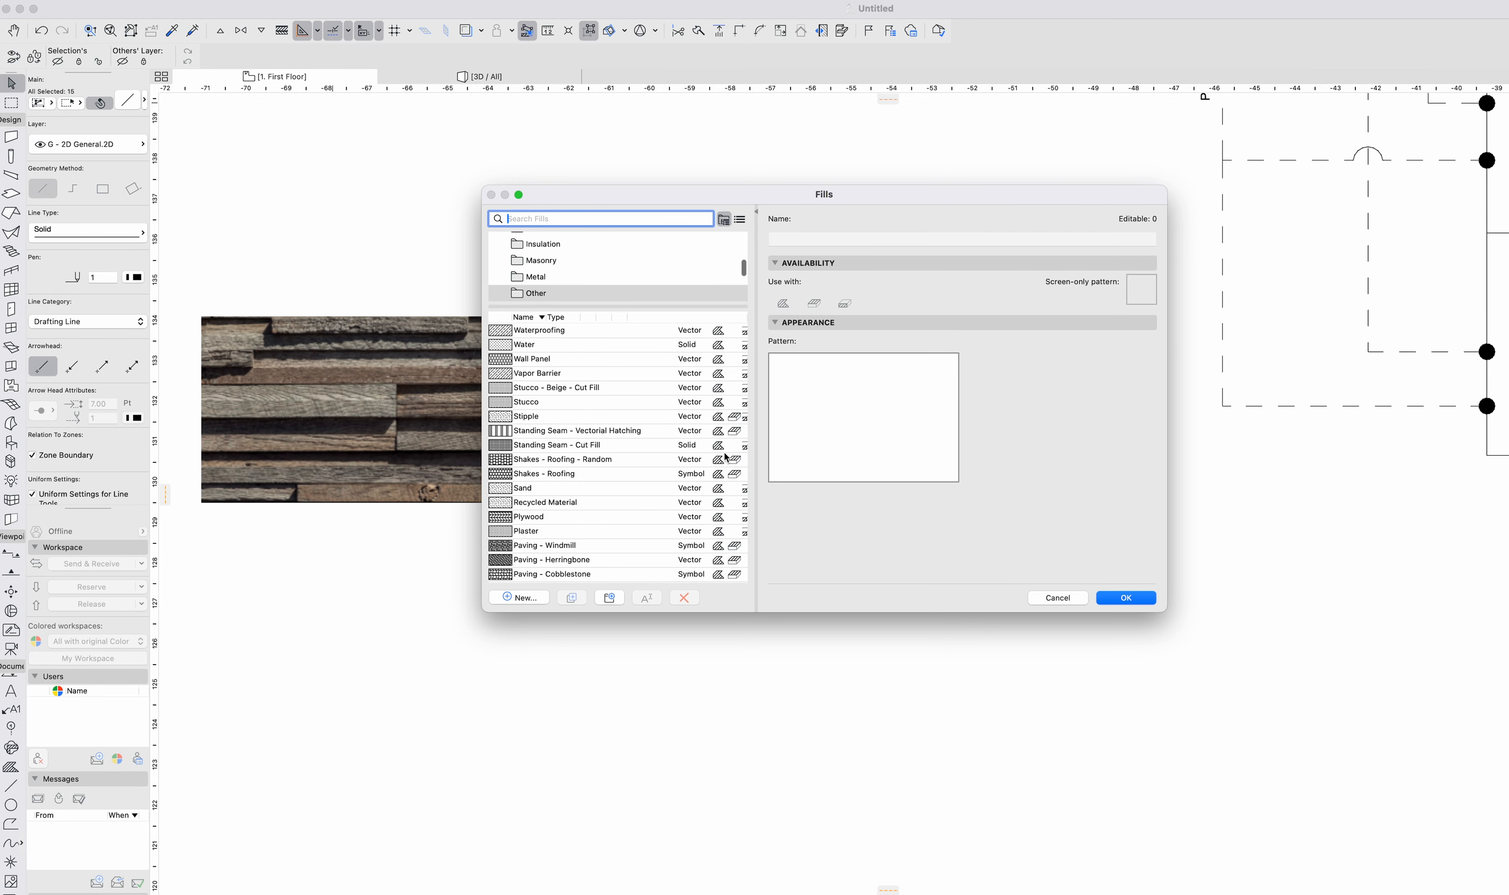
pyautogui.click(525, 597)
pyautogui.write('eldarado stone 1')
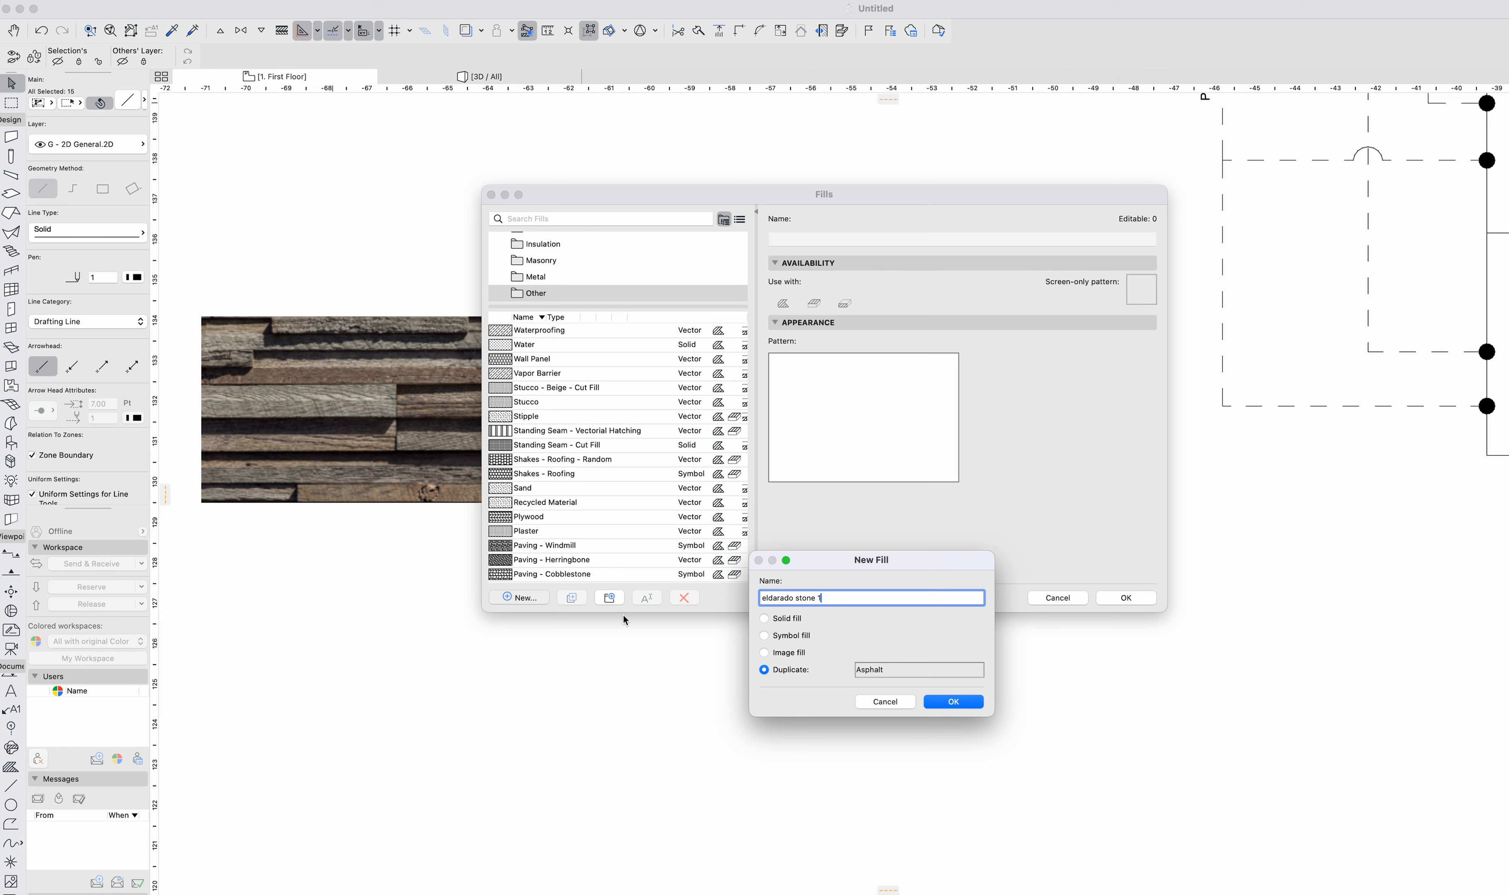
pyautogui.click(763, 635)
pyautogui.press('Return')
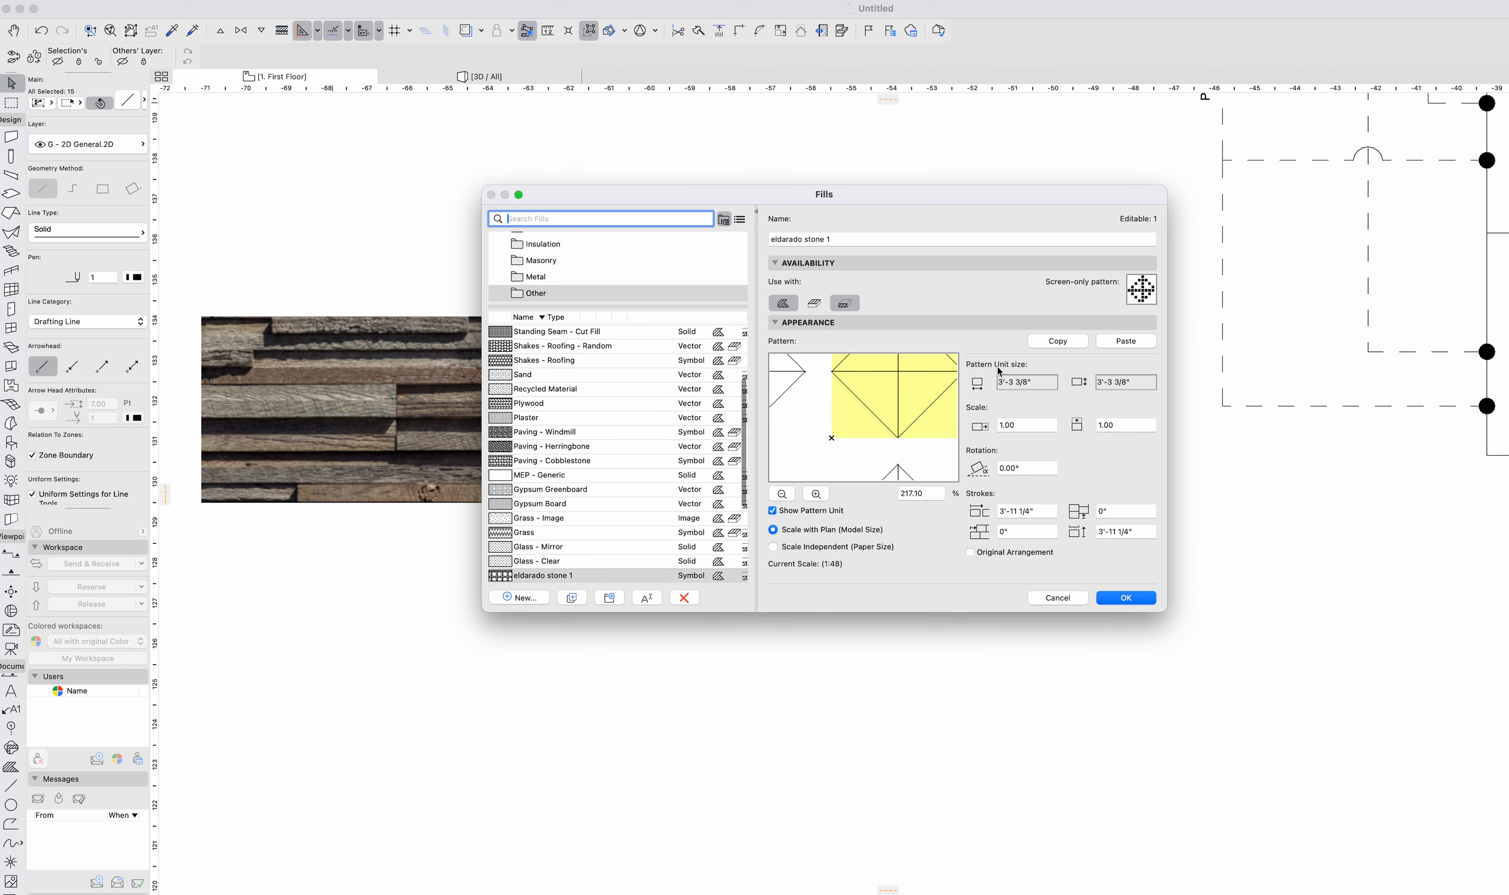
# Paste the traced linework as the pattern of the eldarado stone 1 fill and redraw its screen-only pattern.
pyautogui.click(1136, 341)
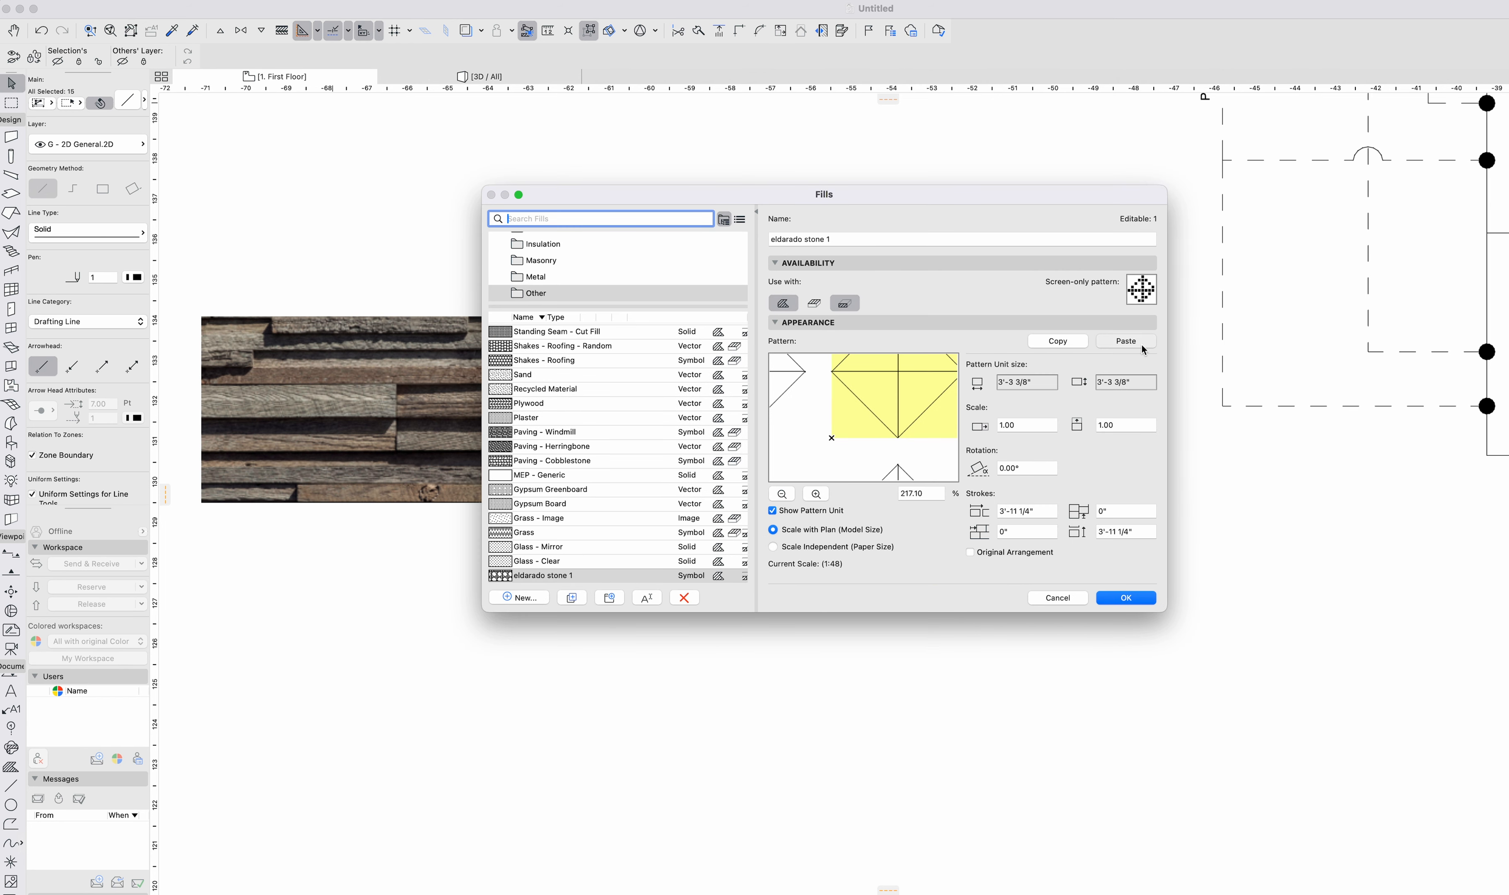
pyautogui.click(782, 494)
pyautogui.click(782, 494)
pyautogui.click(782, 494)
pyautogui.click(782, 494)
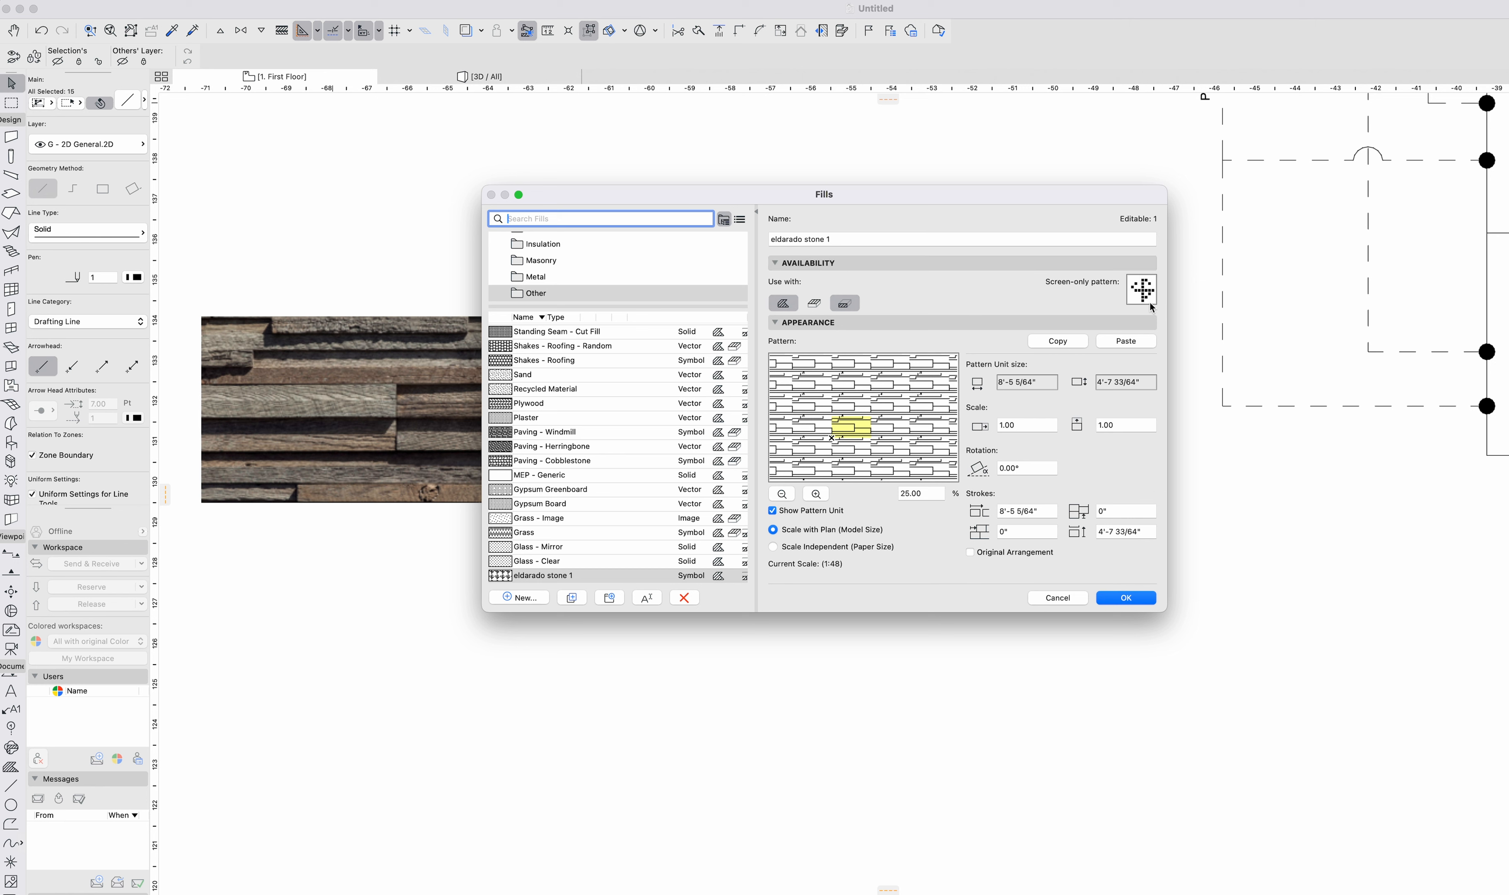
pyautogui.moveTo(1142, 299)
pyautogui.mouseDown()
pyautogui.moveTo(1147, 282)
pyautogui.moveTo(1158, 303)
pyautogui.mouseUp()
pyautogui.press('Return')
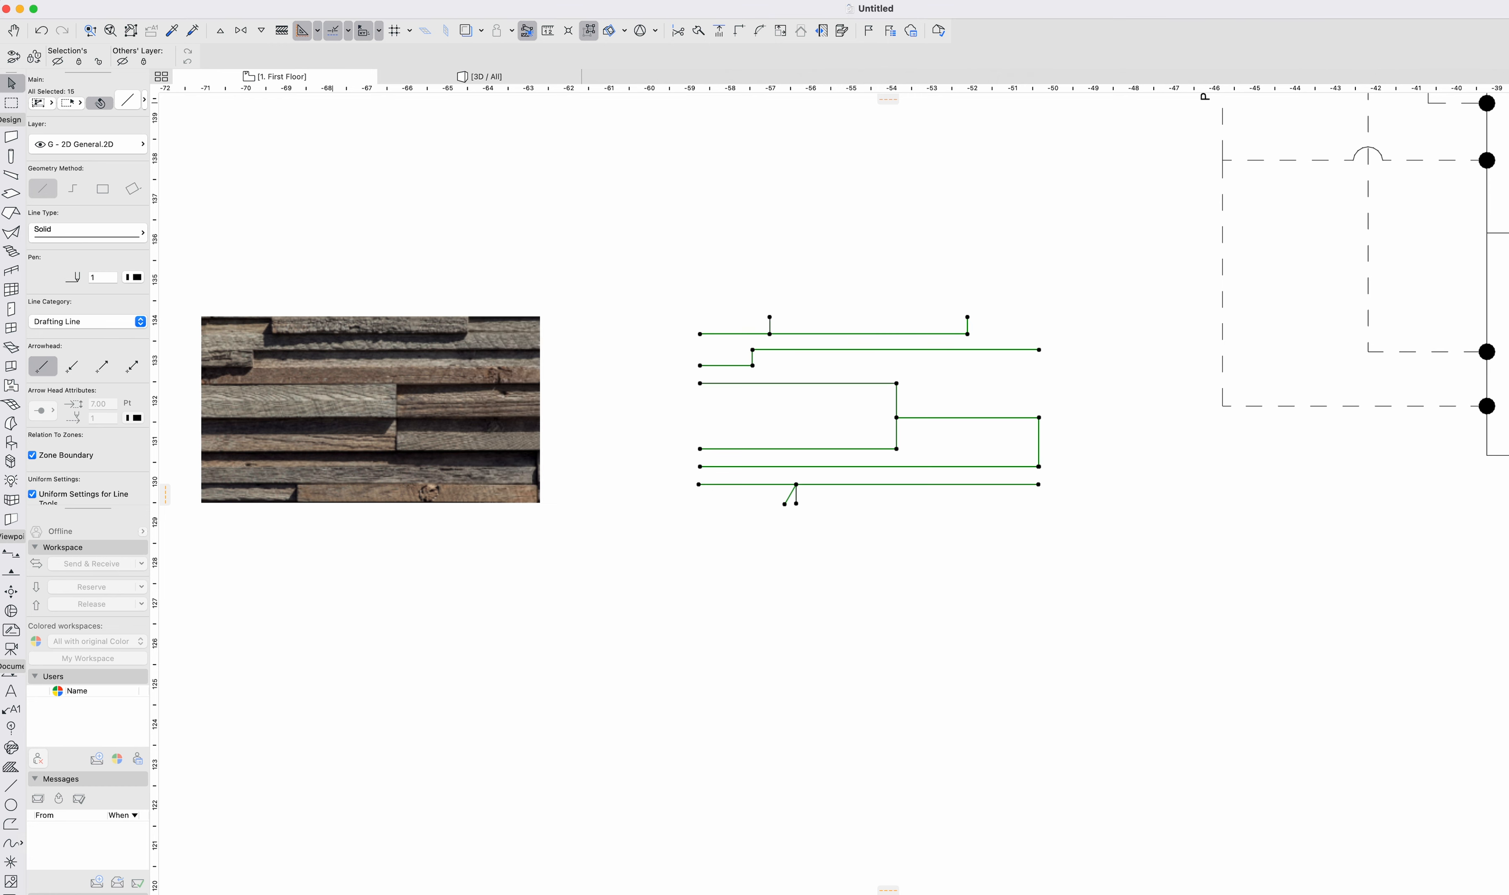
# Make the eldarado stone 1 fill available for cover fills and turn off its use as a cut fill.
pyautogui.scroll(-2, 867, 531)
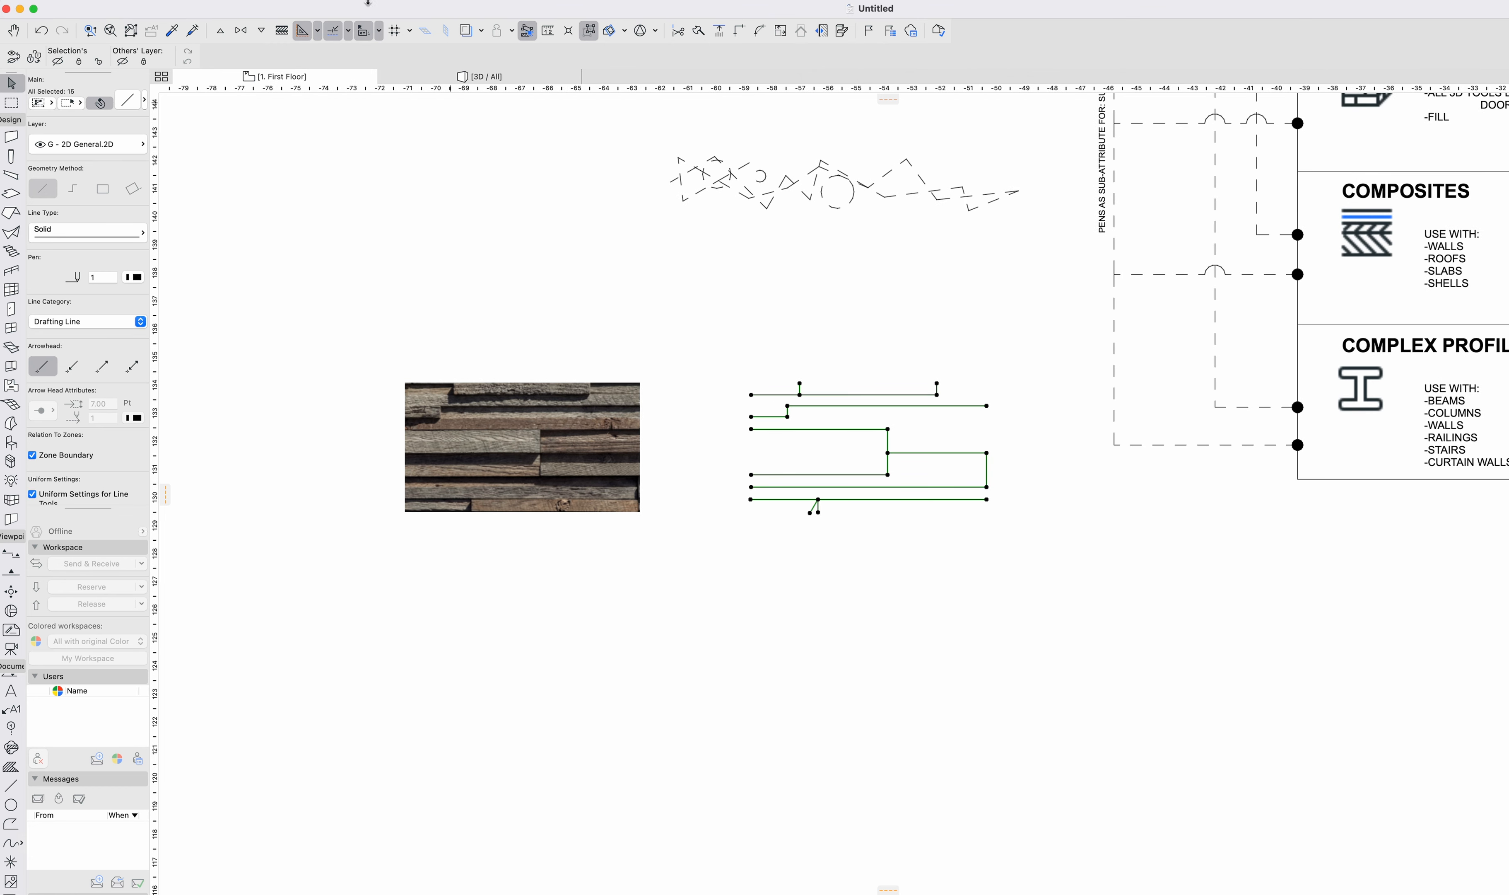
pyautogui.click(284, 0)
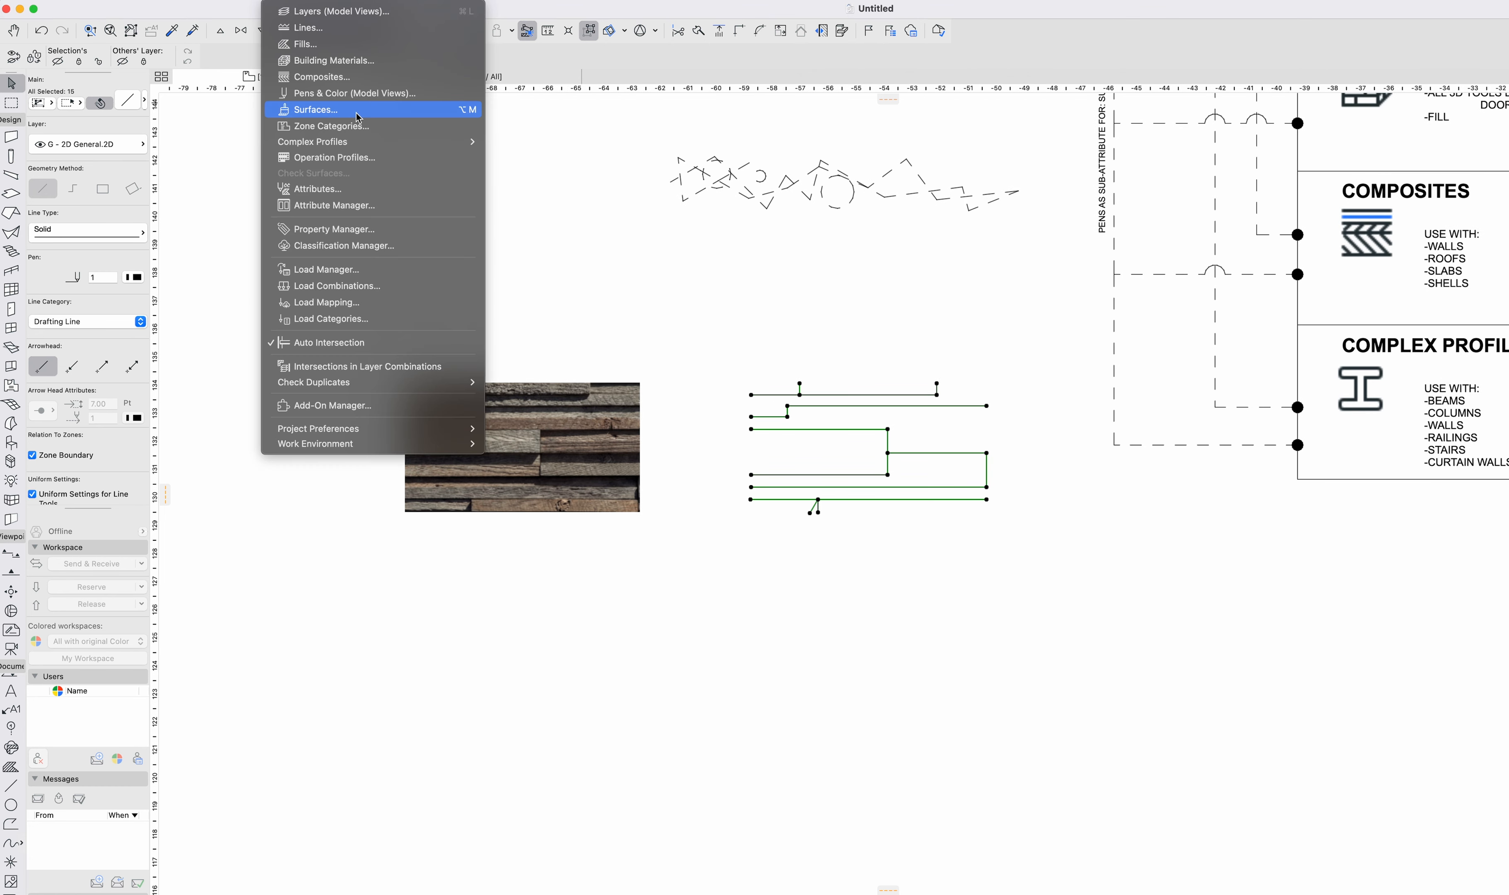
pyautogui.click(340, 45)
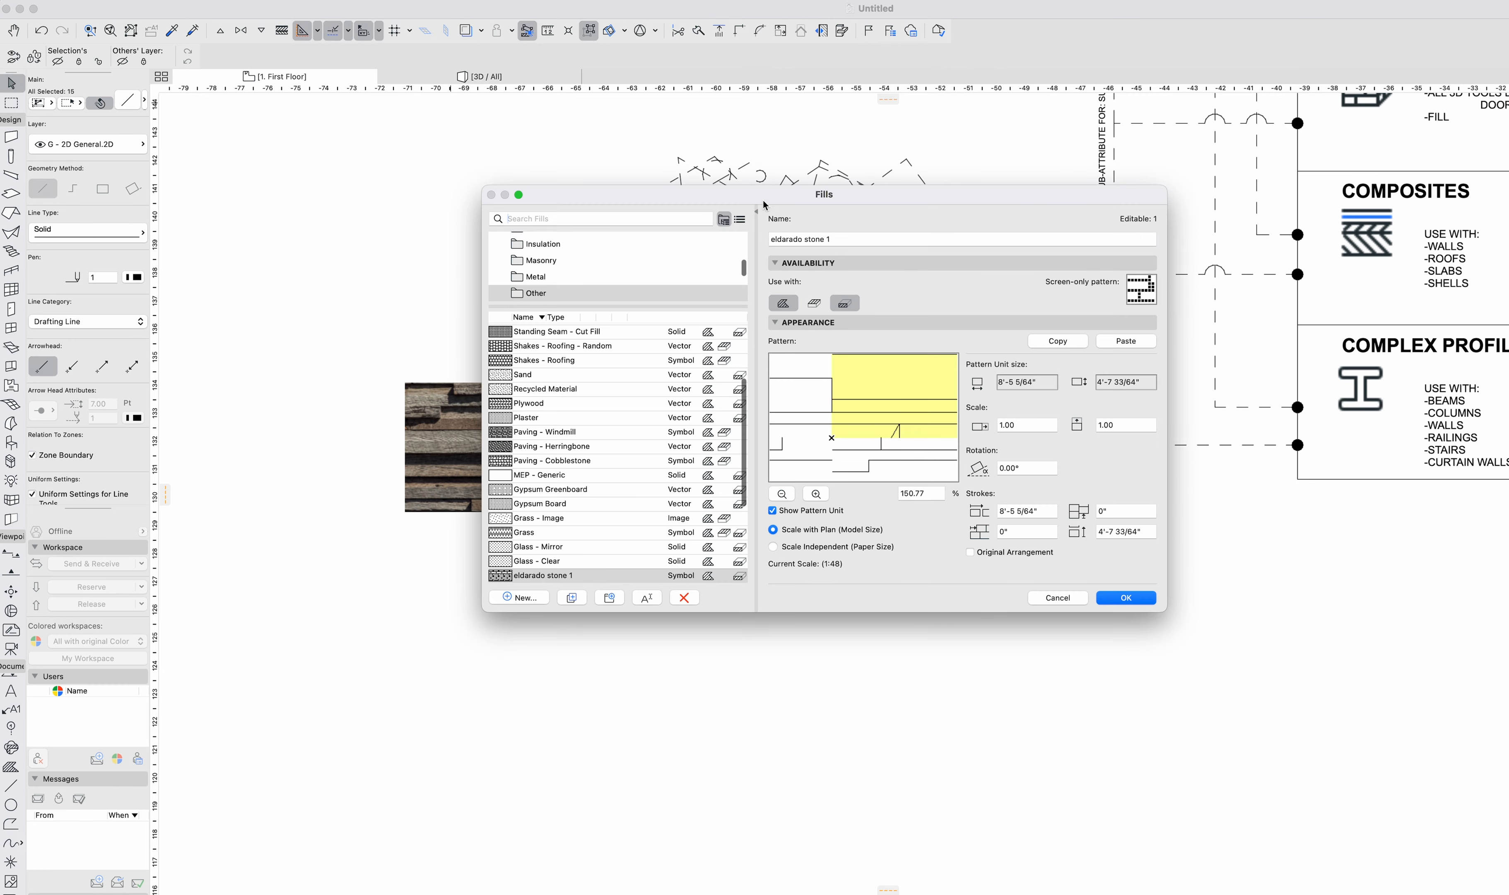
pyautogui.click(814, 305)
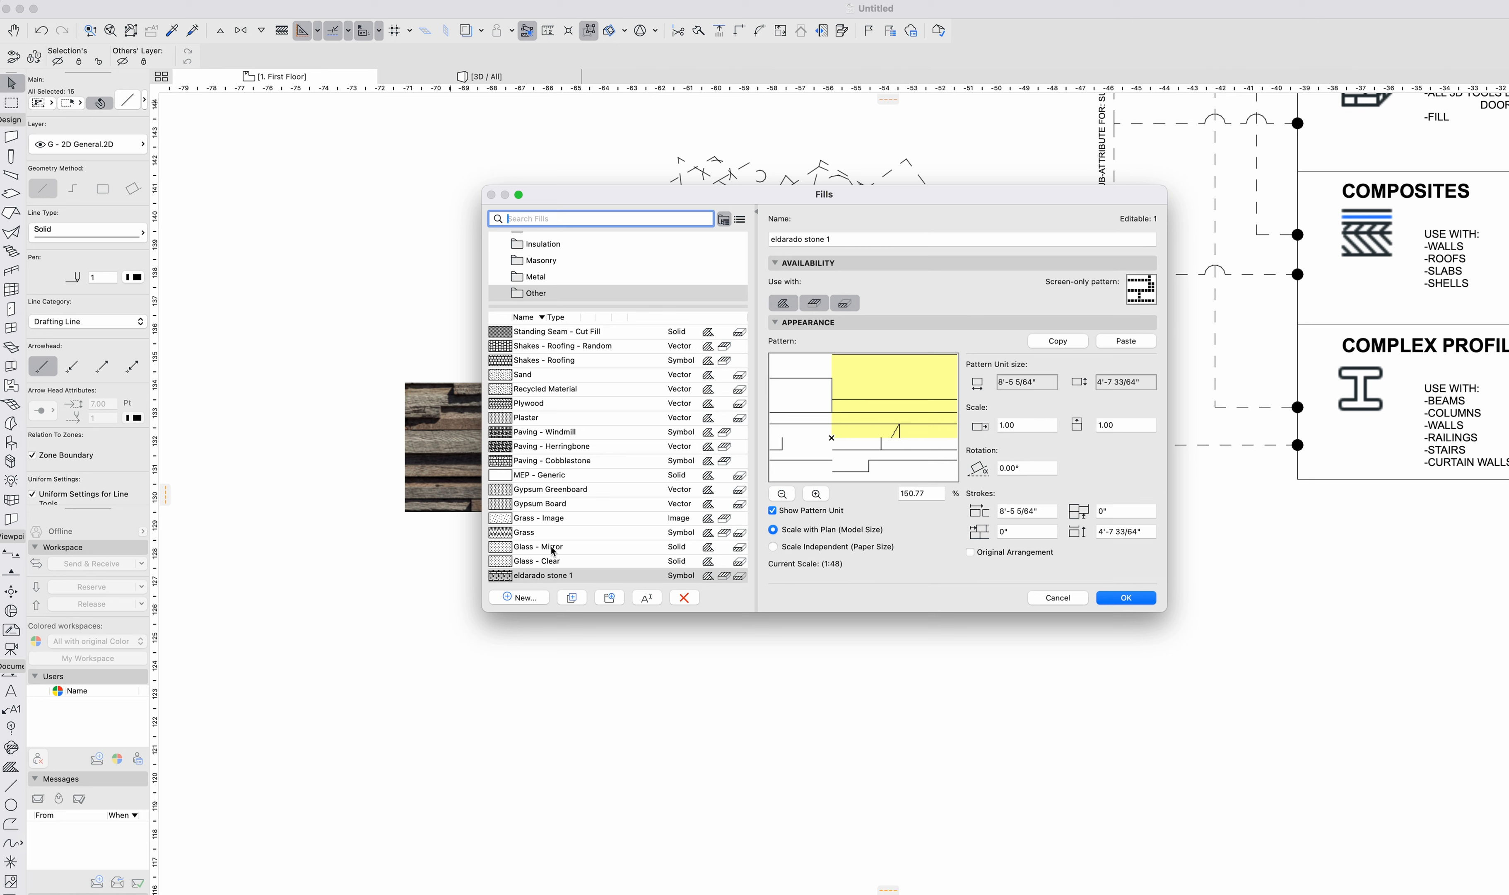
pyautogui.click(849, 304)
pyautogui.click(1131, 599)
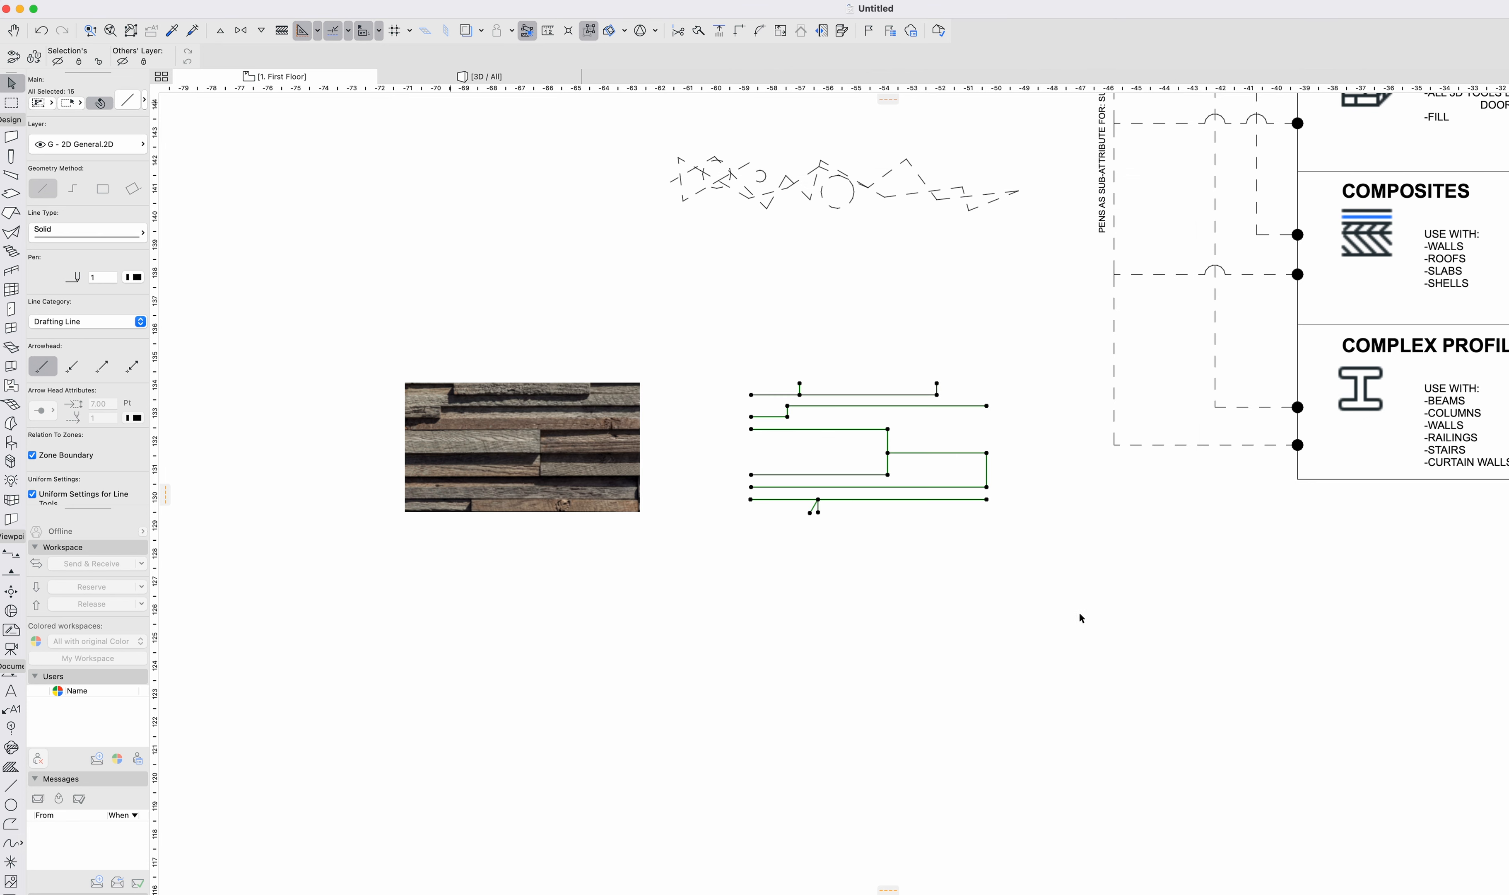
# Deselect the linework, activate the Fill tool and search the building material fills for "eld".
pyautogui.click(380, 604)
pyautogui.click(11, 766)
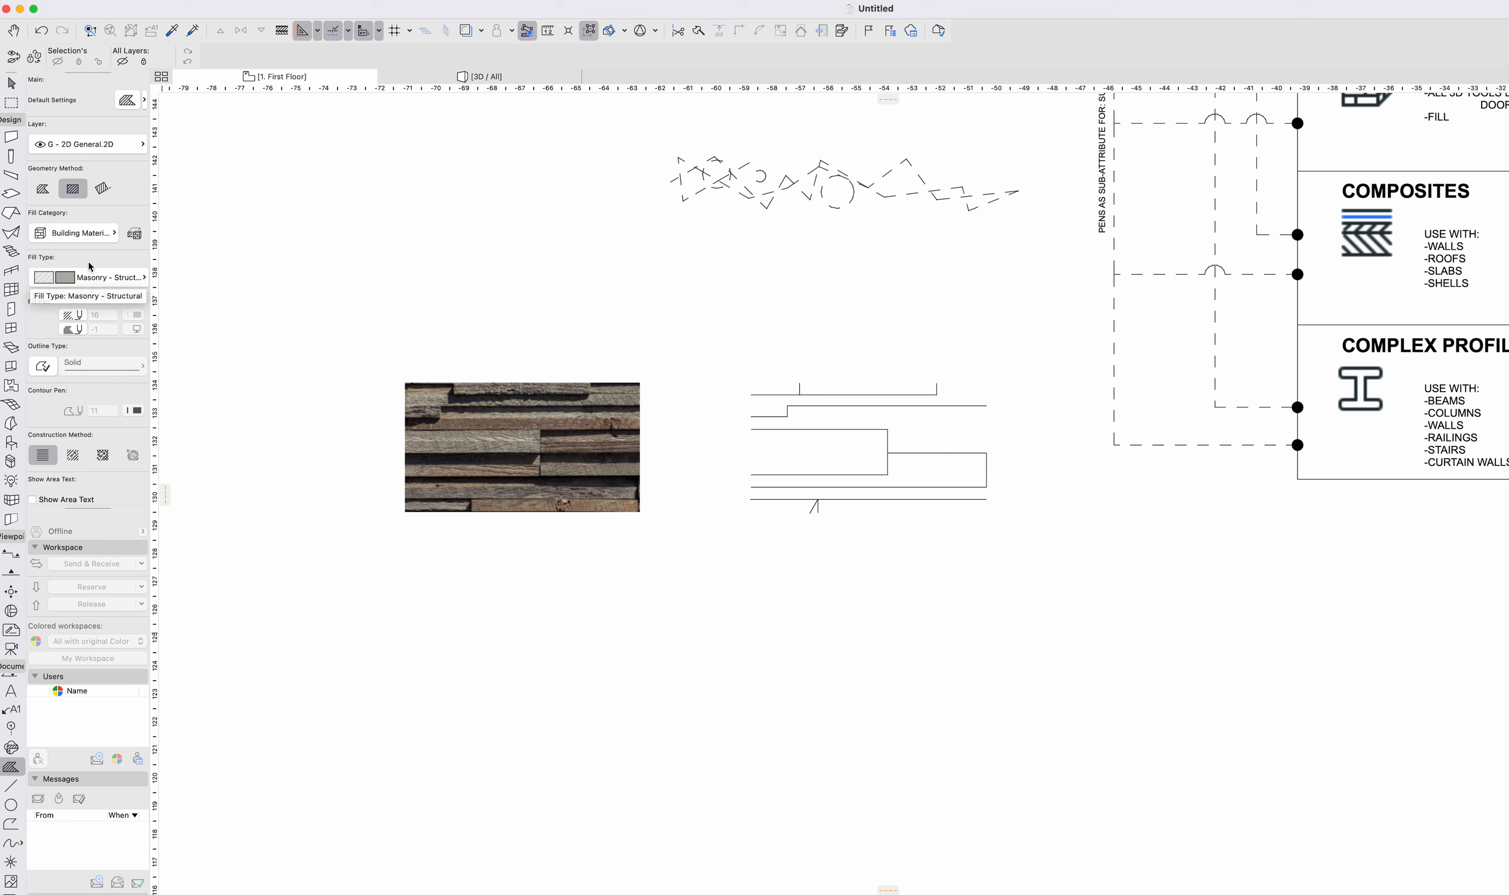
pyautogui.click(95, 279)
pyautogui.write('eld')
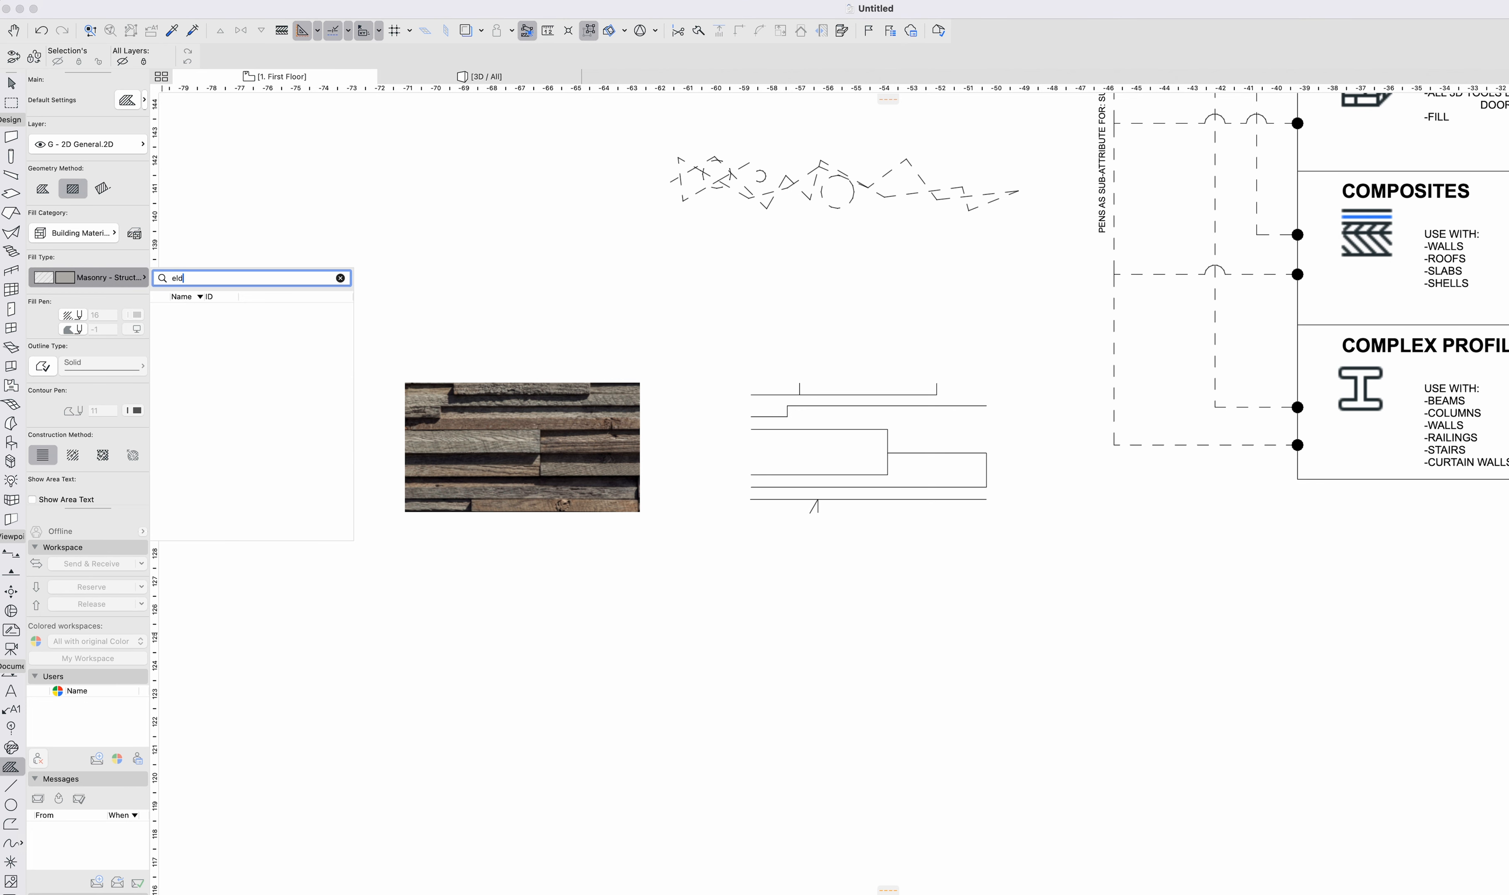
# Search for the eldarado fill under the Cut Fill category and under the Cover Fill category.
pyautogui.click(67, 233)
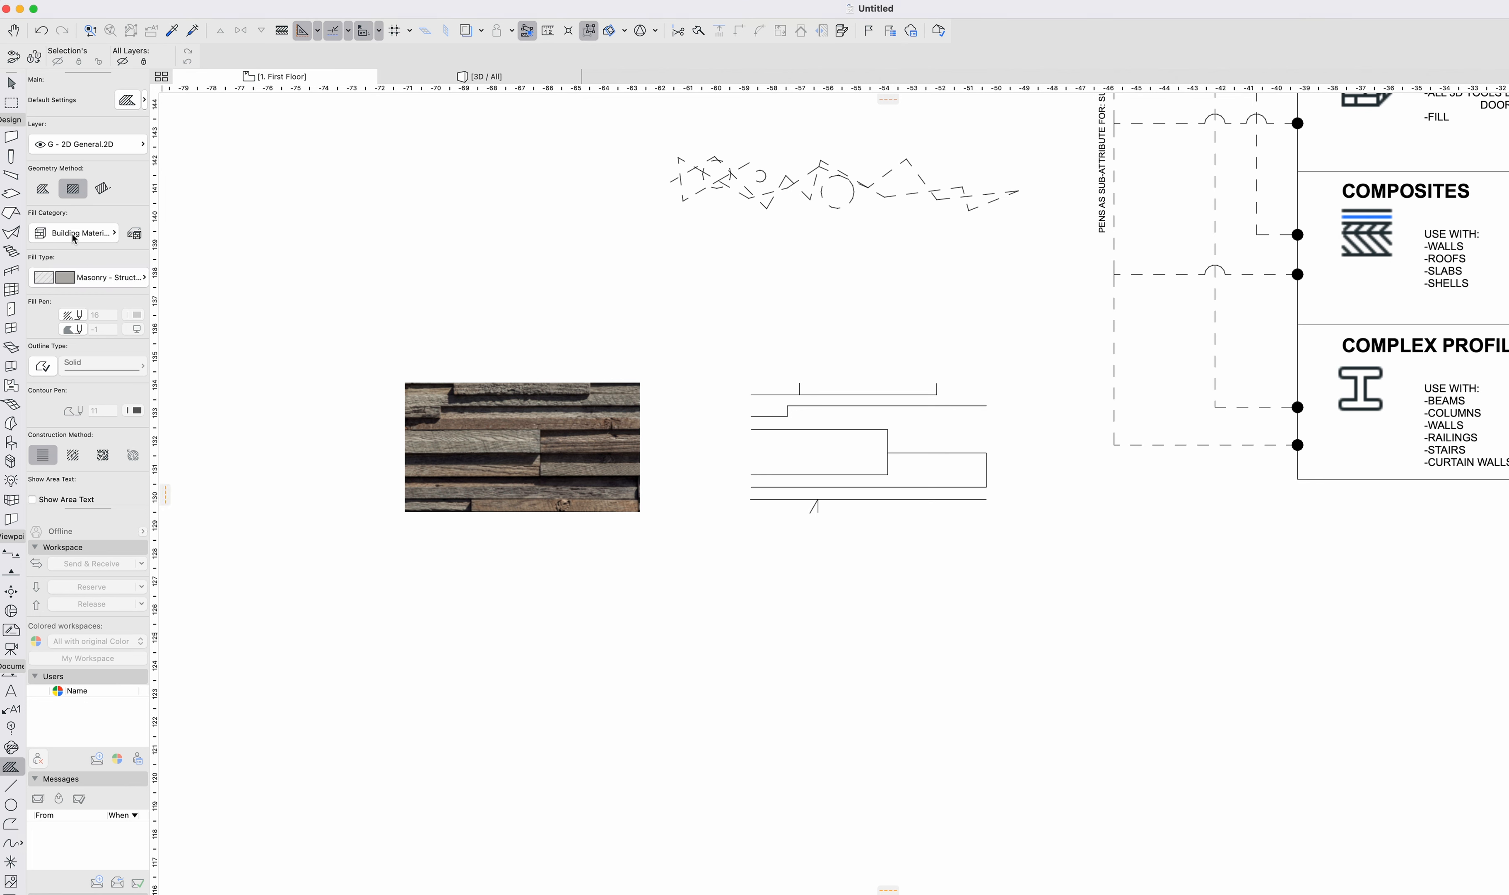
pyautogui.click(73, 232)
pyautogui.click(194, 264)
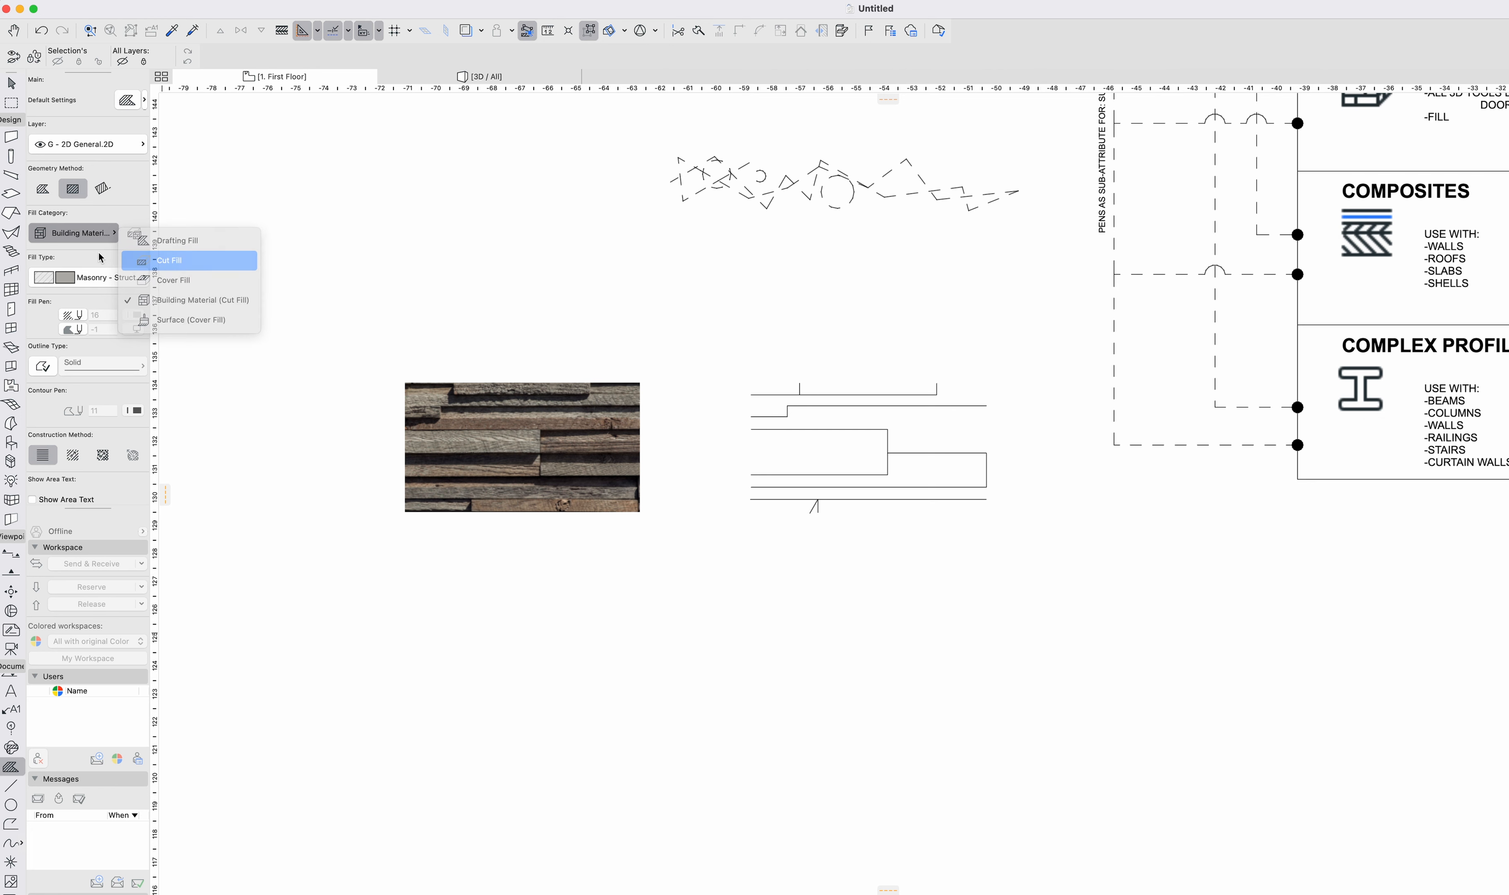
pyautogui.click(101, 283)
pyautogui.write('eld')
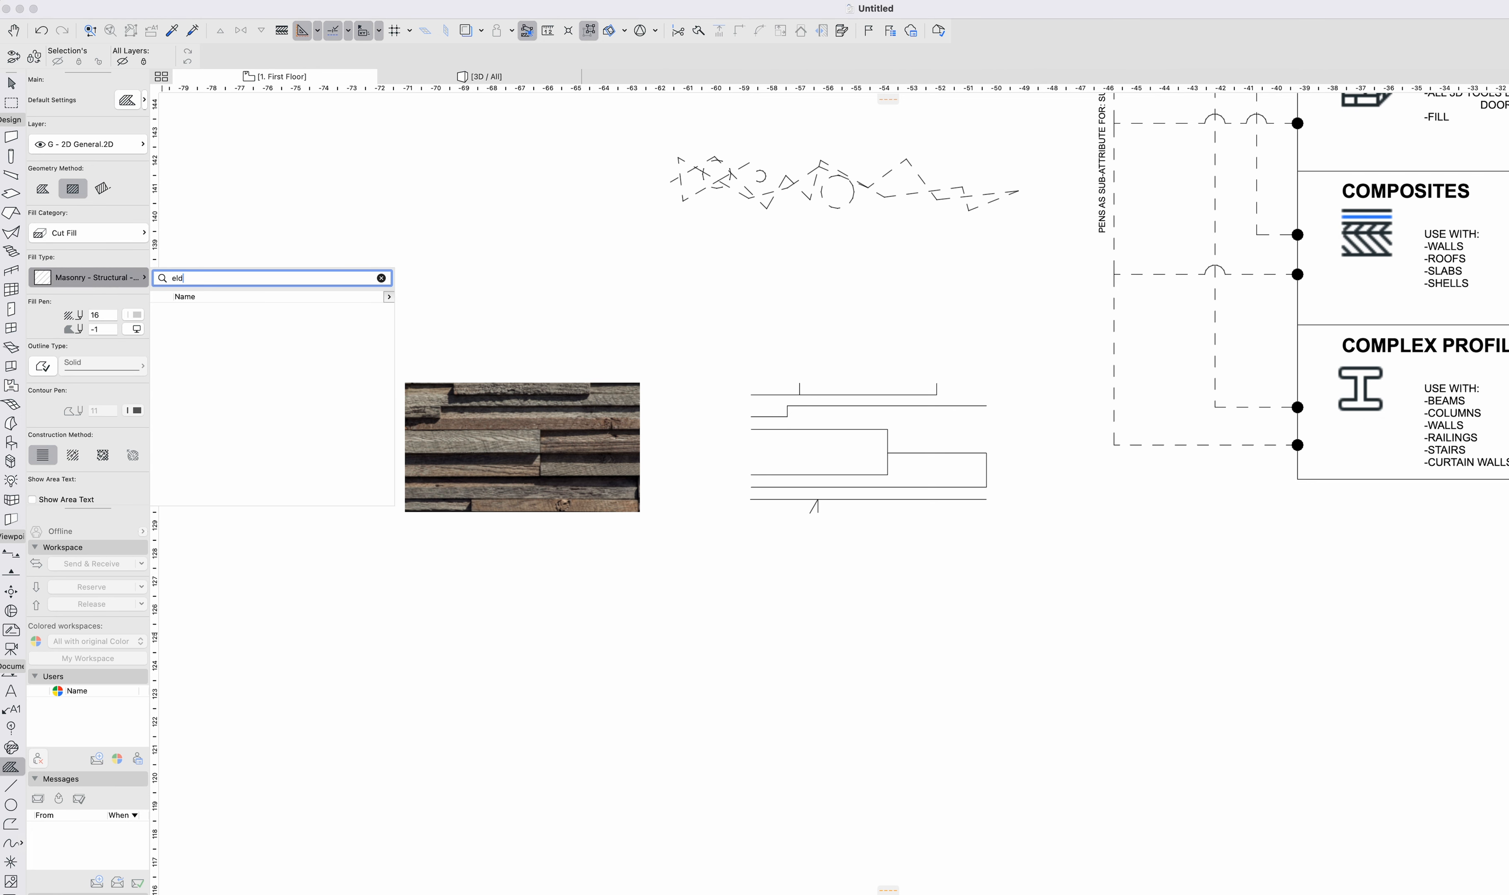
pyautogui.click(84, 237)
pyautogui.click(191, 280)
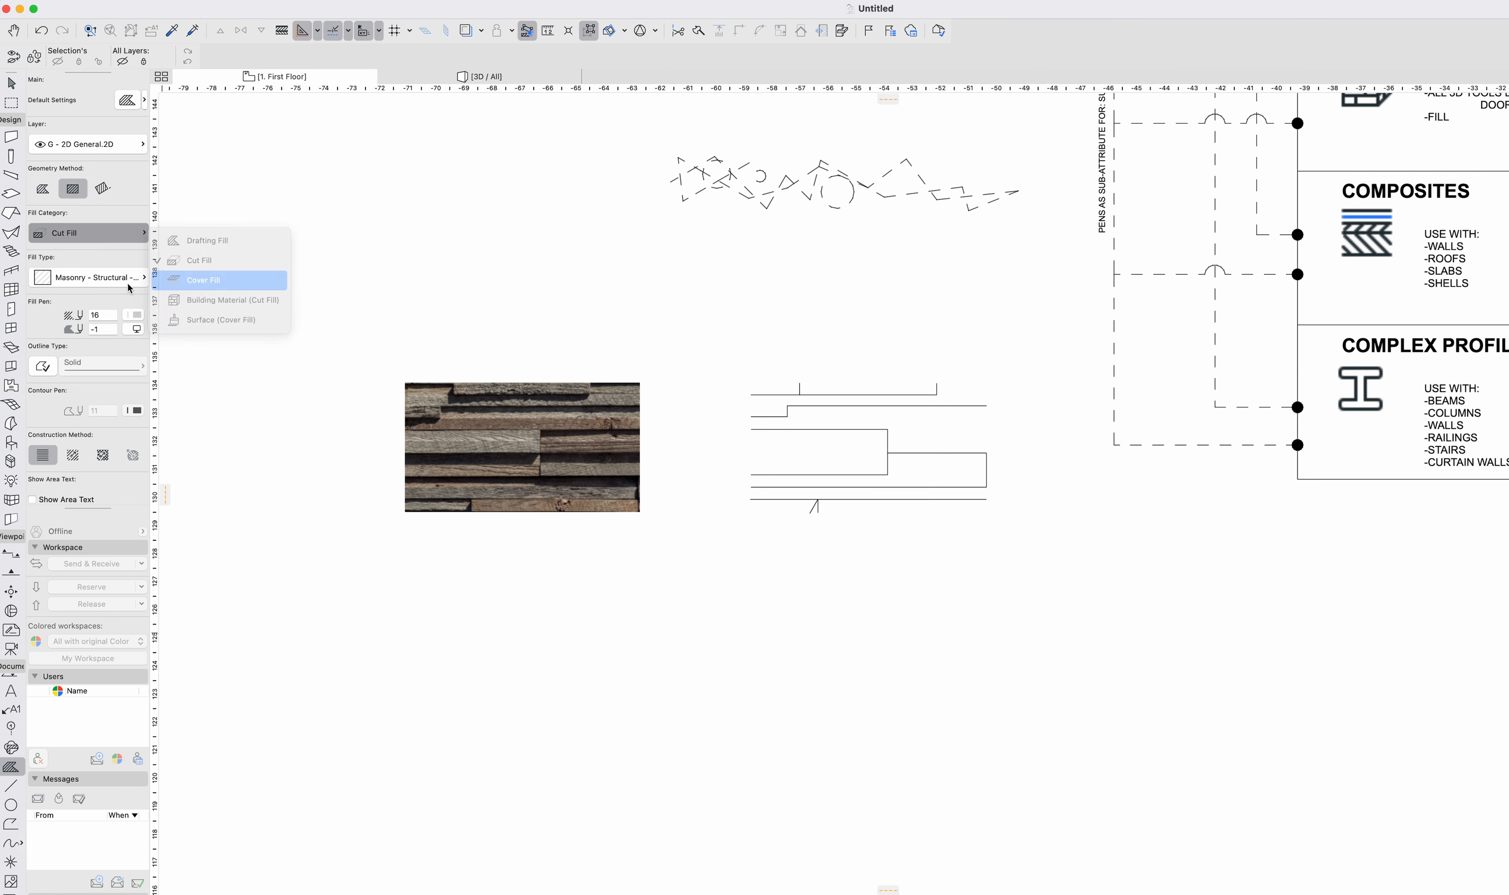
pyautogui.click(114, 284)
pyautogui.write('elda')
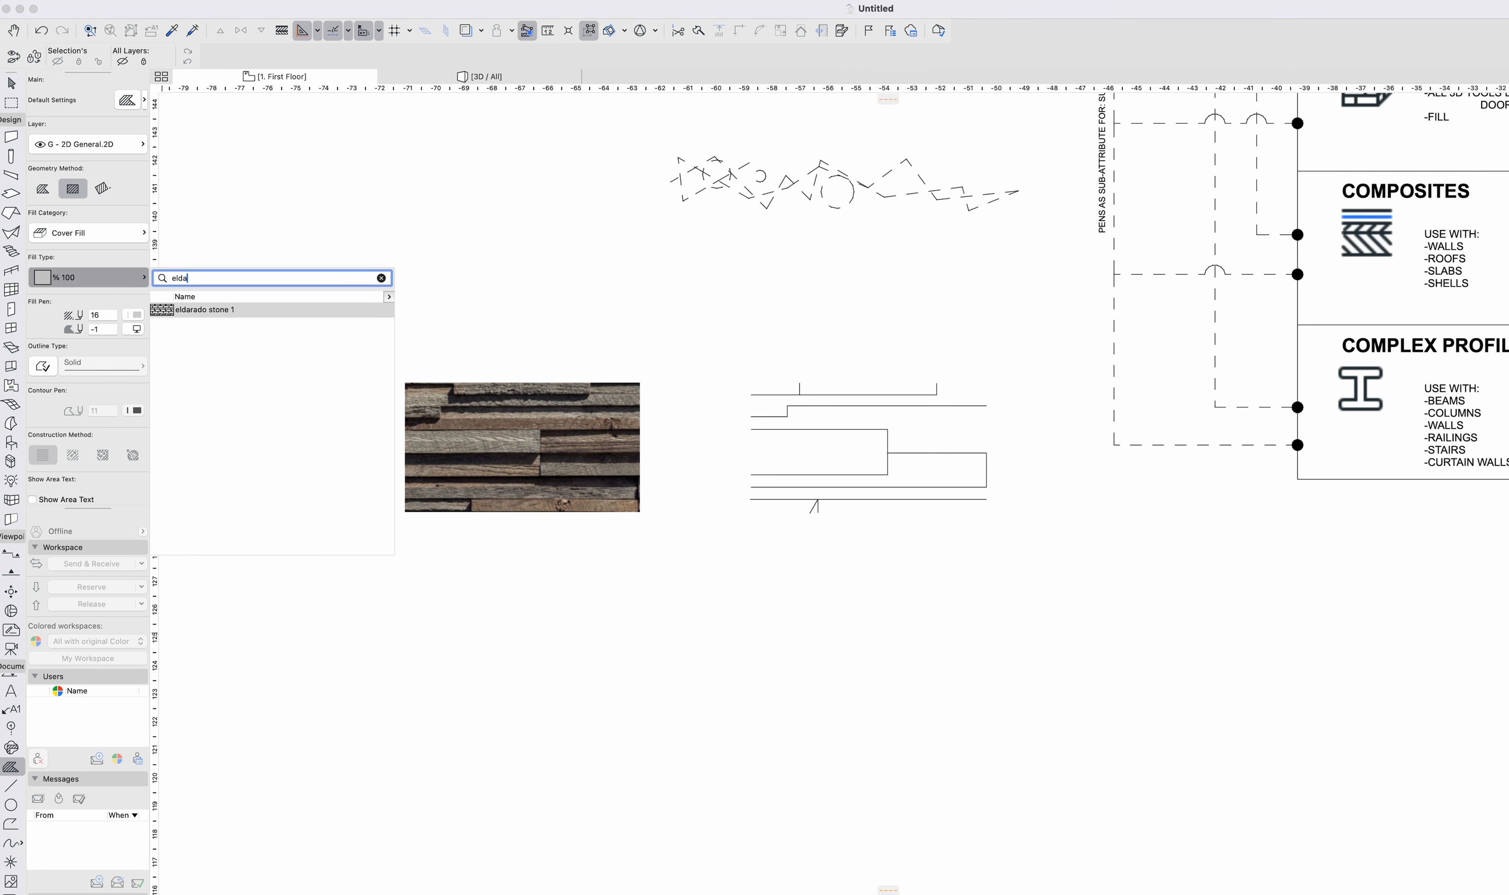
# Set the fill category to Drafting Fill and choose eldarado stone 1 as the fill type.
pyautogui.click(84, 237)
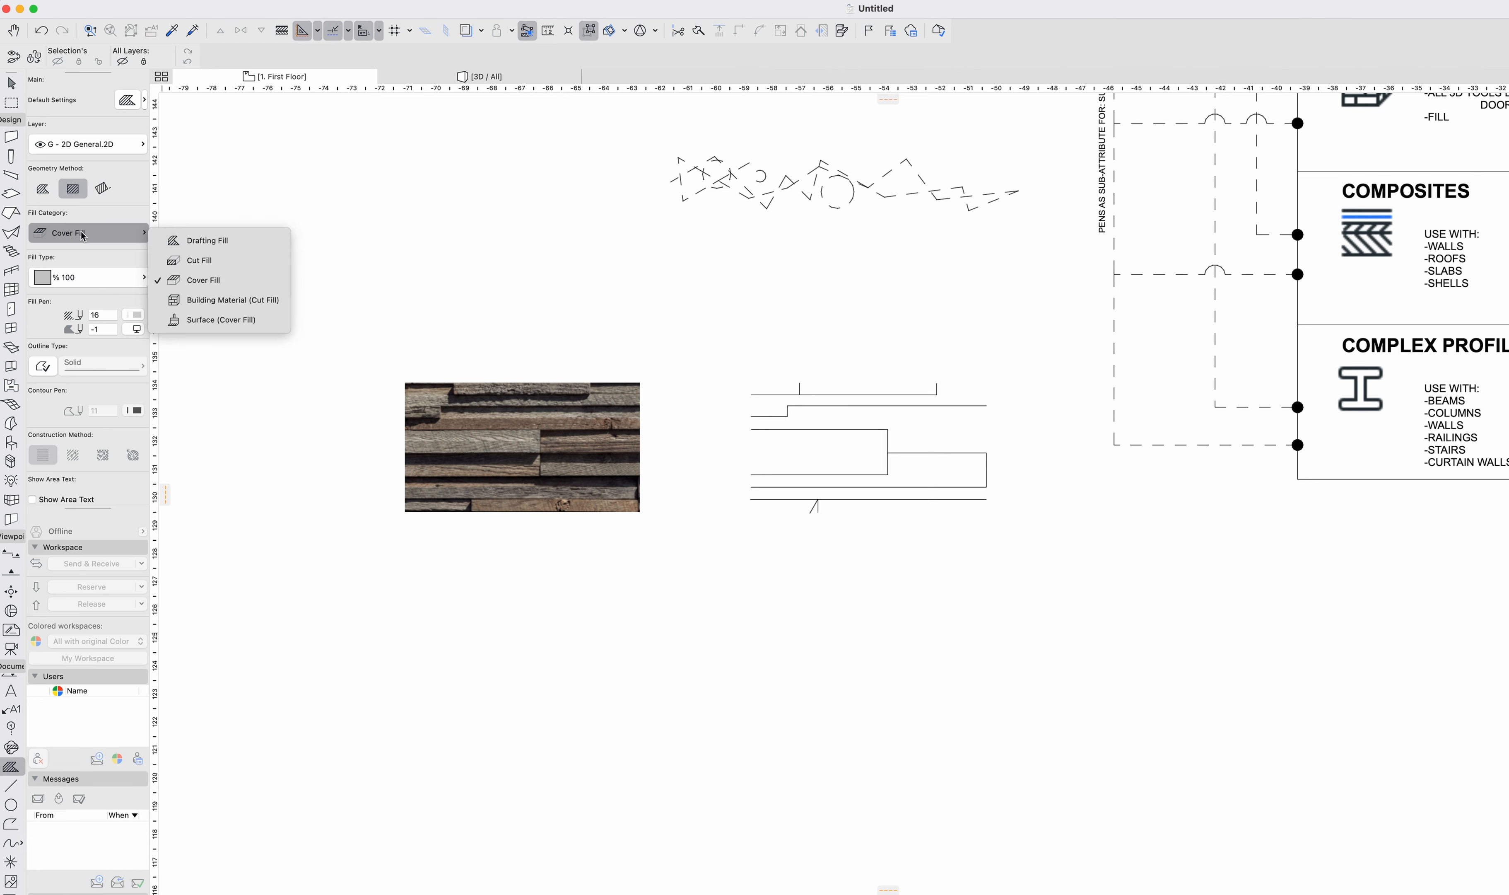
pyautogui.click(198, 240)
pyautogui.click(92, 277)
pyautogui.write('el')
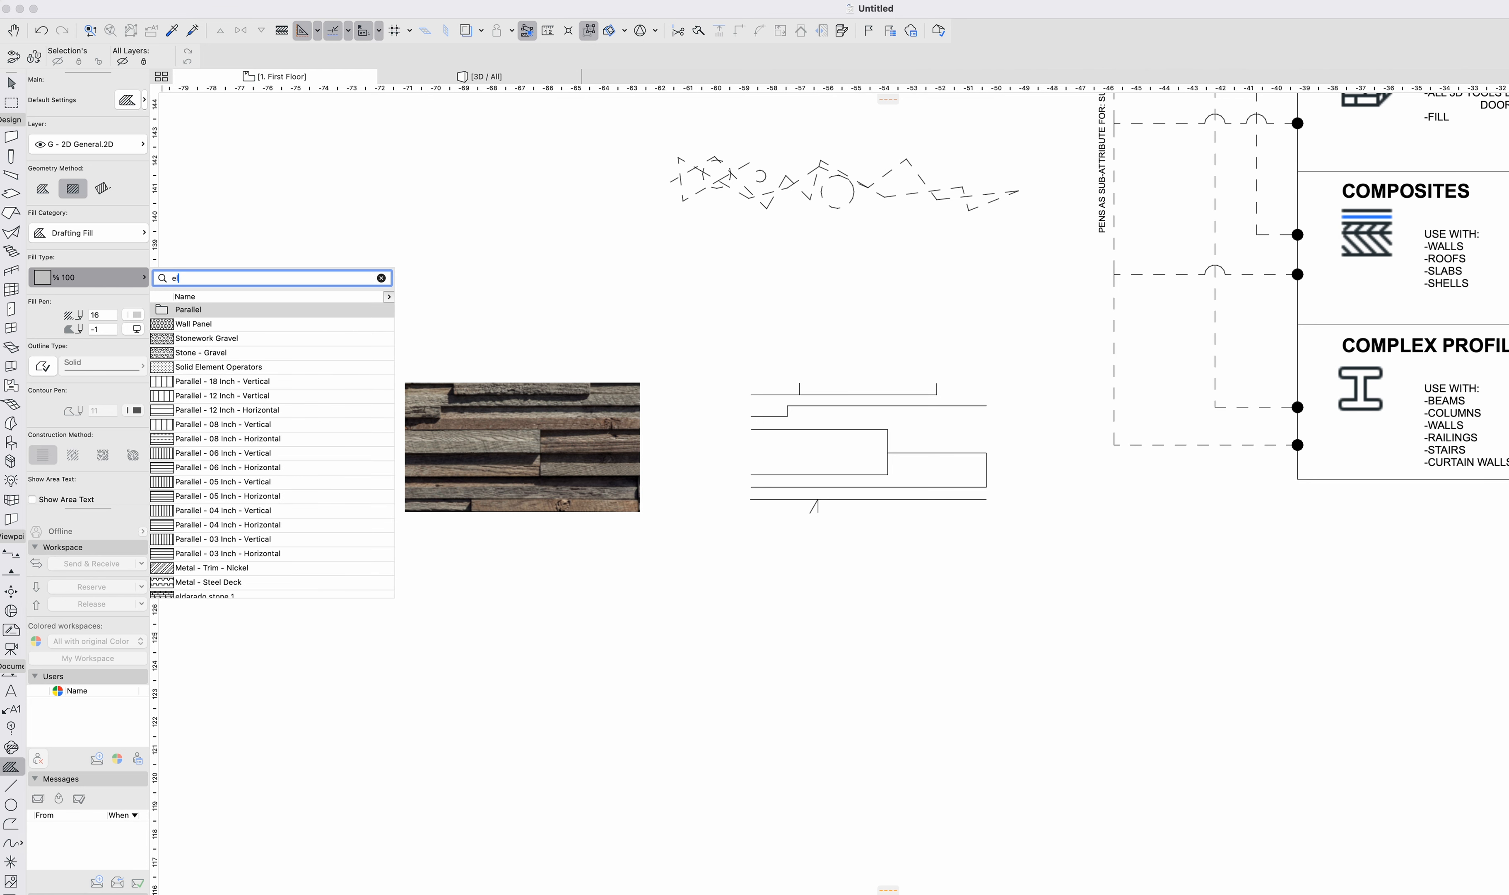
pyautogui.write('da')
pyautogui.click(202, 313)
# Draw a rectangular eldarado stone 1 fill over the gap beside the stone image and move it to the empty area above the image.
pyautogui.click(529, 631)
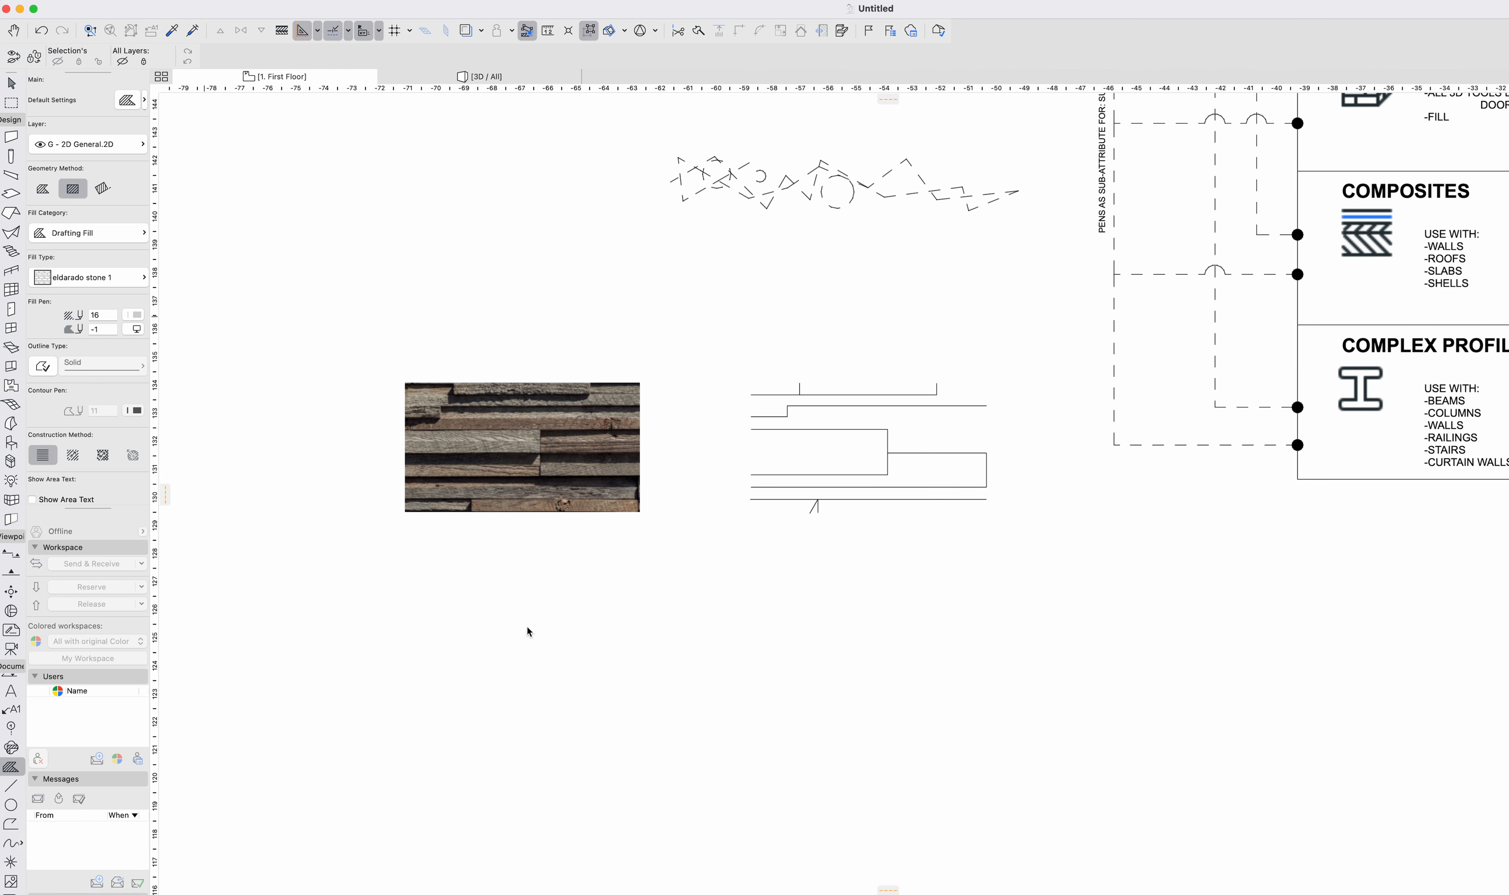
pyautogui.click(524, 667)
pyautogui.click(726, 373)
pyautogui.keyDown('shift'); pyautogui.click(662, 598); pyautogui.keyUp('shift')
pyautogui.moveTo(662, 598); pyautogui.dragTo(517, 296)
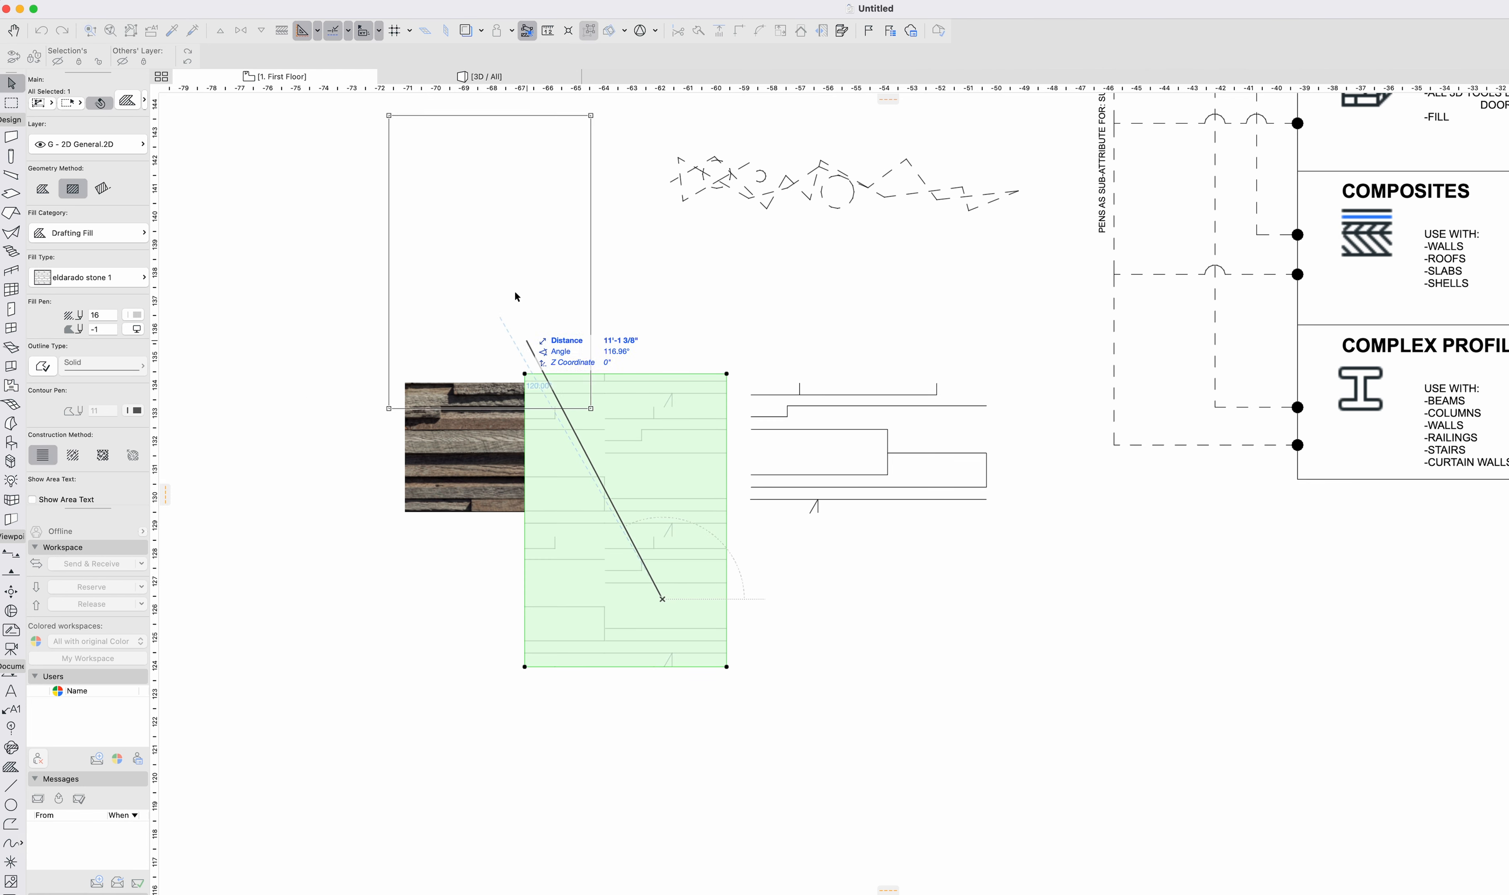
pyautogui.click(516, 297)
pyautogui.scroll(5, 667, 422)
pyautogui.hscroll(3, 512, 328)
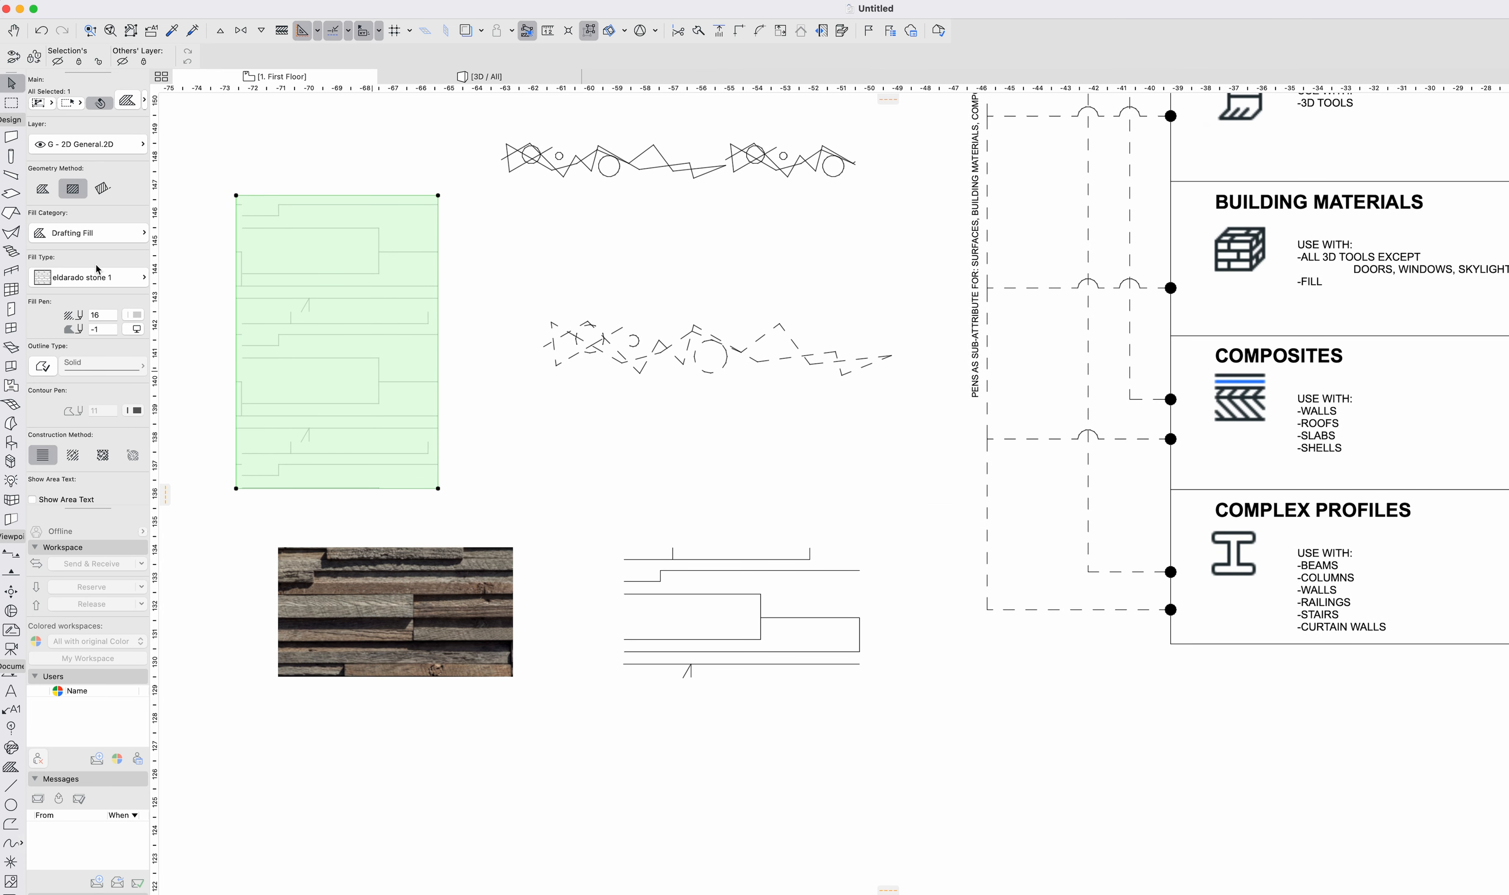
pyautogui.scroll(-2, 742, 503)
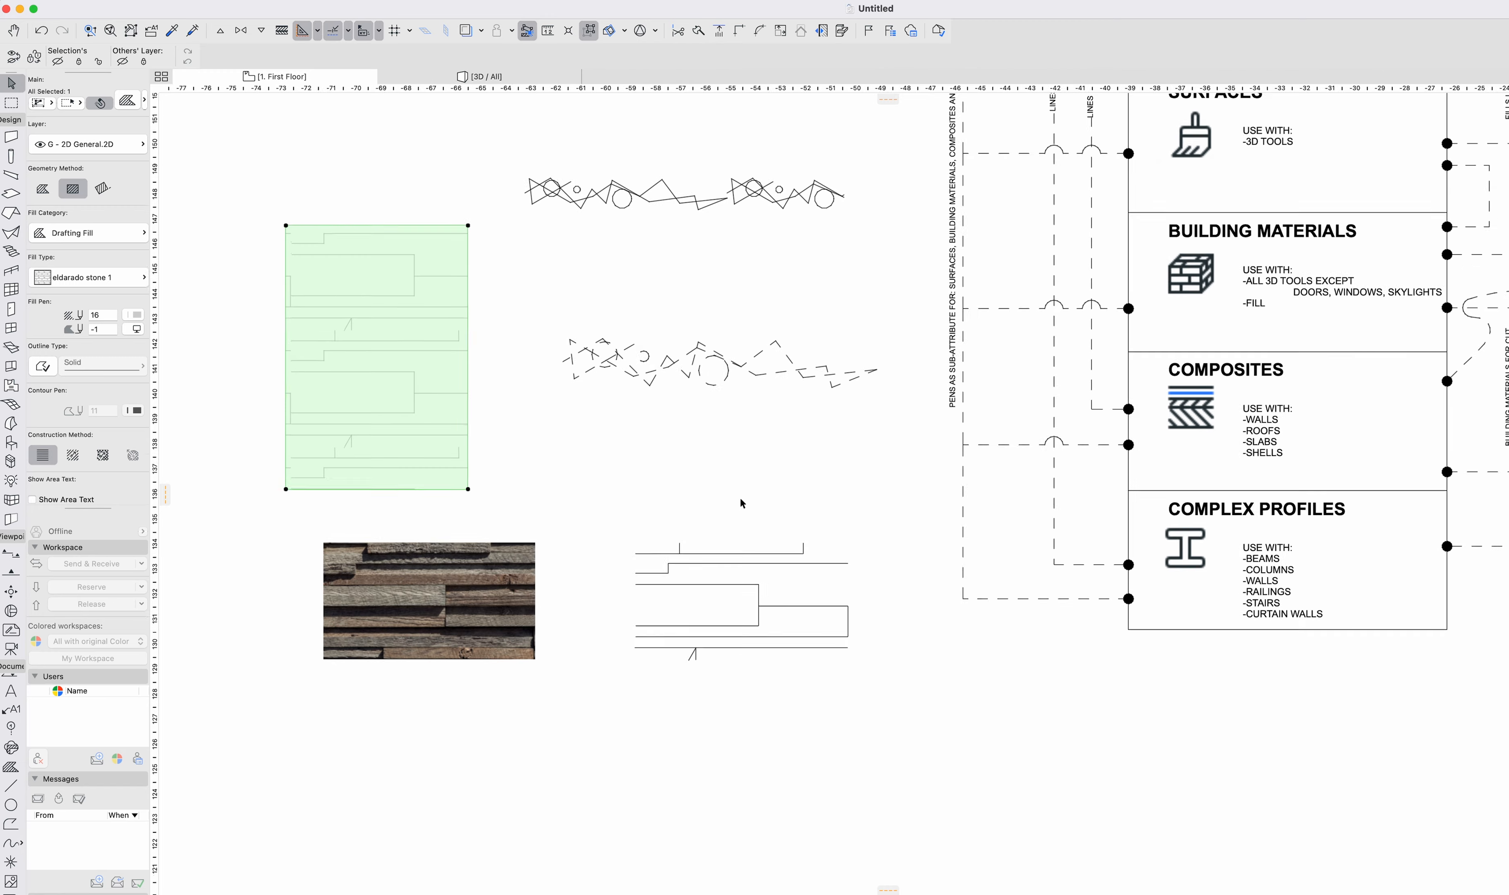
# Examine the Surfaces section of the attribute chart and deselect the eldarado stone 1 fill.
pyautogui.scroll(3, 743, 503)
pyautogui.hscroll(2, 742, 503)
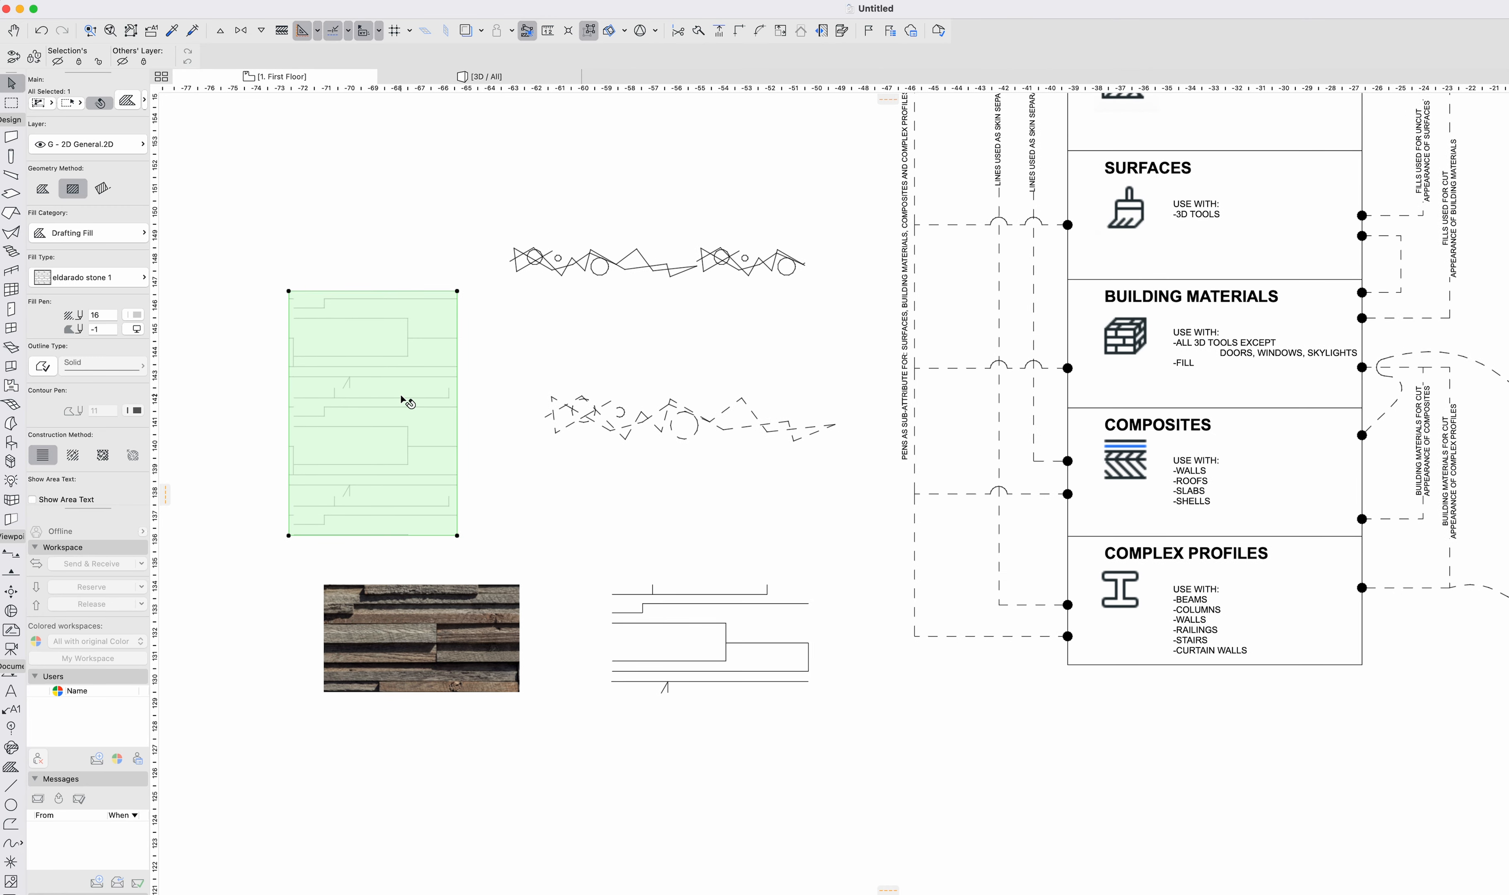
pyautogui.moveTo(836, 440); pyautogui.dragTo(688, 559, button='middle')
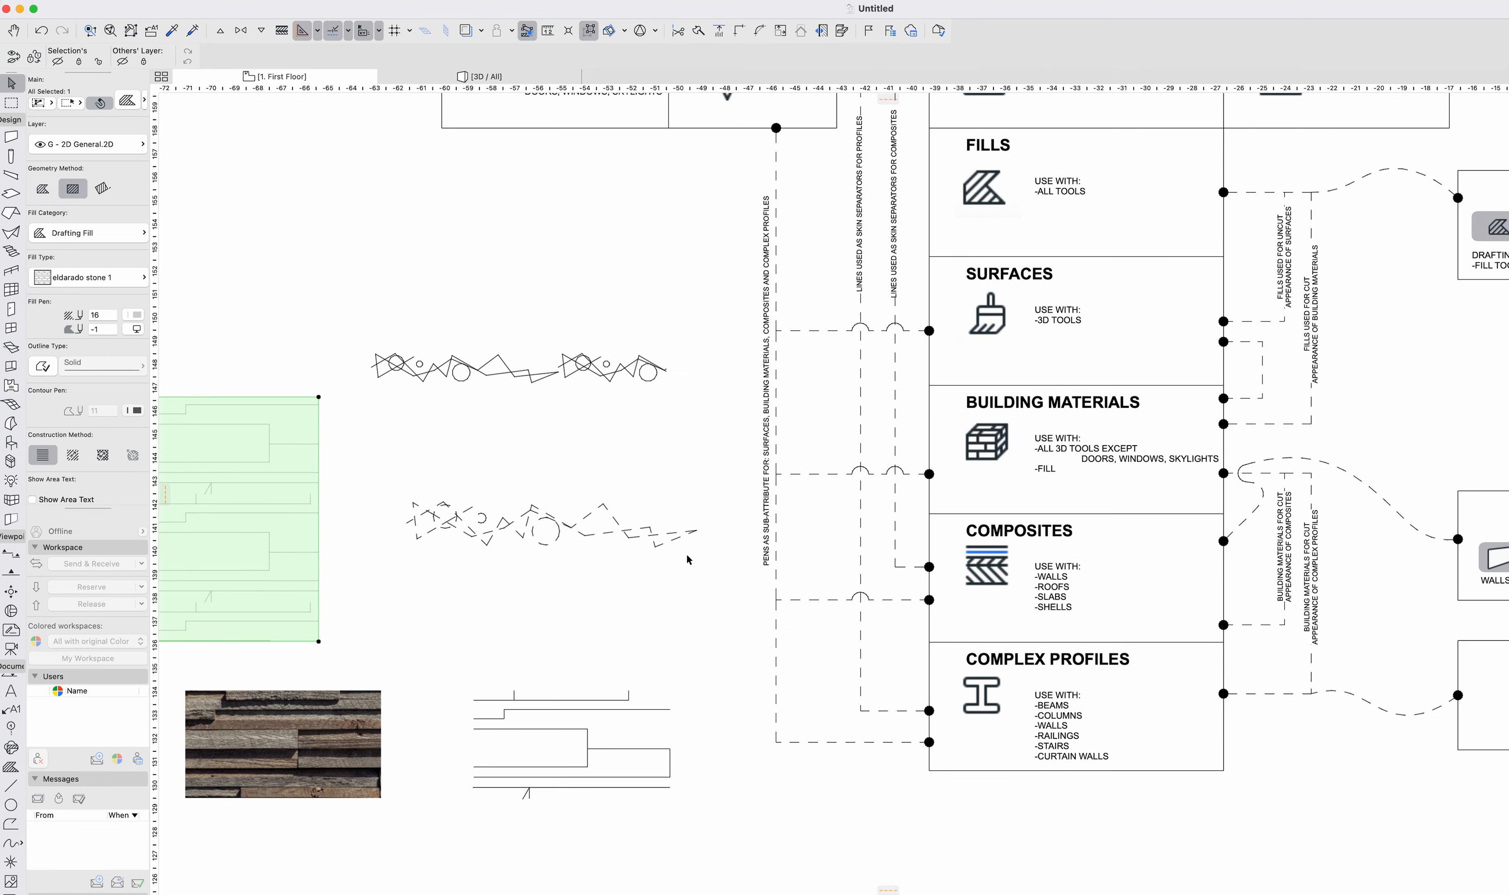
pyautogui.moveTo(1027, 316); pyautogui.dragTo(1139, 276, button='middle')
pyautogui.moveTo(1097, 228); pyautogui.dragTo(1099, 371, button='middle')
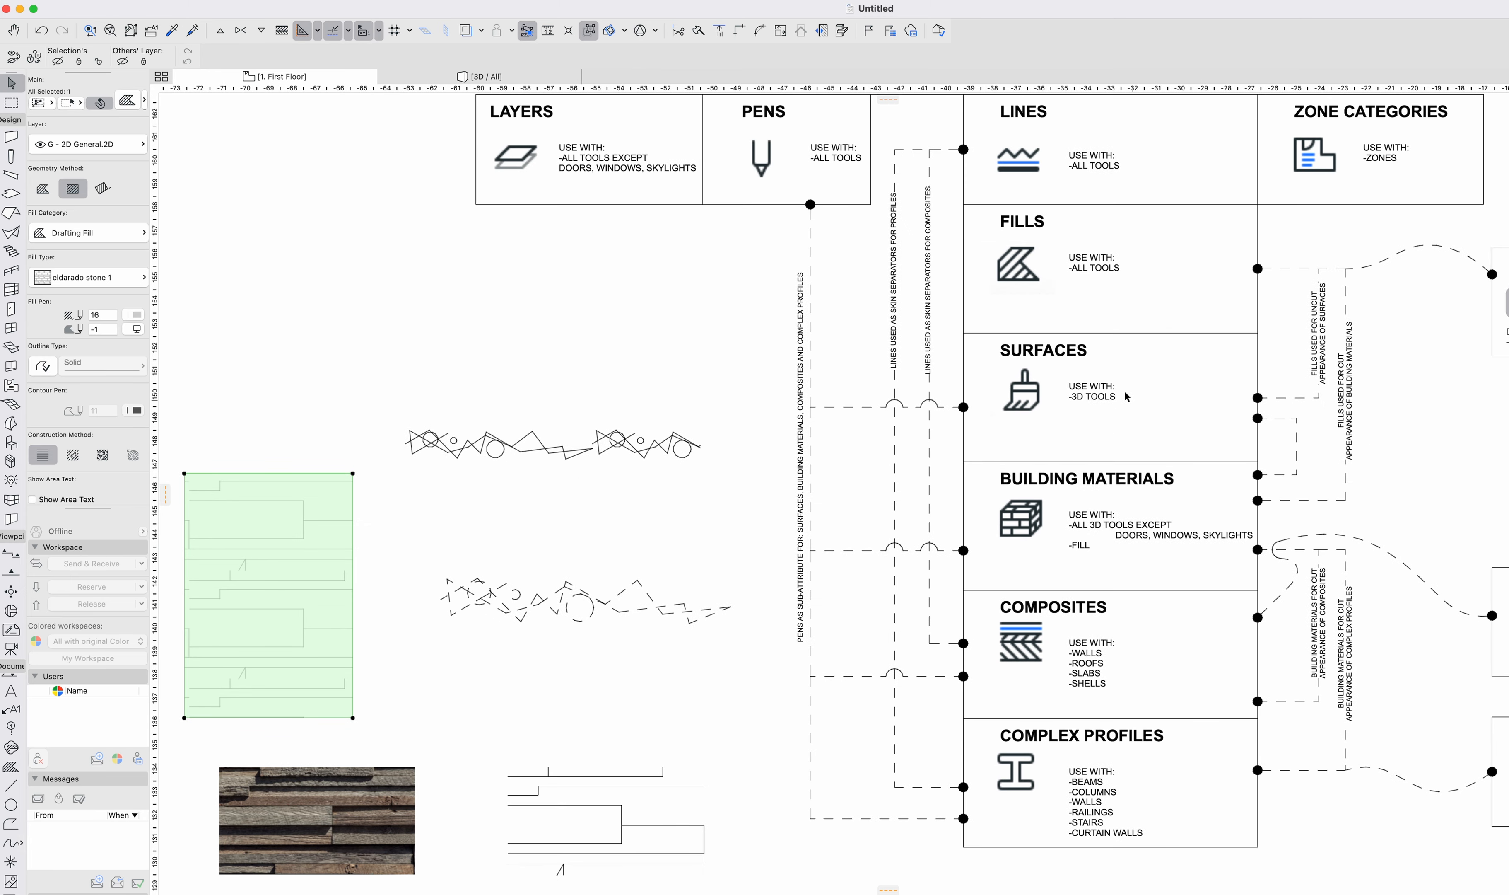
pyautogui.scroll(-4, 1128, 386)
pyautogui.hscroll(-3, 1128, 386)
pyautogui.press('Escape')
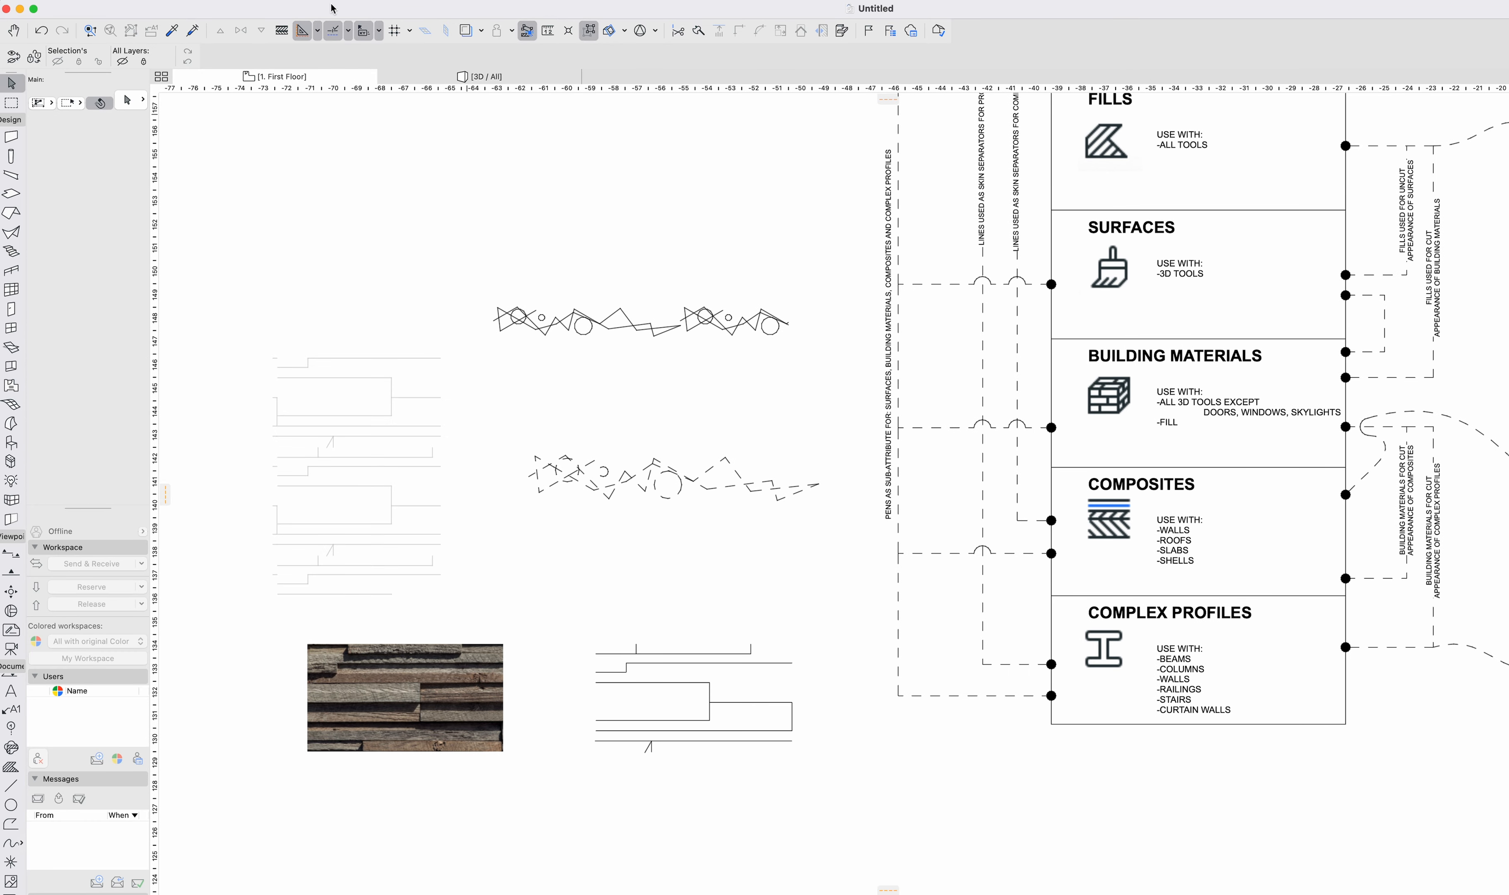
# Create a new surface named Masonry - Eldarado Stone 1 as a duplicate of Masonry - Non Structural.
pyautogui.click(286, 1)
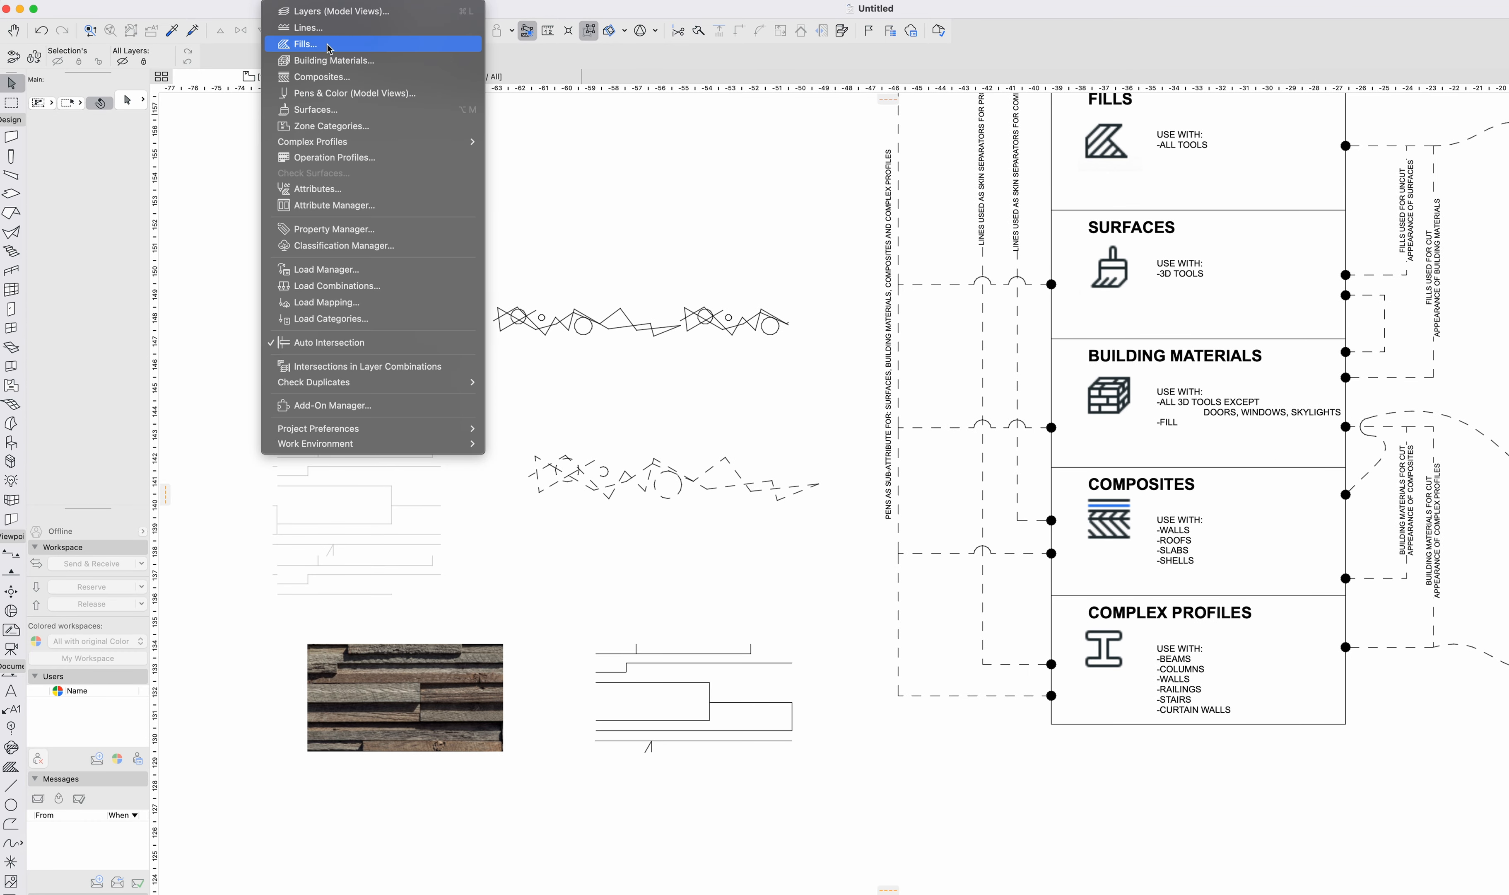
pyautogui.click(346, 110)
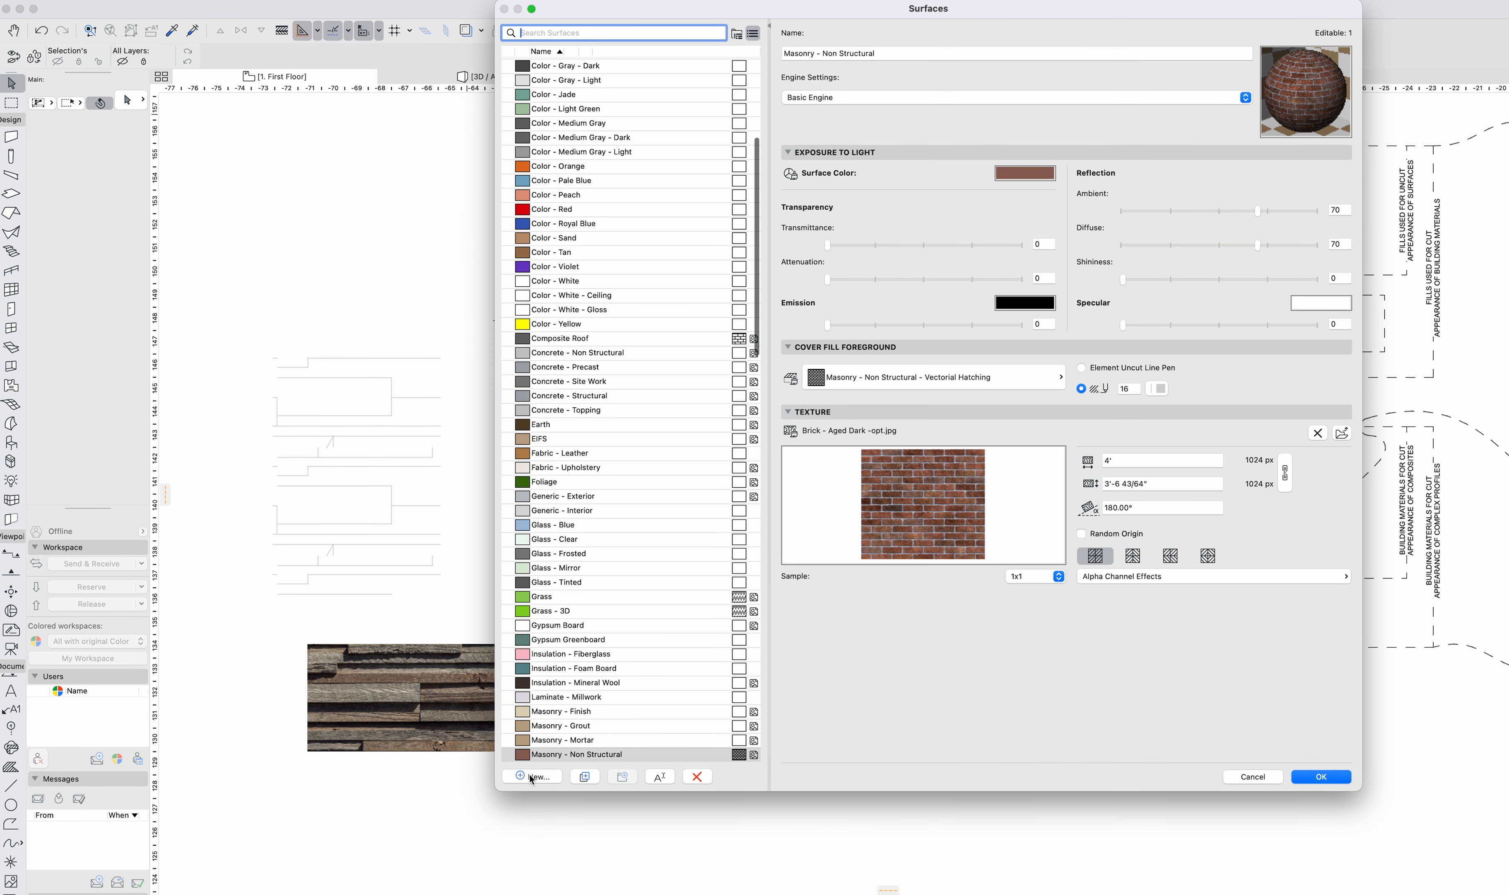
pyautogui.click(532, 776)
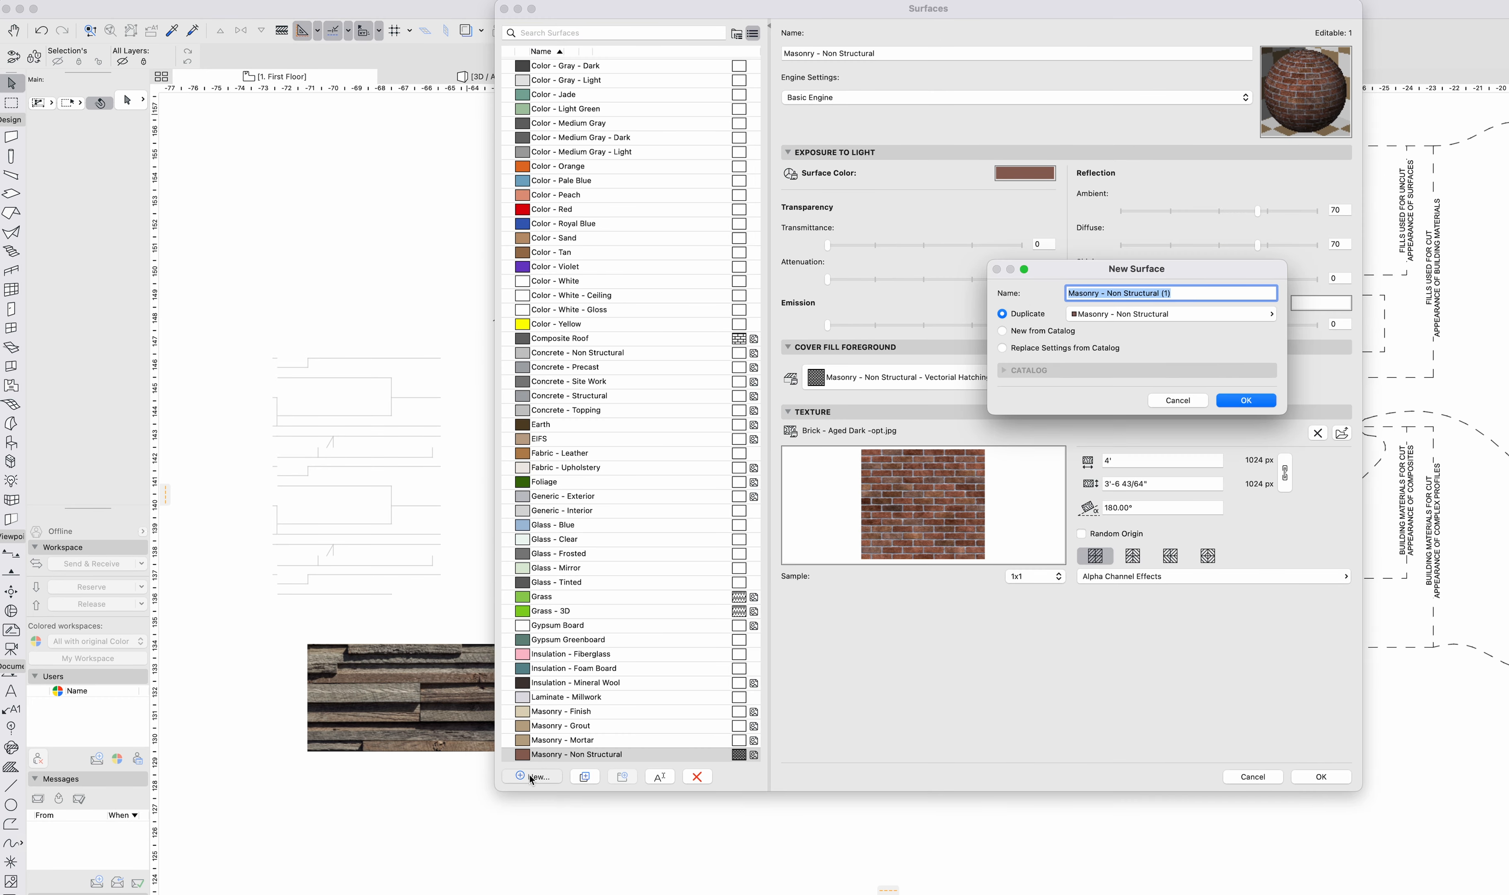
pyautogui.write('Masonry - Eldarado Stone')
pyautogui.click(1265, 405)
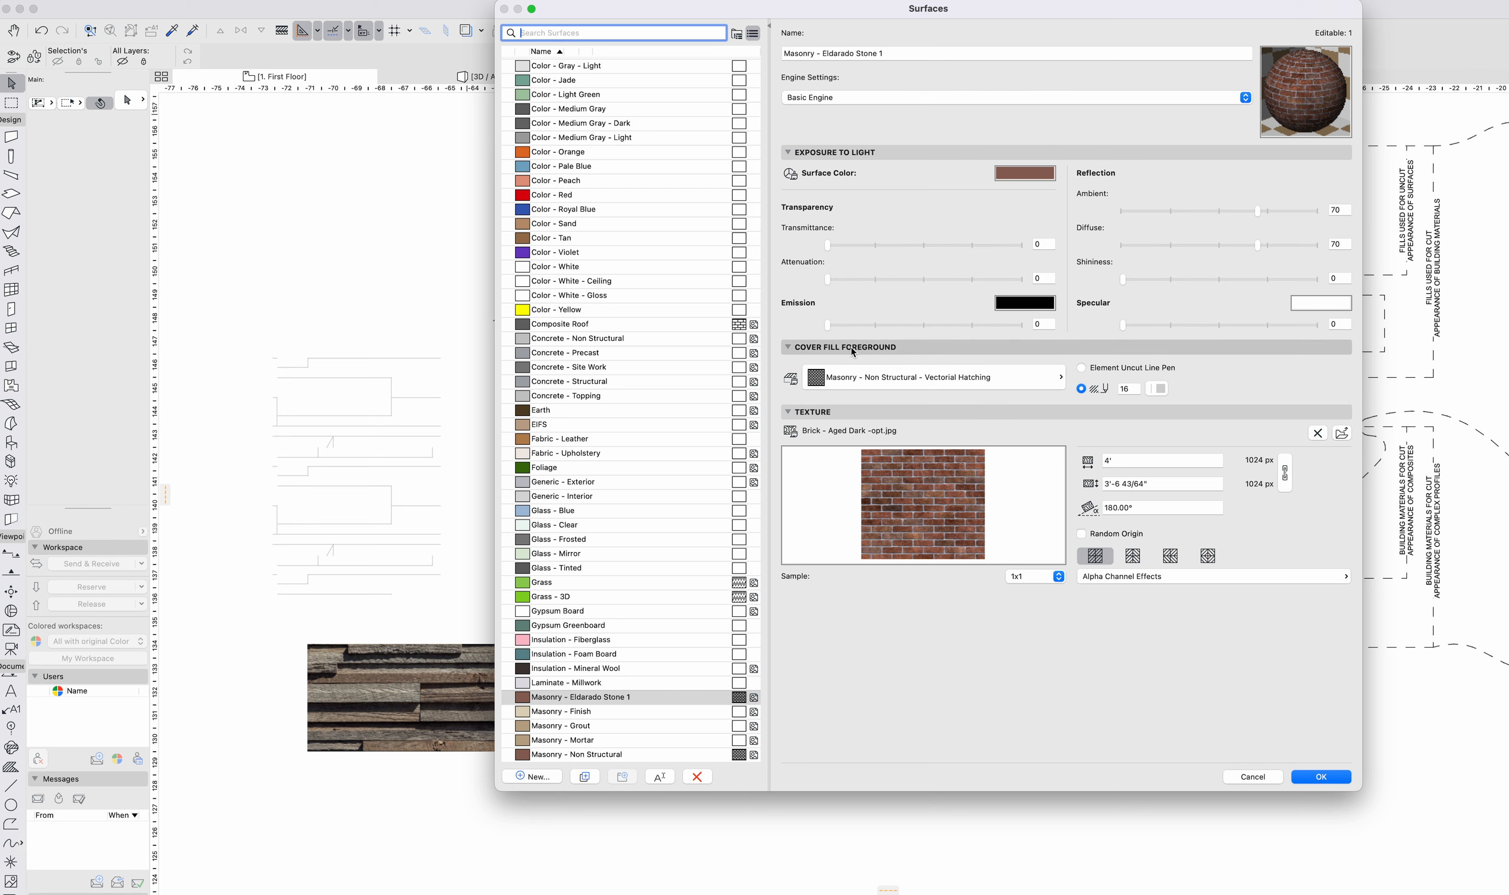
# Set the new surface's cover fill foreground to eldarado stone 1 and its fill pen to 131.
pyautogui.click(921, 380)
pyautogui.write('eld')
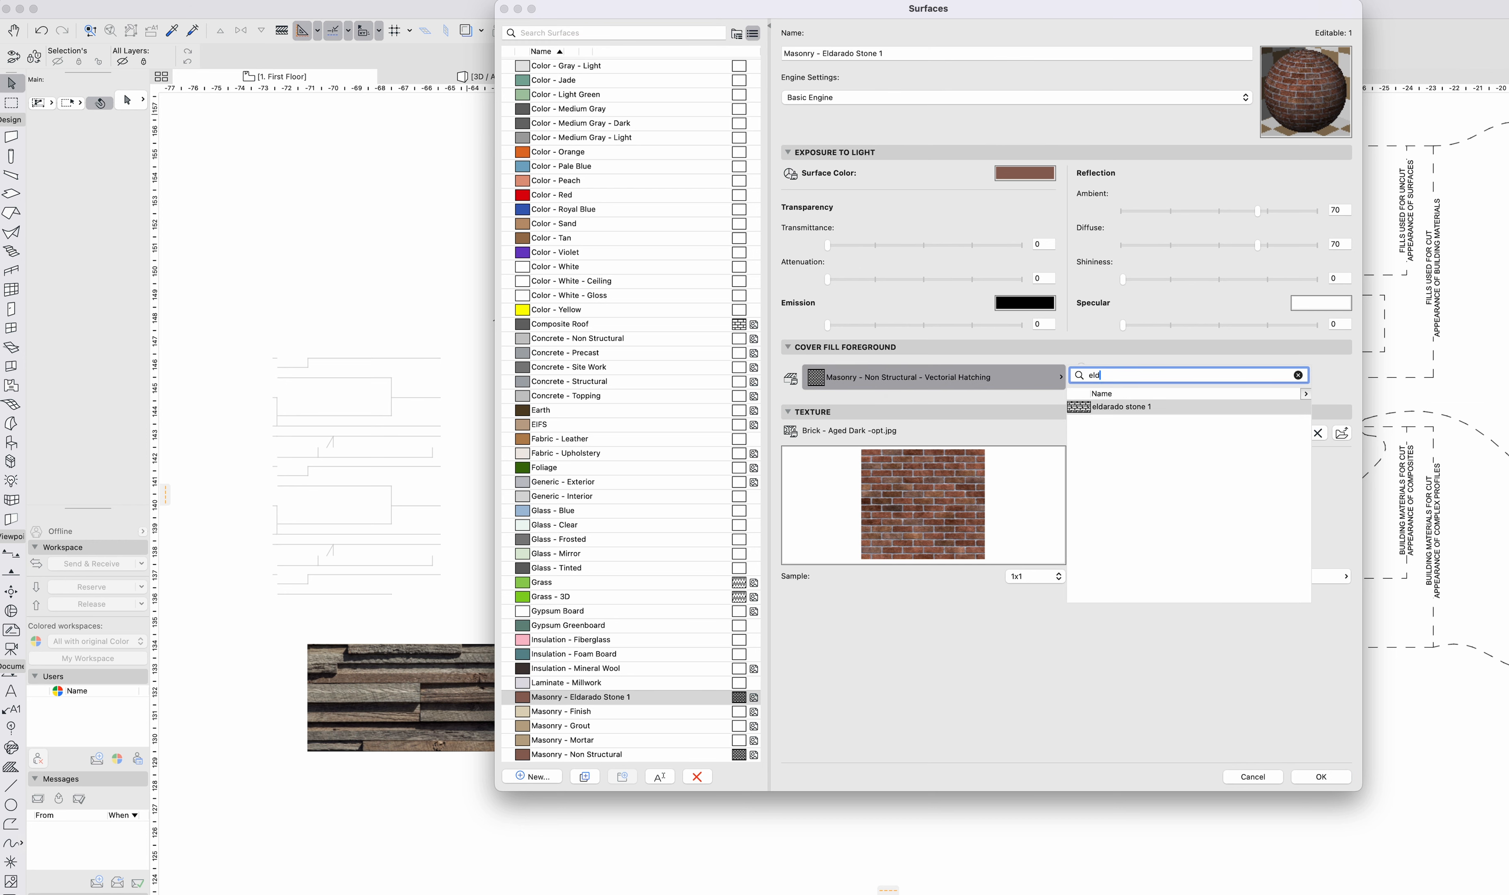
pyautogui.write('a')
pyautogui.click(1131, 408)
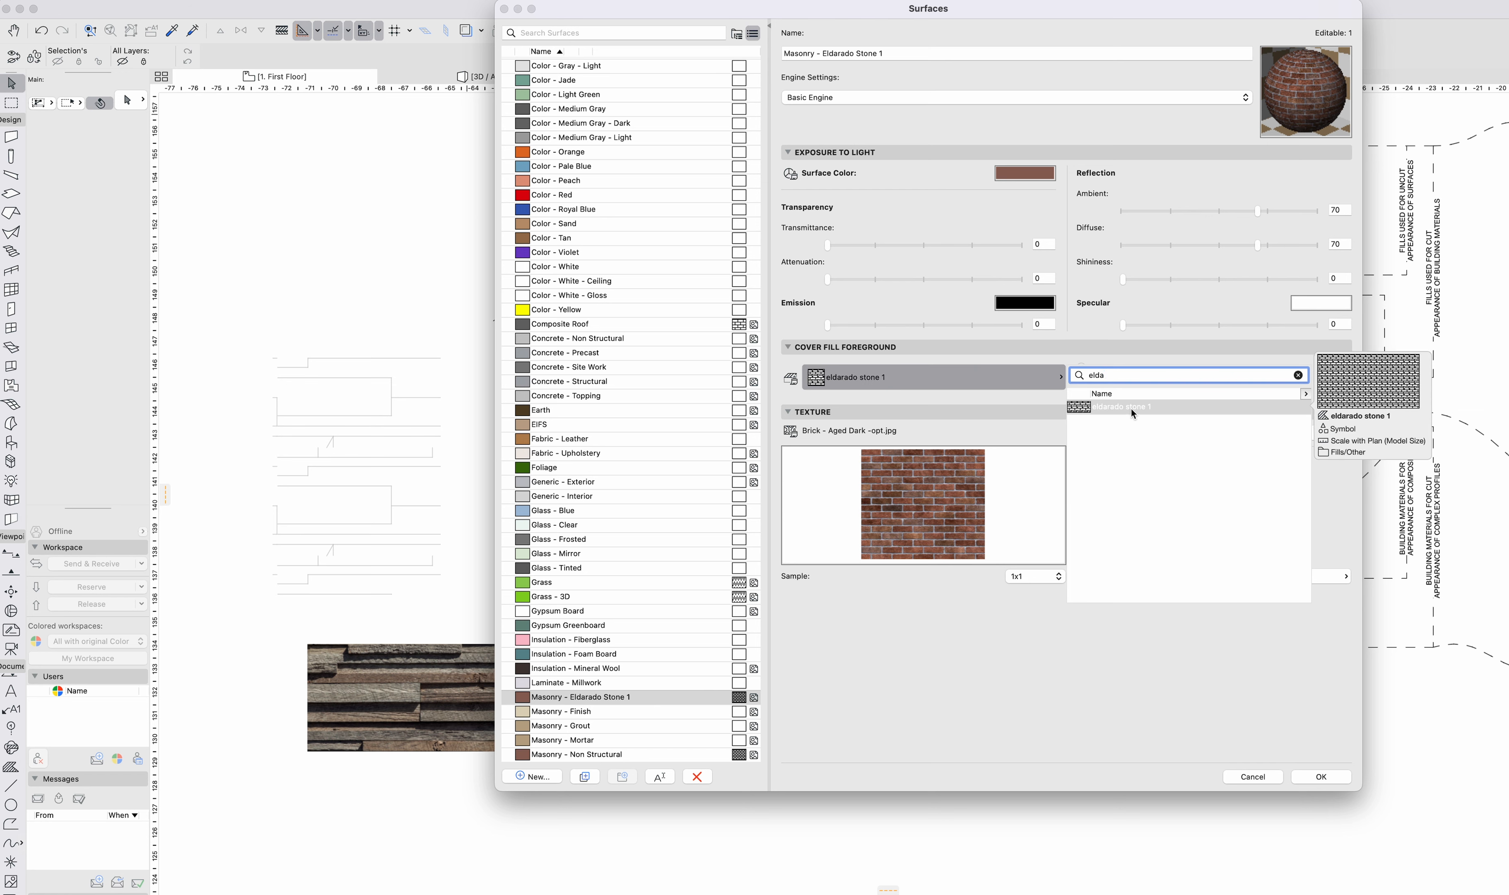
pyautogui.click(1130, 408)
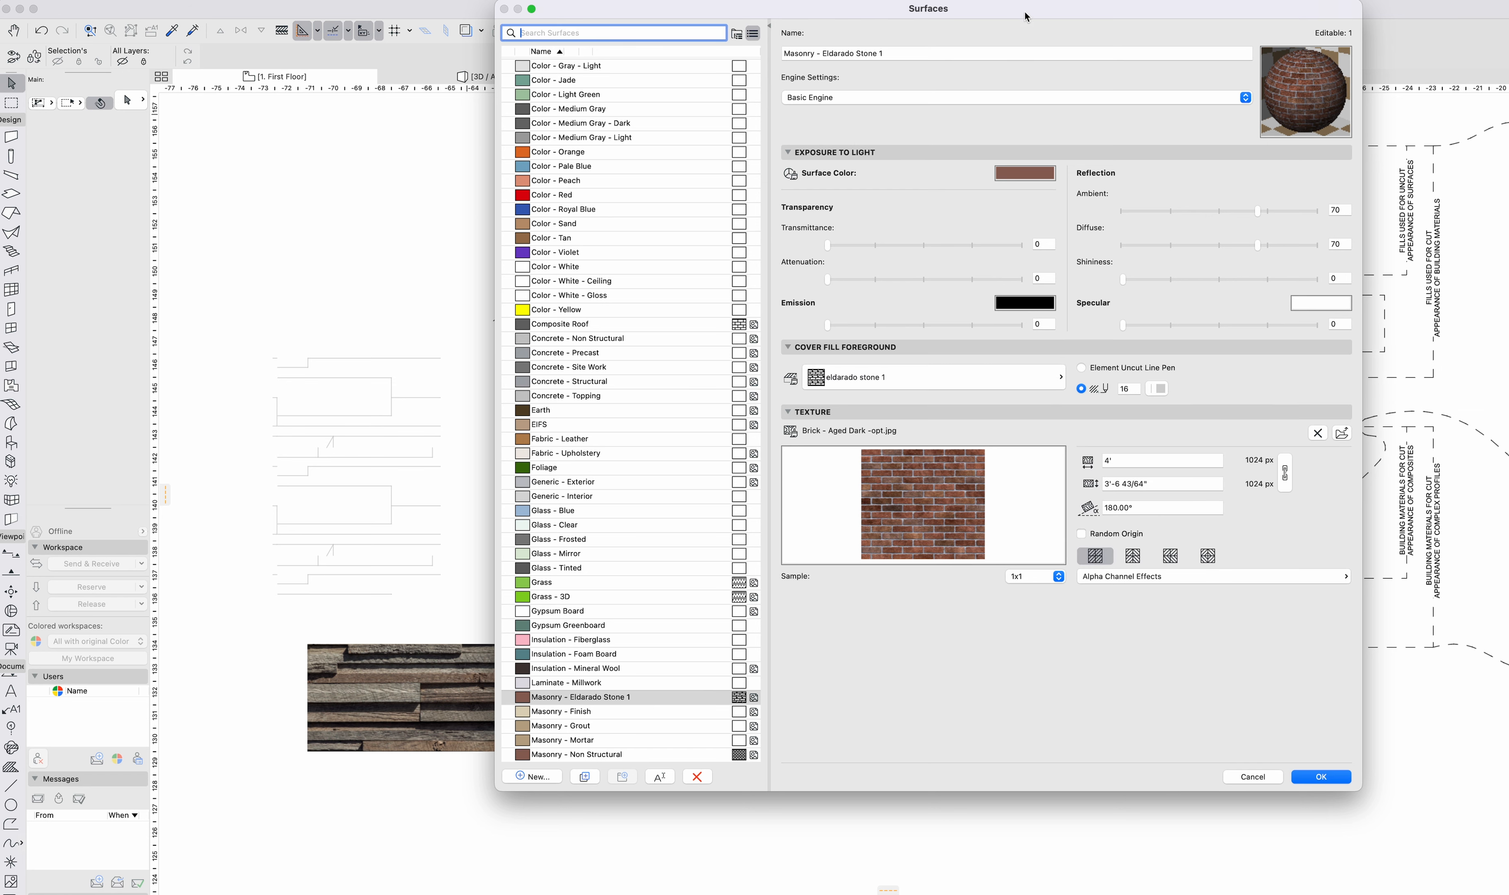
pyautogui.moveTo(1027, 17)
pyautogui.mouseDown()
pyautogui.moveTo(971, 348)
pyautogui.moveTo(814, 31)
pyautogui.moveTo(799, 46)
pyautogui.mouseUp()
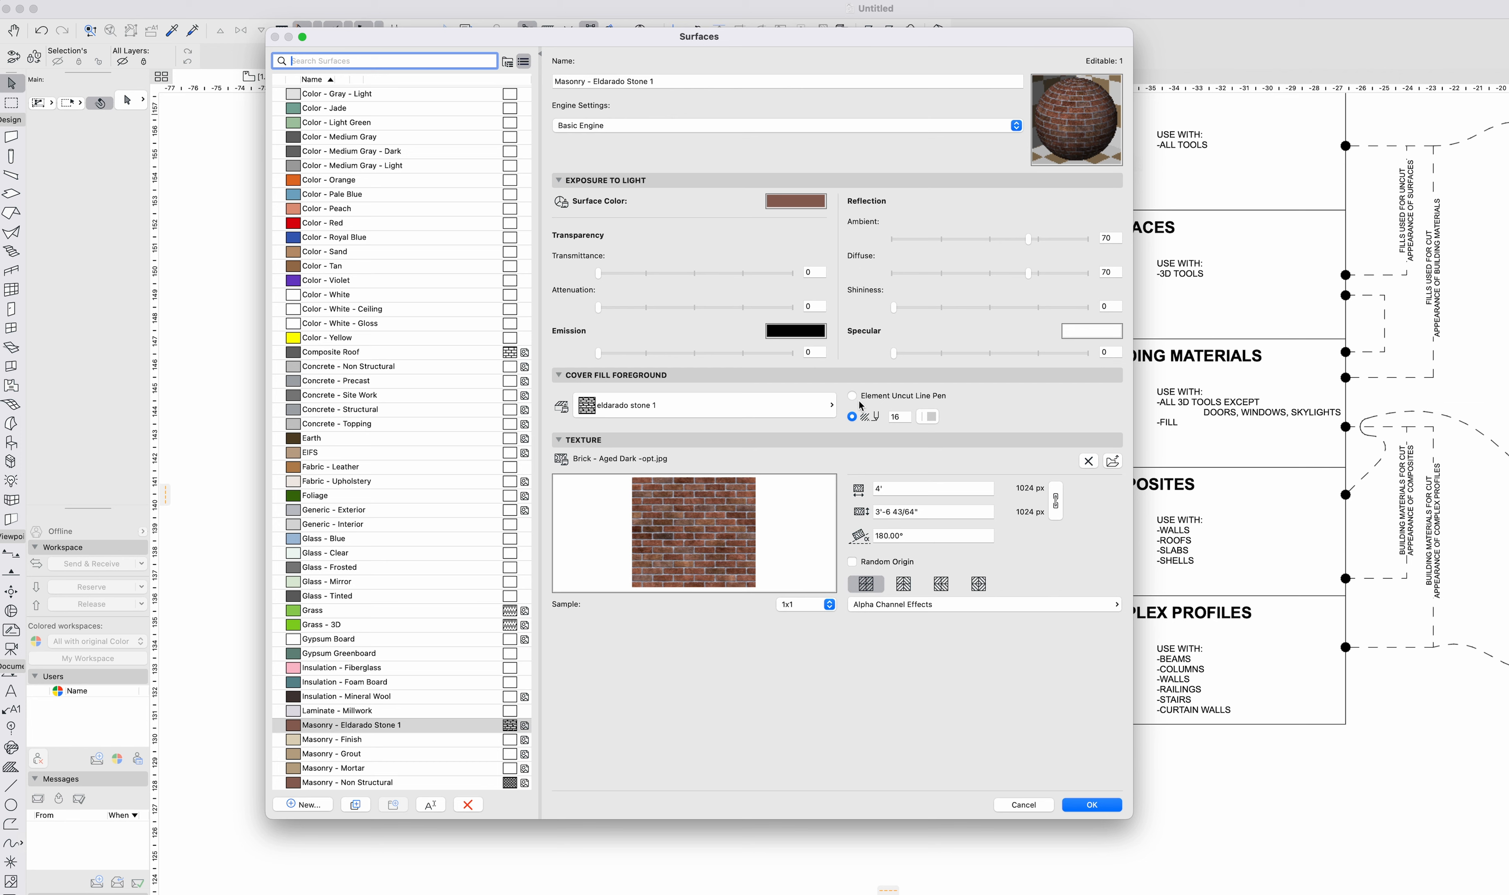
pyautogui.click(930, 417)
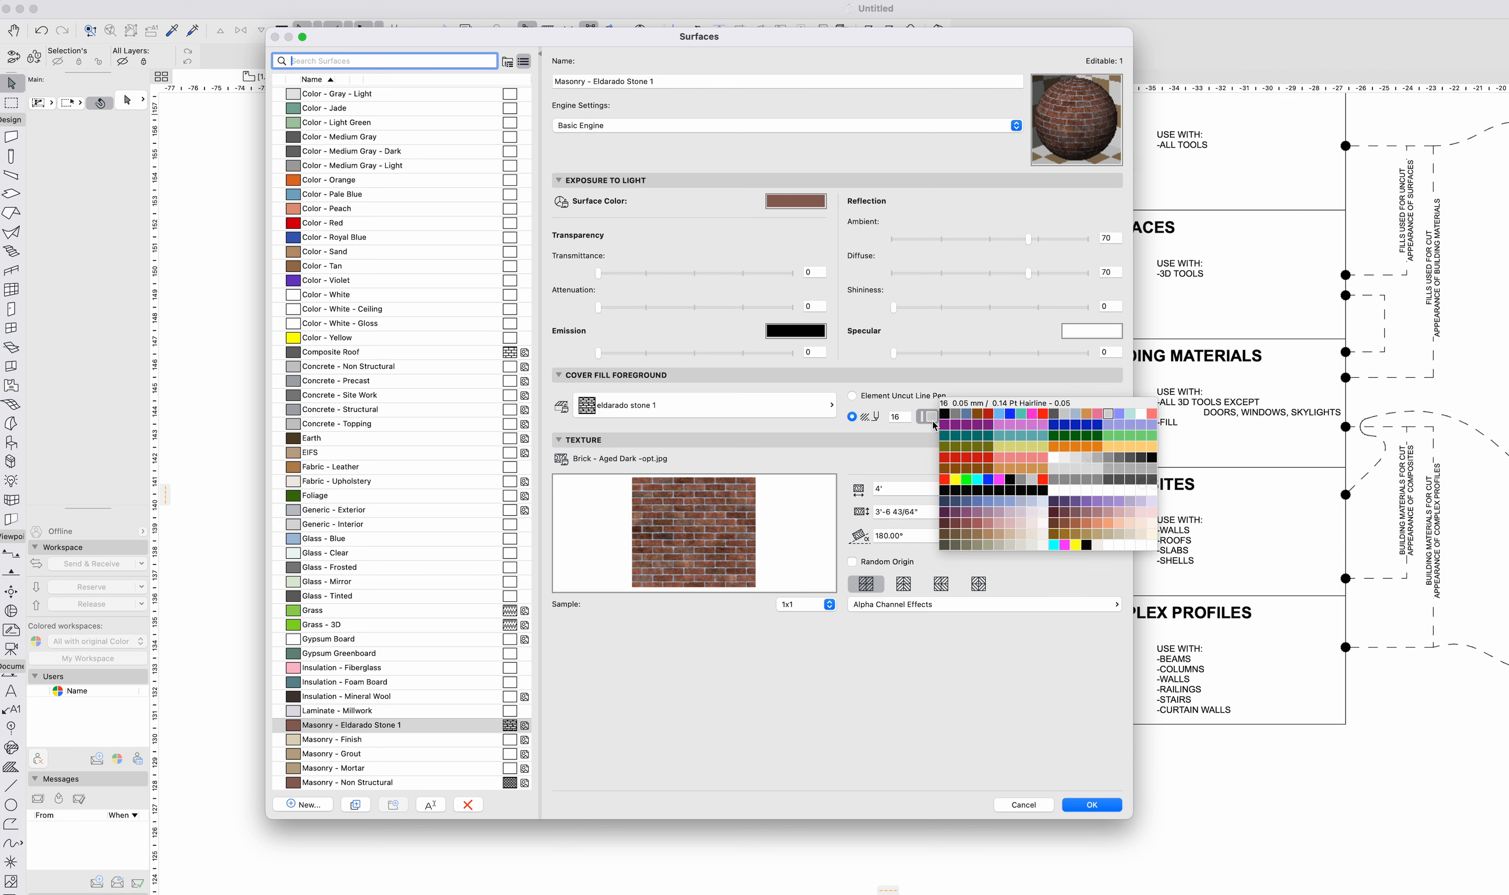
pyautogui.click(1055, 483)
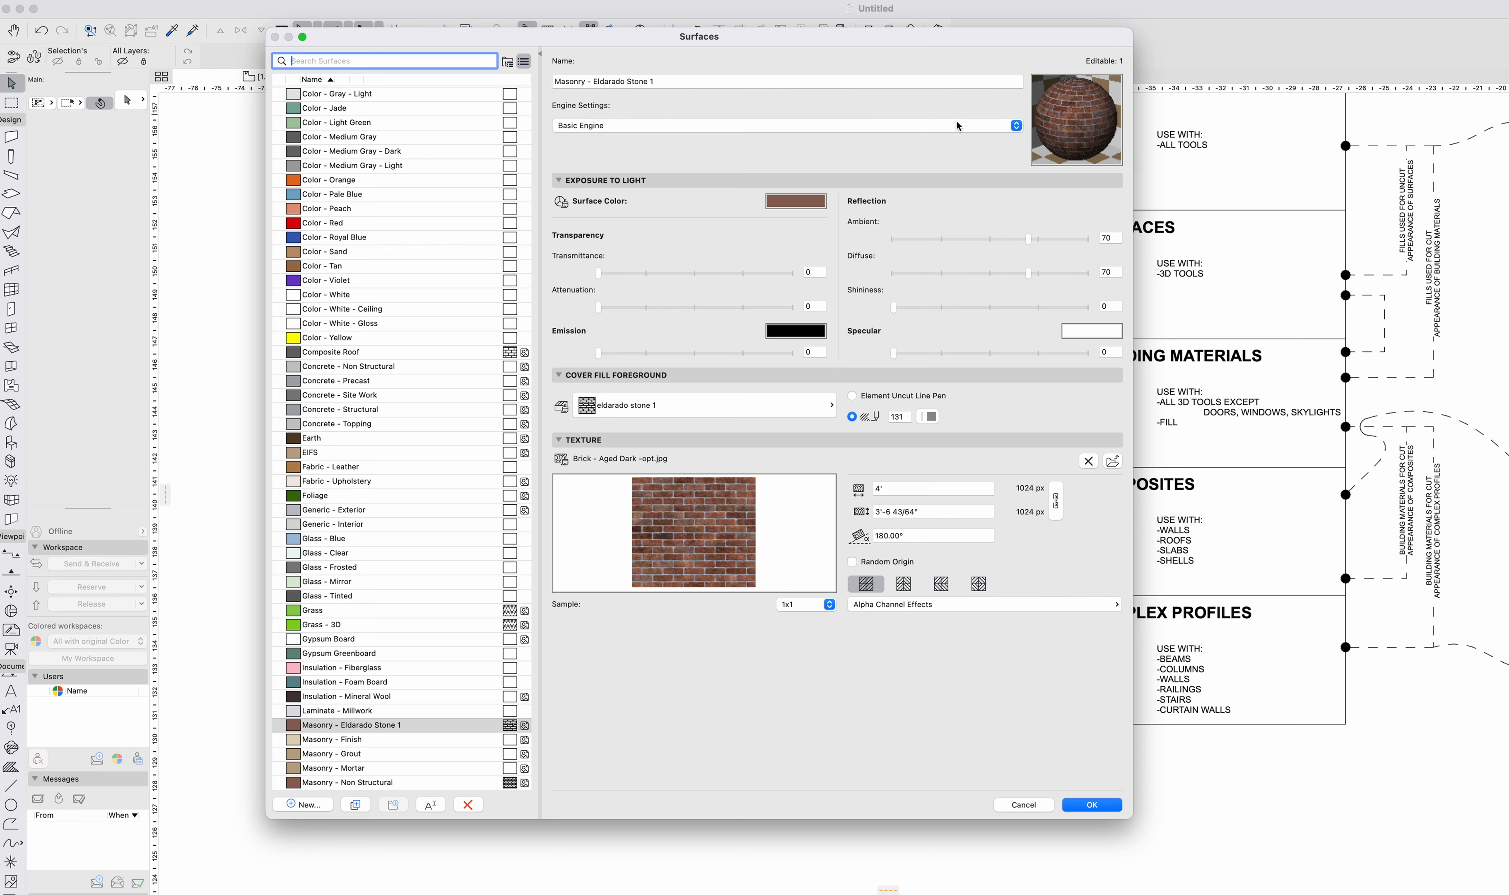
pyautogui.moveTo(909, 41); pyautogui.dragTo(1224, 32)
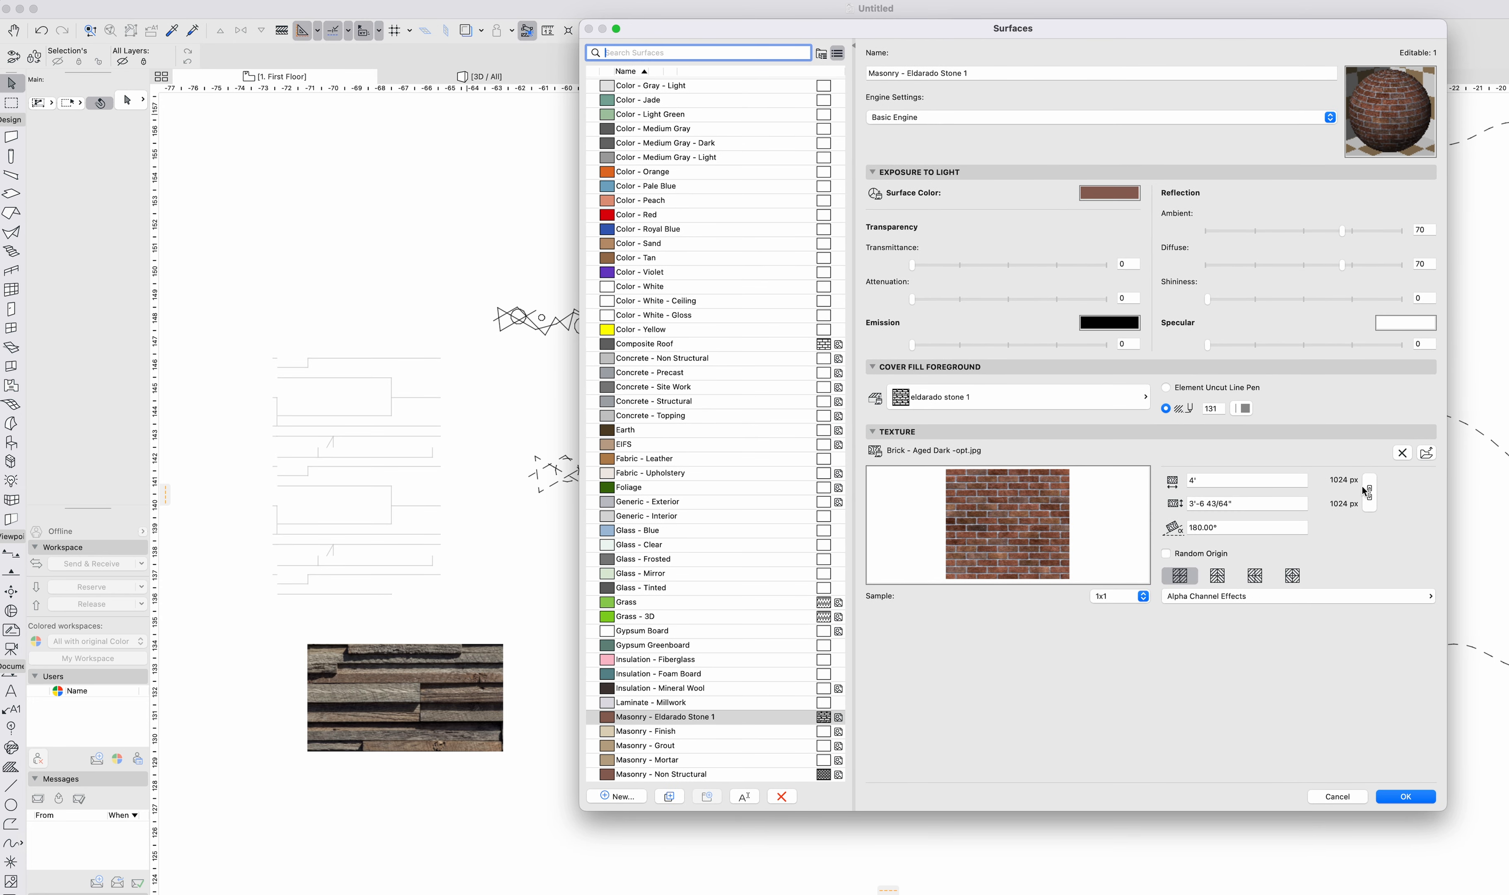
# Replace the surface's brick texture with the eldarado stone 1 image from the Desktop.
pyautogui.click(1427, 454)
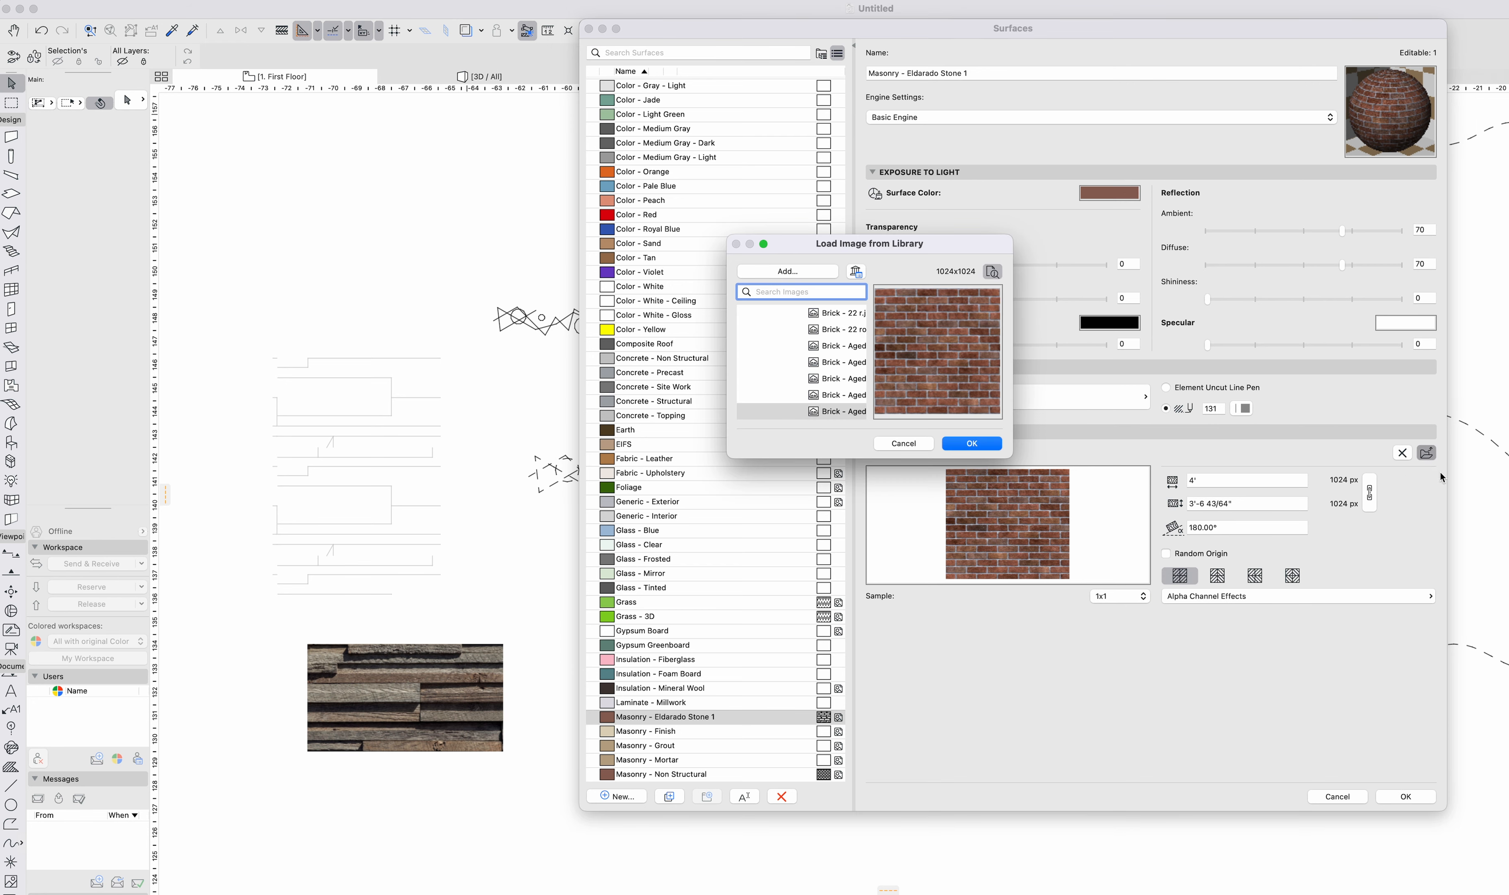
pyautogui.click(789, 271)
pyautogui.click(944, 303)
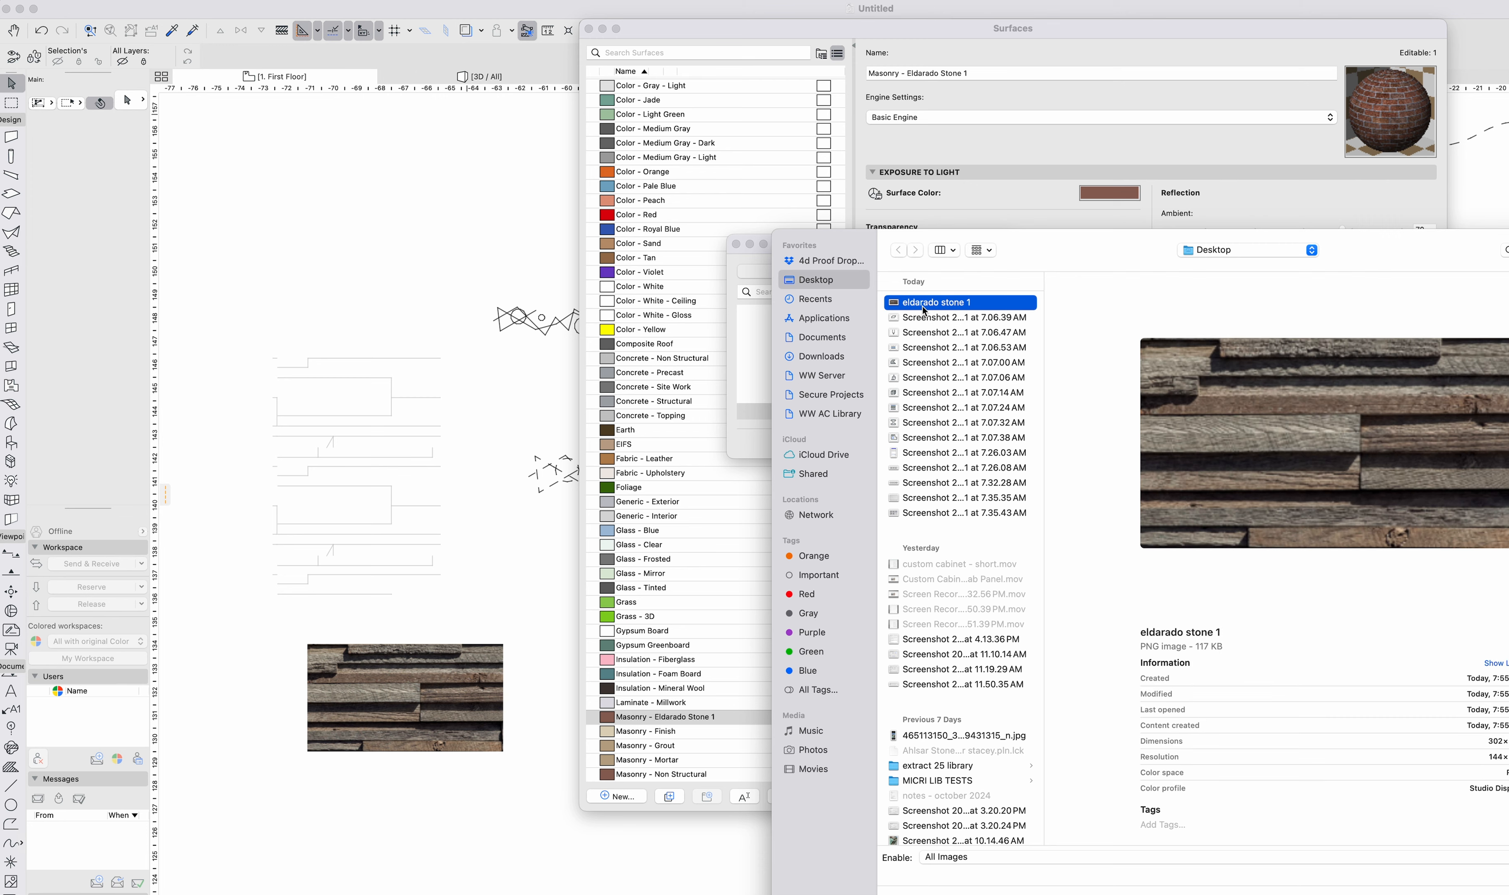
pyautogui.moveTo(1017, 245); pyautogui.dragTo(619, 72)
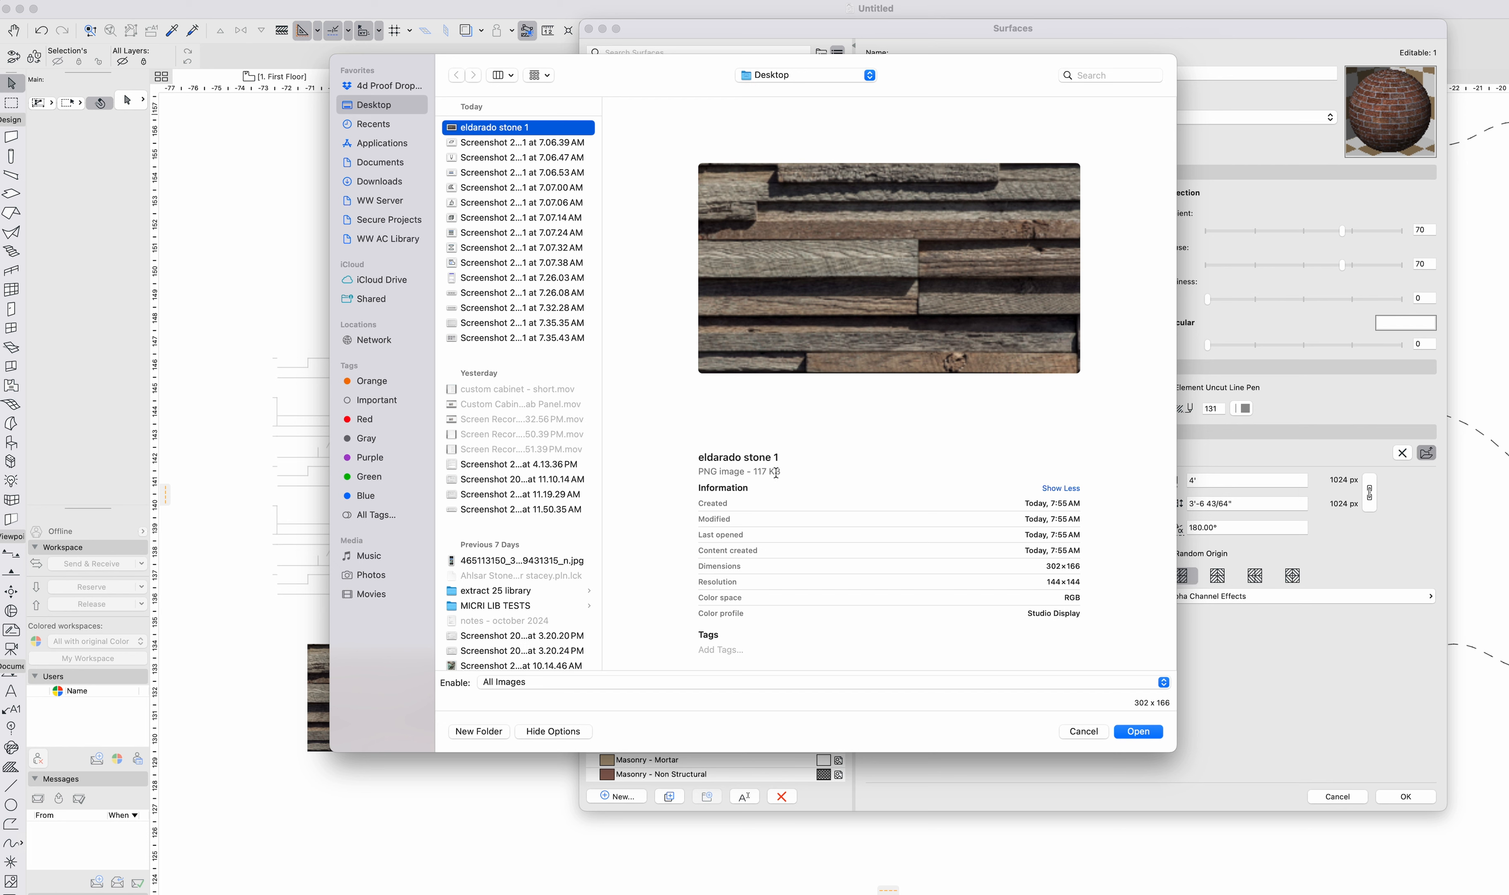
pyautogui.moveTo(782, 472); pyautogui.dragTo(753, 471)
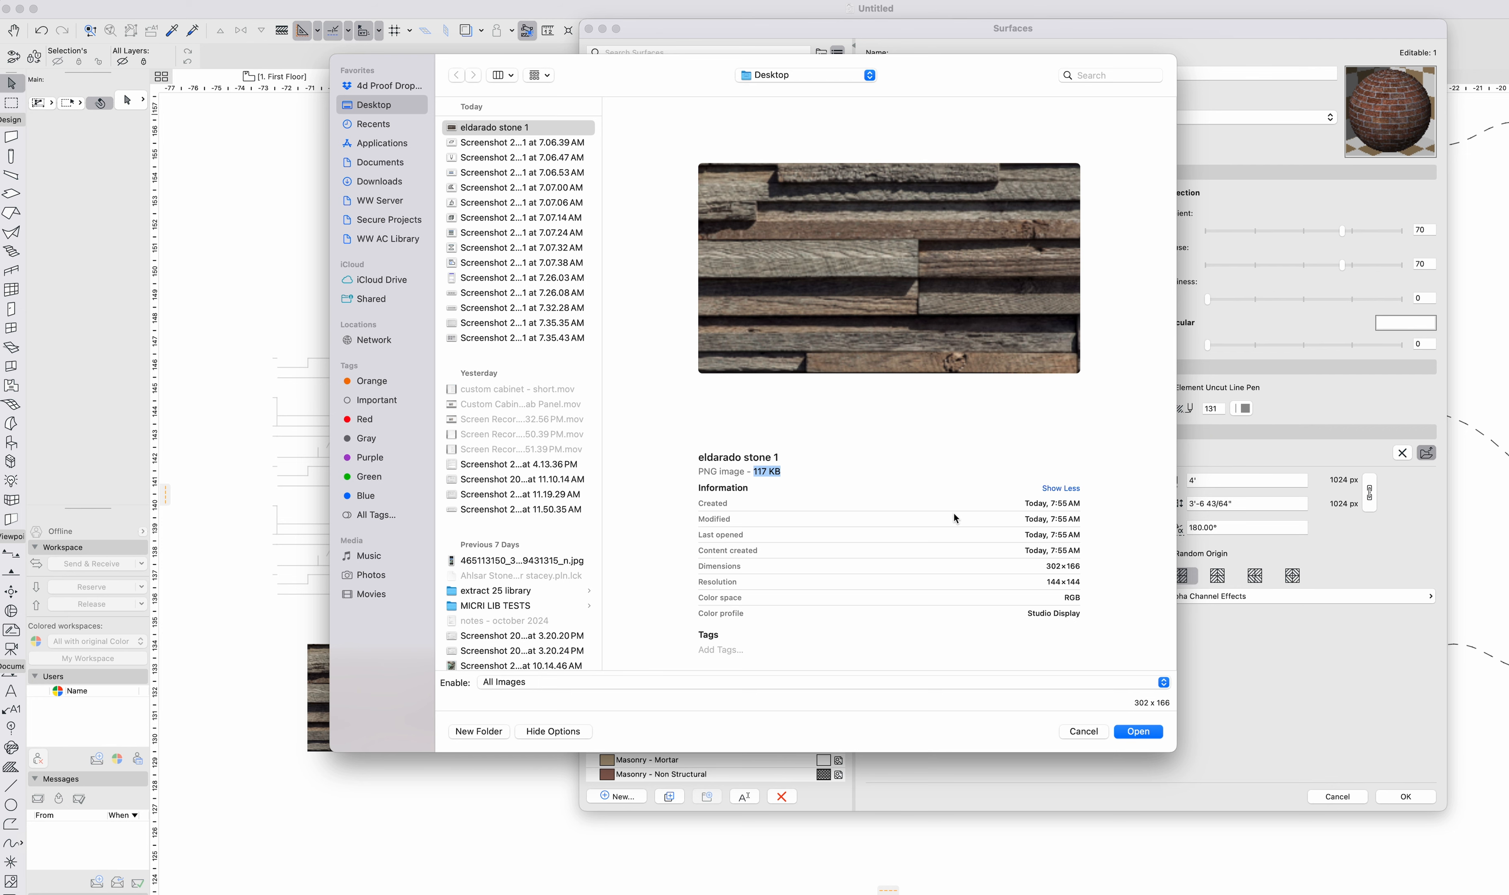
pyautogui.click(1154, 732)
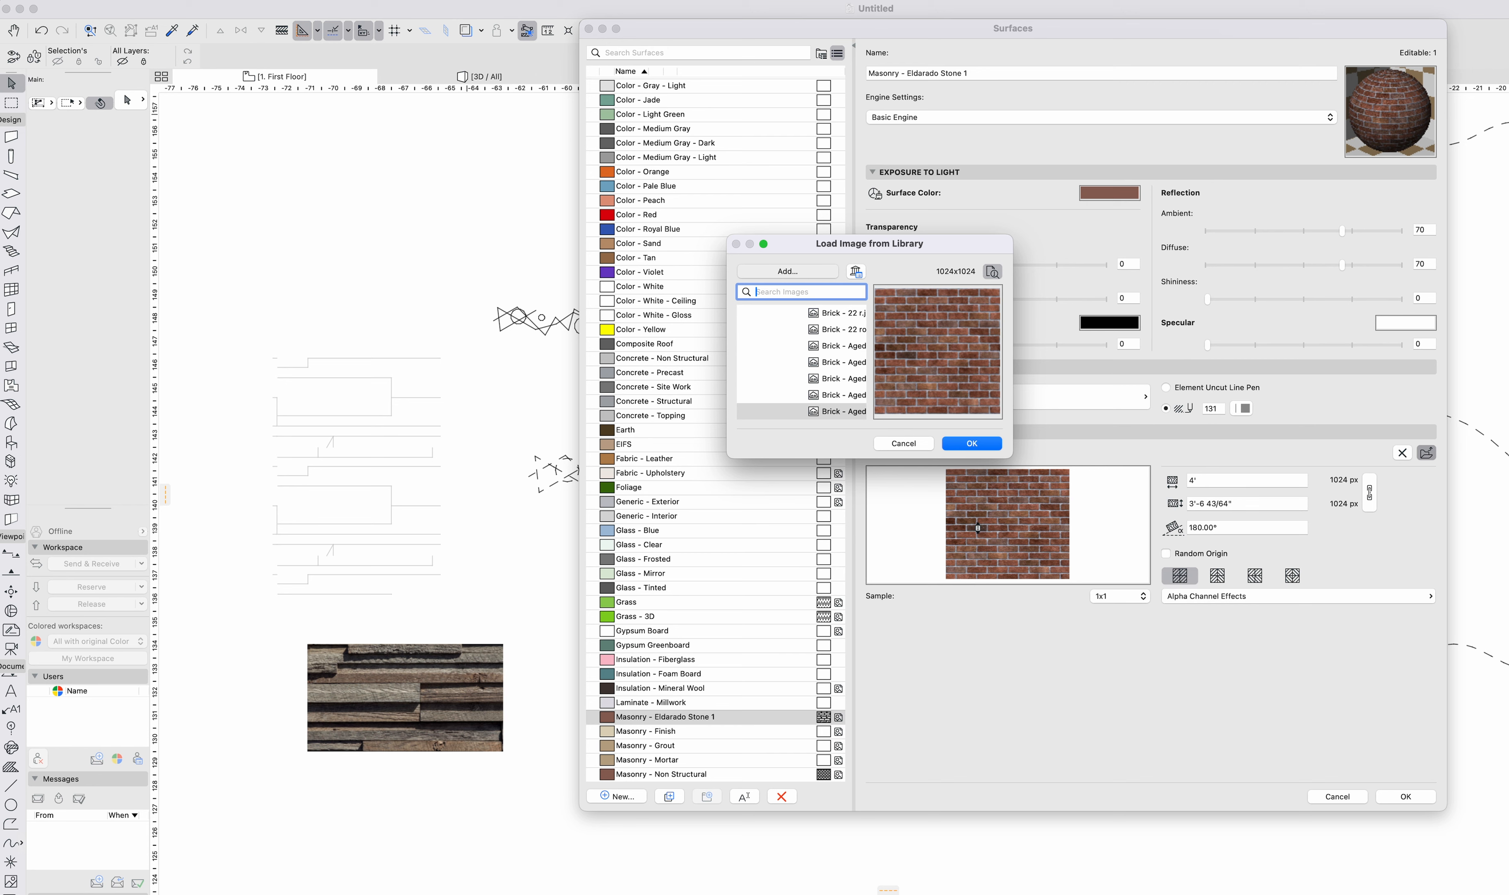
pyautogui.click(972, 443)
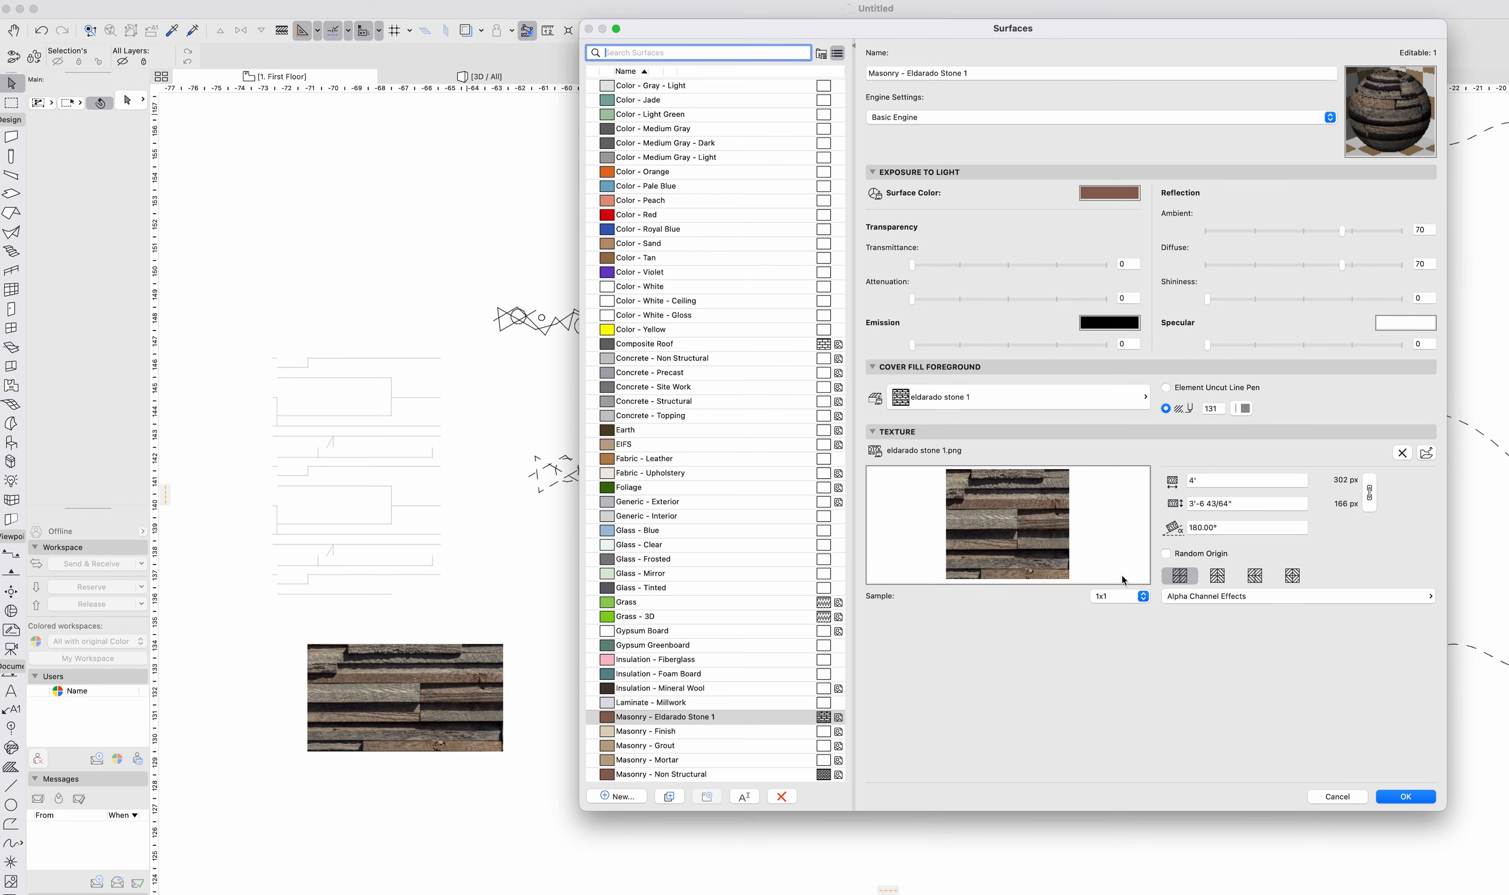
# Link the texture's width and height to the image's original proportions and save the surface.
pyautogui.click(1370, 492)
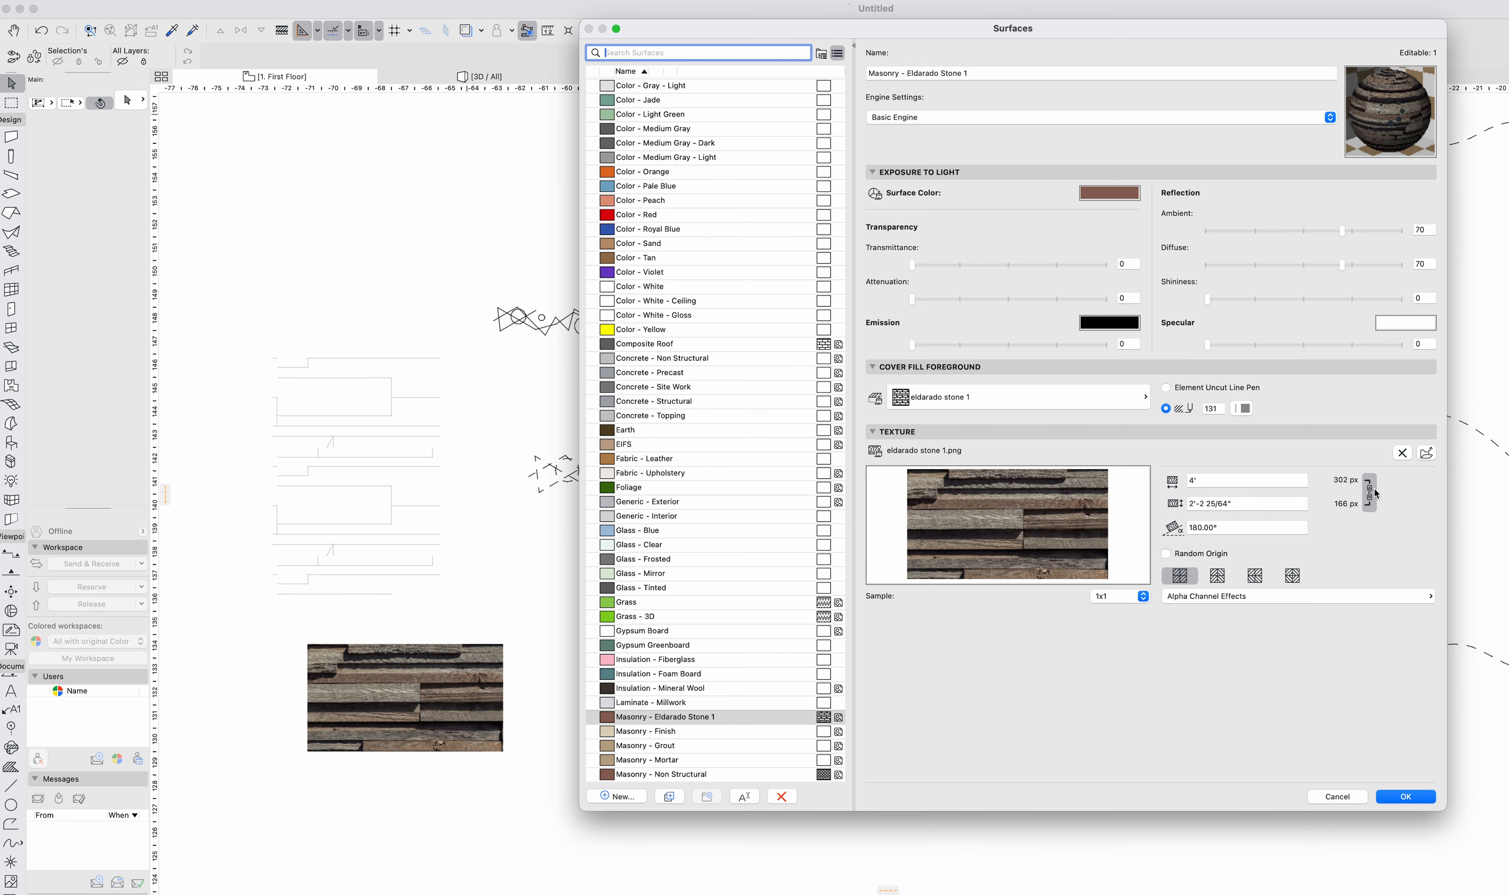
pyautogui.click(1219, 481)
pyautogui.press('Tab')
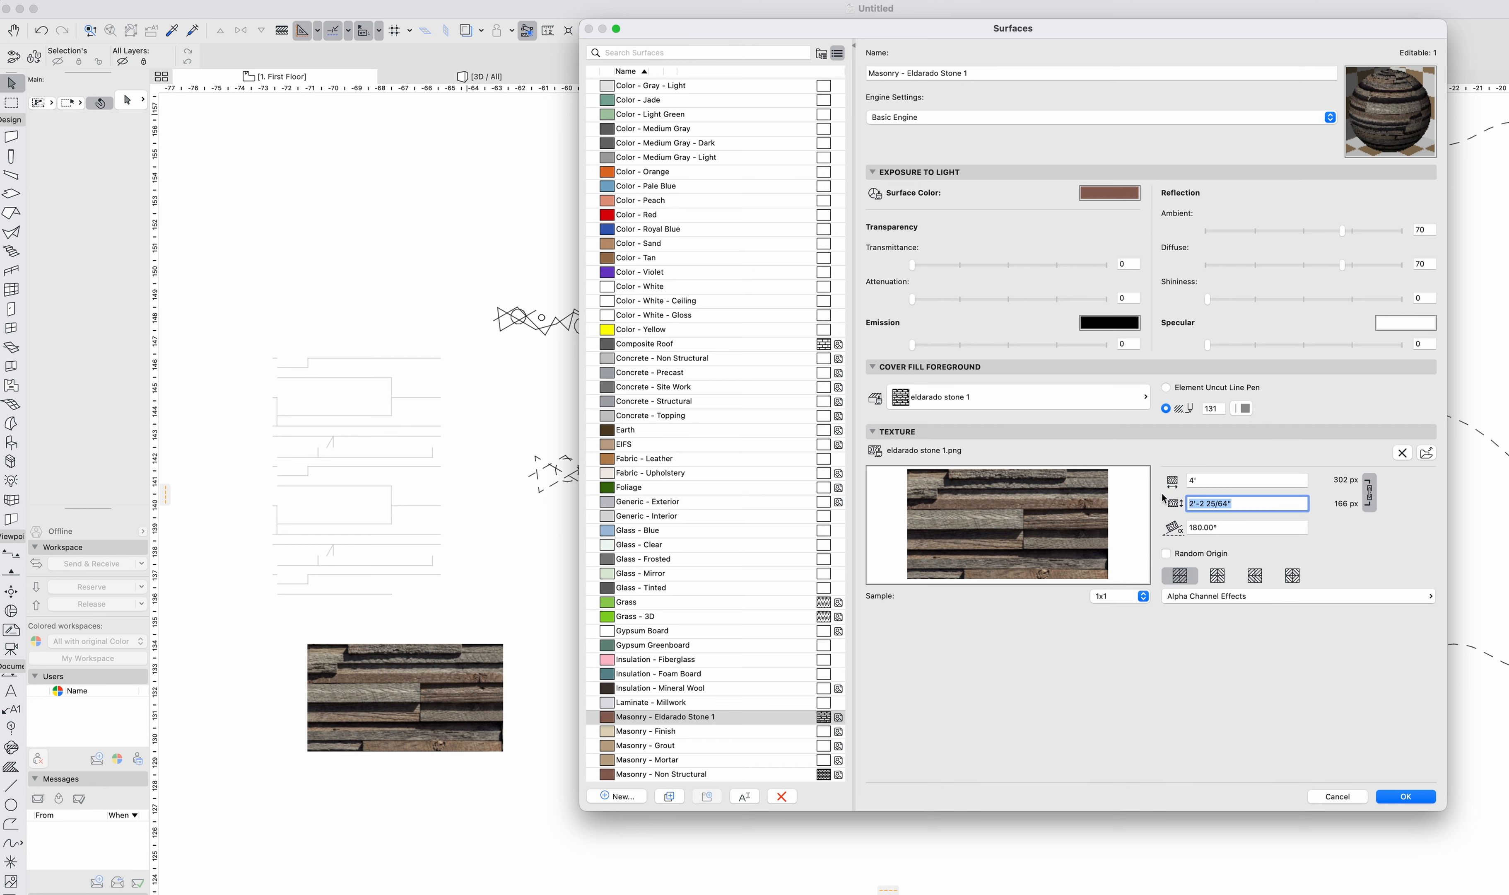
pyautogui.press('Return')
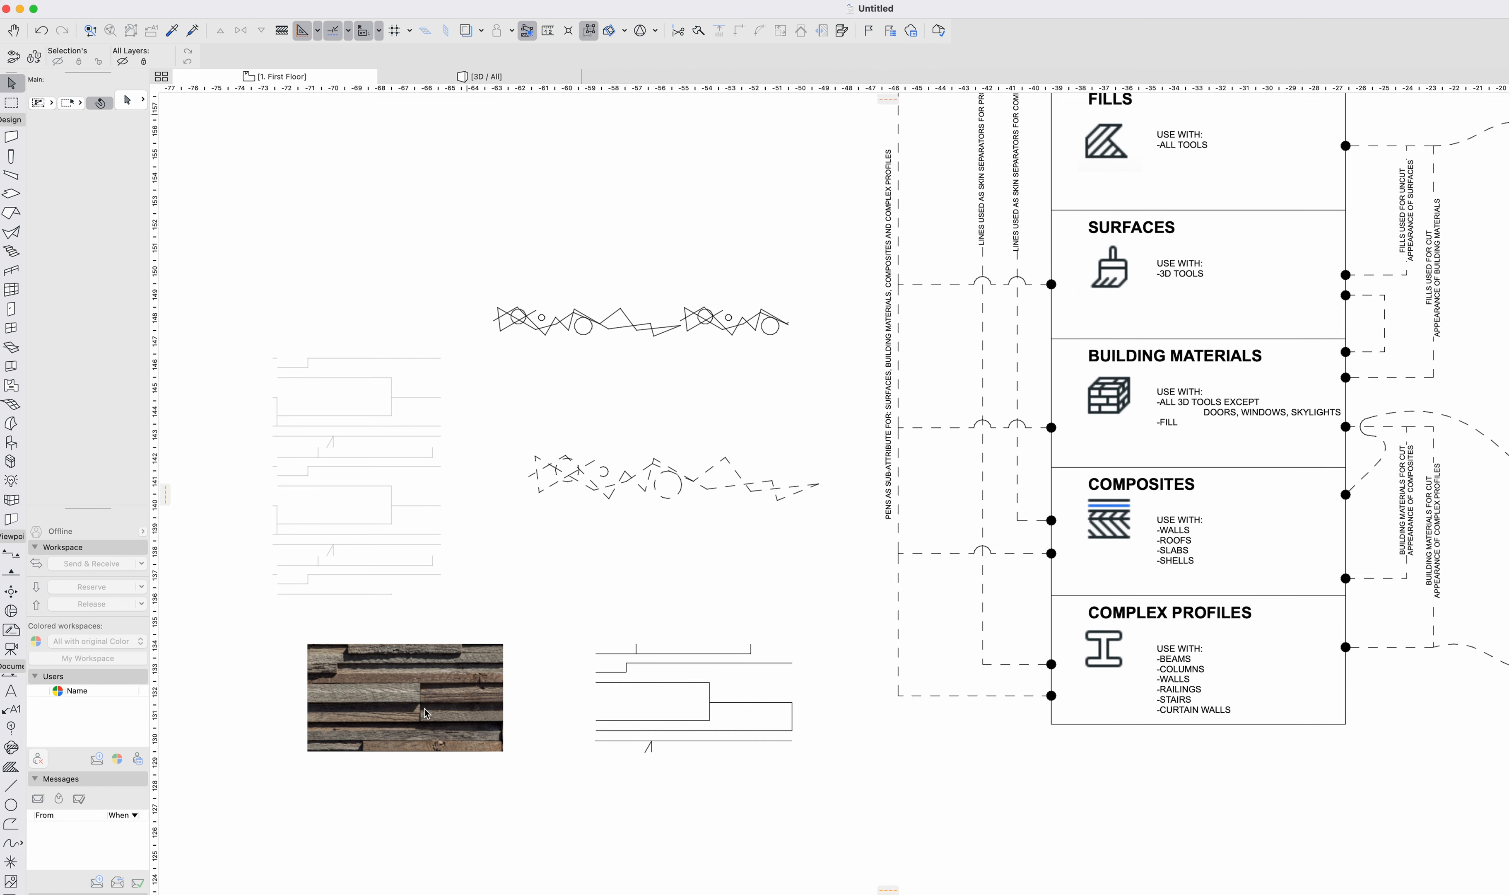
# Check the size of the placed stone image on the plan, and select and deselect the traced linework beside it.
pyautogui.click(354, 736)
pyautogui.moveTo(311, 754); pyautogui.dragTo(568, 736)
pyautogui.press('Escape')
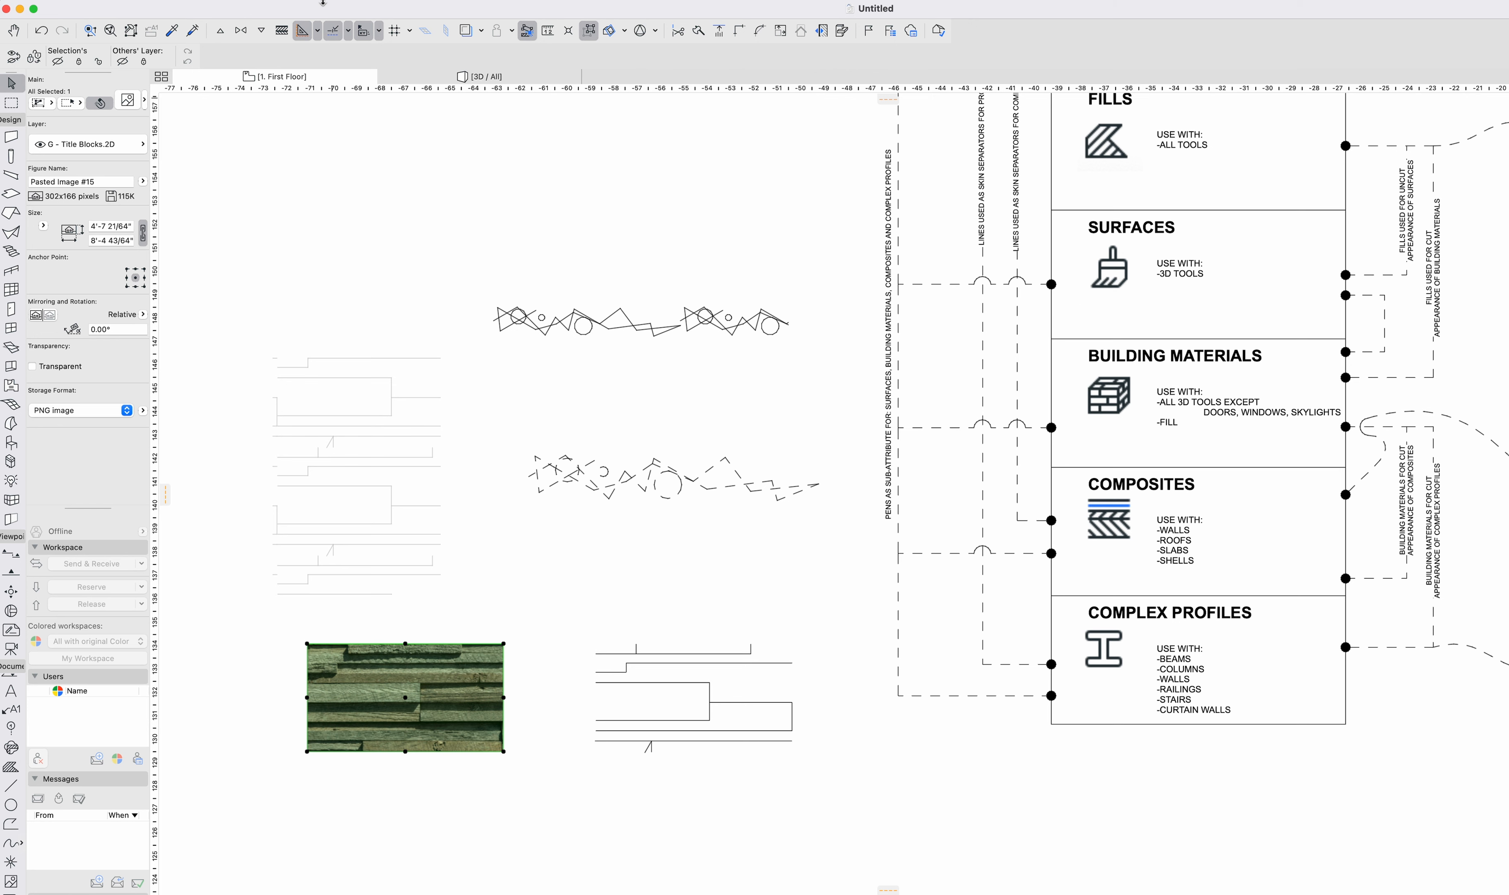
pyautogui.click(832, 779)
pyautogui.moveTo(830, 788); pyautogui.dragTo(553, 574)
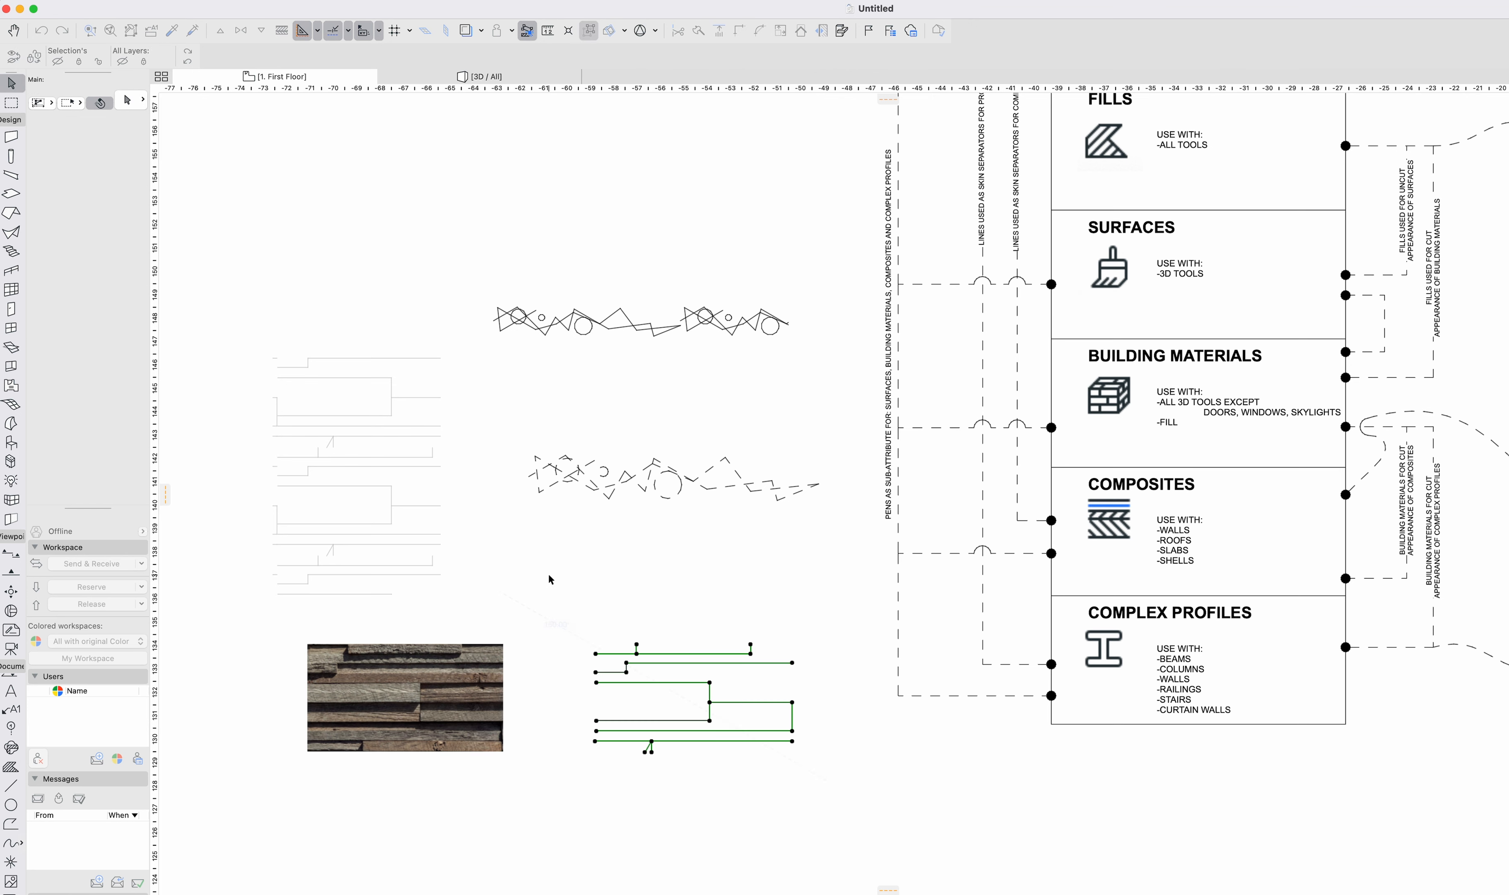
pyautogui.press('Escape')
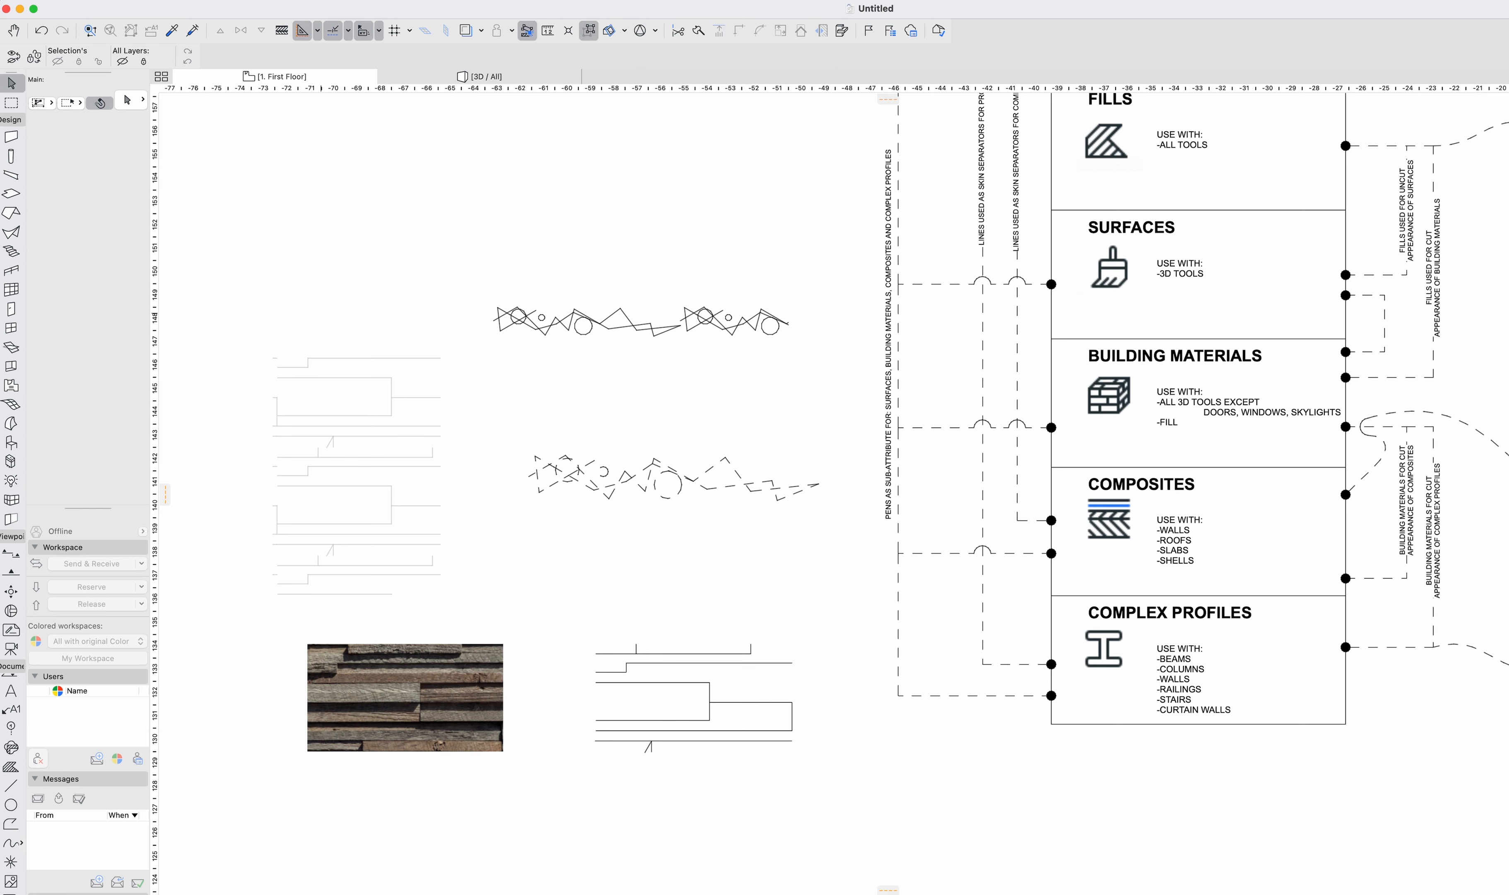
# Reopen the Masonry - Eldarado Stone 1 surface, set its texture width to 100 inches and rotation angle to 0°, and save.
pyautogui.click(290, 6)
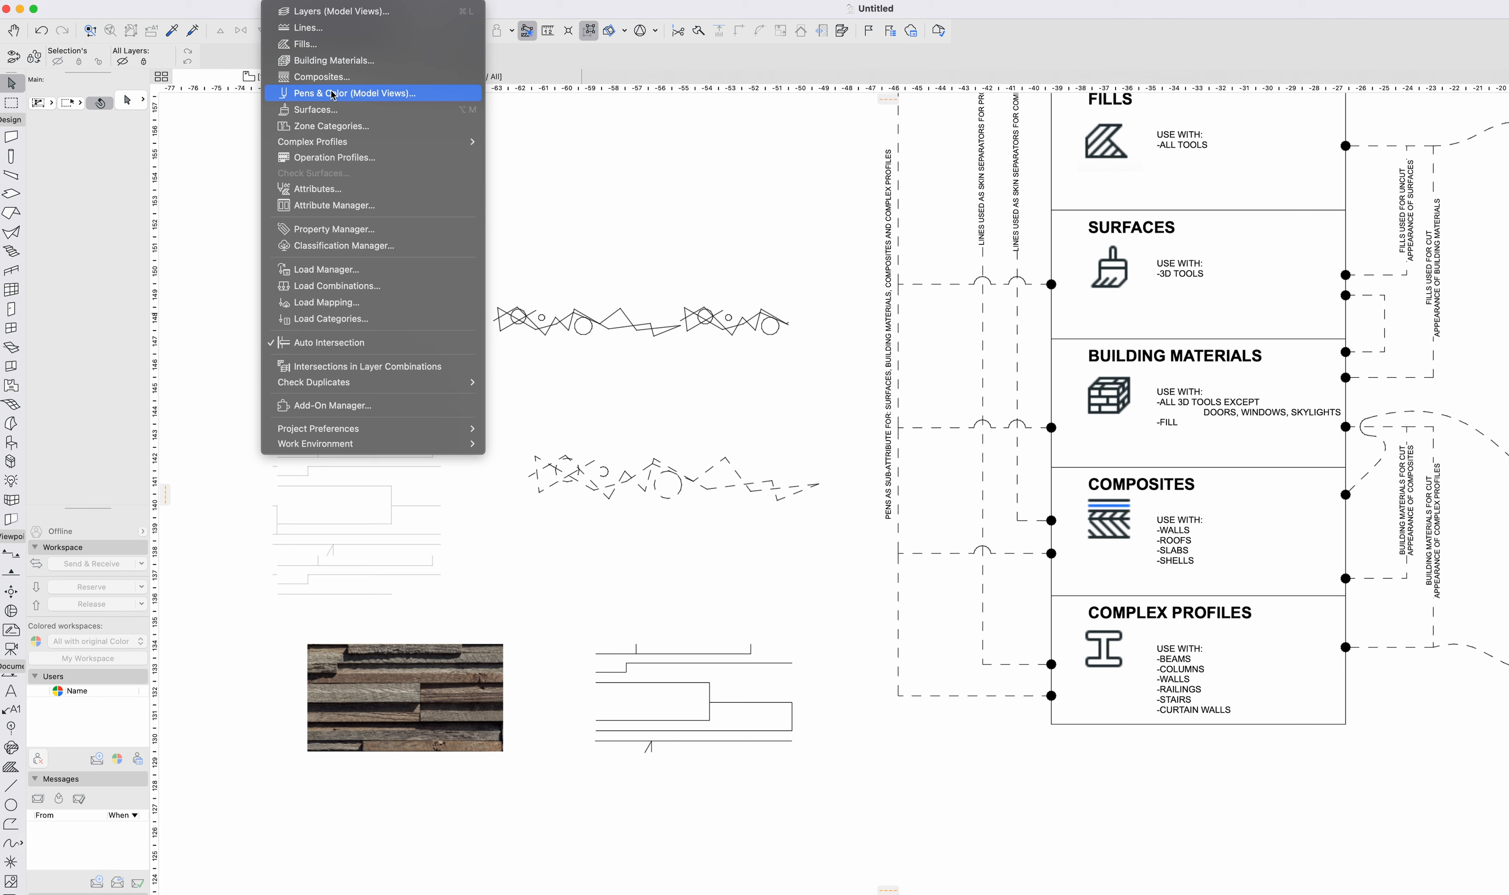
pyautogui.click(332, 107)
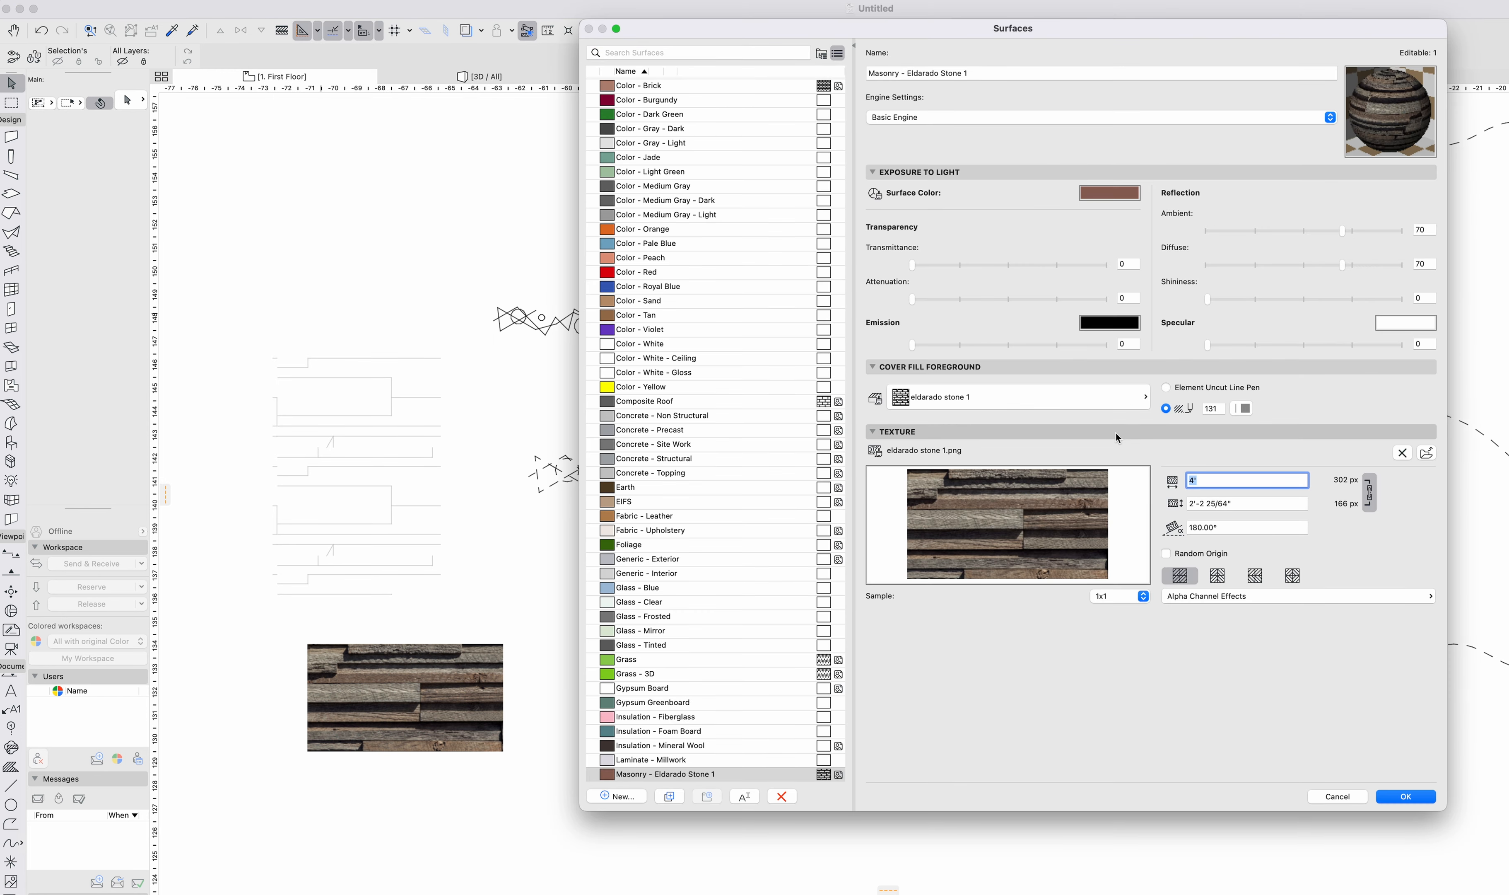
pyautogui.write('100')
pyautogui.press('Tab')
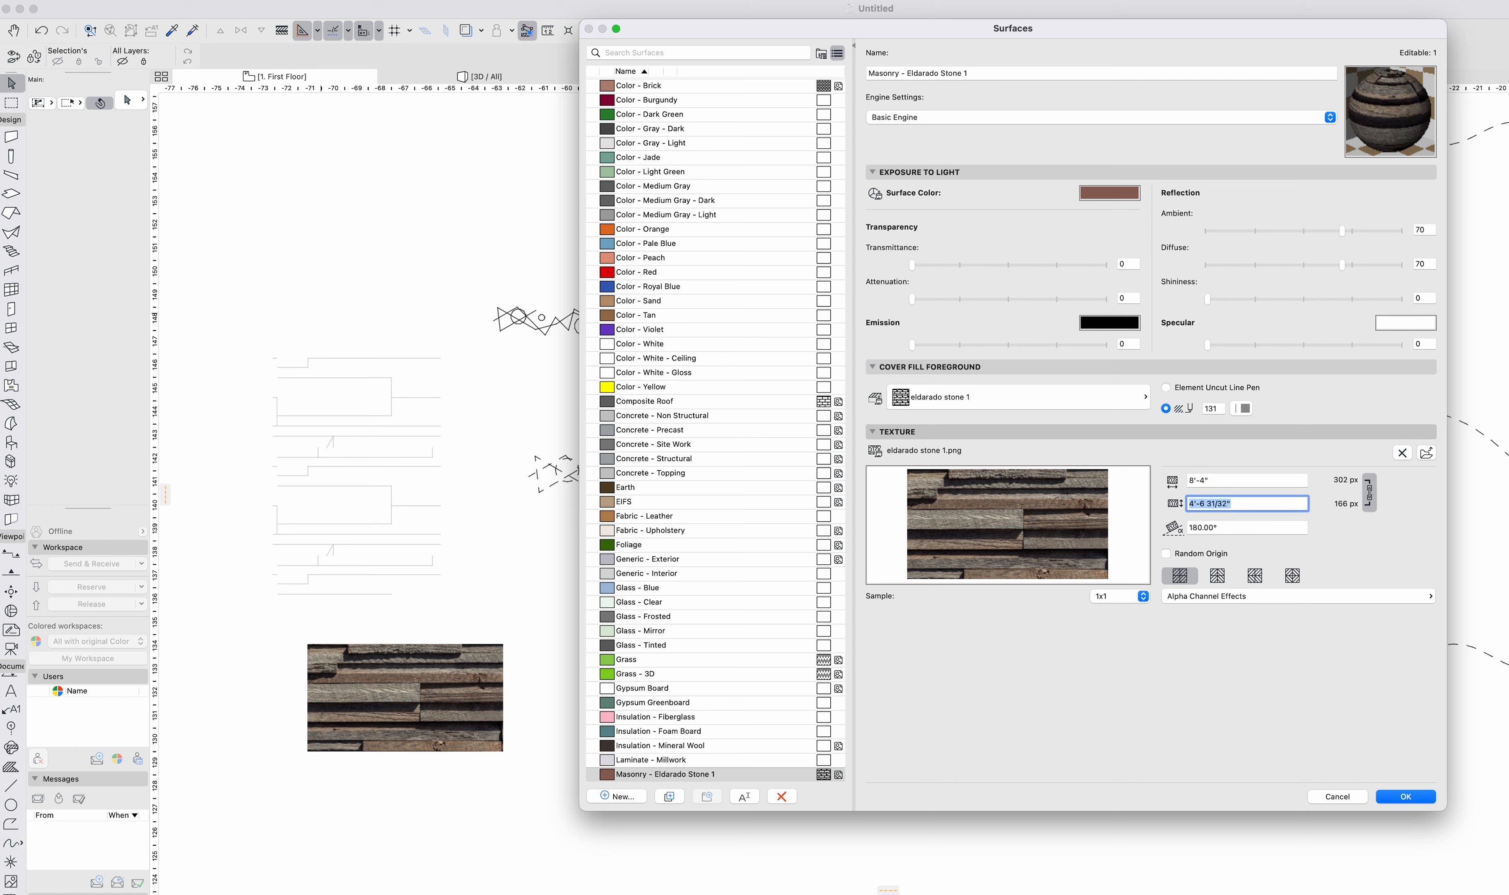
pyautogui.tripleClick(1225, 524)
pyautogui.write('0')
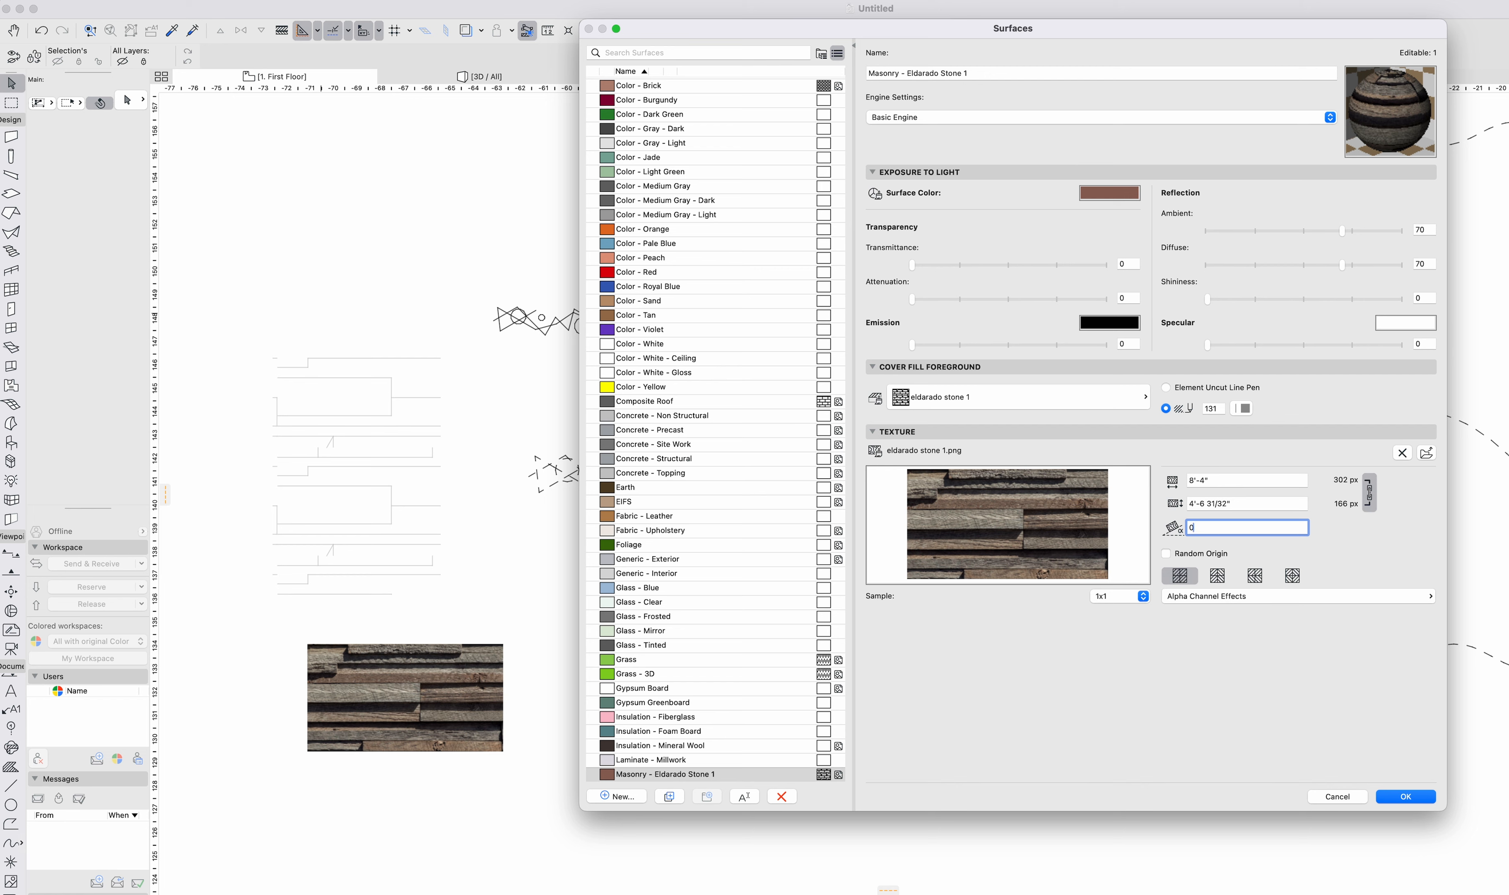
pyautogui.press('Tab')
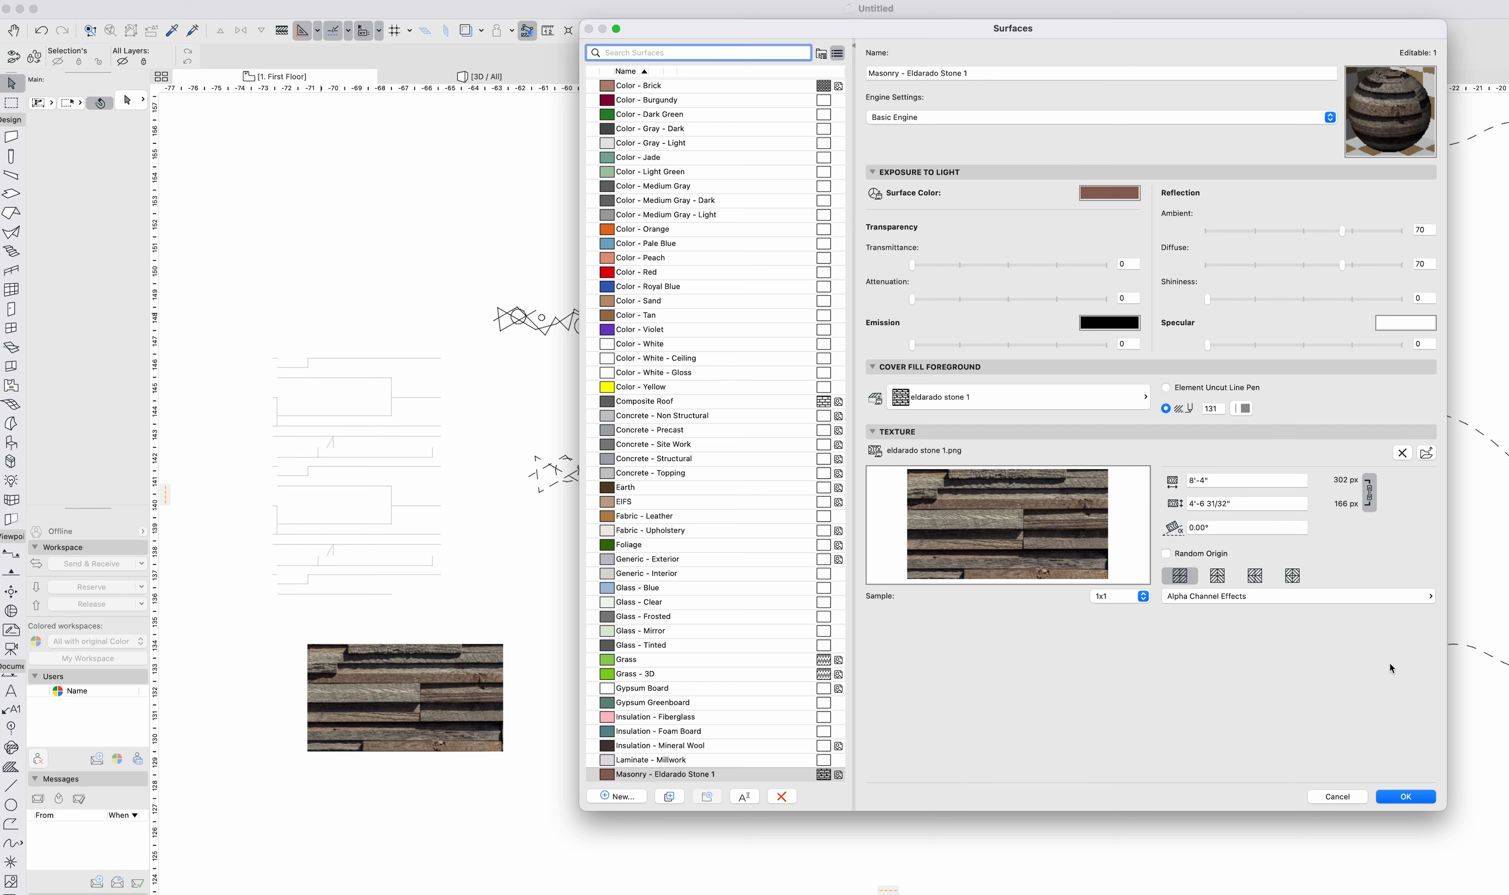
pyautogui.press('Return')
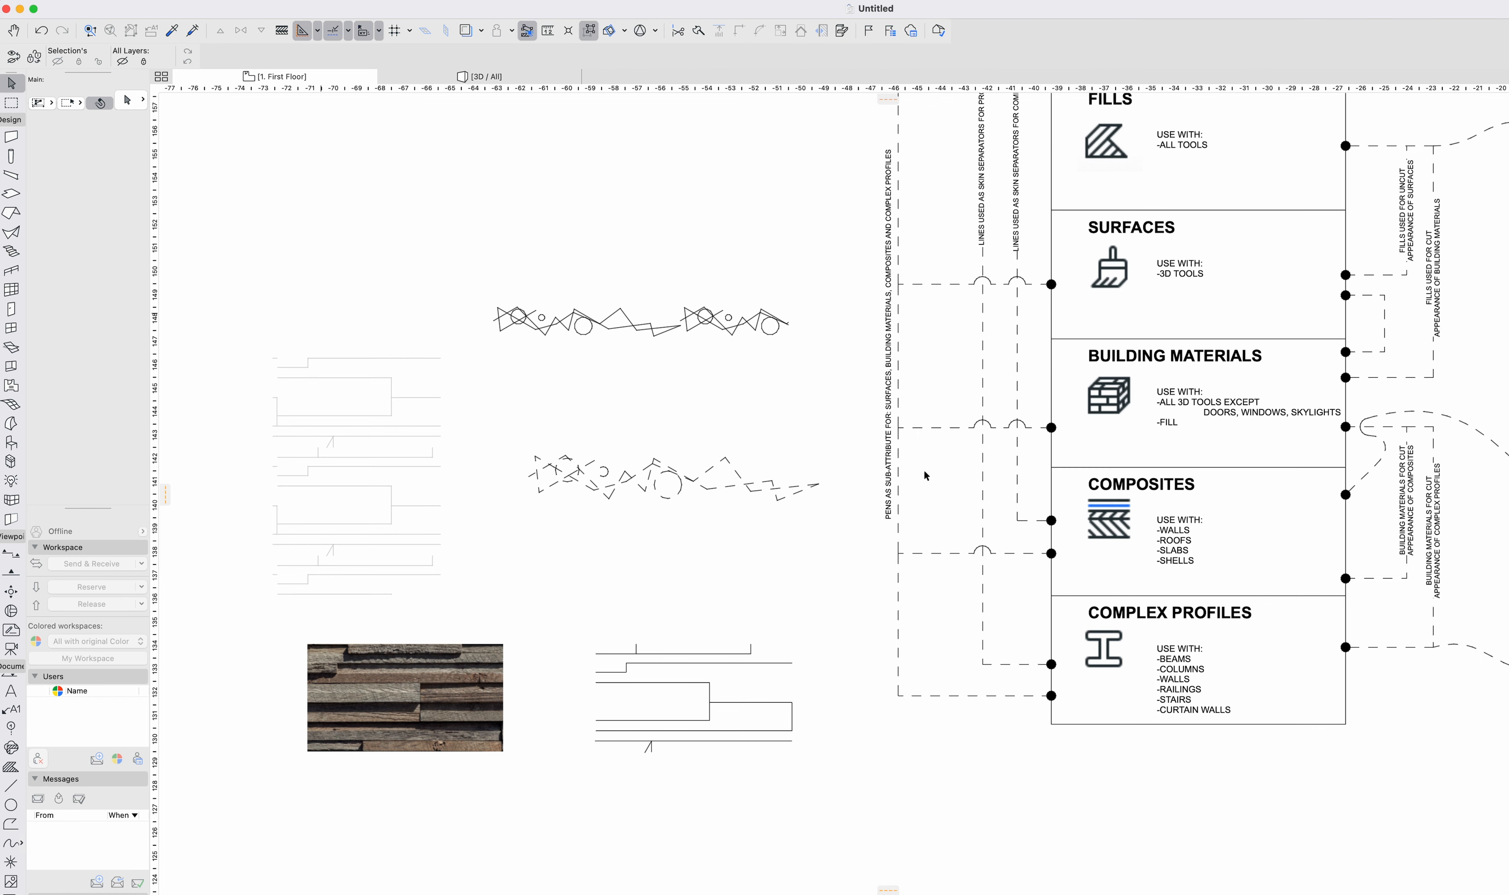
pyautogui.moveTo(936, 428); pyautogui.dragTo(897, 461, button='middle')
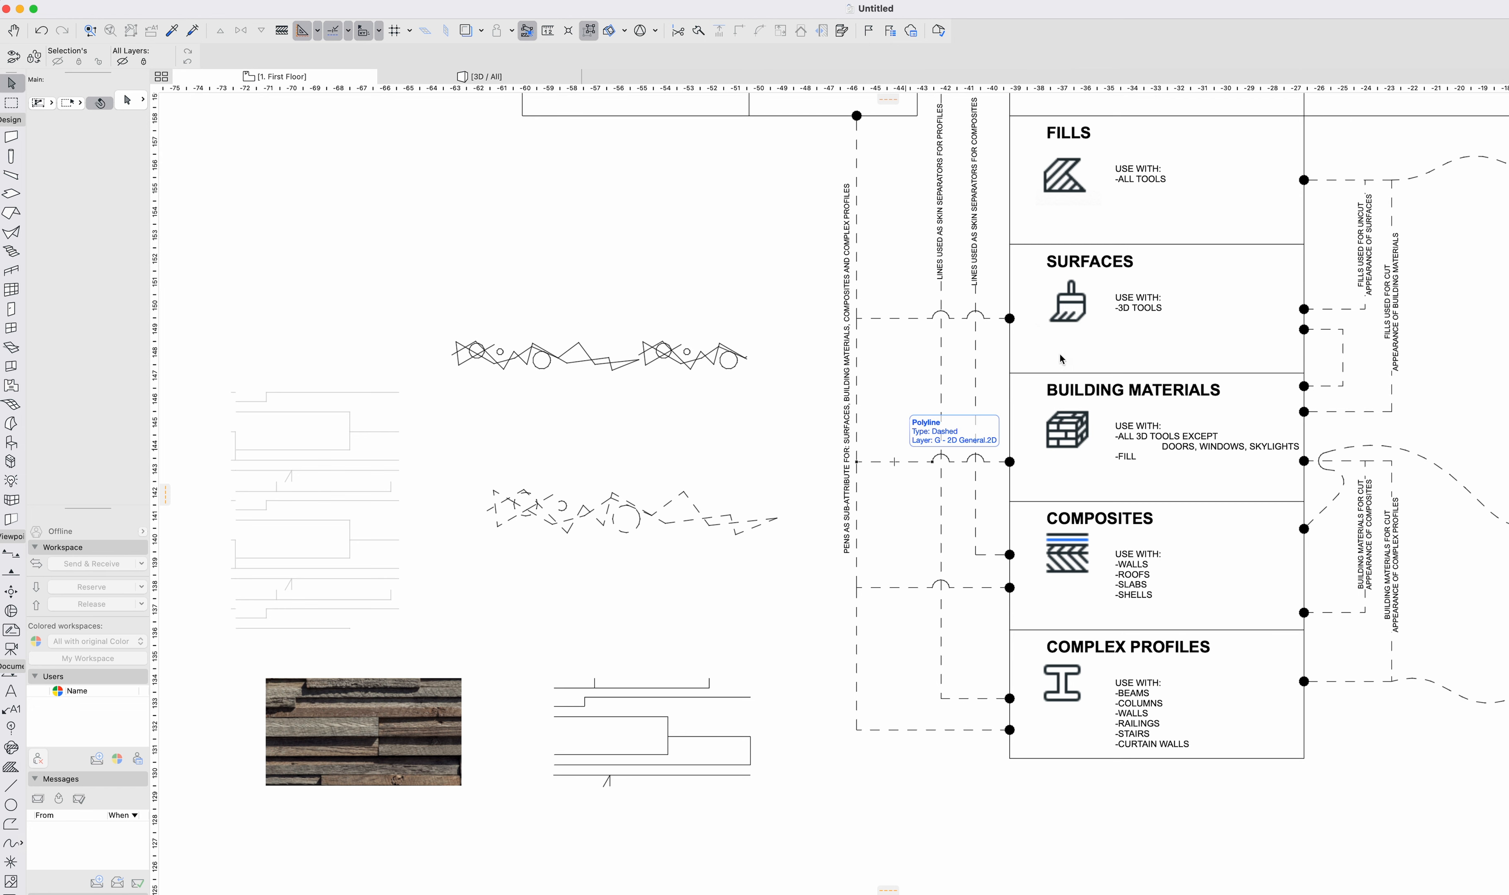
pyautogui.moveTo(1159, 293); pyautogui.dragTo(1151, 371, button='middle')
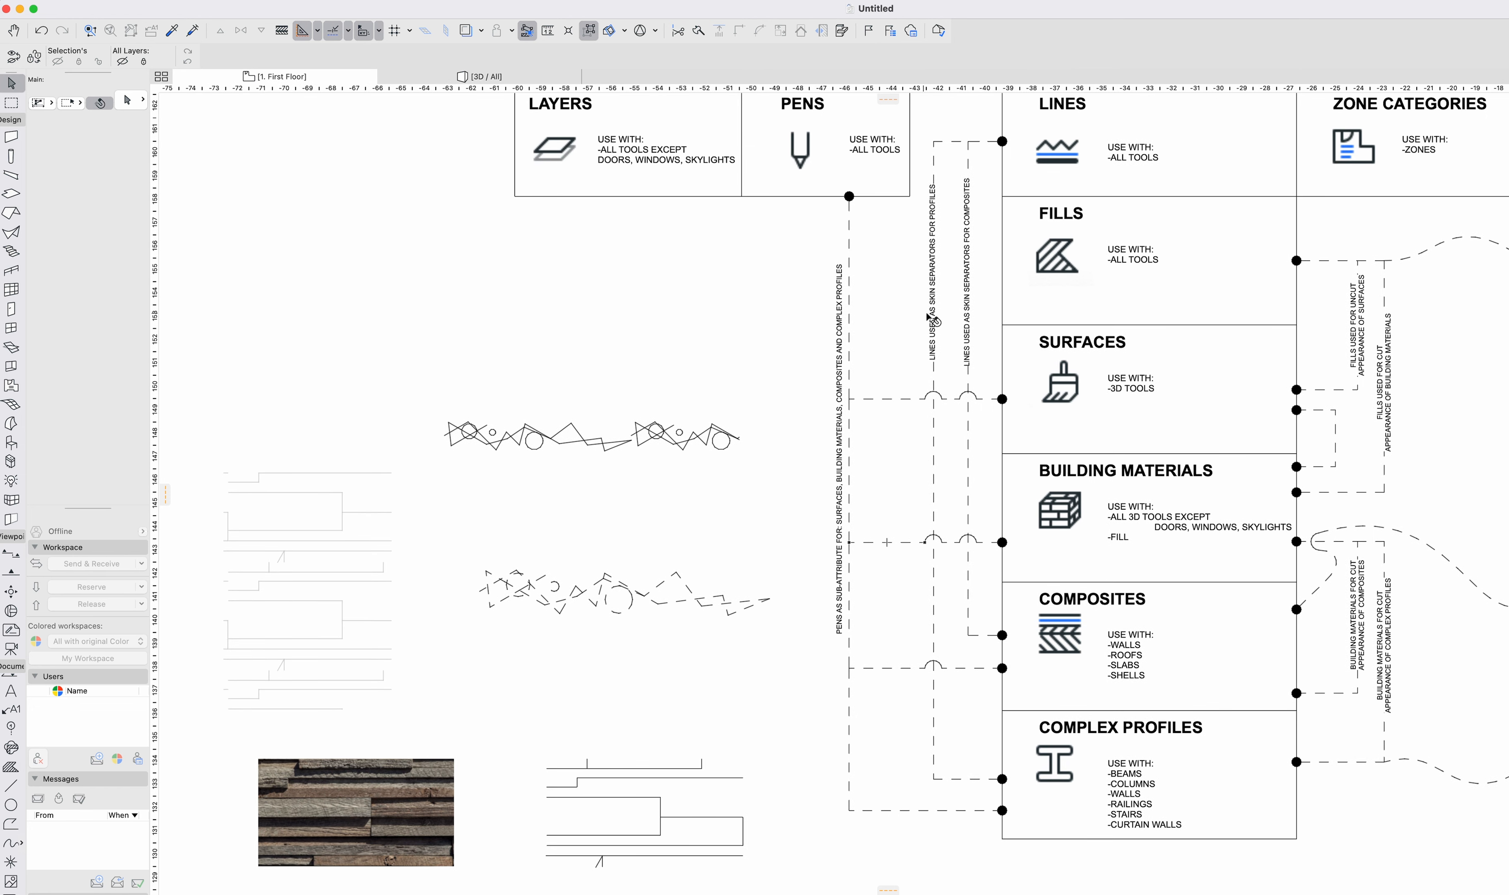
# Draw a rectangular slab about 18' wide in the empty area below and beside the LAYERS box and select it.
pyautogui.moveTo(697, 505); pyautogui.dragTo(859, 503, button='middle')
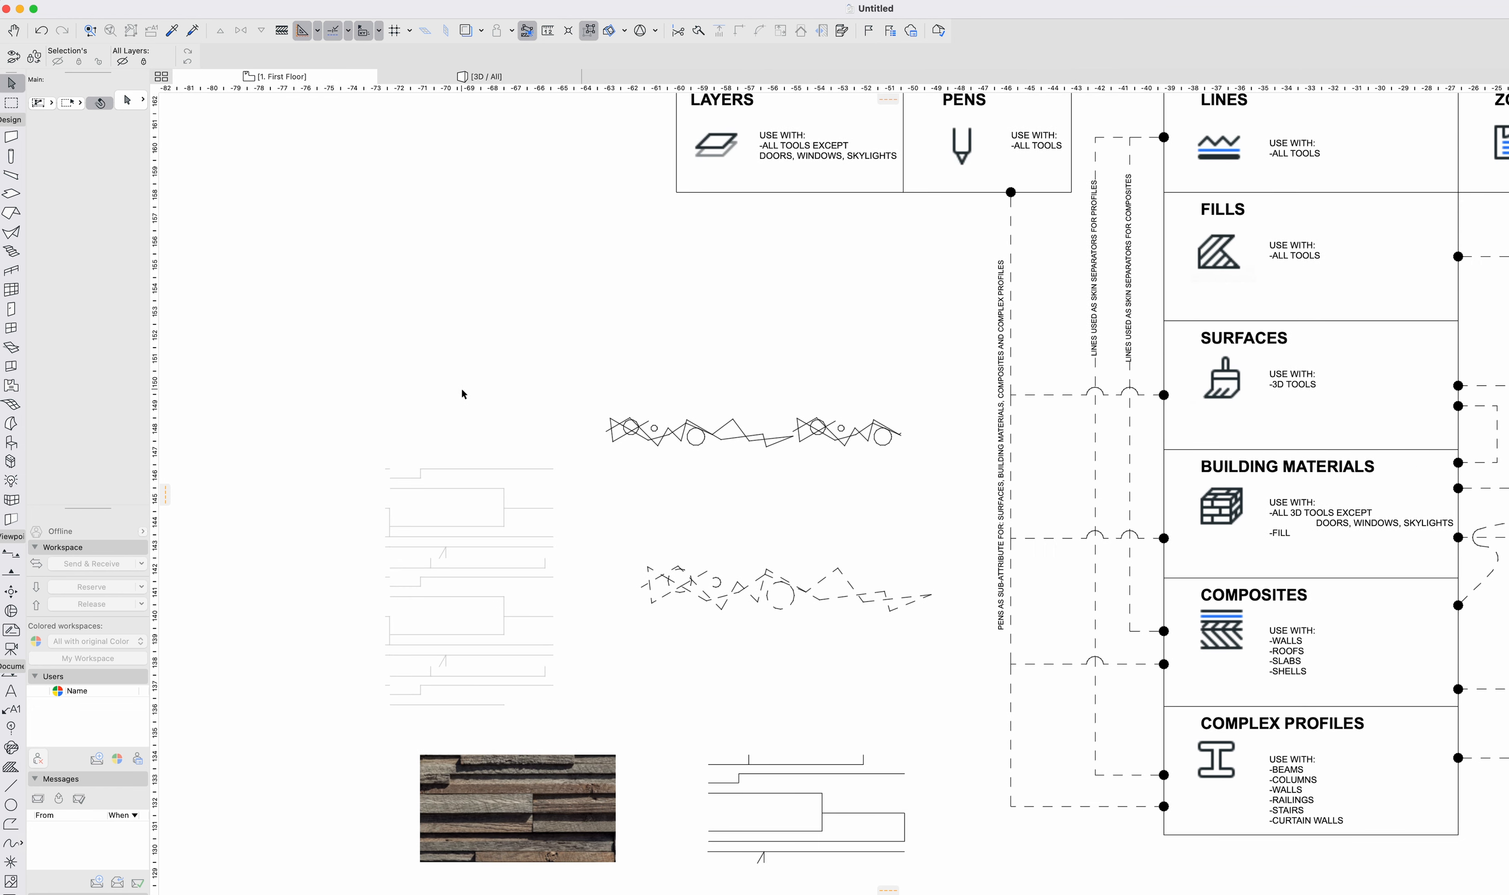
pyautogui.press('s')
pyautogui.click(268, 193)
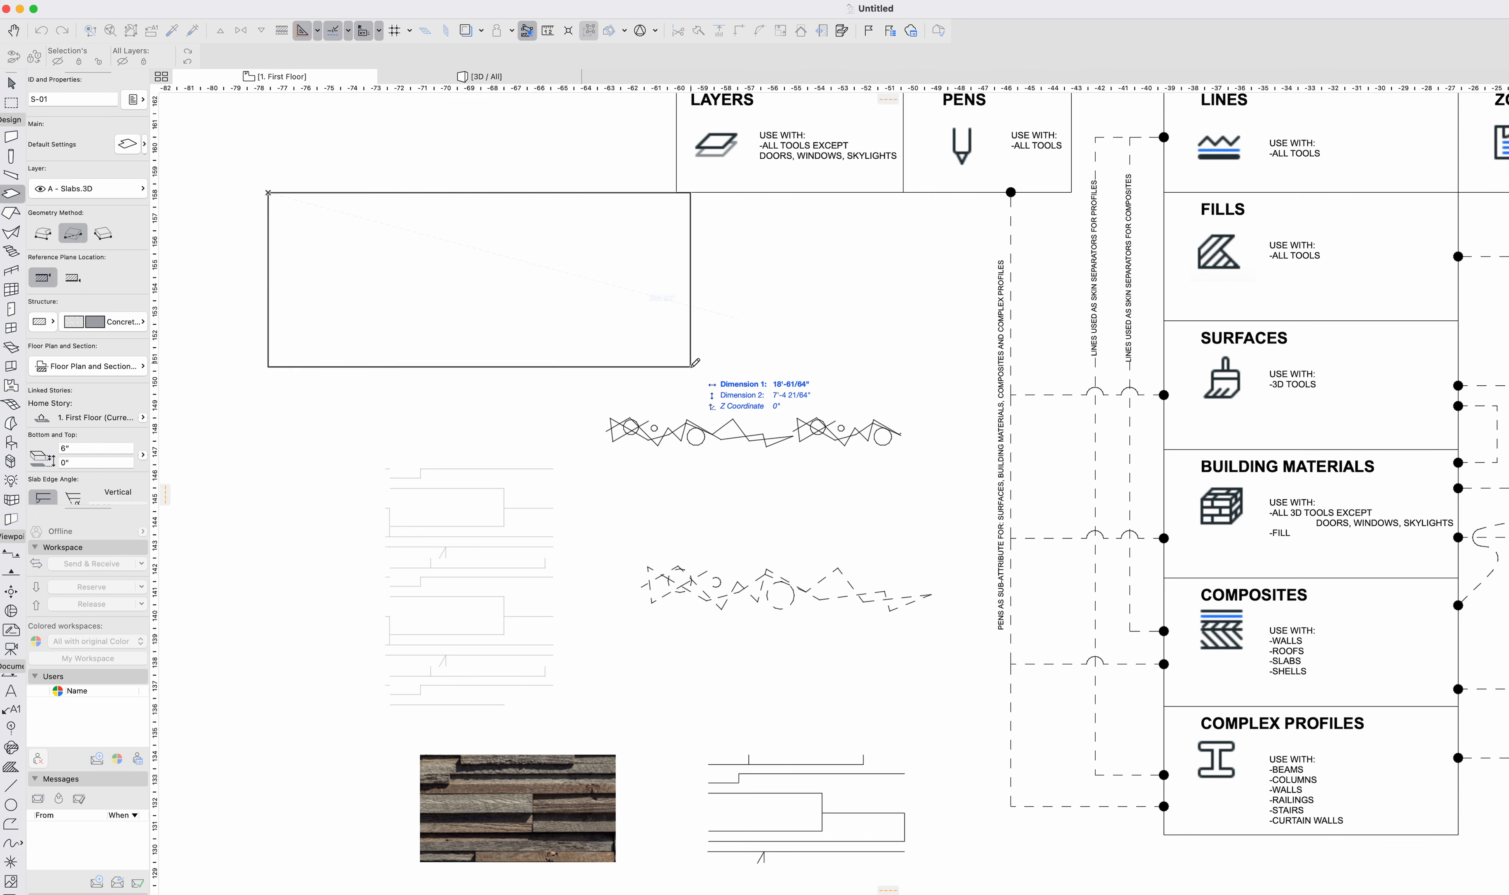
pyautogui.click(685, 389)
pyautogui.press('Escape')
pyautogui.click(456, 319)
# Override all of the slab's surfaces, linked together, with Masonry - Eldarado Stone 1.
pyautogui.press('super+t')
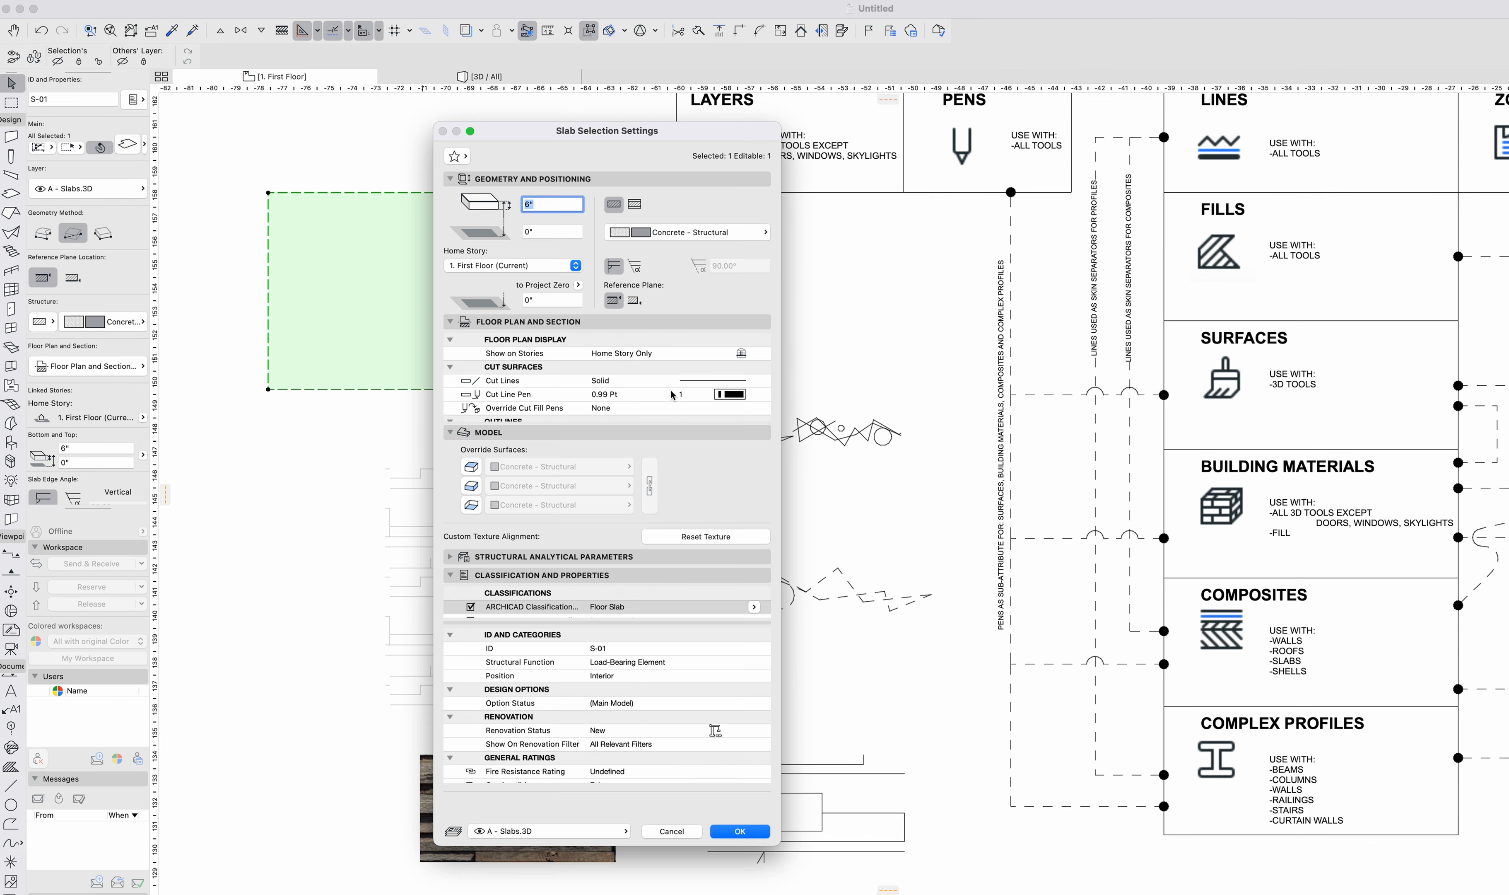
pyautogui.click(471, 468)
pyautogui.click(472, 486)
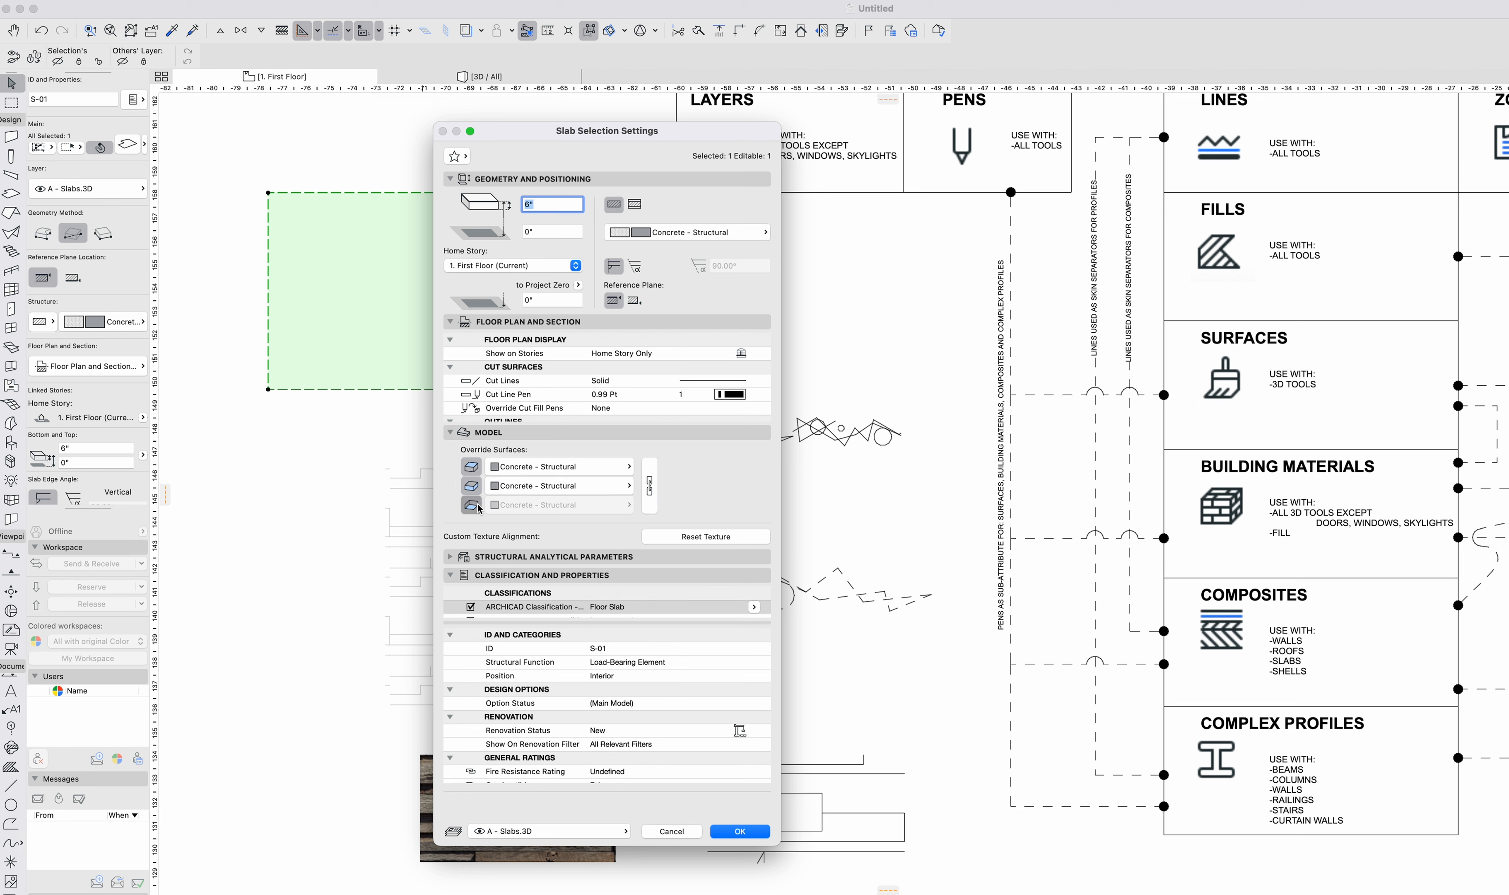
pyautogui.click(472, 505)
pyautogui.click(651, 487)
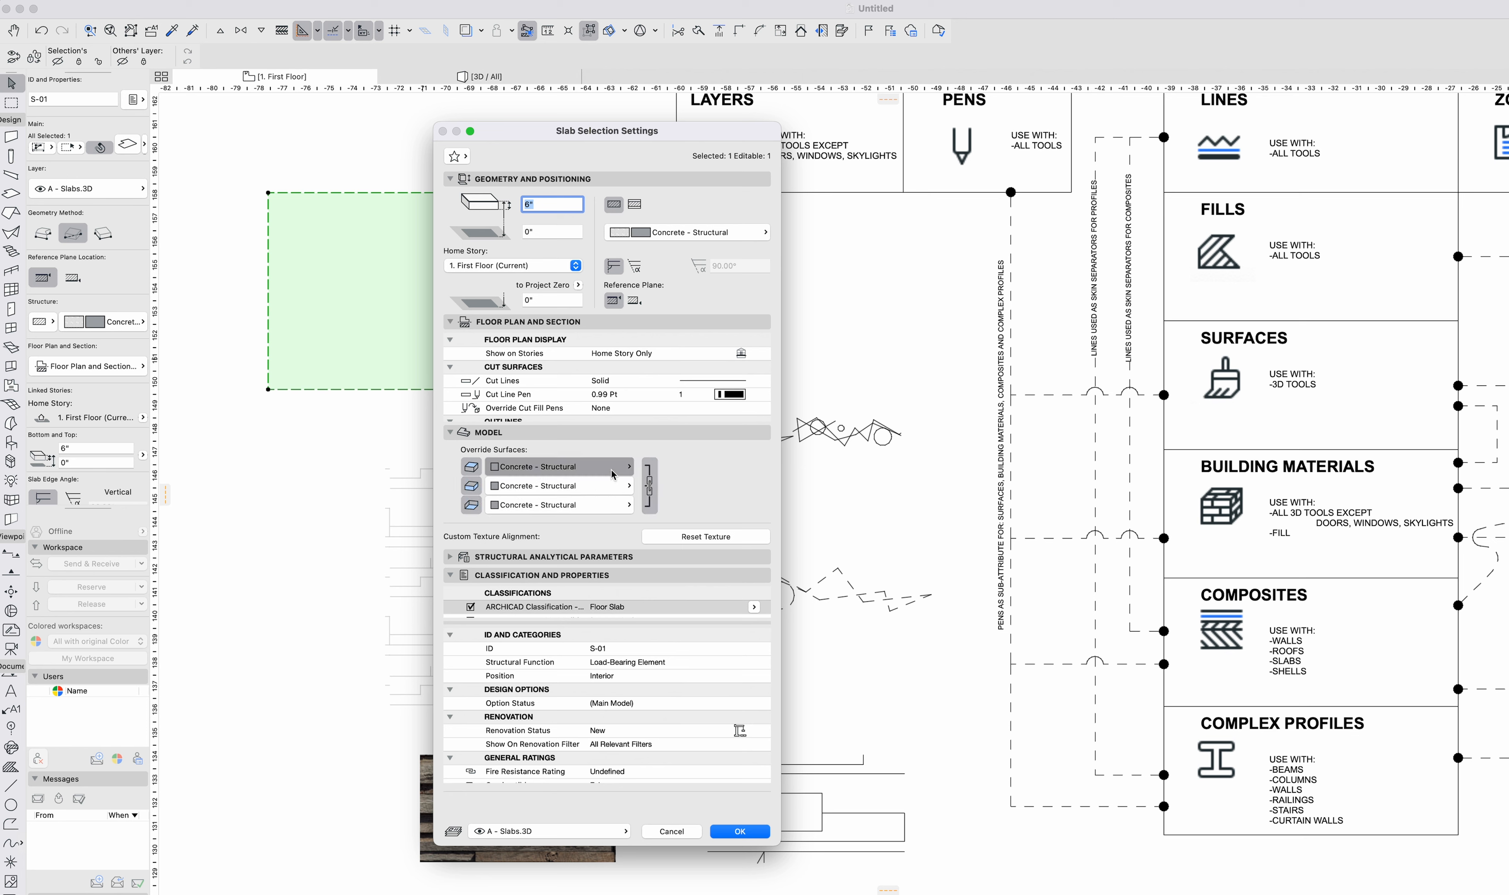
pyautogui.click(558, 467)
pyautogui.write('elda')
pyautogui.press('Return')
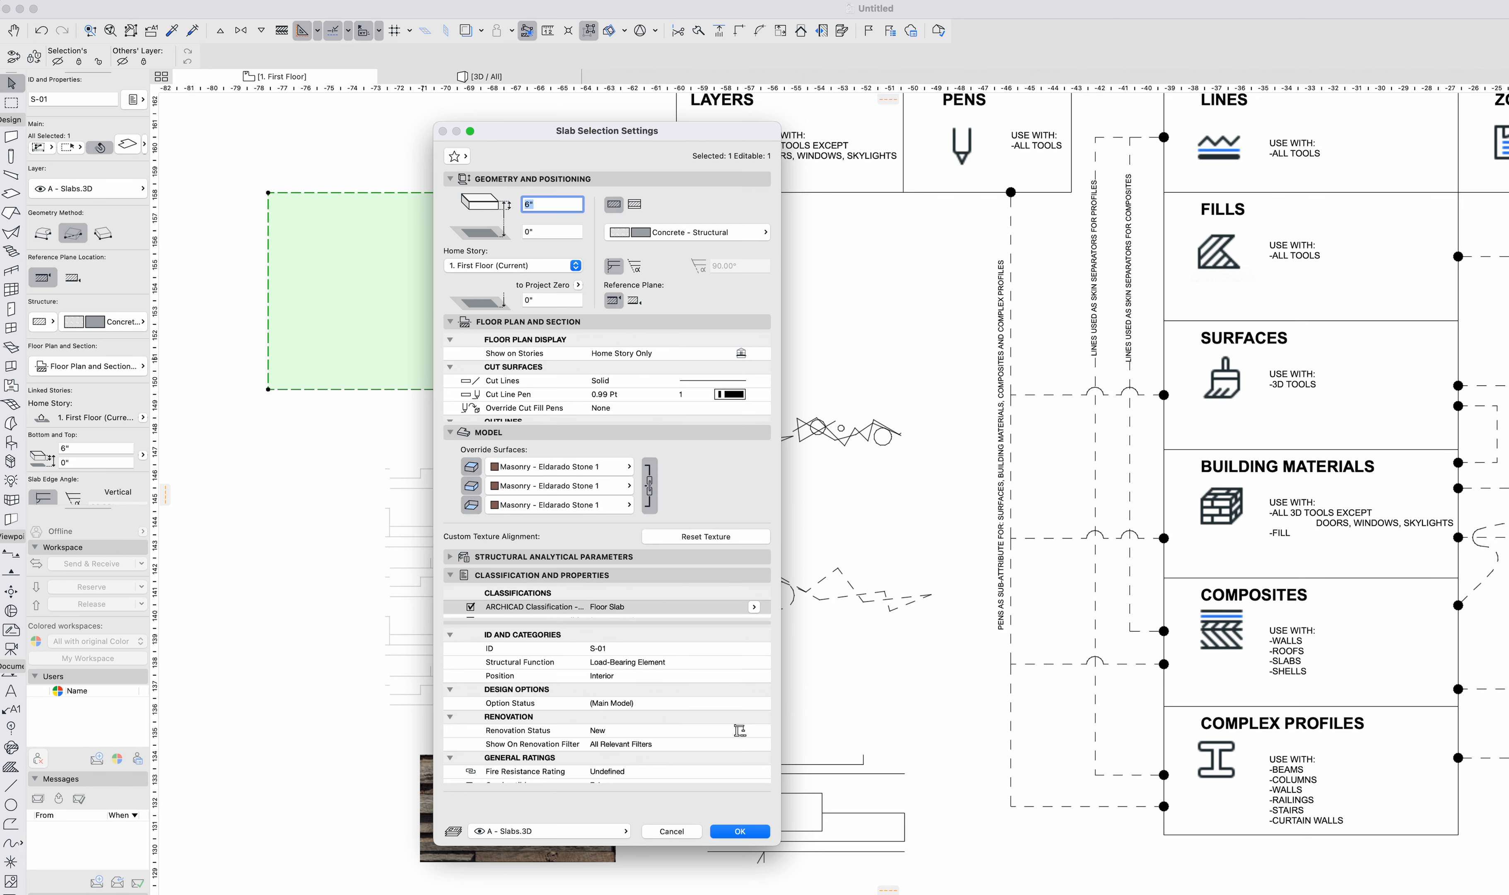
pyautogui.press('Return')
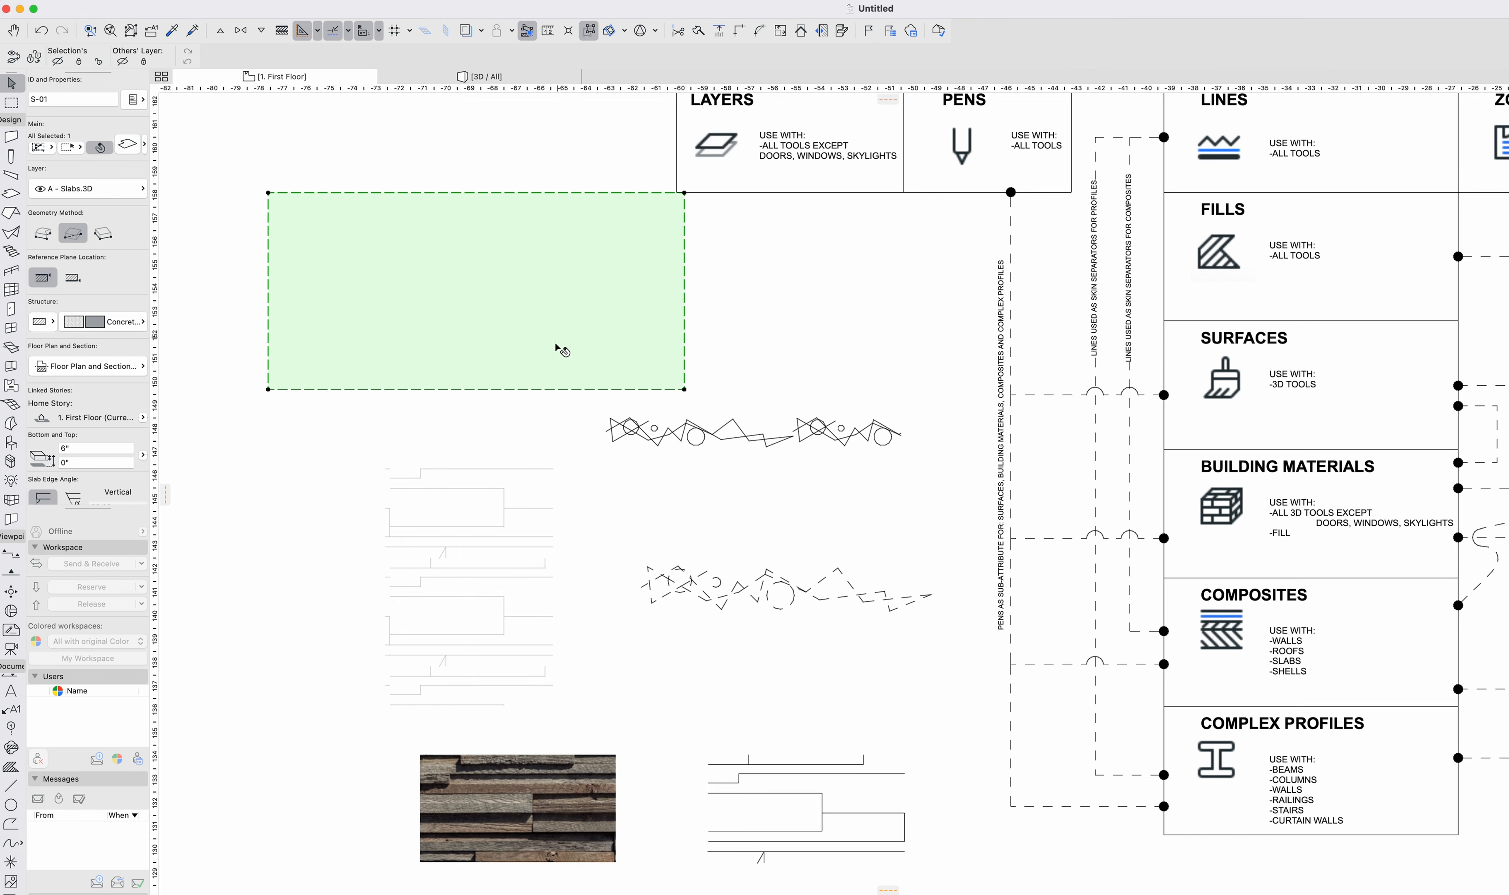
# View the slab in 3D from above to examine its stone texture.
pyautogui.press('F5')
pyautogui.keyDown('shift'); pyautogui.moveTo(637, 432); pyautogui.dragTo(706, 329, button='middle'); pyautogui.keyUp('shift')
pyautogui.keyDown('shift'); pyautogui.moveTo(900, 432); pyautogui.dragTo(926, 398, button='middle'); pyautogui.keyUp('shift')
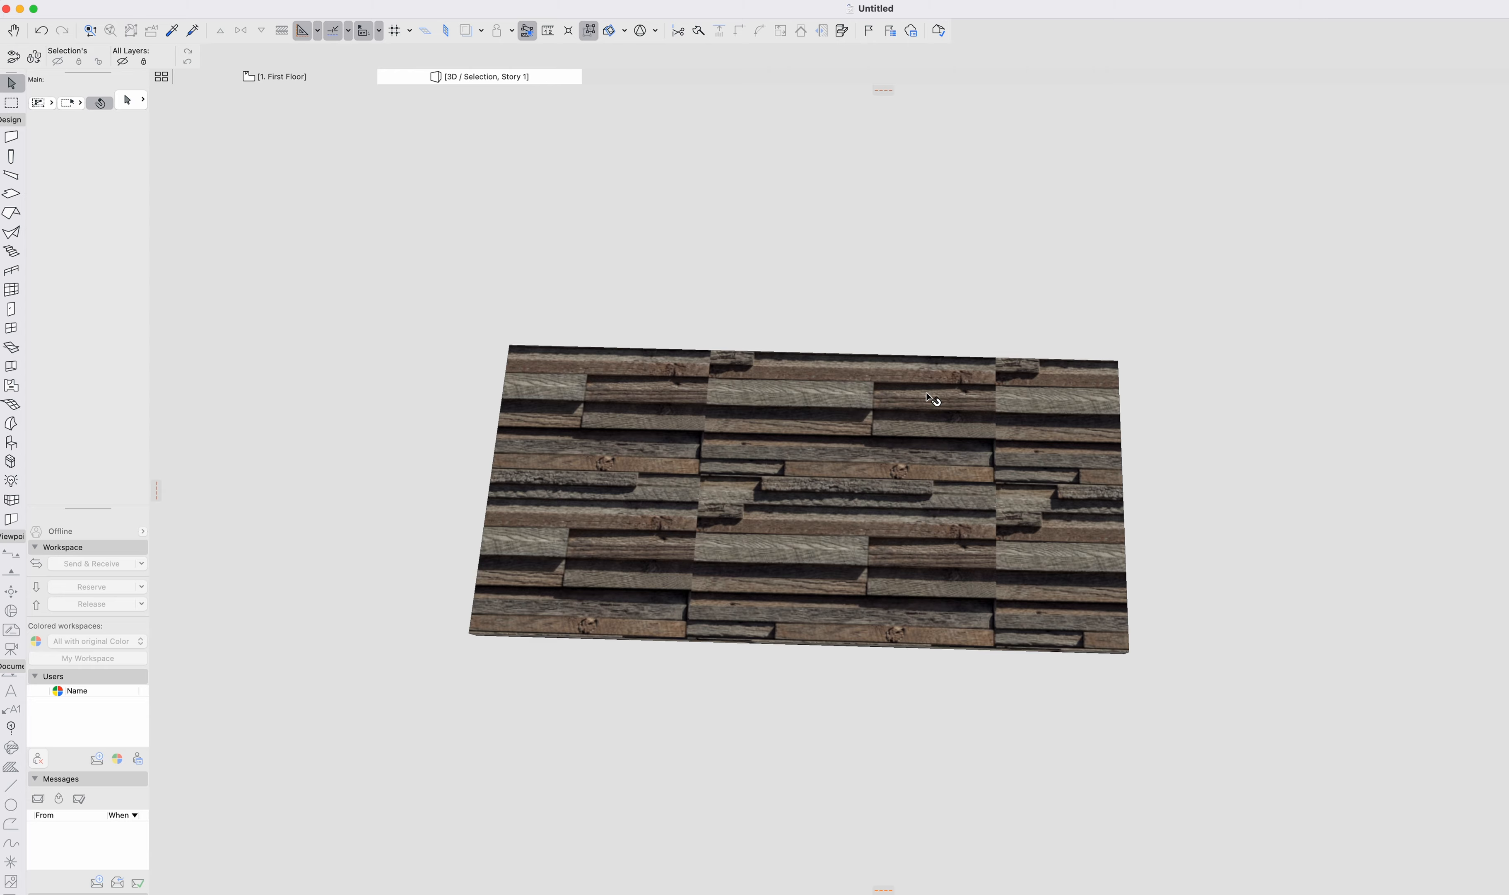
# Return to the floor plan and enable cover fills on the slab, using the fill from its surface.
pyautogui.press('F2')
pyautogui.doubleClick(656, 320)
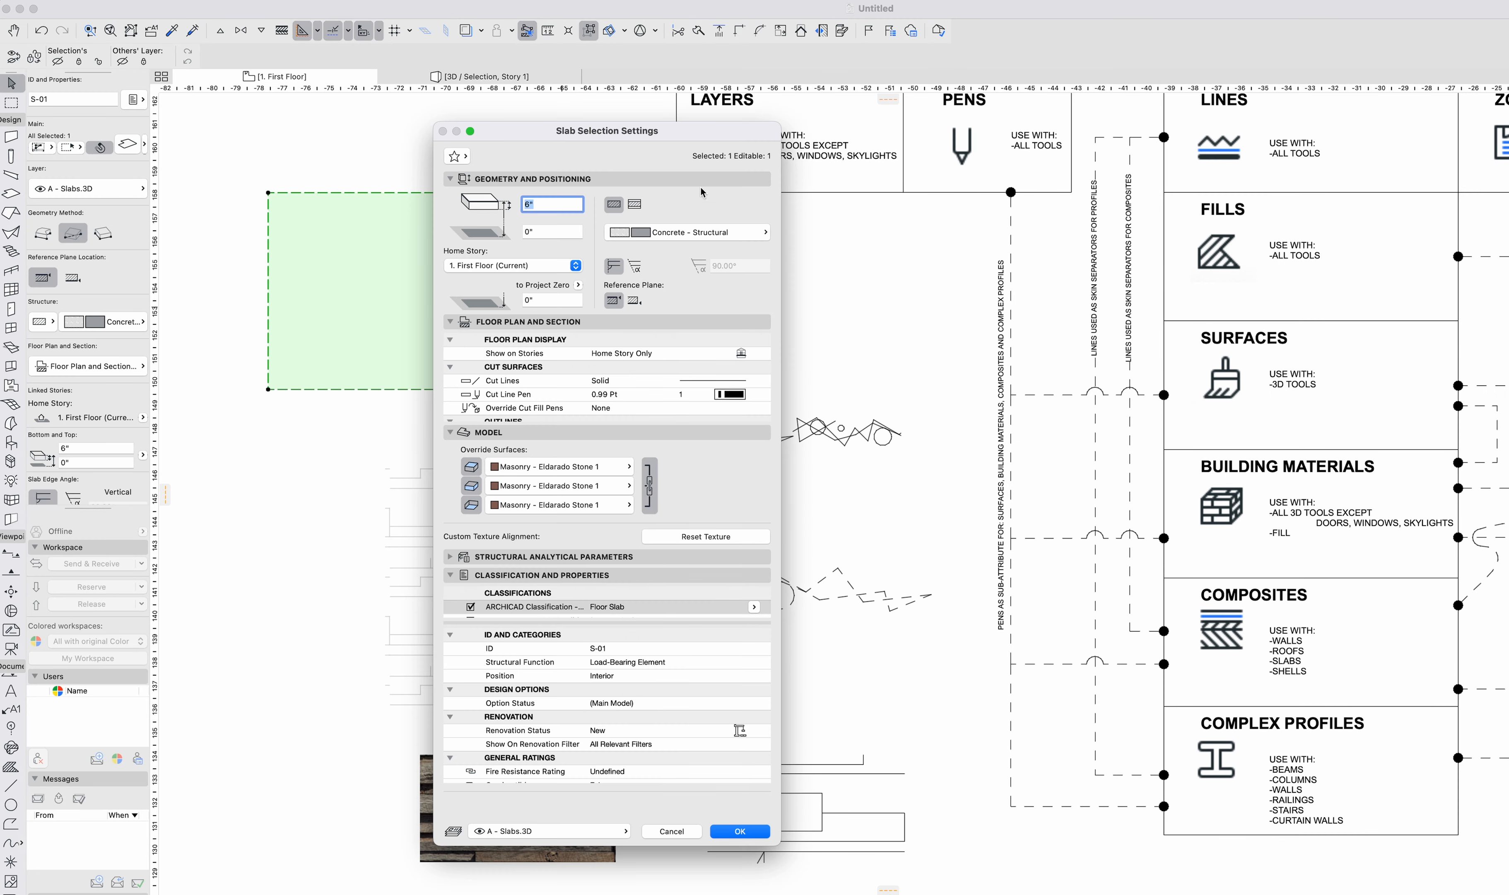
pyautogui.moveTo(625, 131); pyautogui.dragTo(856, 130)
pyautogui.scroll(-4, 895, 388)
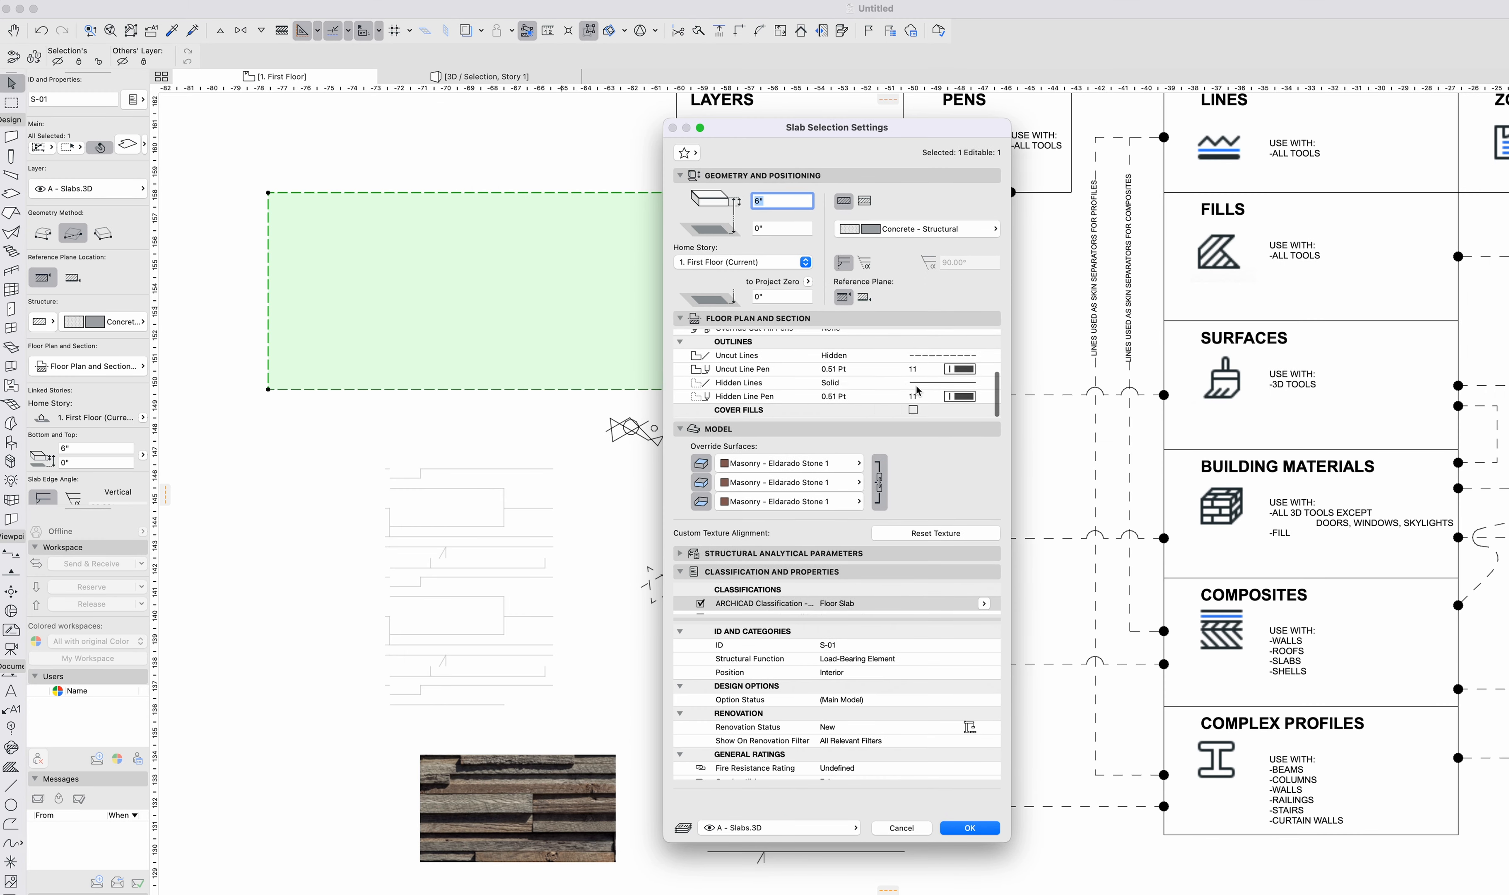
pyautogui.click(913, 411)
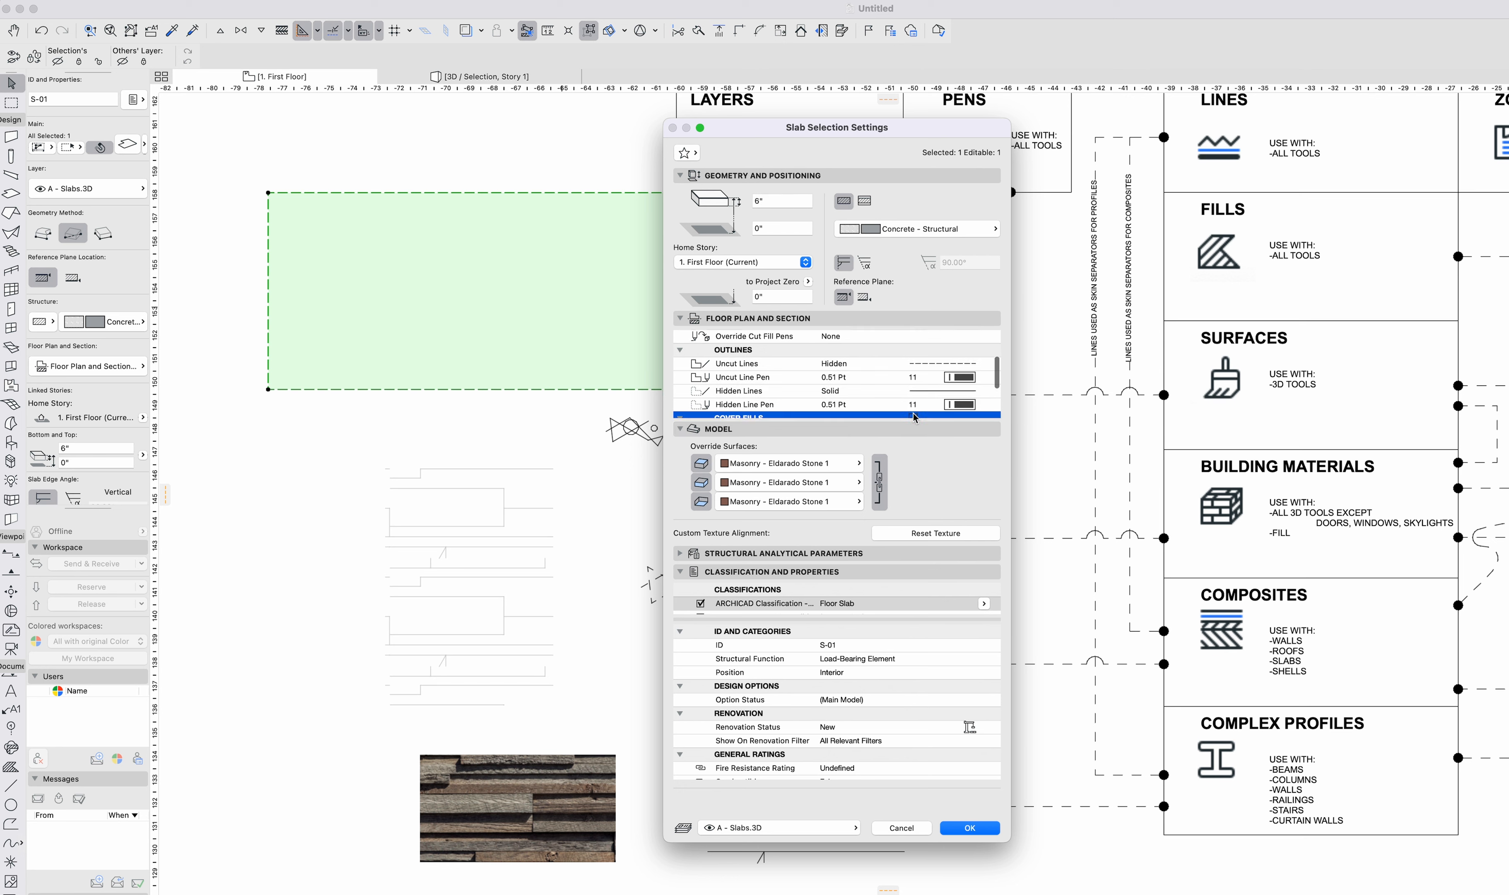
pyautogui.scroll(-2, 801, 387)
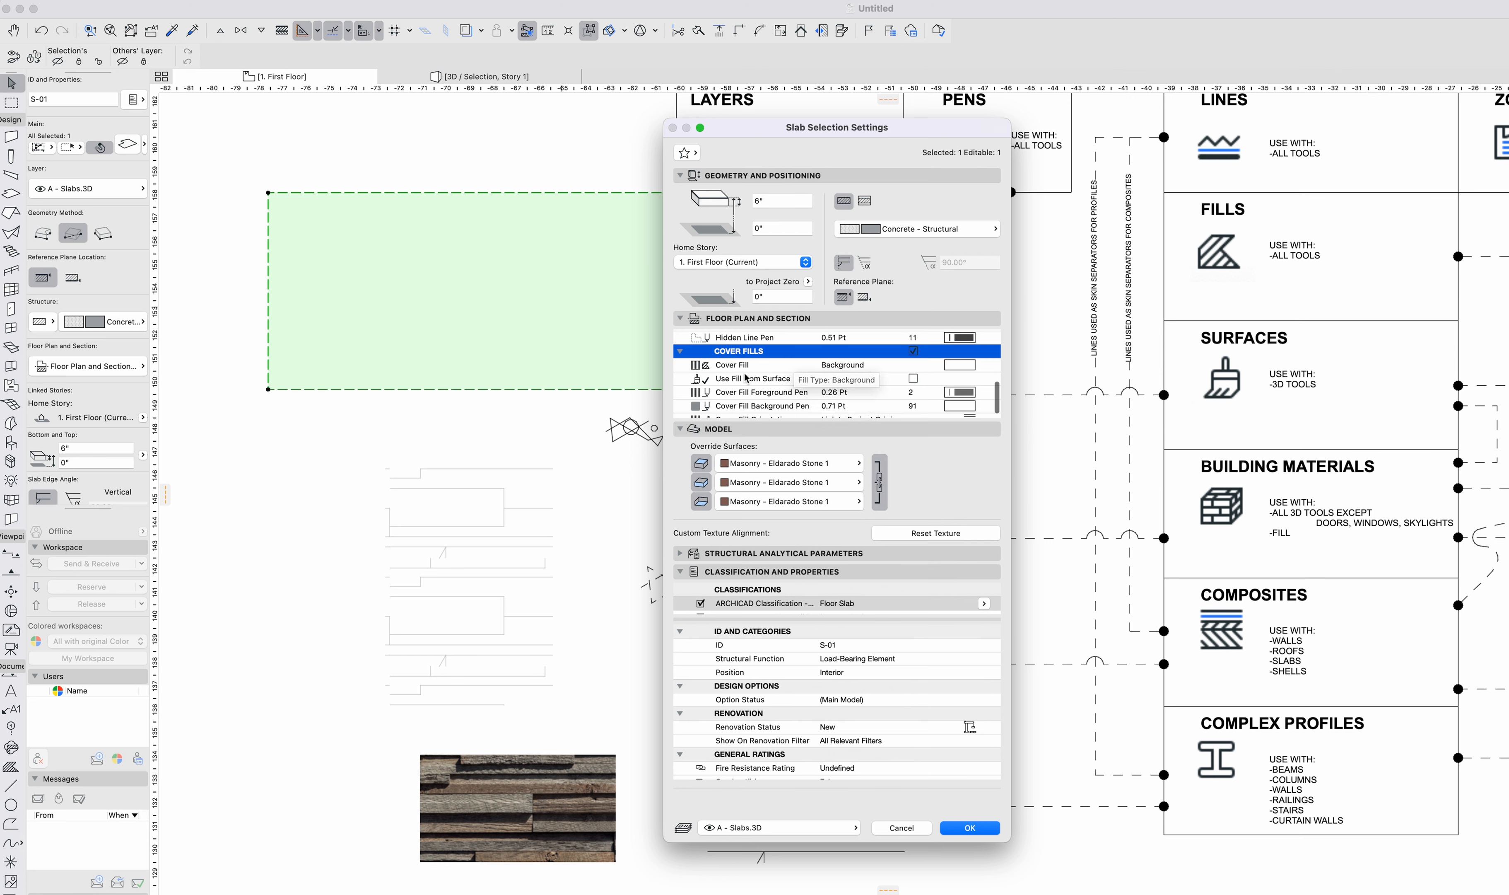
pyautogui.click(758, 381)
pyautogui.click(917, 381)
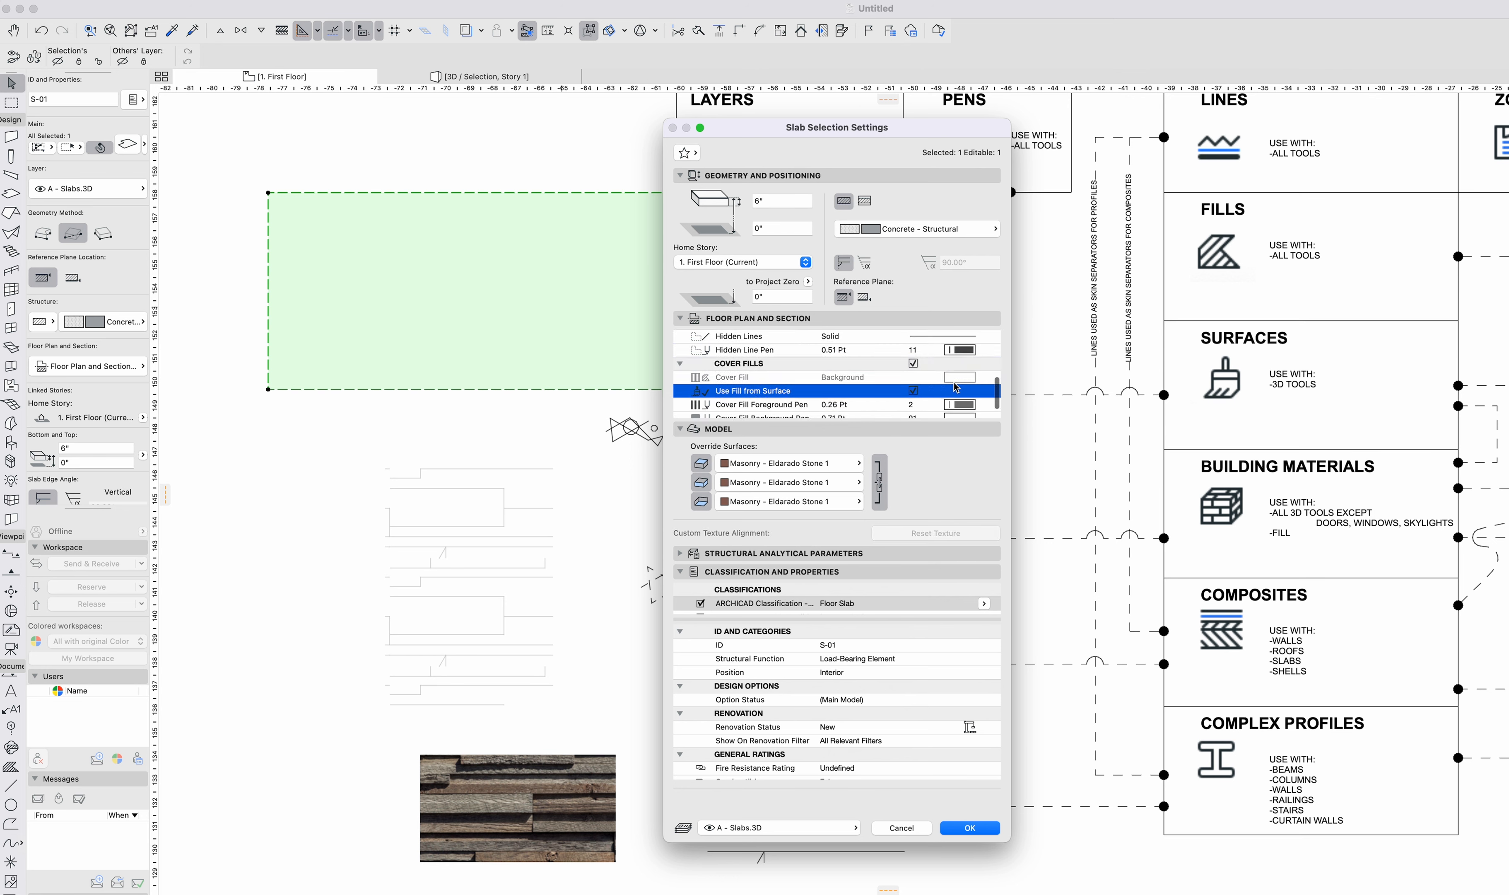
# Set the slab's cover fill foreground pen to 131 and apply the settings.
pyautogui.scroll(-2, 959, 406)
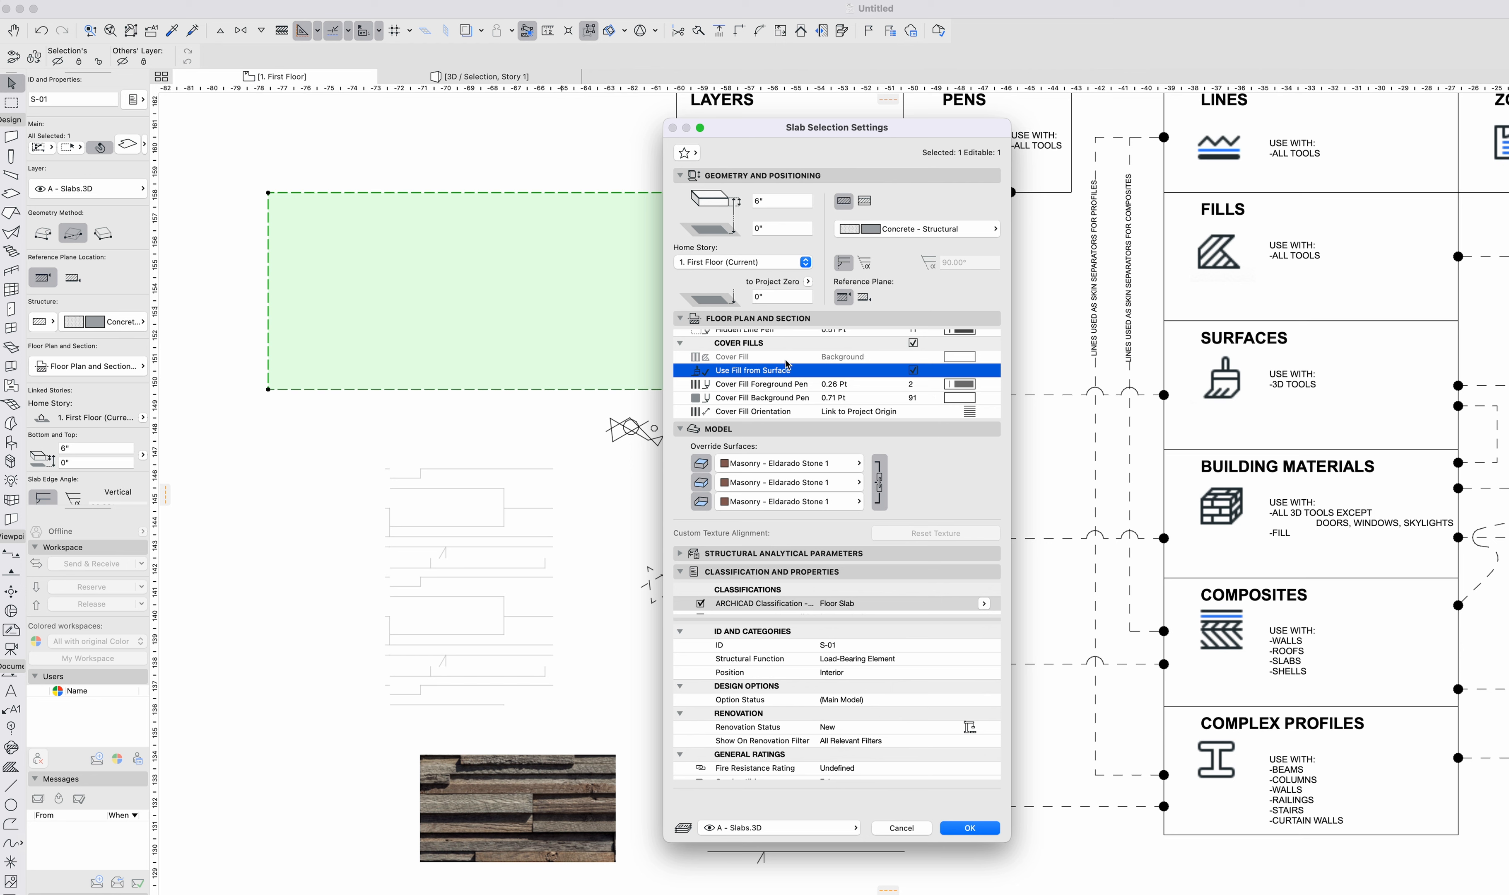
pyautogui.click(960, 383)
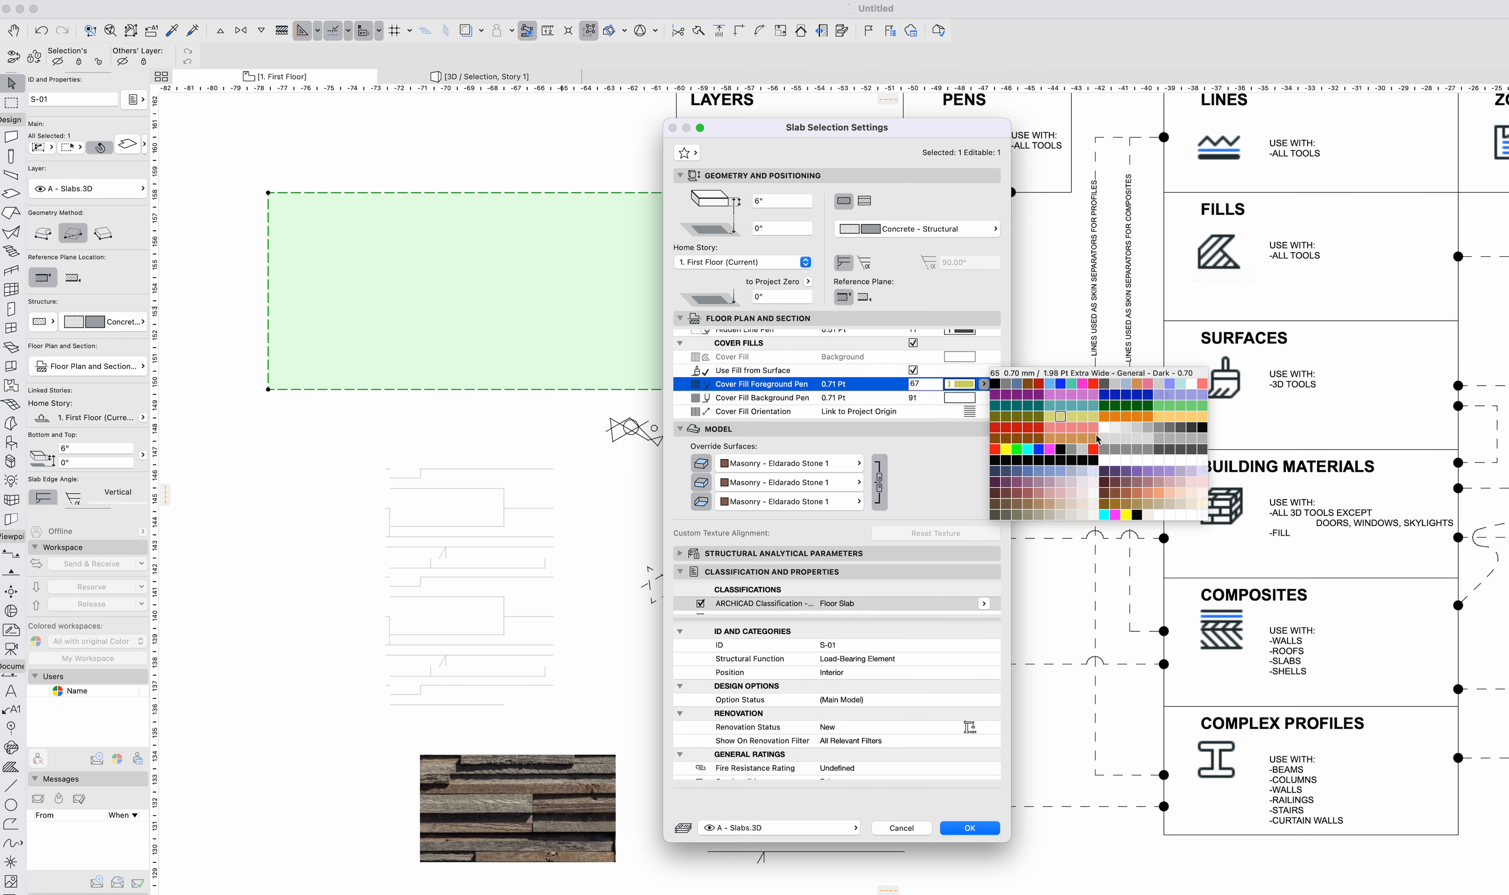
pyautogui.click(1109, 456)
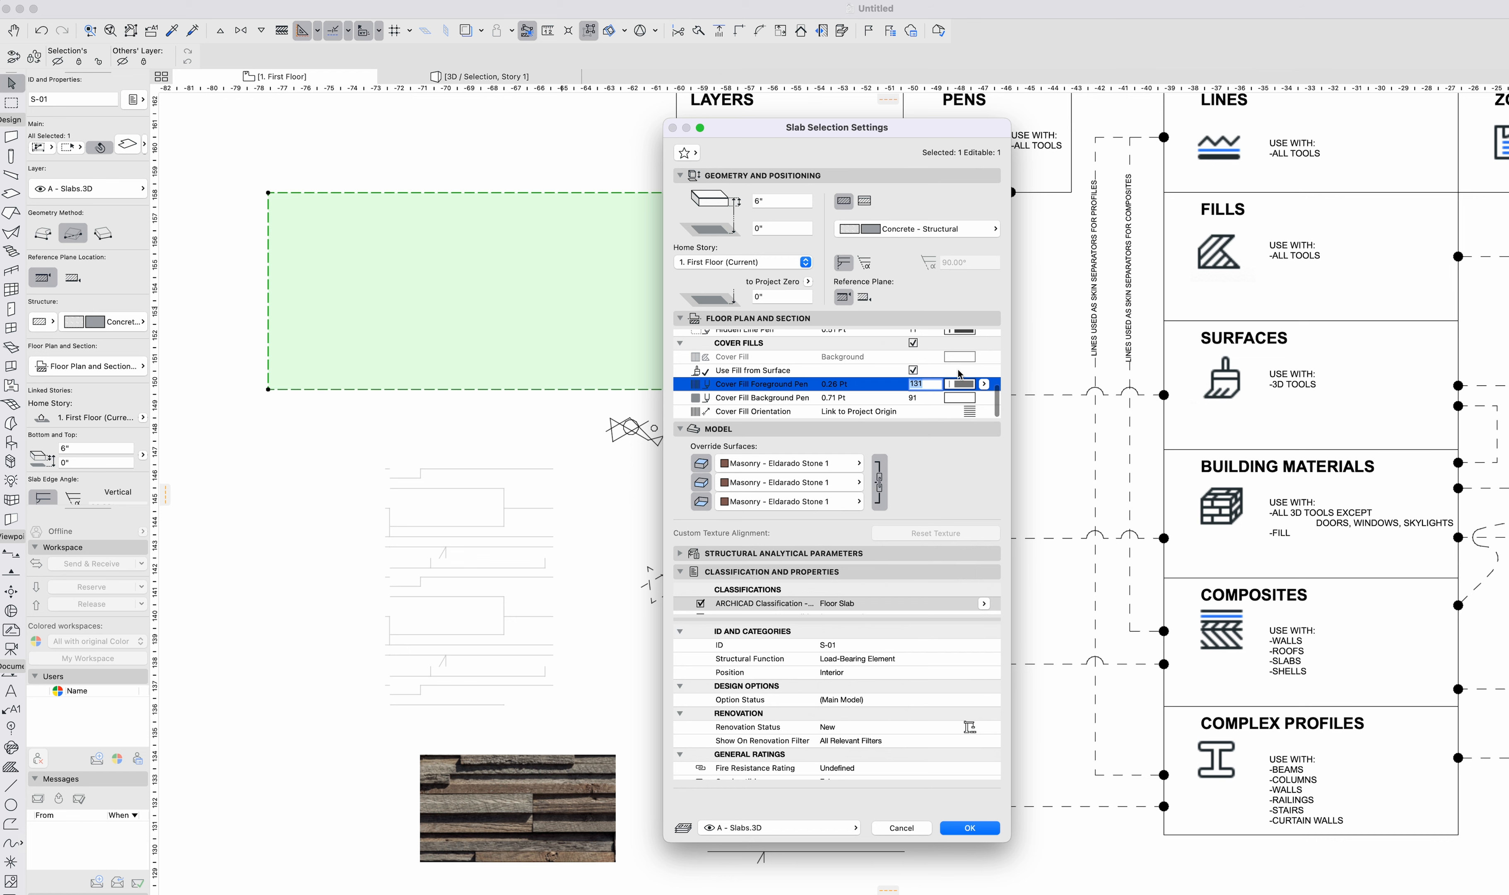
pyautogui.press('Return')
# Compare the slab's fill pattern on the floor plan with its stone texture in 3D.
pyautogui.hscroll(-5, 620, 381)
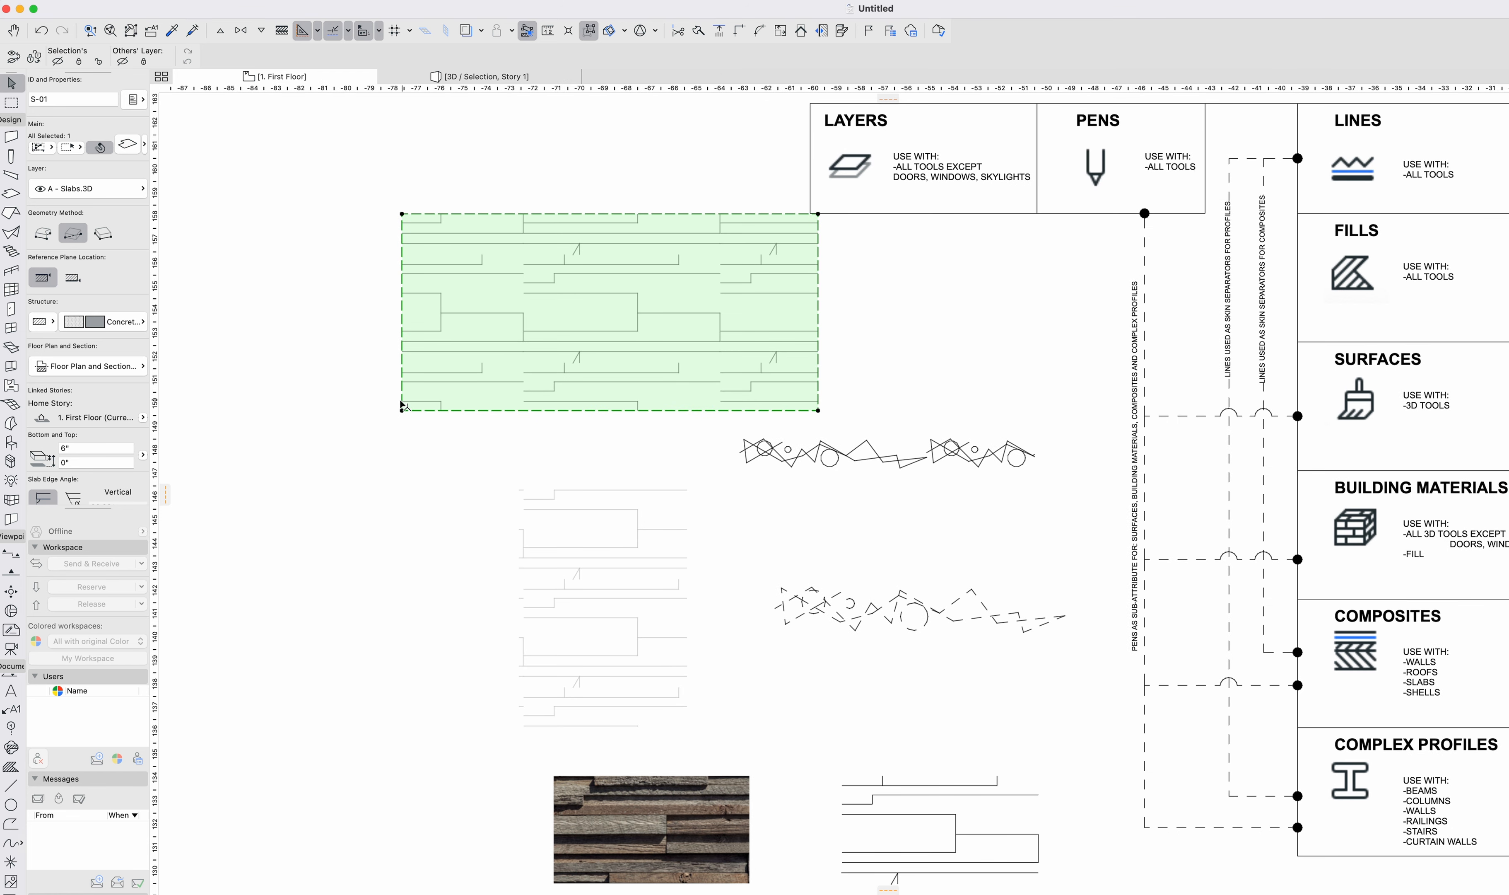
pyautogui.press('F5')
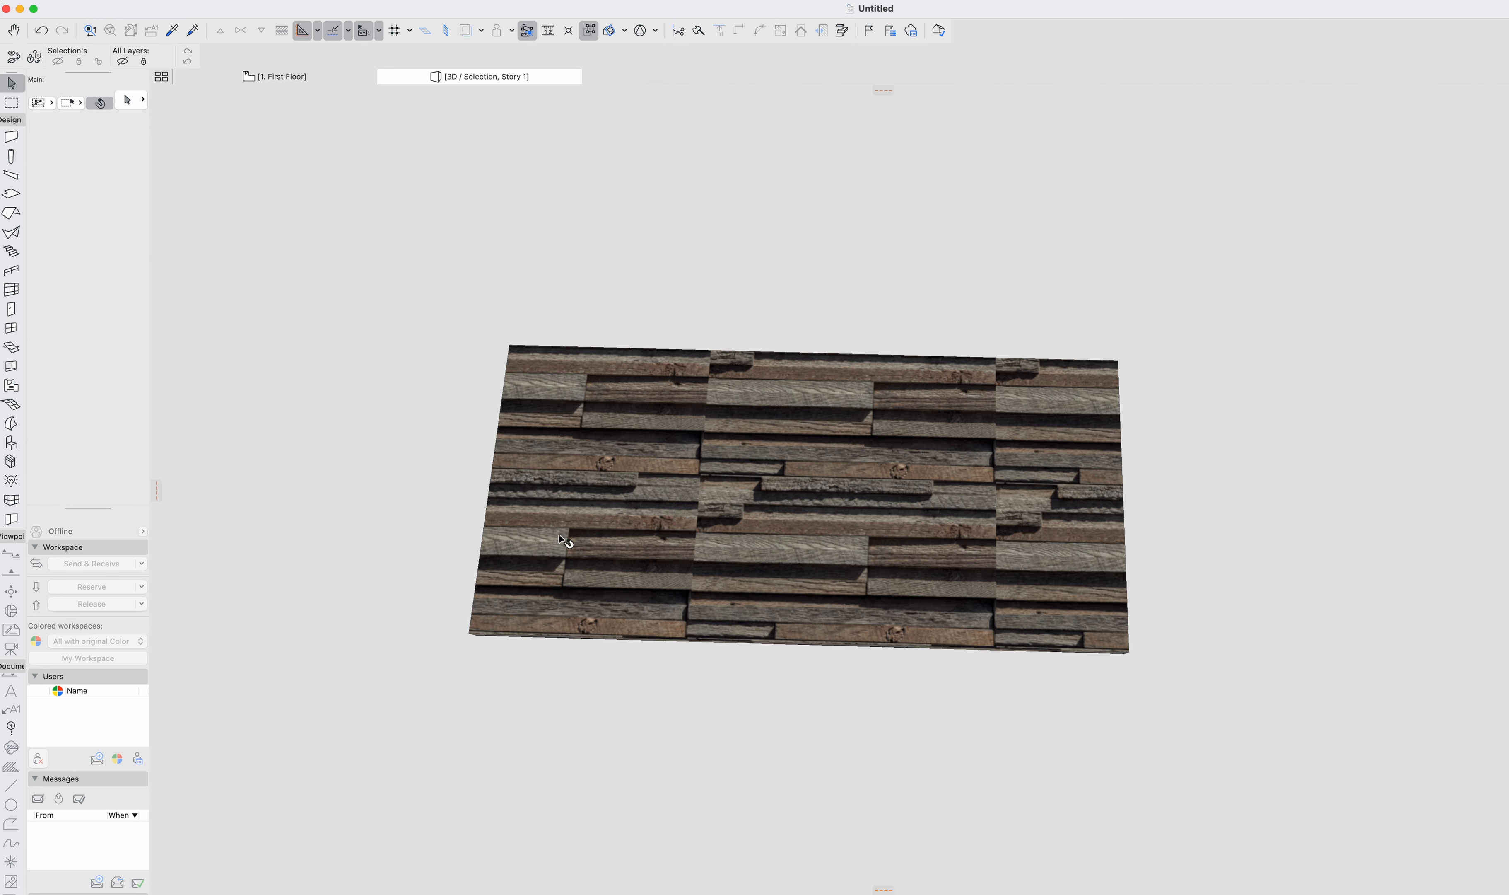
pyautogui.click(593, 432)
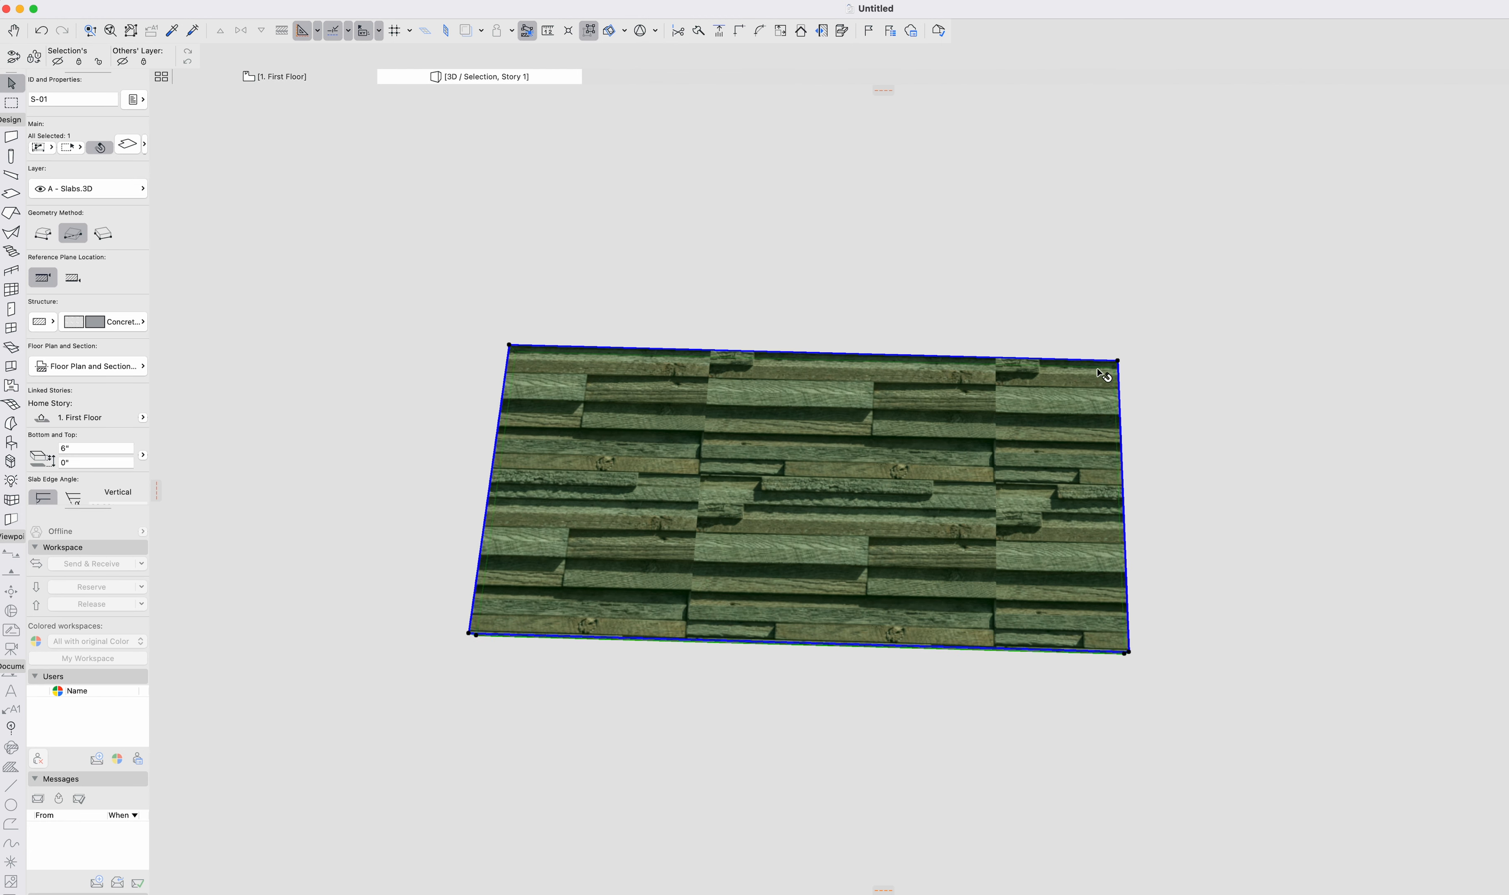
pyautogui.press('F2')
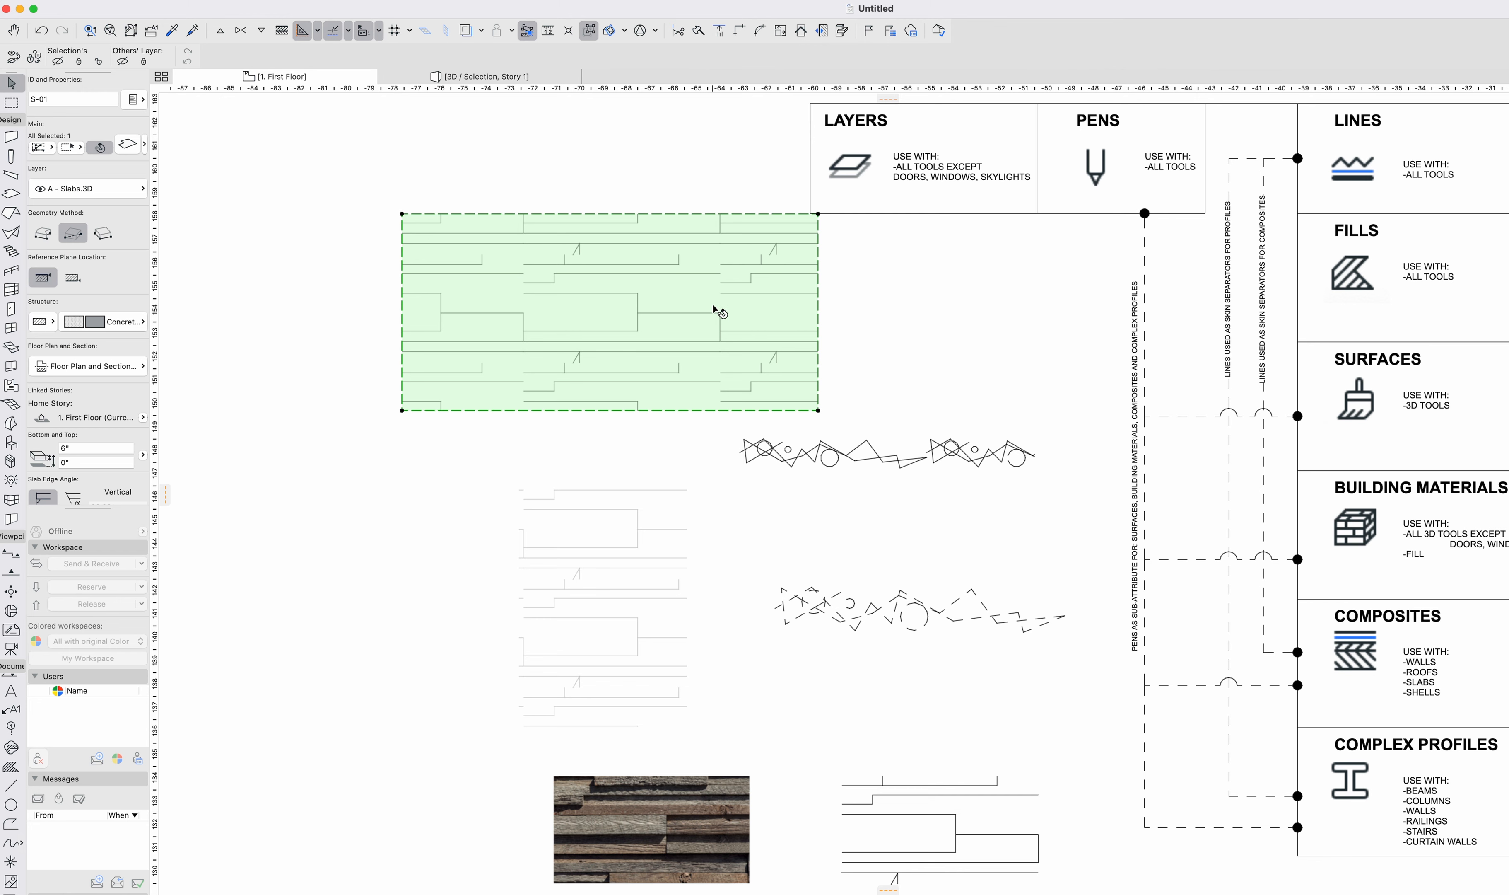
# Move the slab to the left on the plan, draw a wall along its full top edge, and select the wall.
pyautogui.moveTo(610, 290); pyautogui.dragTo(668, 350, button='middle')
pyautogui.hotkey('ctrl', 'z')
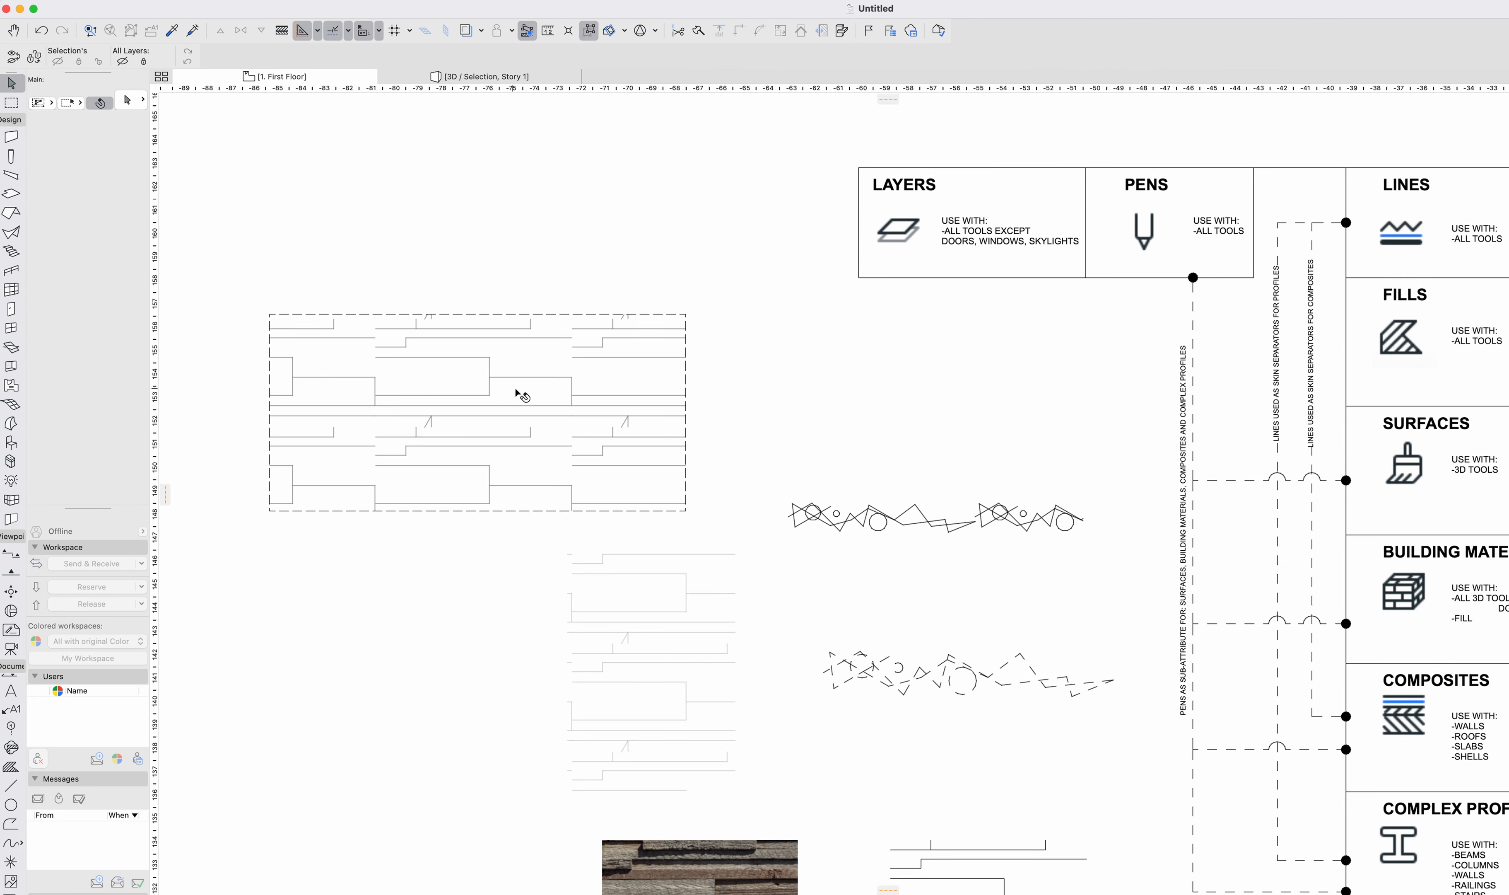
pyautogui.press('w')
pyautogui.click(270, 313)
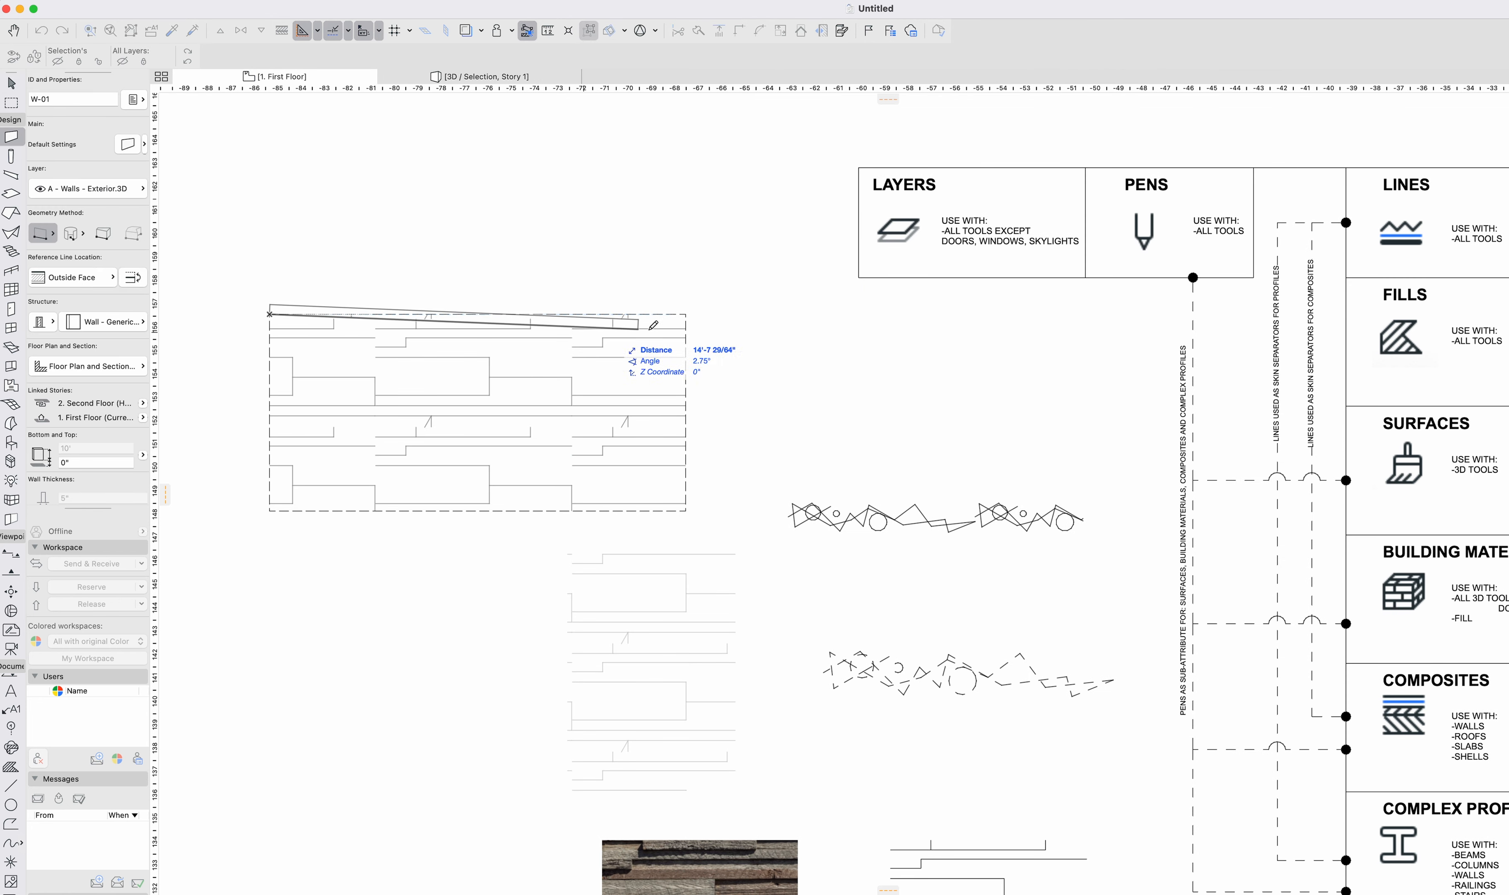
pyautogui.click(685, 313)
pyautogui.keyDown('shift'); pyautogui.click(655, 302); pyautogui.keyUp('shift')
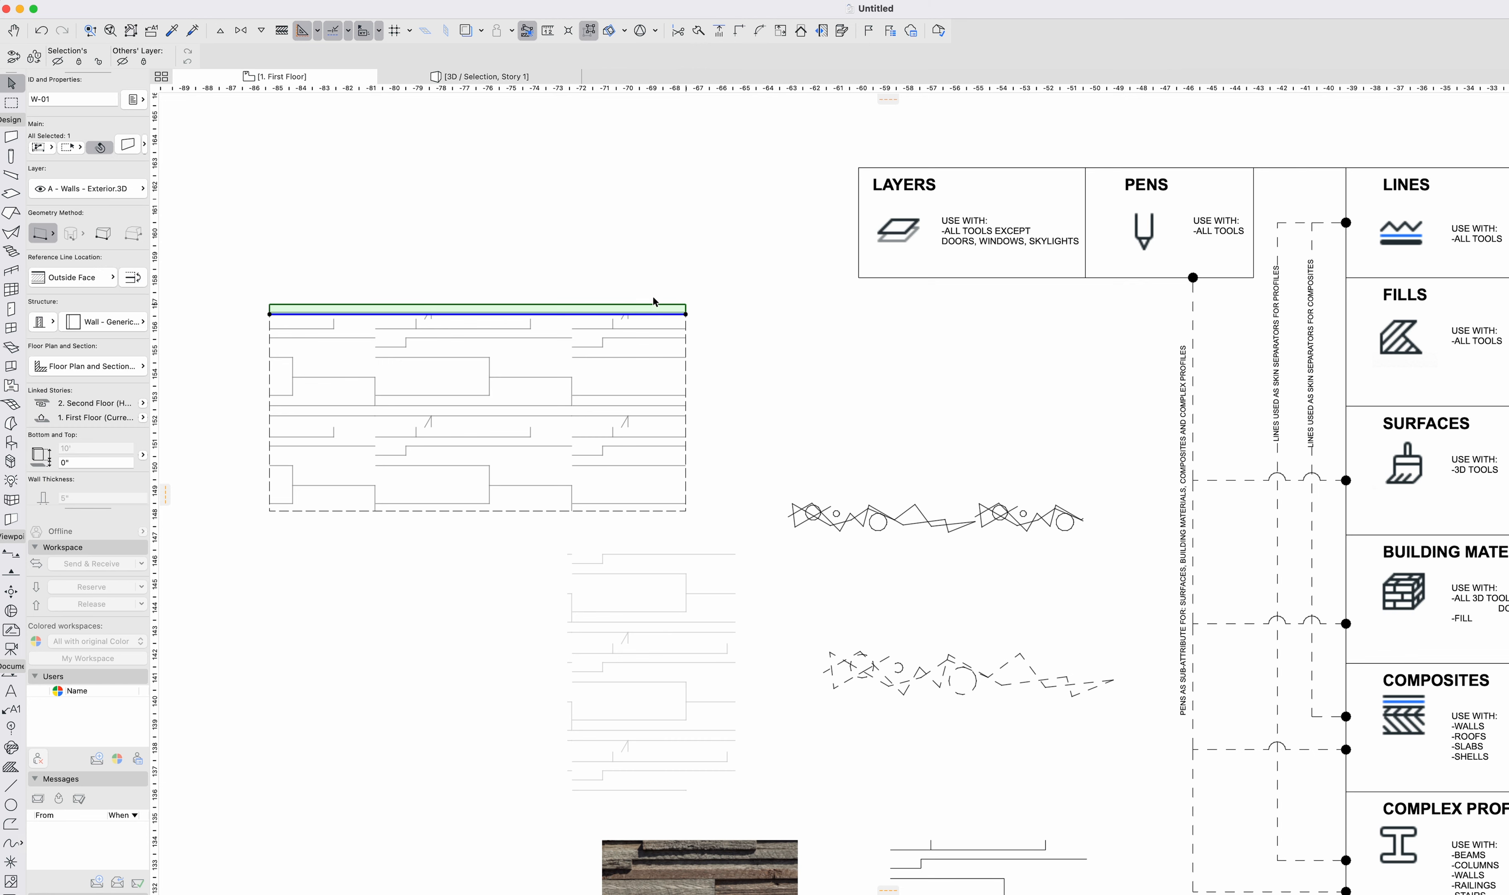
# Override all of the wall's surfaces, linked together, with Masonry - Eldarado Stone 1 and deselect the wall.
pyautogui.press('super+t')
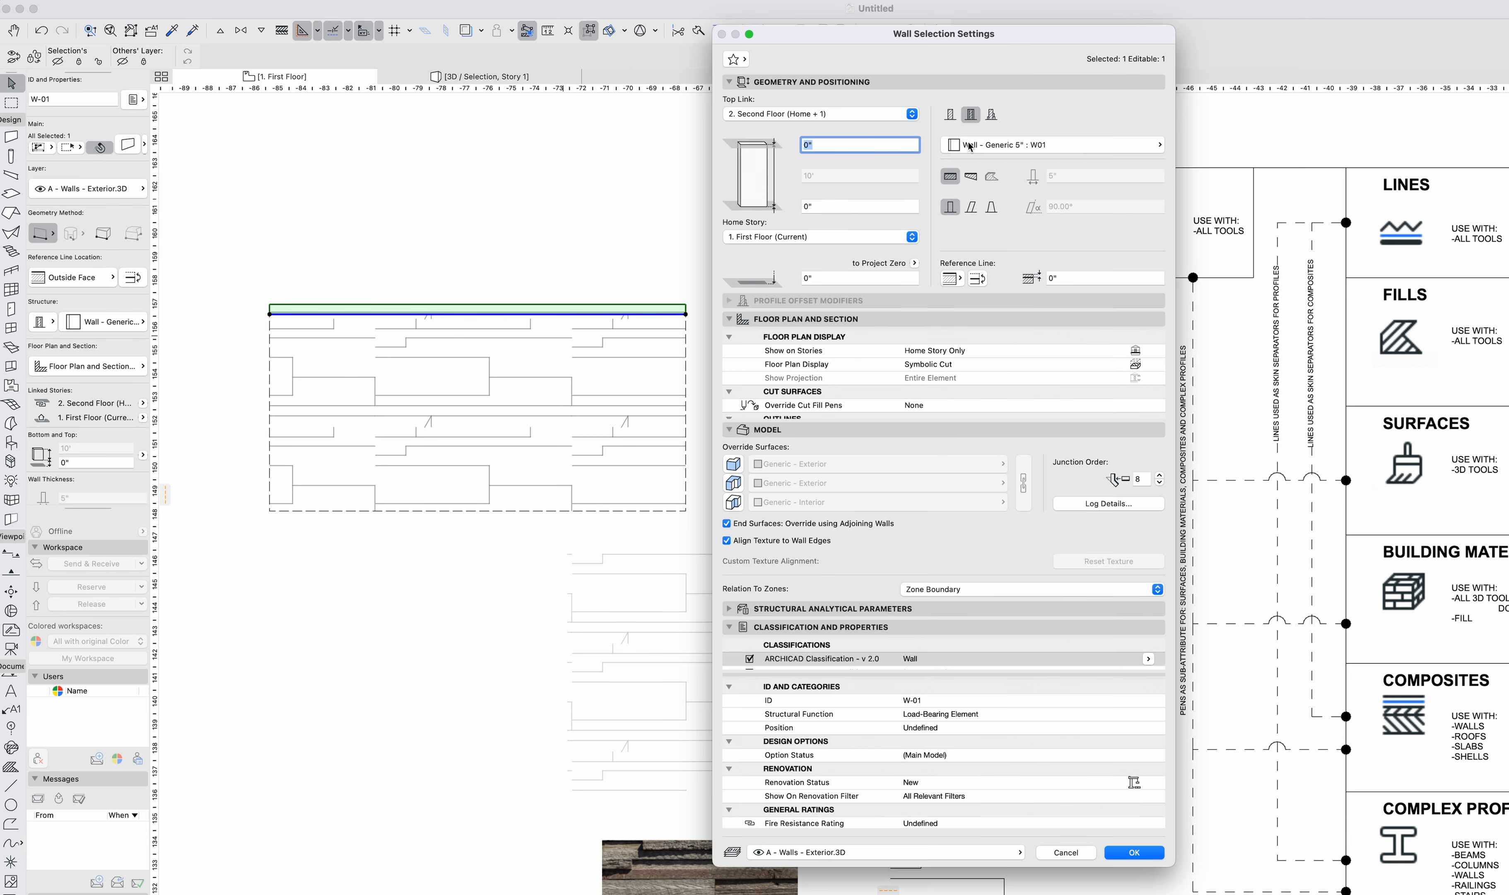
pyautogui.click(733, 464)
pyautogui.click(733, 483)
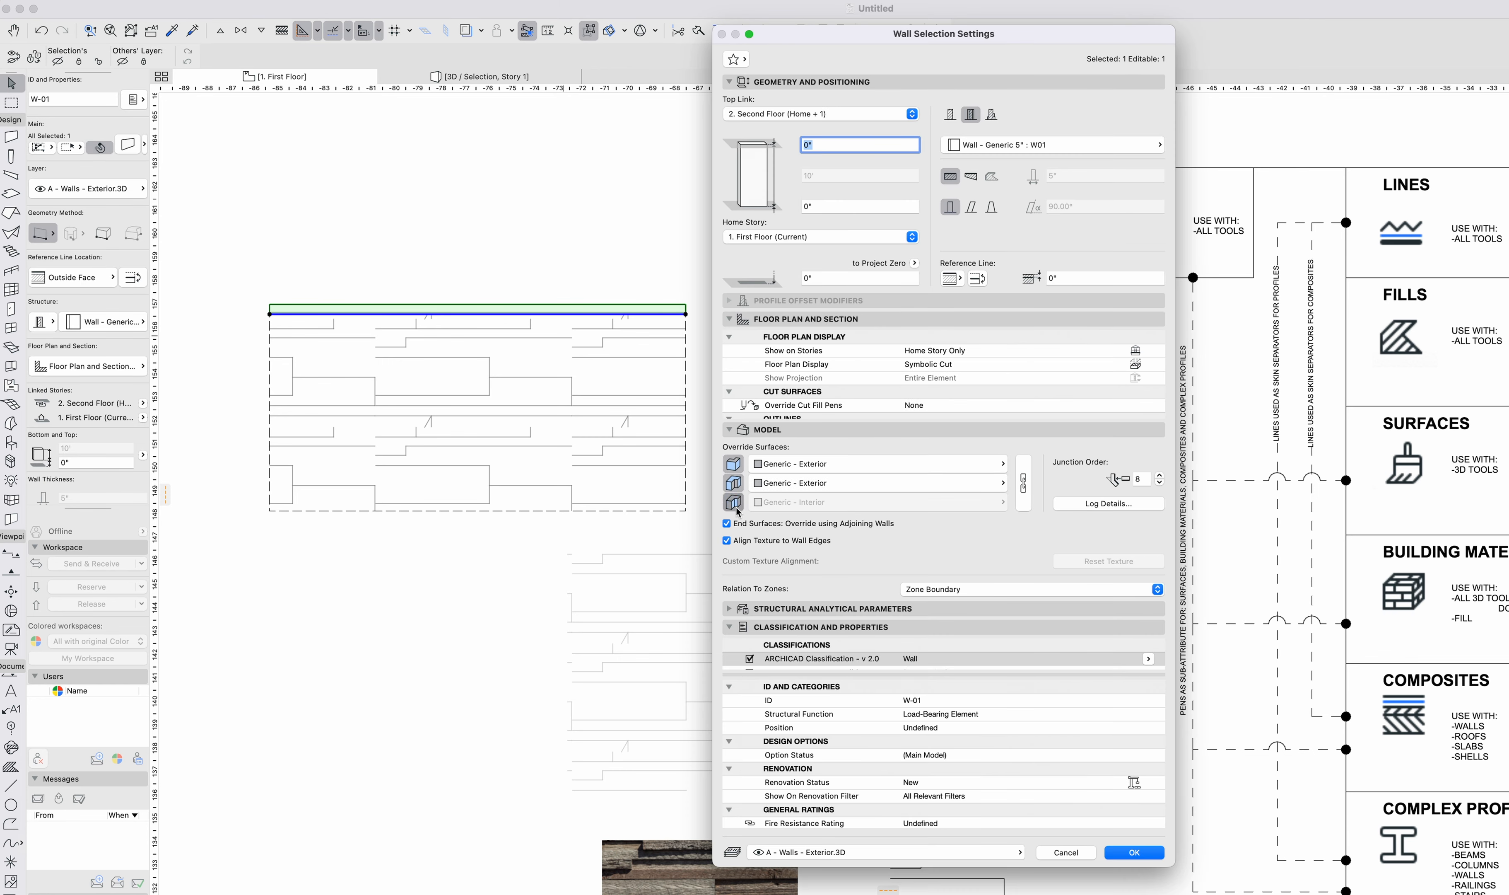
pyautogui.click(734, 503)
pyautogui.click(1023, 484)
pyautogui.click(992, 483)
pyautogui.write('elda')
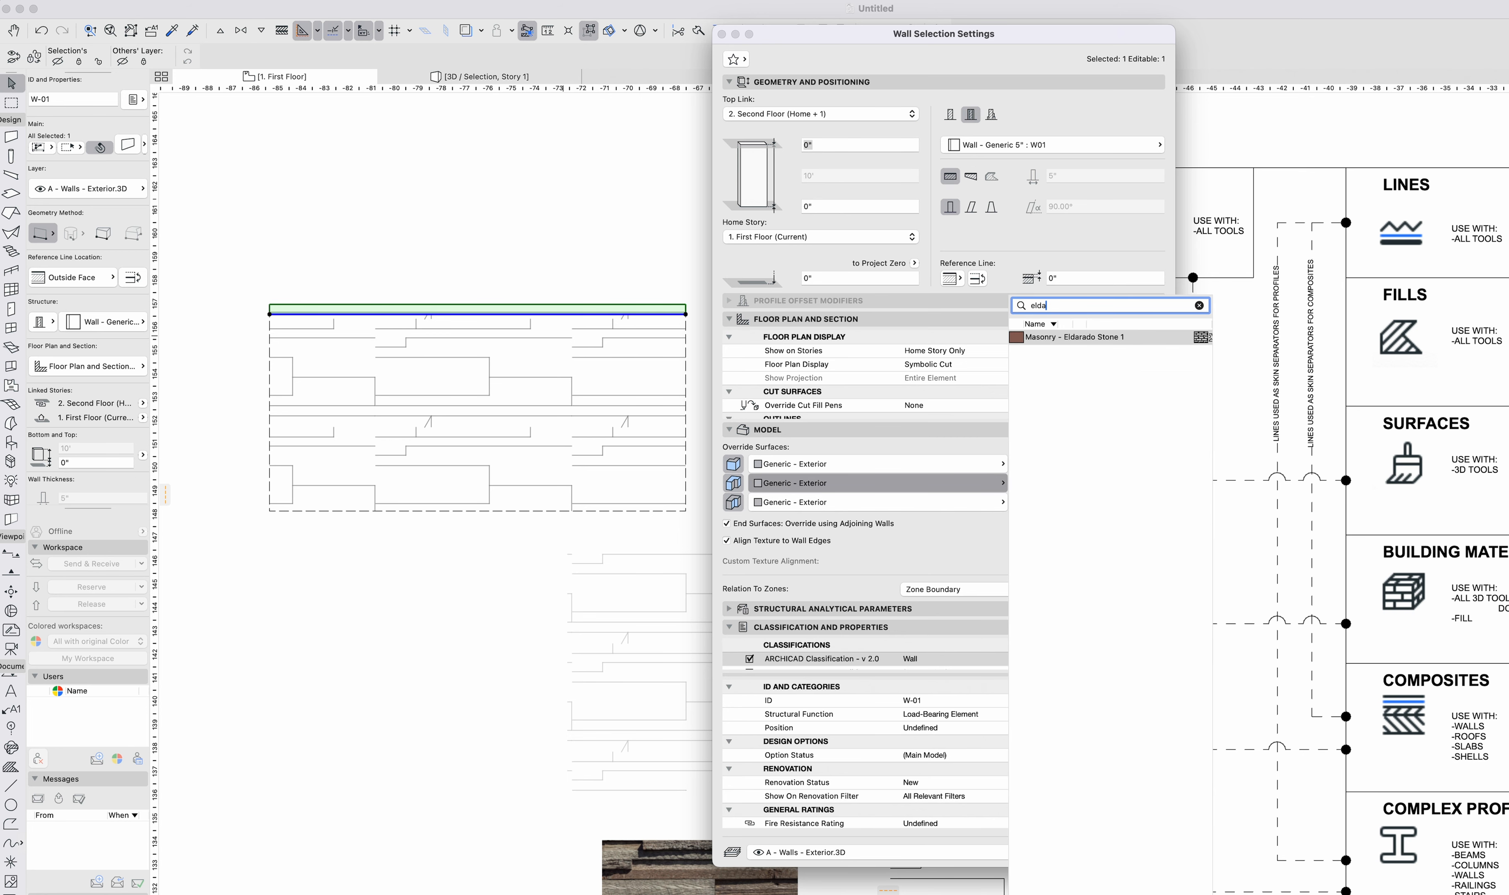
pyautogui.press('Return')
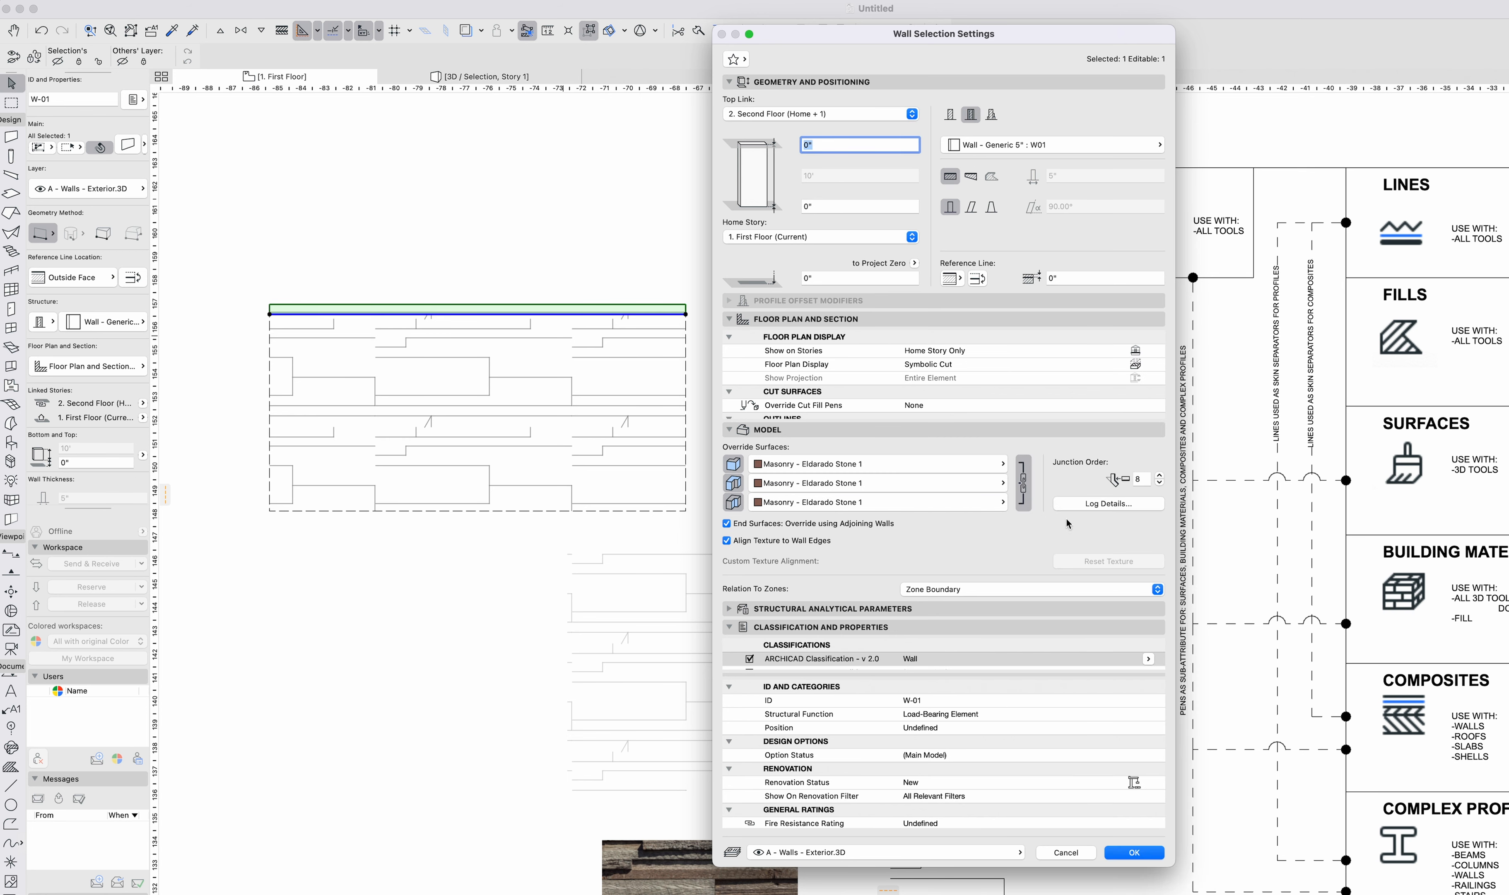
pyautogui.press('Return')
pyautogui.click(235, 553)
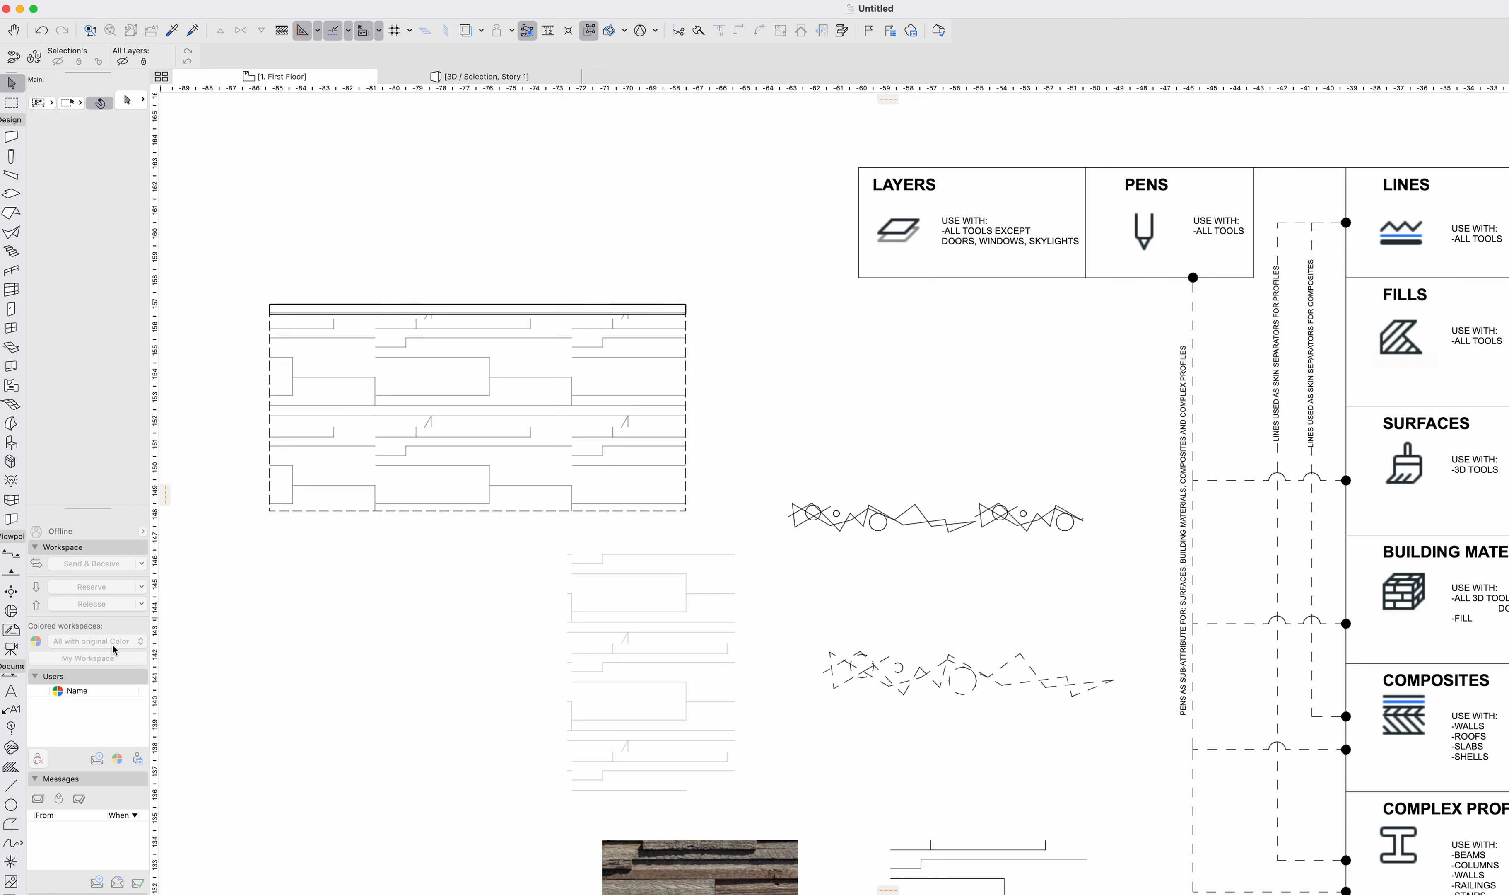
# Place an elevation marker across the slab, facing the wall, with its range extending just beyond the wall.
pyautogui.click(11, 571)
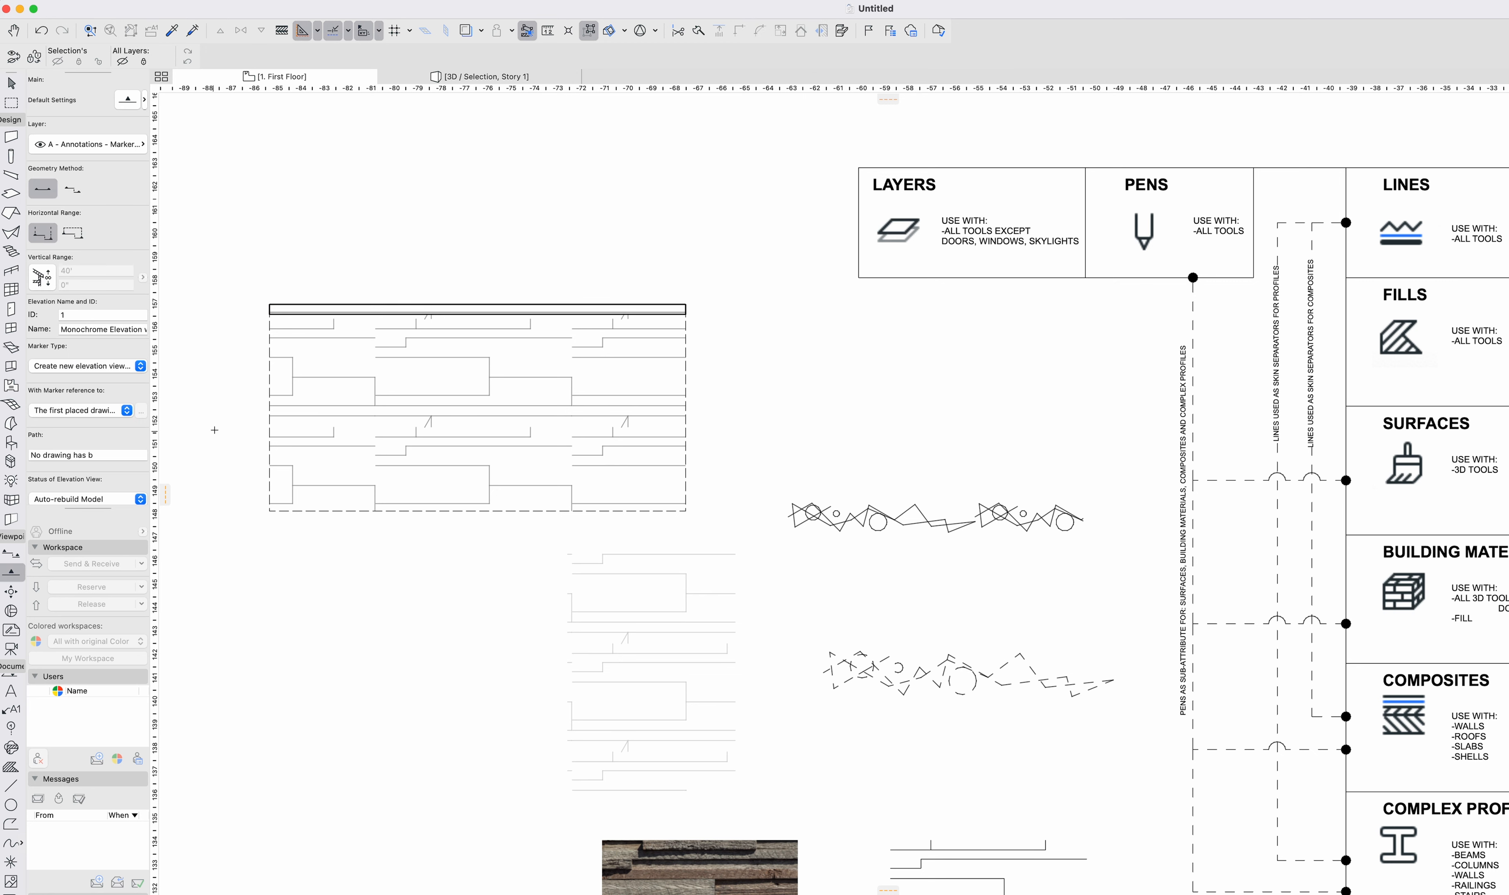
pyautogui.click(215, 422)
pyautogui.click(760, 421)
pyautogui.click(758, 292)
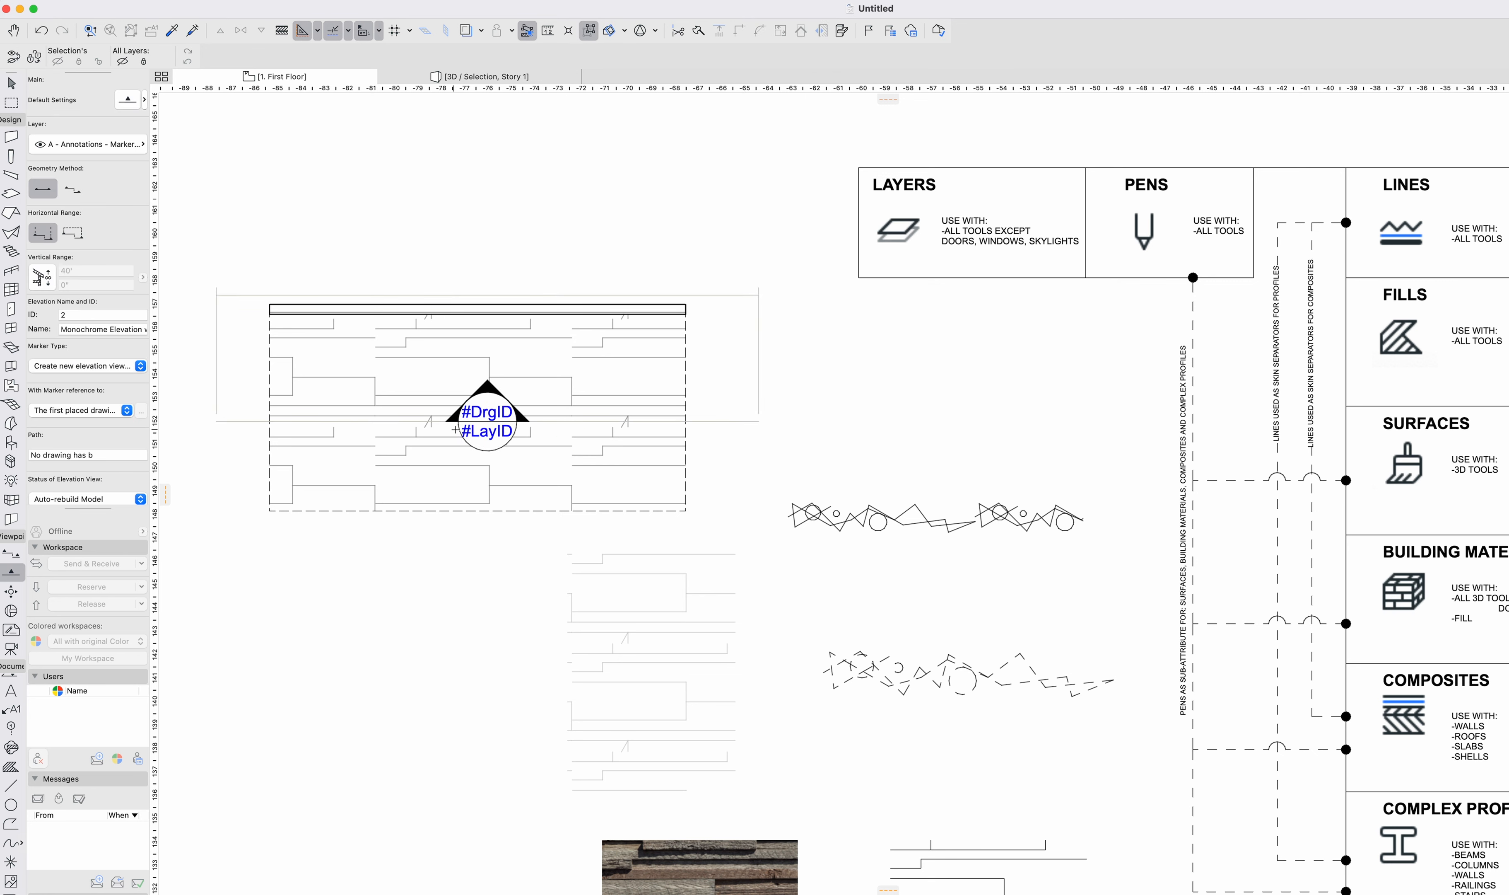
# Open the marker's elevation view and examine the stone fill pattern on the wall.
pyautogui.click(497, 427)
pyautogui.rightClick(493, 423)
pyautogui.click(573, 468)
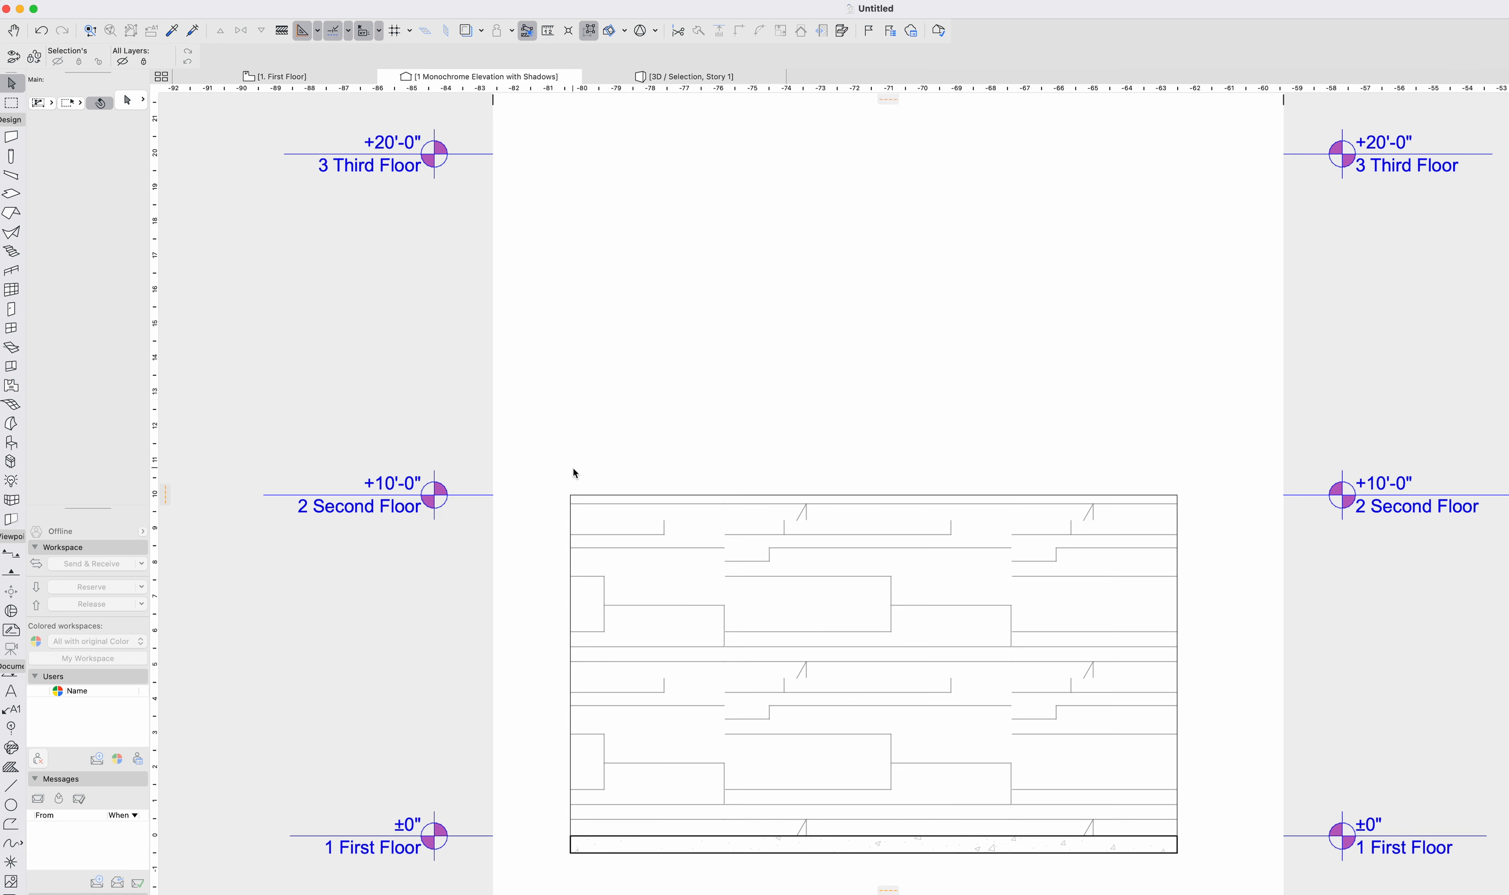
pyautogui.click(894, 618)
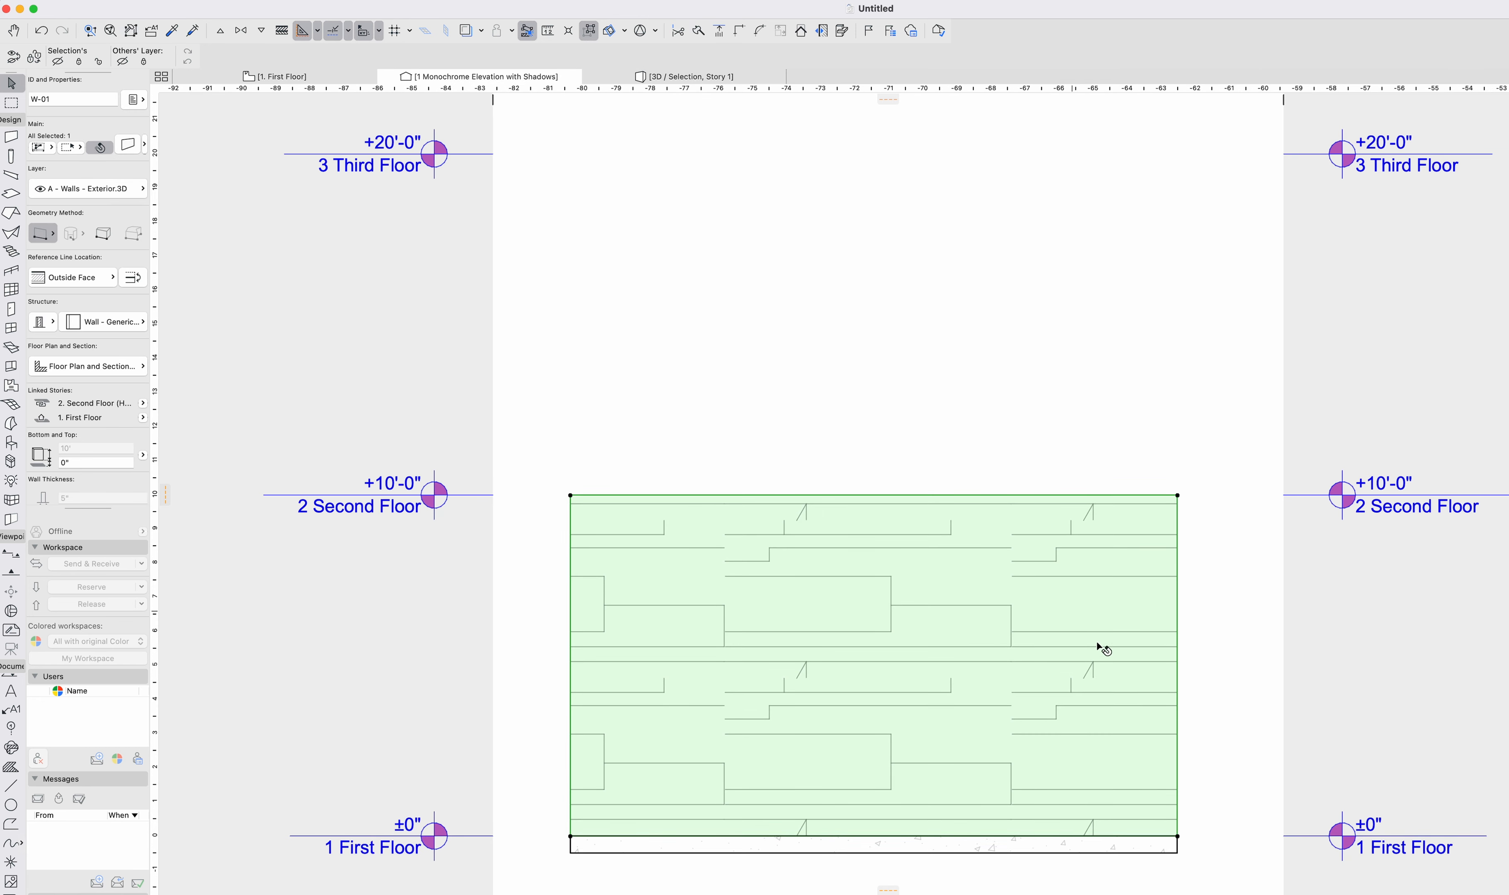
pyautogui.moveTo(936, 714); pyautogui.dragTo(919, 549, button='middle')
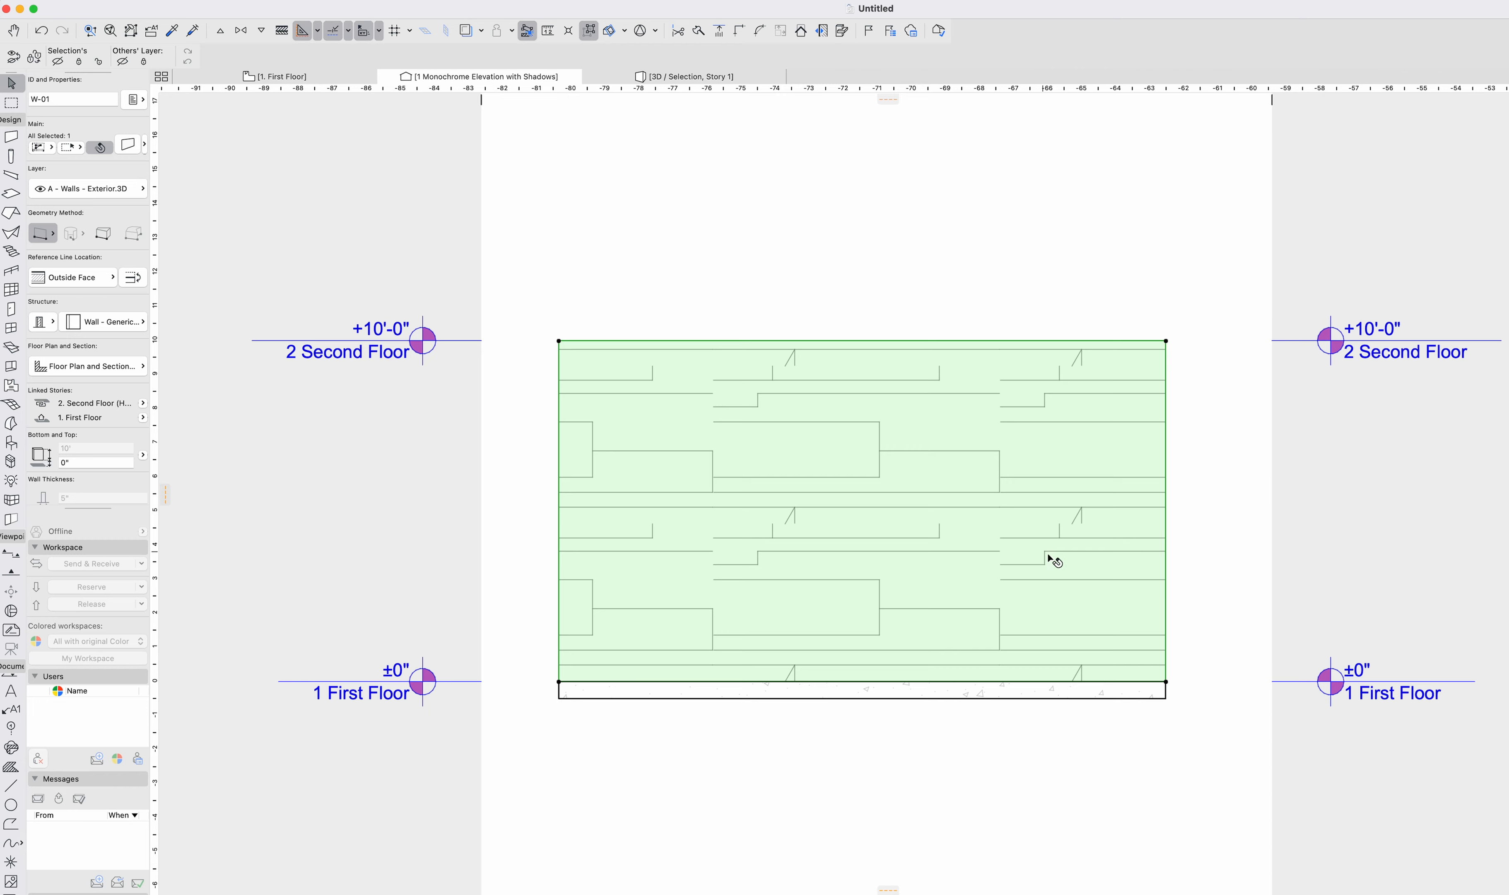
# Return to the first floor plan and examine the attribute relationship diagram beside the slab and line samples.
pyautogui.press('F2')
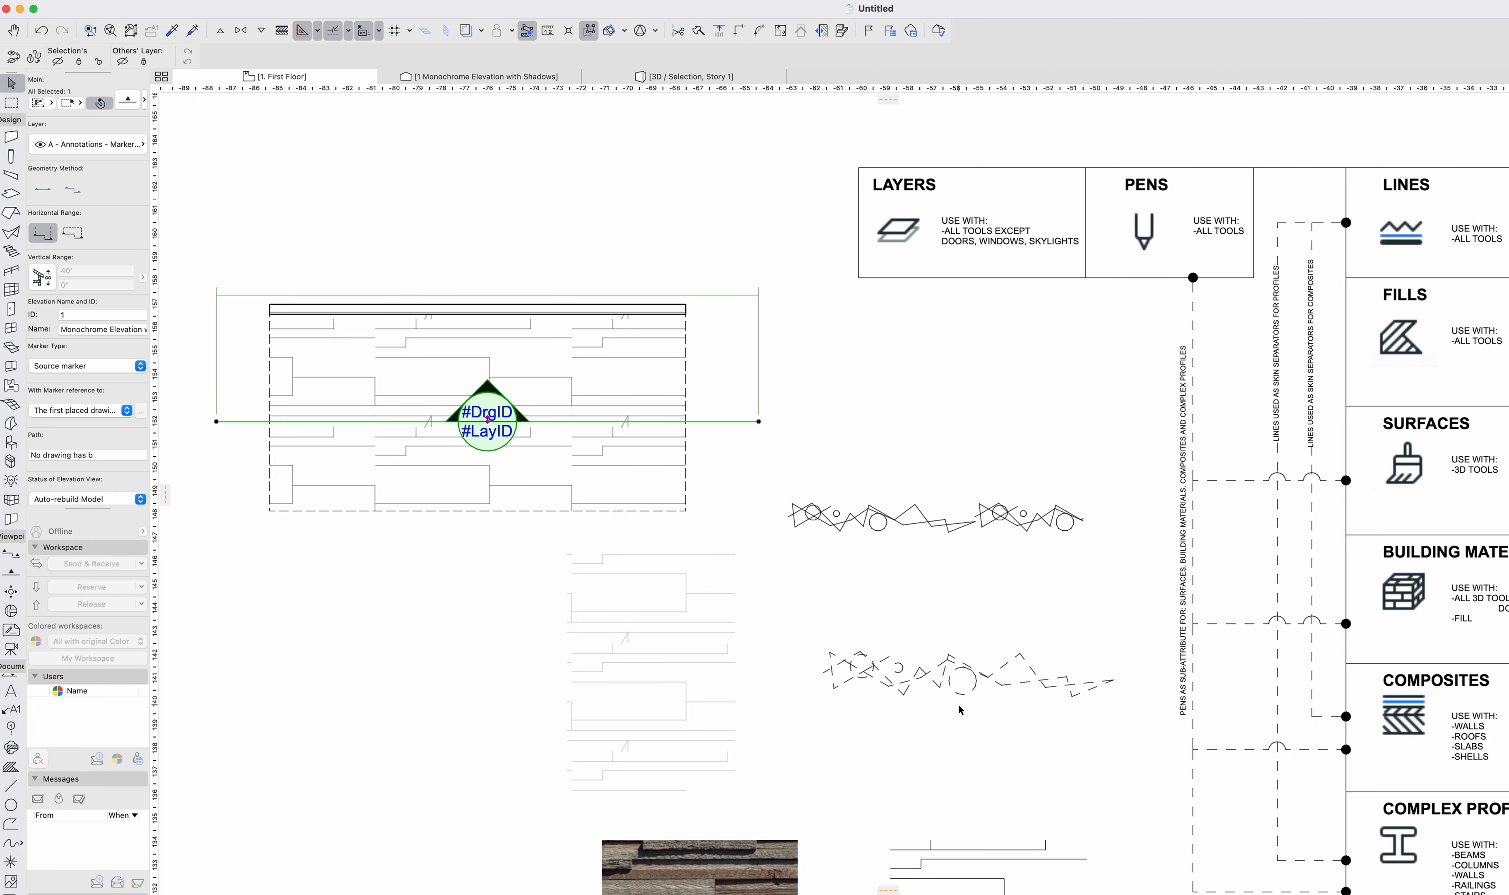
pyautogui.scroll(-5, 796, 570)
pyautogui.click(770, 561)
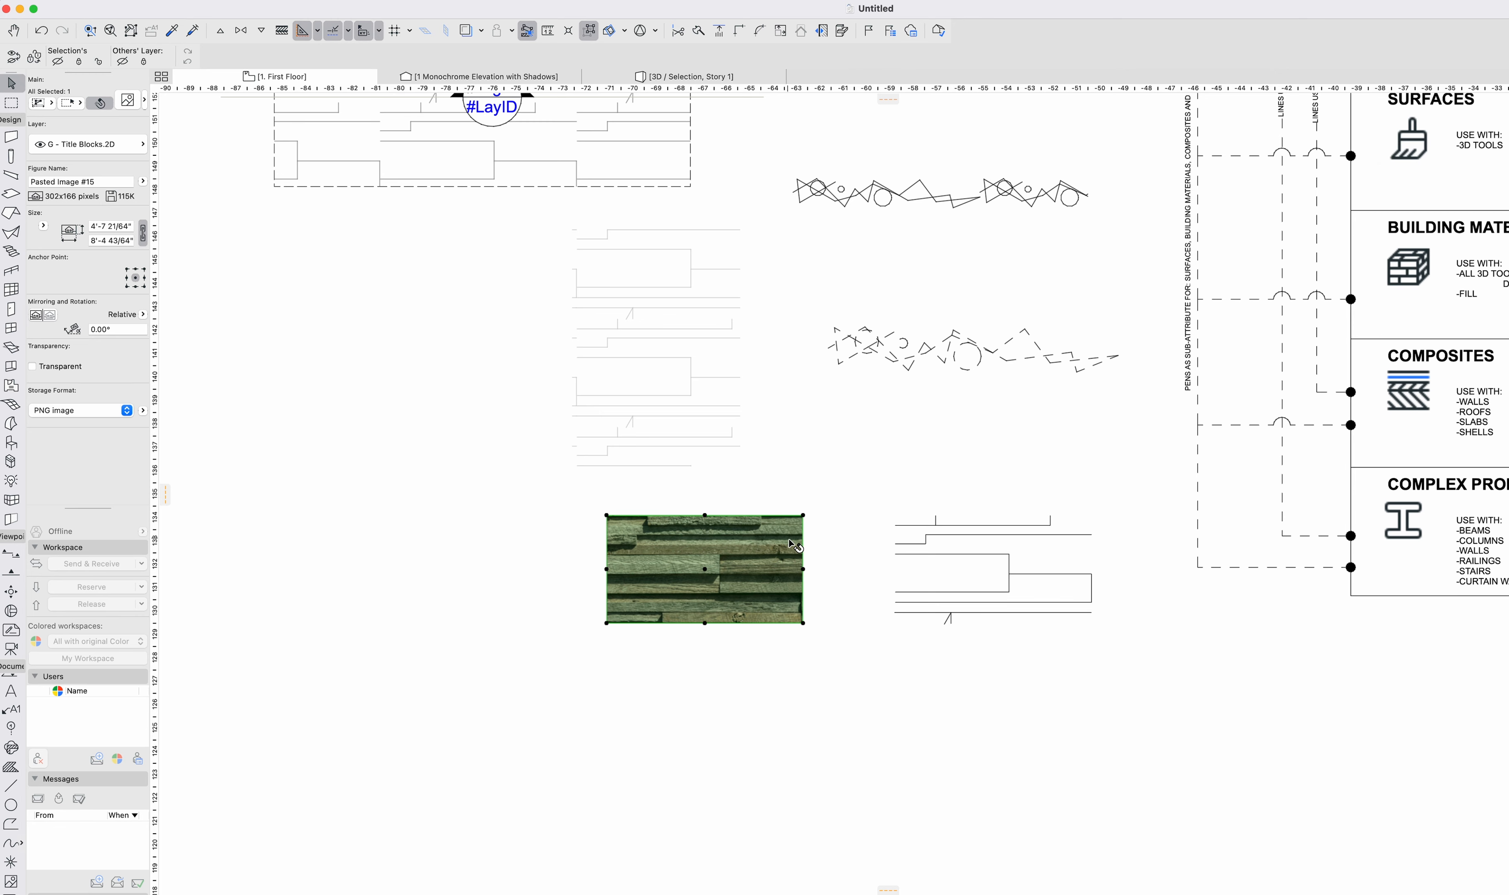
pyautogui.scroll(5, 761, 479)
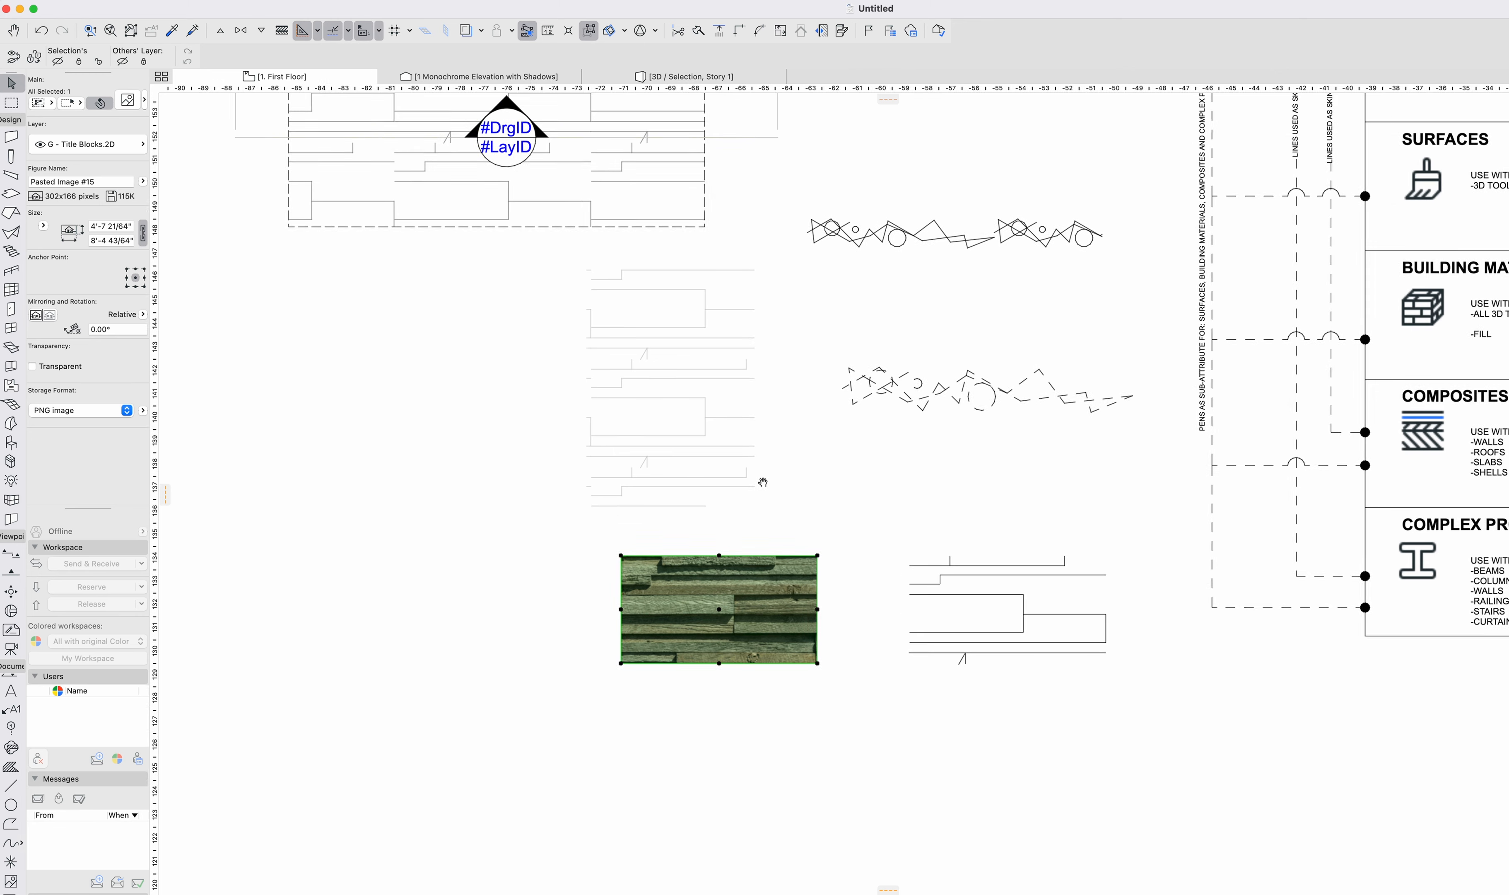
pyautogui.click(710, 354)
pyautogui.moveTo(884, 495); pyautogui.dragTo(701, 387, button='middle')
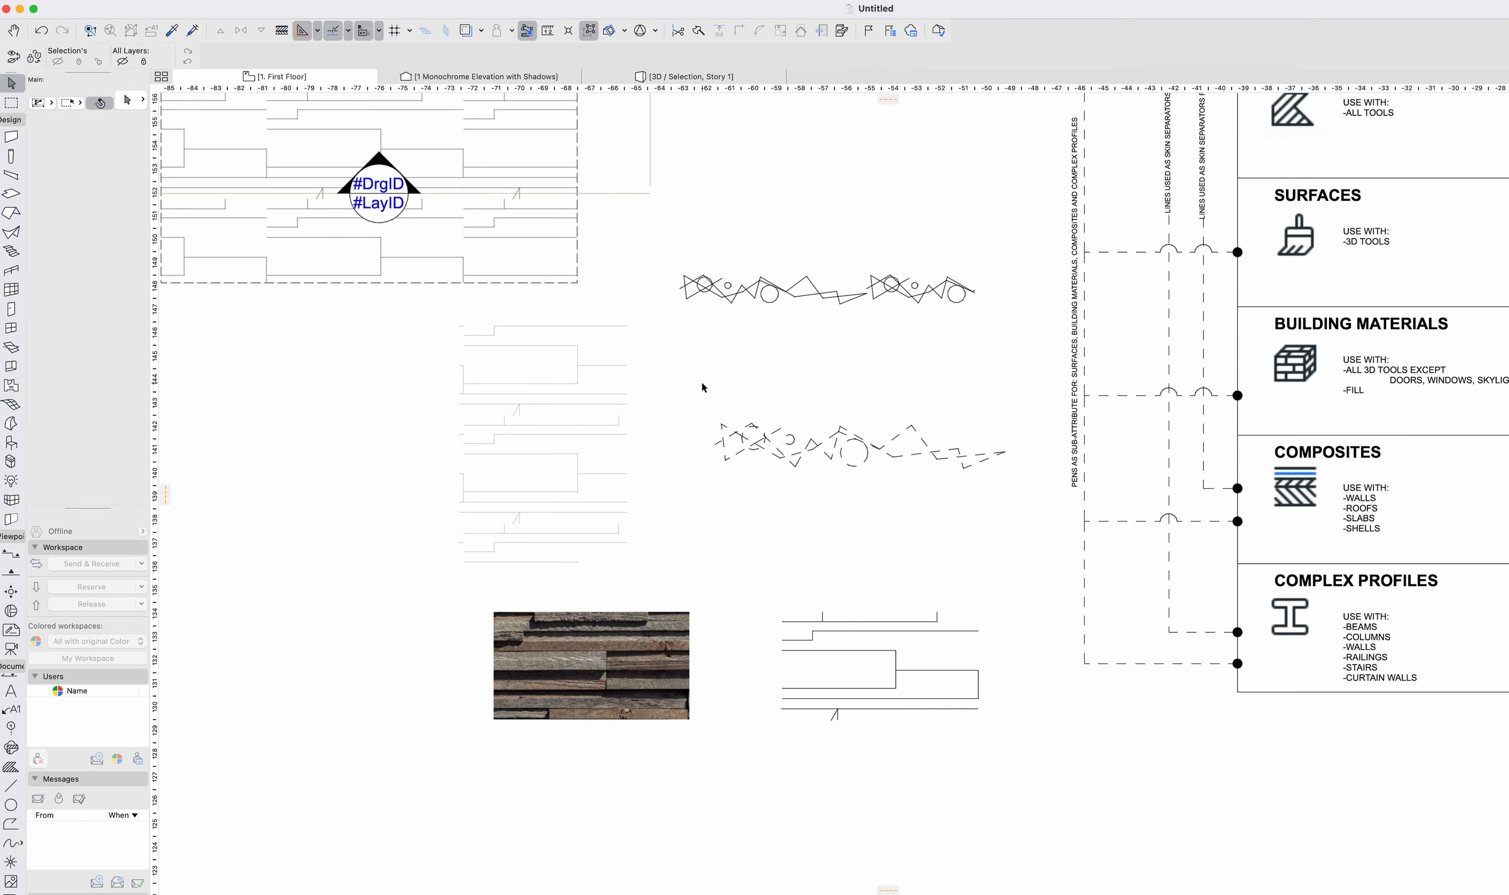
pyautogui.moveTo(923, 442); pyautogui.dragTo(938, 545, button='middle')
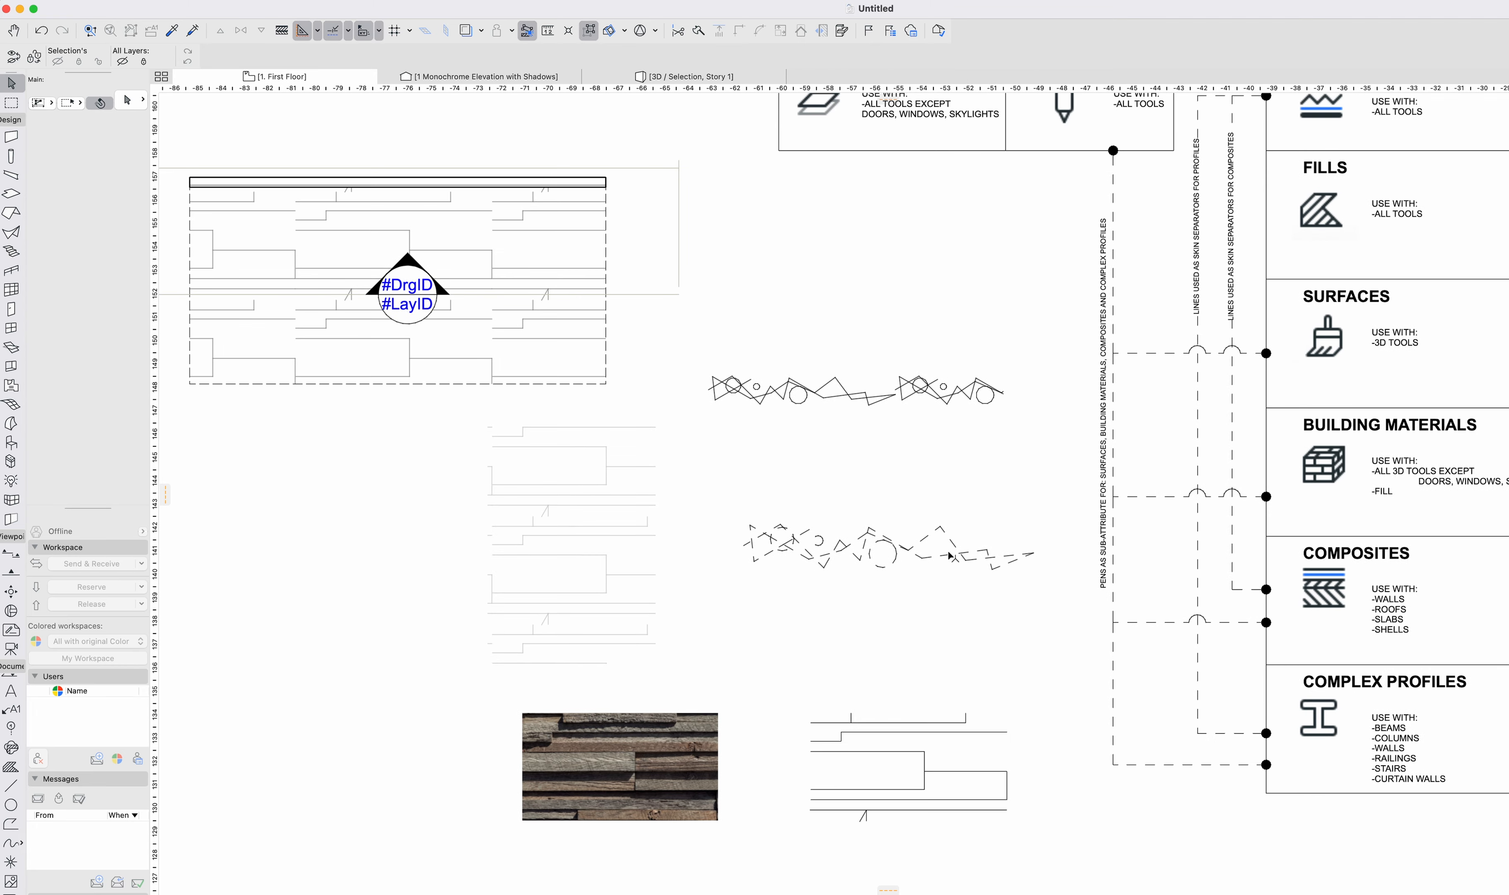
pyautogui.moveTo(896, 352); pyautogui.dragTo(743, 362, button='middle')
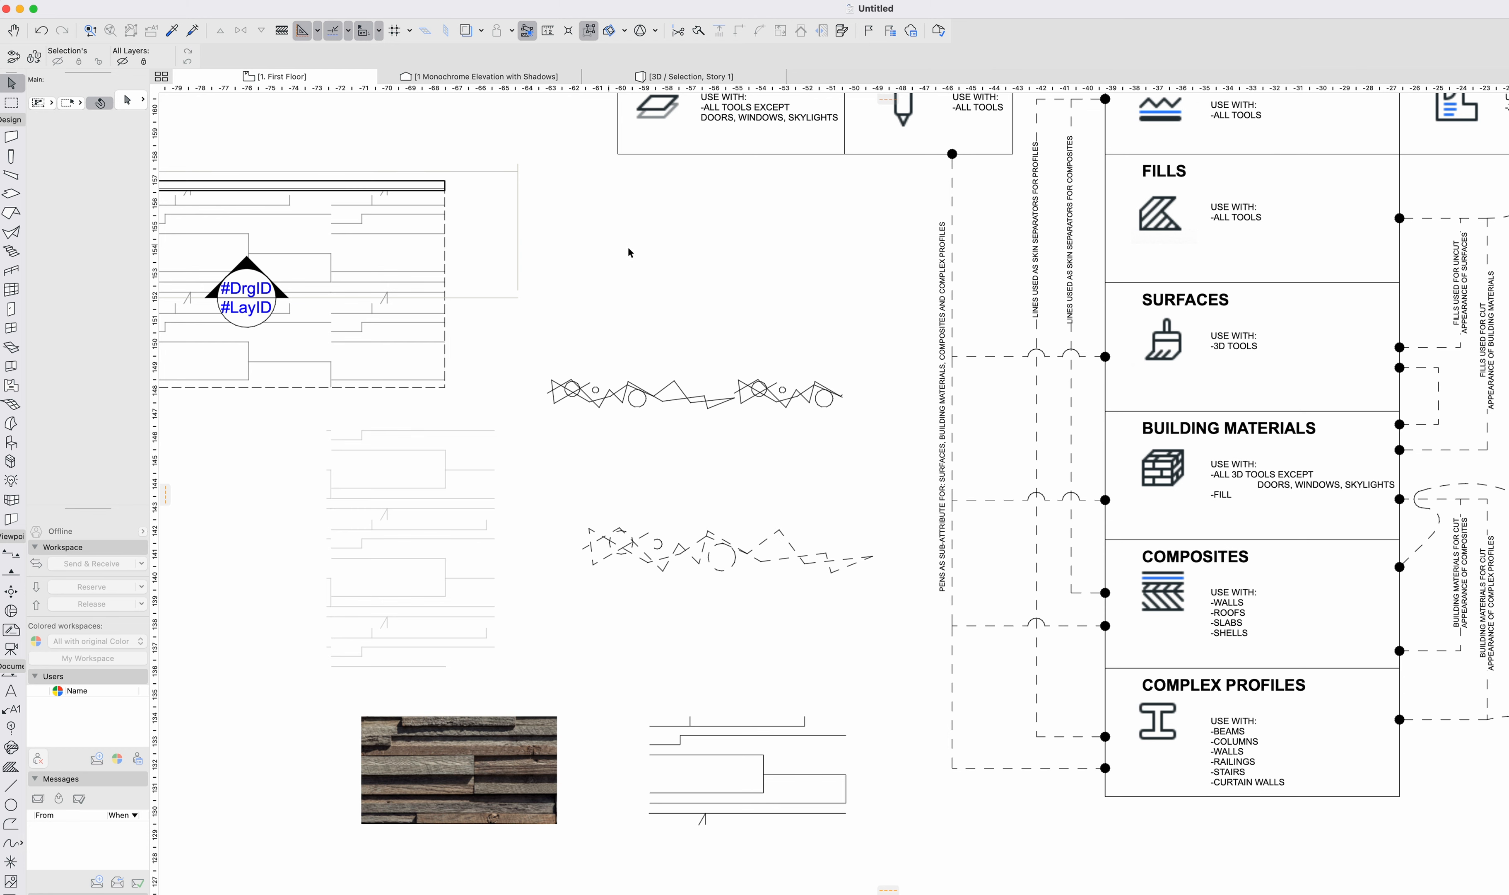
pyautogui.hscroll(5, 1164, 307)
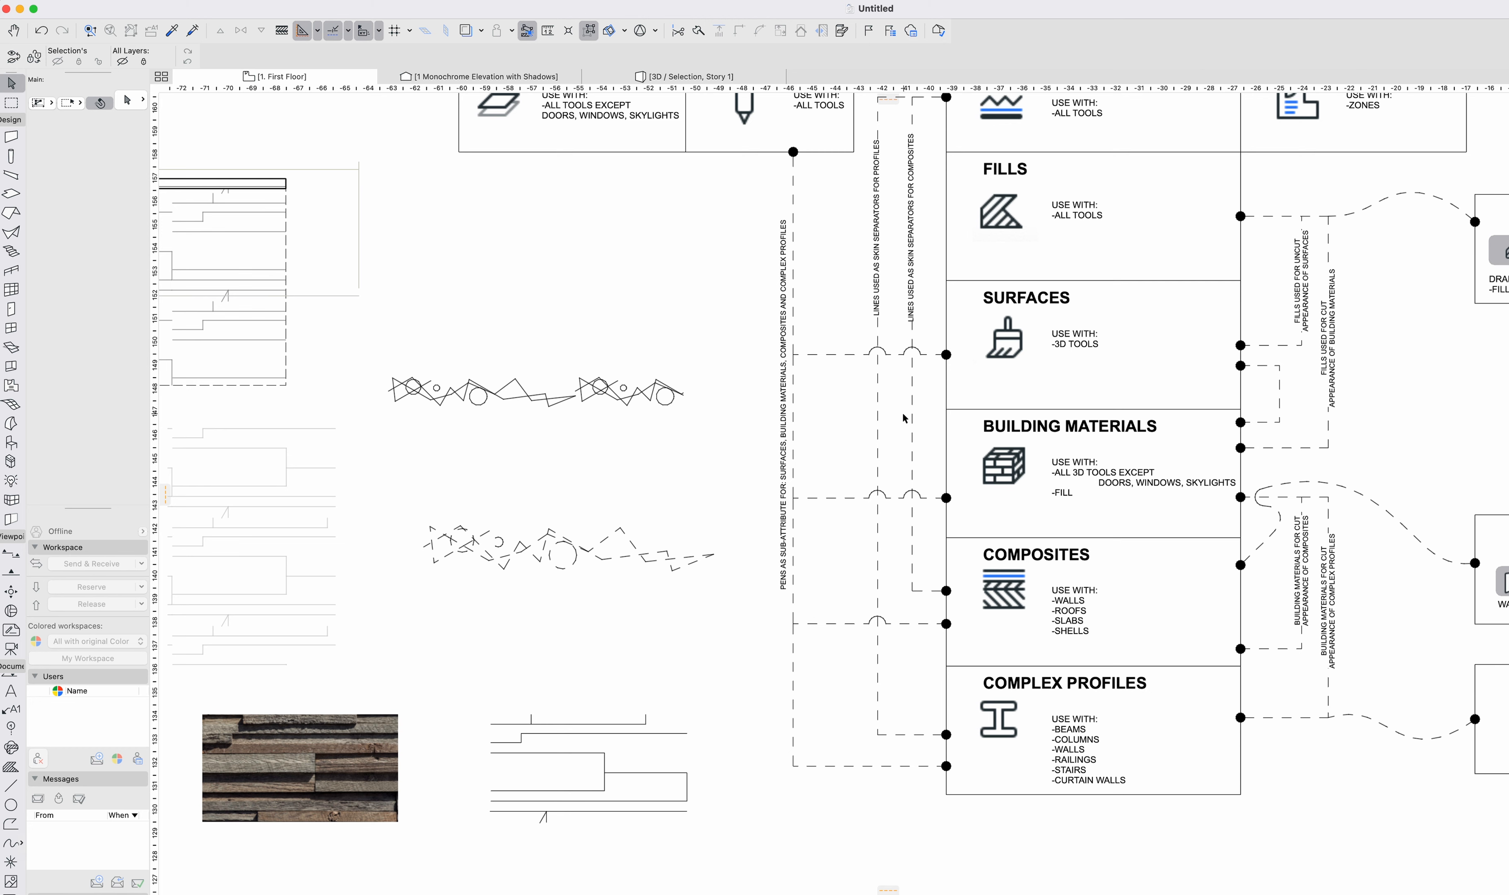
pyautogui.hscroll(-2, 980, 431)
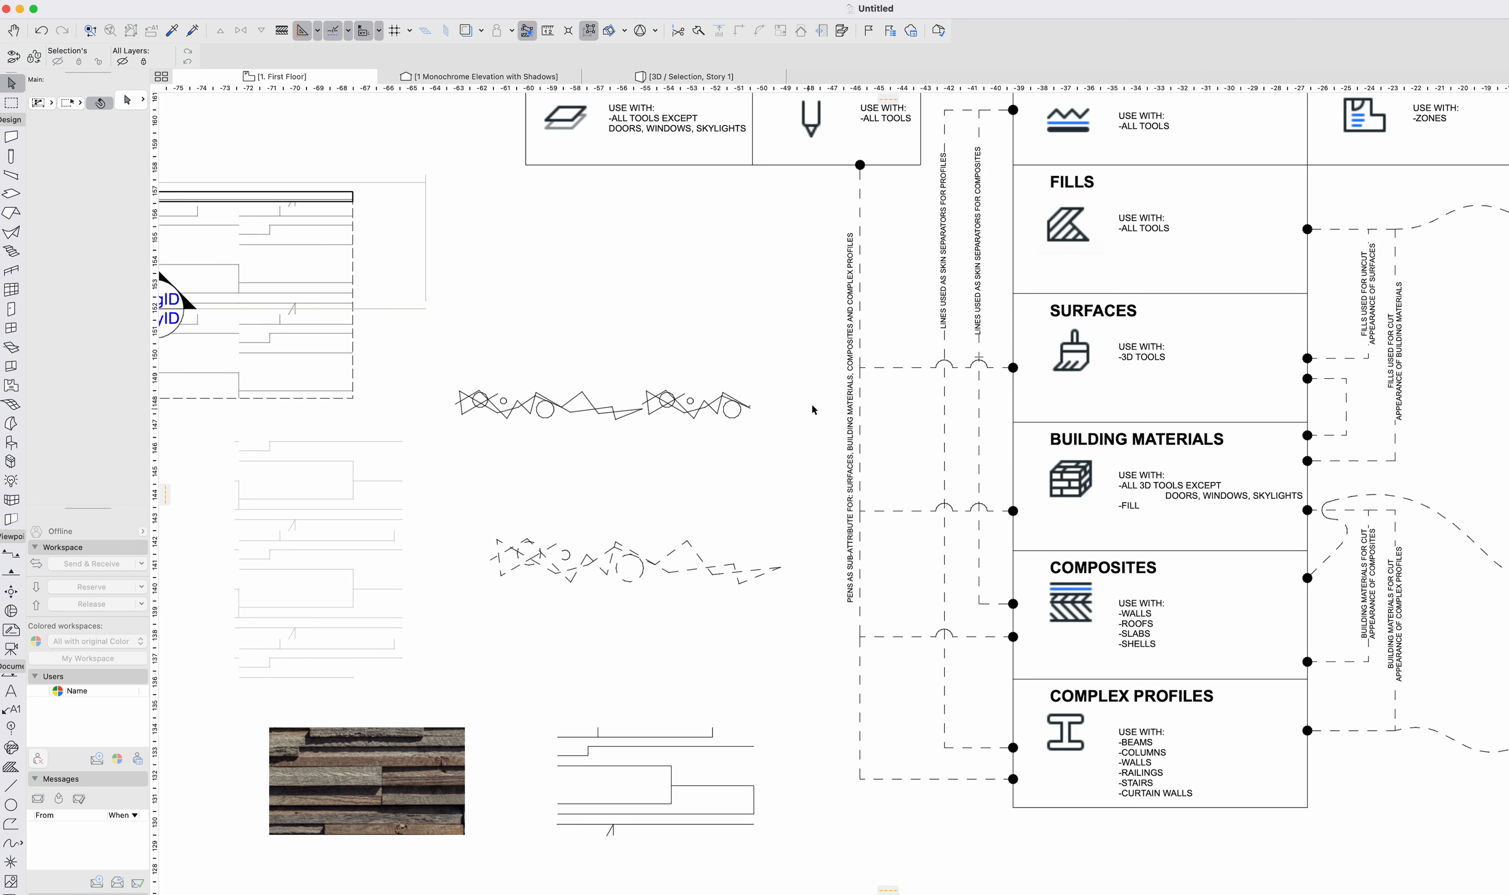
pyautogui.hscroll(1, 813, 409)
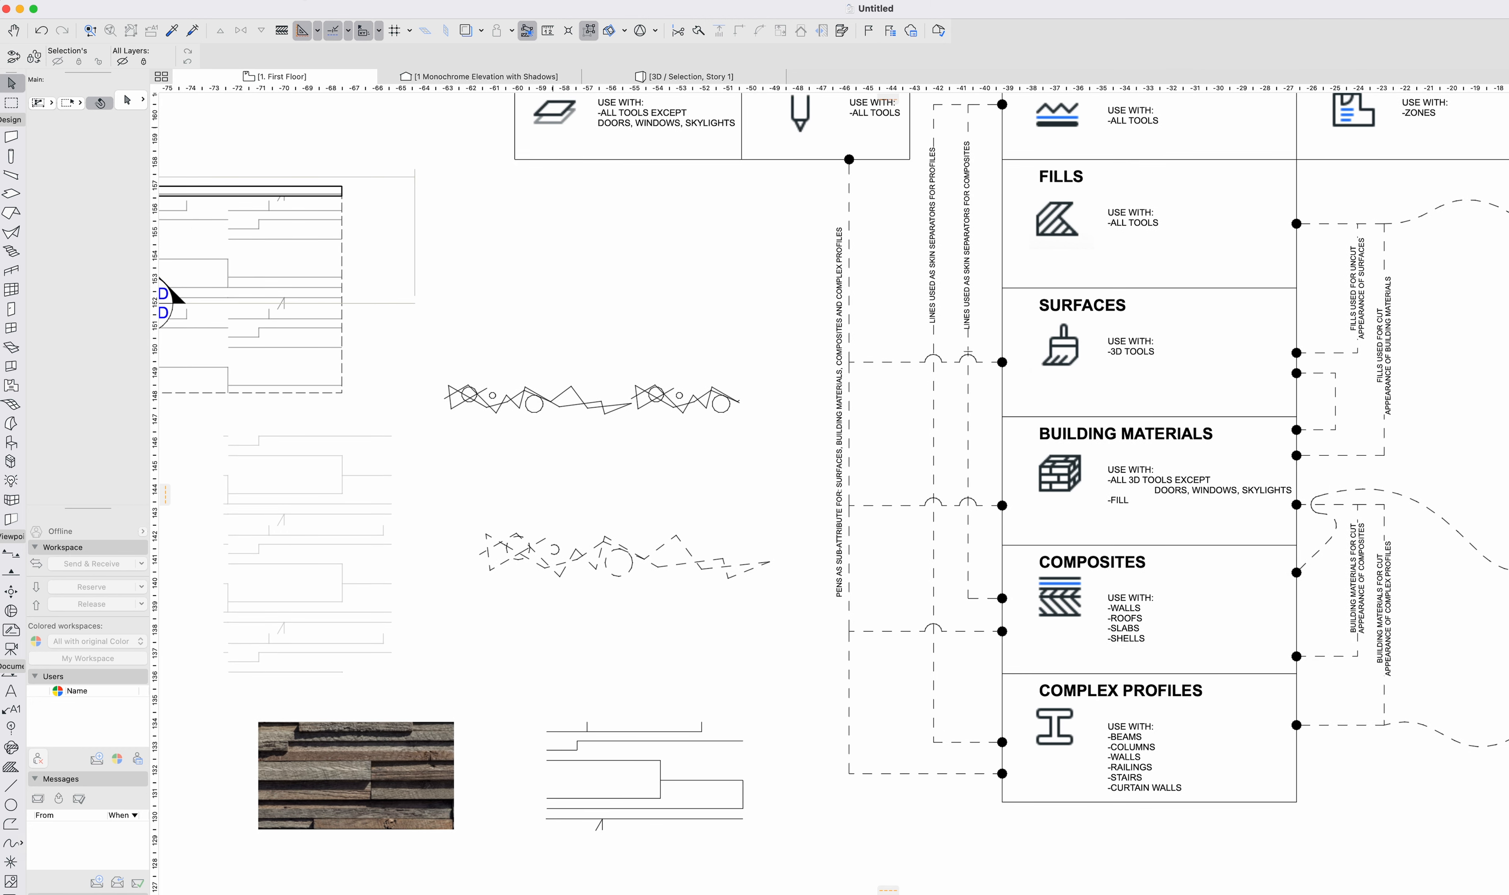
# Open the building material settings and search the cut fills of Masonry - Structural for "elda".
pyautogui.click(287, 0)
pyautogui.click(336, 58)
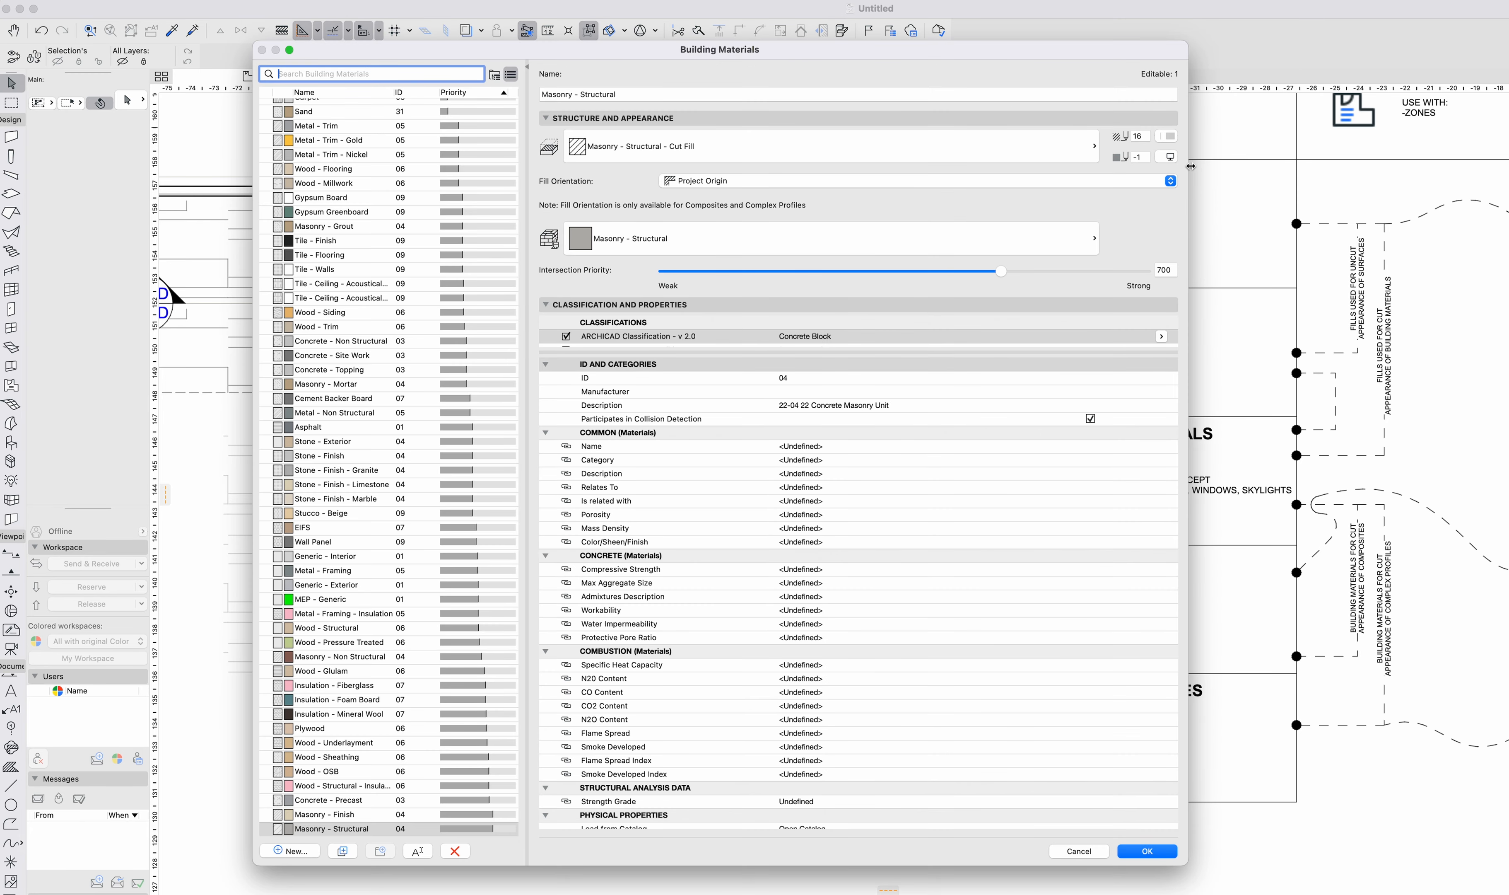
pyautogui.moveTo(1190, 165); pyautogui.dragTo(921, 146)
pyautogui.moveTo(839, 64); pyautogui.dragTo(747, 20)
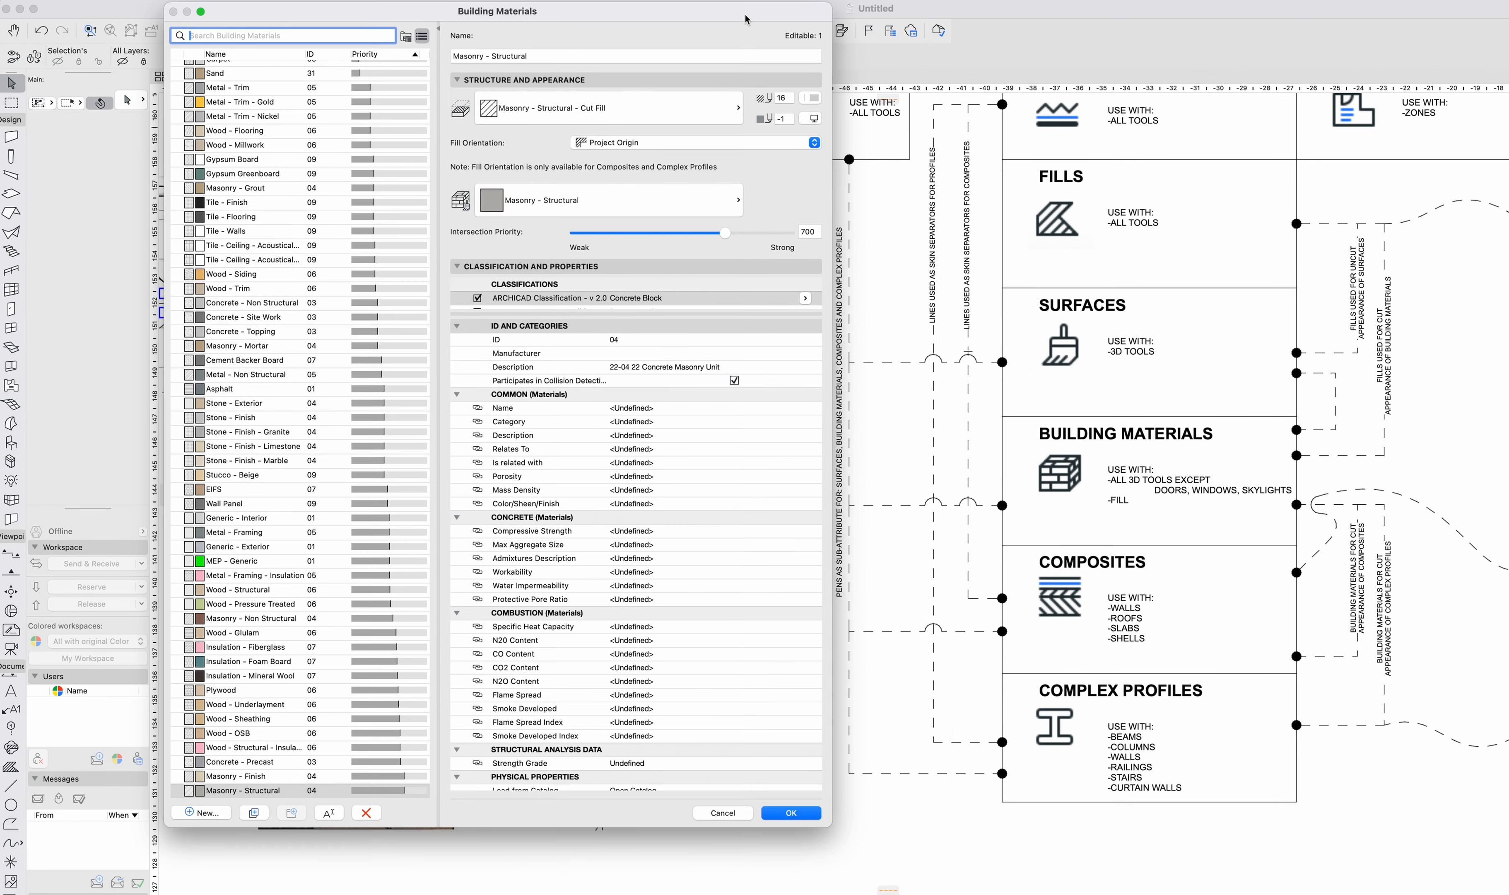
pyautogui.click(597, 109)
pyautogui.write('elda')
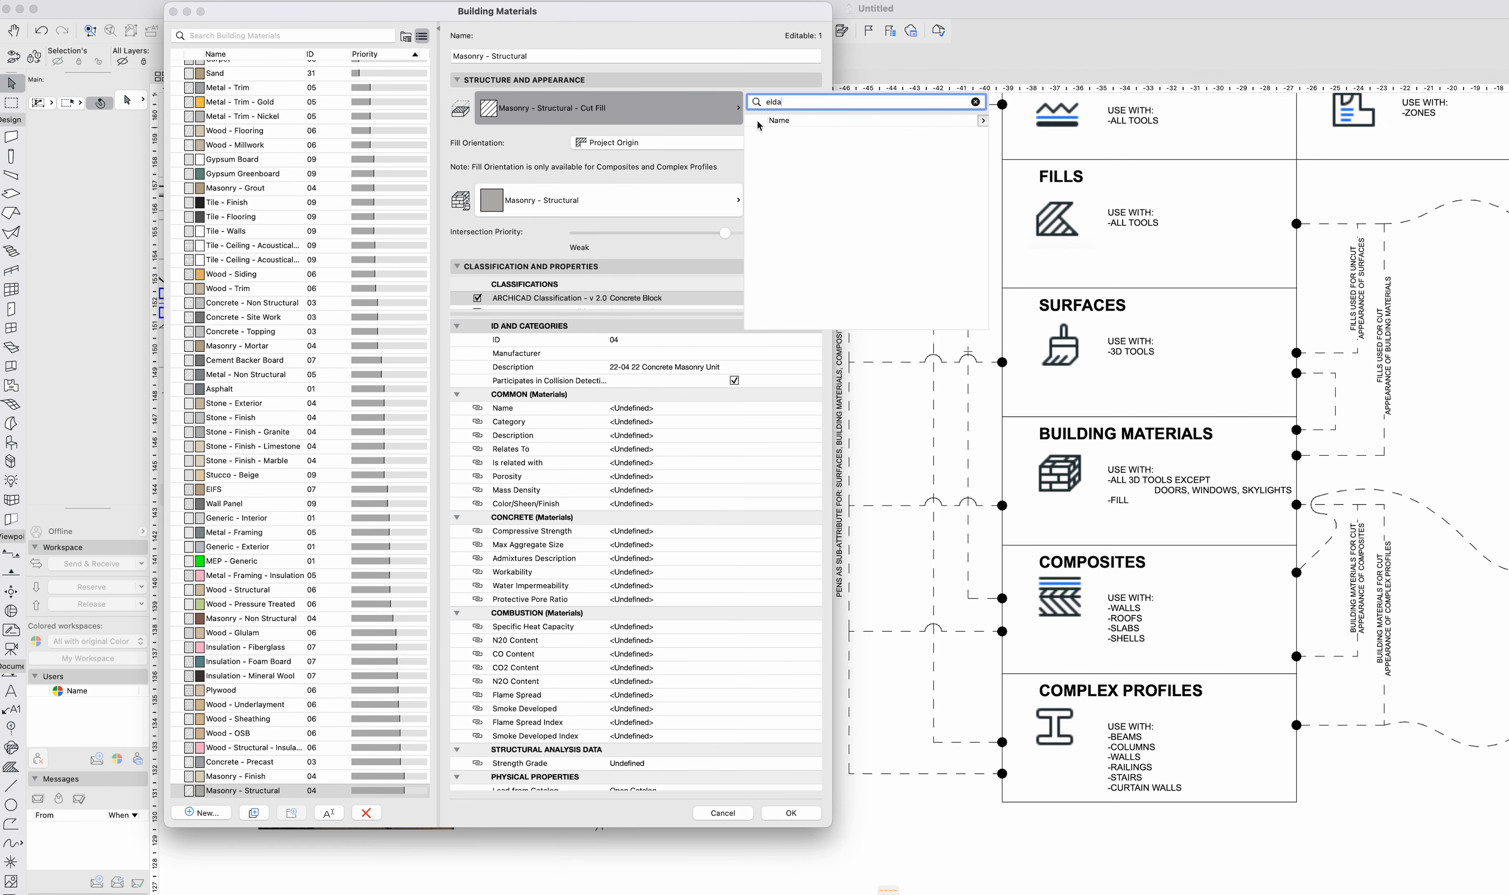
pyautogui.press('Escape')
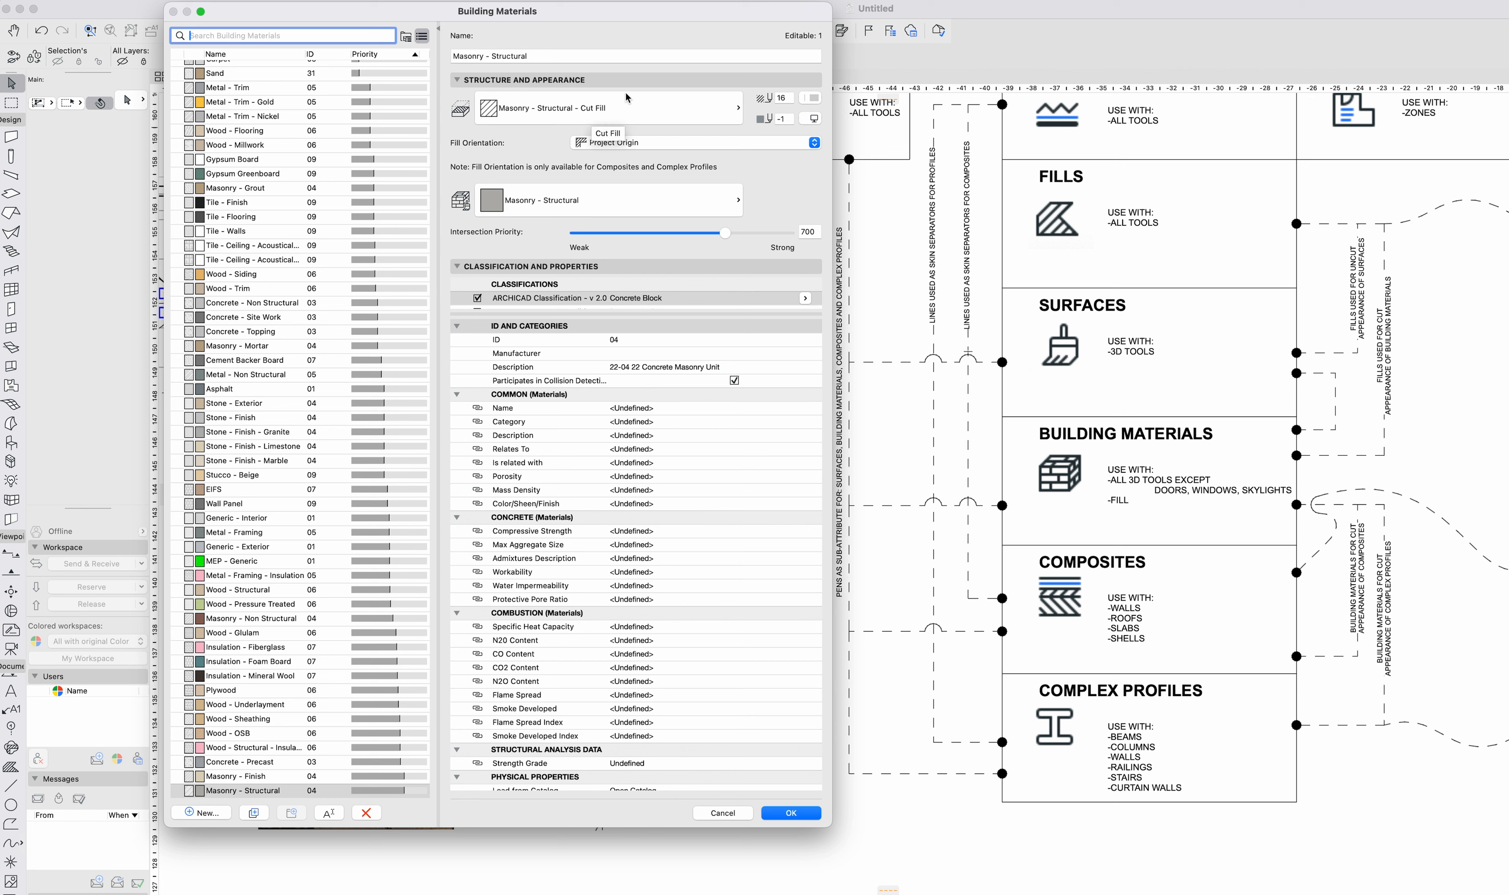
# Examine the cut fill foreground and background pen settings of Masonry - Structural and close the building material settings without changes.
pyautogui.click(814, 119)
pyautogui.click(813, 122)
pyautogui.click(811, 120)
pyautogui.click(811, 124)
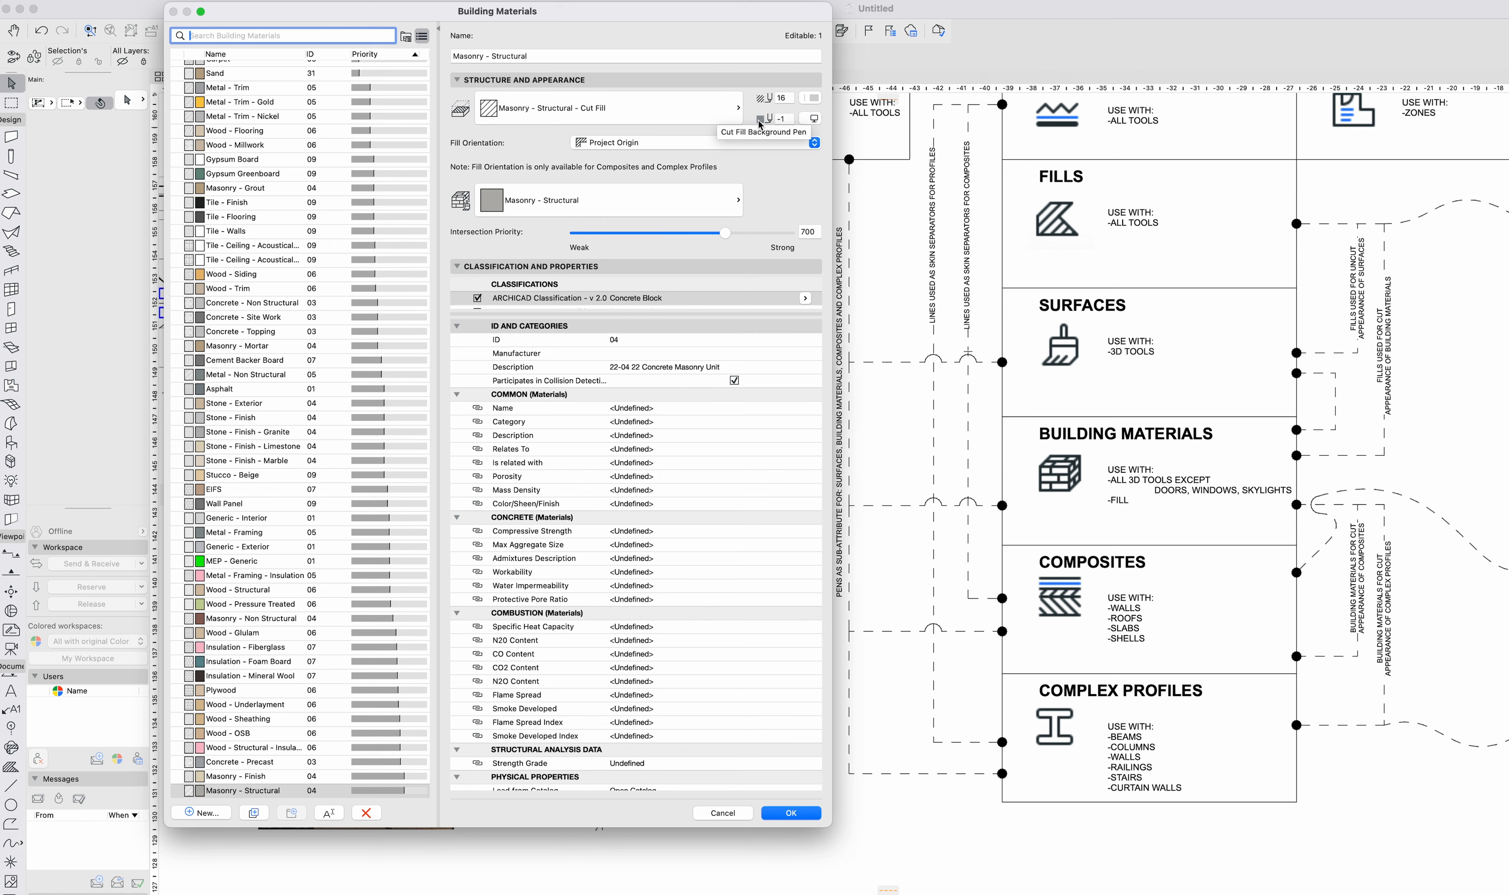
pyautogui.moveTo(586, 18); pyautogui.dragTo(982, 32)
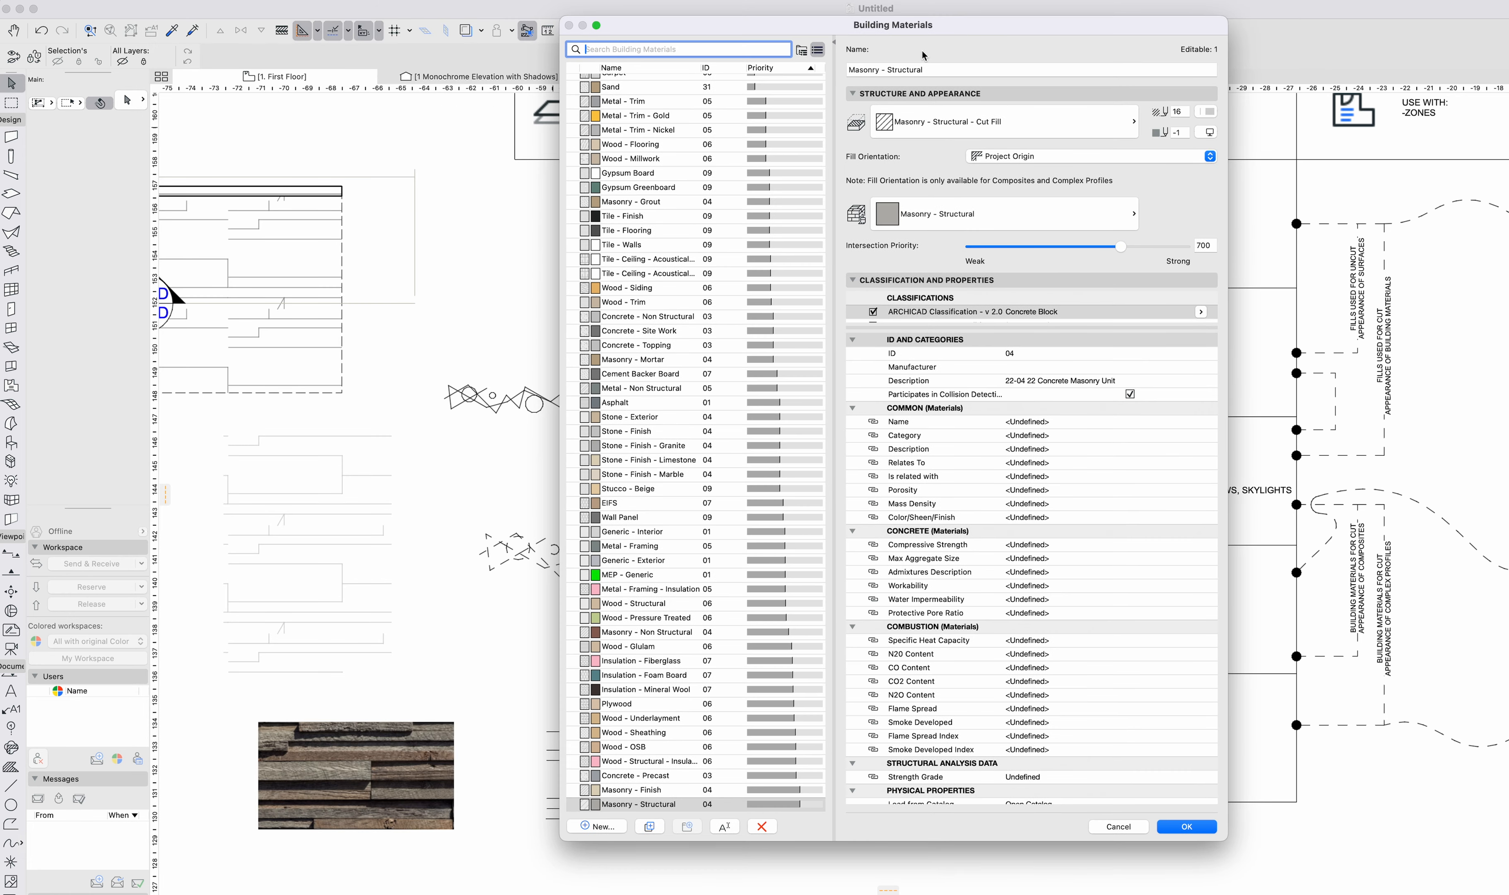
pyautogui.press('Escape')
# Select the wall above the slab and open its Generic - Exterior building material for editing.
pyautogui.click(309, 196)
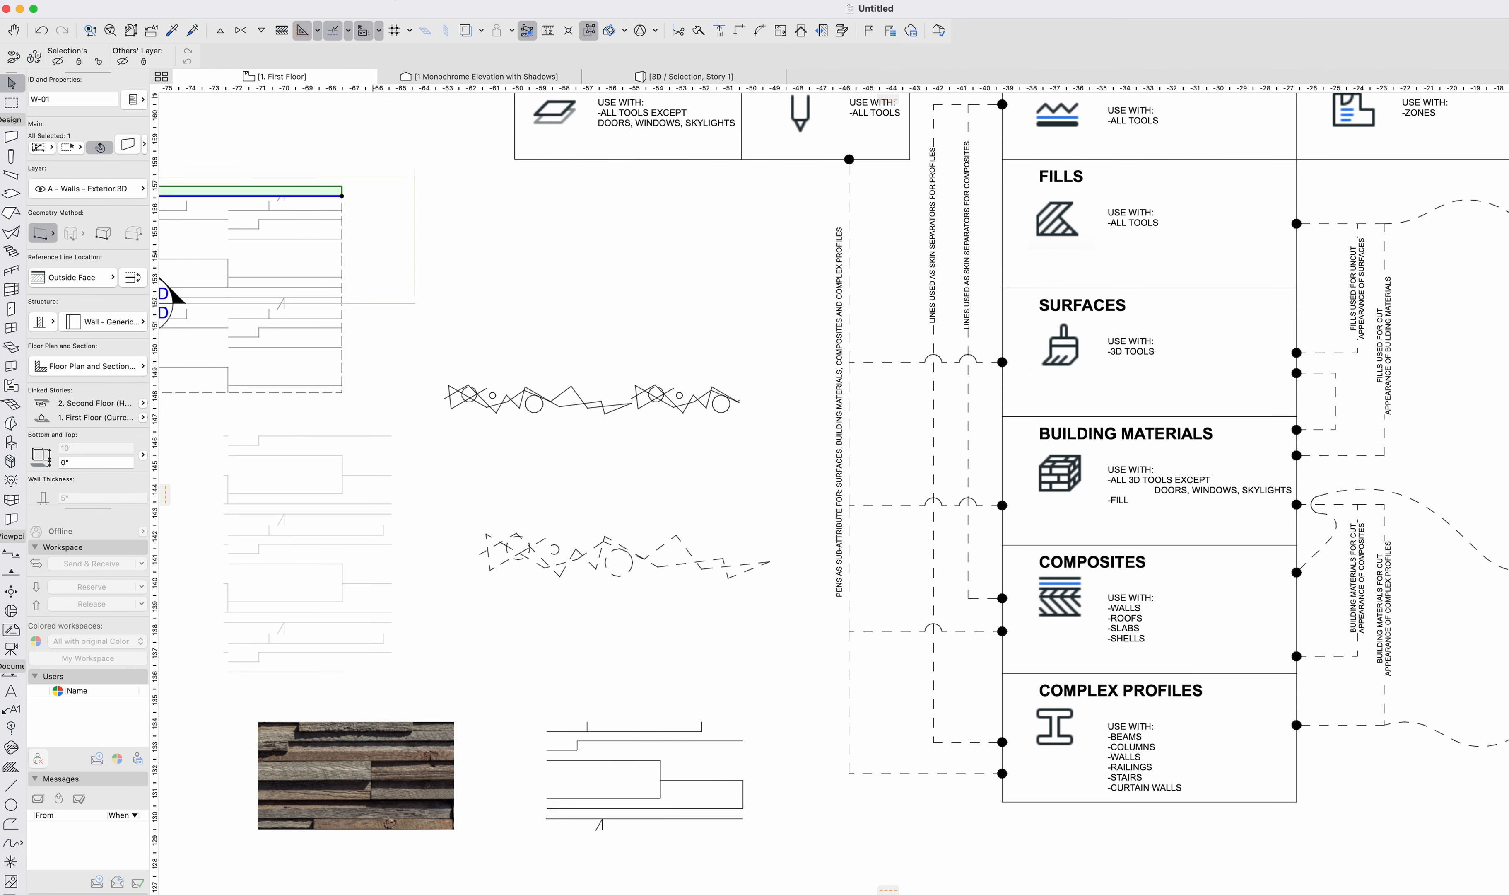
pyautogui.click(327, 0)
pyautogui.moveTo(286, 1)
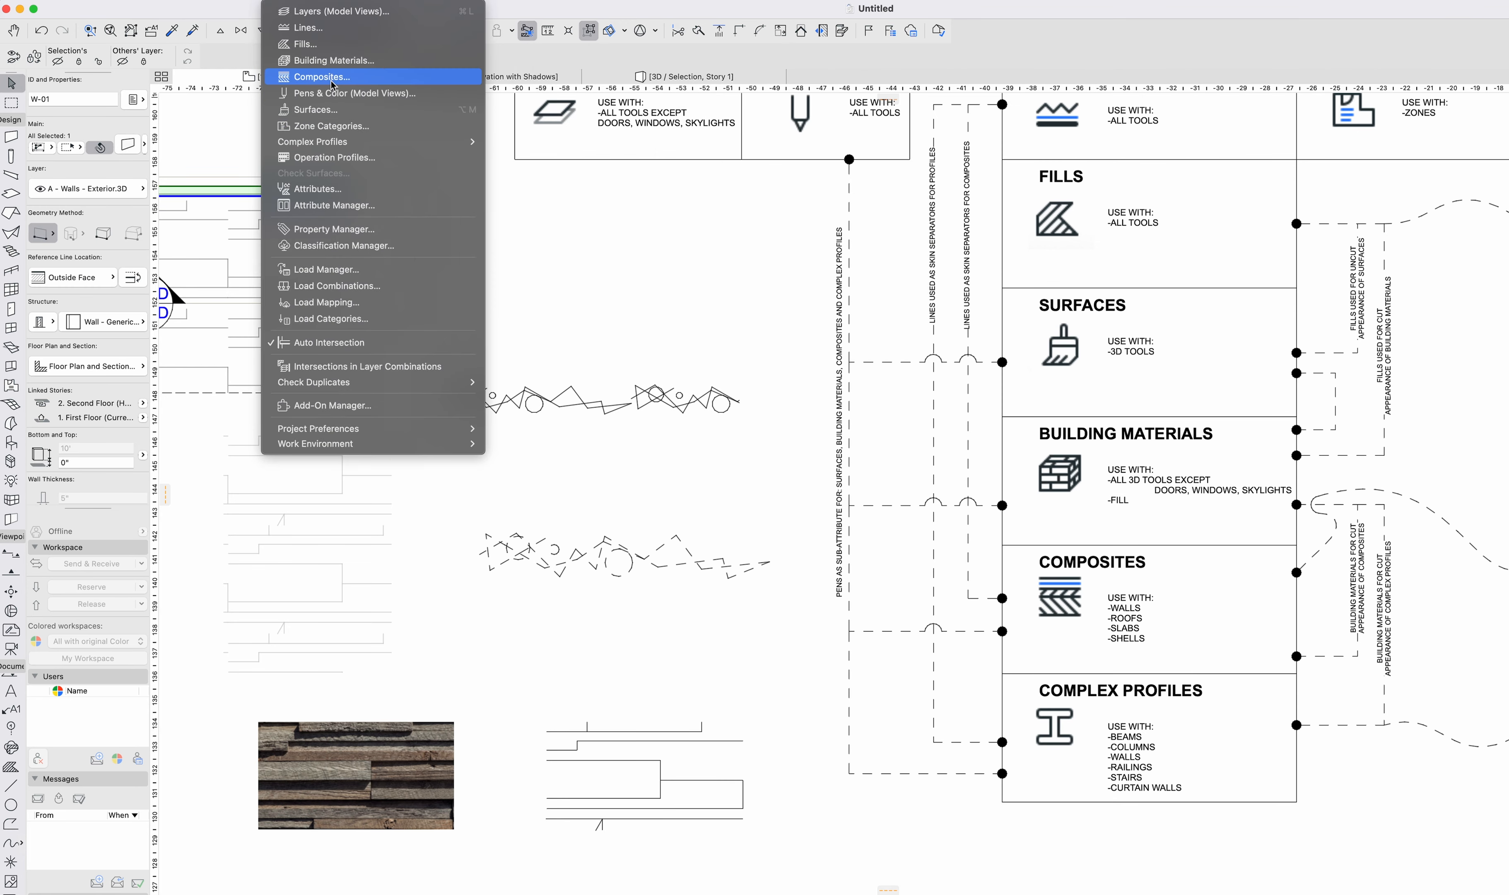
pyautogui.click(327, 60)
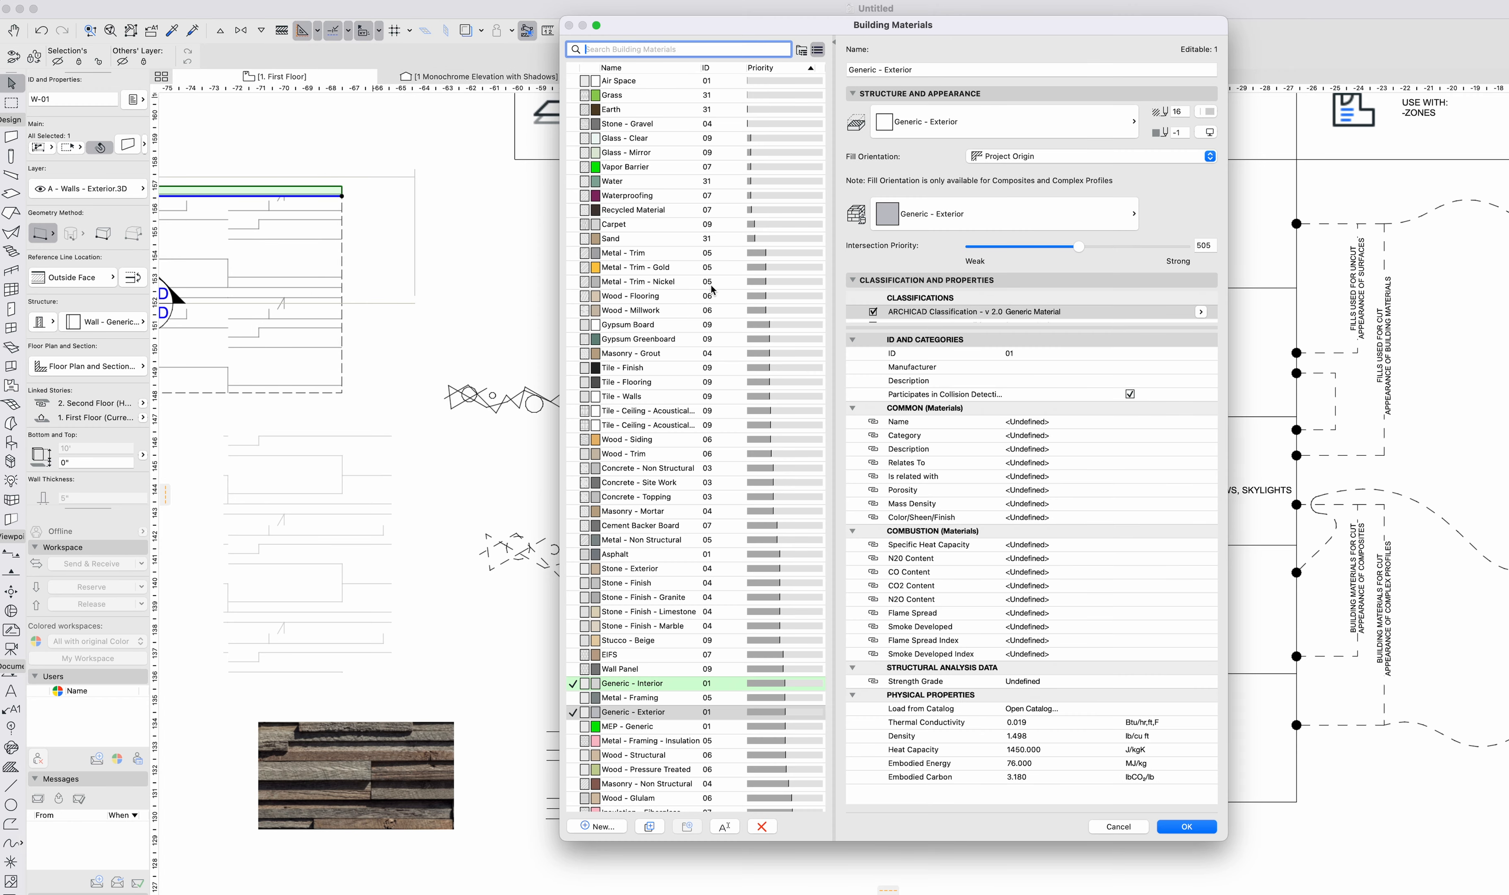
pyautogui.scroll(-5, 712, 290)
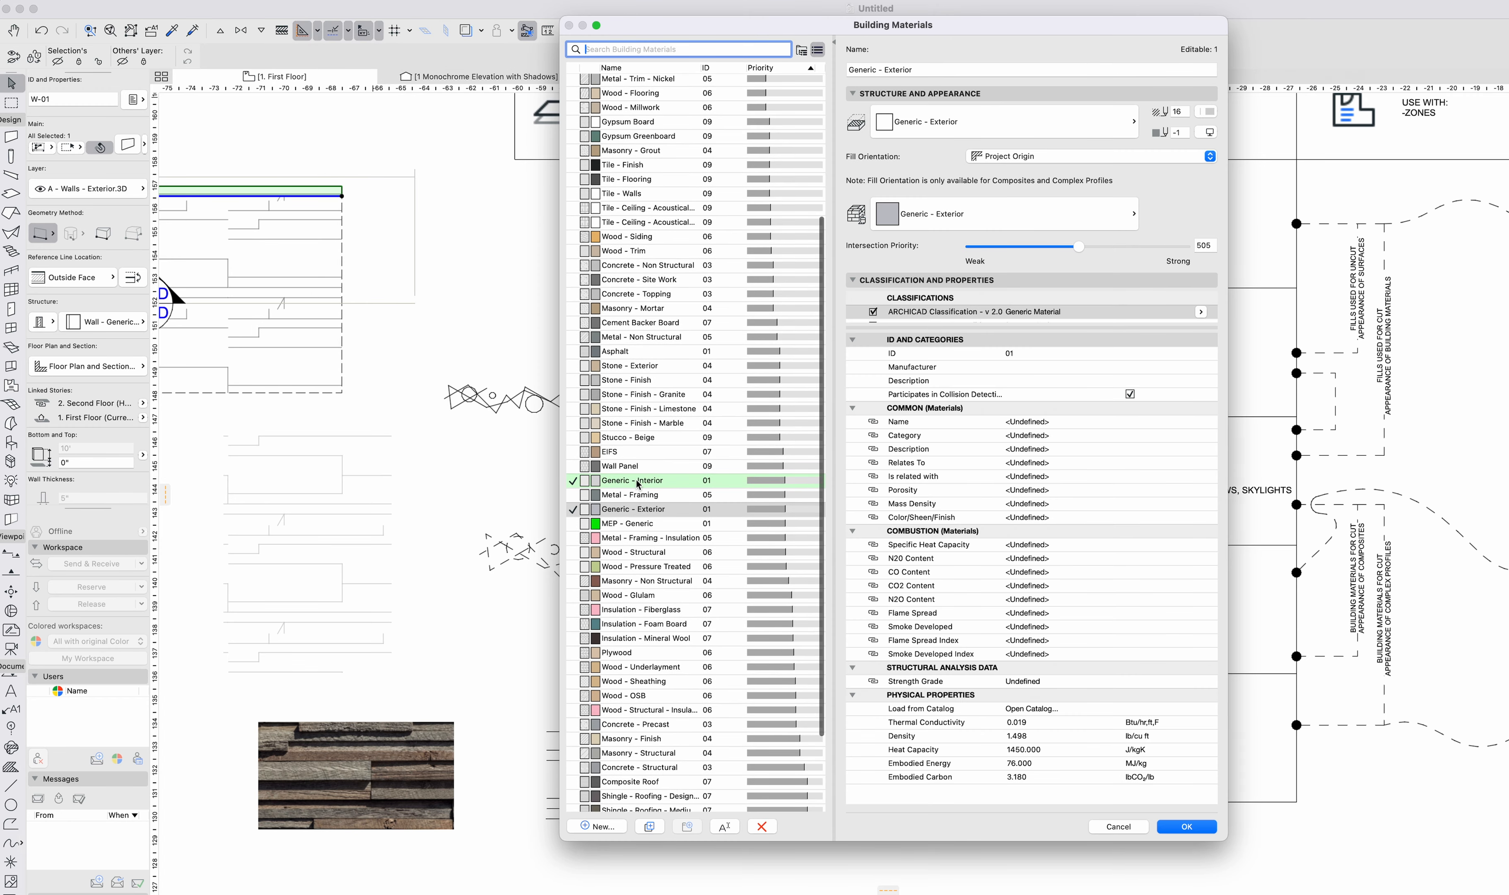
pyautogui.click(637, 482)
pyautogui.click(642, 511)
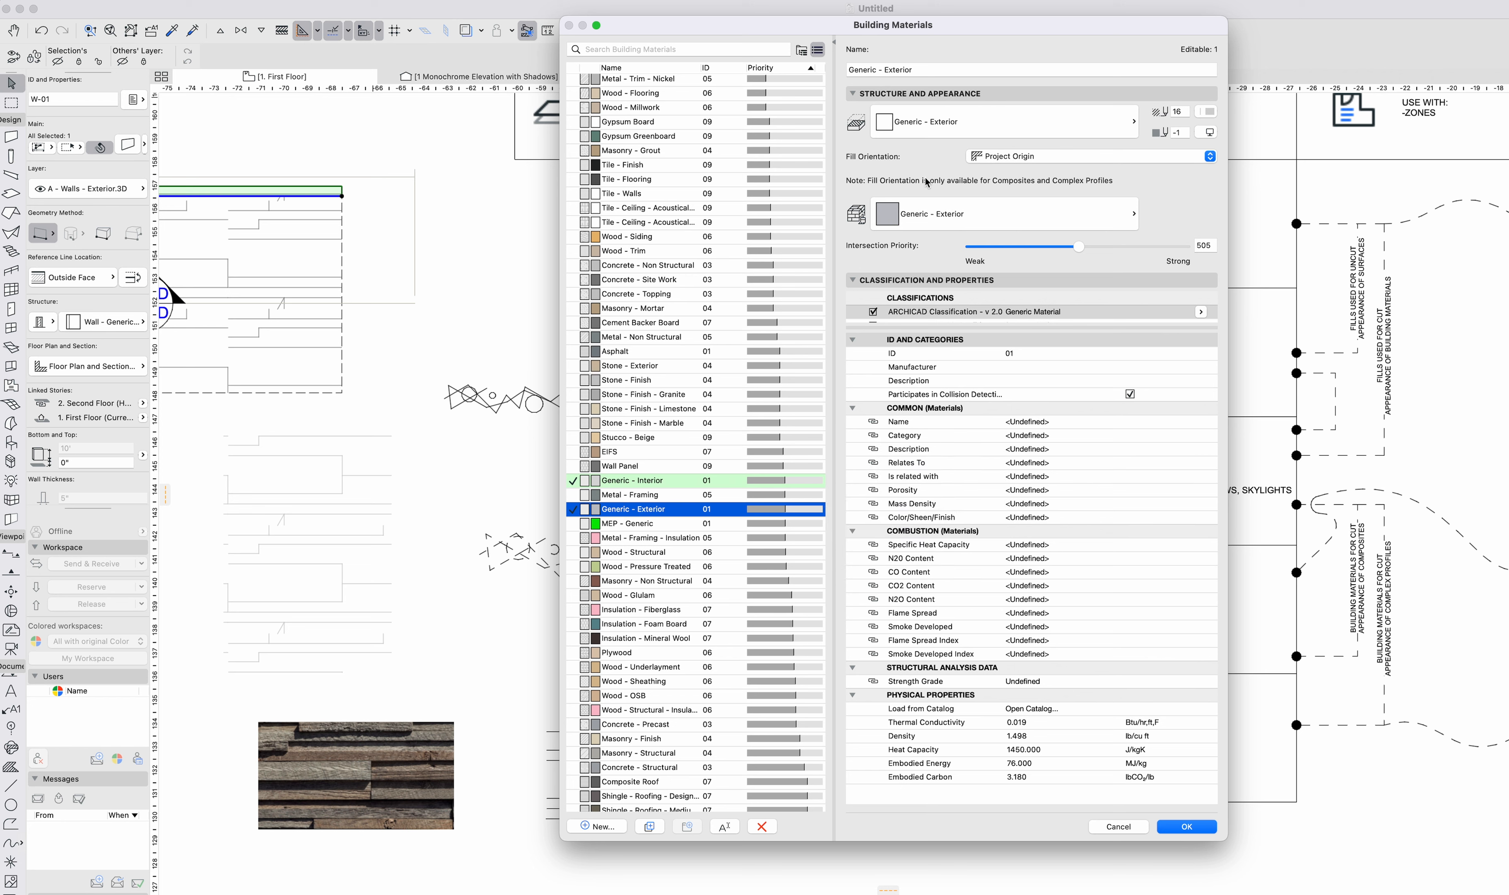
# Set the Generic - Exterior cut fill to % 25 with green foreground pen 123 and apply the change.
pyautogui.click(898, 135)
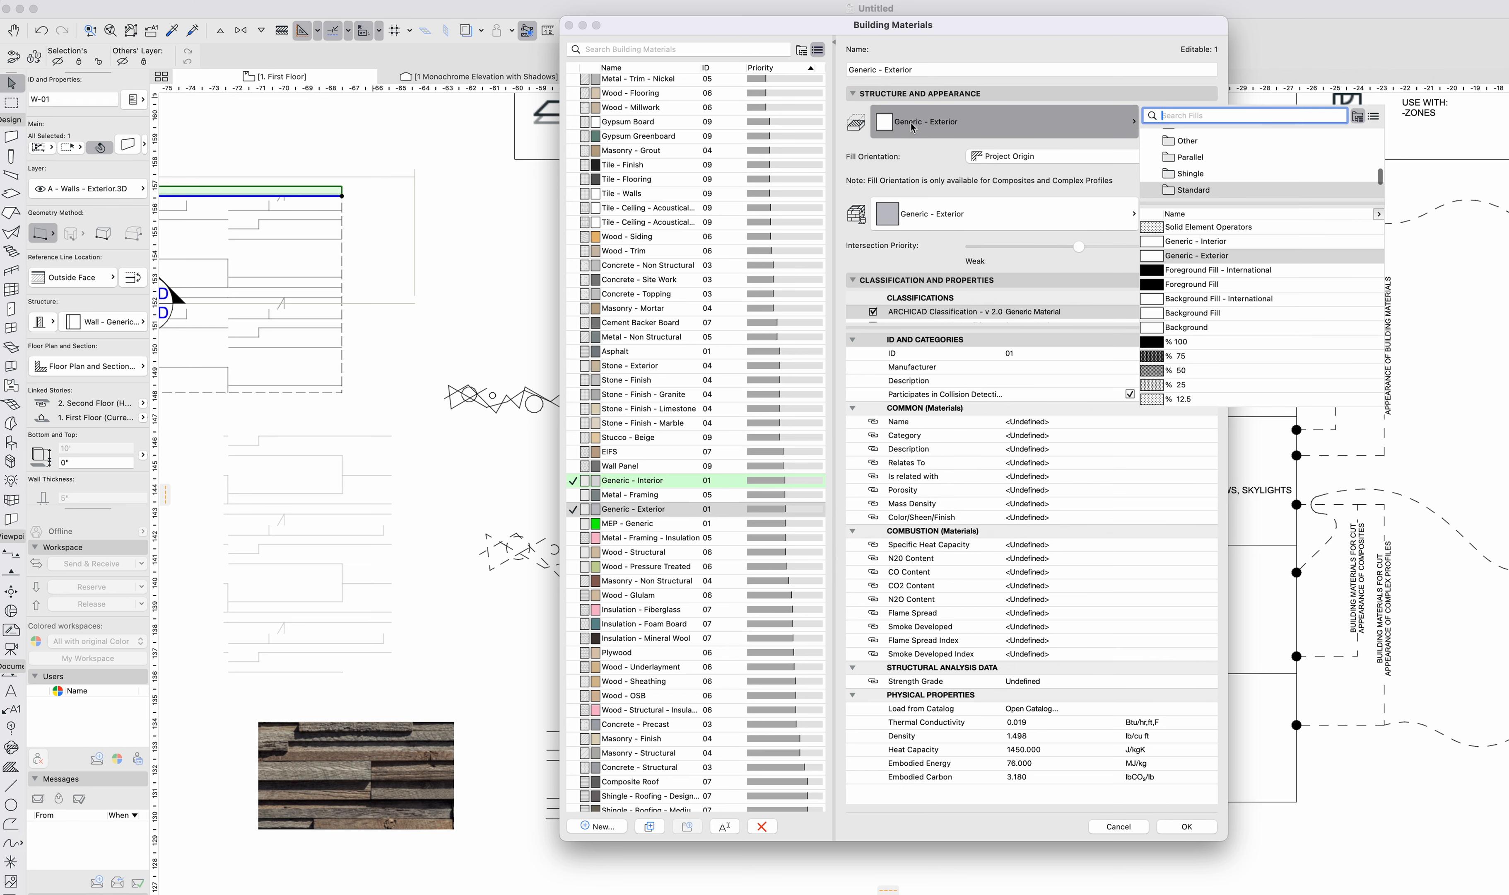
pyautogui.write('25')
pyautogui.press('Return')
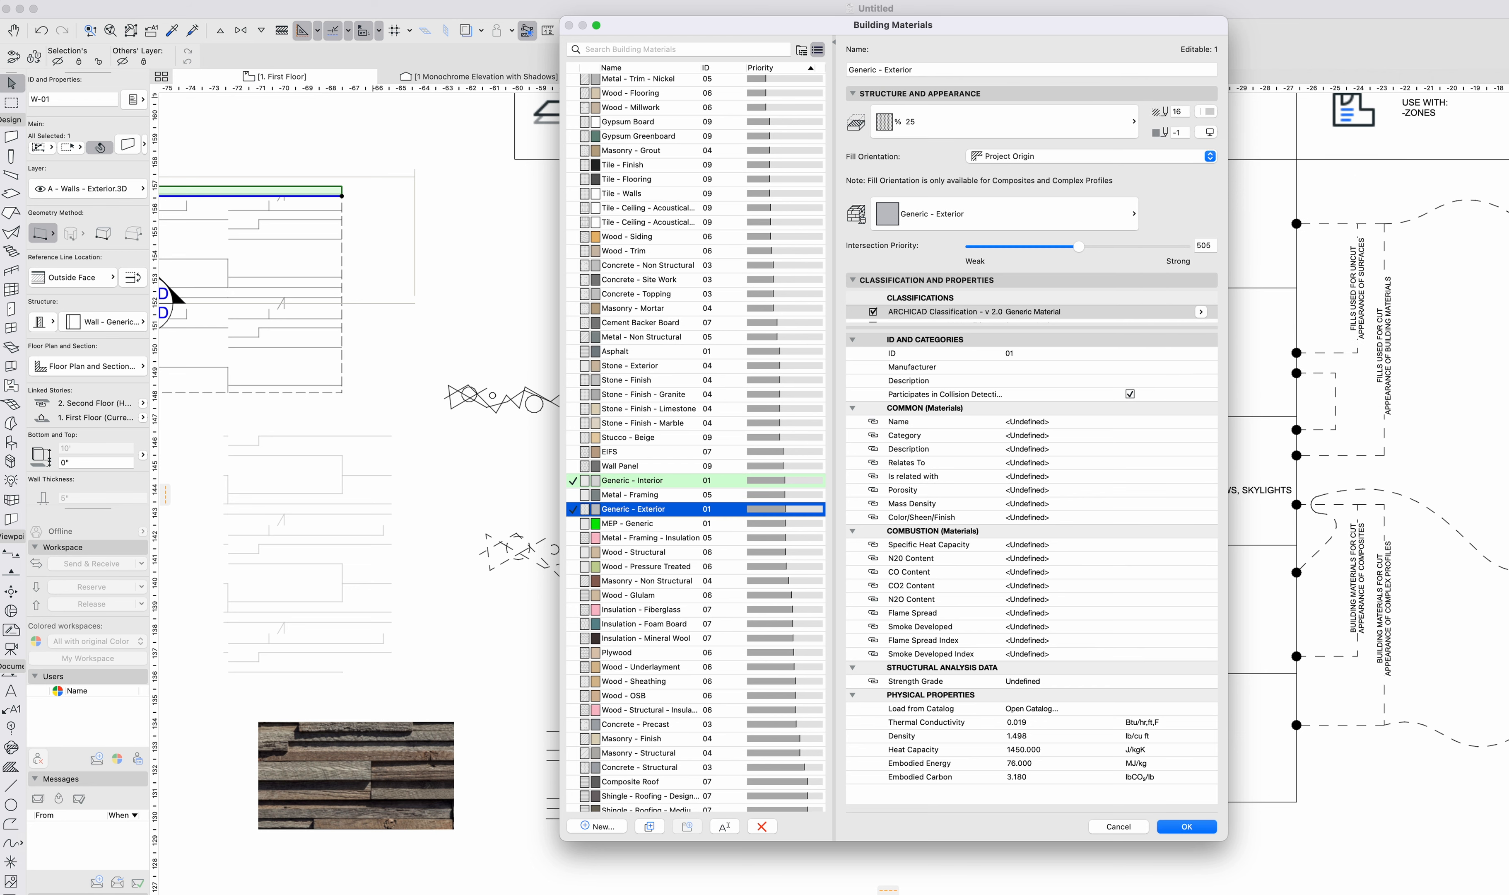
pyautogui.click(1206, 112)
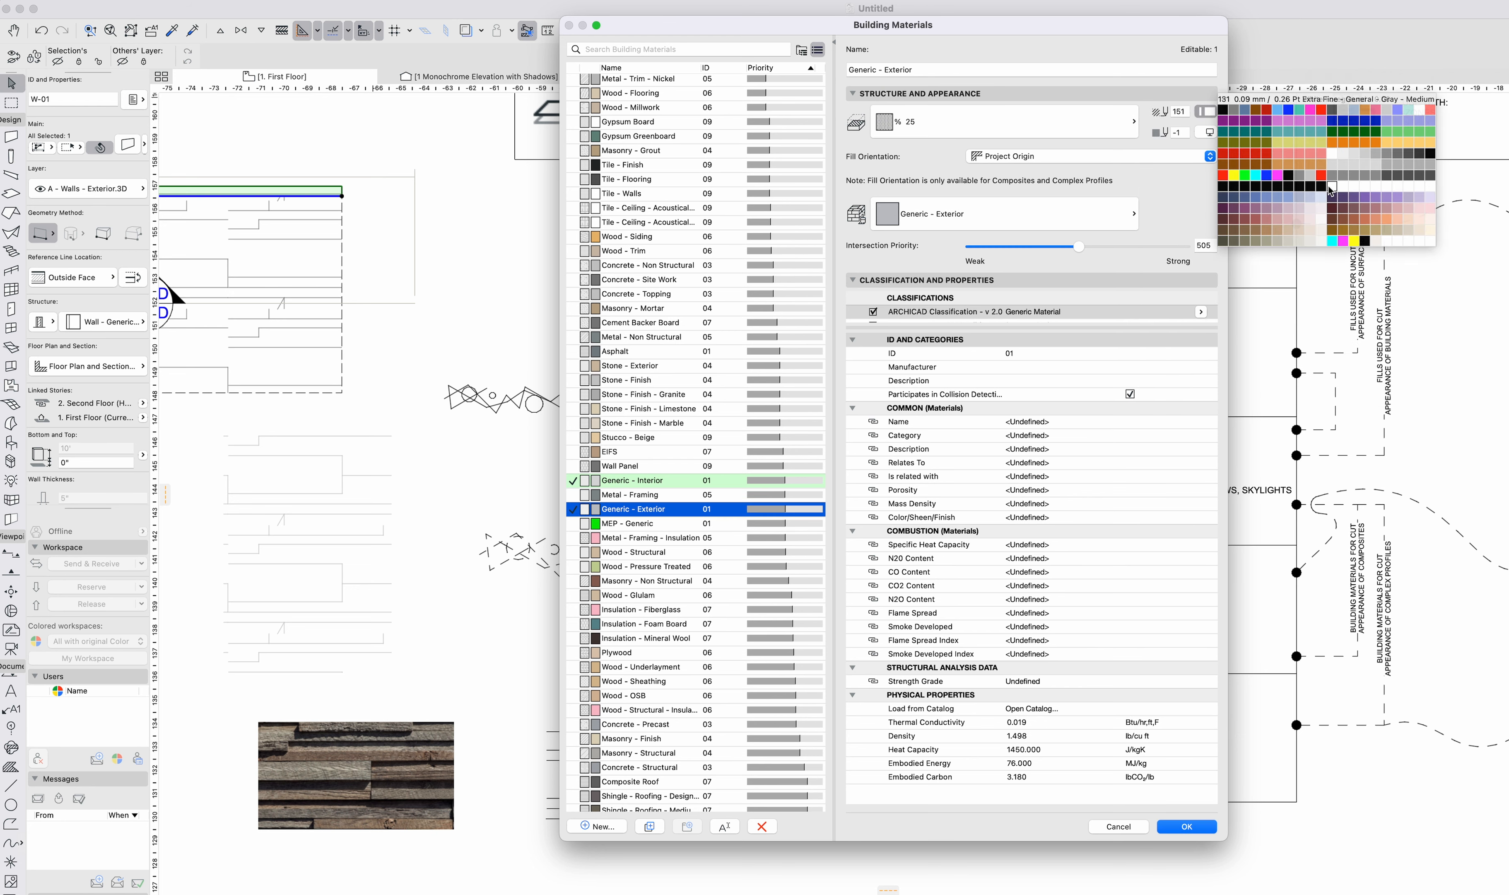
pyautogui.click(1251, 184)
pyautogui.press('Return')
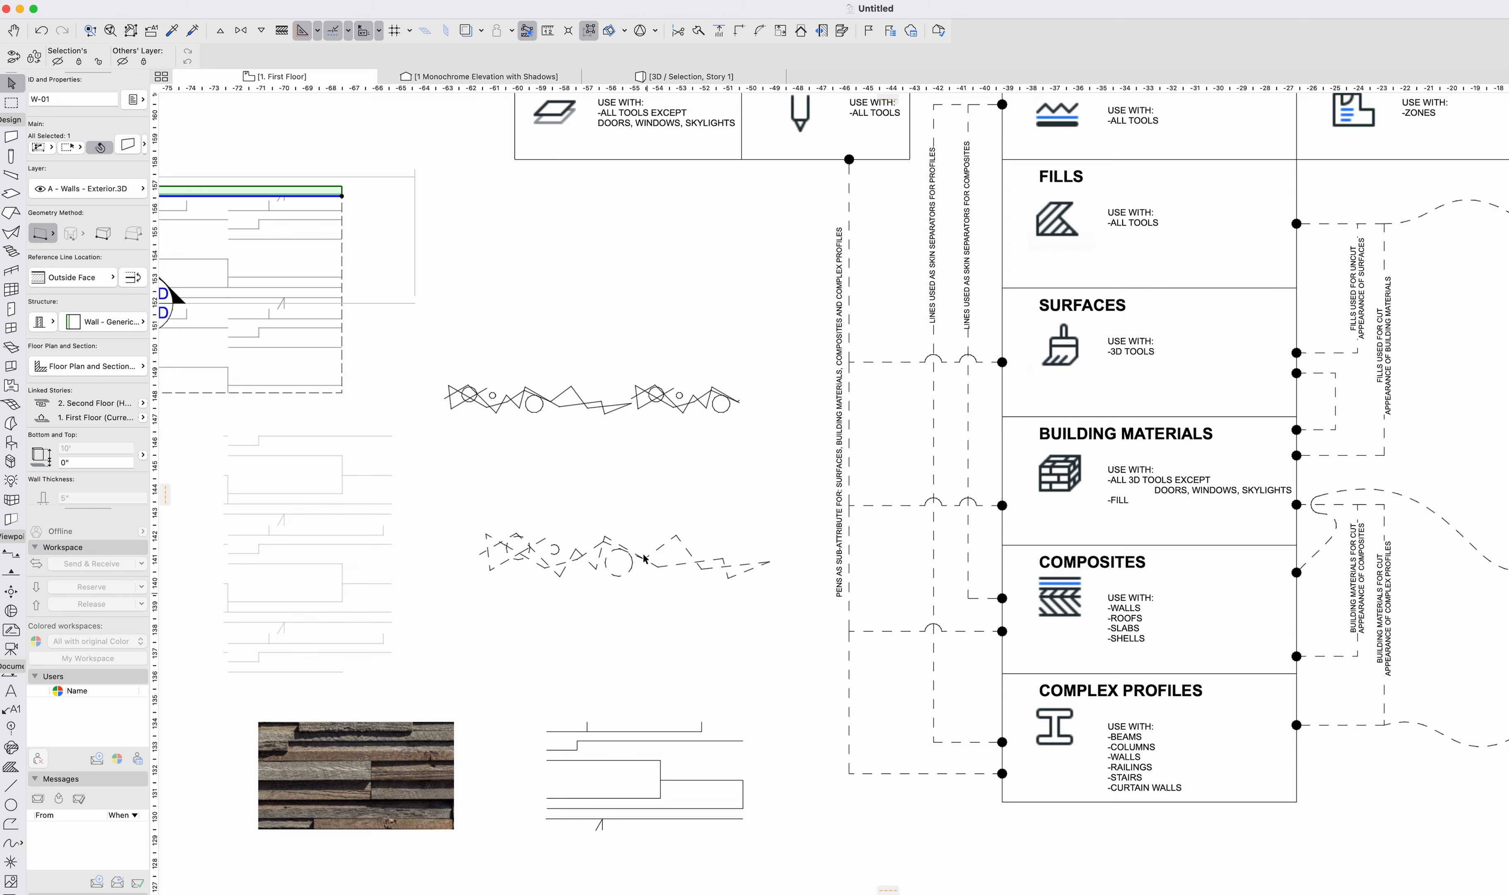
# Examine the Generic - Exterior layer at the wall's right end on the plan and deselect the wall.
pyautogui.moveTo(450, 394); pyautogui.dragTo(627, 450, button='middle')
pyautogui.scroll(3, 627, 450)
pyautogui.press('Escape')
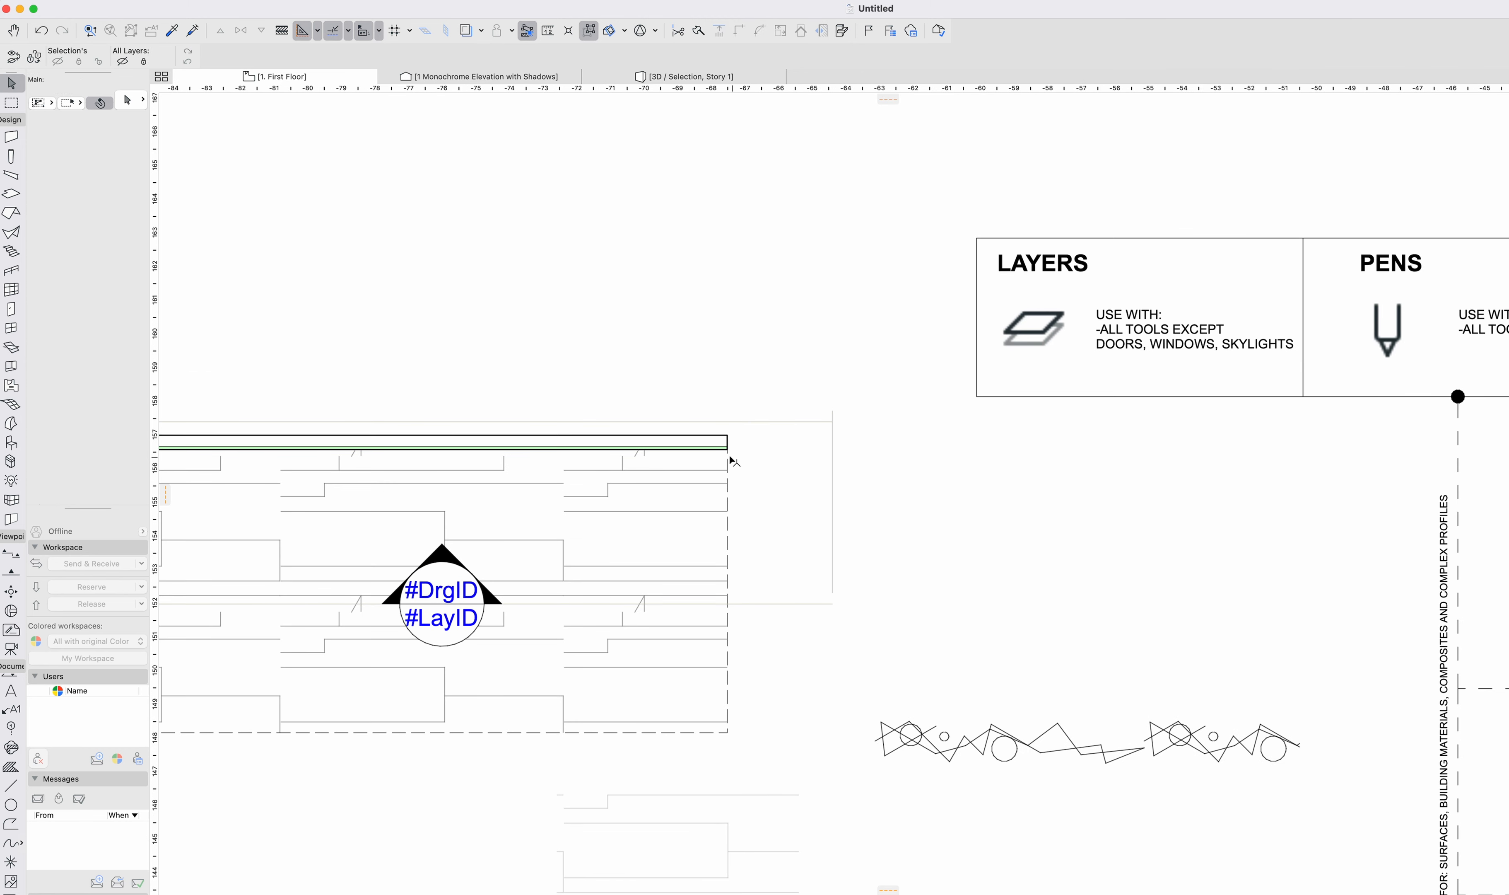
pyautogui.scroll(3, 706, 447)
pyautogui.scroll(5, 710, 451)
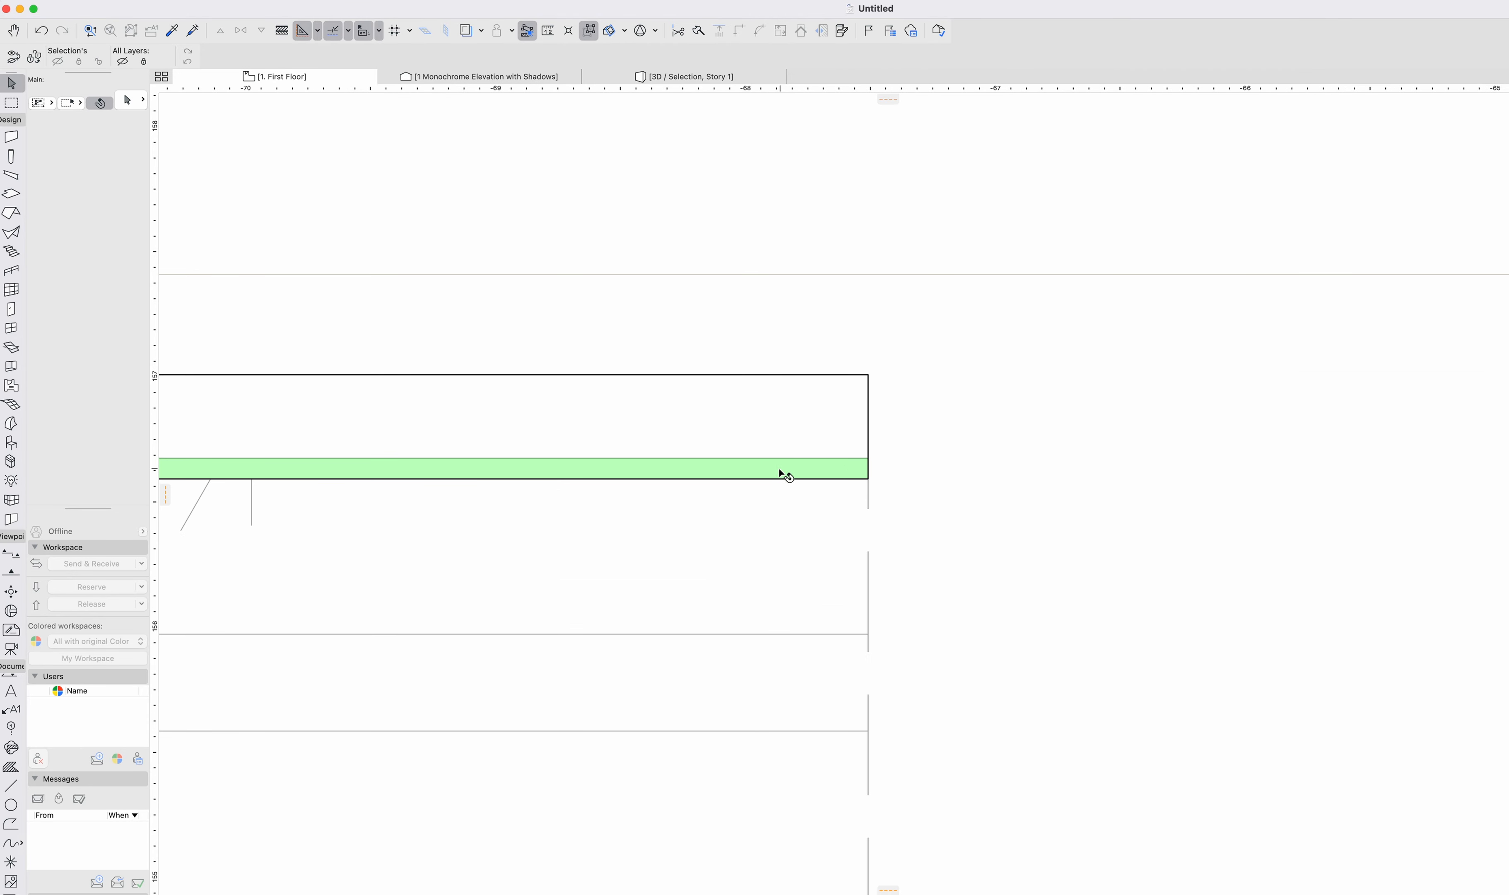
pyautogui.click(808, 463)
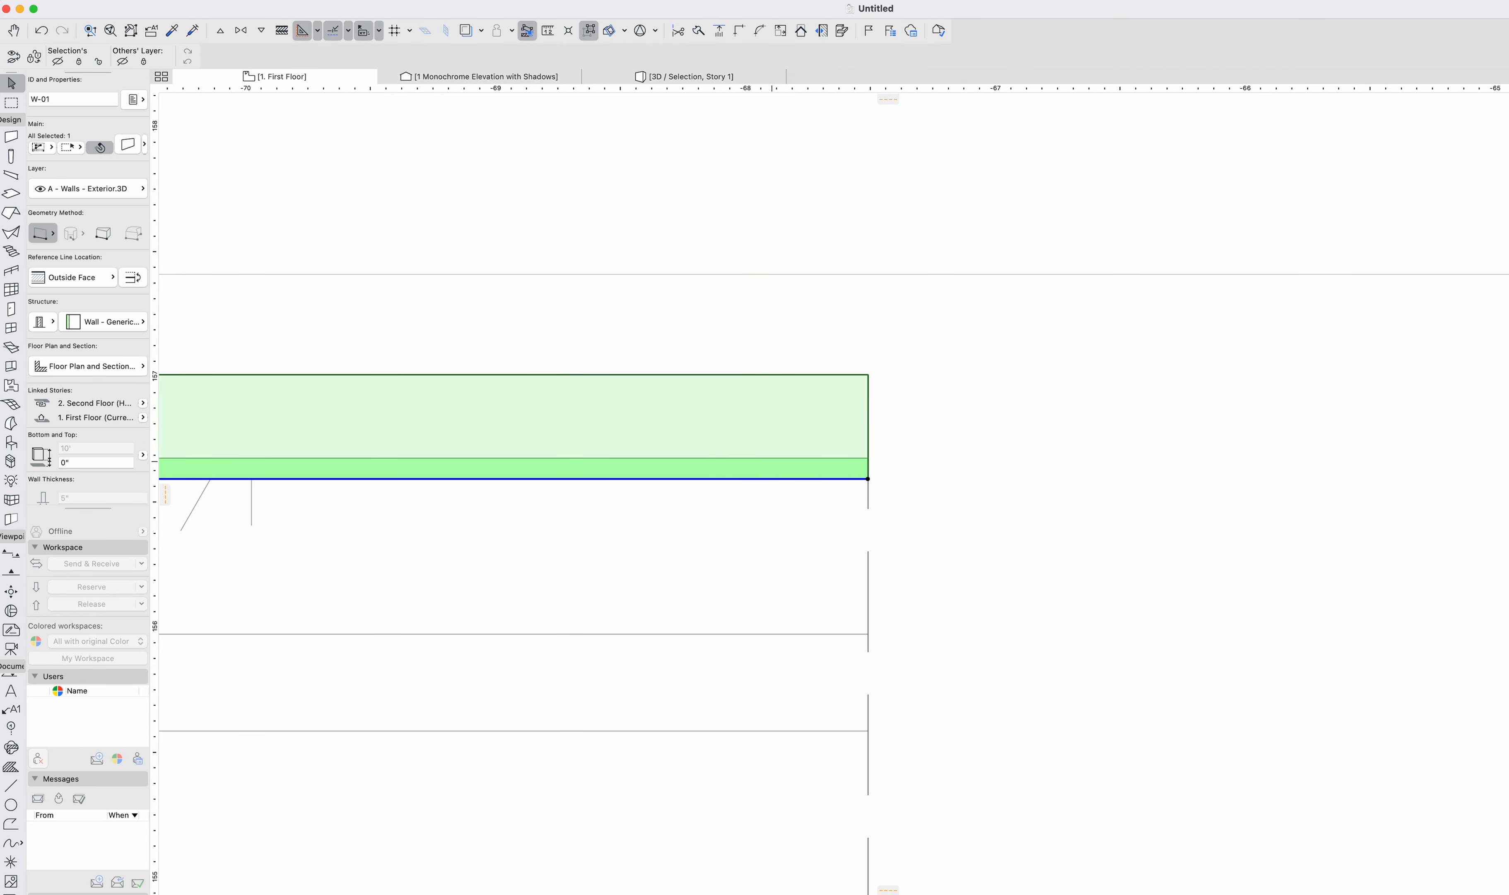
pyautogui.press('Escape')
pyautogui.click(769, 469)
pyautogui.scroll(-10, 775, 475)
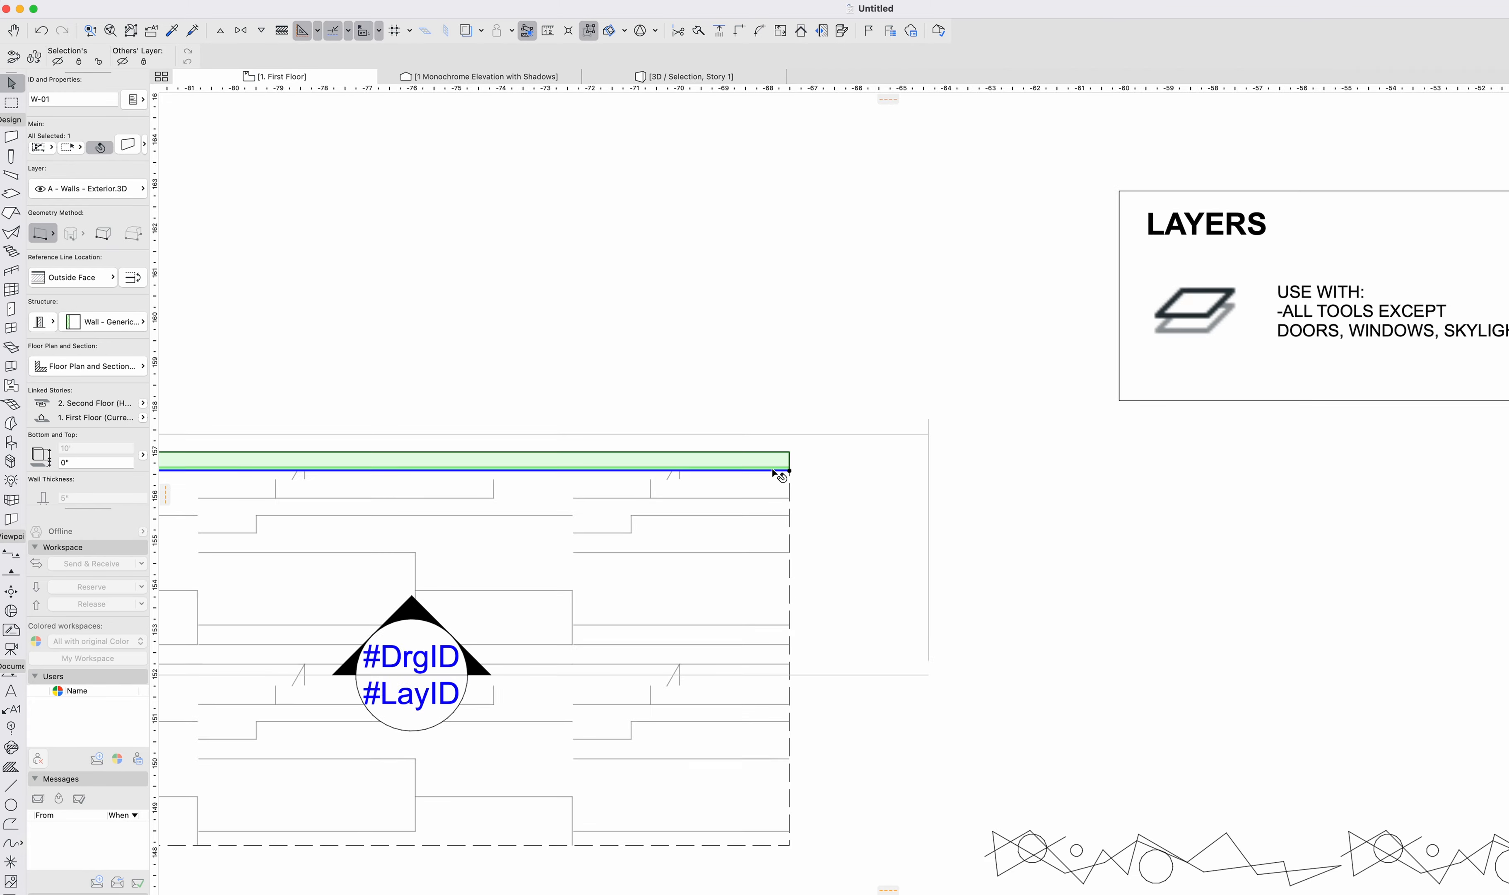
pyautogui.scroll(3, 777, 474)
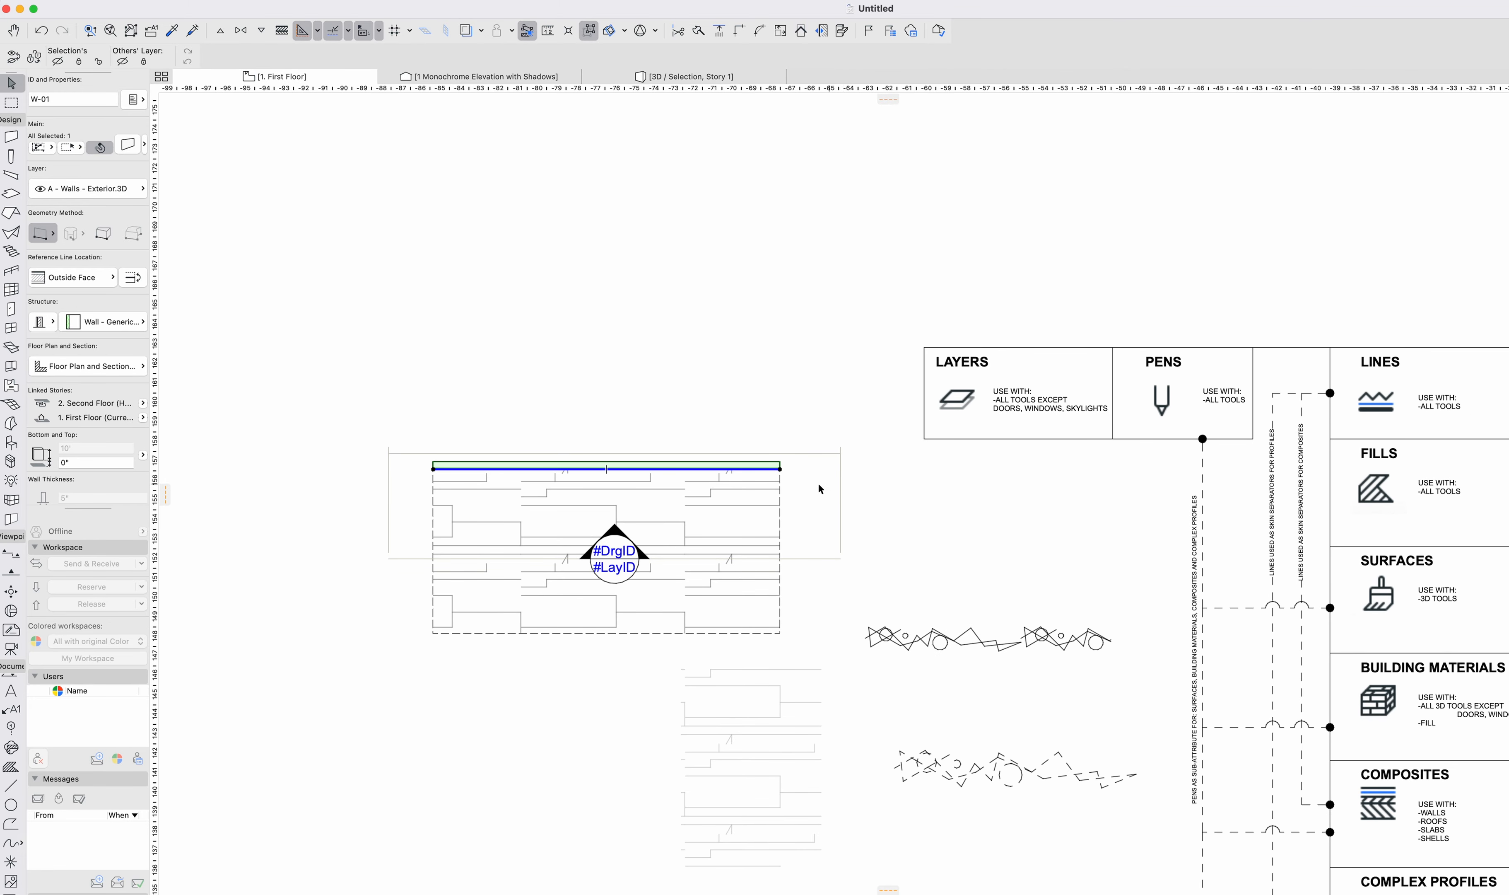
pyautogui.press('Escape')
pyautogui.scroll(8, 781, 471)
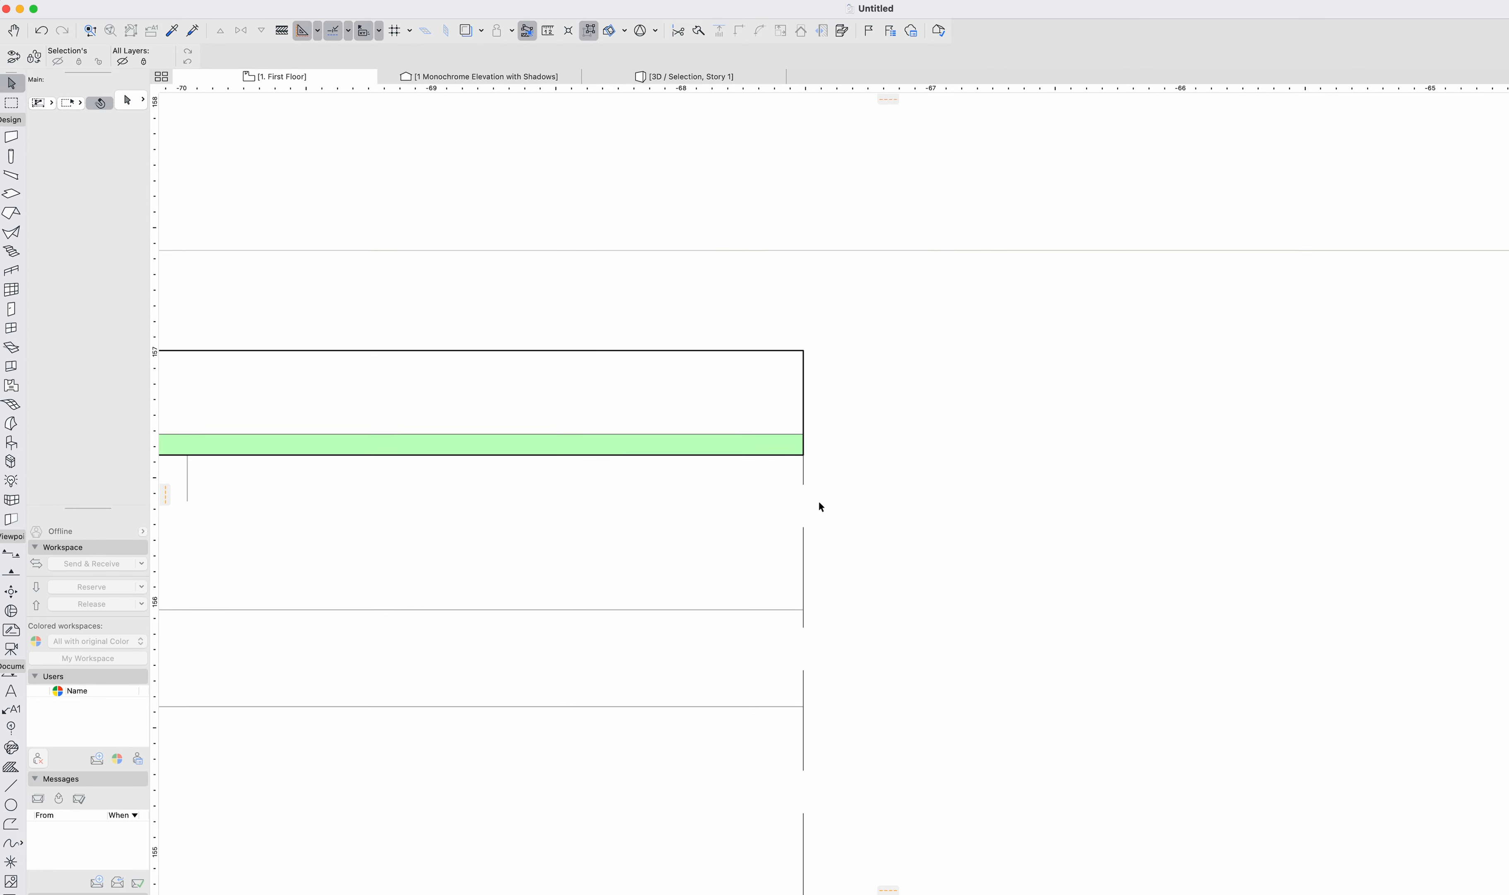
pyautogui.scroll(-9, 819, 499)
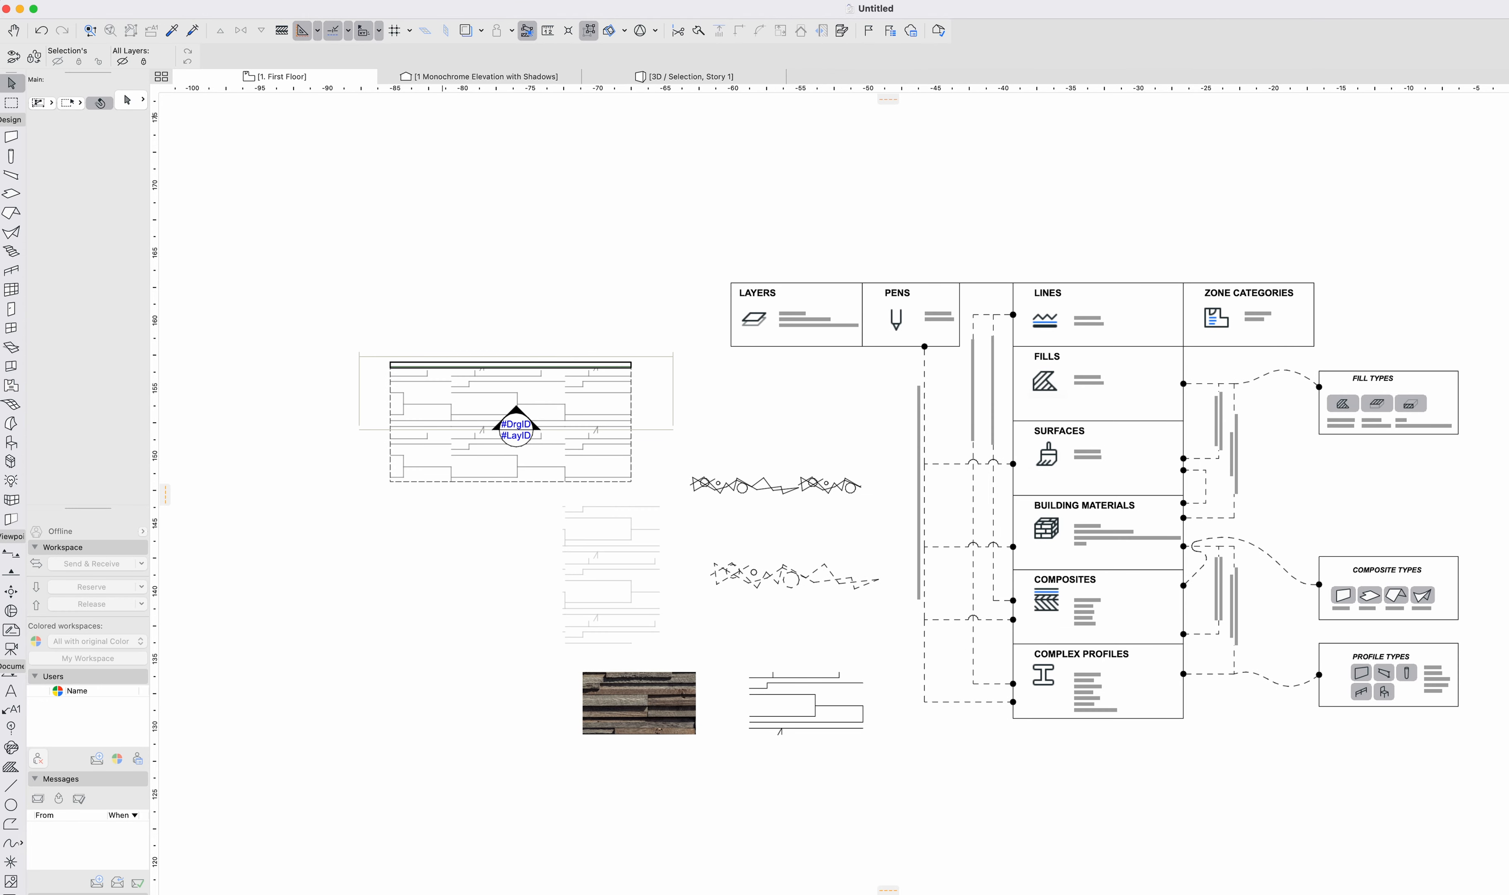
# Set the surface of the Generic - Exterior building material to Color - Dark Green and apply the change.
pyautogui.click(325, 1)
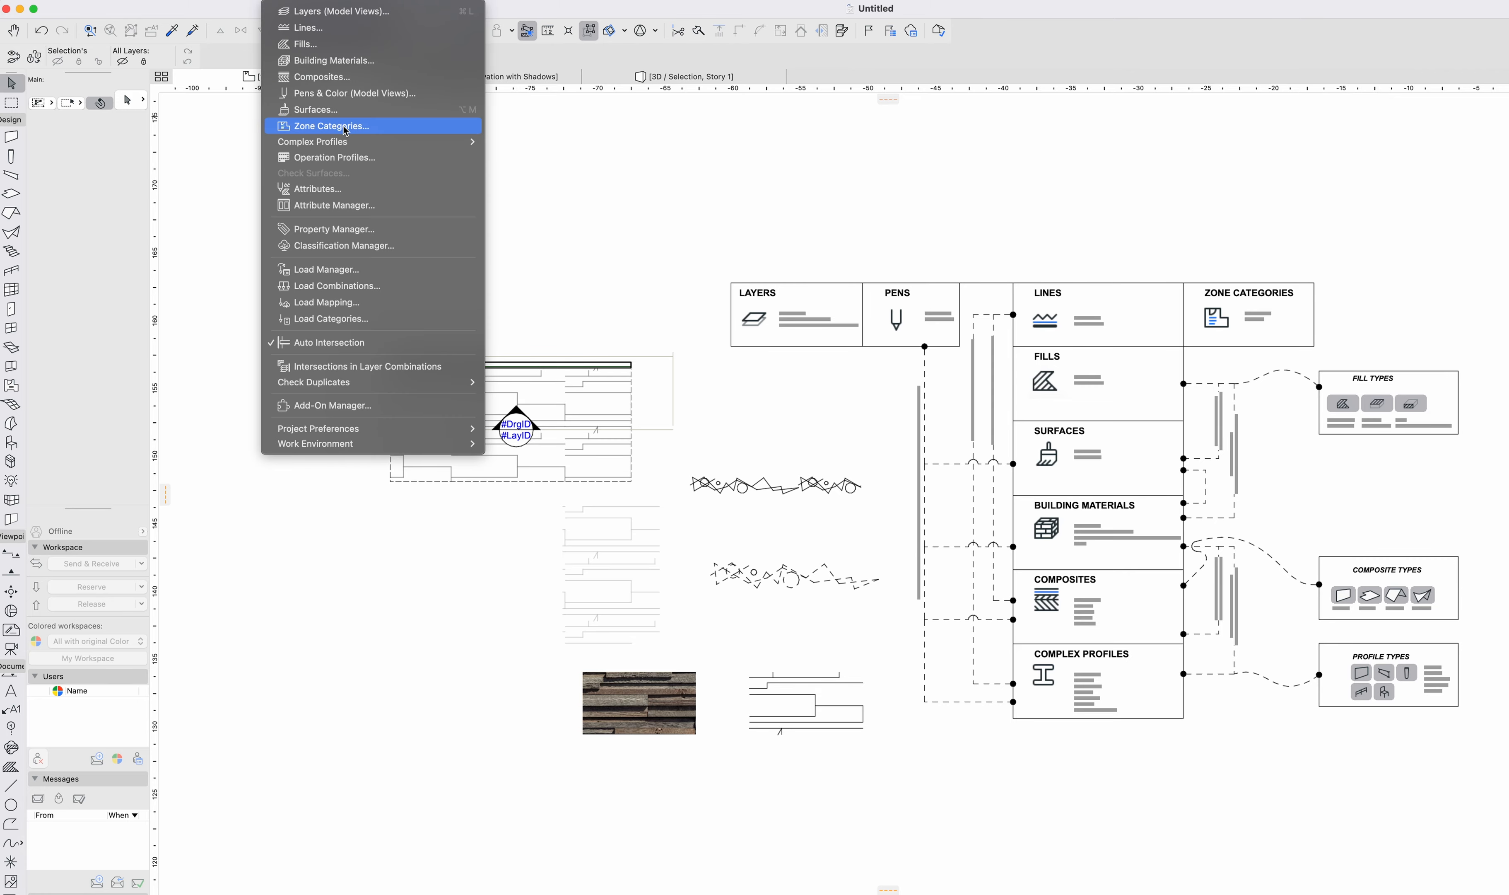
pyautogui.click(343, 61)
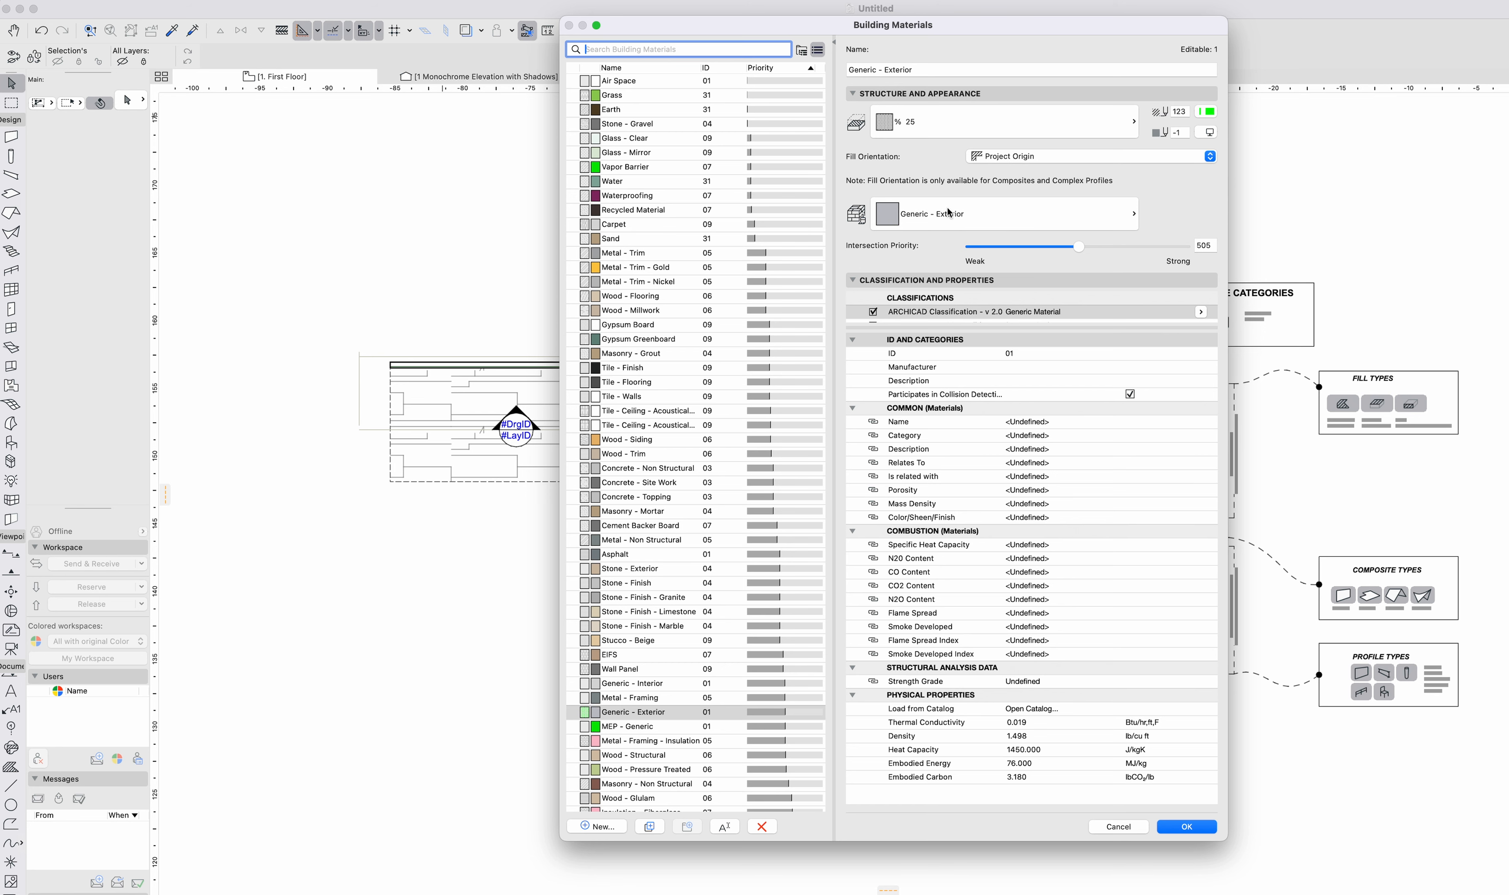
pyautogui.click(982, 218)
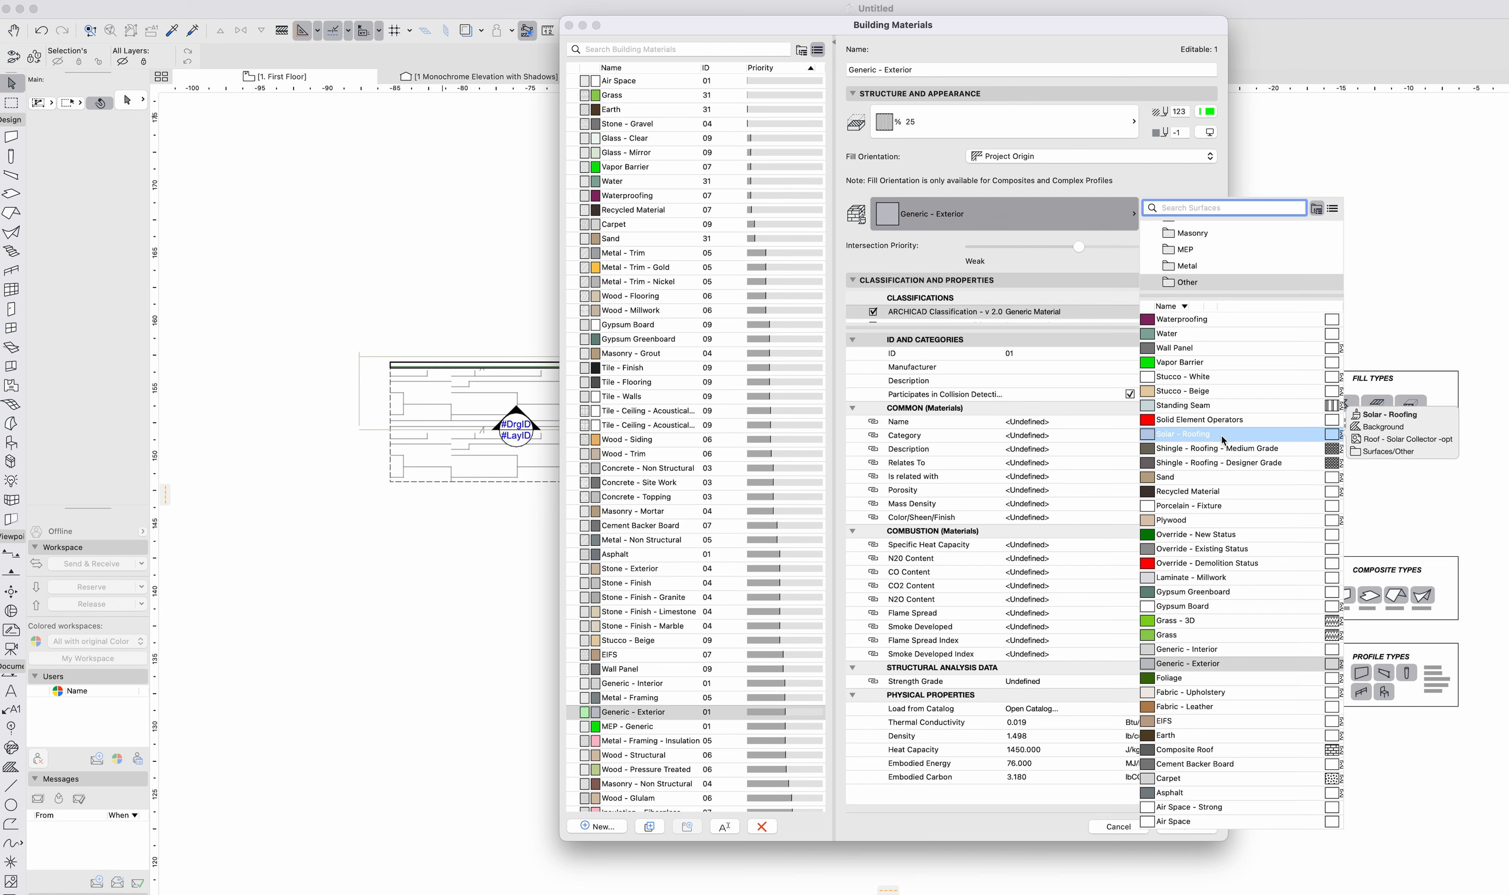
pyautogui.write('green')
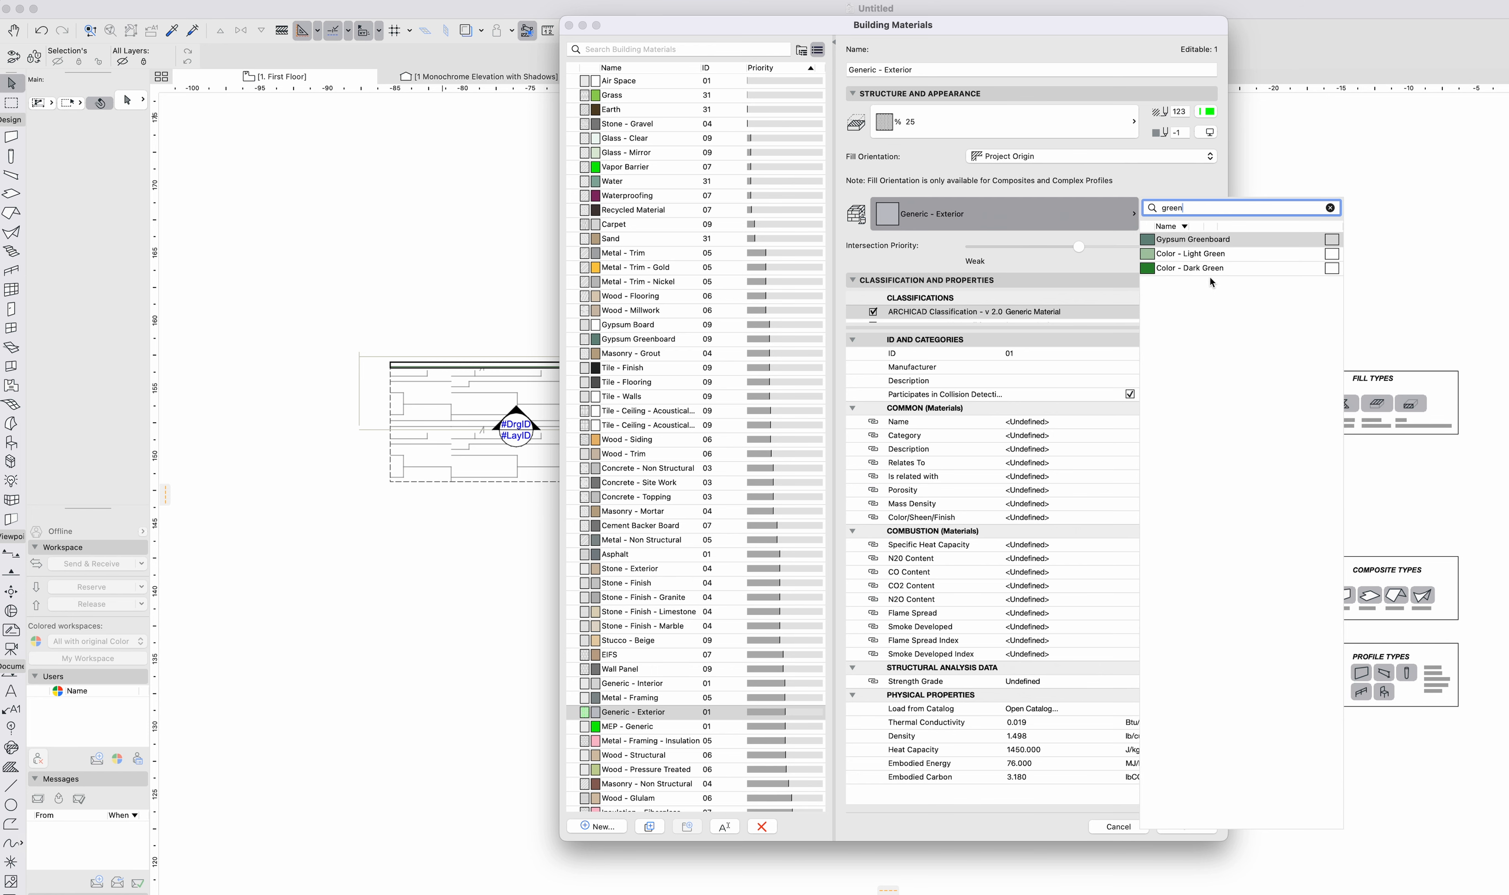
pyautogui.click(1212, 269)
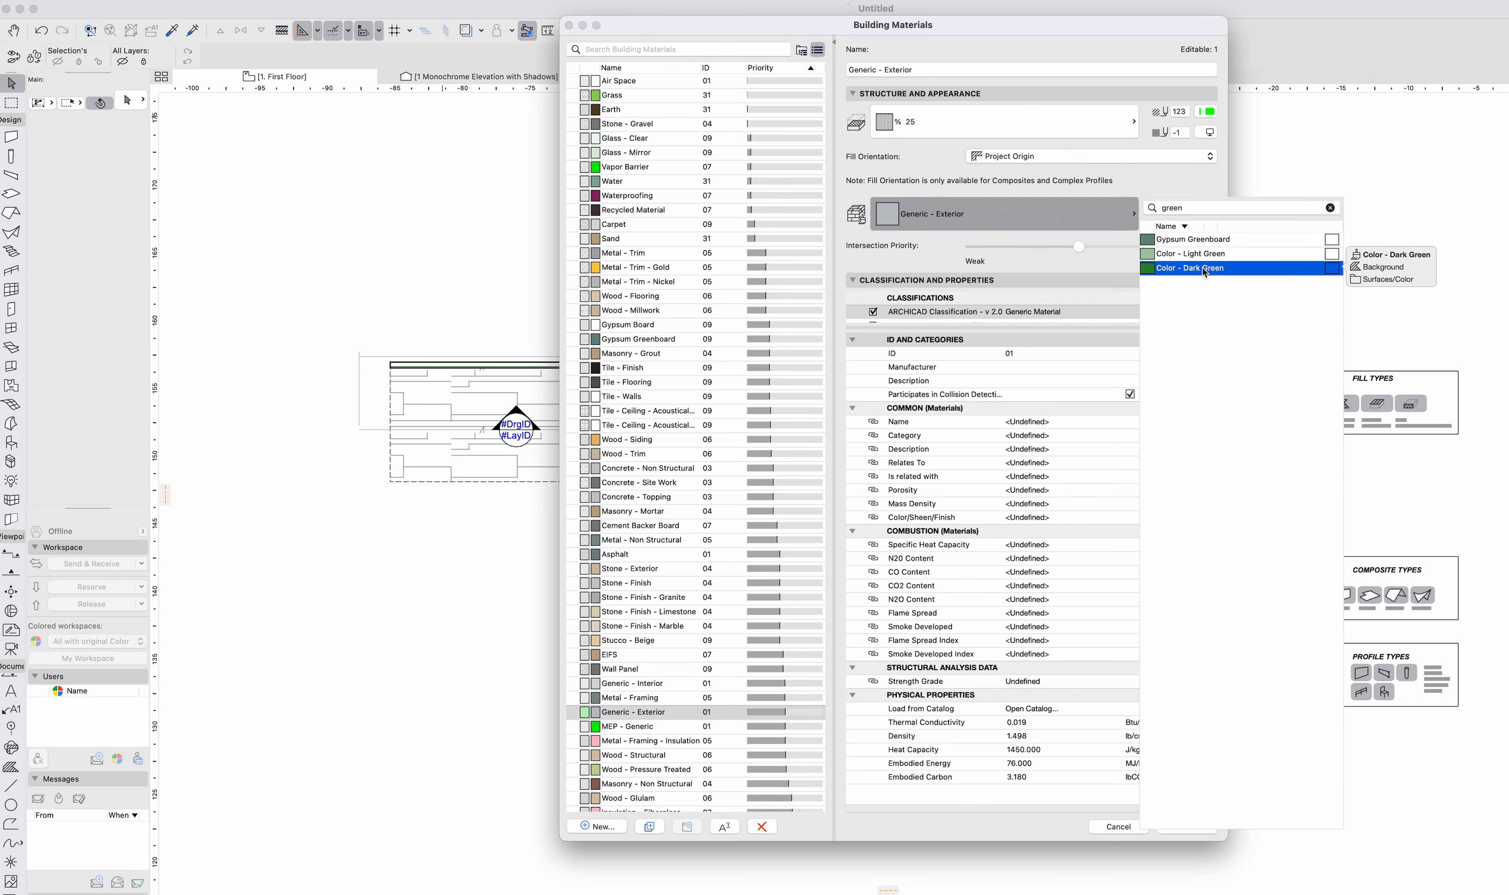
pyautogui.press('Return')
# Show the wall above the slab in 3D and turn off its three Masonry - Eldarado Stone 1 surface overrides.
pyautogui.click(598, 369)
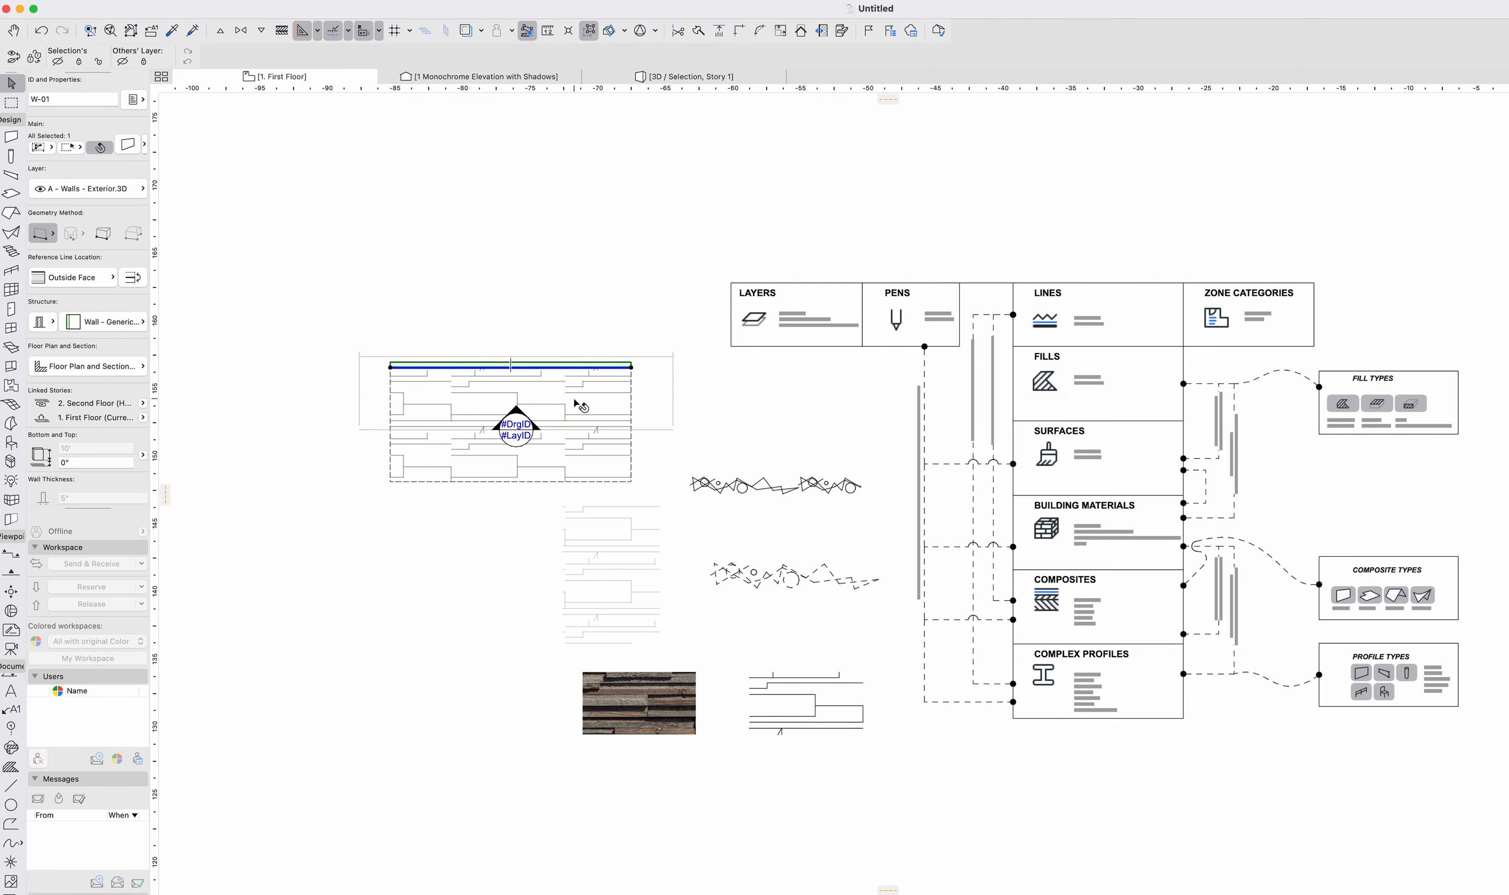
pyautogui.press('F5')
pyautogui.keyDown('shift'); pyautogui.moveTo(817, 392); pyautogui.dragTo(977, 629, button='middle'); pyautogui.keyUp('shift')
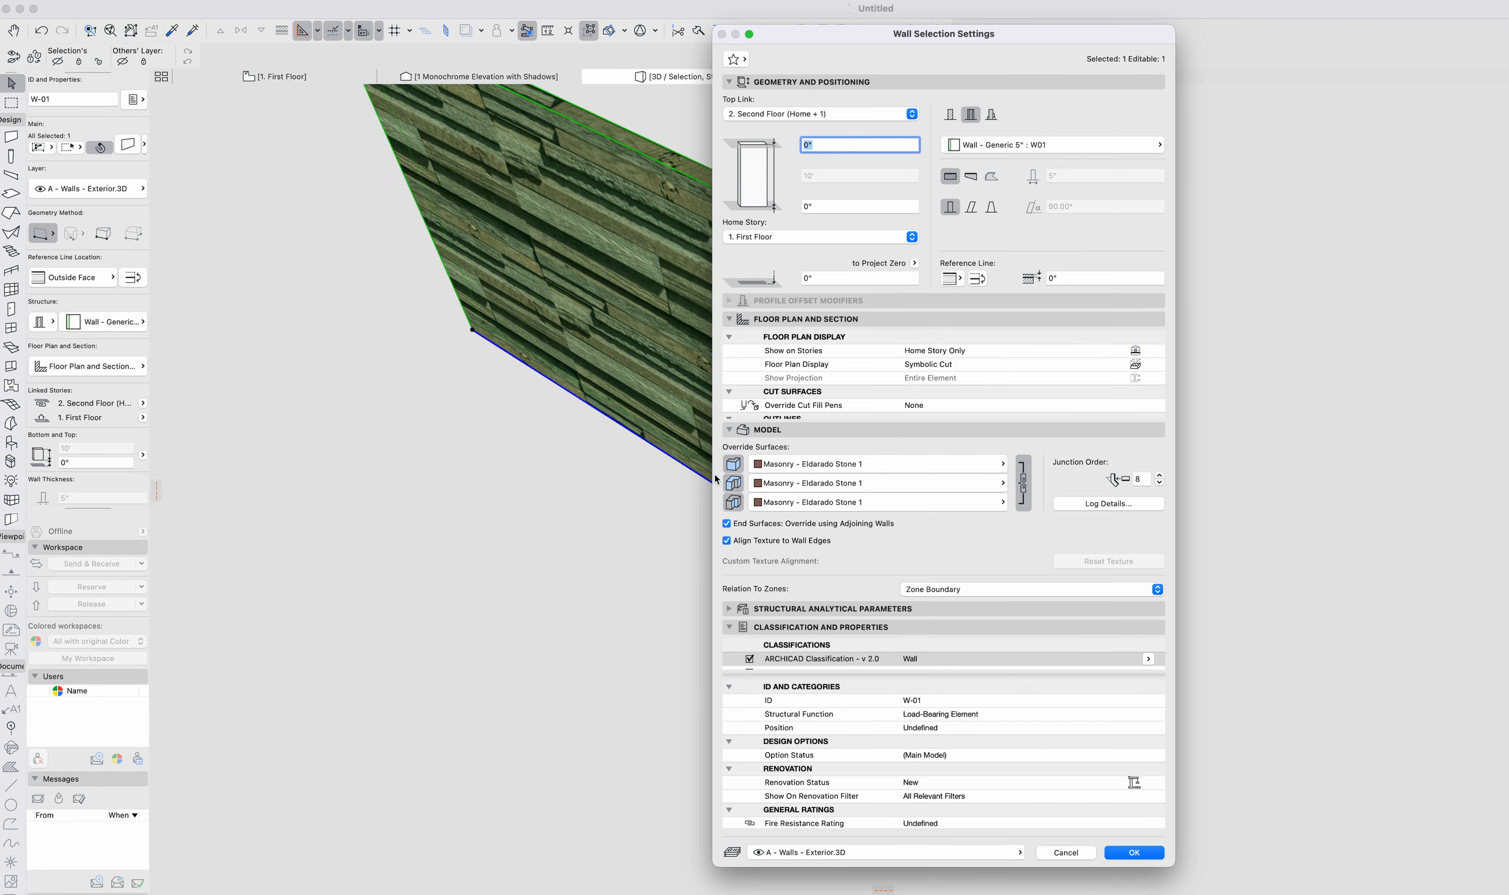
pyautogui.click(733, 464)
pyautogui.click(733, 483)
pyautogui.click(740, 509)
pyautogui.press('Return')
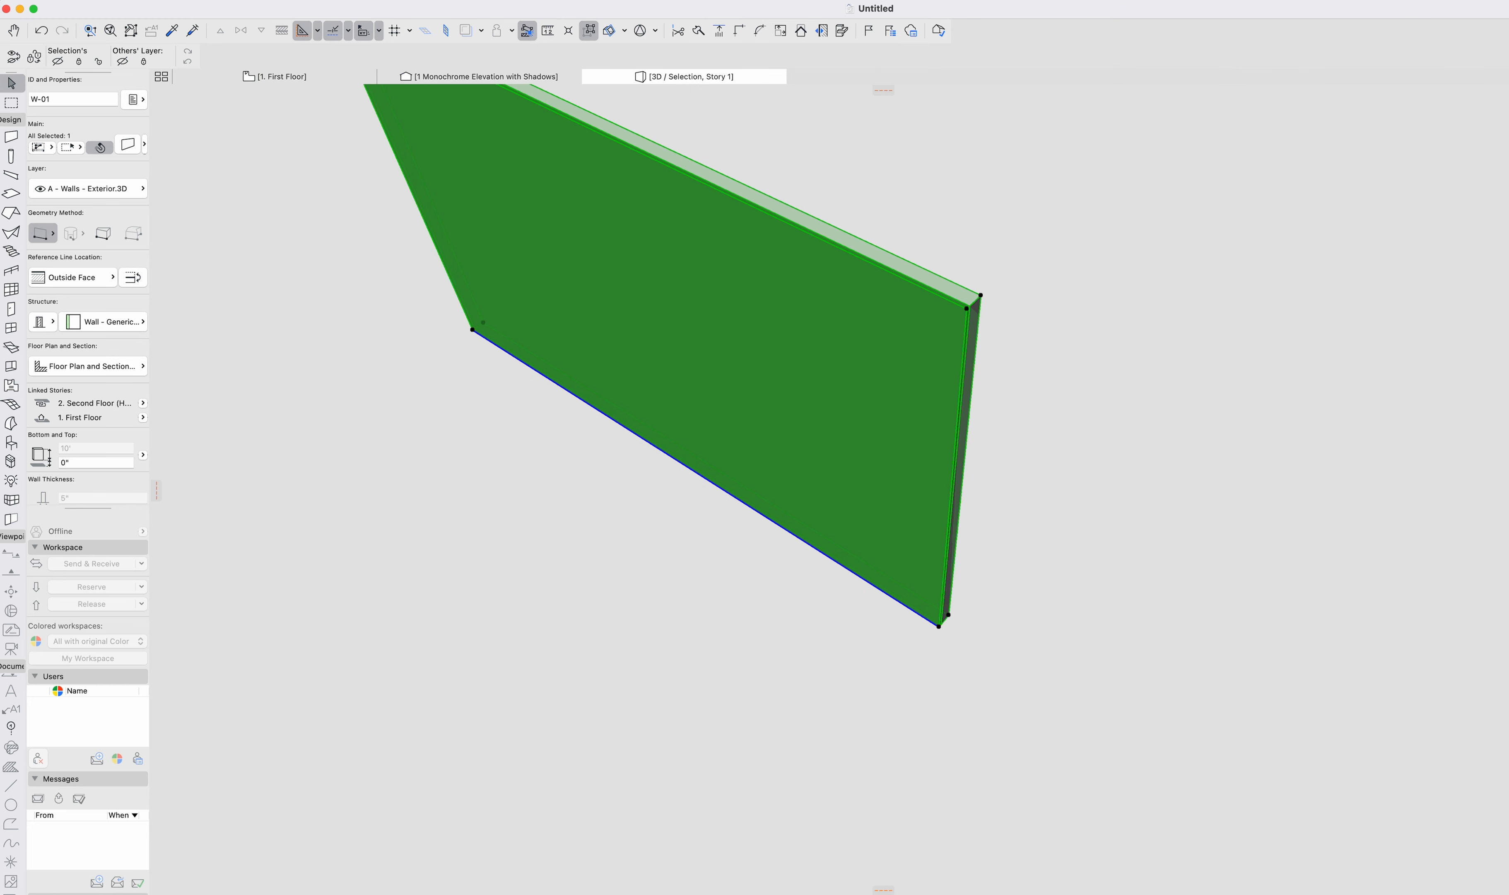
# Examine the wall's faces and end in 3D from several angles, then deselect it.
pyautogui.keyDown('shift'); pyautogui.moveTo(943, 520); pyautogui.dragTo(913, 276, button='middle'); pyautogui.keyUp('shift')
pyautogui.click(913, 276)
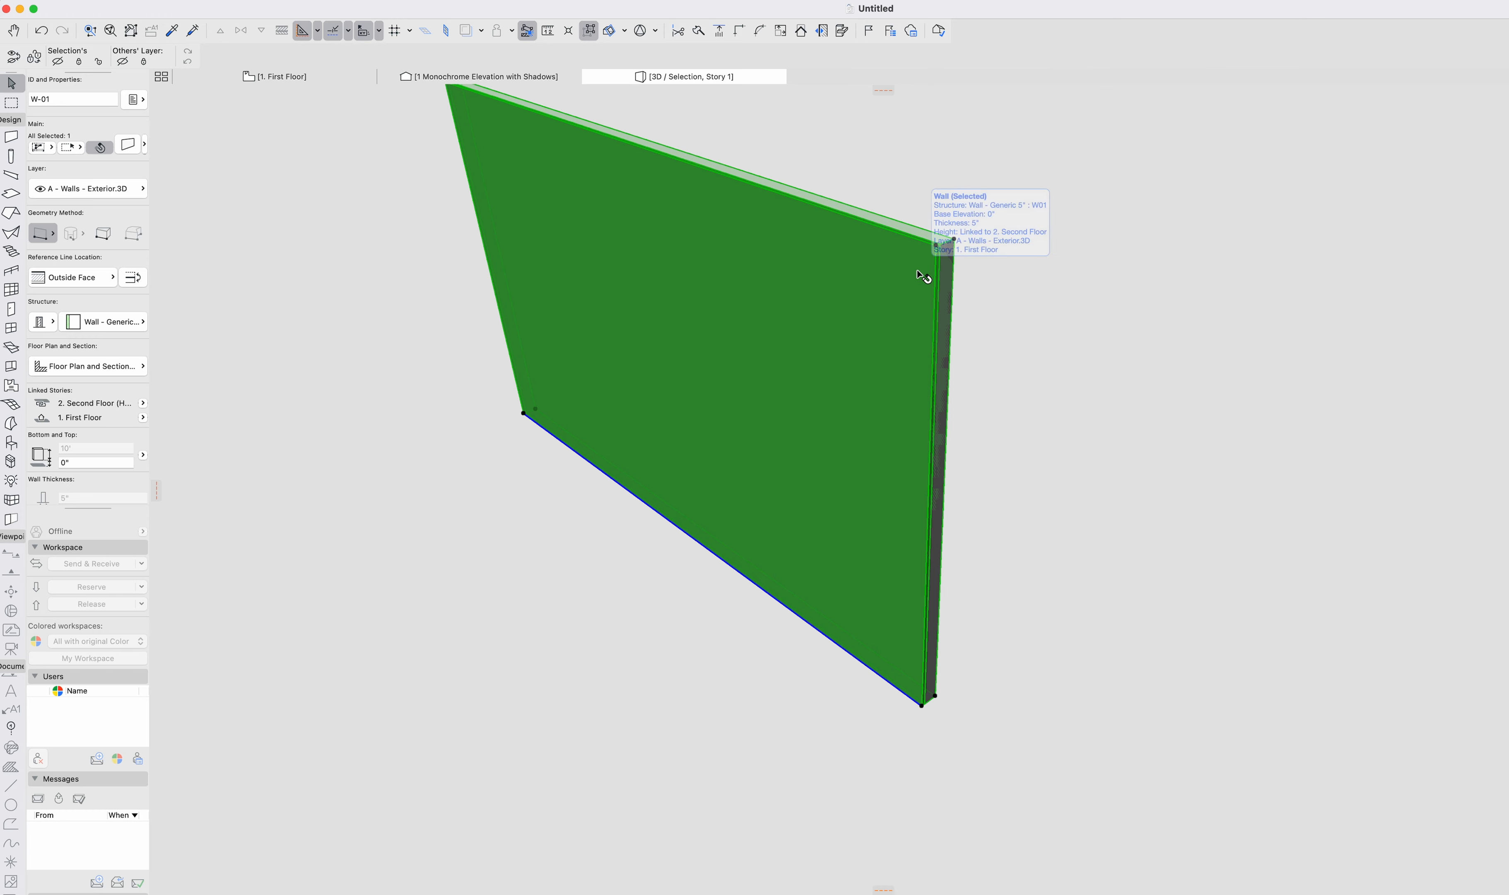
pyautogui.press('Escape')
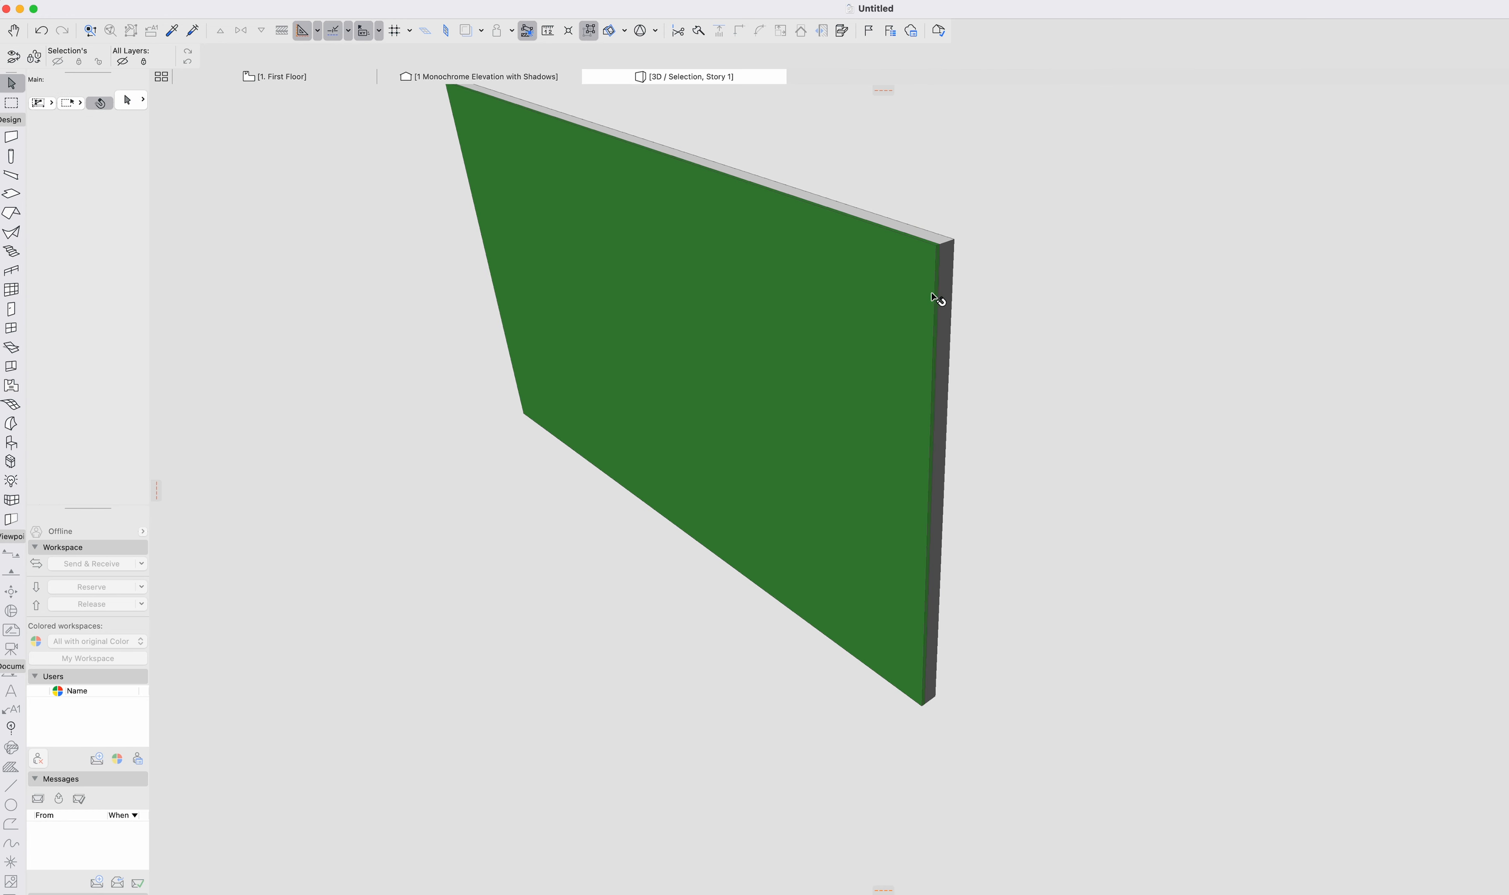
pyautogui.keyDown('shift'); pyautogui.moveTo(946, 297); pyautogui.dragTo(889, 387, button='middle'); pyautogui.keyUp('shift')
pyautogui.click(889, 388)
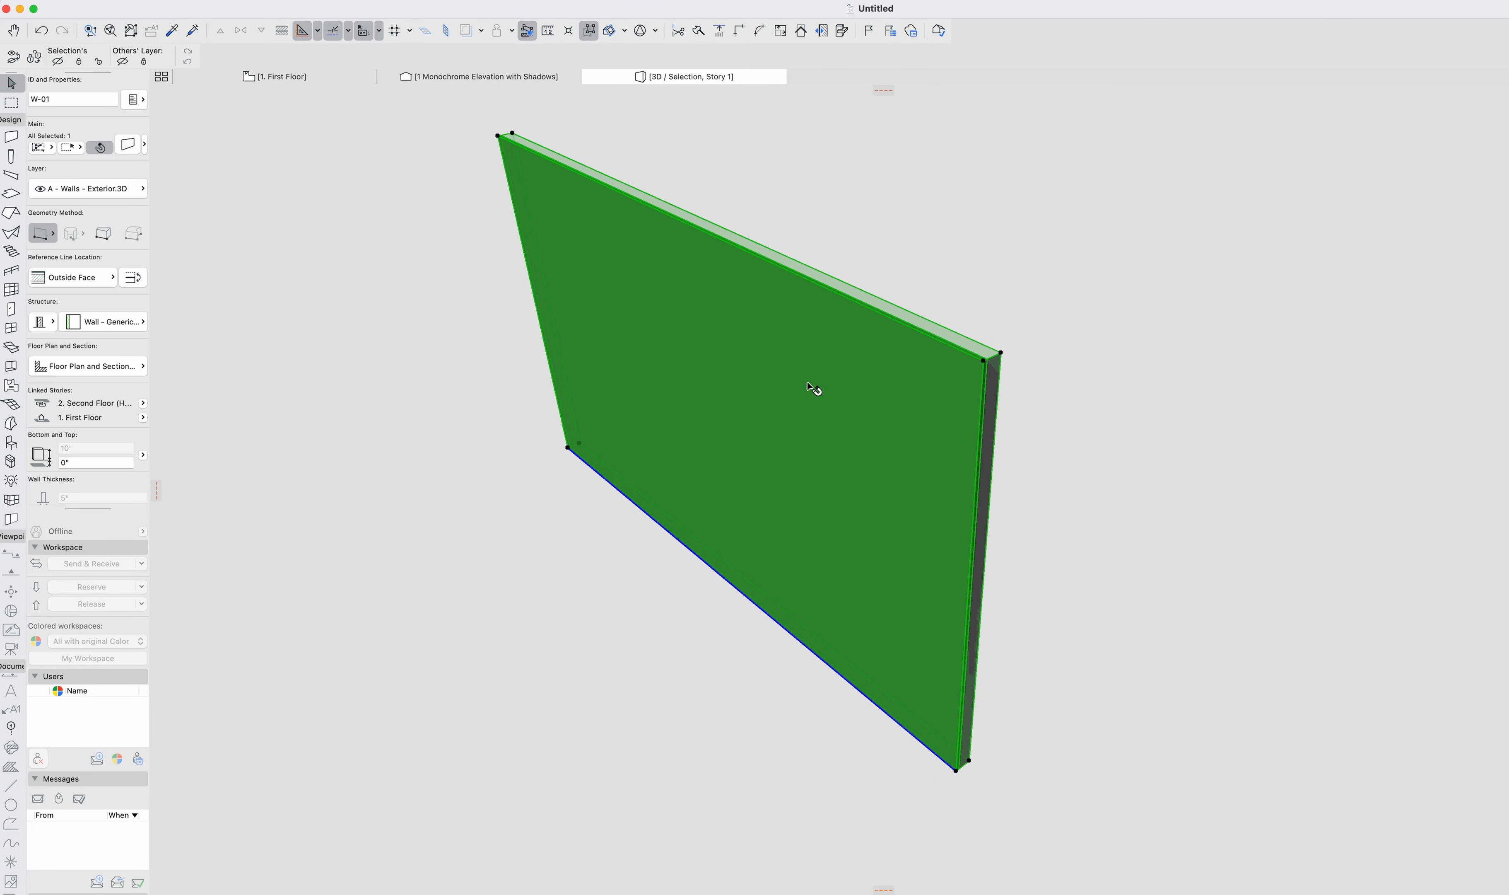
pyautogui.moveTo(791, 367)
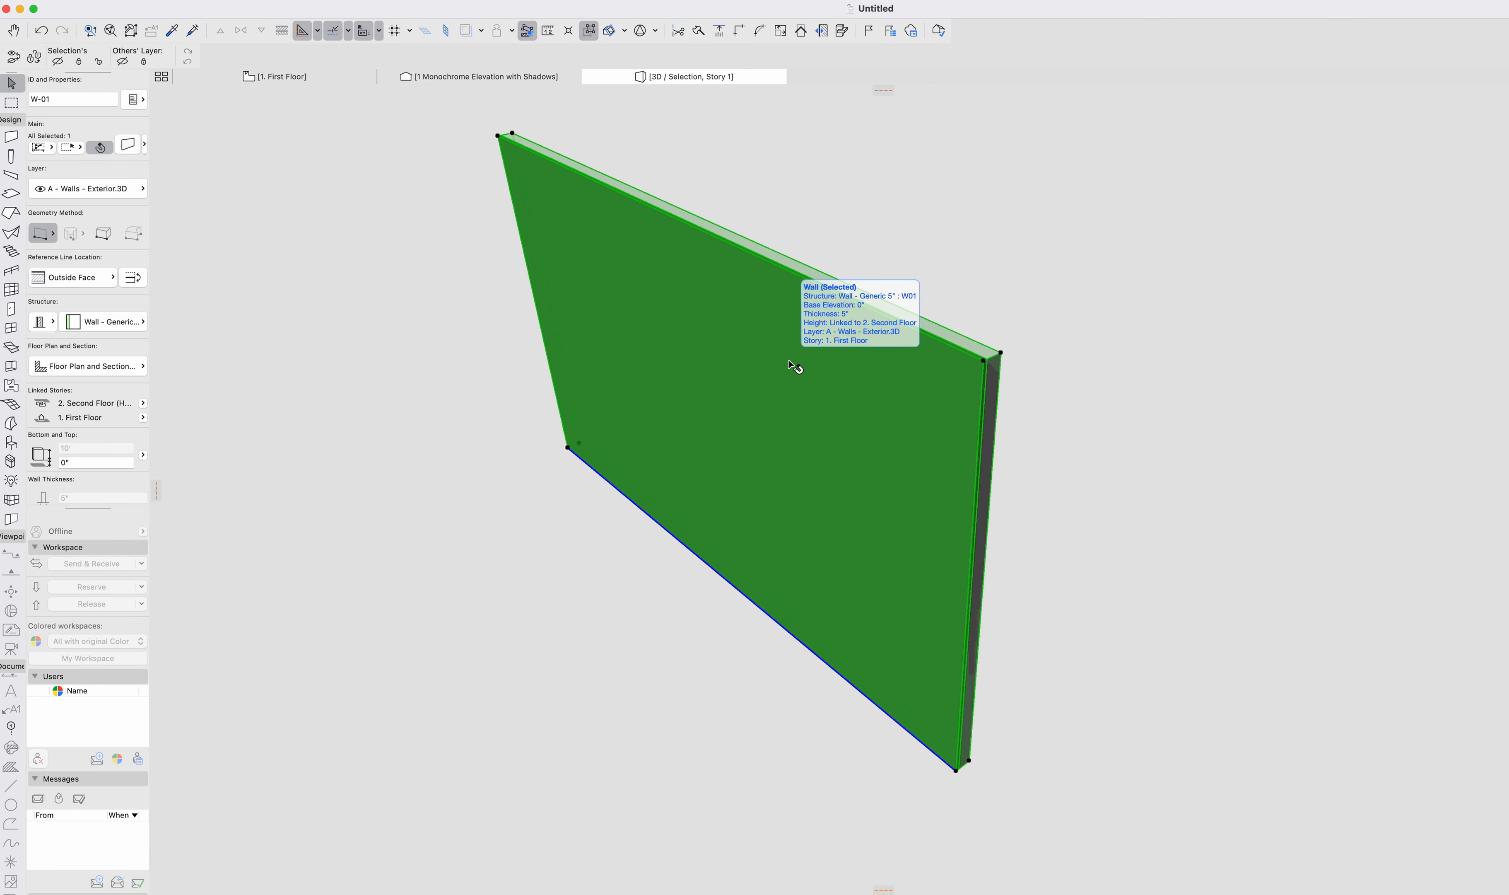
pyautogui.press('Escape')
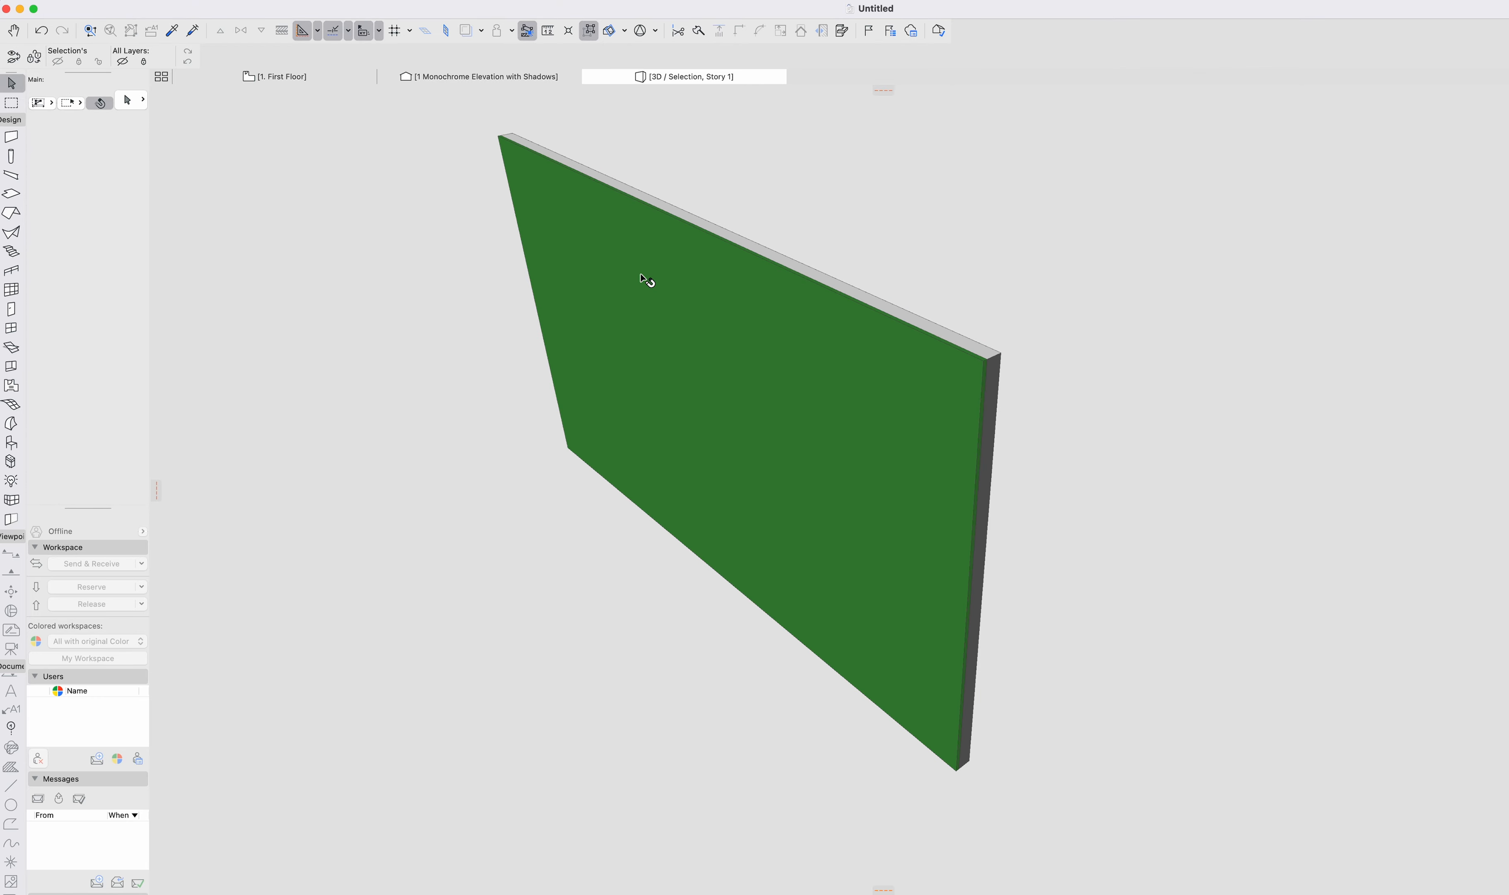
# Check the surface settings without changing them, then review the building materials.
pyautogui.moveTo(642, 279)
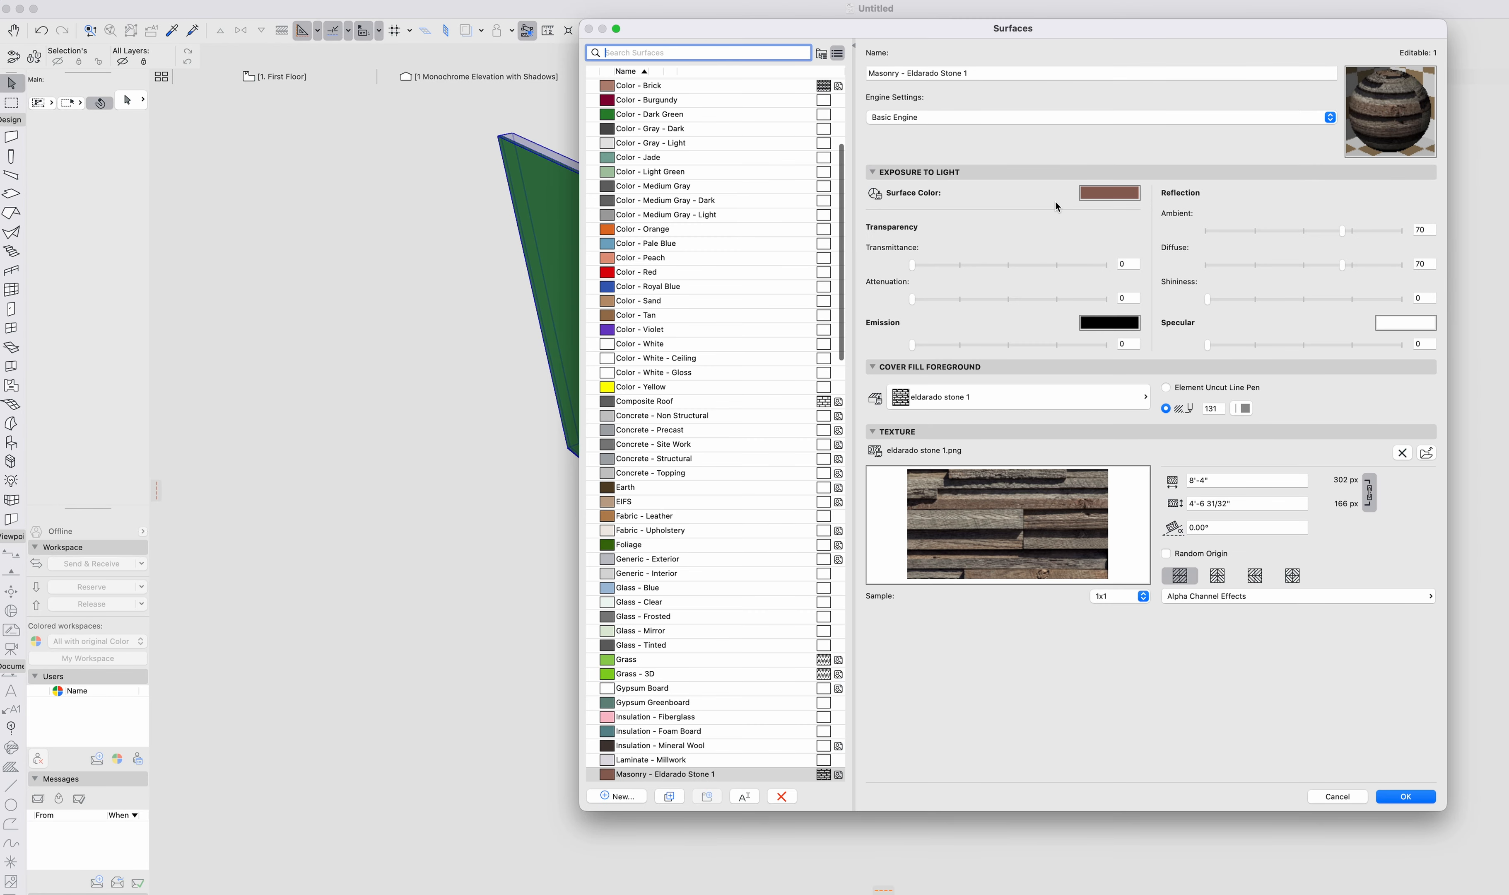
pyautogui.press('Escape')
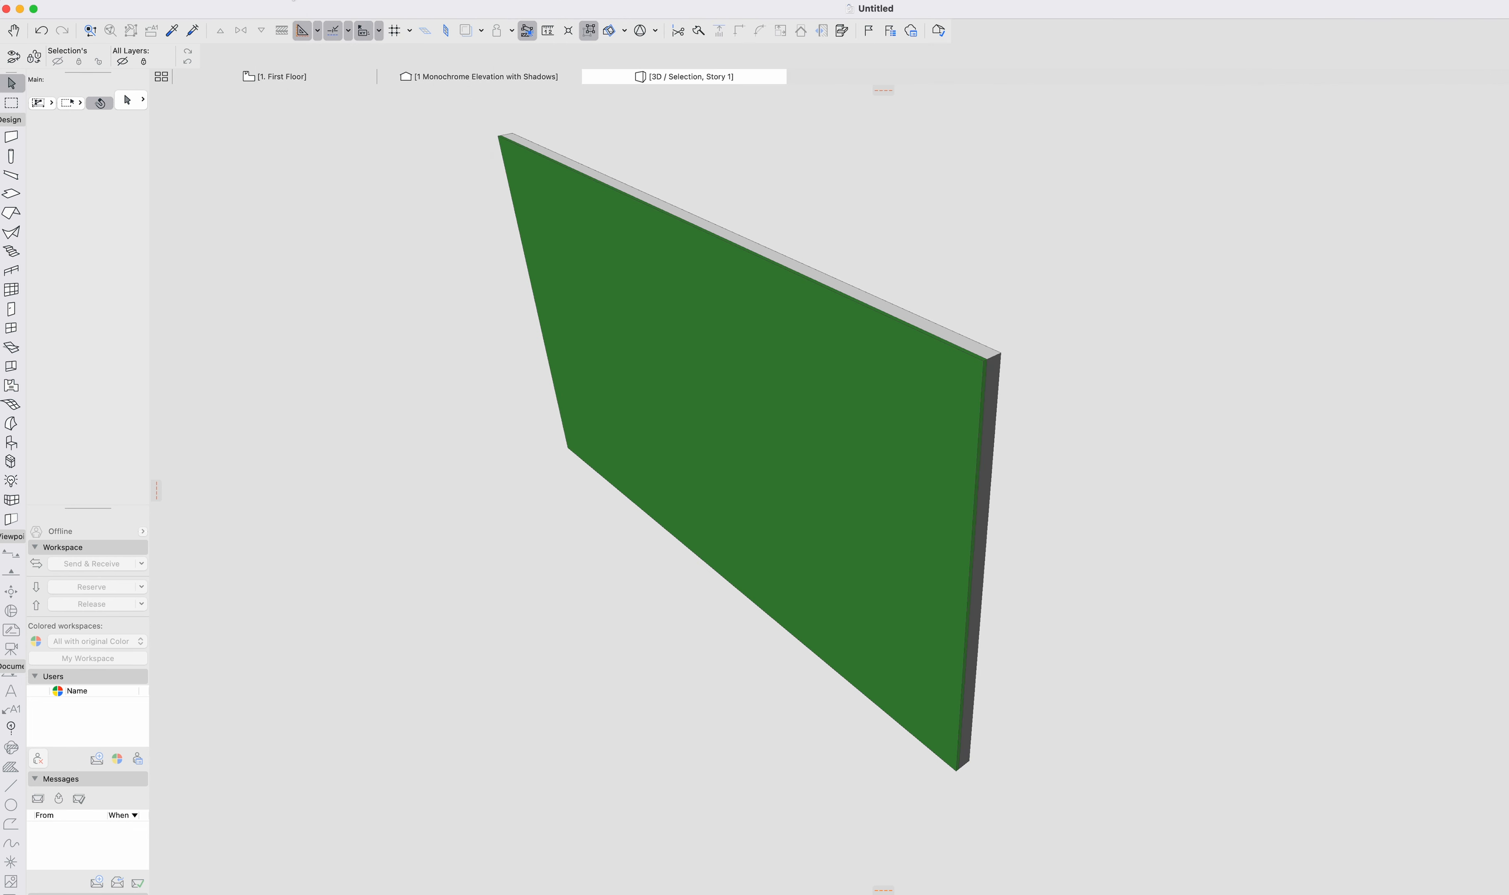
pyautogui.click(288, 0)
pyautogui.click(334, 60)
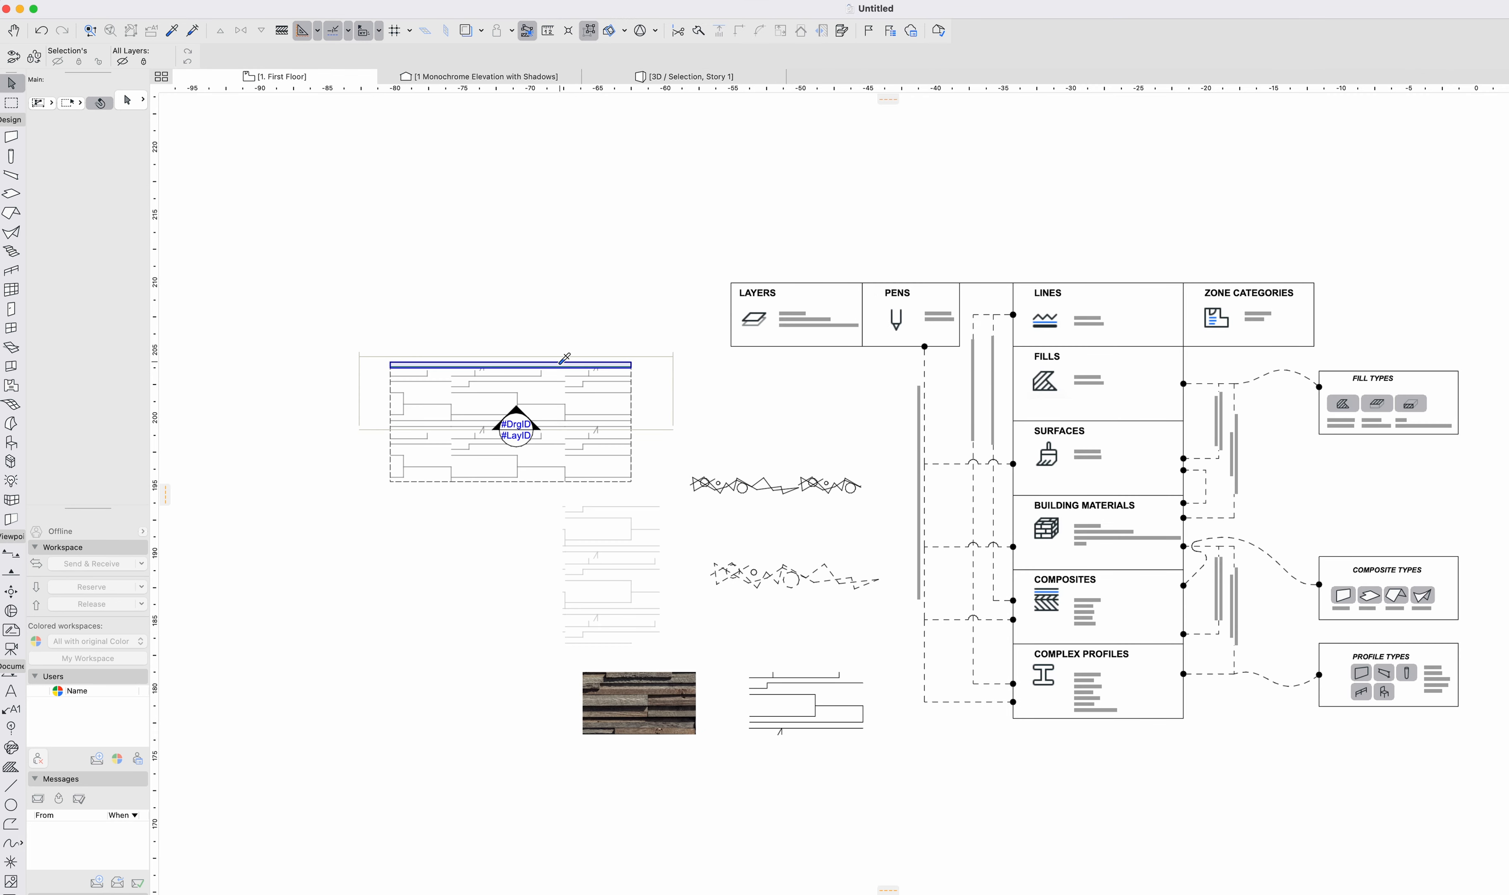
# Draw a second wall perpendicular across the existing one on the First Floor plan, using the existing wall's settings.
pyautogui.keyDown('alt'); pyautogui.click(564, 358); pyautogui.keyUp('alt')
pyautogui.click(558, 362)
pyautogui.click(559, 283)
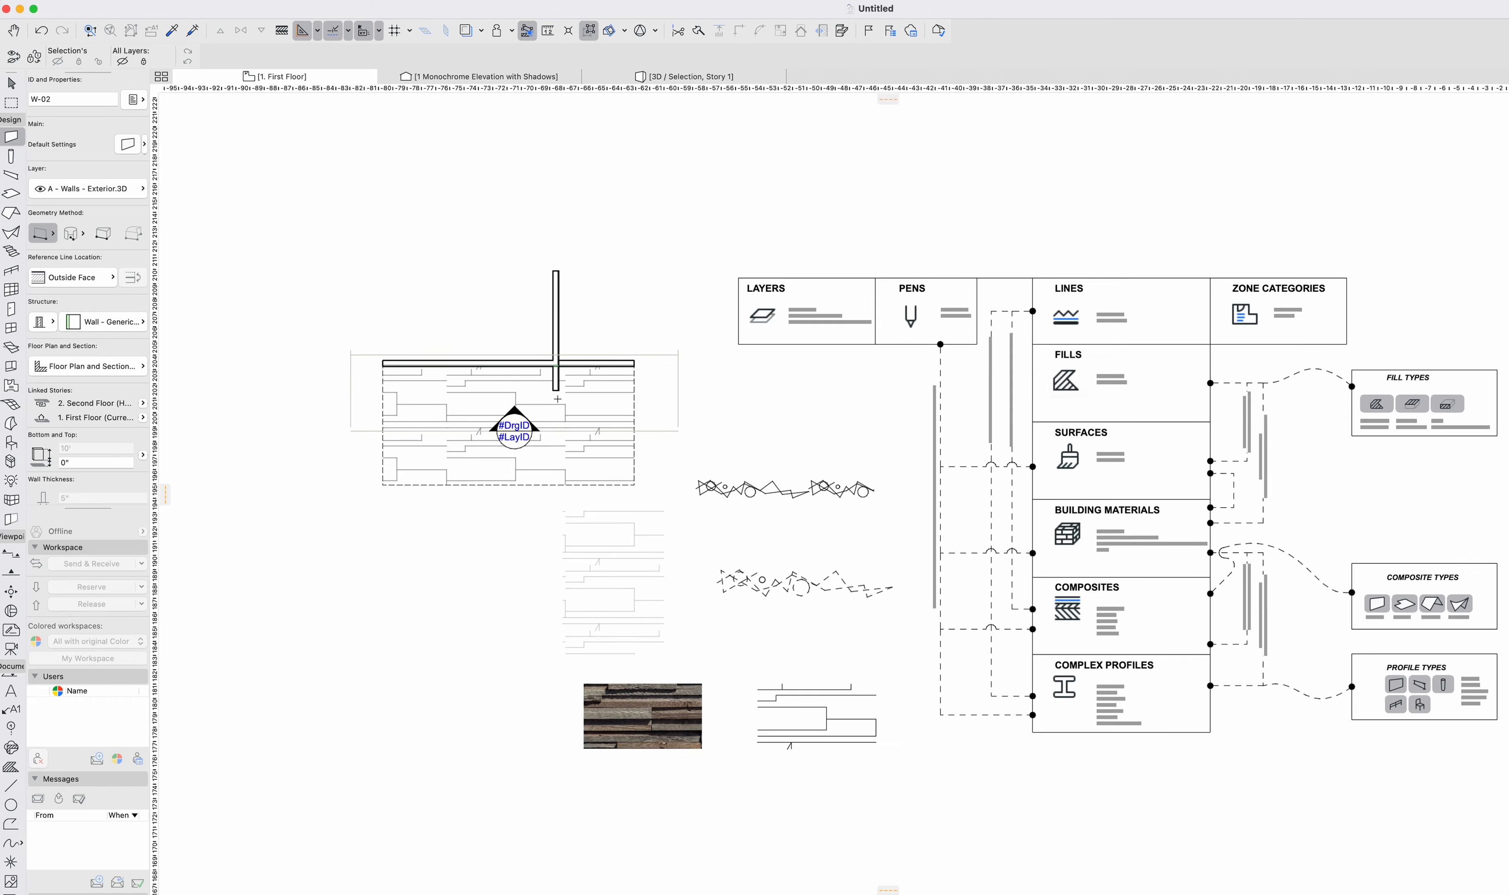
# Select the crossing wall and examine how its layers intersect the horizontal wall at the junction.
pyautogui.scroll(10, 558, 364)
pyautogui.press('shift')
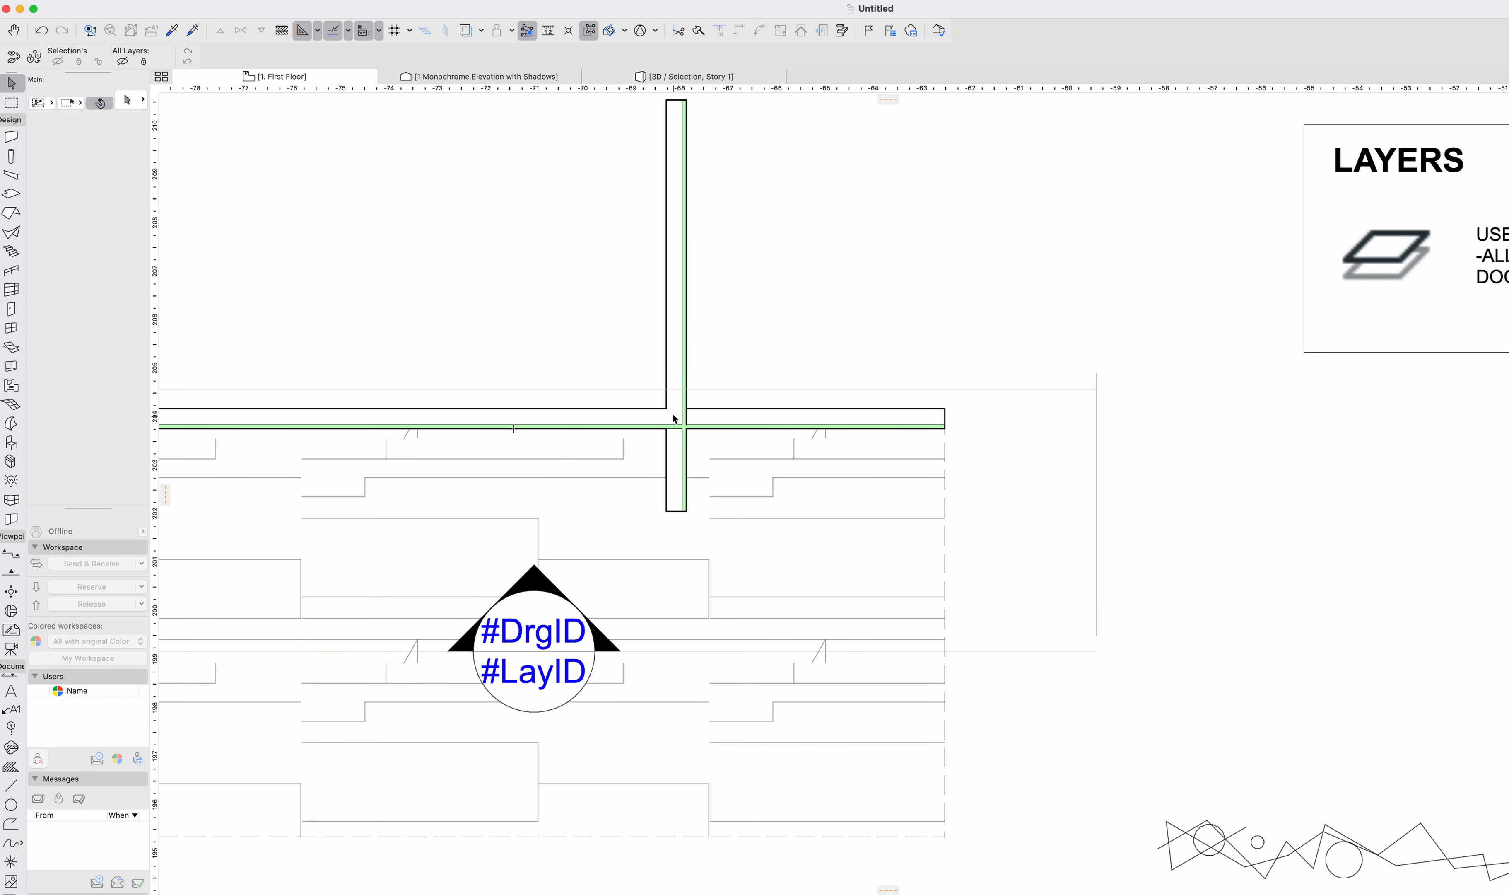
pyautogui.click(676, 435)
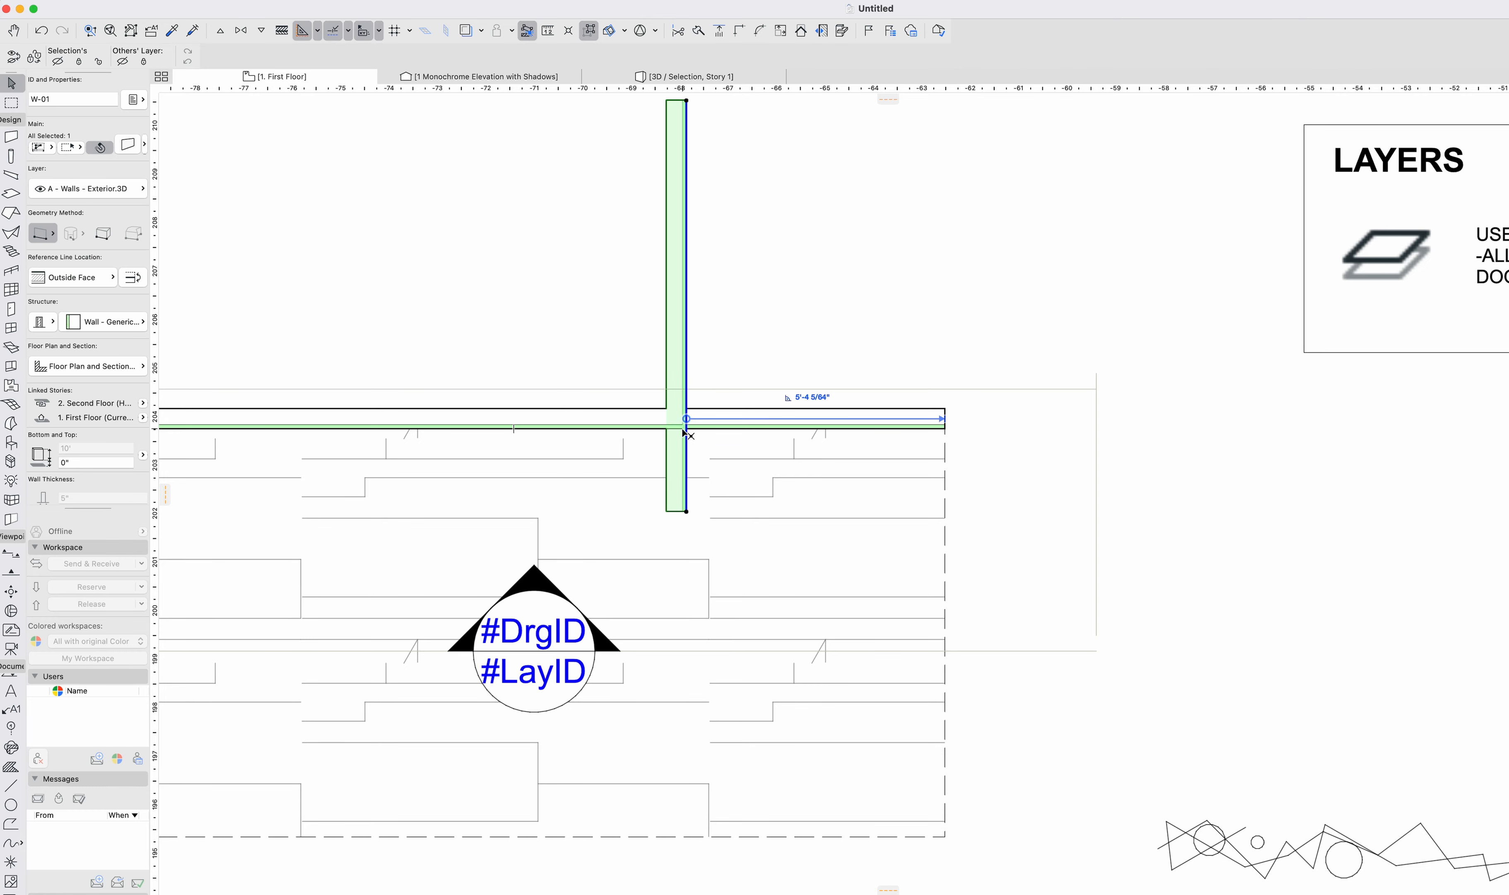
pyautogui.scroll(5, 677, 434)
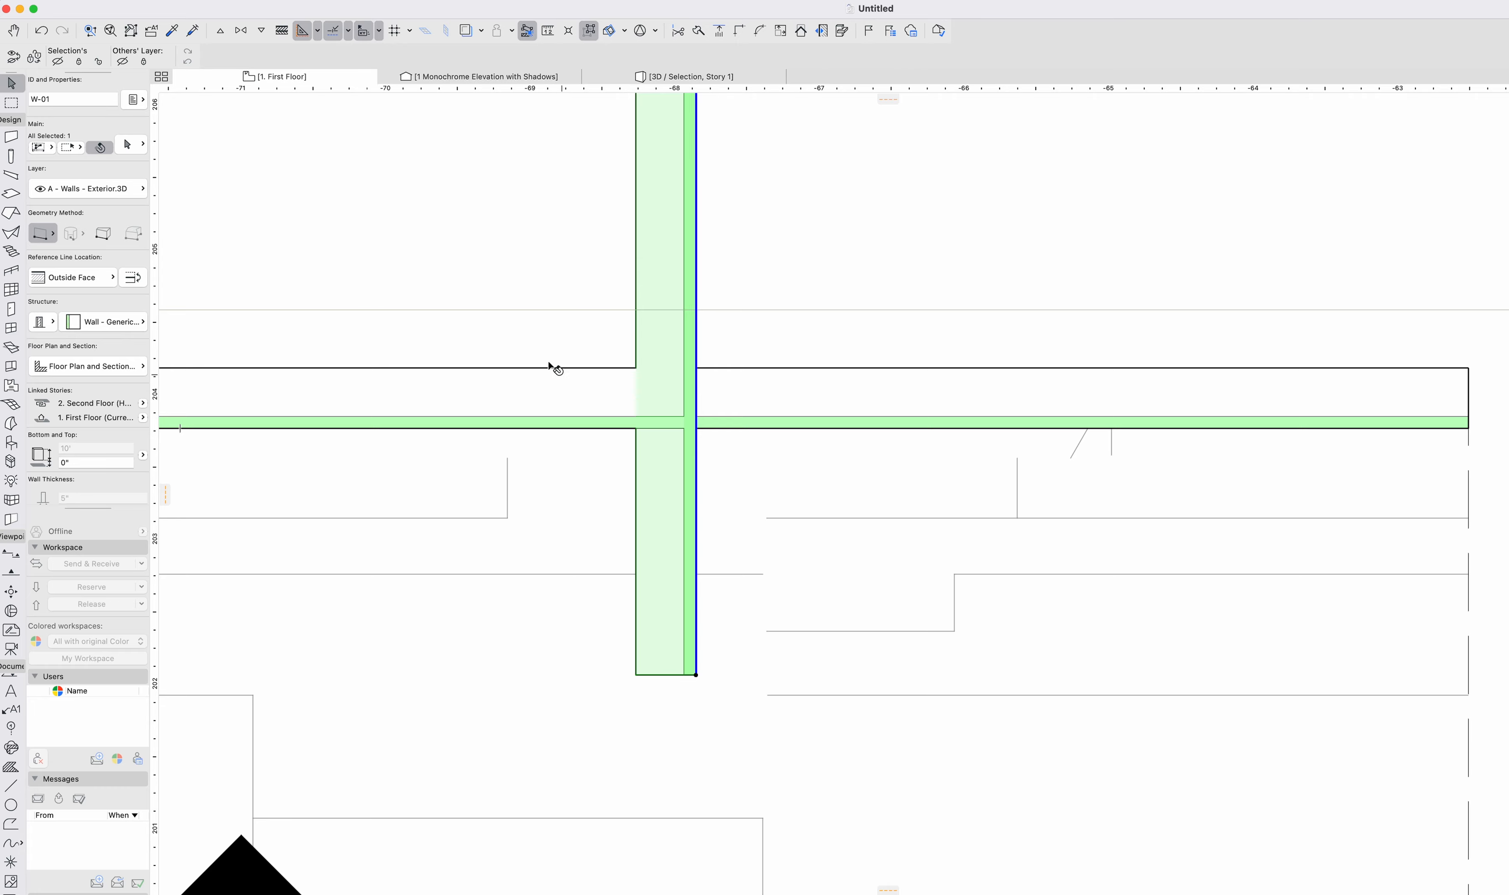
# Examine the intersection priority of the Generic - Exterior building material.
pyautogui.click(288, 1)
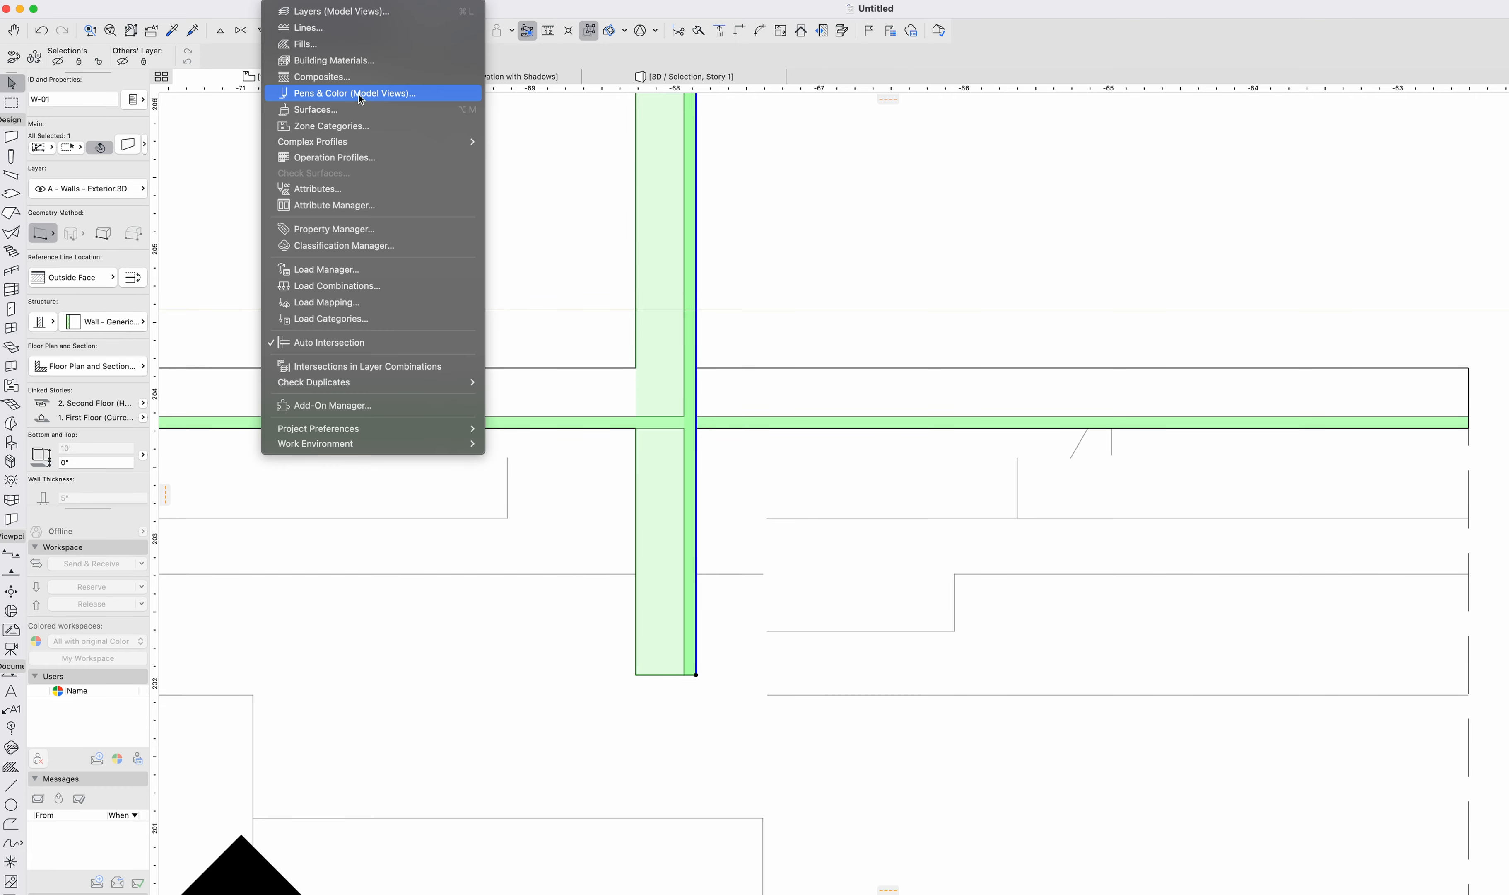
pyautogui.click(354, 64)
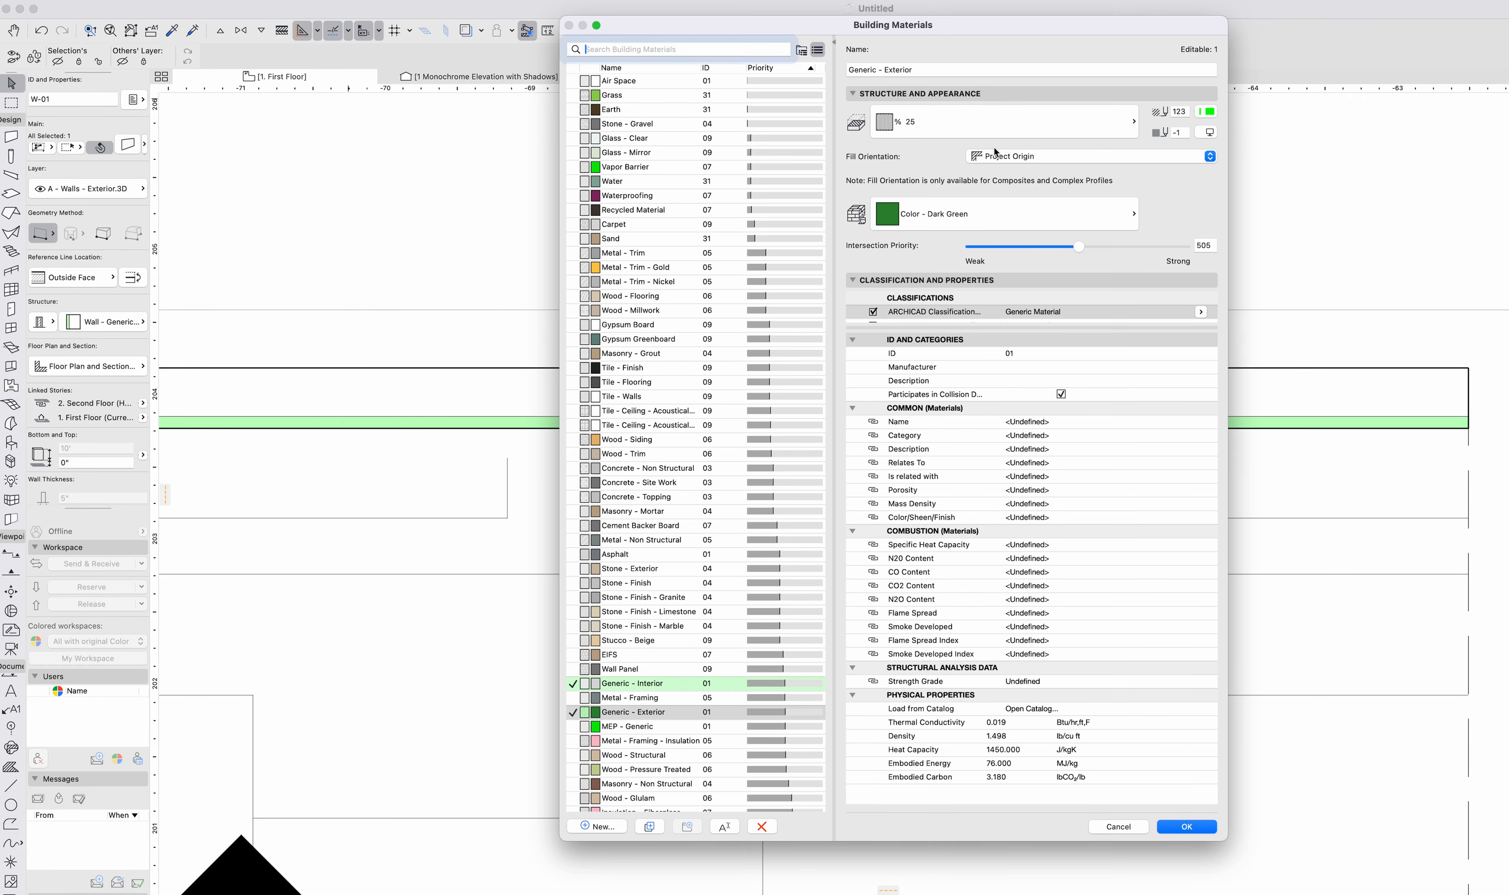
pyautogui.scroll(-5, 771, 582)
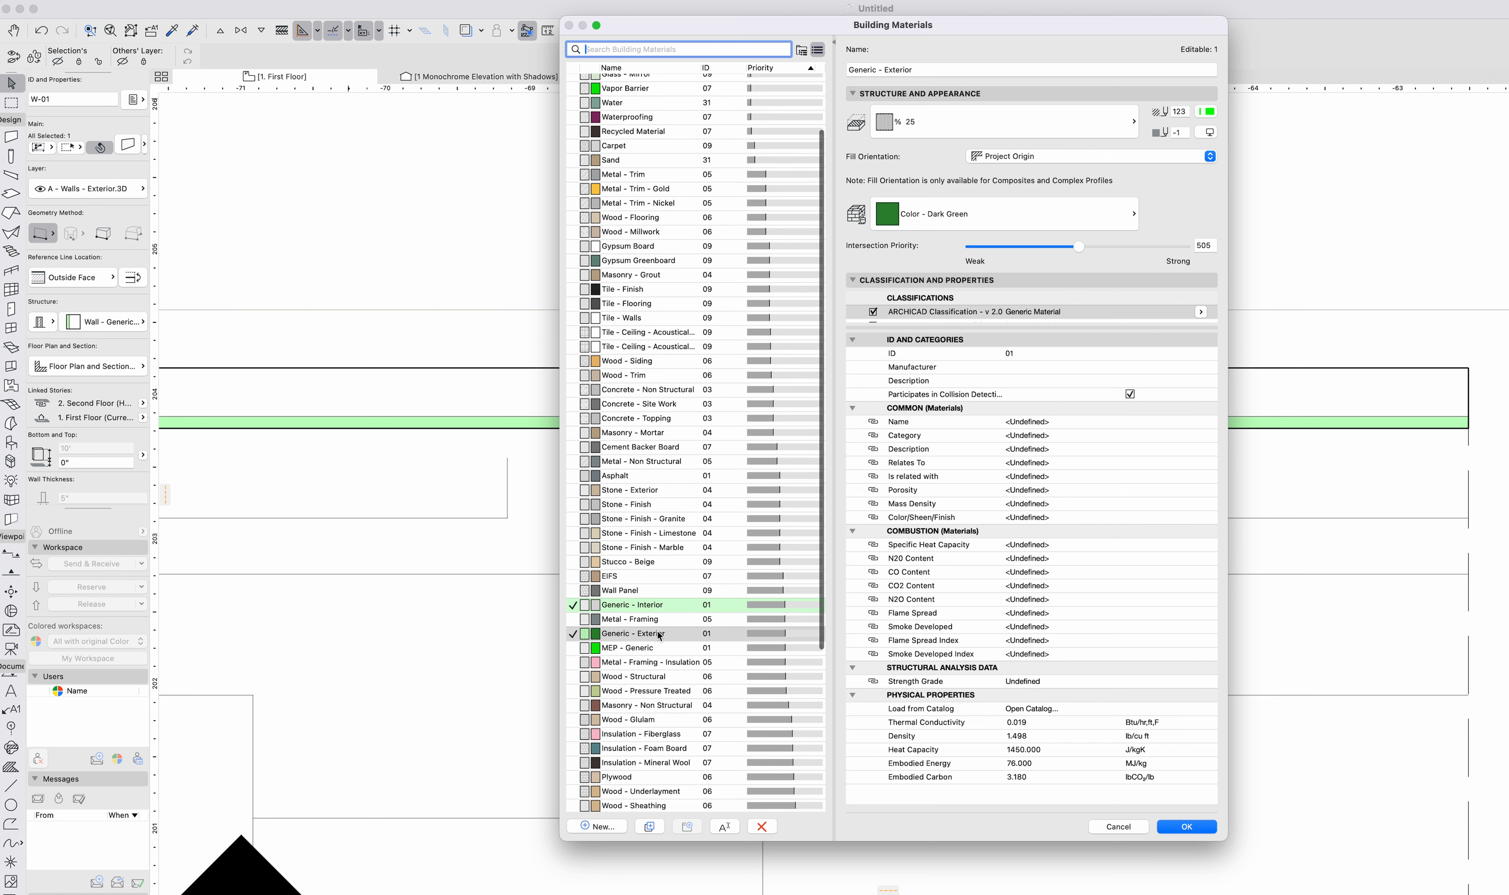
pyautogui.click(660, 636)
pyautogui.press('Tab')
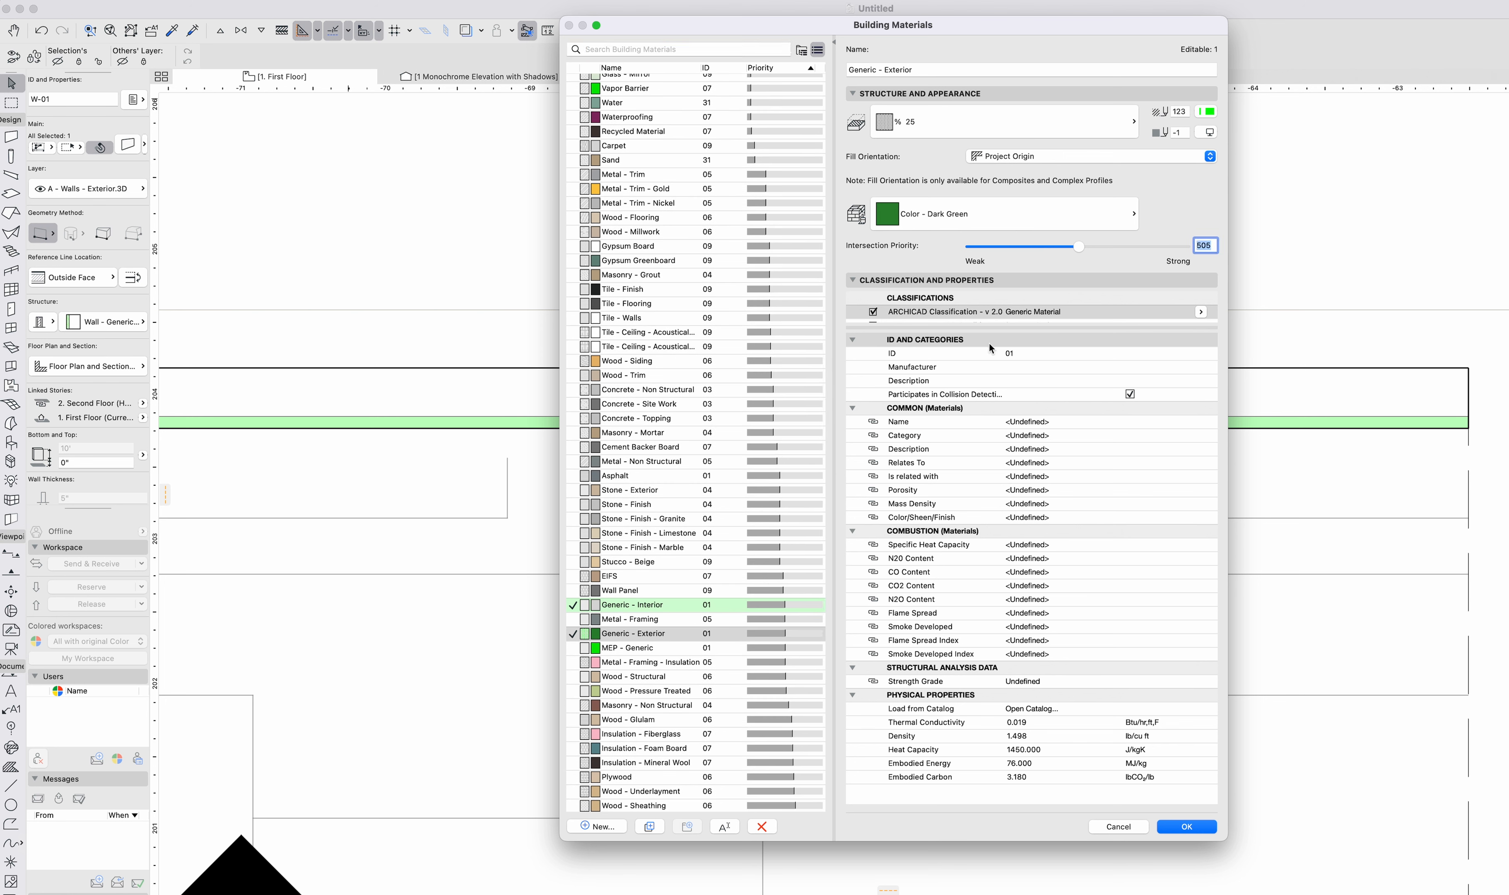
# Set the intersection priority of the Generic - Interior building material to 506, apply it and deselect the wall.
pyautogui.click(677, 602)
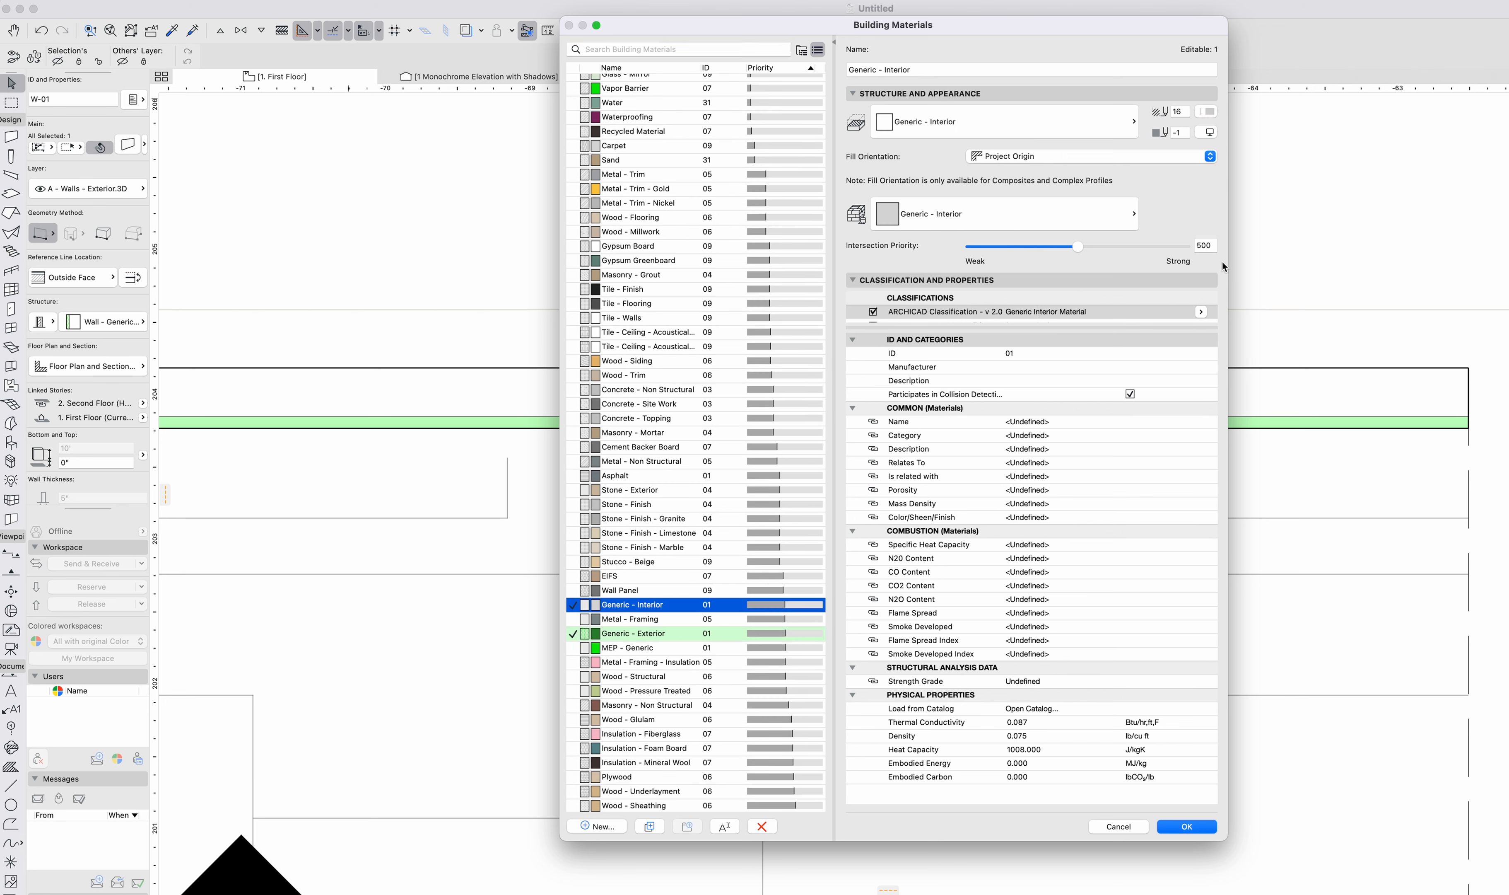
pyautogui.doubleClick(1205, 246)
pyautogui.write('506')
pyautogui.press('Tab')
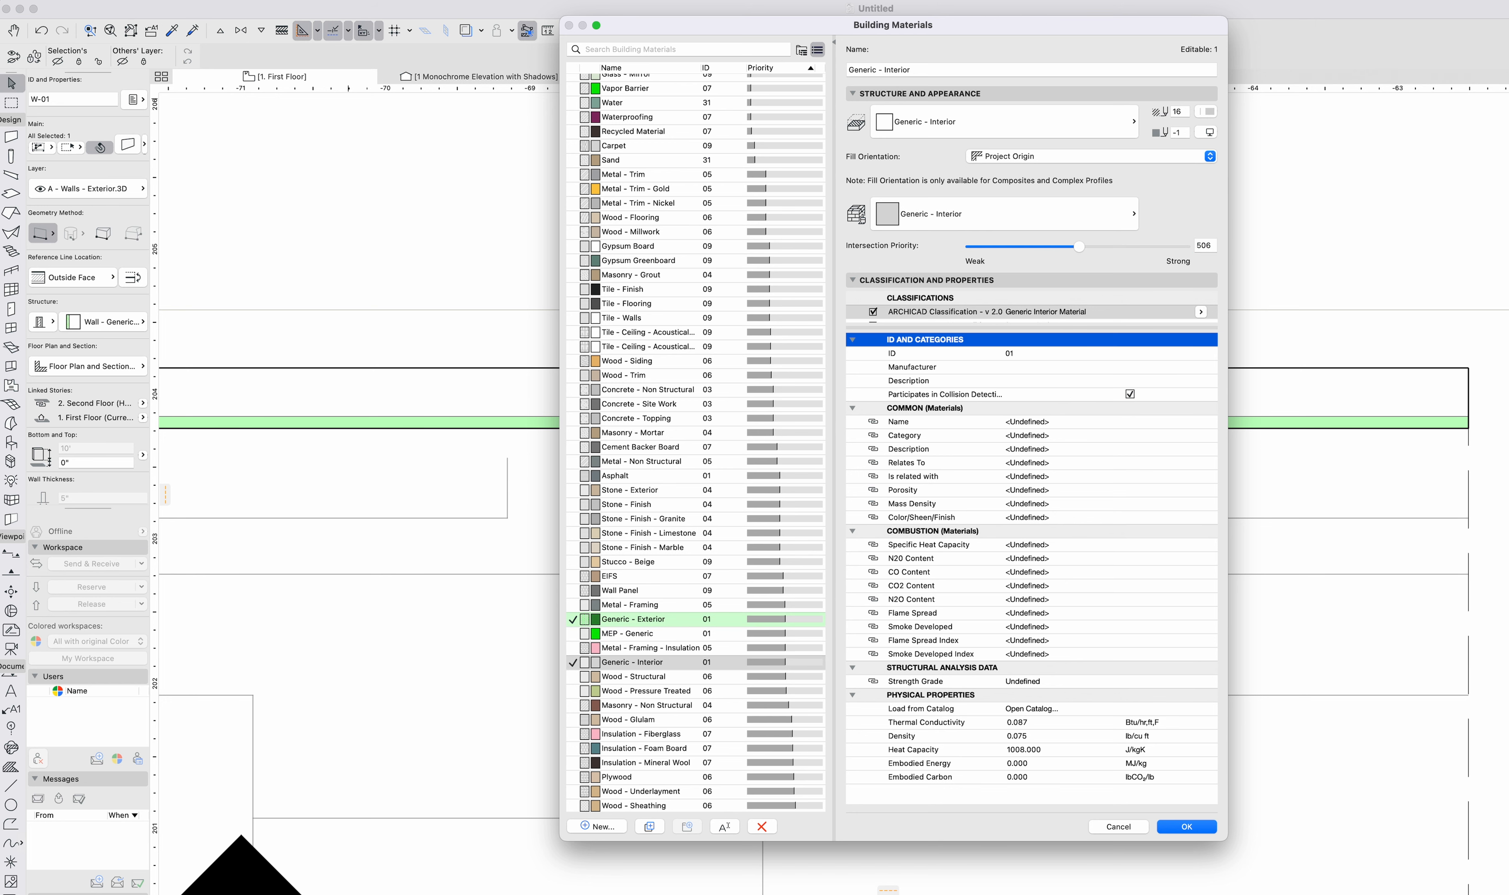
pyautogui.press('Return')
pyautogui.click(825, 449)
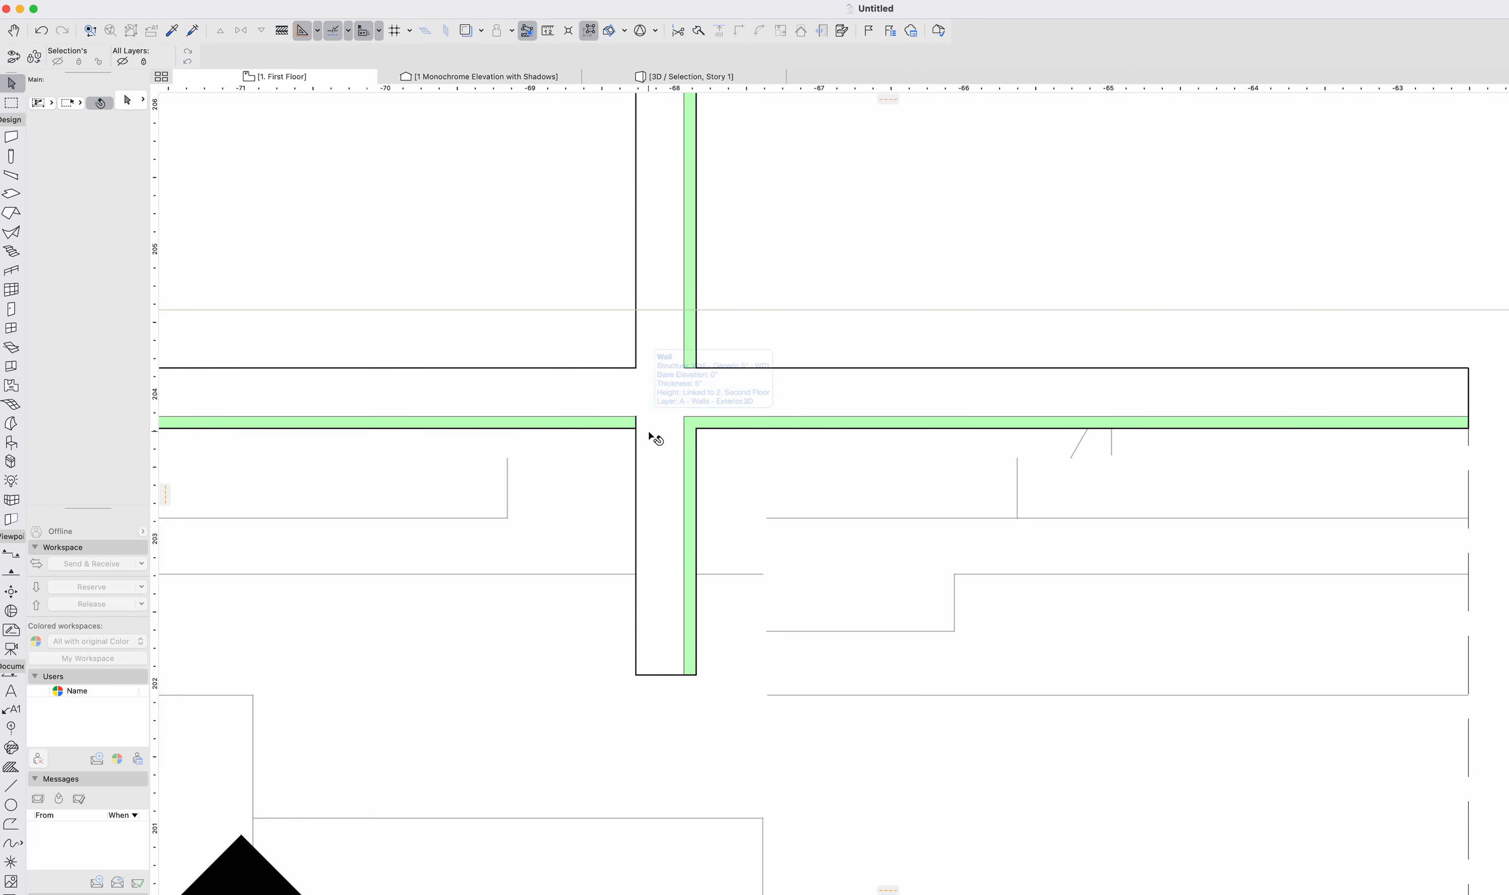
# Select the horizontal wall and examine the classifications and physical properties of its Generic - Exterior building material.
pyautogui.scroll(-5, 653, 434)
pyautogui.moveTo(836, 422); pyautogui.dragTo(705, 368, button='middle')
pyautogui.click(696, 368)
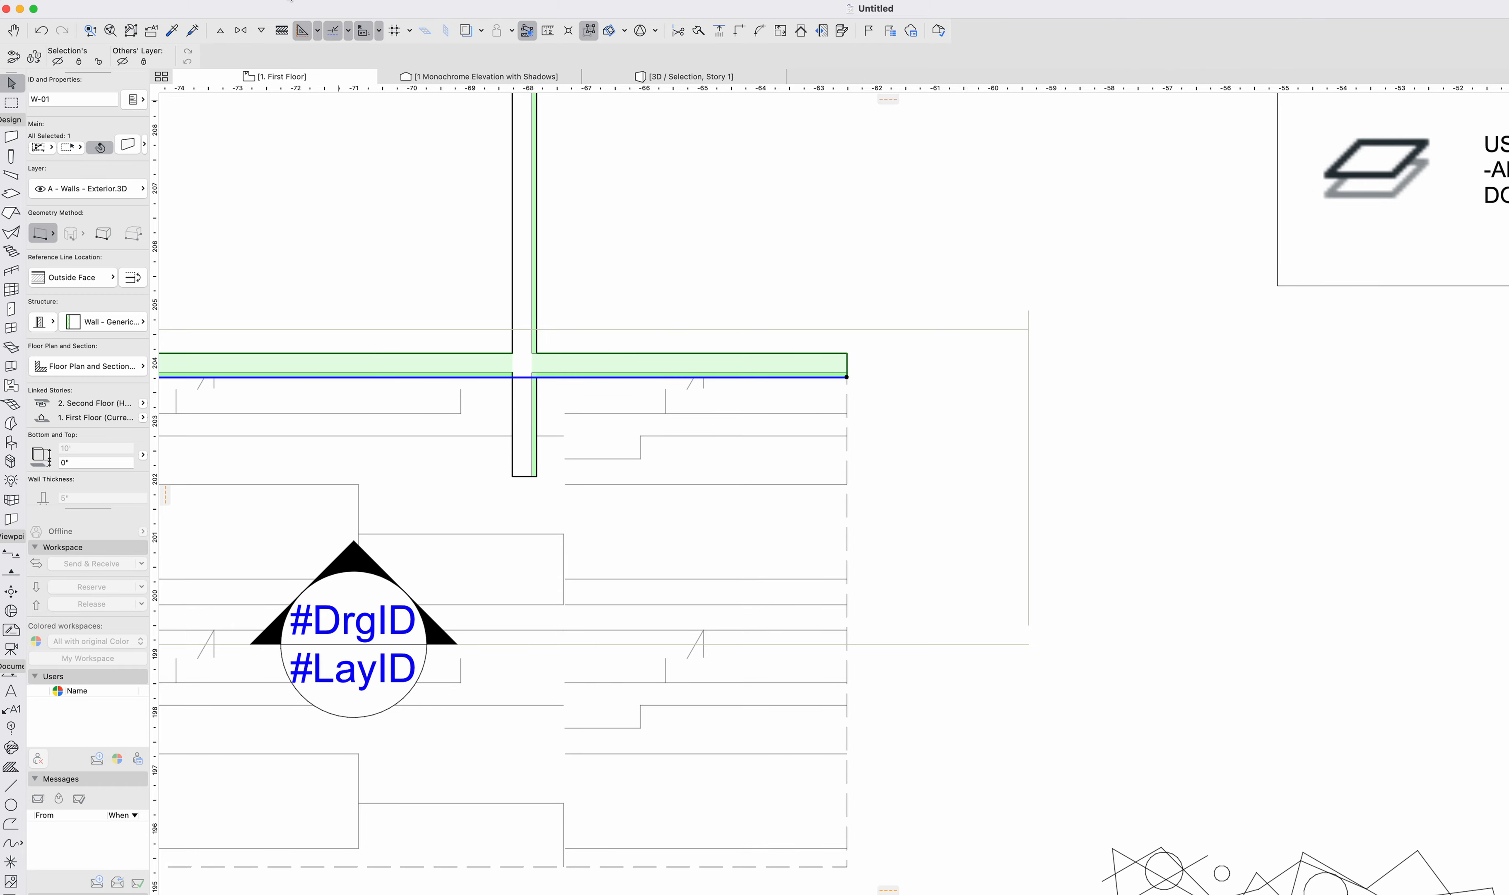
pyautogui.click(292, 0)
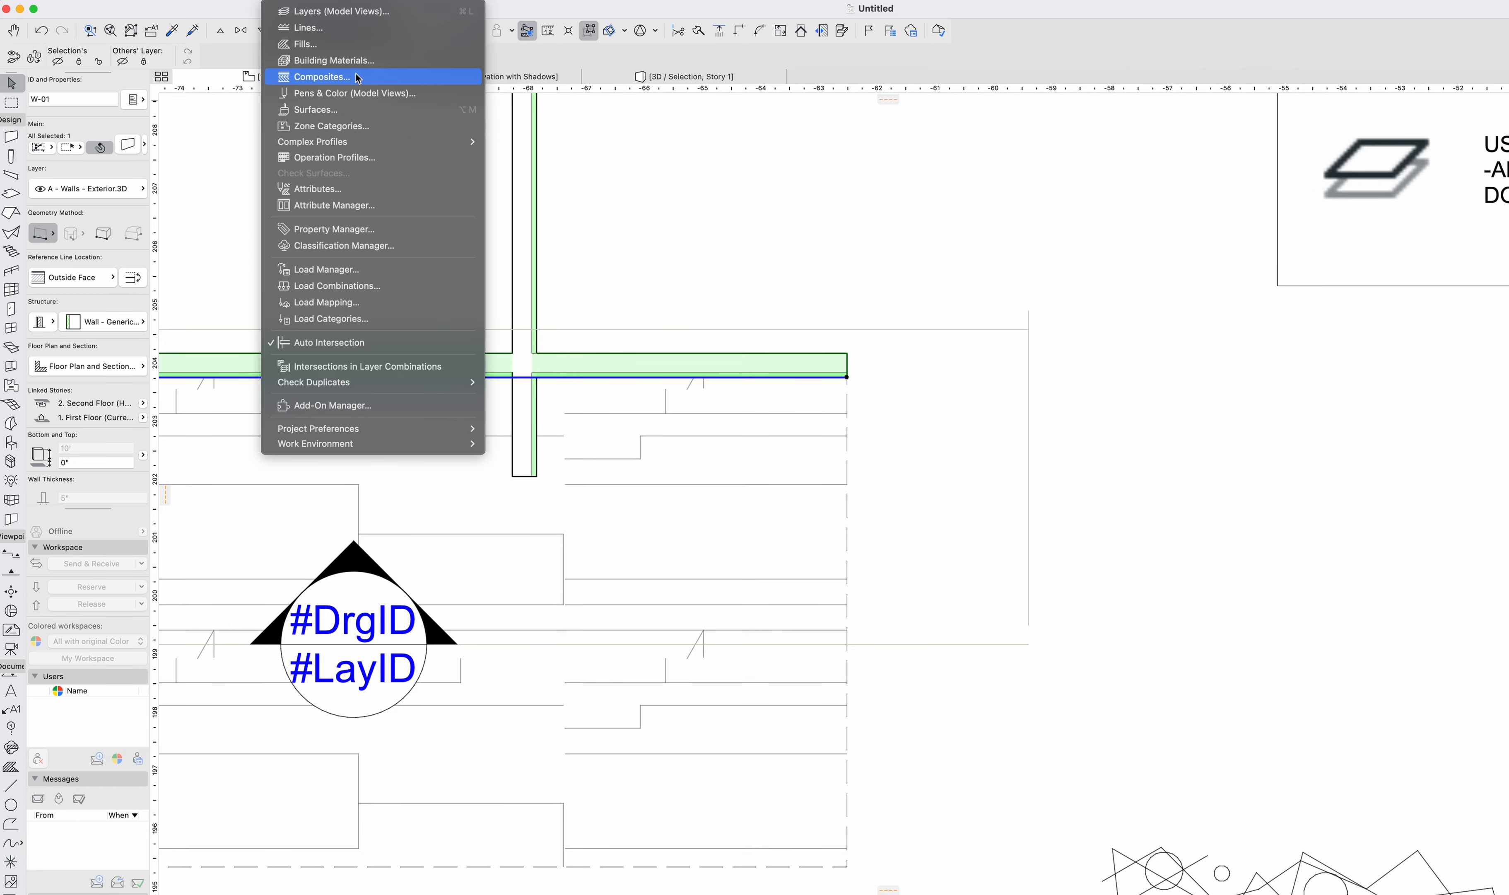
pyautogui.click(360, 61)
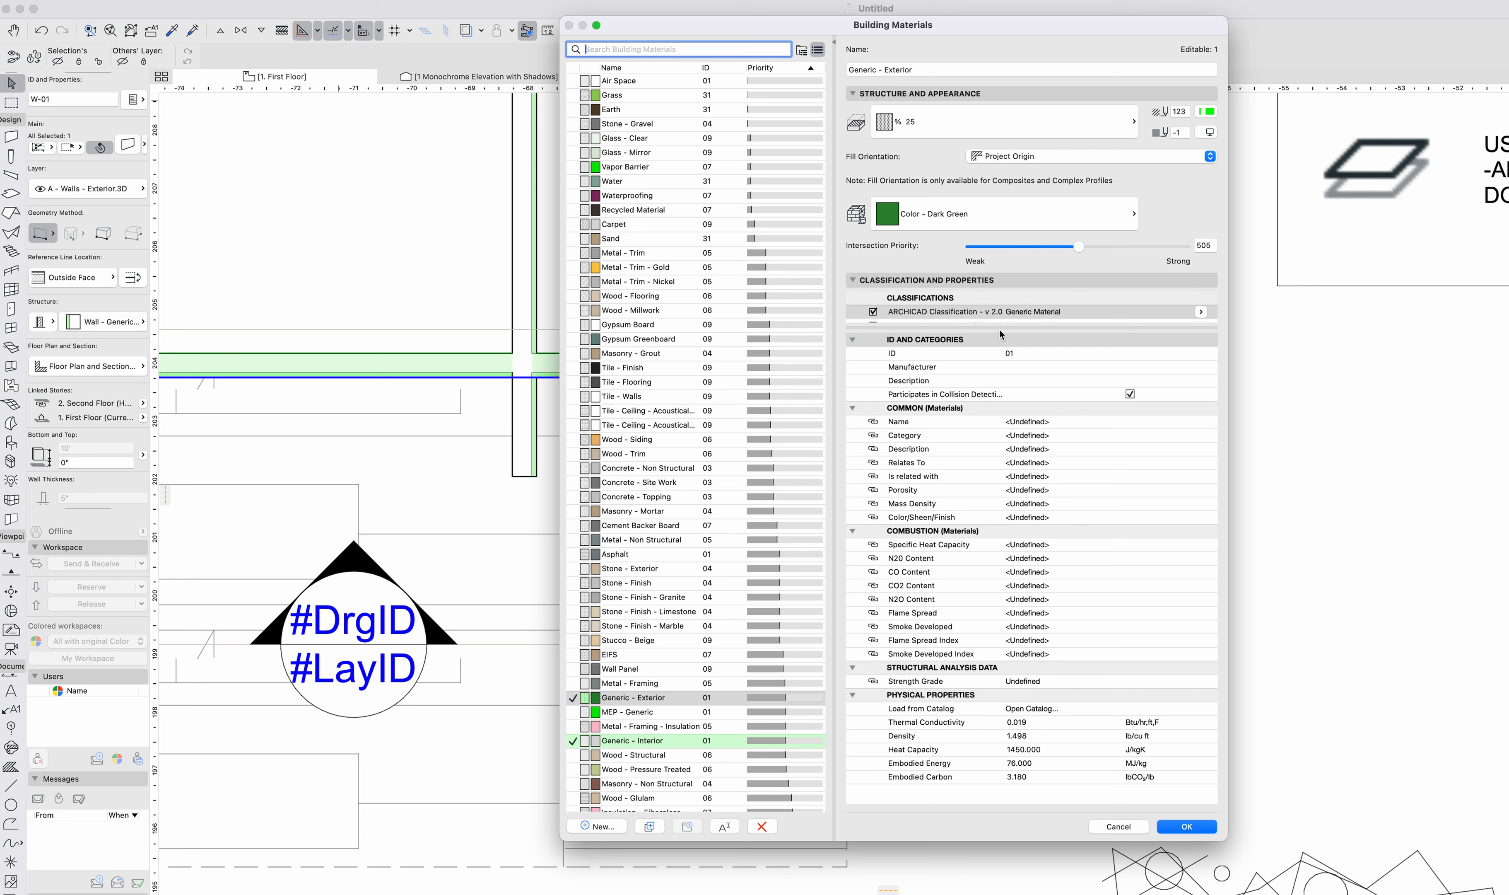
pyautogui.moveTo(1000, 334); pyautogui.dragTo(1018, 364)
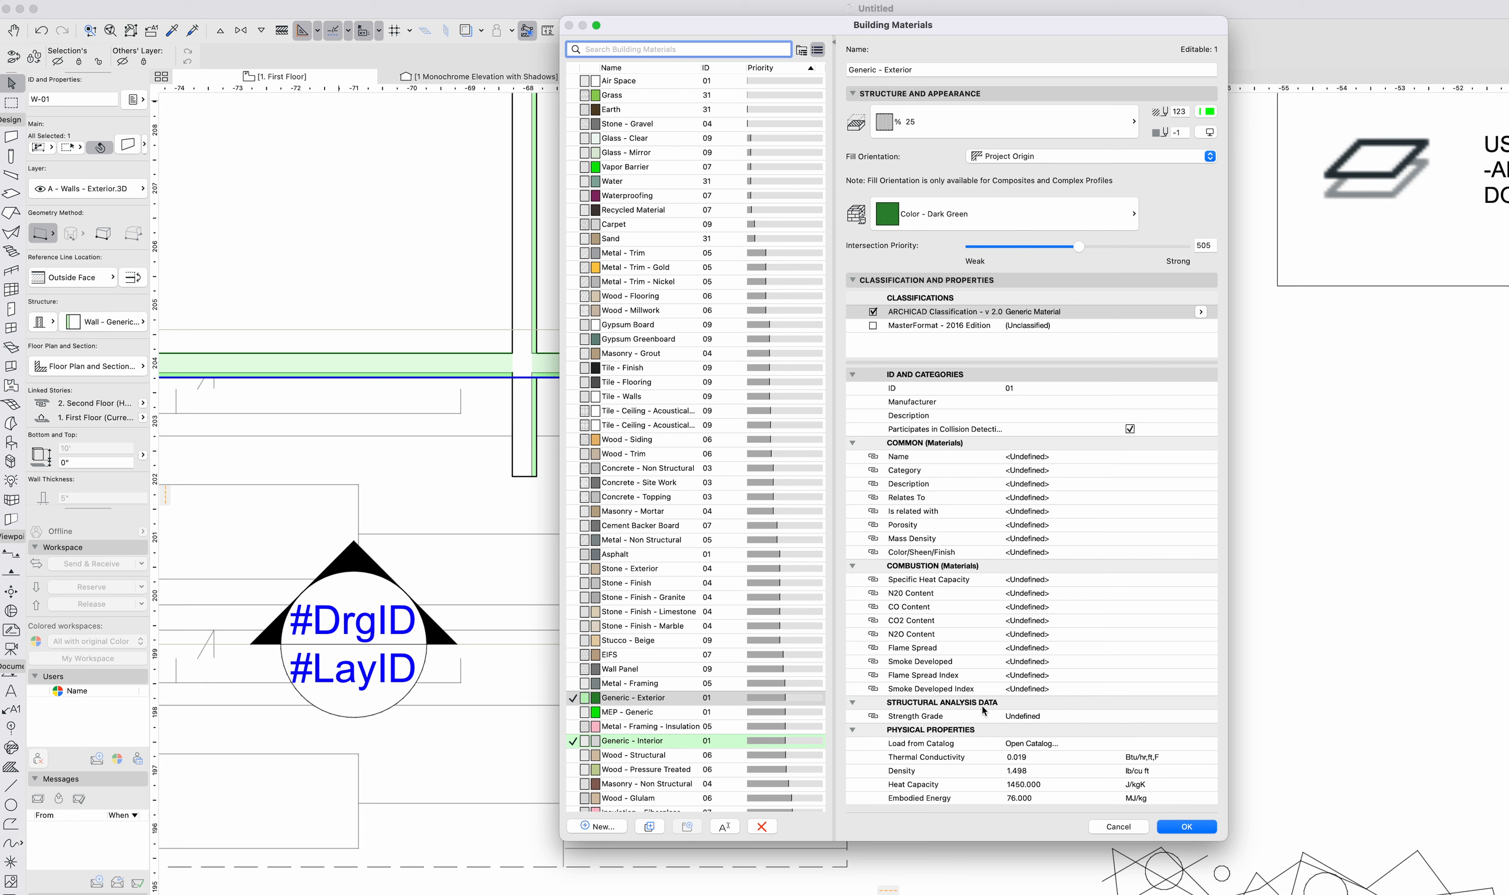
pyautogui.scroll(-2, 1036, 656)
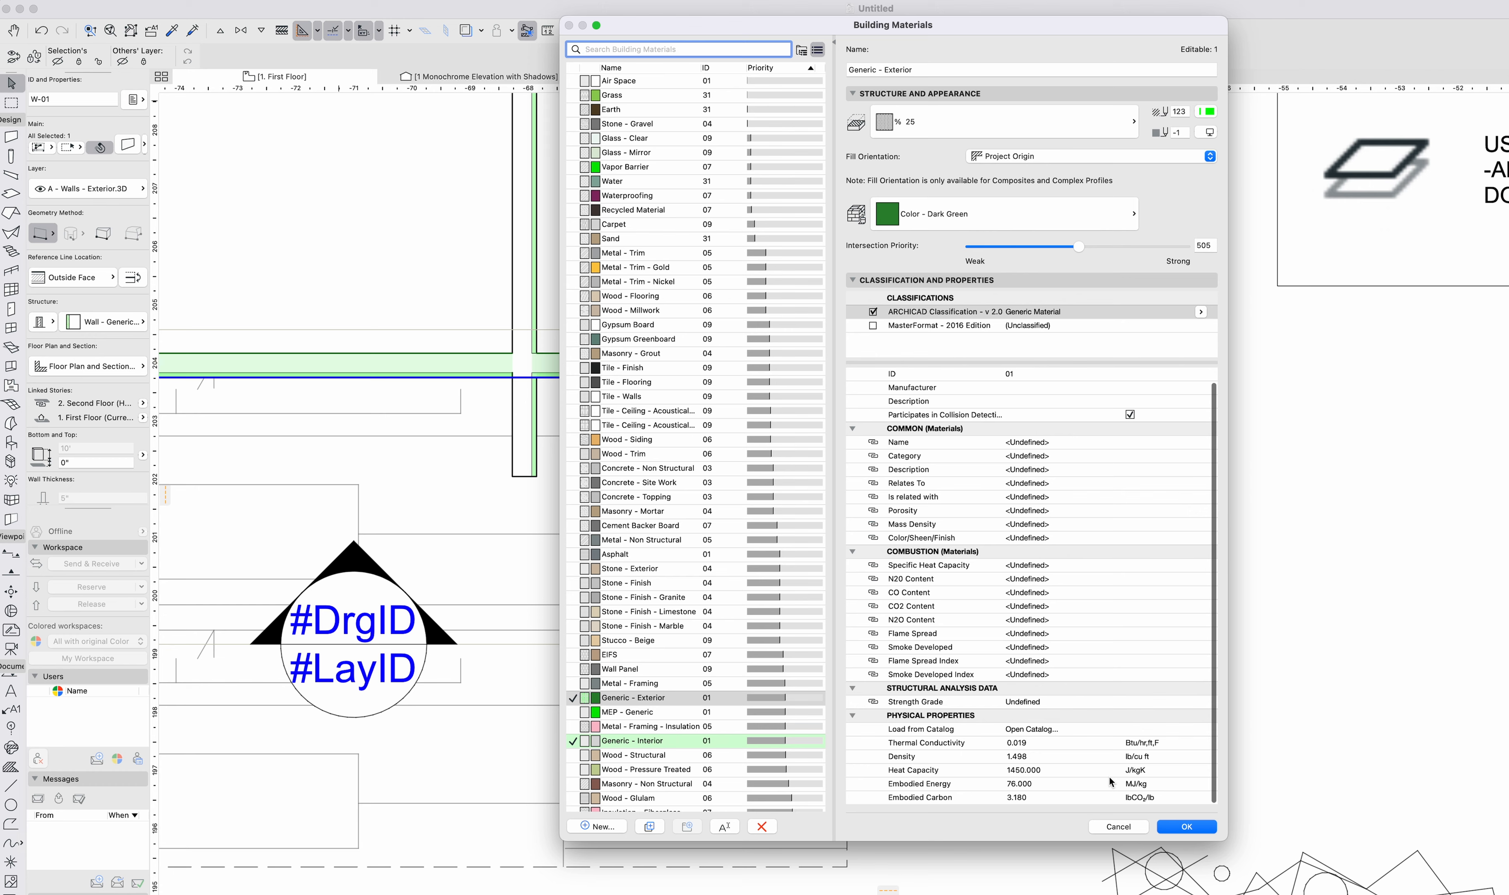
pyautogui.press('Return')
# Examine the Composites section of the attribute diagram beside the walls.
pyautogui.scroll(-10, 1055, 539)
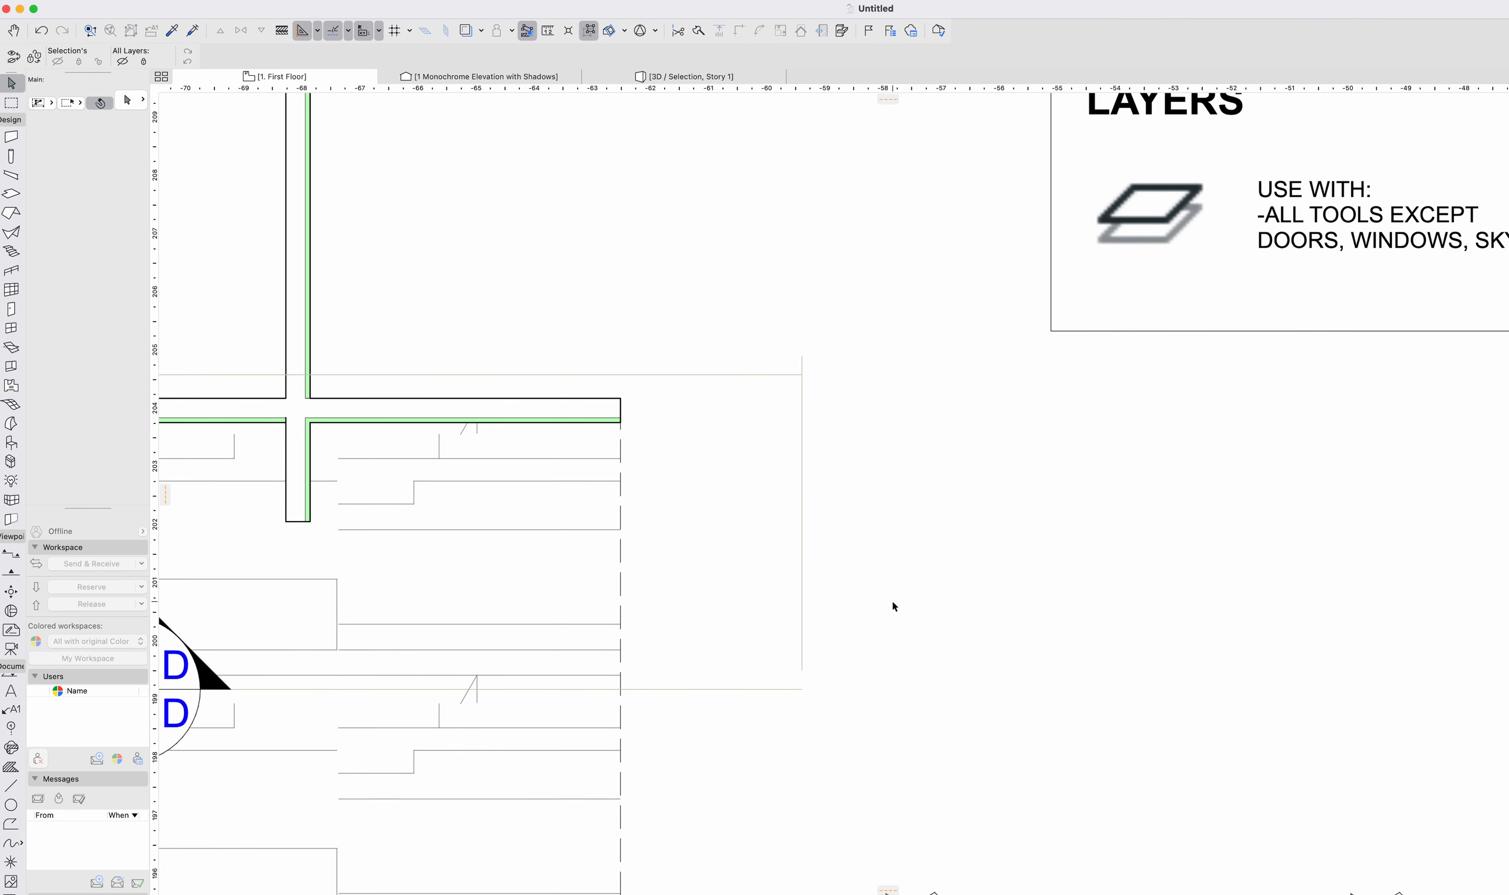
pyautogui.scroll(5, 985, 617)
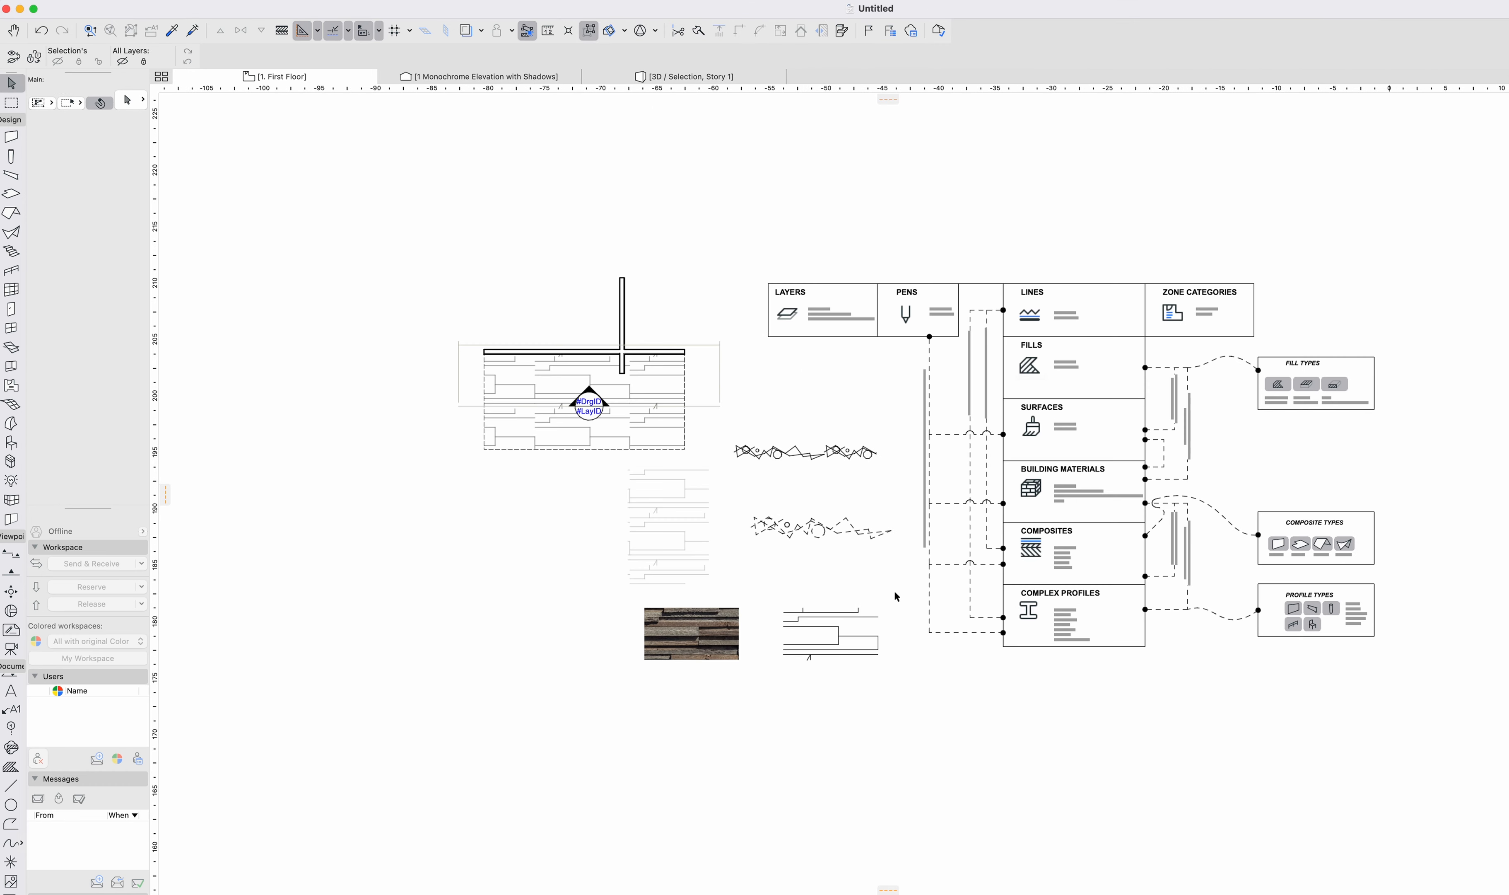
pyautogui.scroll(4, 1026, 558)
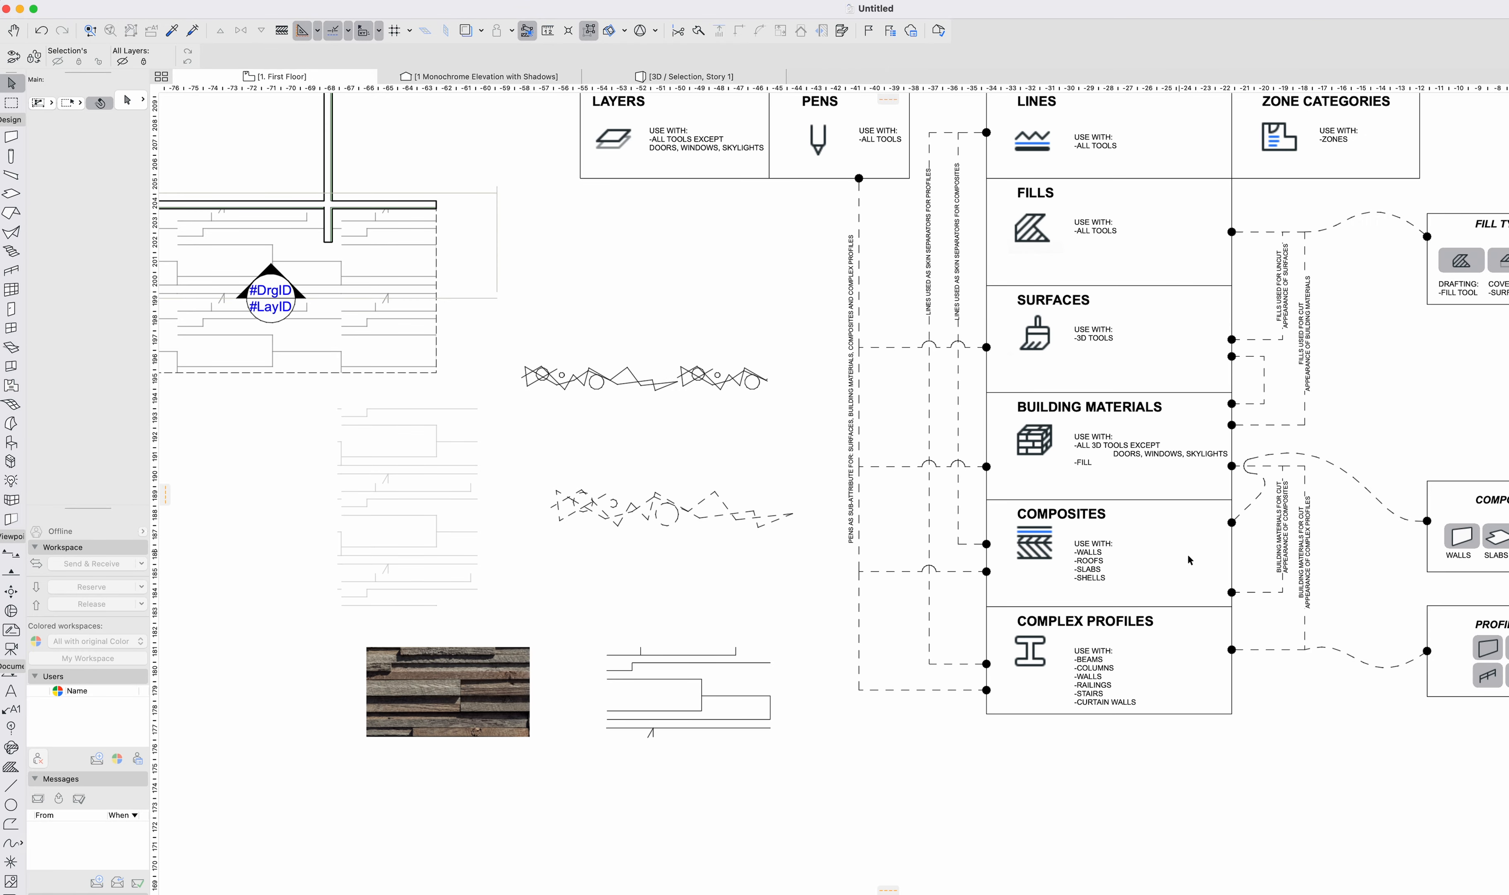
# Compare the basic, composite and complex profile structure options in the wall default settings, then cancel them and leave the Wall tool.
pyautogui.hscroll(5, 1199, 559)
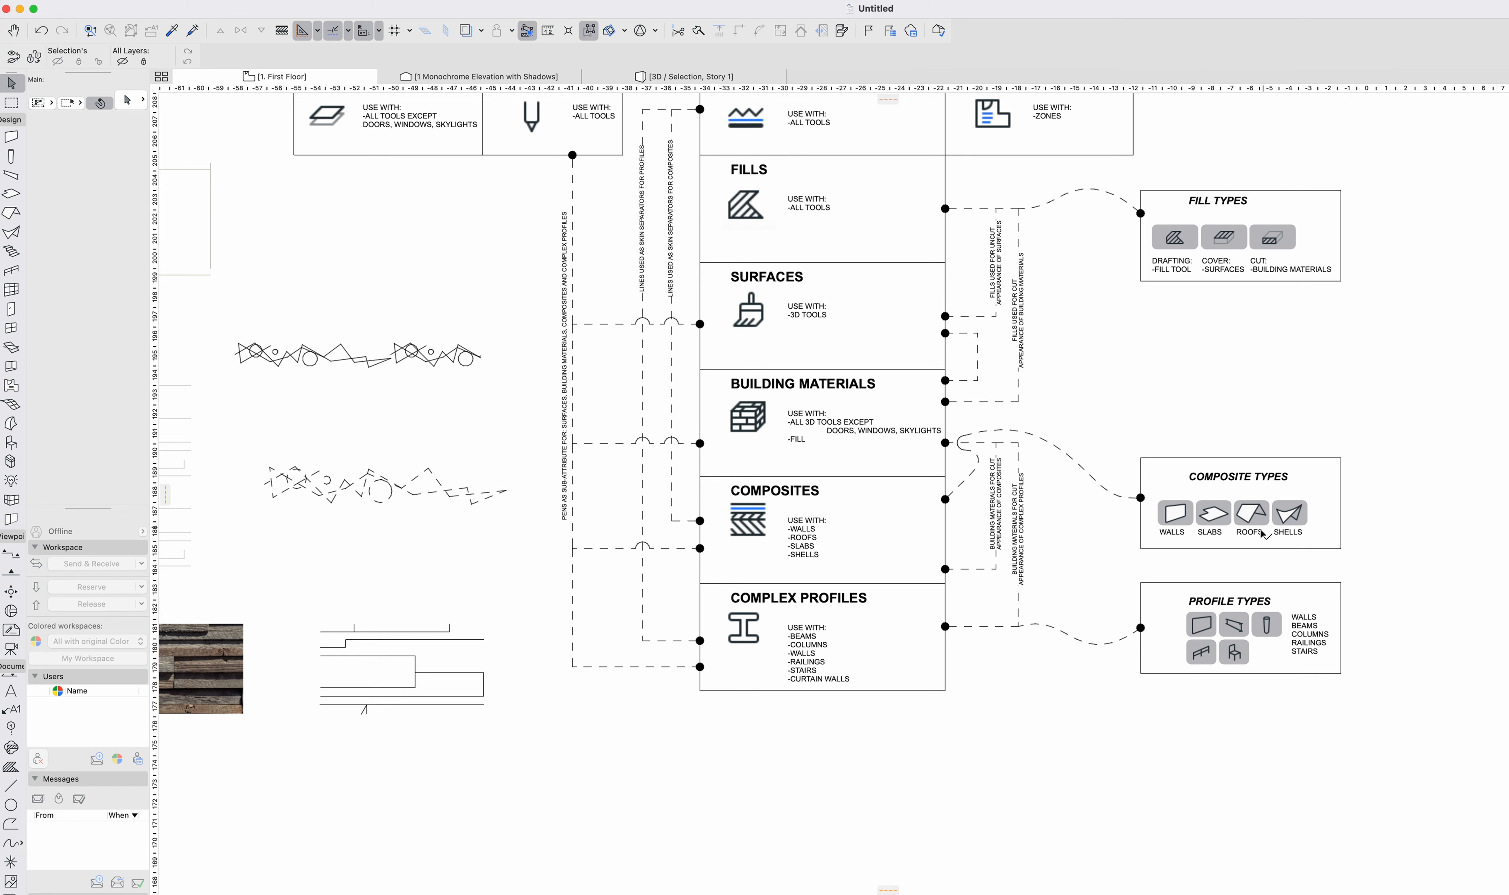
pyautogui.hscroll(-4, 361, 429)
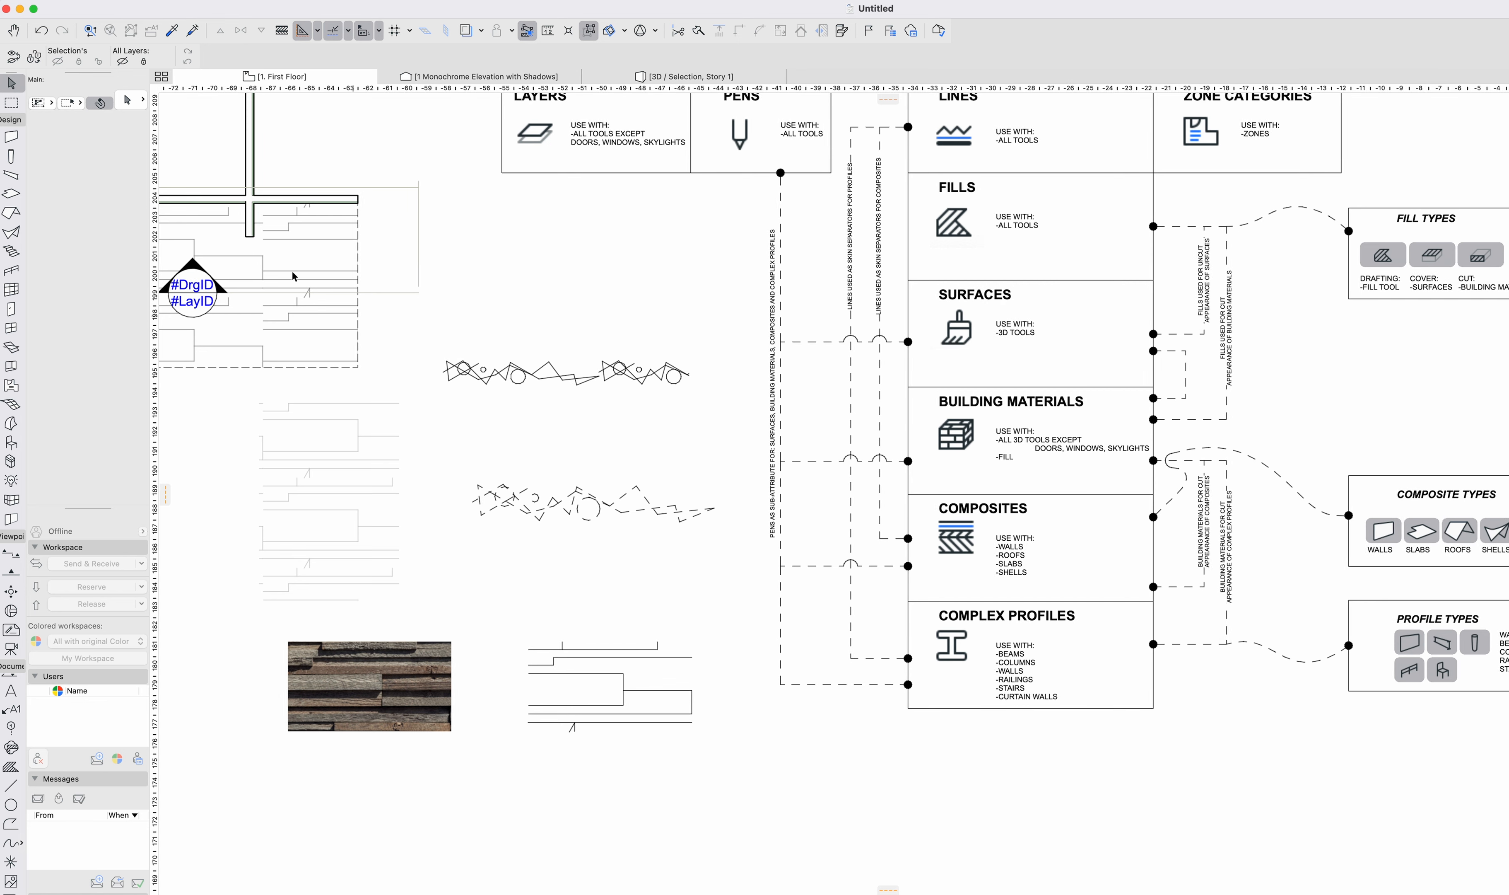
pyautogui.click(12, 136)
pyautogui.press('super+t')
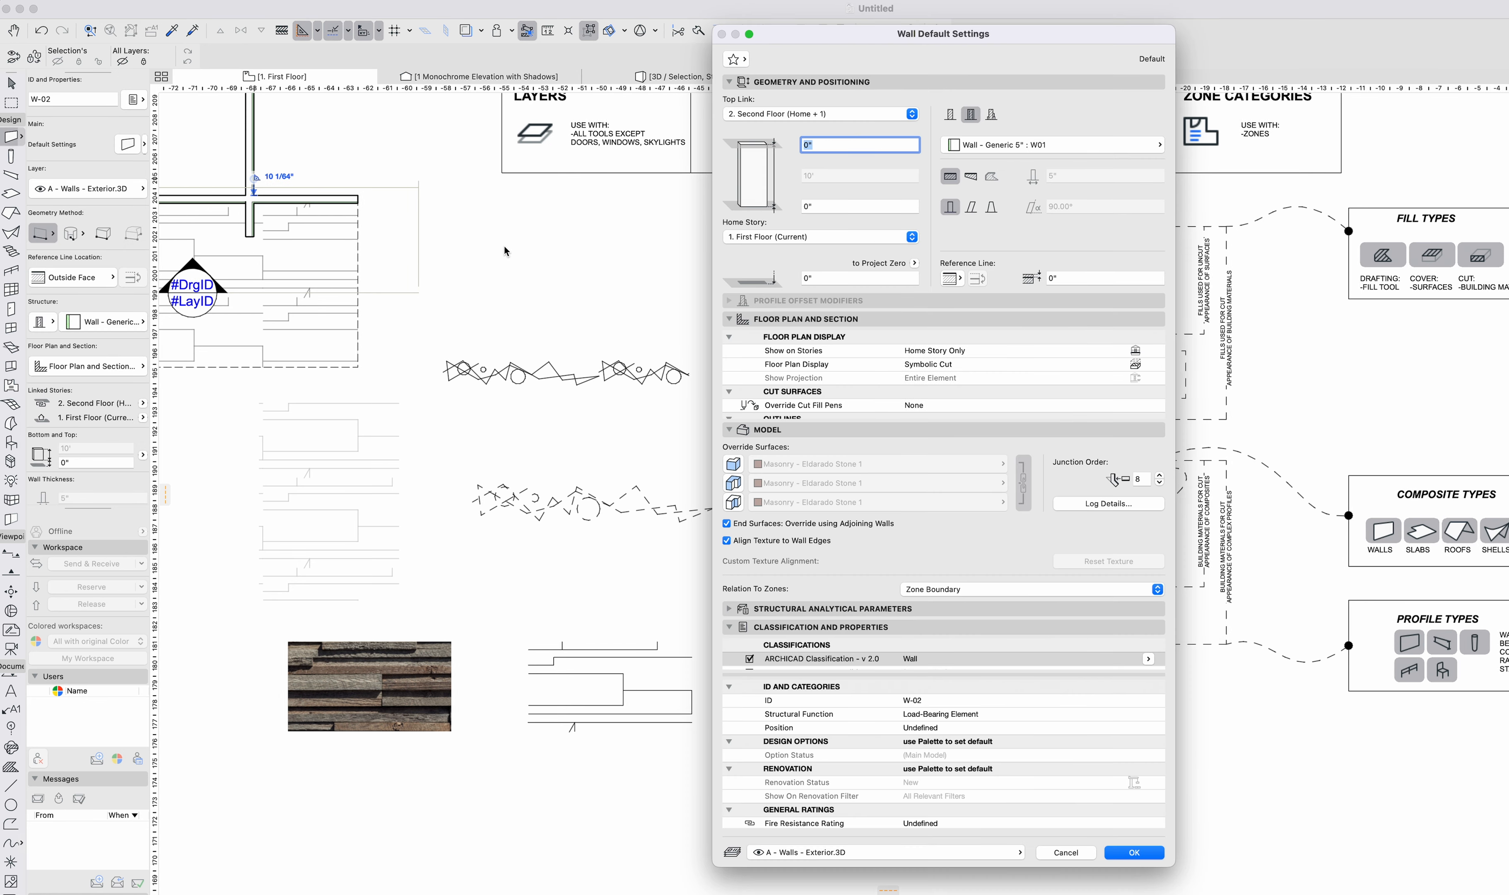
pyautogui.click(950, 116)
pyautogui.click(991, 144)
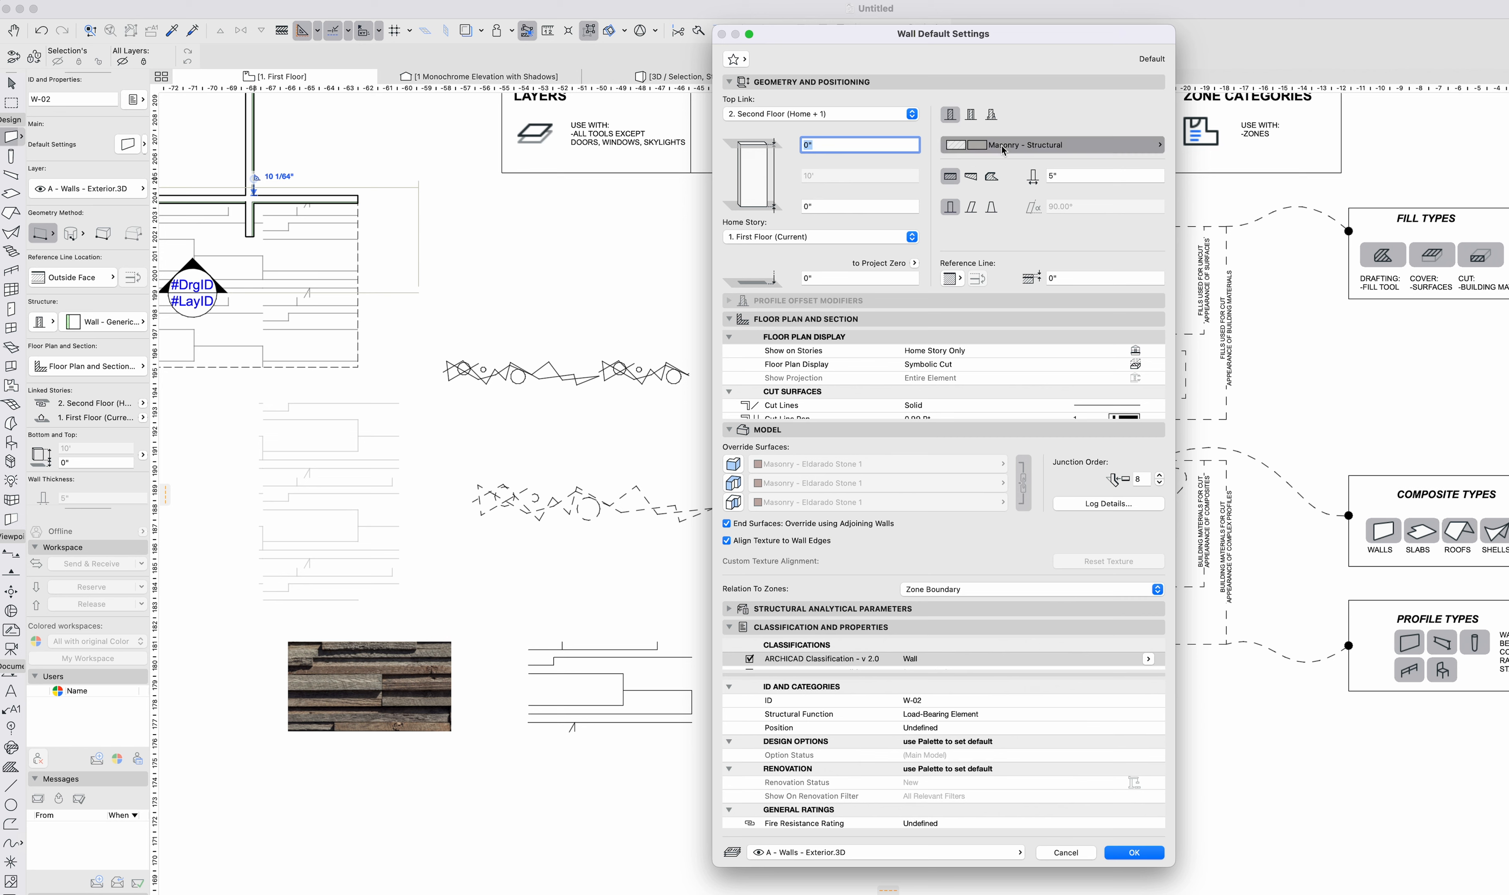
pyautogui.click(971, 115)
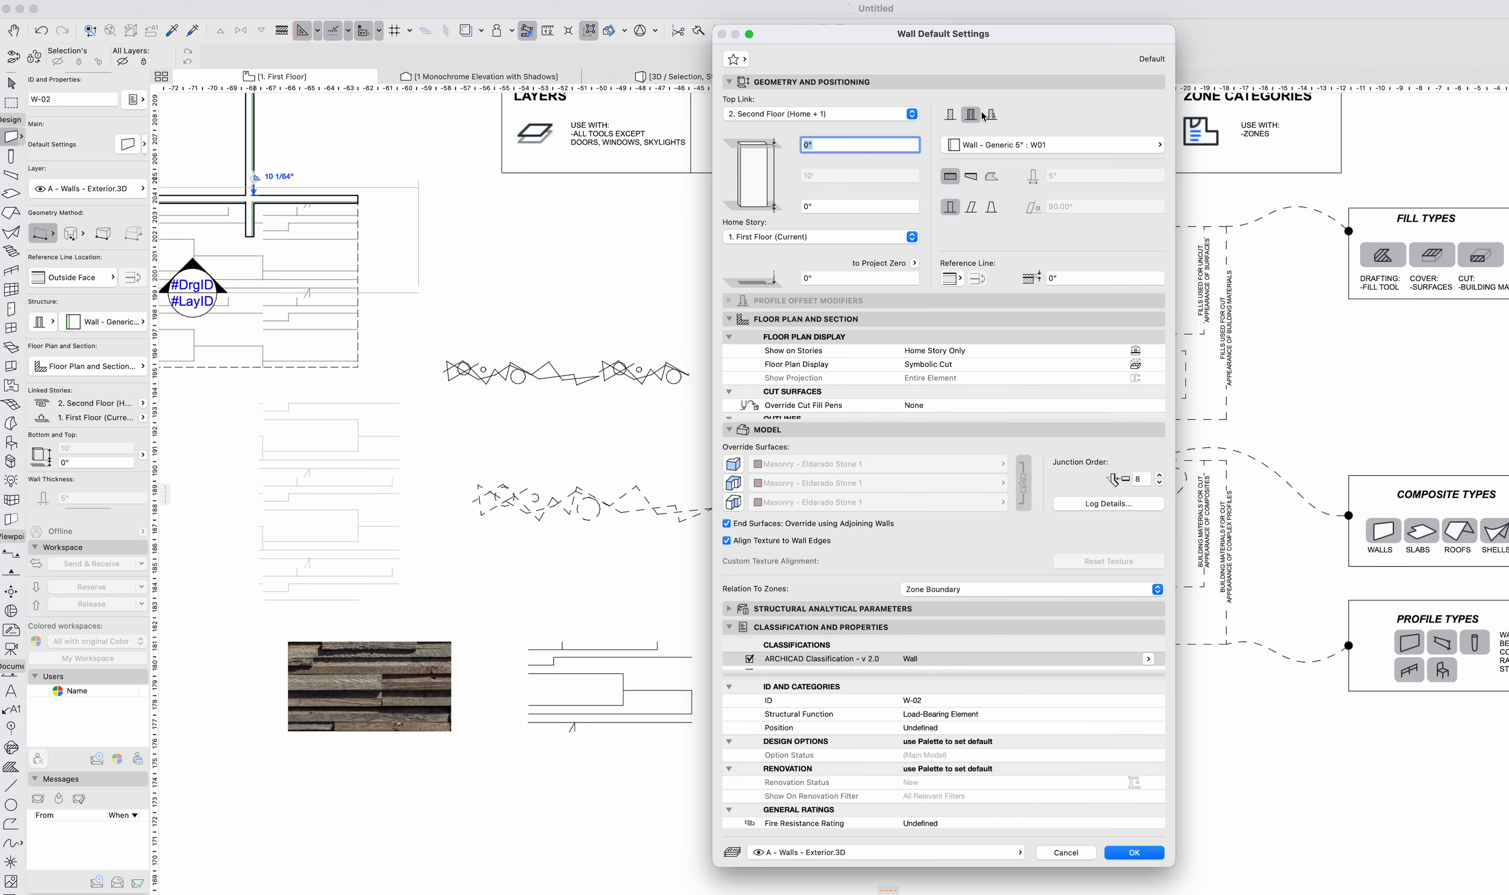
pyautogui.click(990, 116)
pyautogui.click(972, 117)
pyautogui.click(992, 117)
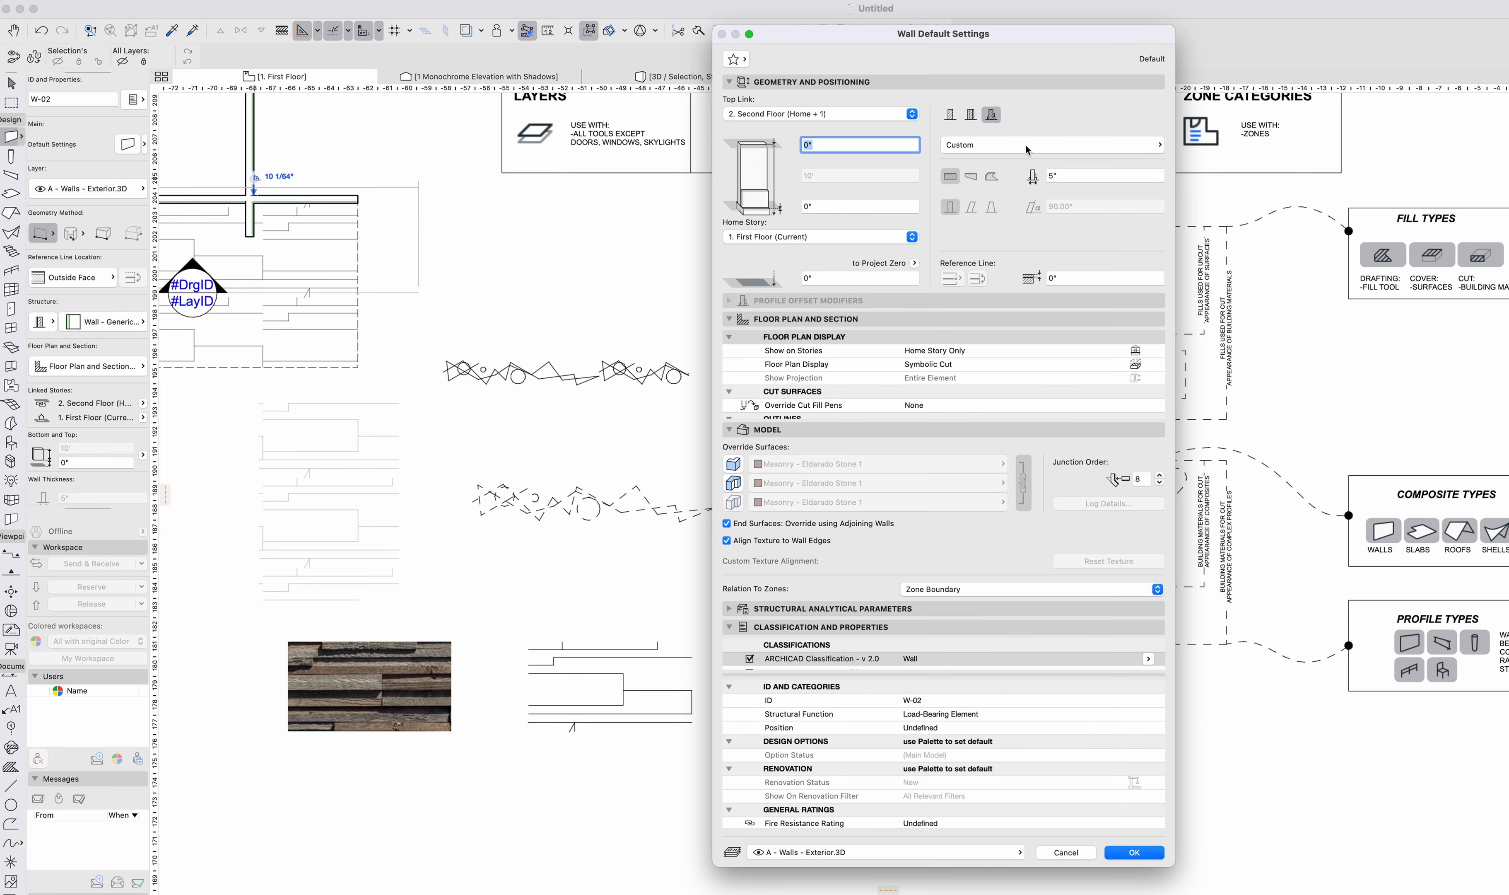
pyautogui.click(972, 116)
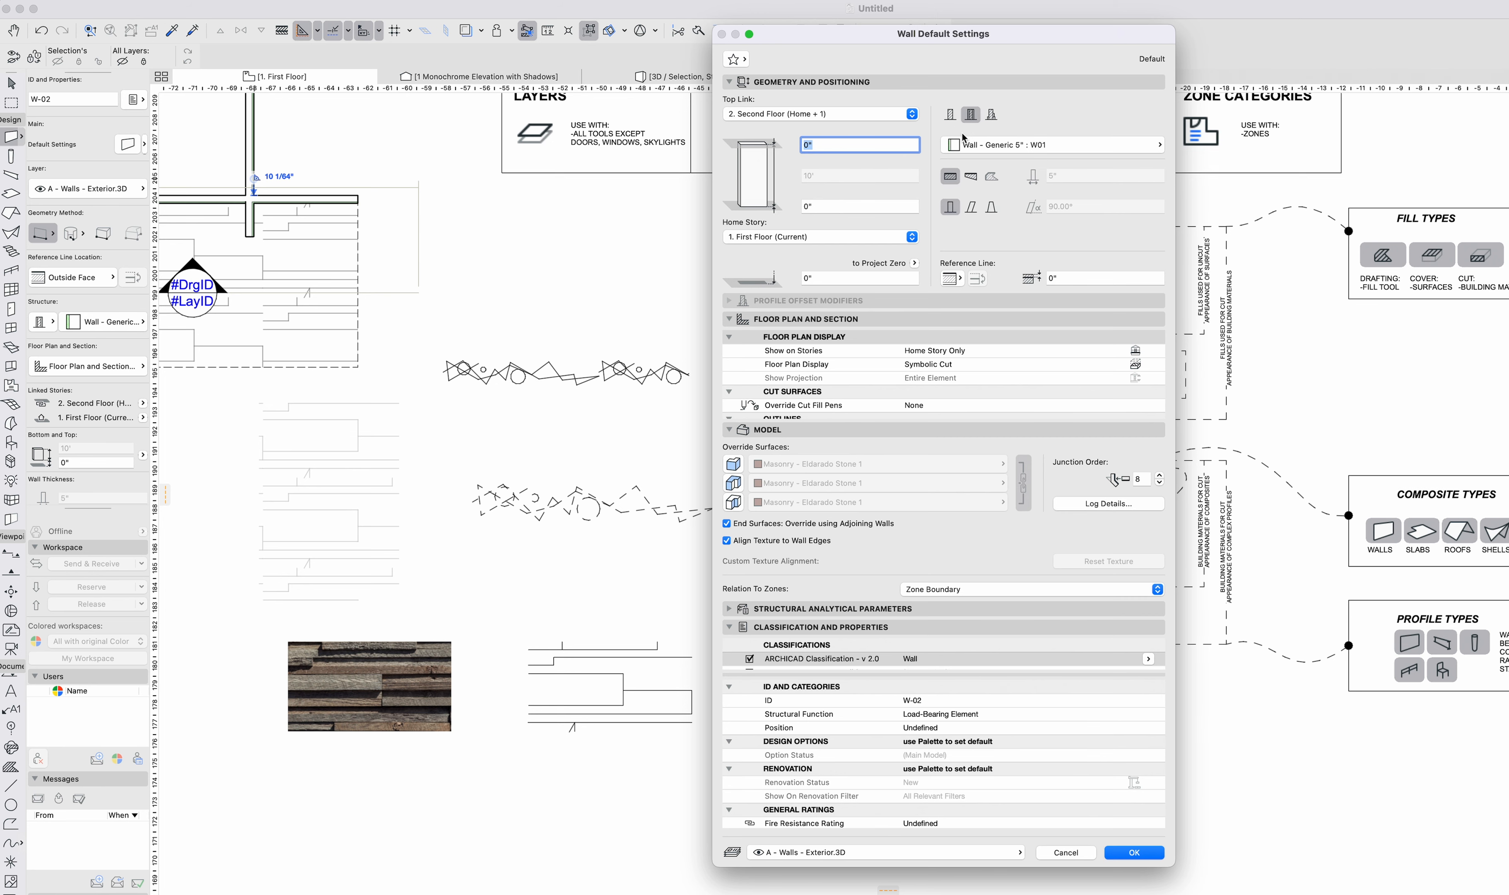
pyautogui.press('Escape')
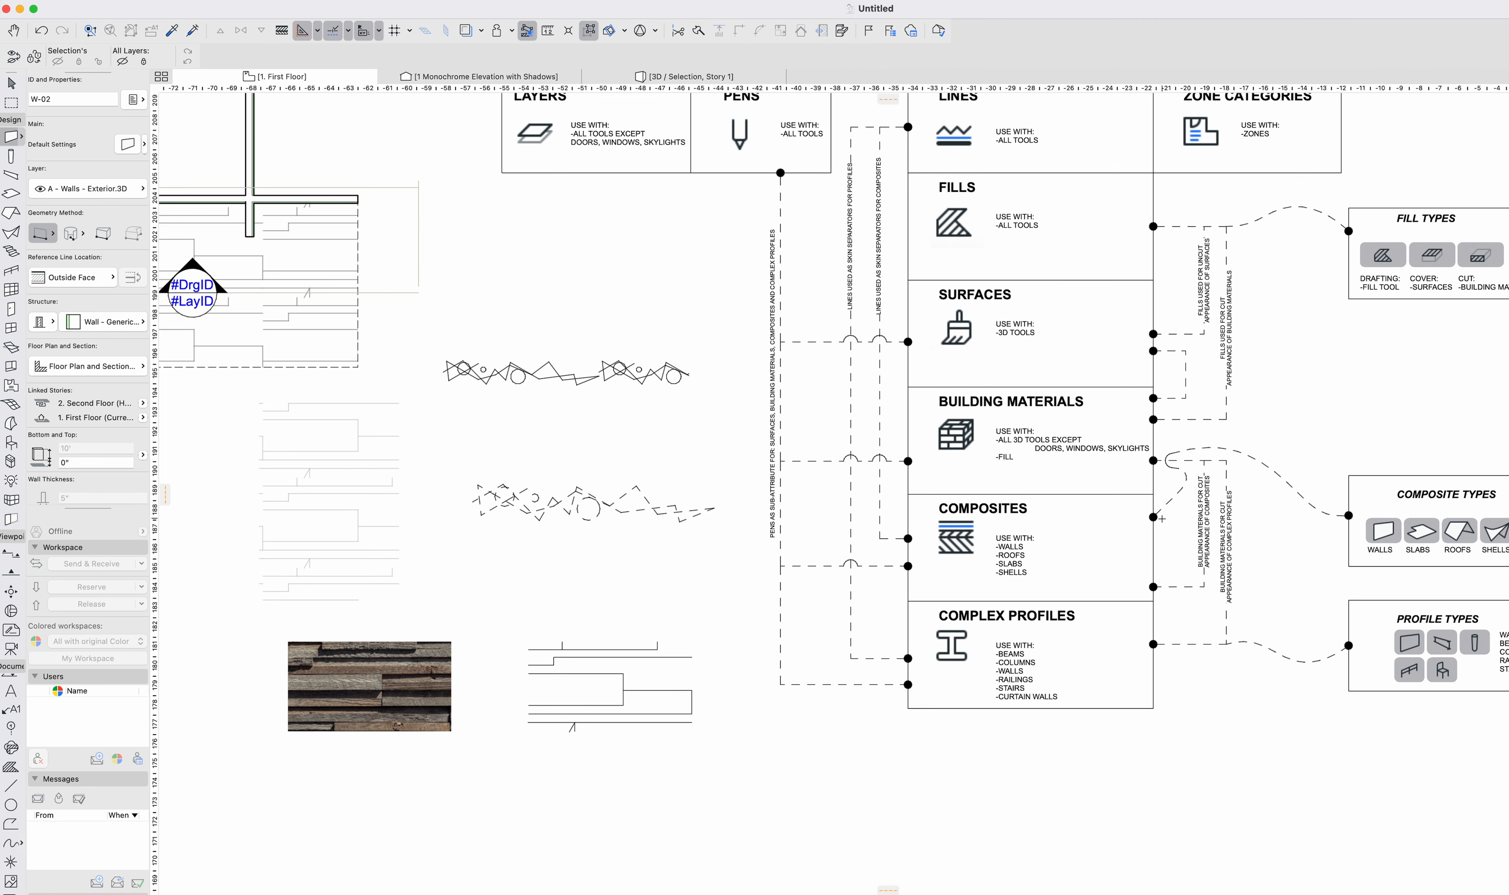
pyautogui.moveTo(1093, 490); pyautogui.dragTo(1068, 488, button='middle')
pyautogui.press('Escape')
# Open the Composites attributes and examine the skins of the Wall - Generic 7" : W01 composite.
pyautogui.click(281, 1)
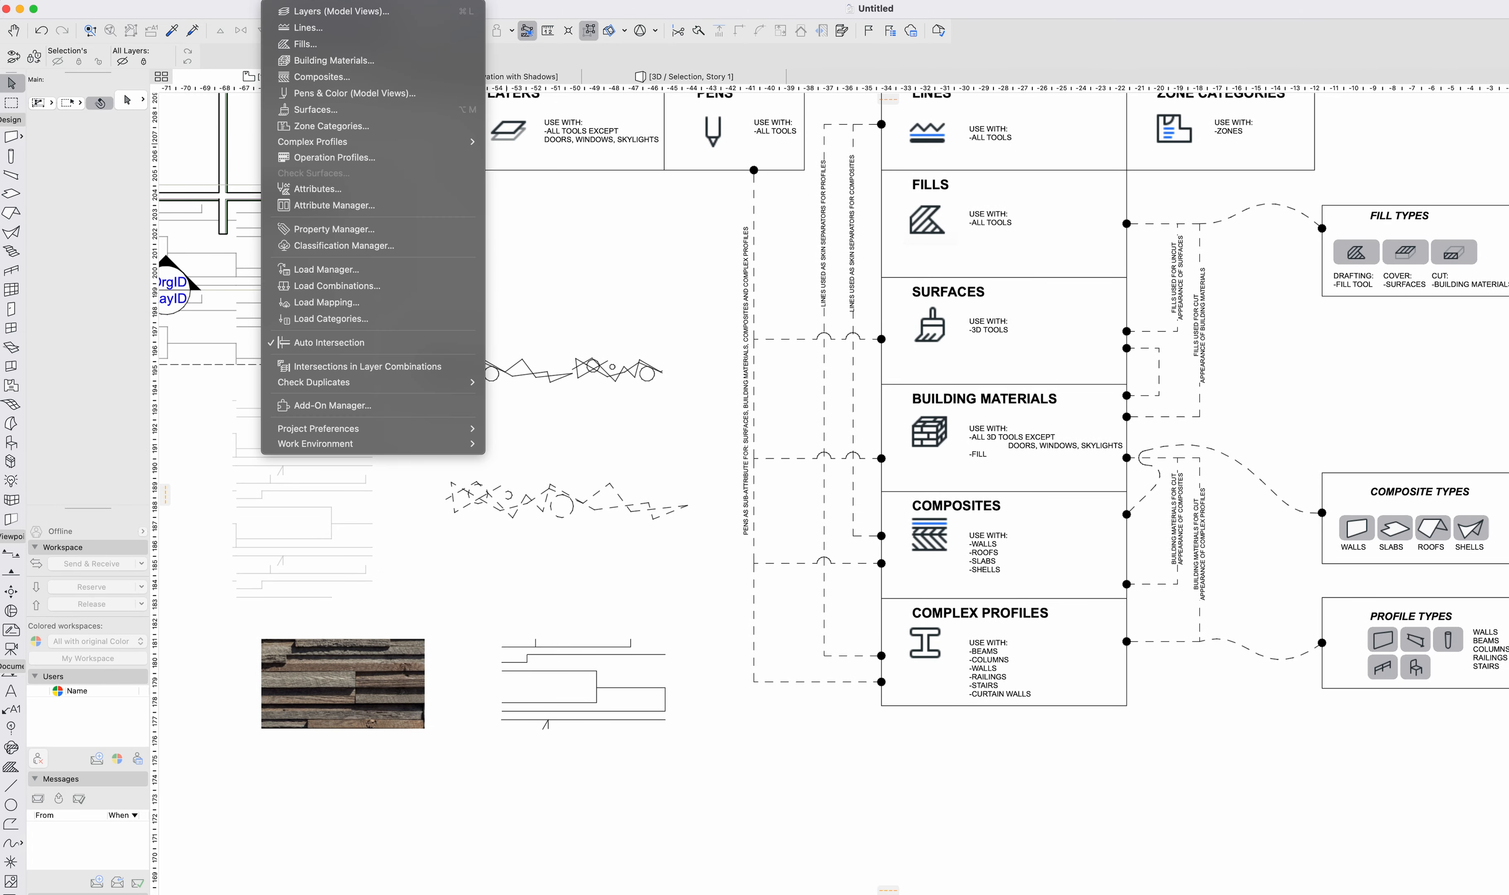
pyautogui.click(343, 77)
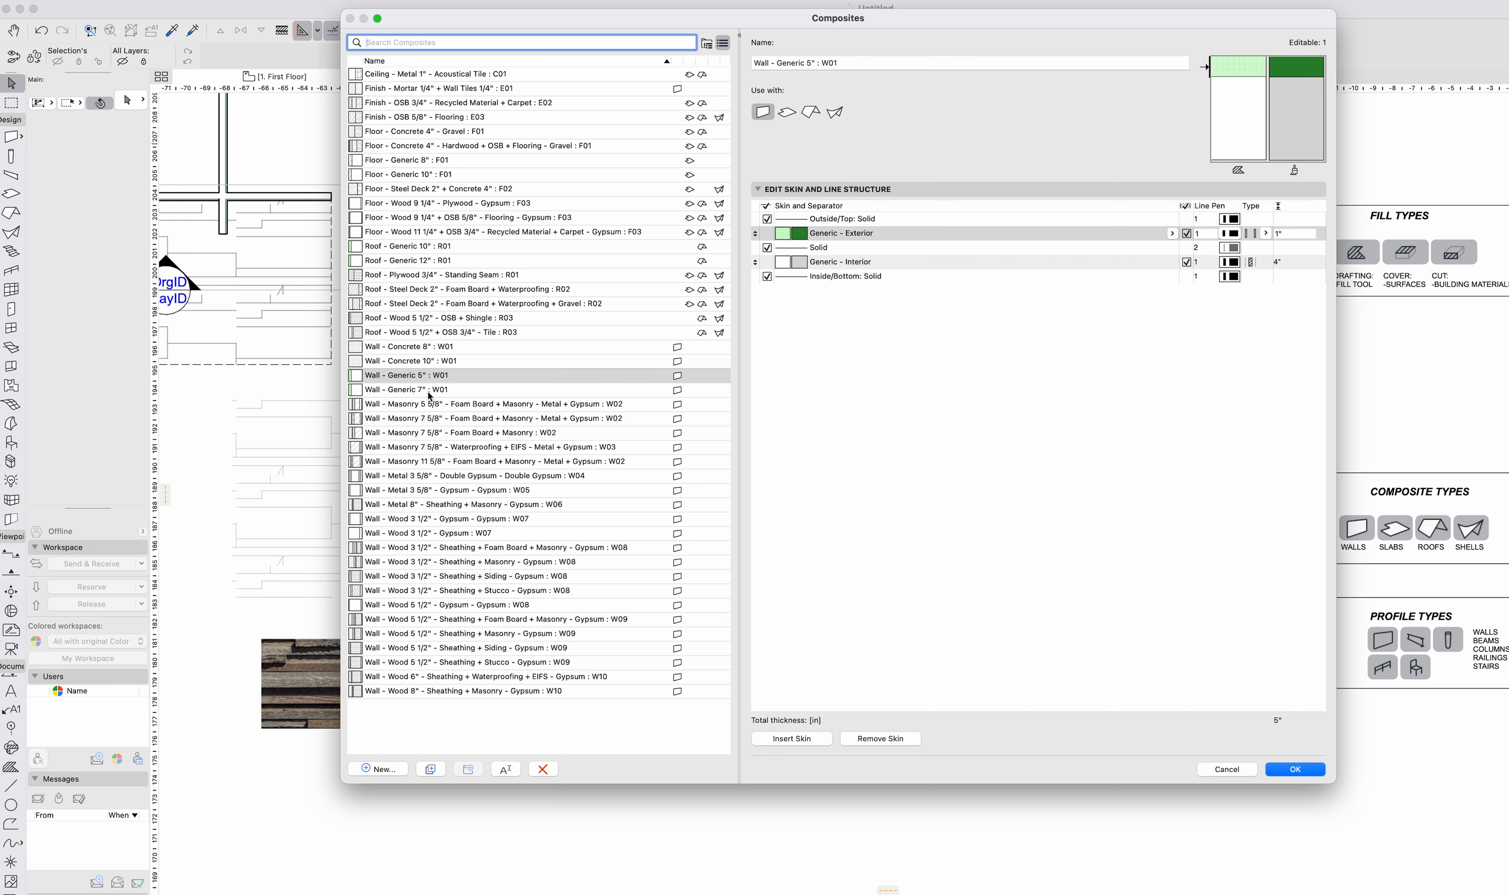
pyautogui.click(393, 392)
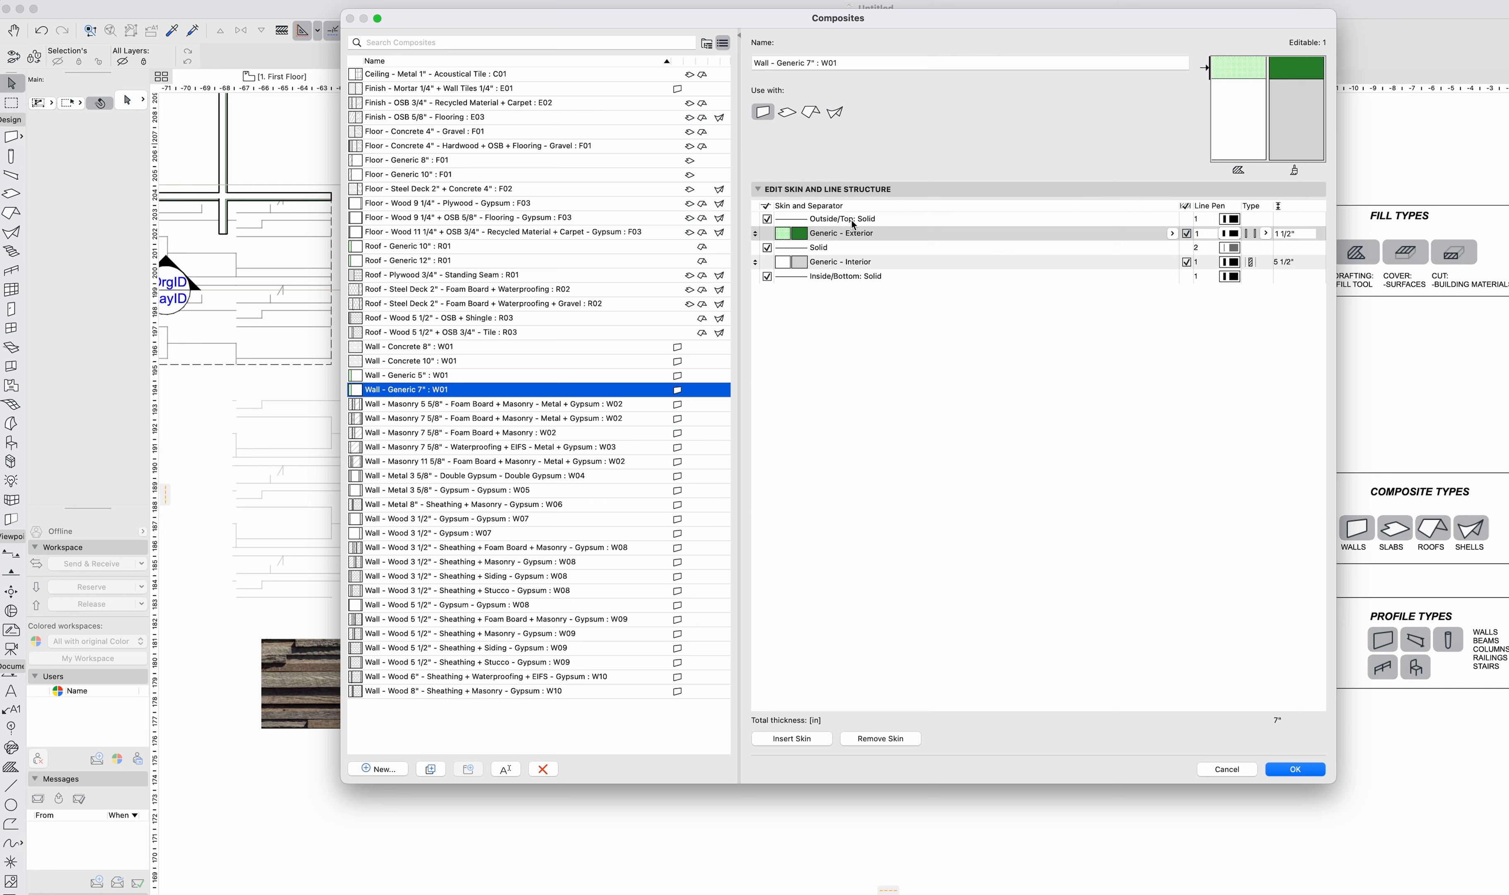
pyautogui.click(847, 236)
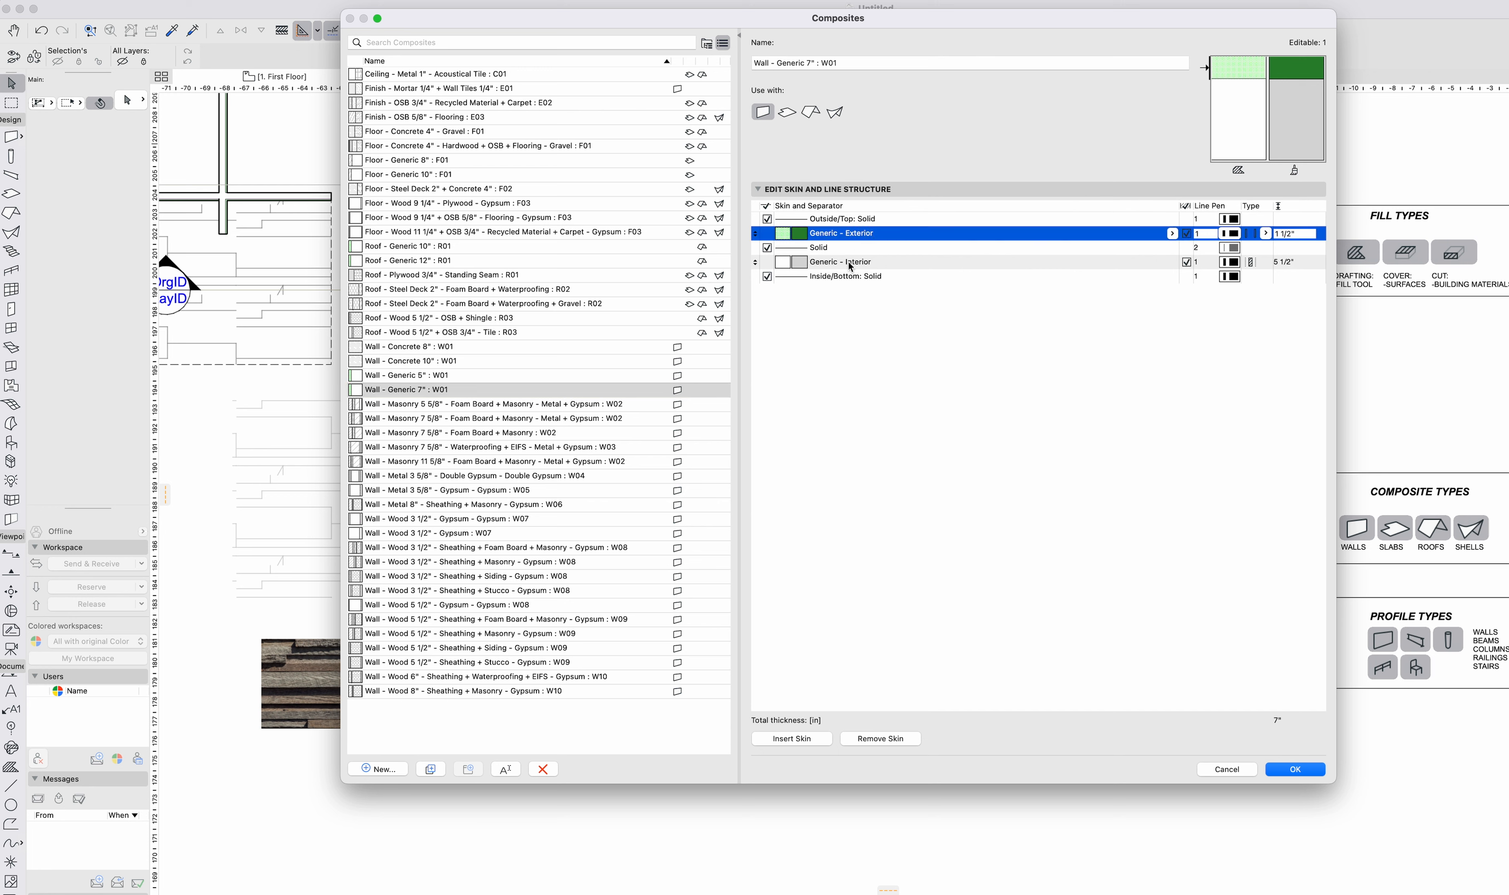
# Insert five more Generic - Interior skins into the Wall - Generic 7" : W01 composite.
pyautogui.click(851, 265)
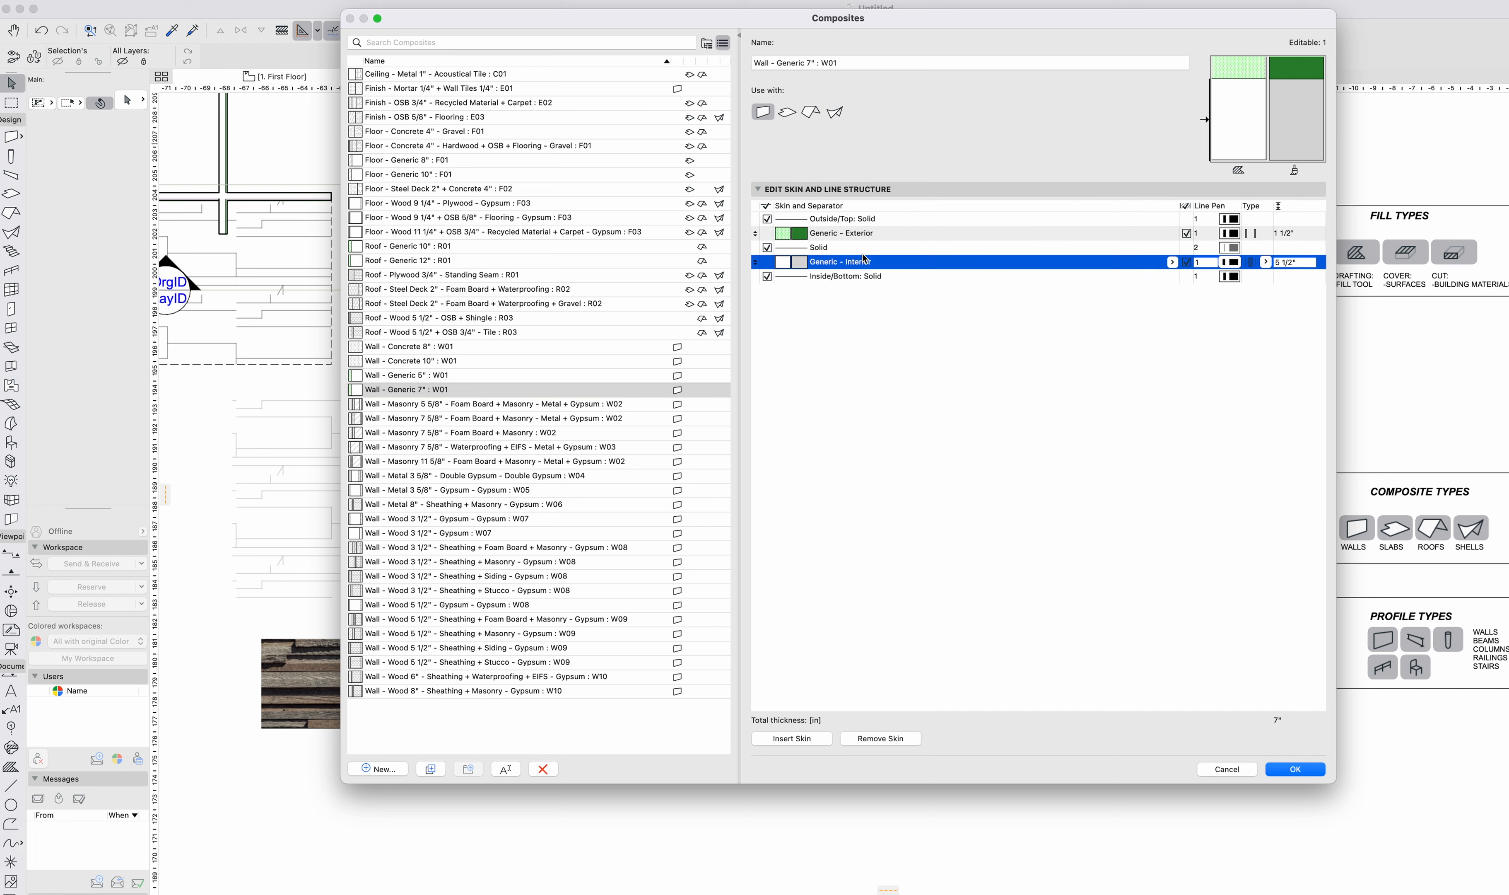
pyautogui.click(796, 739)
pyautogui.click(796, 740)
pyautogui.click(796, 740)
pyautogui.click(796, 740)
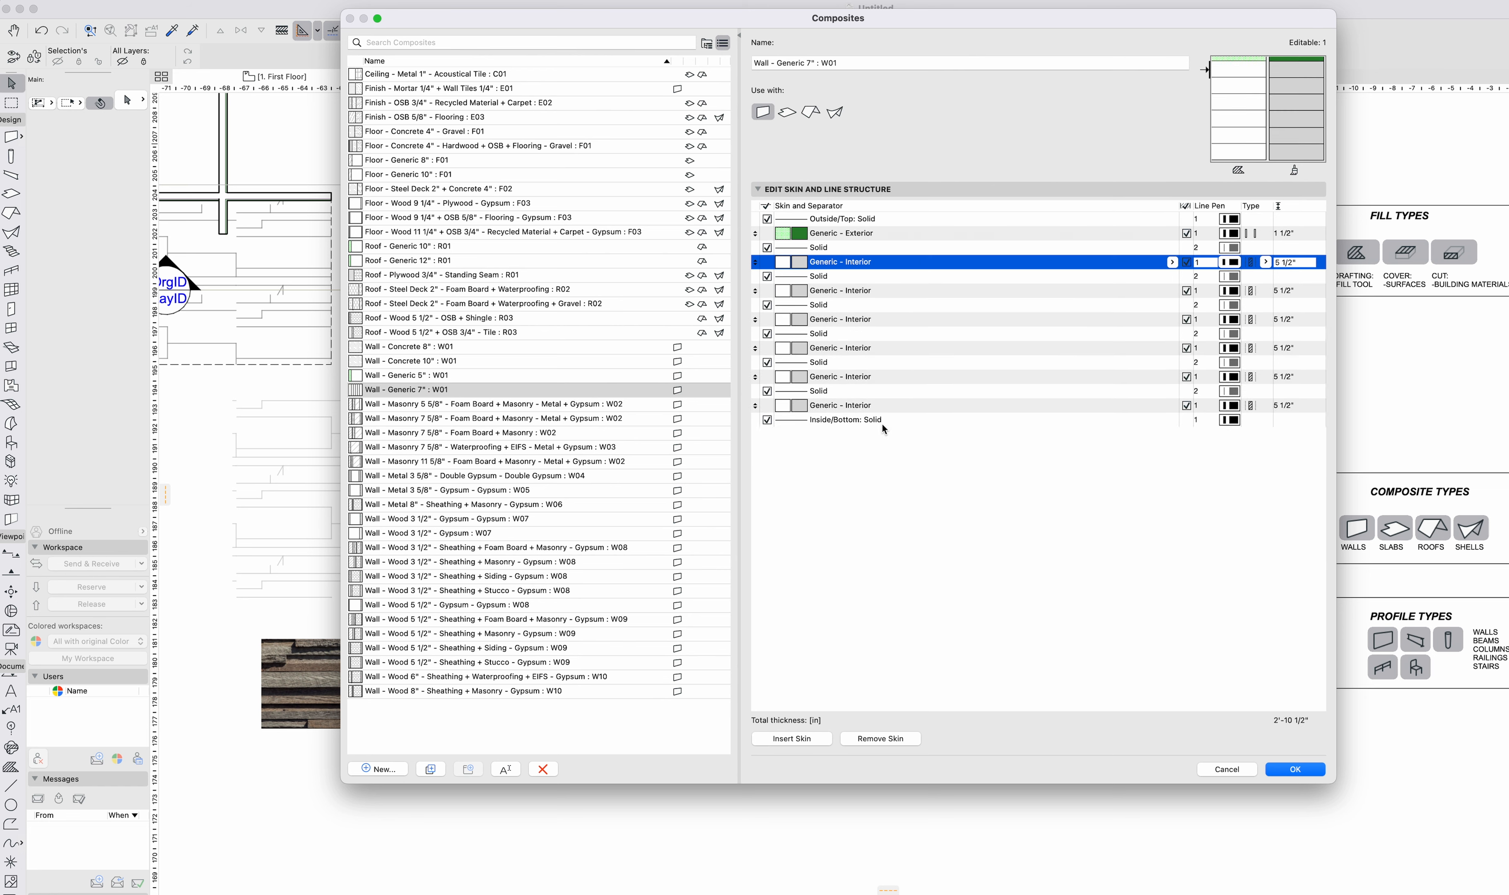
# Set the building material of the composite's third skin to Insulation - Foam Board.
pyautogui.click(866, 299)
pyautogui.click(1172, 291)
pyautogui.write('foam')
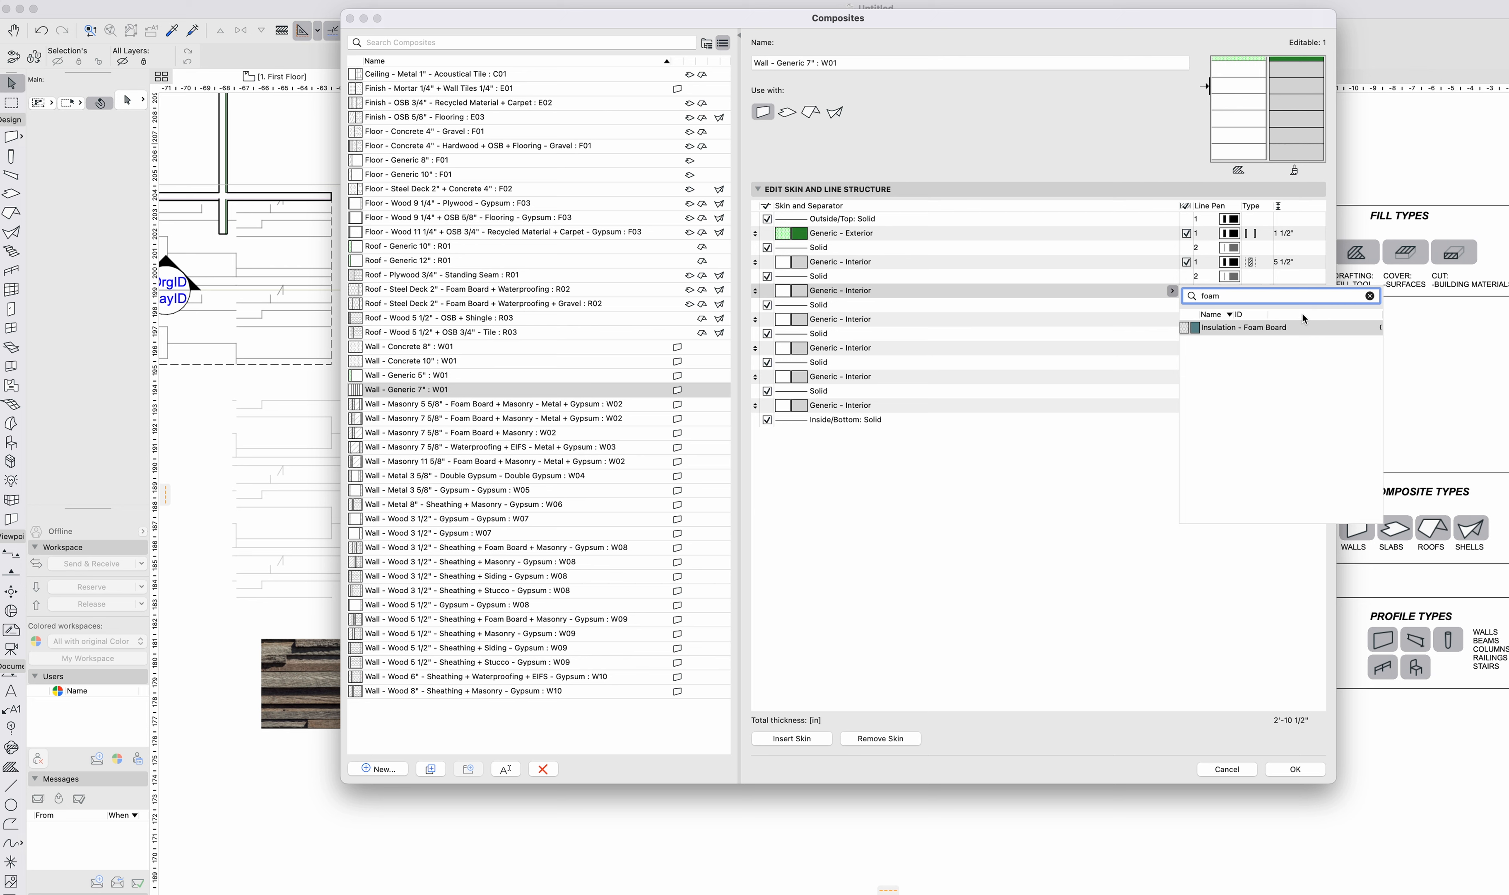
pyautogui.click(1303, 327)
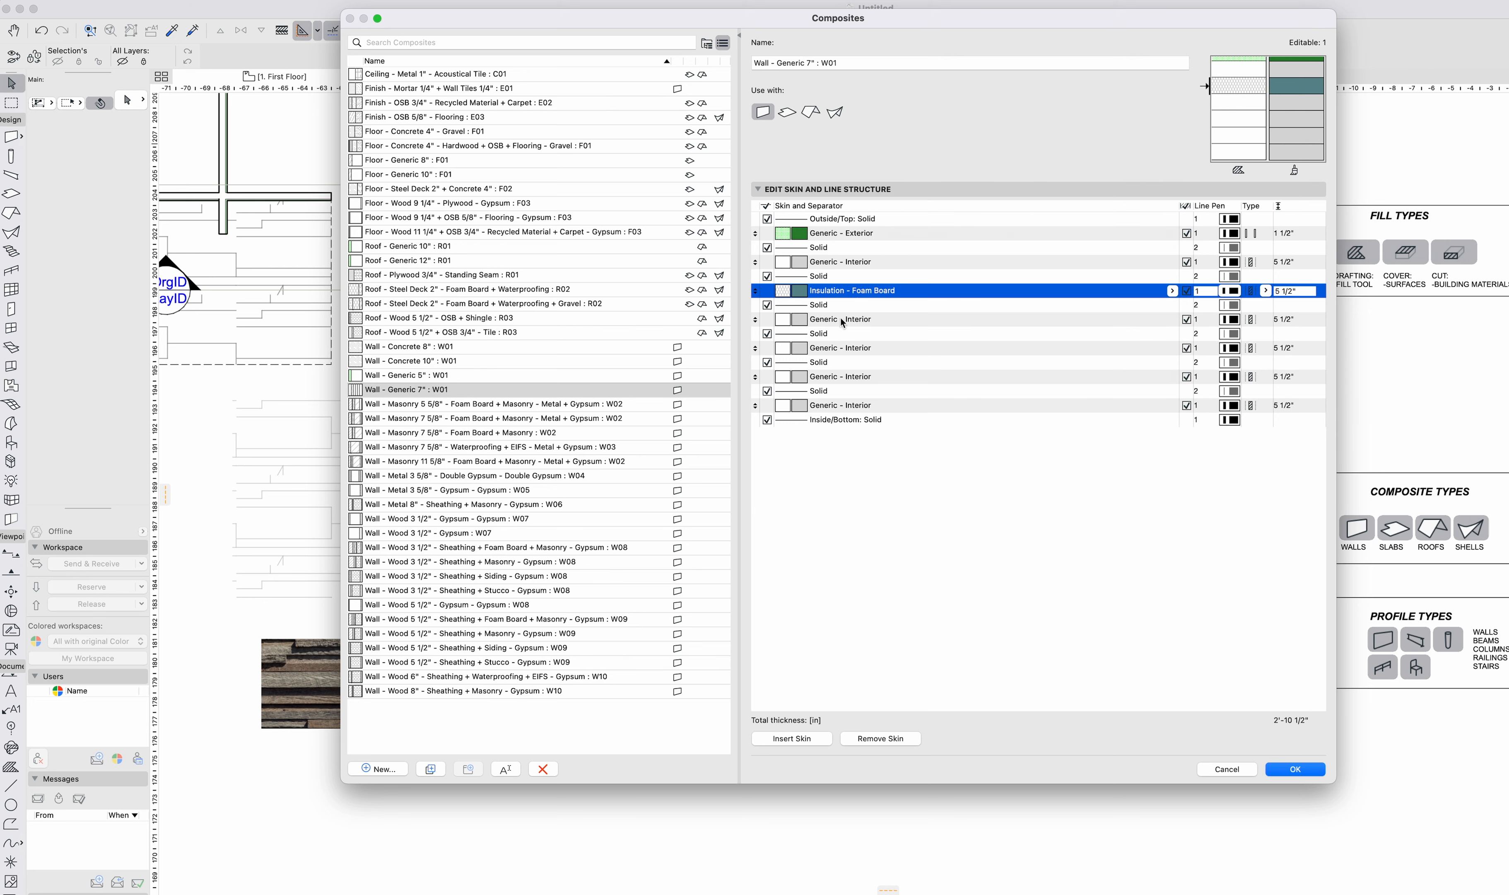
# Set the building material of the fourth skin, just below the foam board, to Concrete - Structural.
pyautogui.click(1175, 321)
pyautogui.click(1171, 319)
pyautogui.write('cpnc')
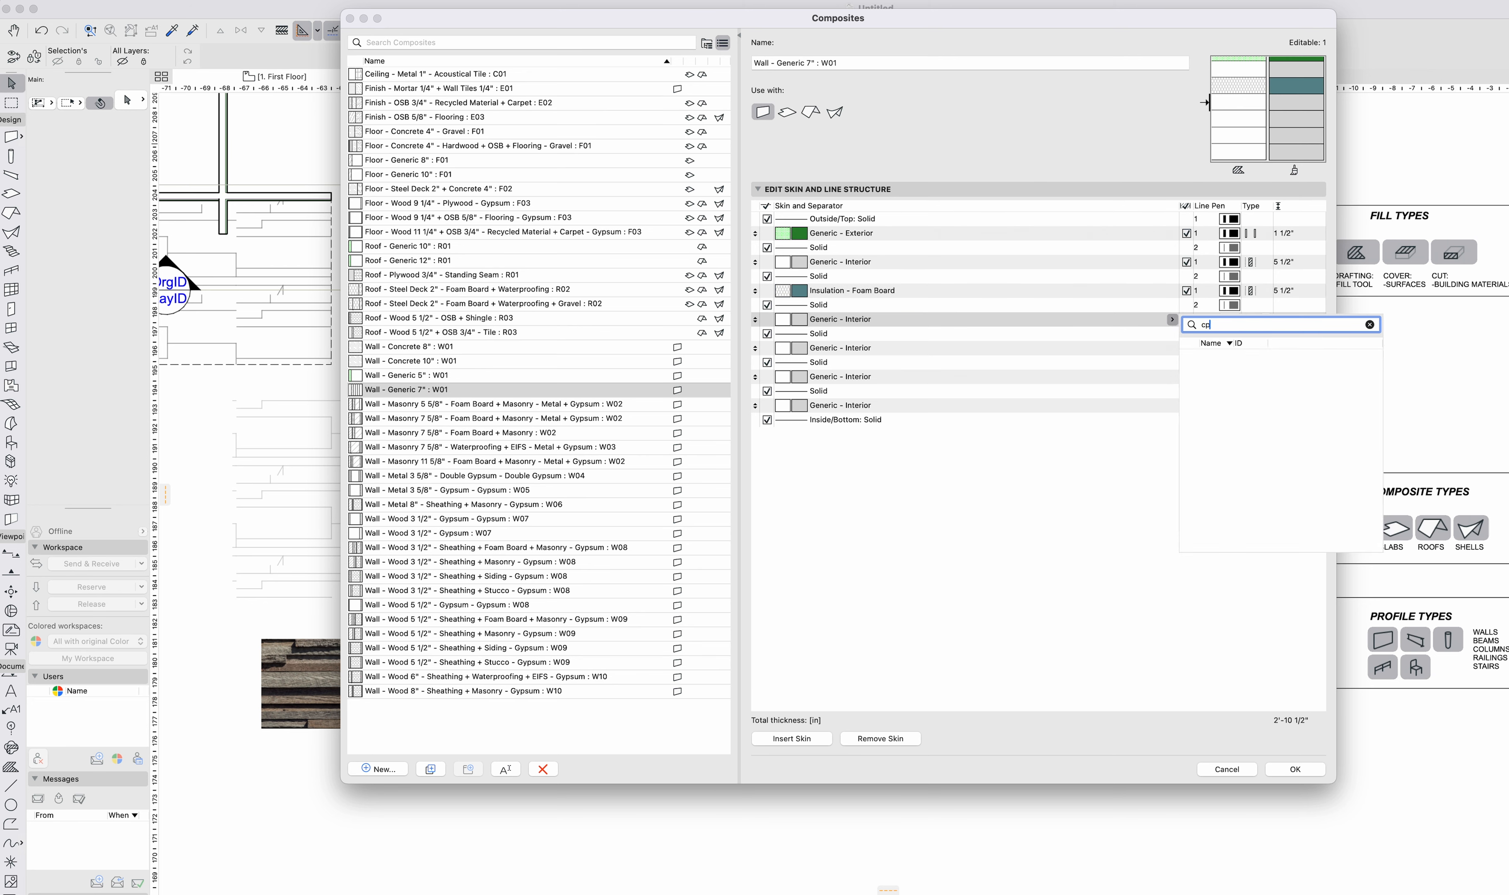
pyautogui.press('BackSpace')
pyautogui.write('onc')
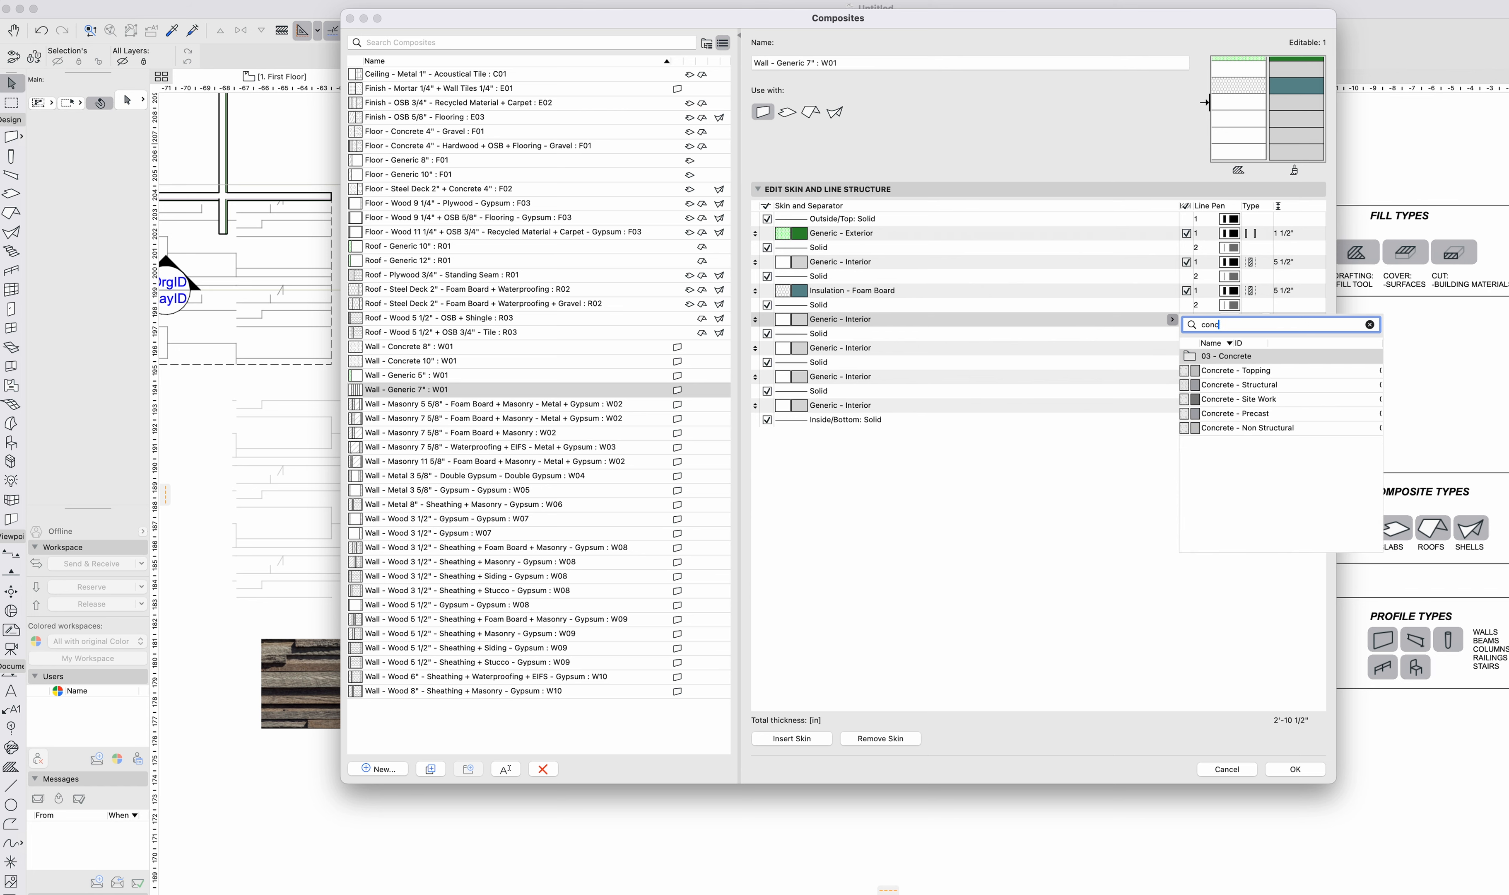
pyautogui.click(1237, 384)
# Assign the building material Air Space to the fifth skin and Concrete - Structural to the sixth skin.
pyautogui.click(904, 351)
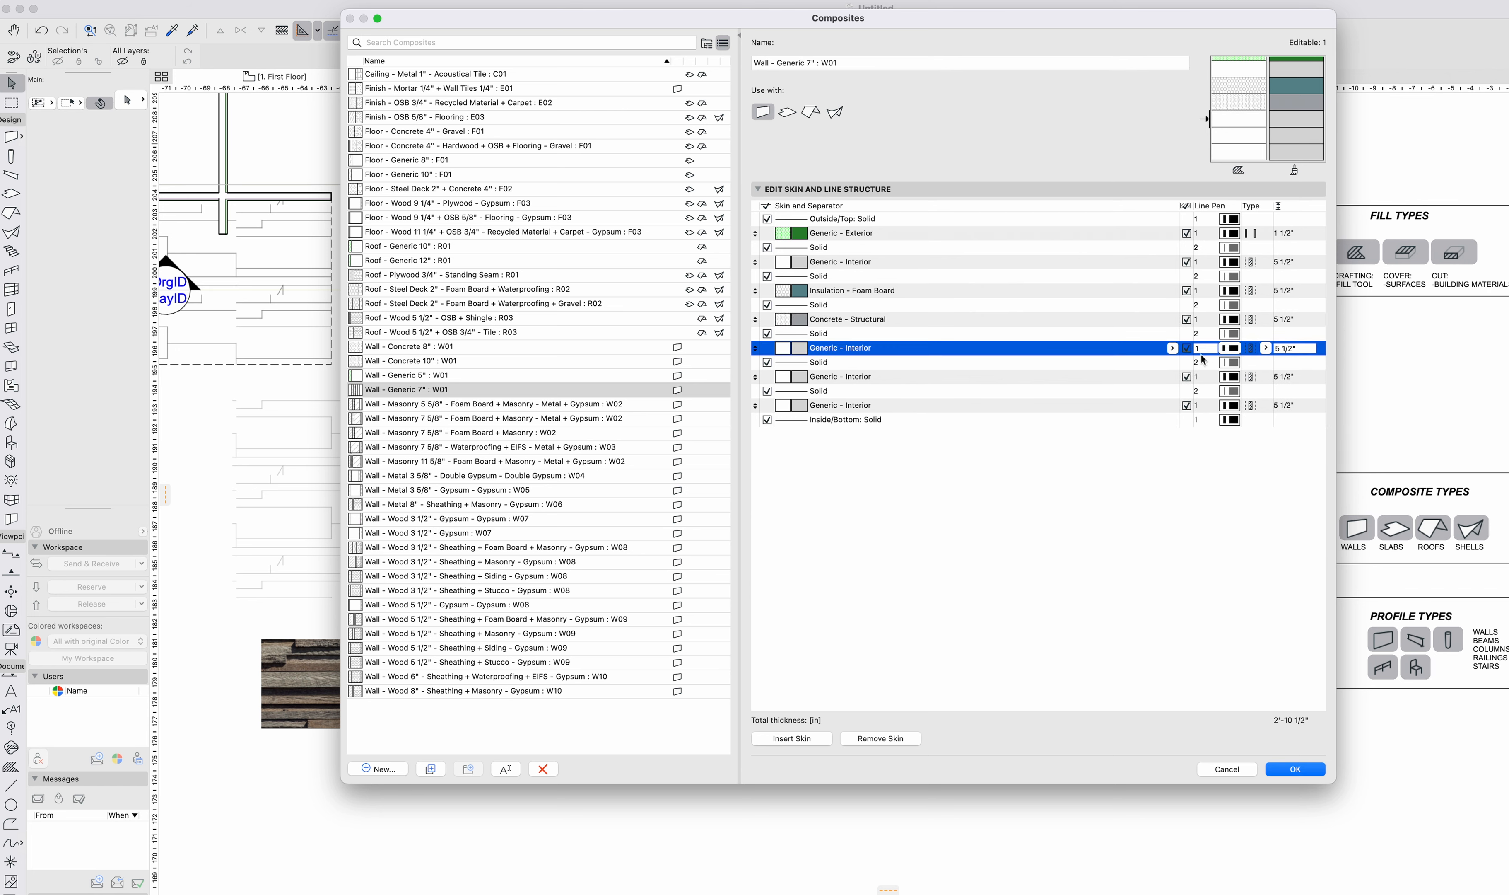
pyautogui.click(1171, 348)
pyautogui.write('air')
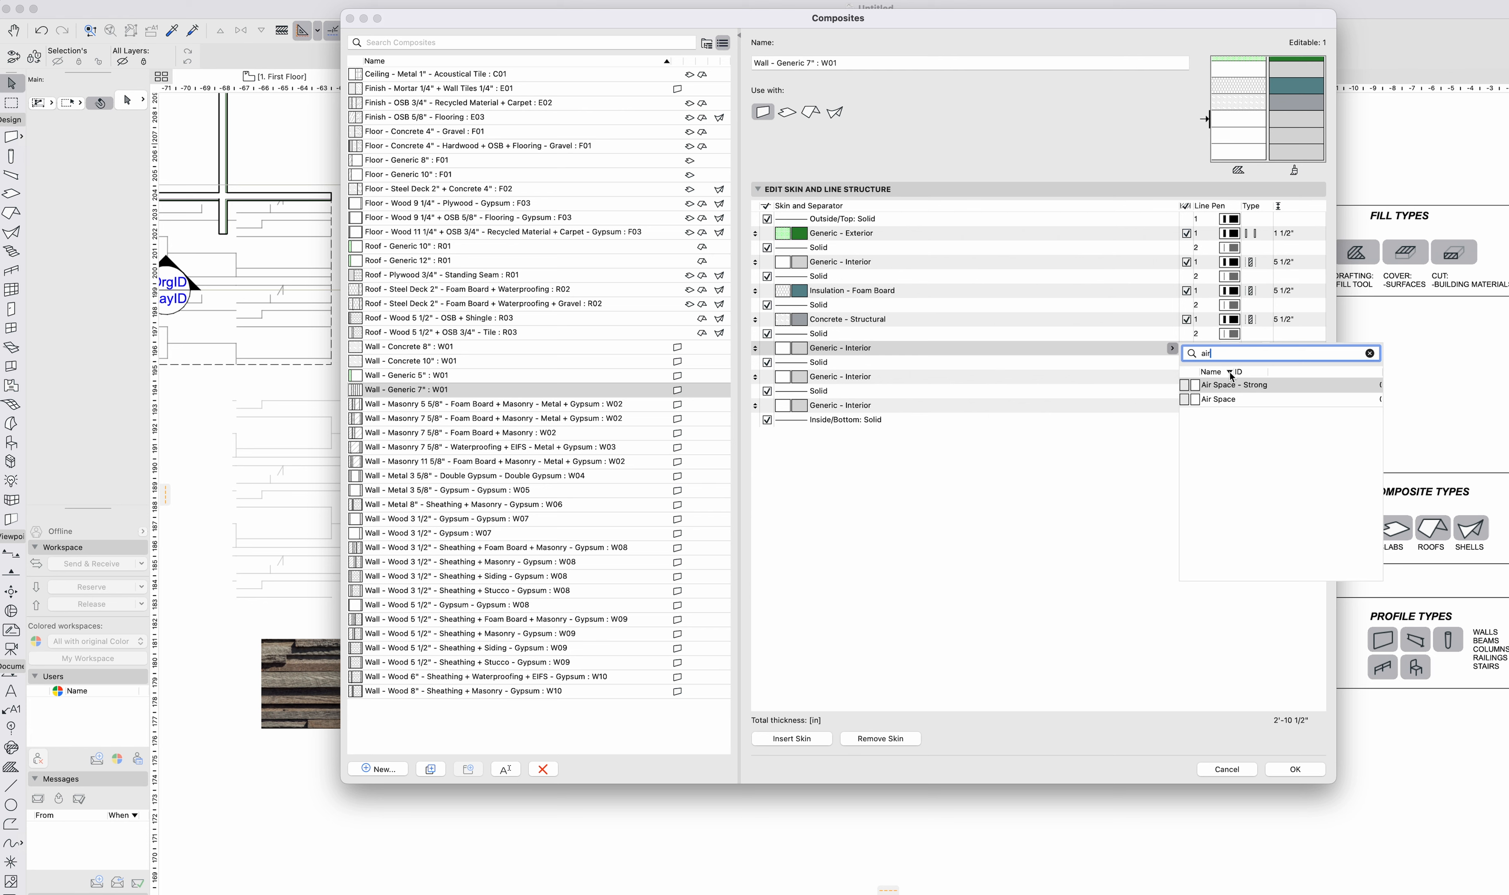
pyautogui.click(1219, 399)
pyautogui.click(894, 378)
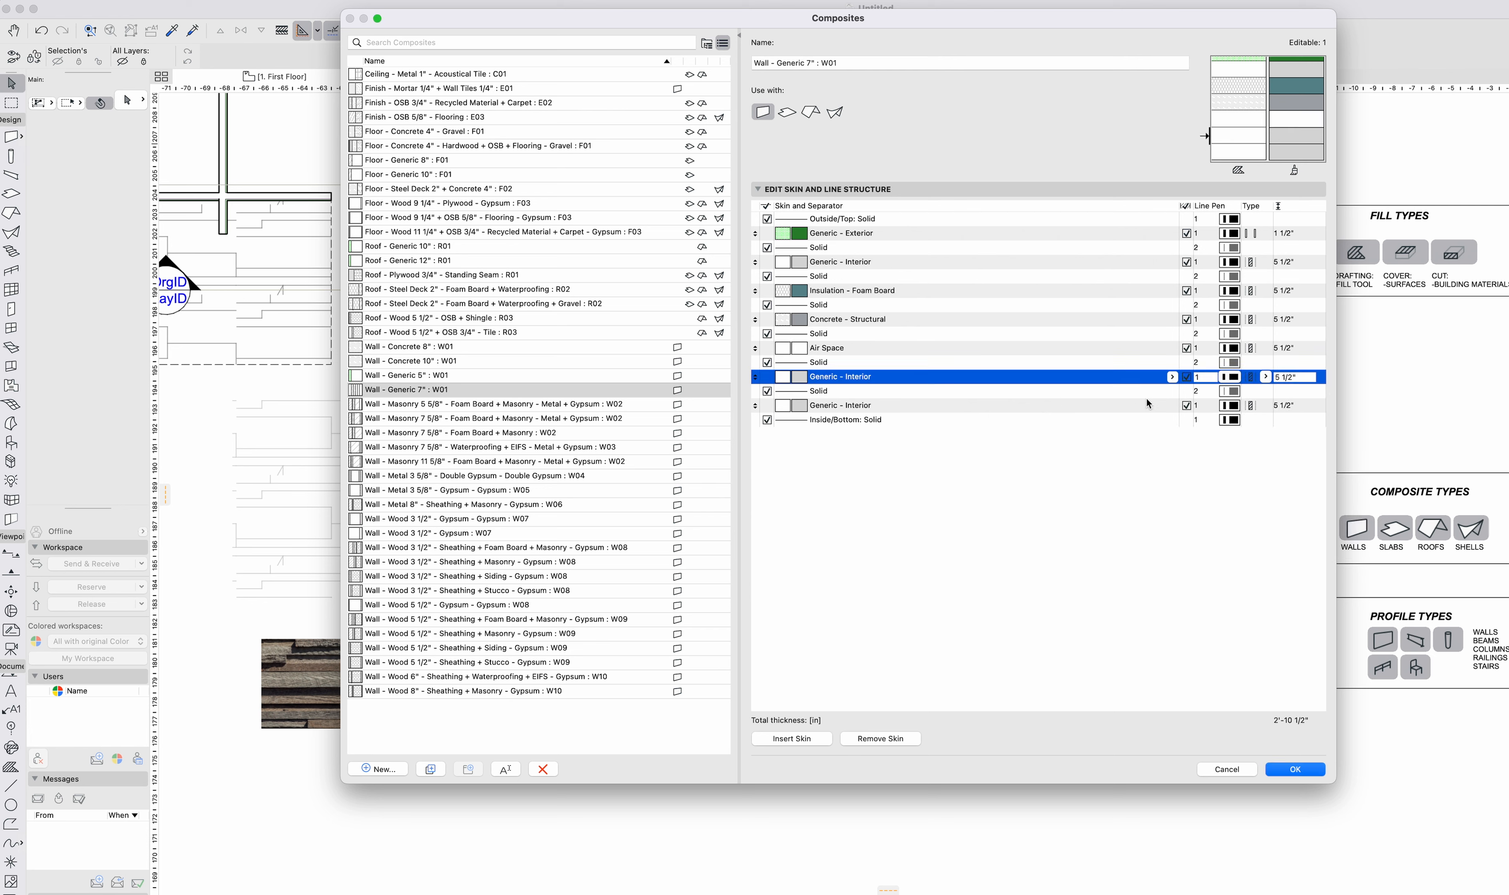
pyautogui.click(1172, 377)
pyautogui.write('concr')
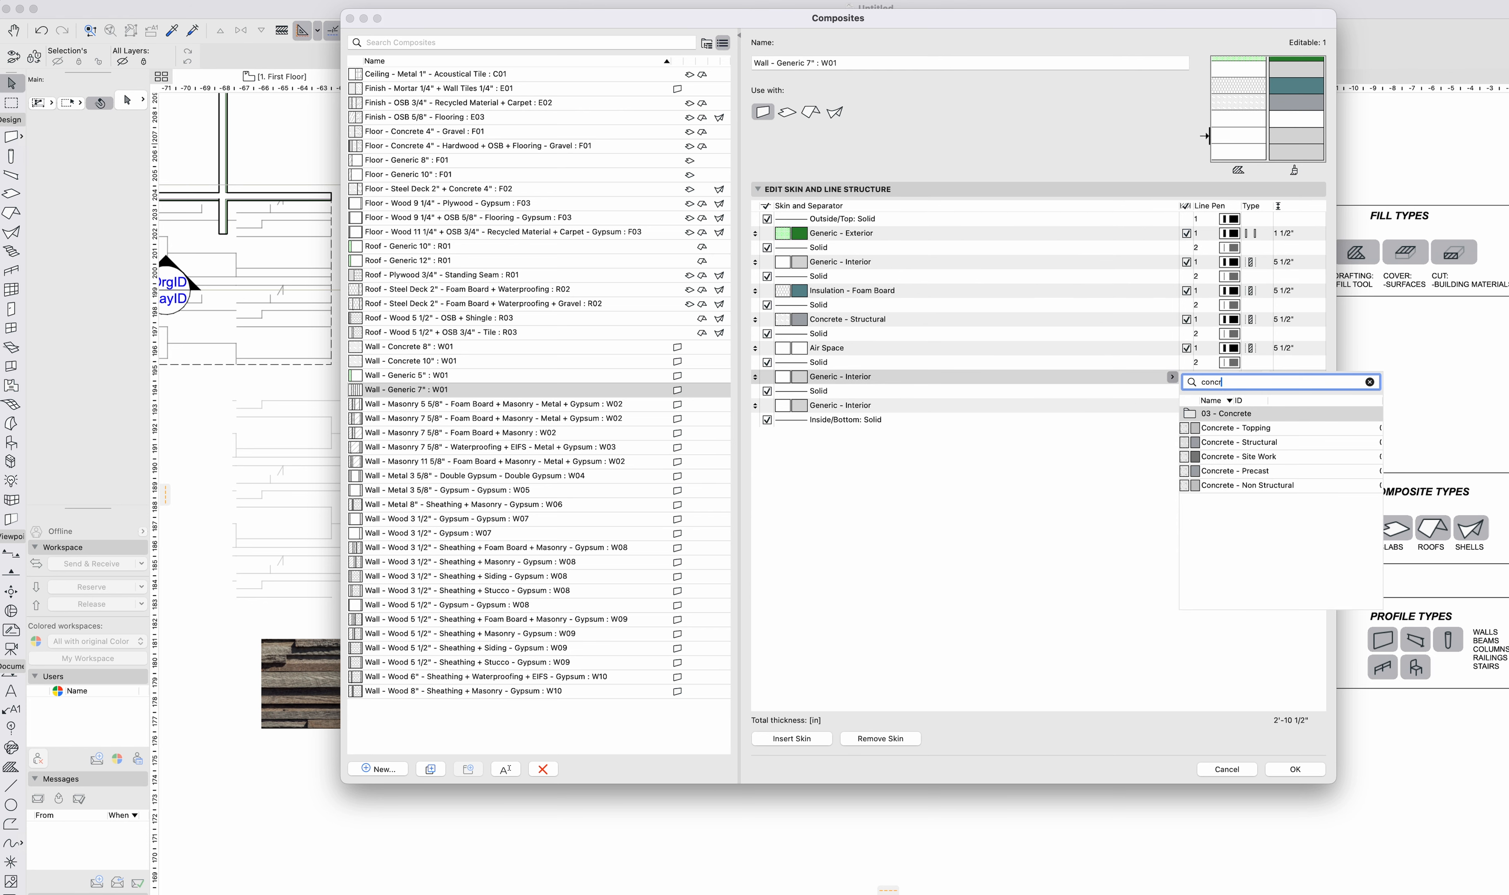
pyautogui.click(1269, 443)
# Set the building material of the innermost skin to Metal - Framing - Insulation.
pyautogui.click(883, 409)
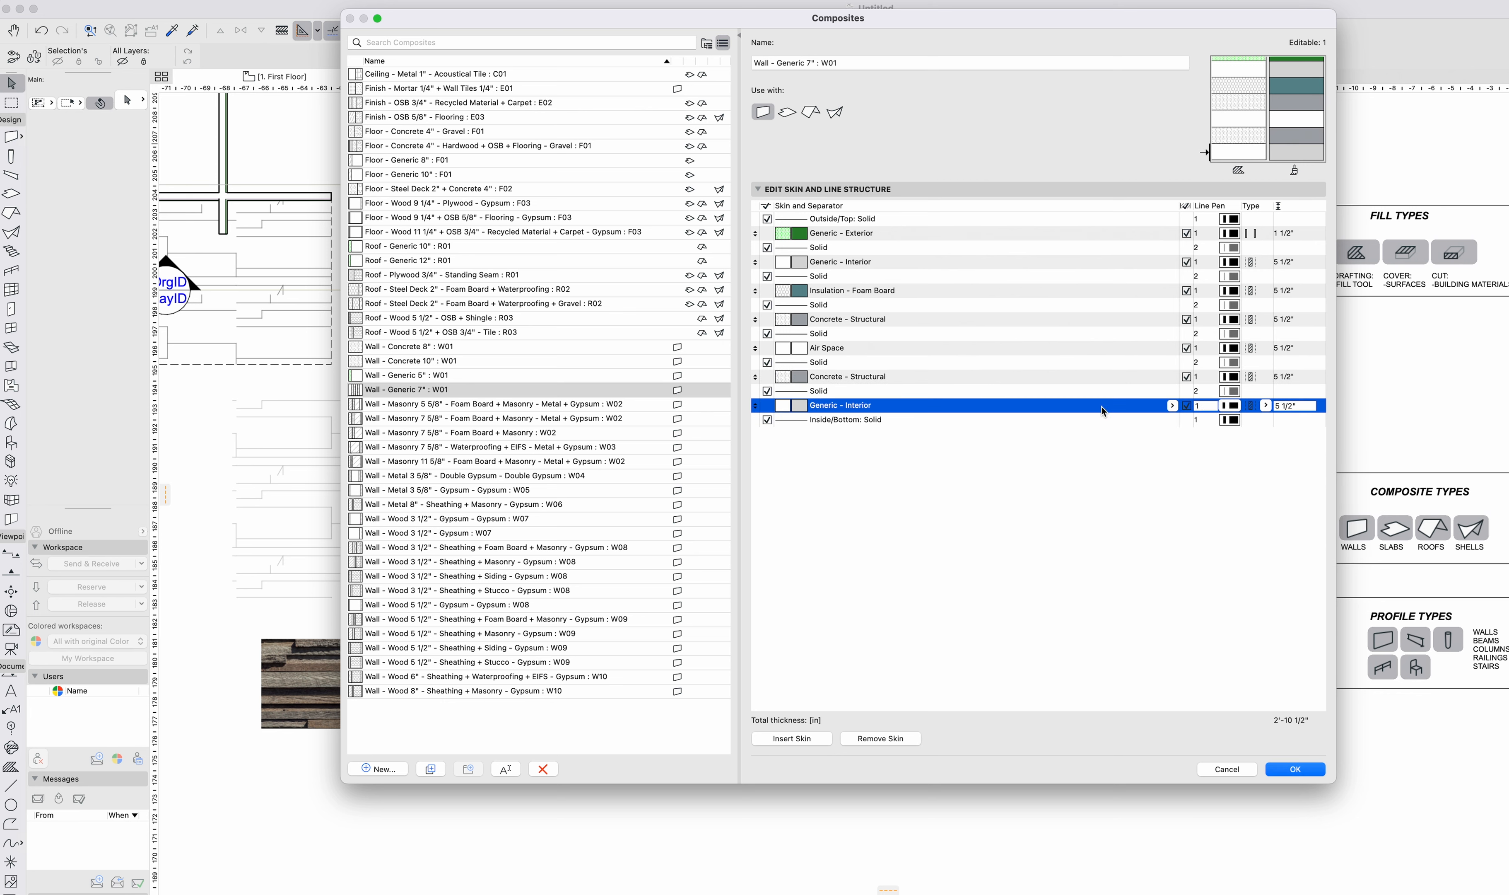
pyautogui.click(1172, 406)
pyautogui.write('fram')
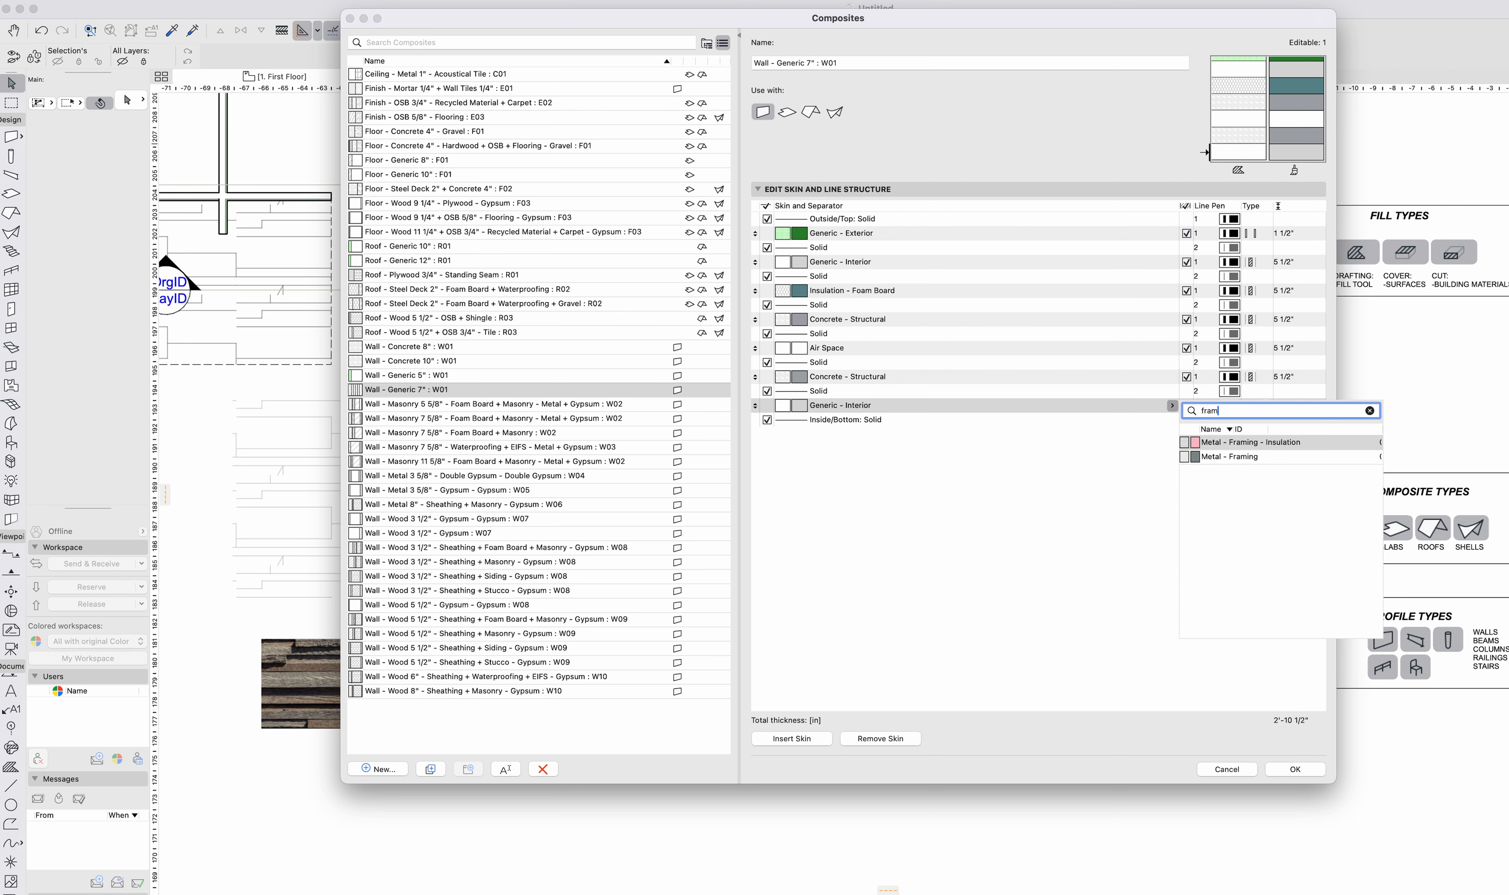
pyautogui.click(1249, 442)
# Insert another skin on the inner side of the metal framing and set its building material to Gypsum Board.
pyautogui.click(813, 739)
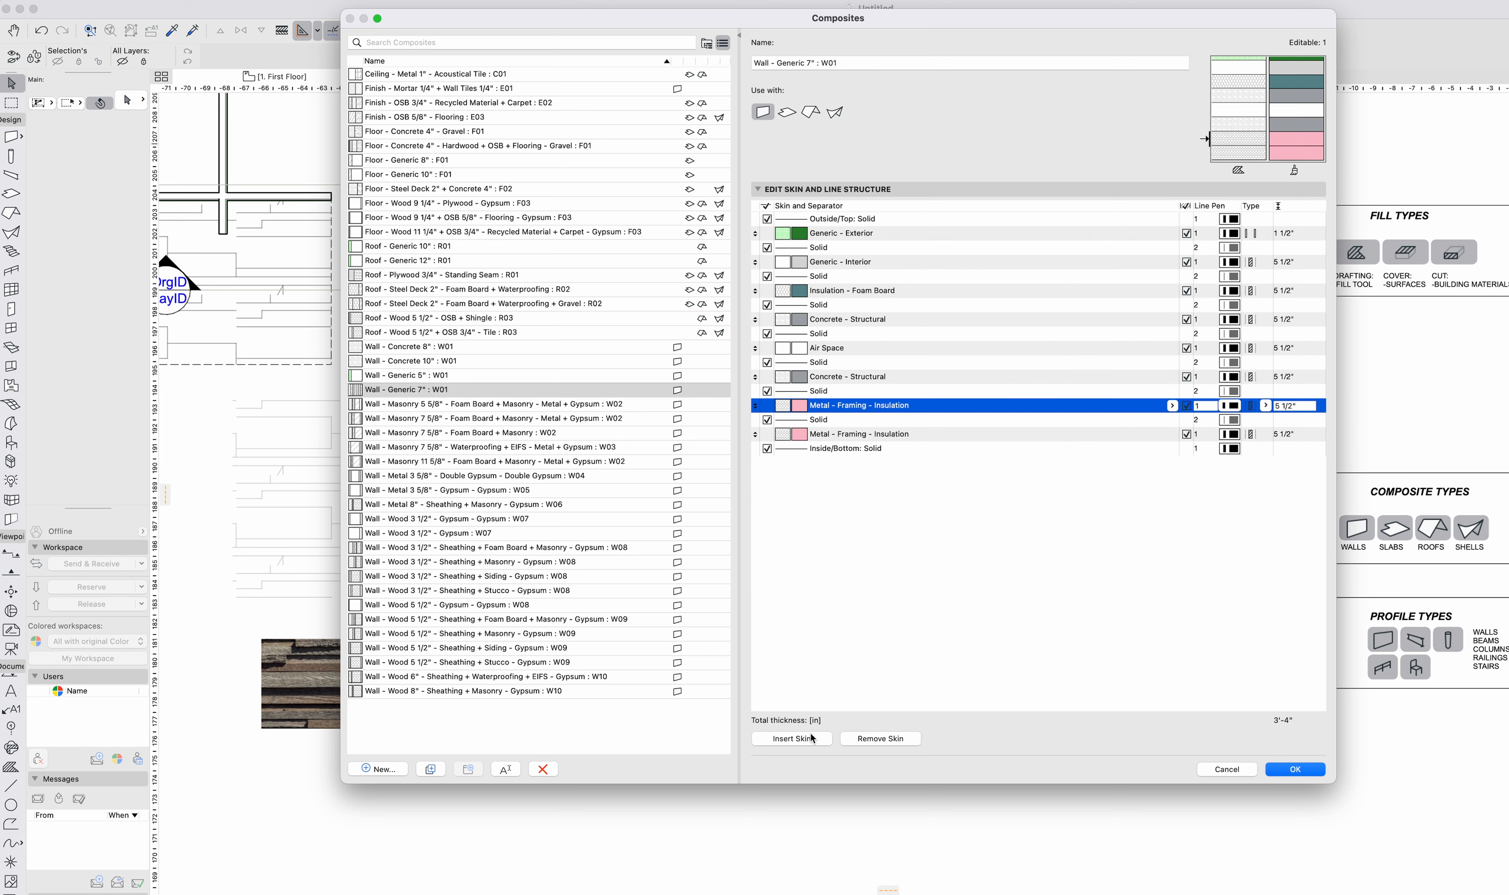
pyautogui.click(884, 433)
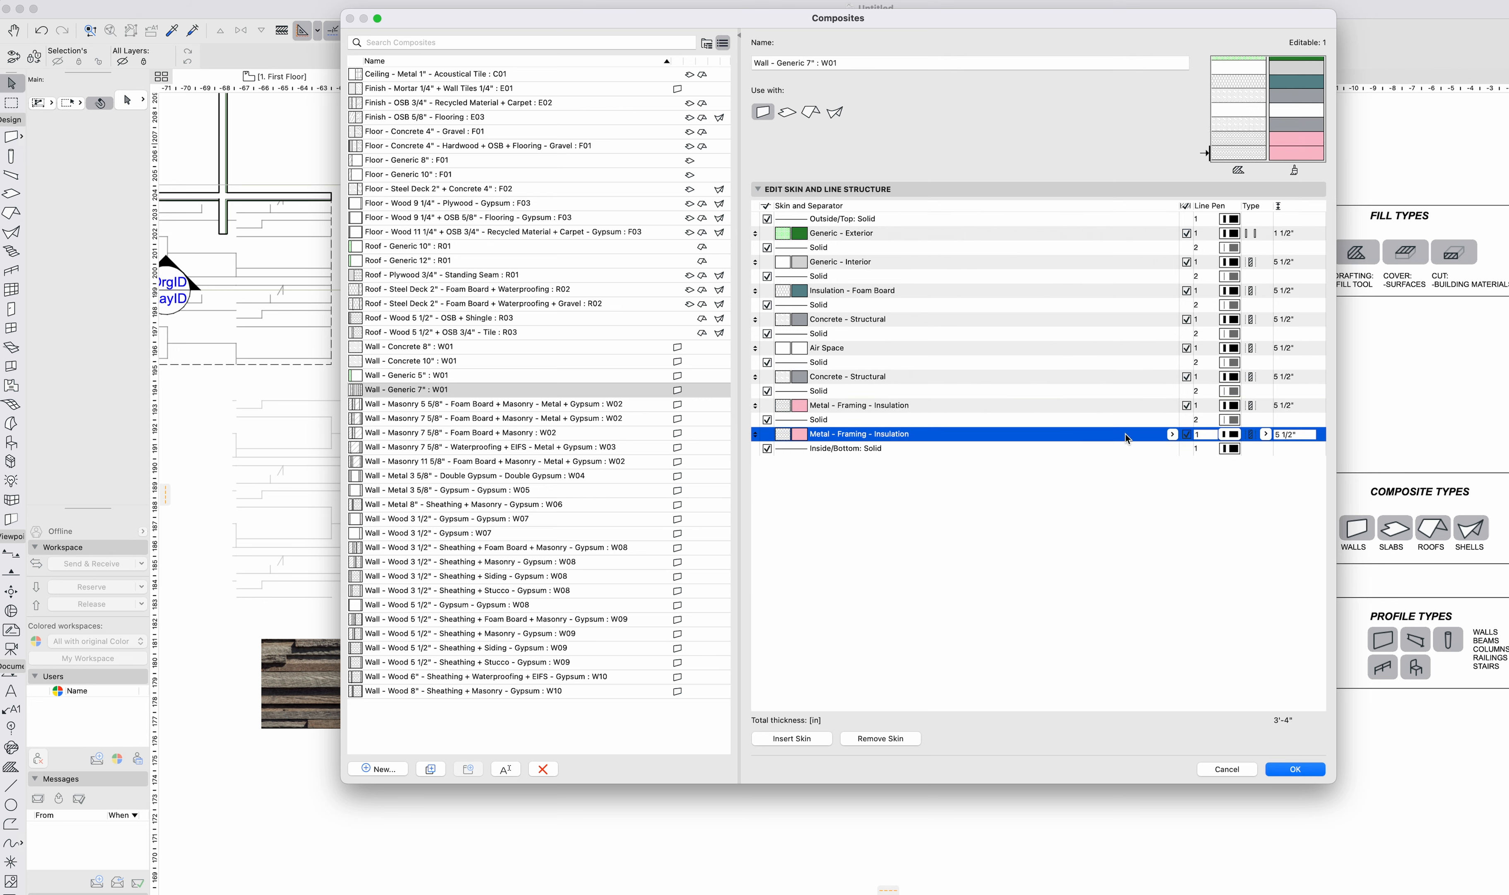
pyautogui.click(1172, 434)
pyautogui.write('ryp')
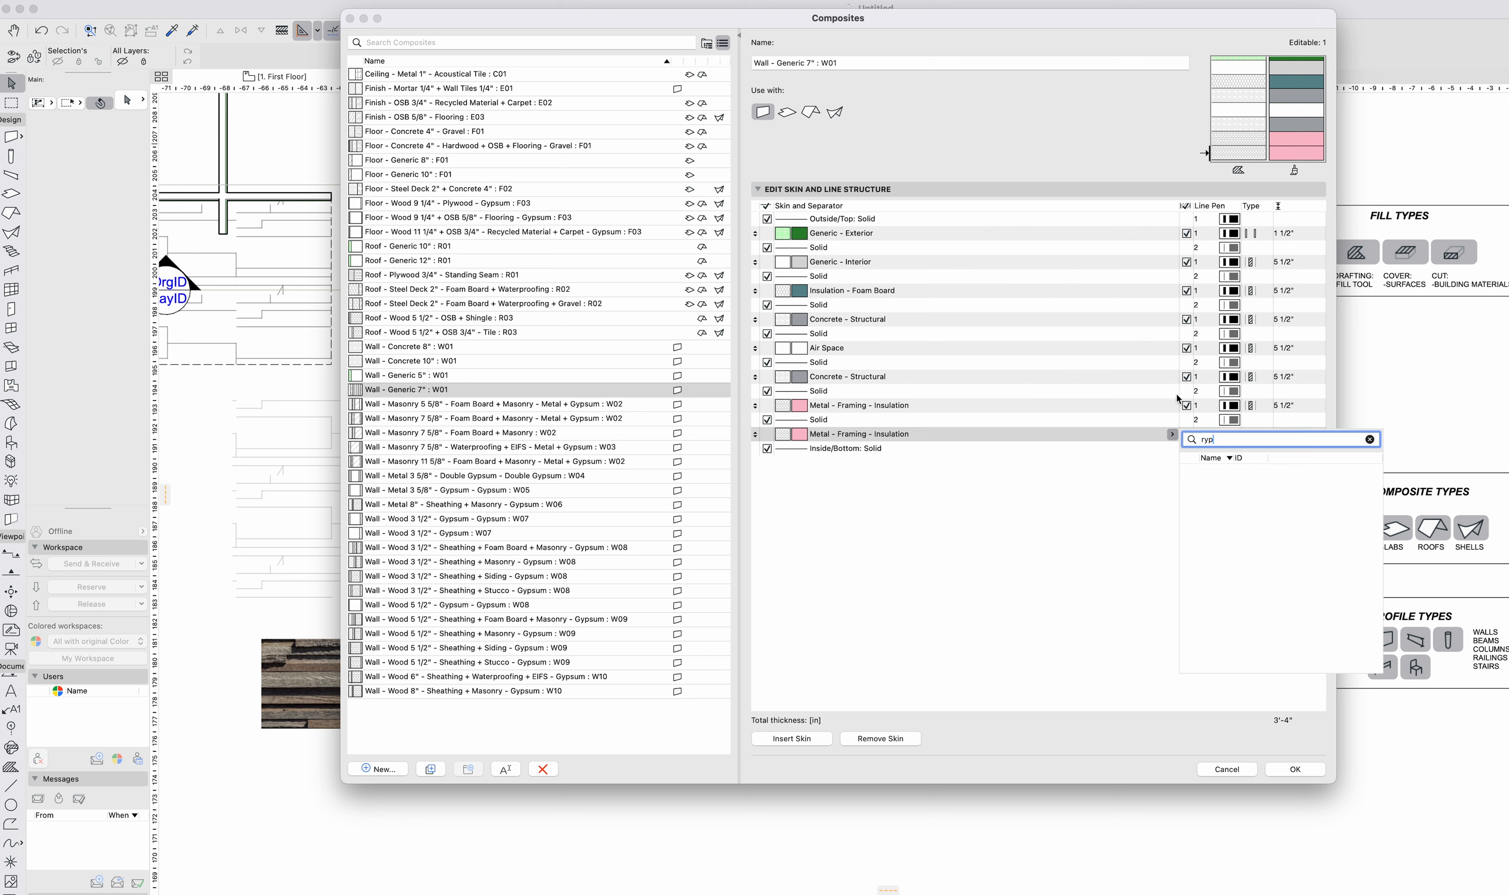
pyautogui.press('BackSpace')
pyautogui.press('BackSpace')
pyautogui.press('BackSpace')
pyautogui.write('gyp')
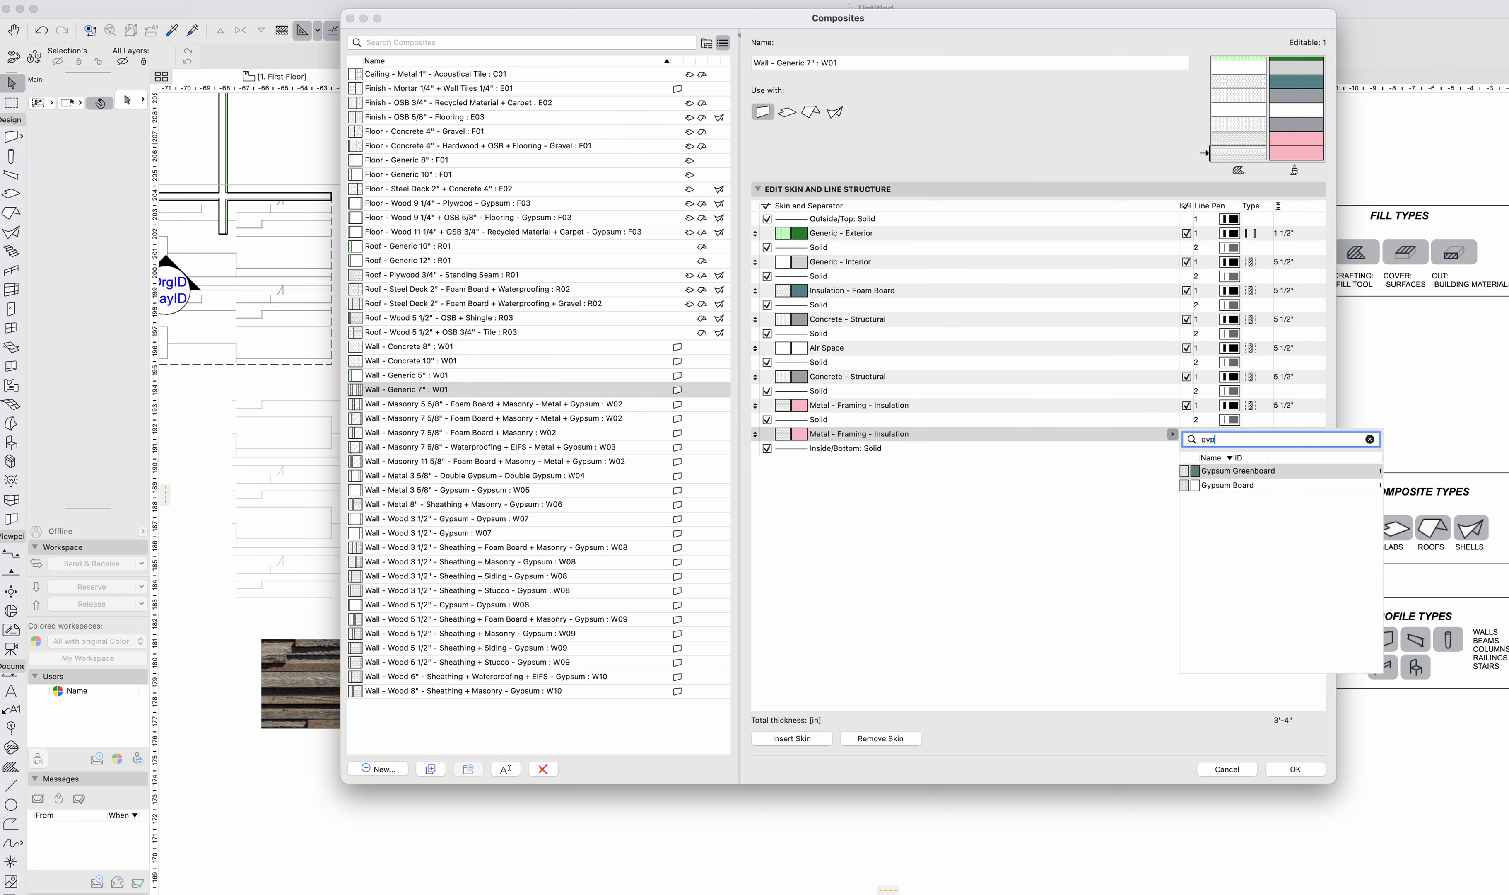
pyautogui.click(1250, 485)
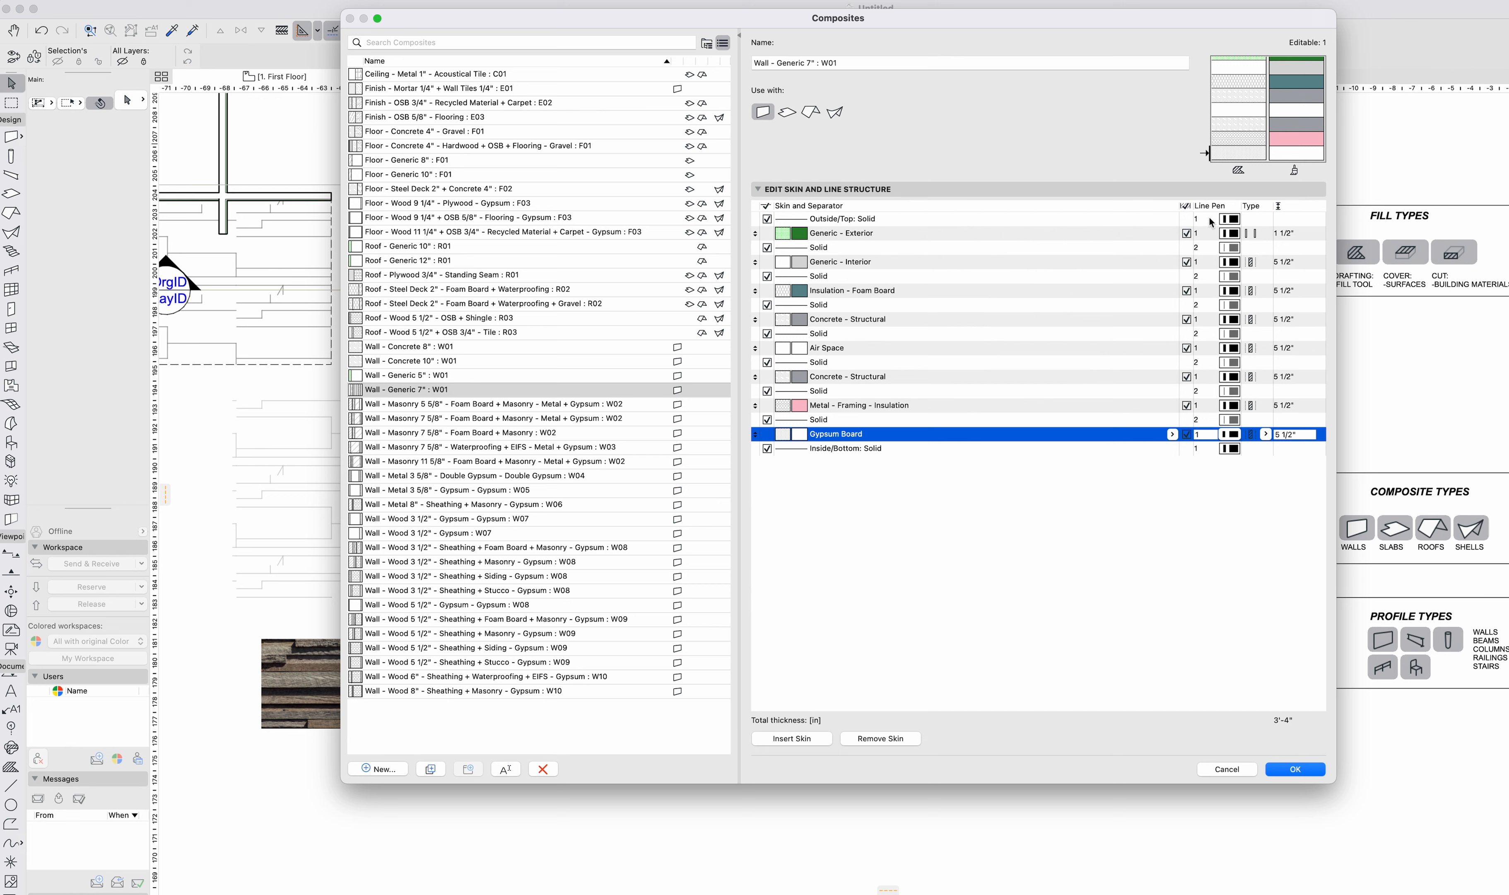
# Turn off the line display of the Generic - Exterior and Generic - Interior skins and turn both back on.
pyautogui.click(896, 222)
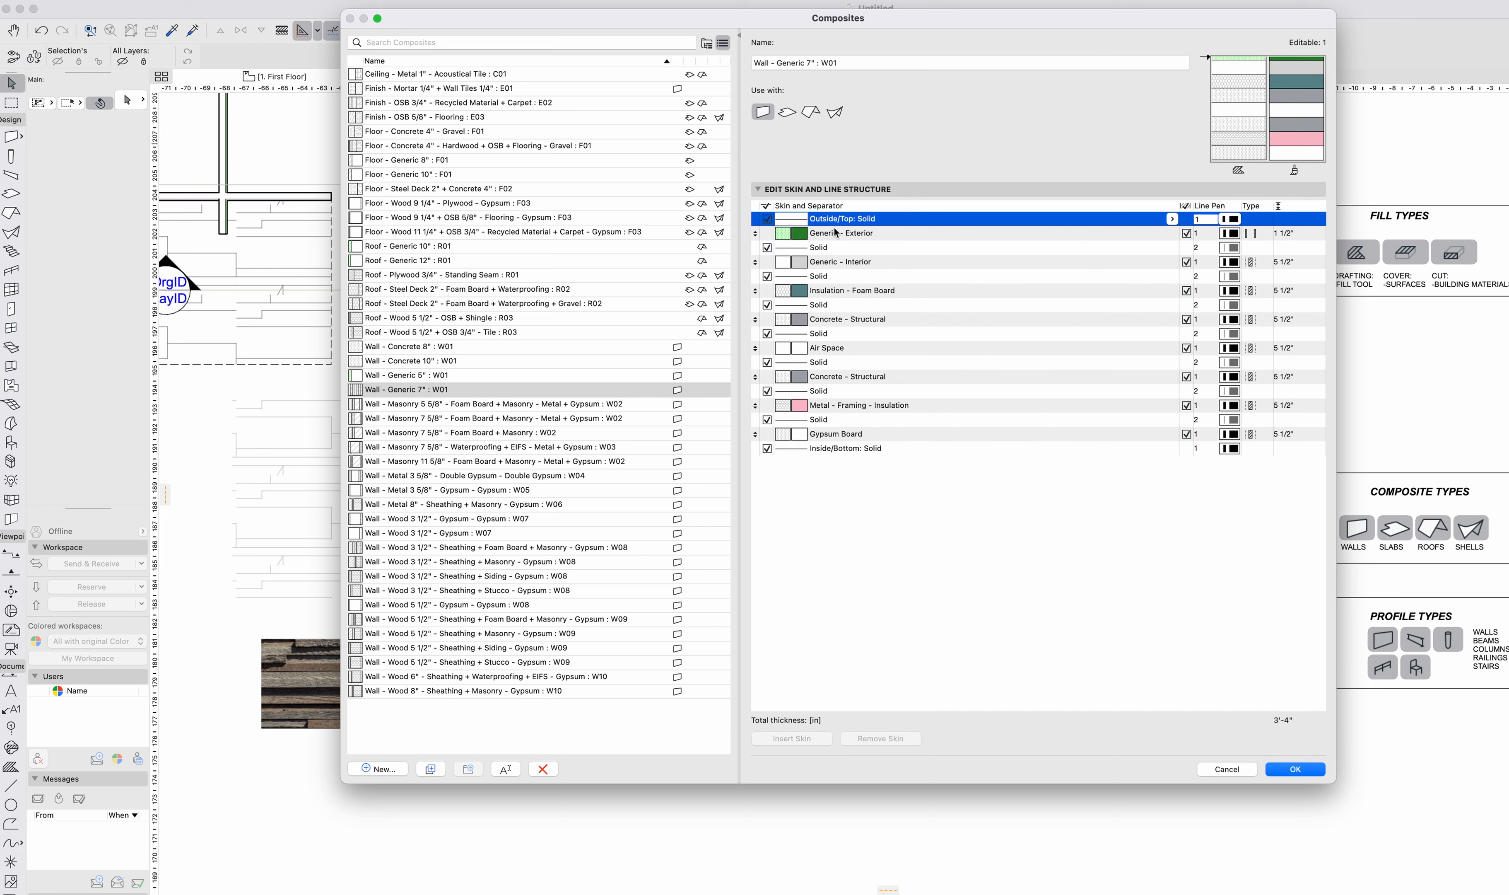
pyautogui.click(855, 235)
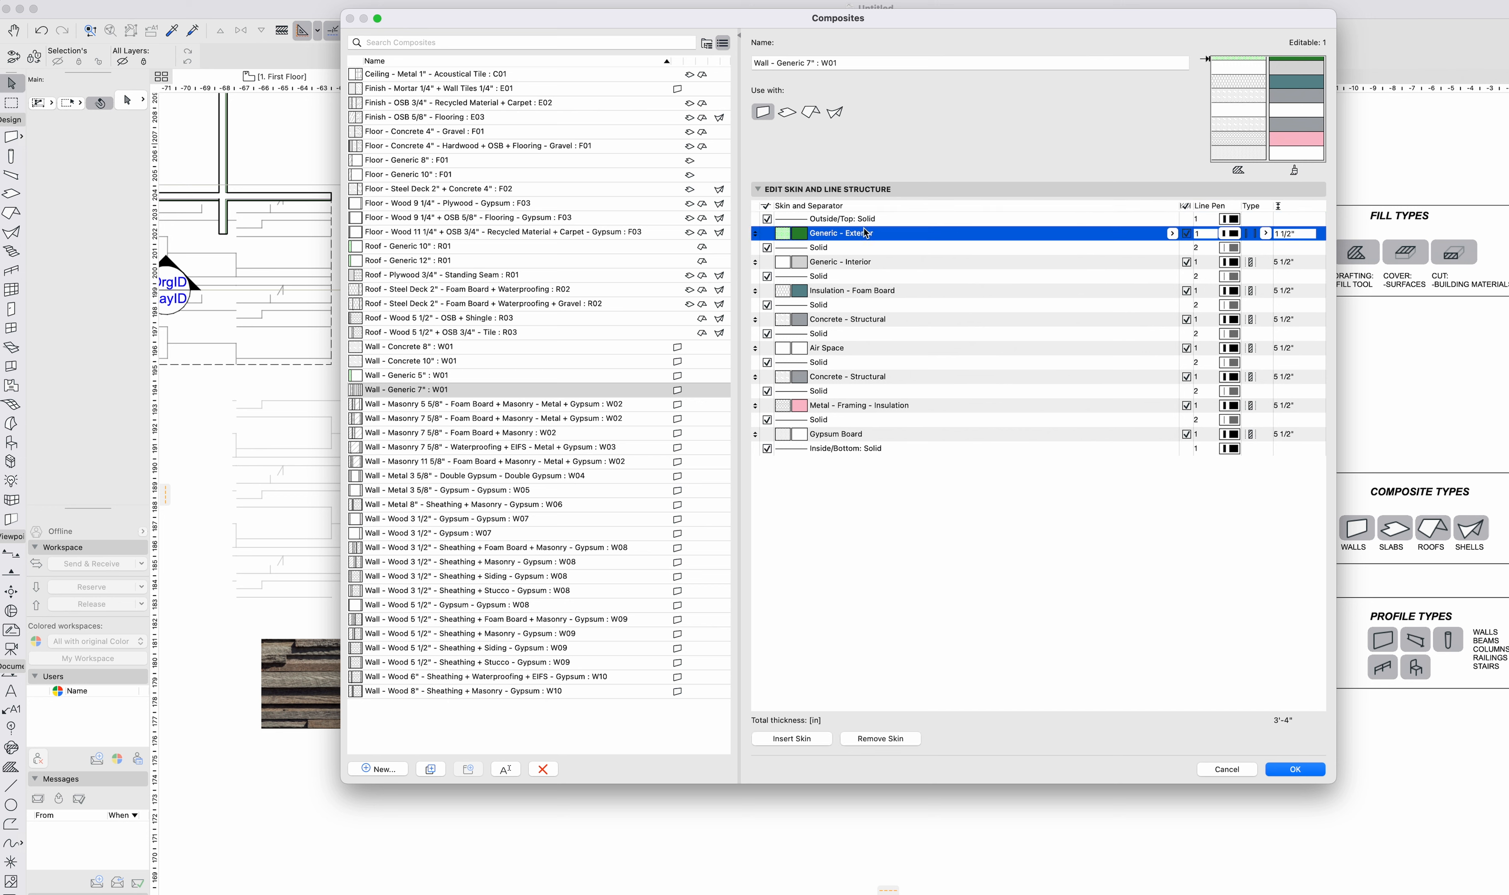
pyautogui.click(770, 222)
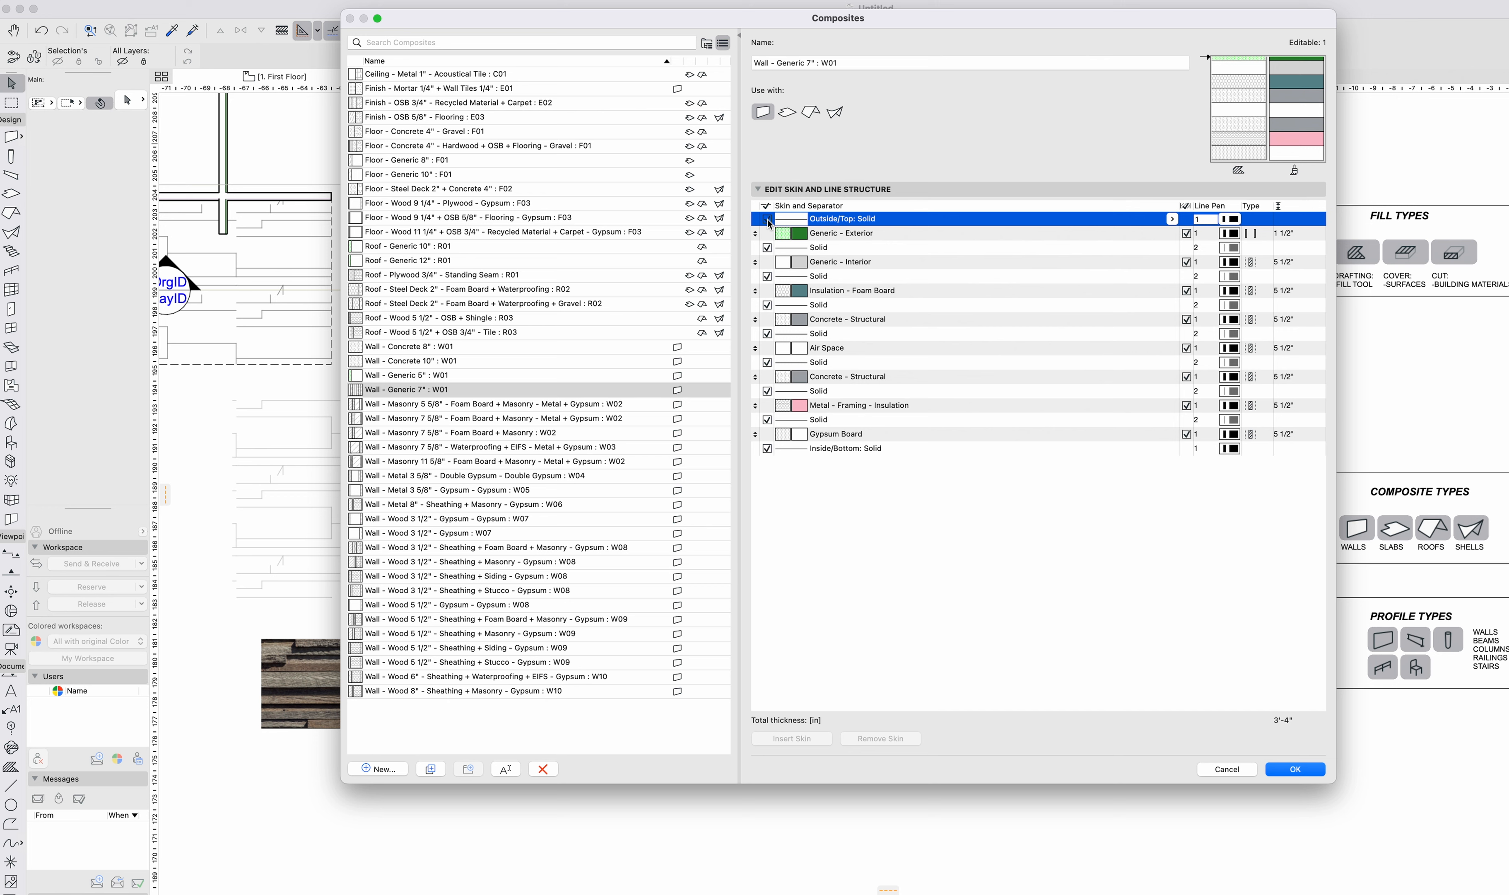
pyautogui.click(1189, 237)
pyautogui.click(1187, 262)
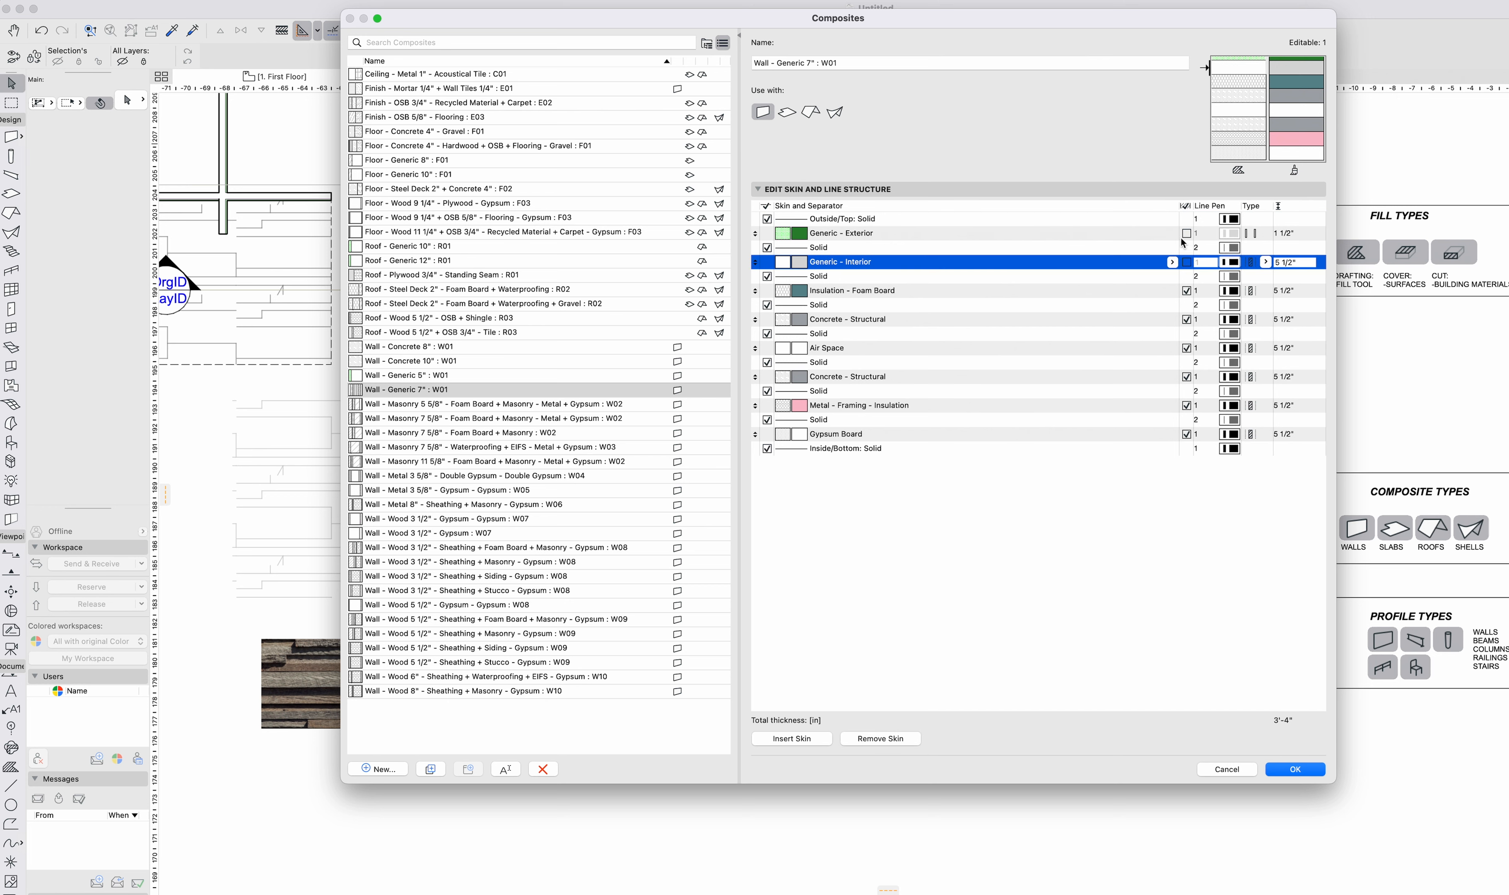
pyautogui.click(1187, 234)
pyautogui.click(1187, 263)
# Turn off the line display of the Air Space skin and set its thickness to 5".
pyautogui.click(1172, 347)
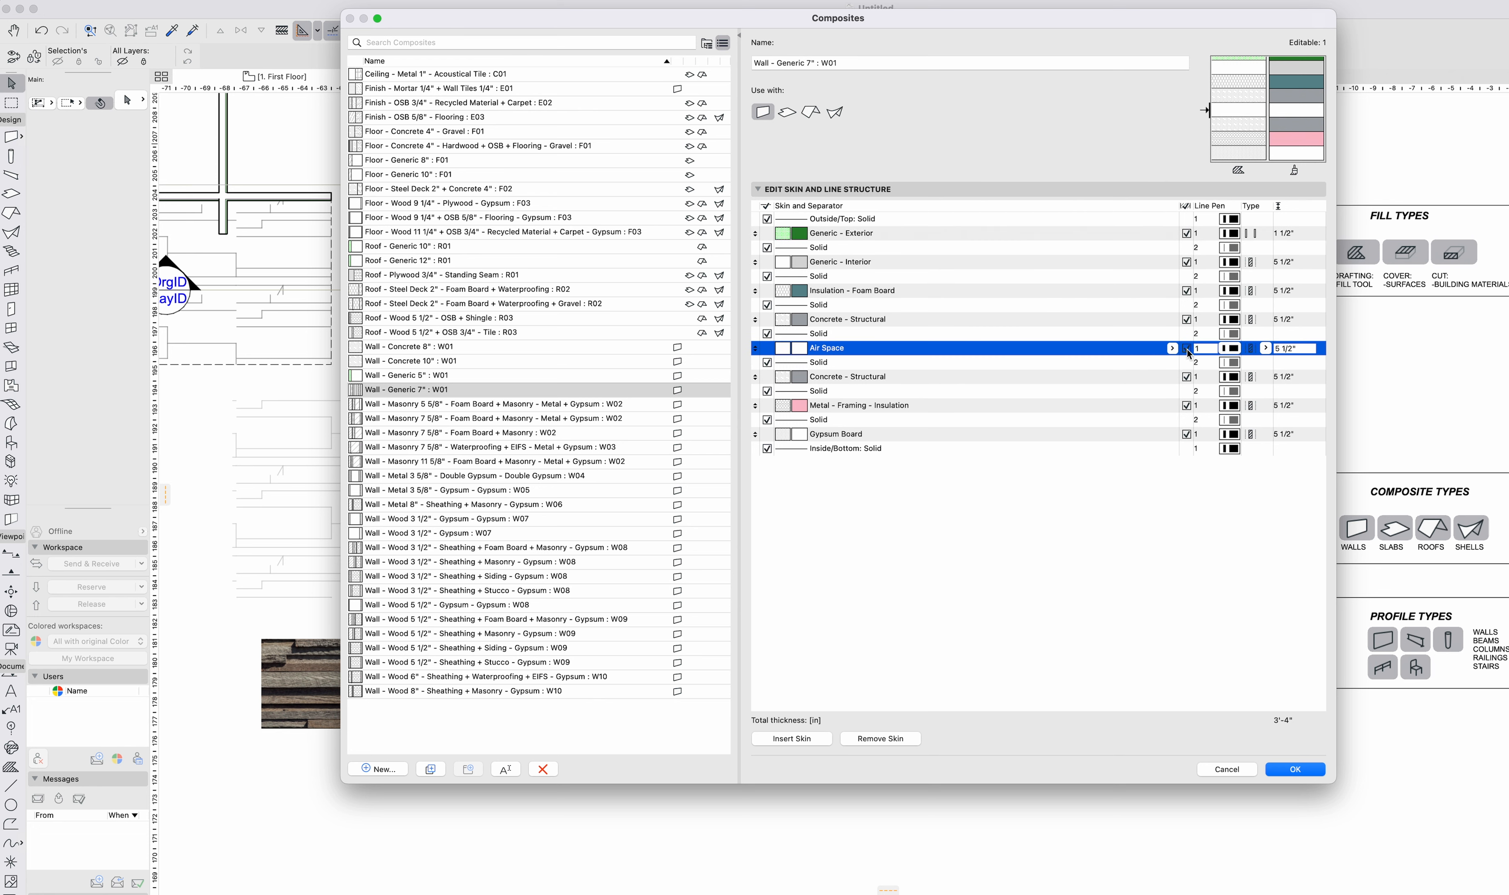
pyautogui.click(1188, 349)
pyautogui.write('5')
pyautogui.press('Return')
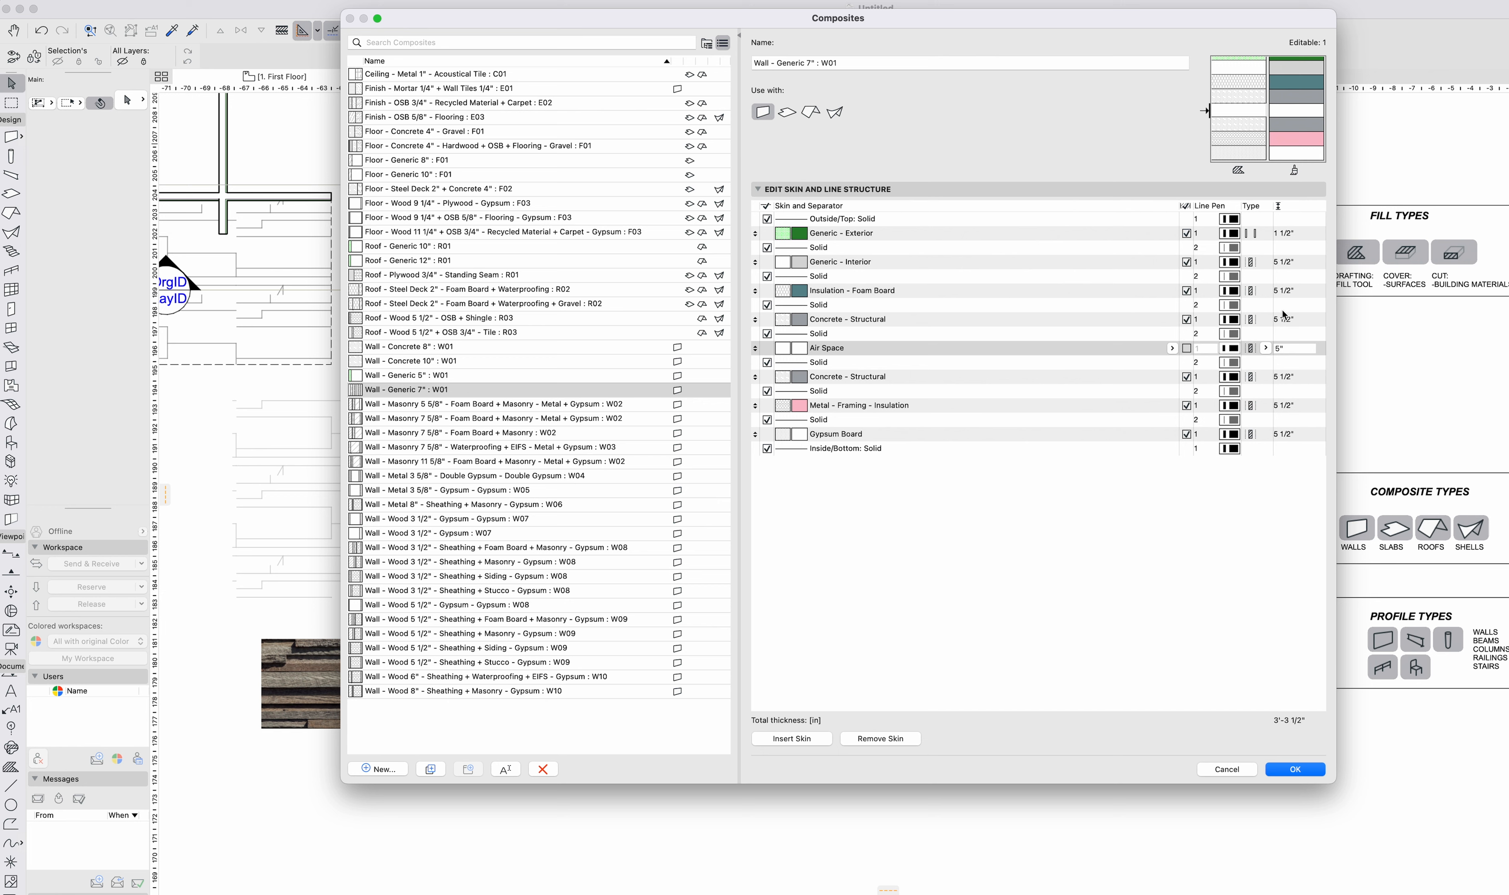
# Set the thickness of both Concrete - Structural skins, on either side of the air space, to 8".
pyautogui.click(1284, 316)
pyautogui.write('8')
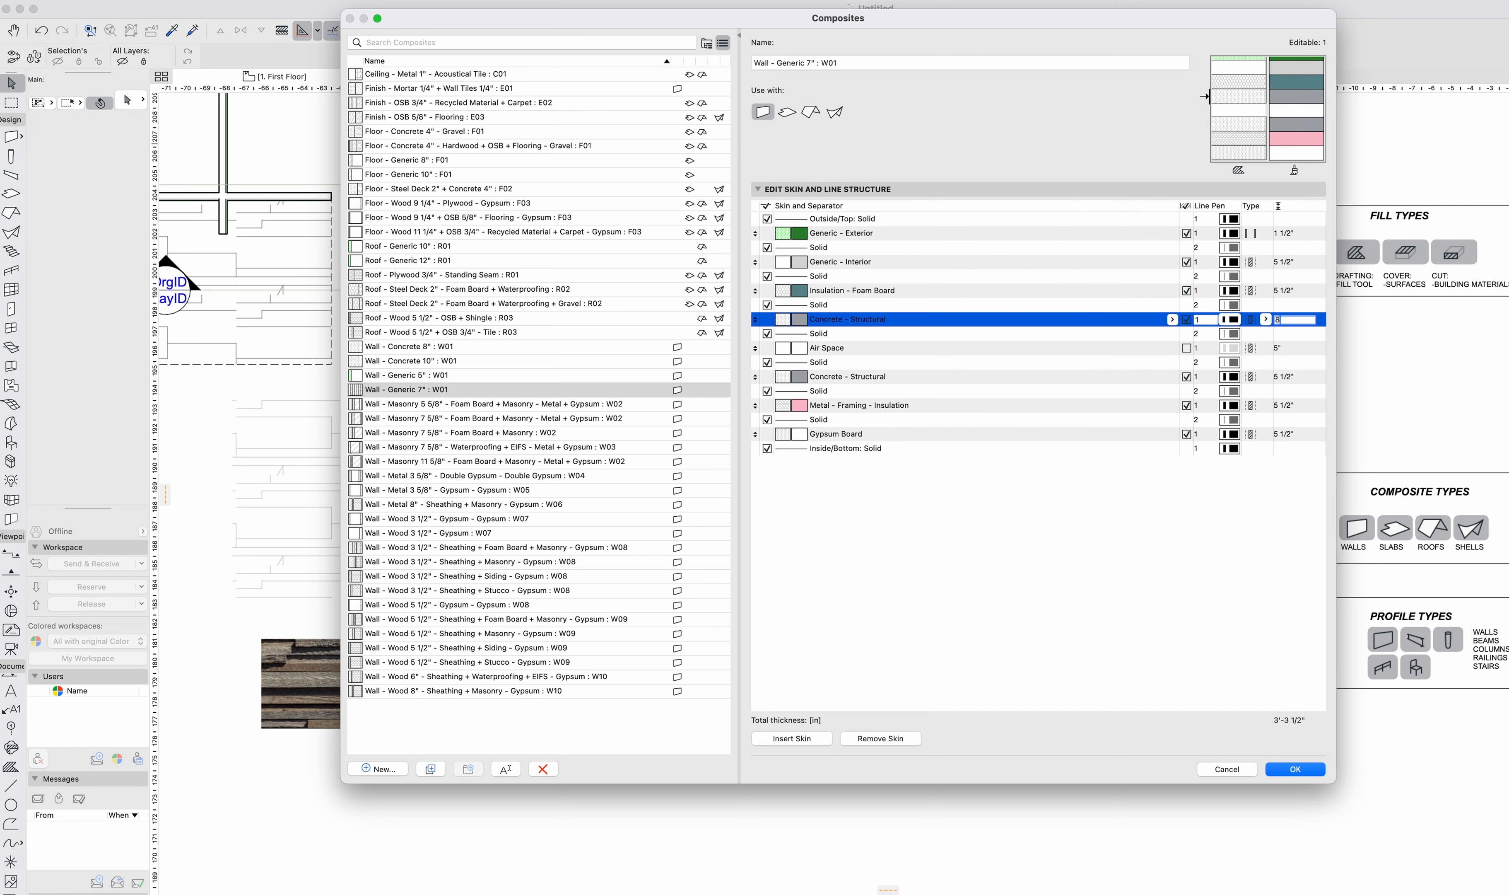
pyautogui.press('Return')
pyautogui.click(1314, 376)
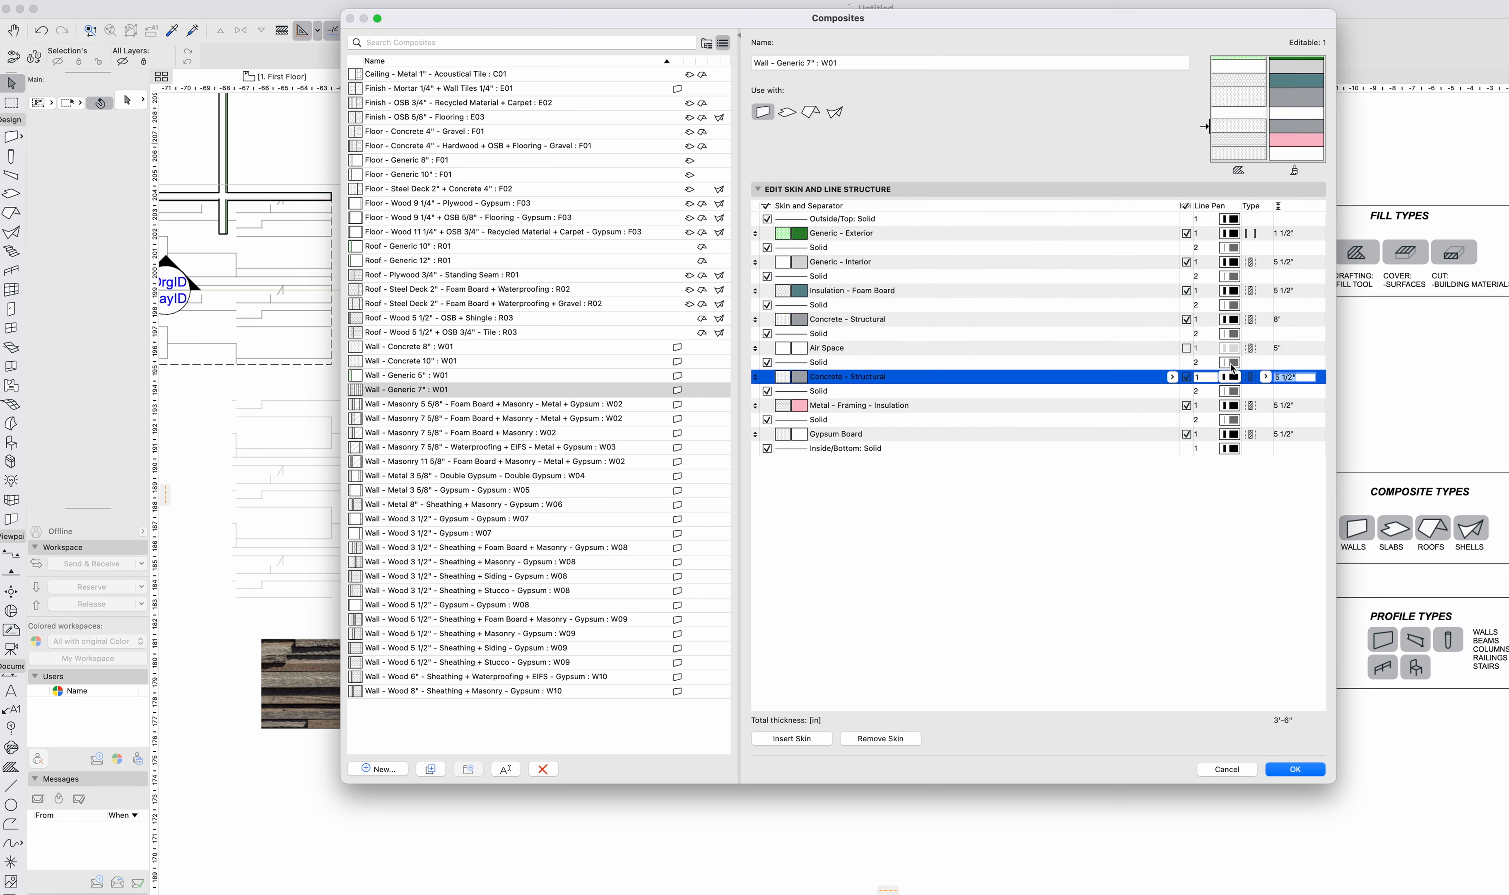
pyautogui.write('8')
pyautogui.press('Return')
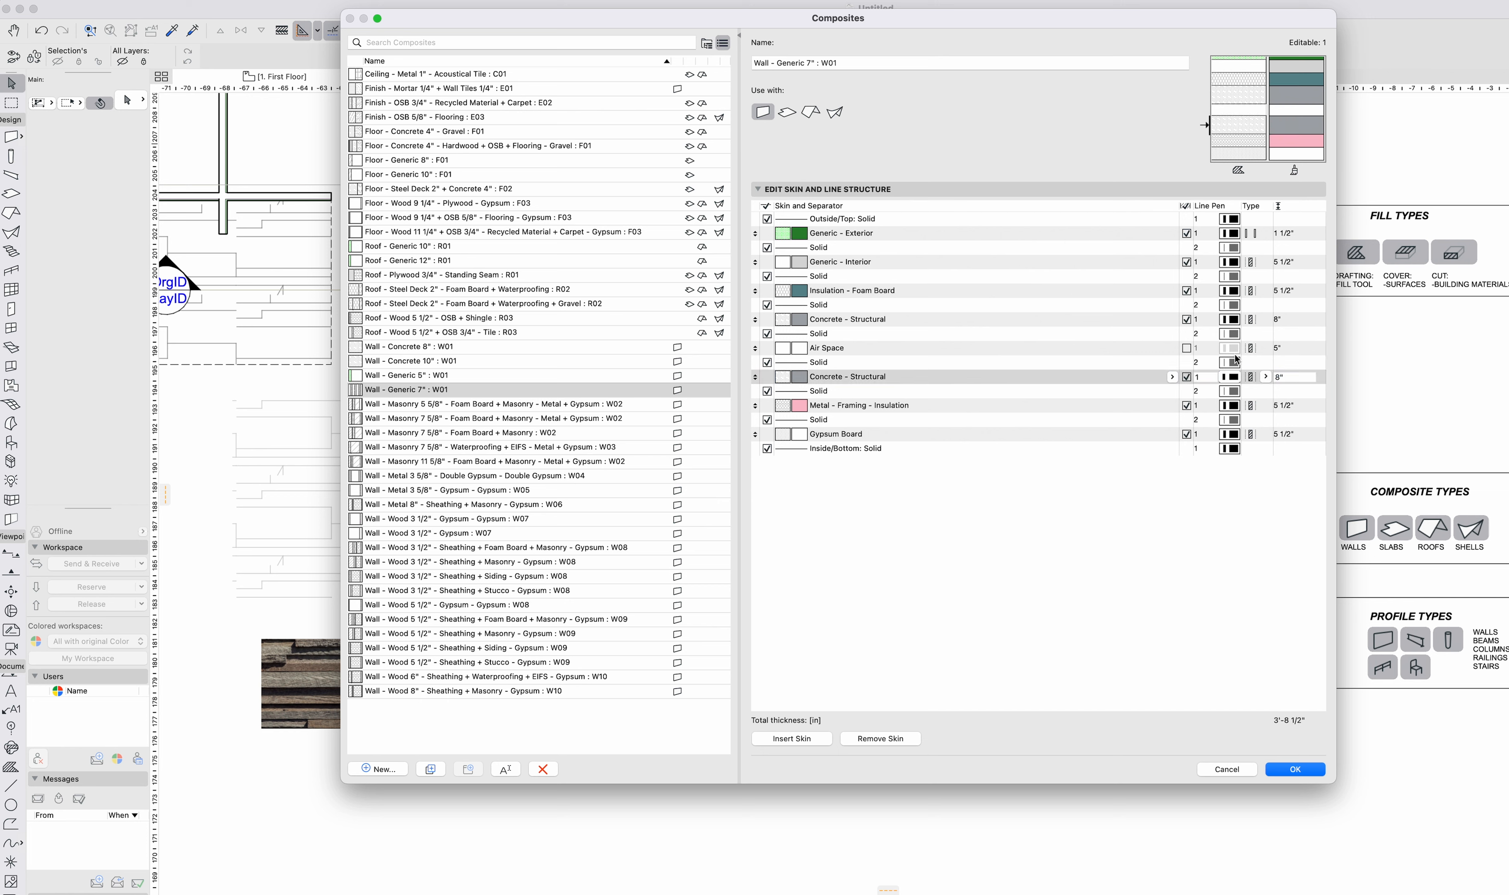
# Set the Metal - Framing - Insulation skin to 1 1/2" thick and the Gypsum Board skin to 5/8" thick.
pyautogui.click(1307, 407)
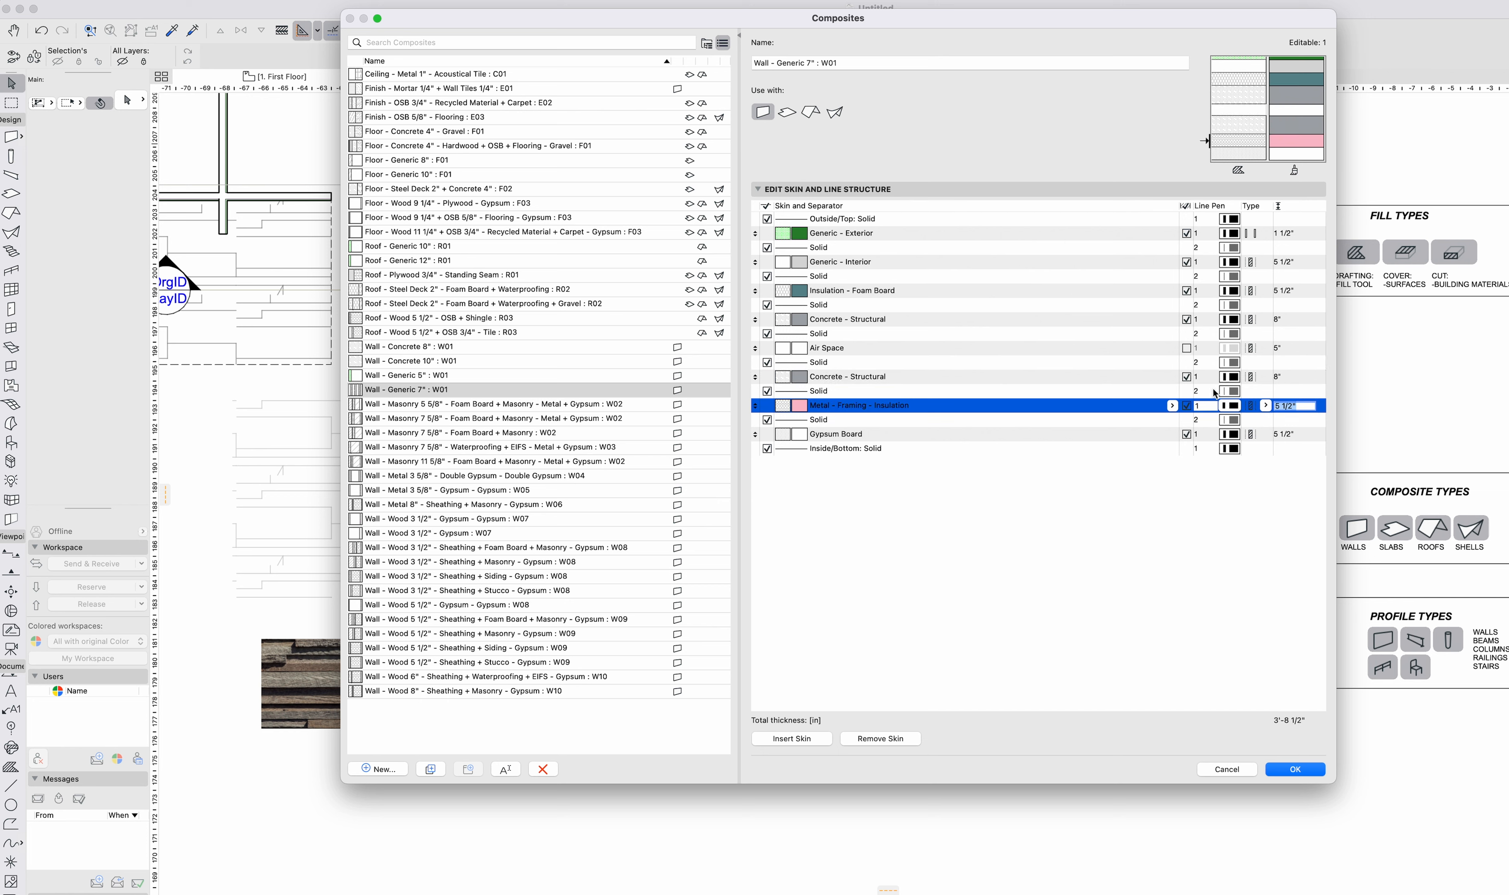
pyautogui.write('1.5')
pyautogui.press('Return')
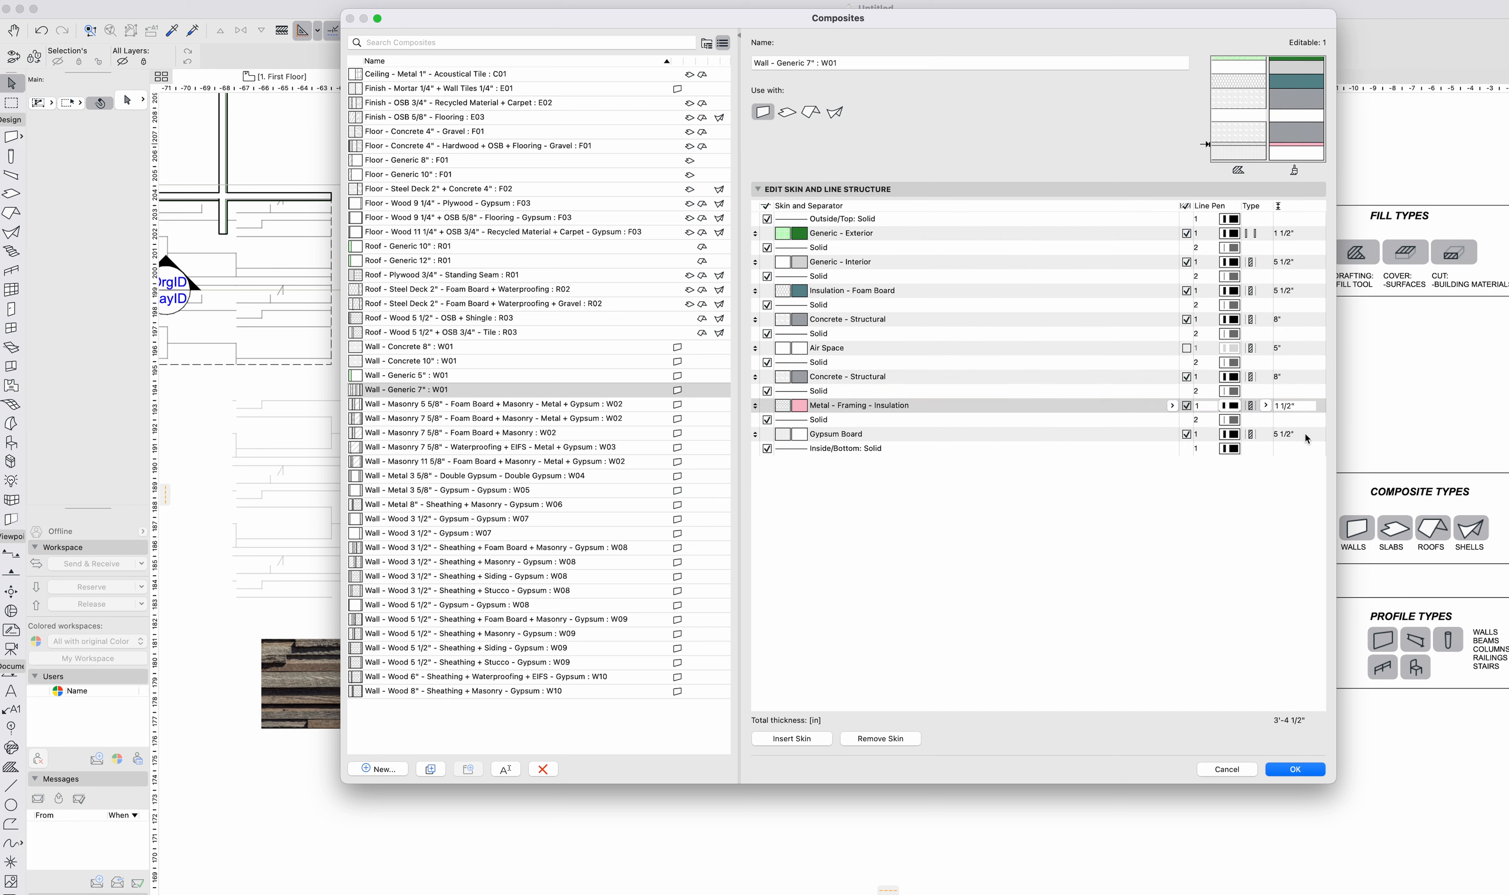
pyautogui.click(1295, 434)
pyautogui.write('5')
pyautogui.press('Return')
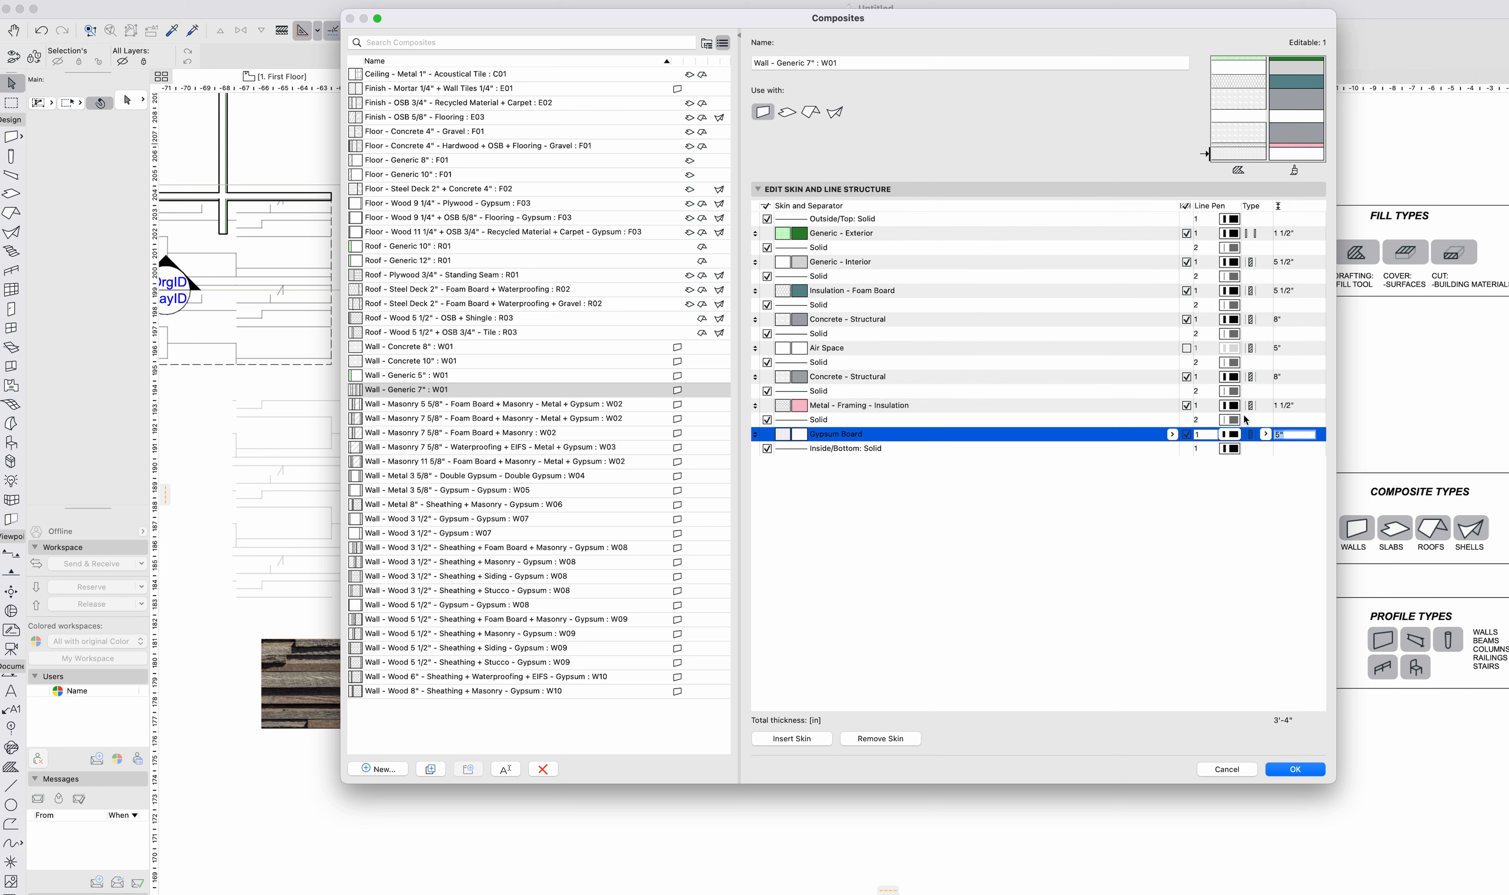
pyautogui.press('Return')
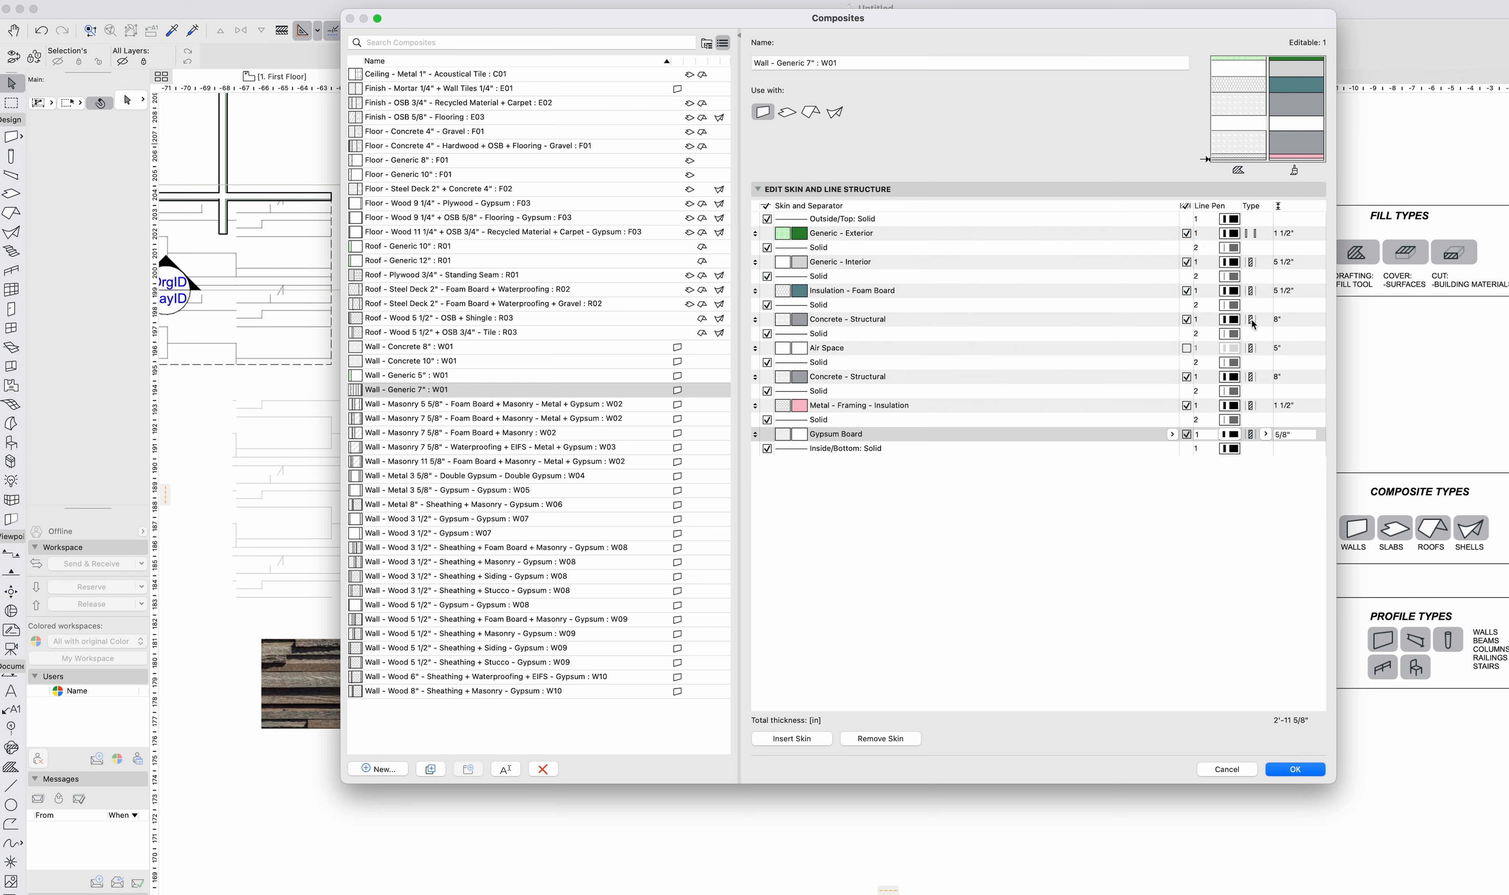
# Set the Gypsum Board skin's type to Finish and the Metal - Framing - Insulation skin's type to Other.
pyautogui.click(1267, 436)
pyautogui.click(1299, 453)
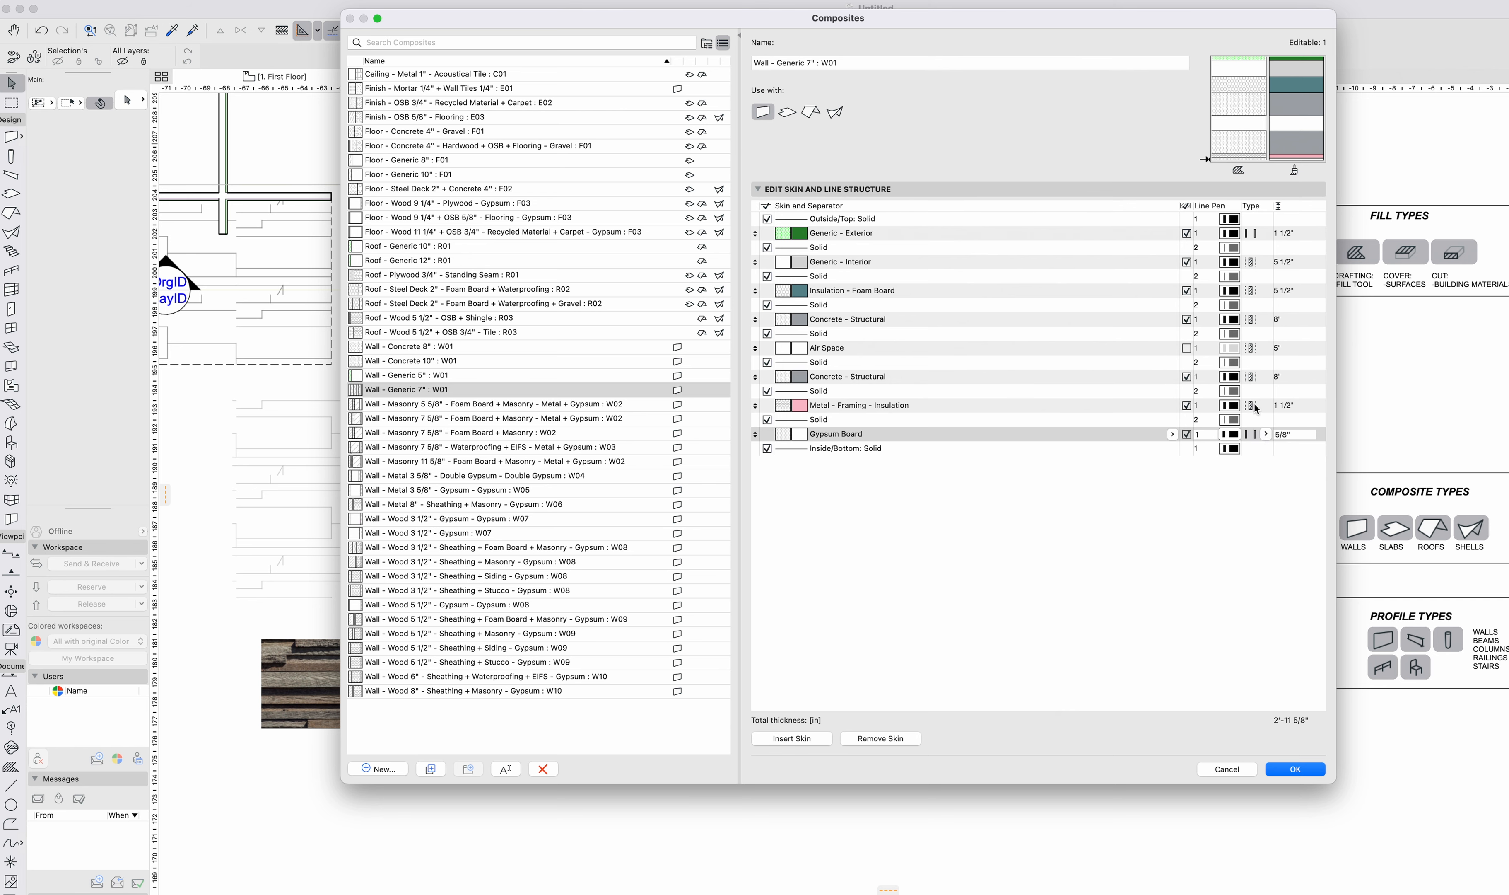
pyautogui.click(1257, 408)
pyautogui.click(1264, 405)
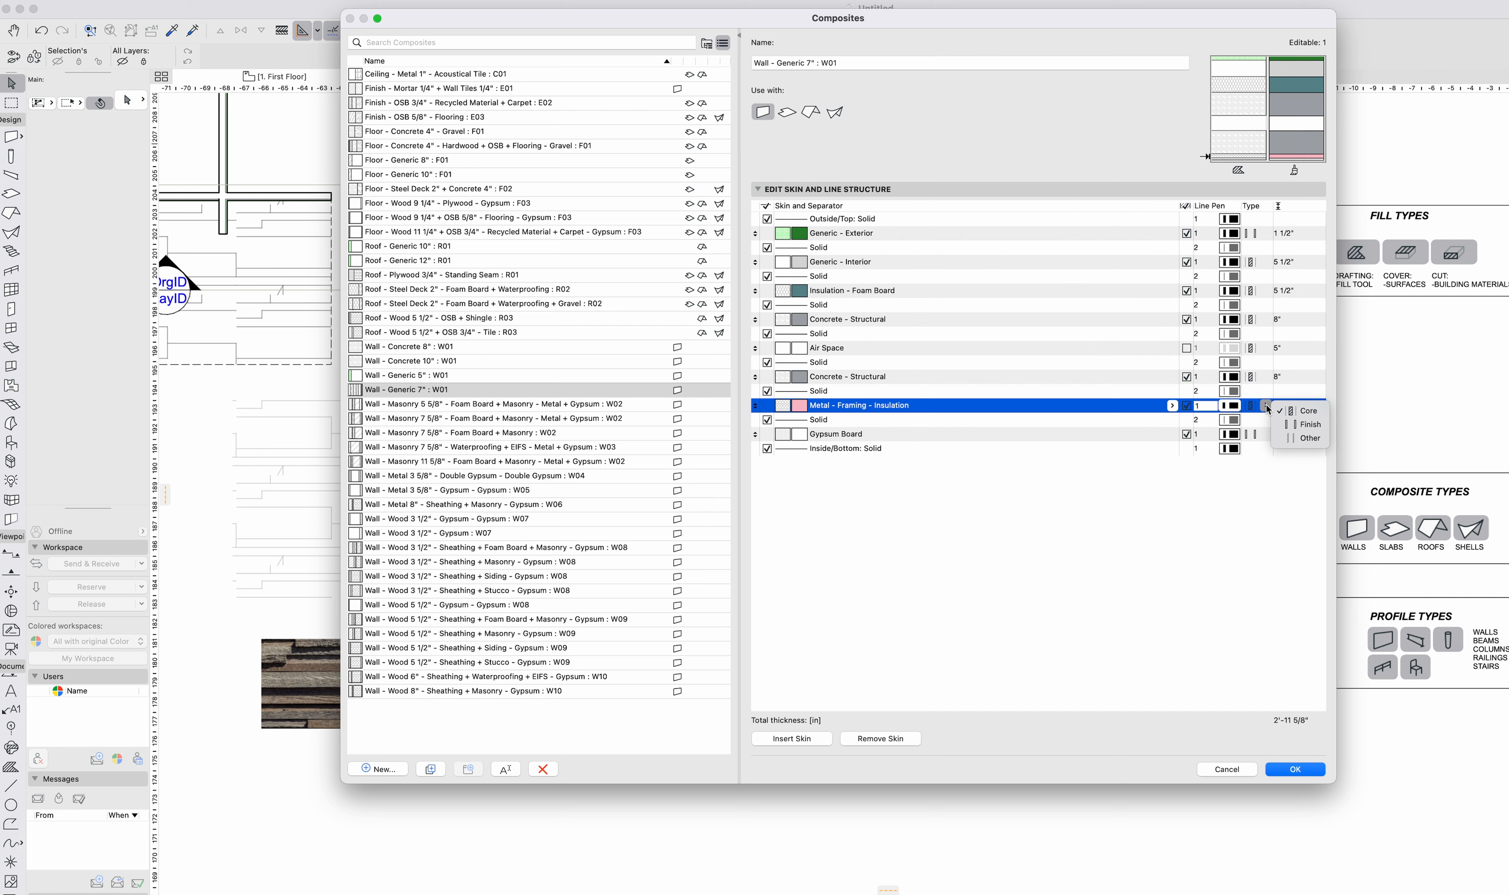
pyautogui.click(1300, 438)
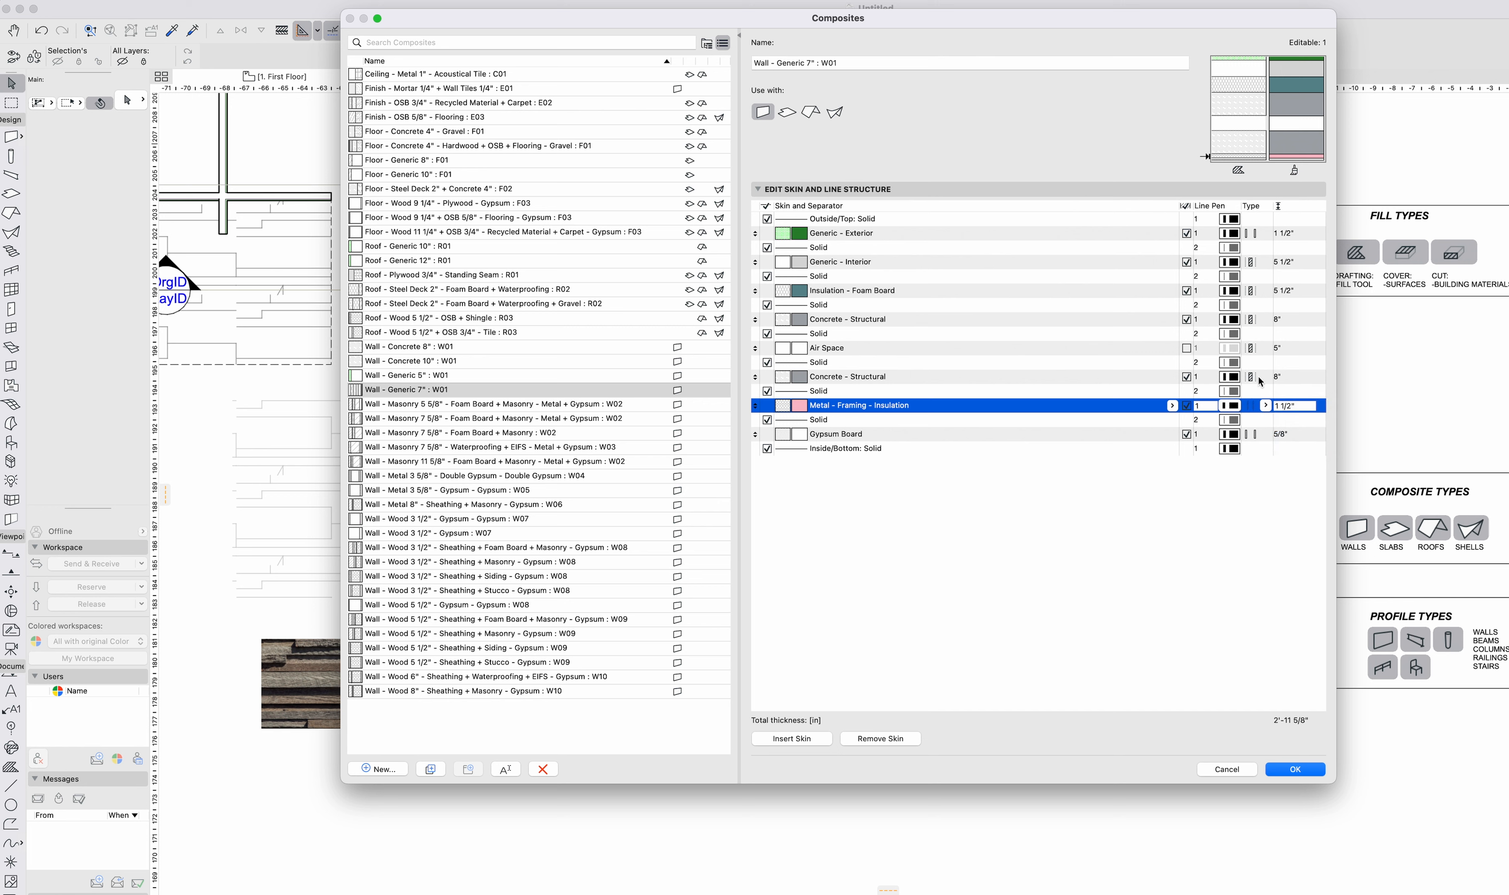
# Set the Air Space skin's type to Other and keep the inner Concrete - Structural skin as Core.
pyautogui.click(1261, 379)
pyautogui.click(1260, 349)
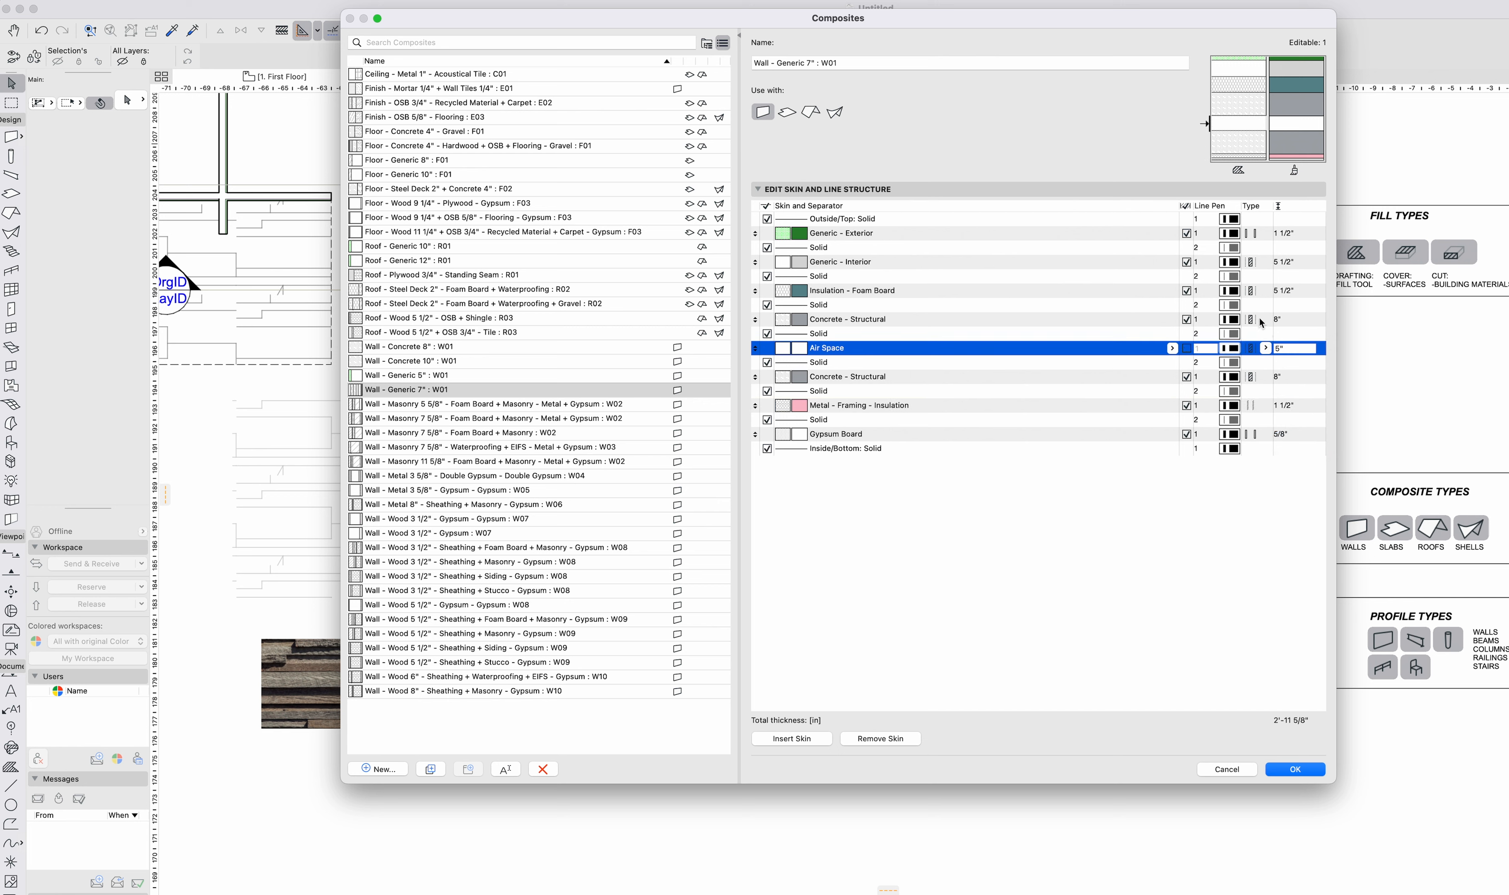
pyautogui.click(1264, 321)
pyautogui.click(1262, 349)
pyautogui.click(1265, 348)
pyautogui.click(1274, 390)
pyautogui.click(1266, 380)
pyautogui.click(1264, 376)
pyautogui.click(1267, 390)
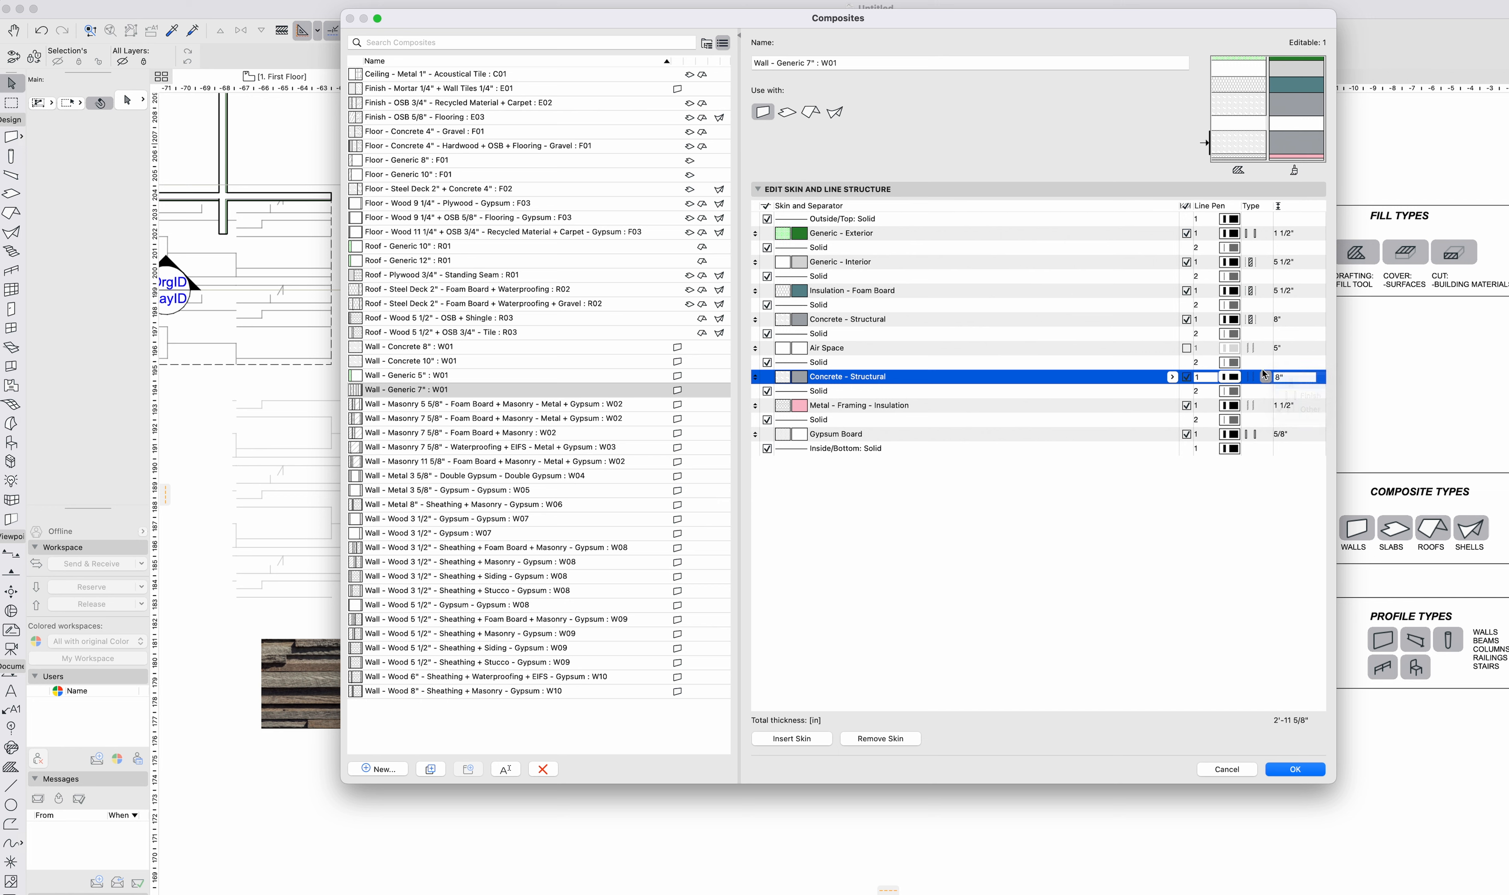
# Set the type of the Insulation - Foam Board and Generic - Interior skins to Other.
pyautogui.click(1259, 292)
pyautogui.click(1265, 290)
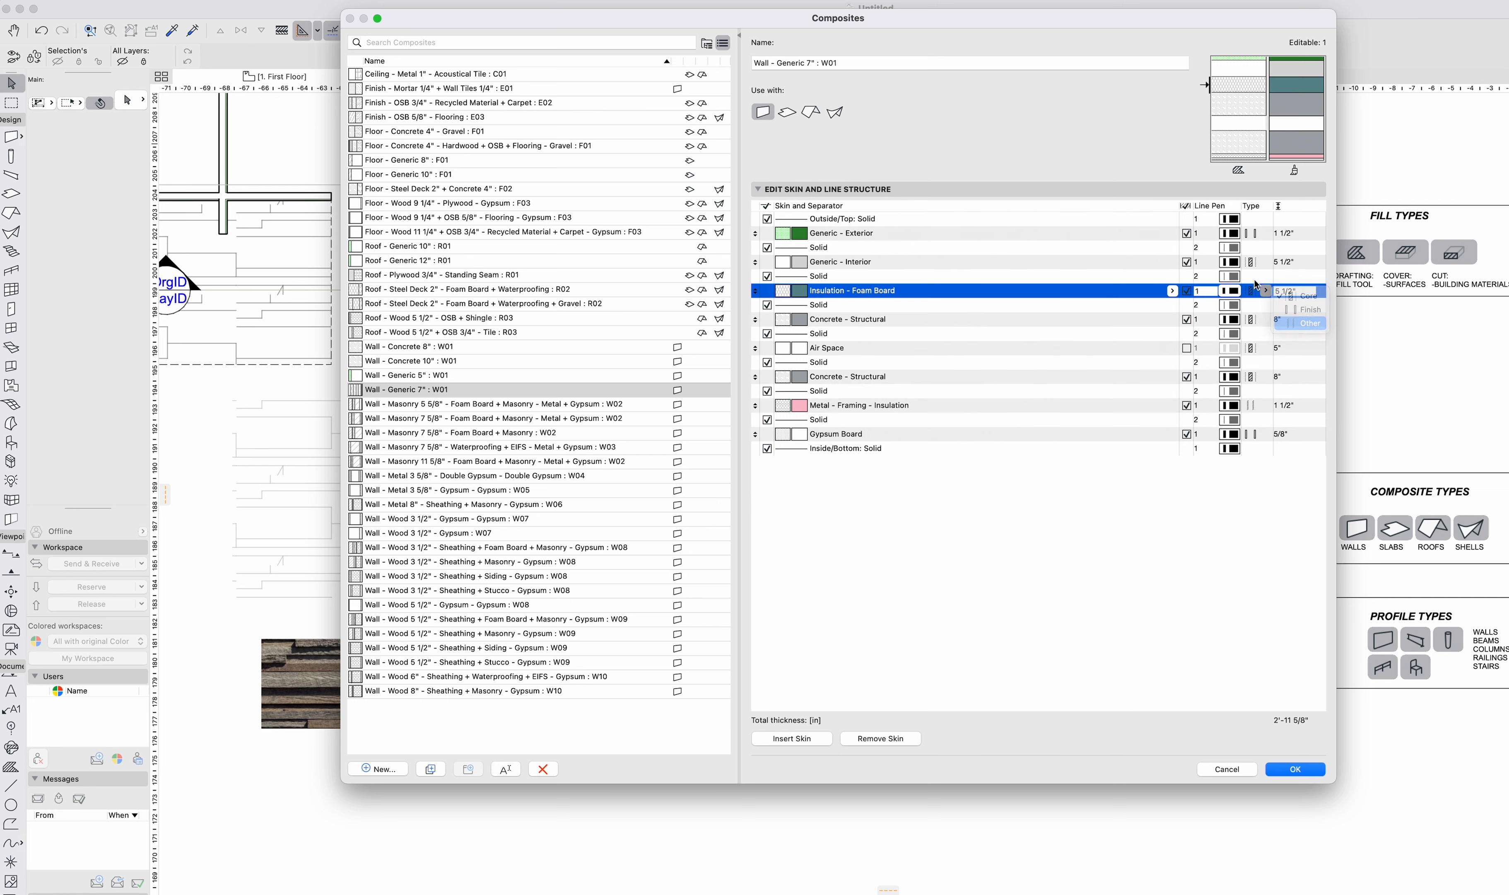
pyautogui.click(1255, 264)
pyautogui.click(1265, 262)
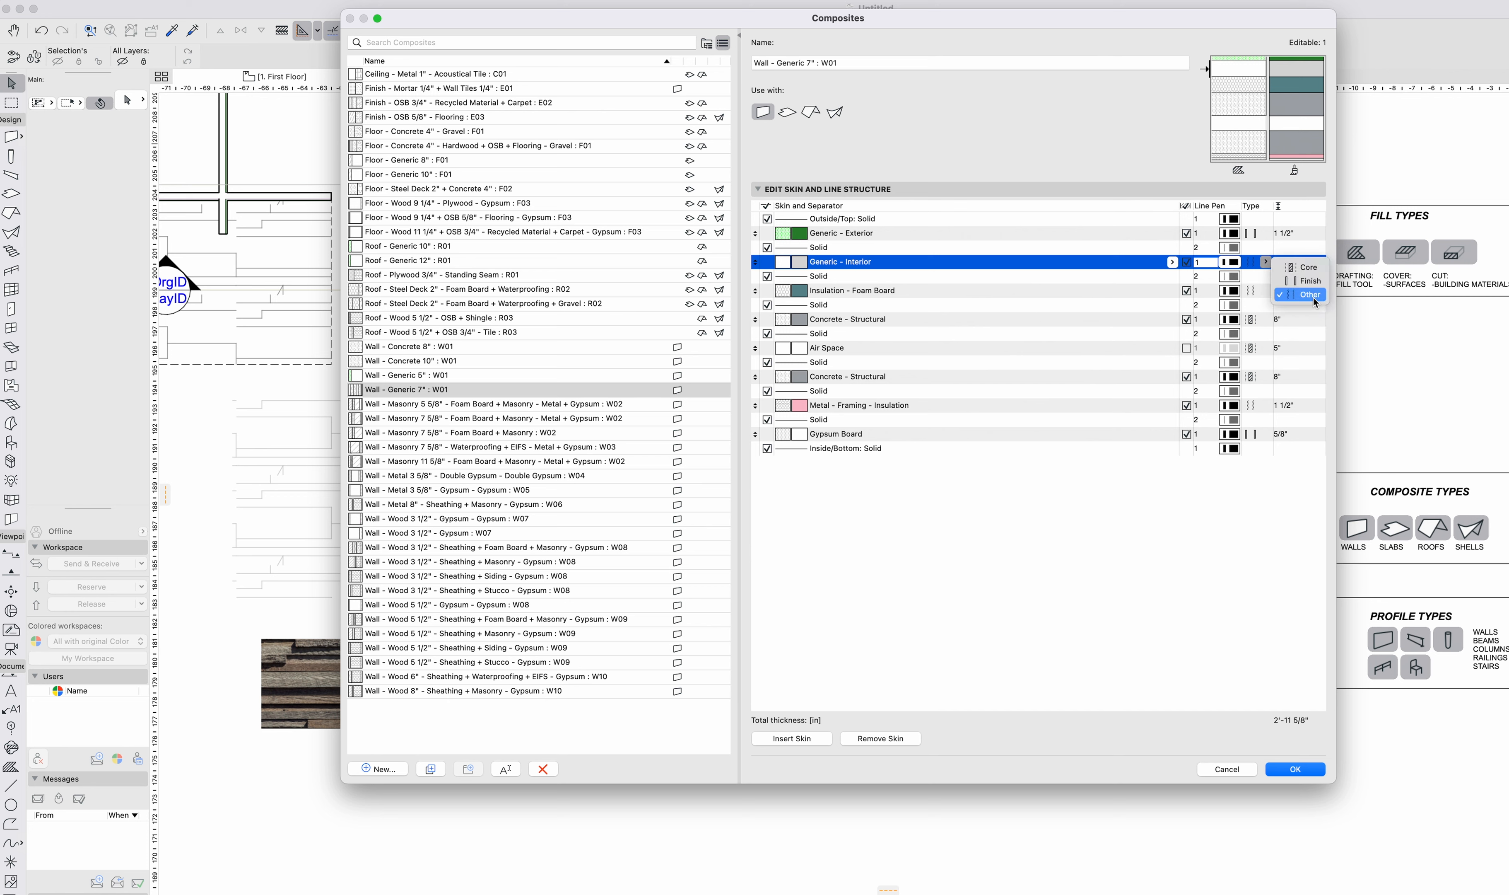
pyautogui.click(1311, 298)
pyautogui.click(1257, 234)
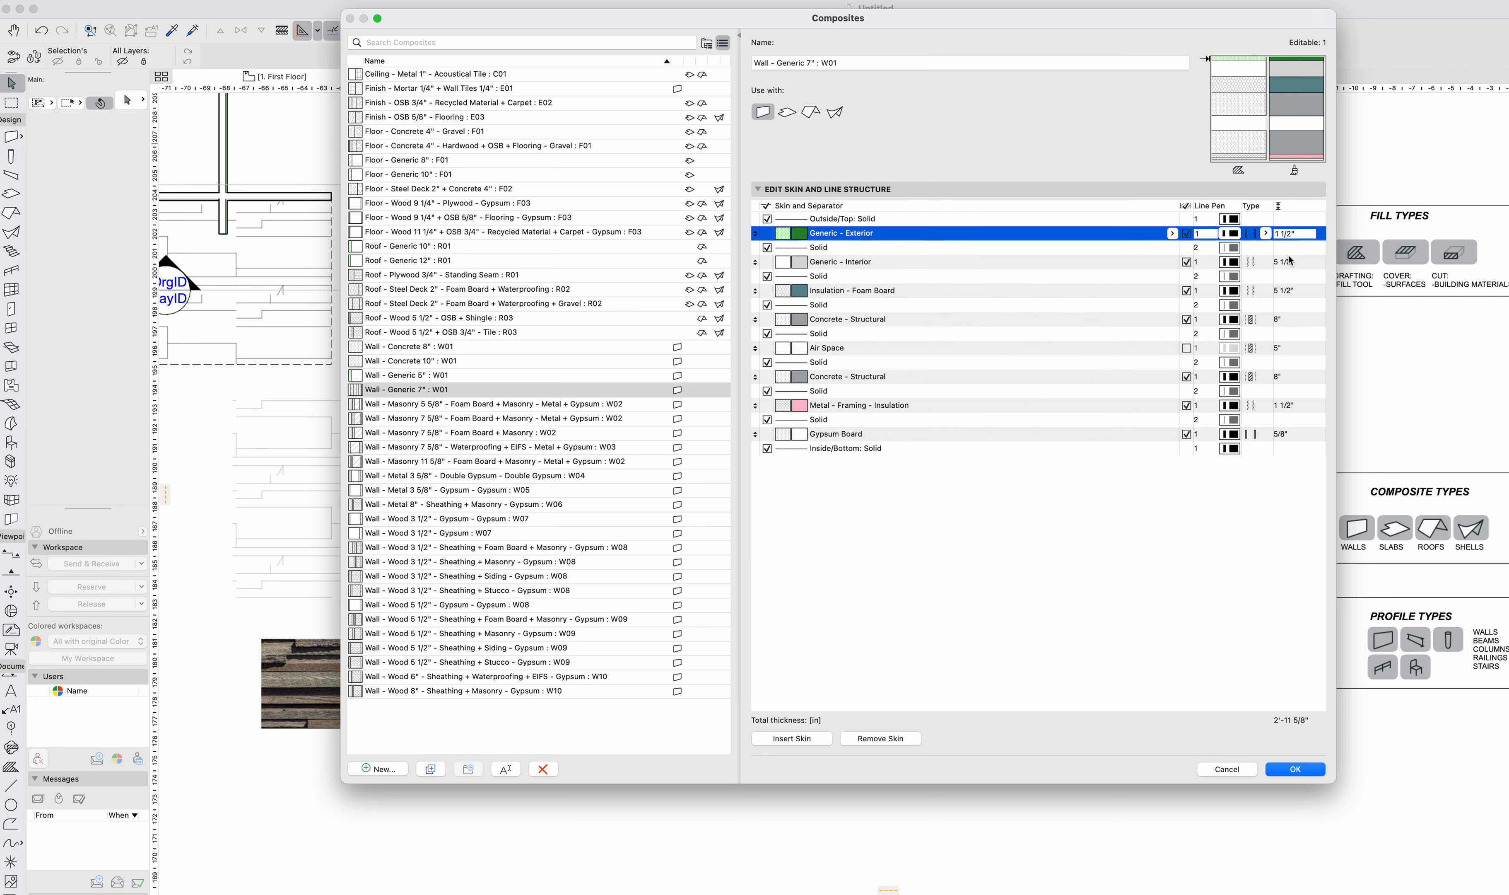
# Set the thickness of the Insulation - Foam Board skin to 2".
pyautogui.click(1295, 292)
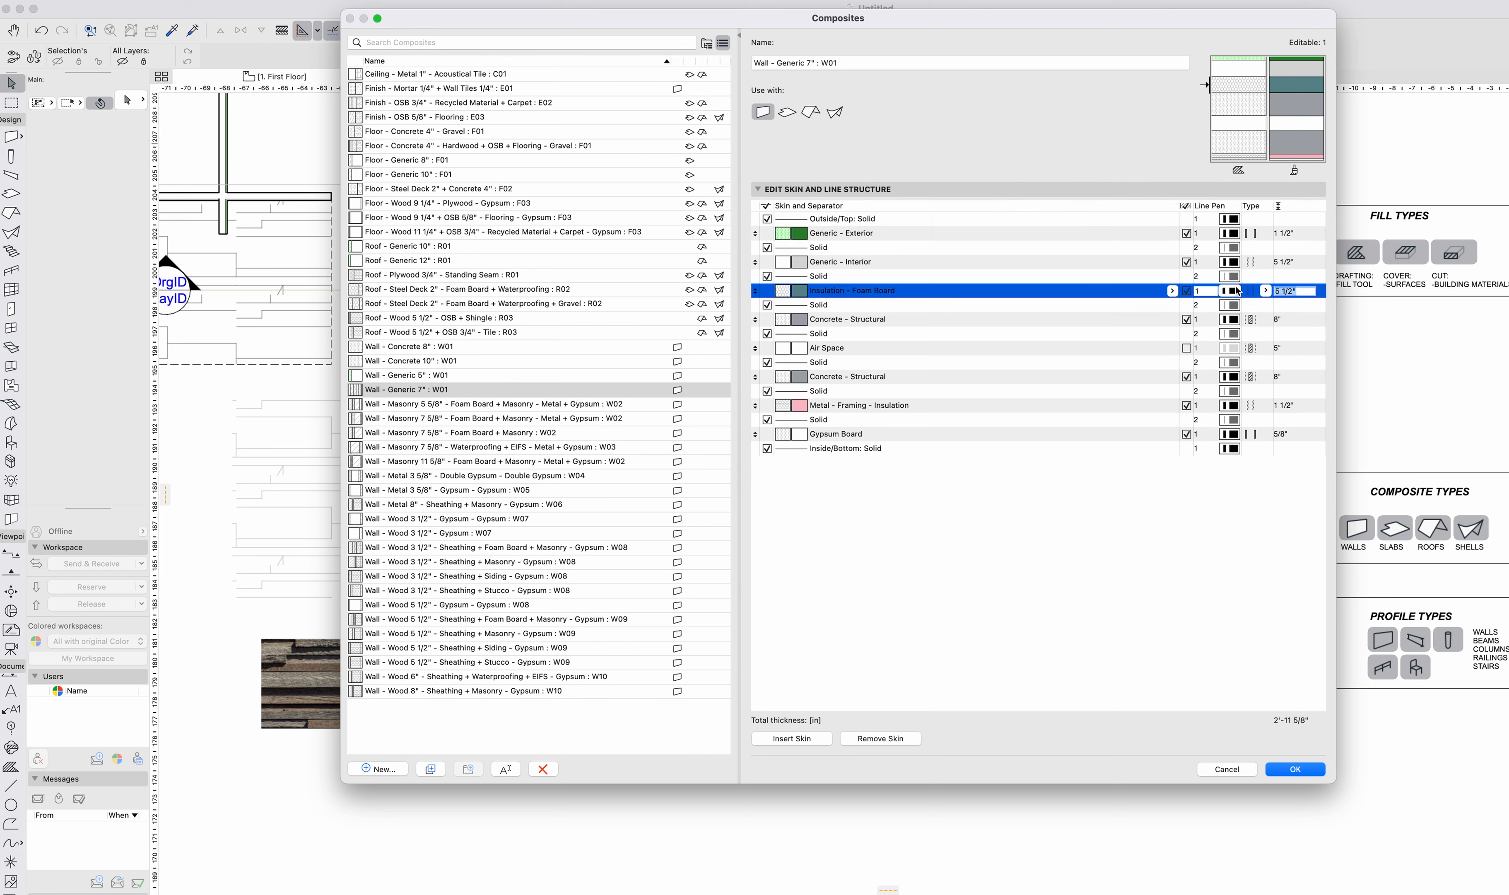
pyautogui.write('2')
pyautogui.press('Return')
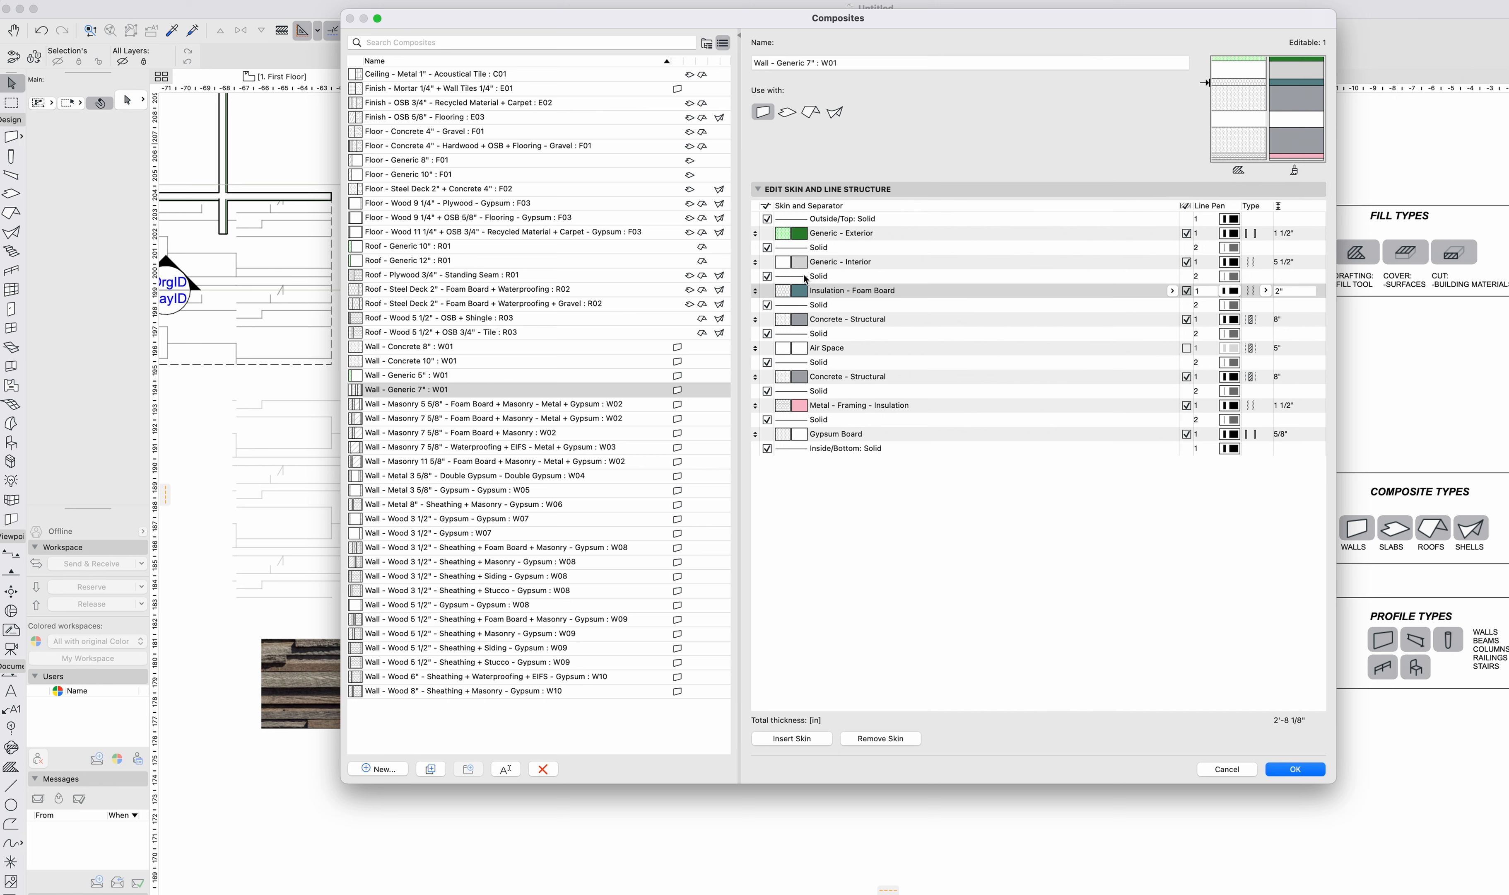
# Change the separator line between the Generic - Interior and Insulation - Foam Board skins to Dashed.
pyautogui.click(774, 277)
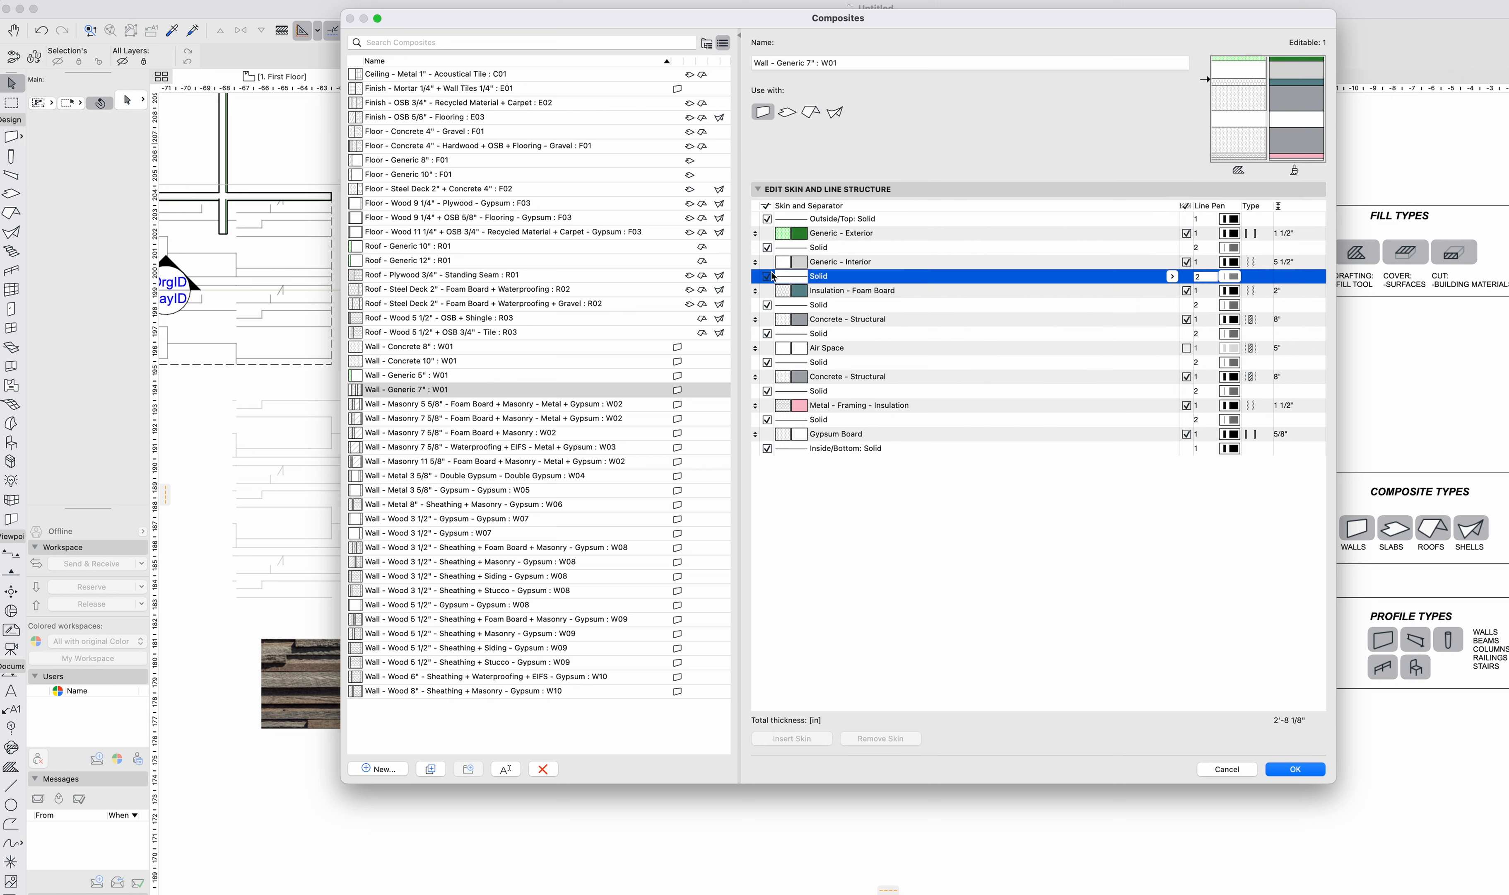
pyautogui.click(1173, 278)
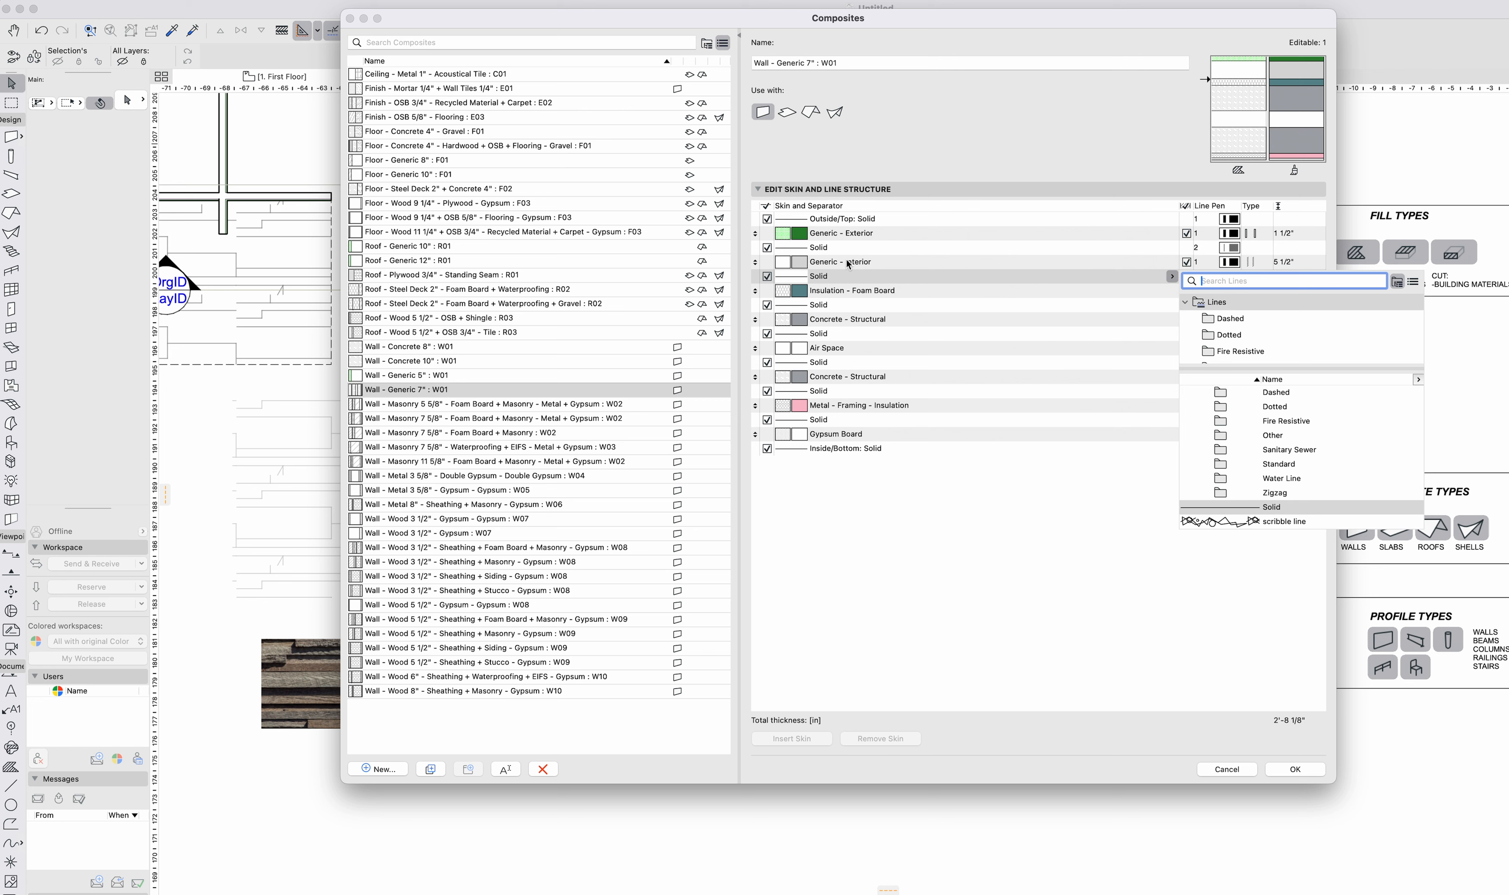
pyautogui.write('dash')
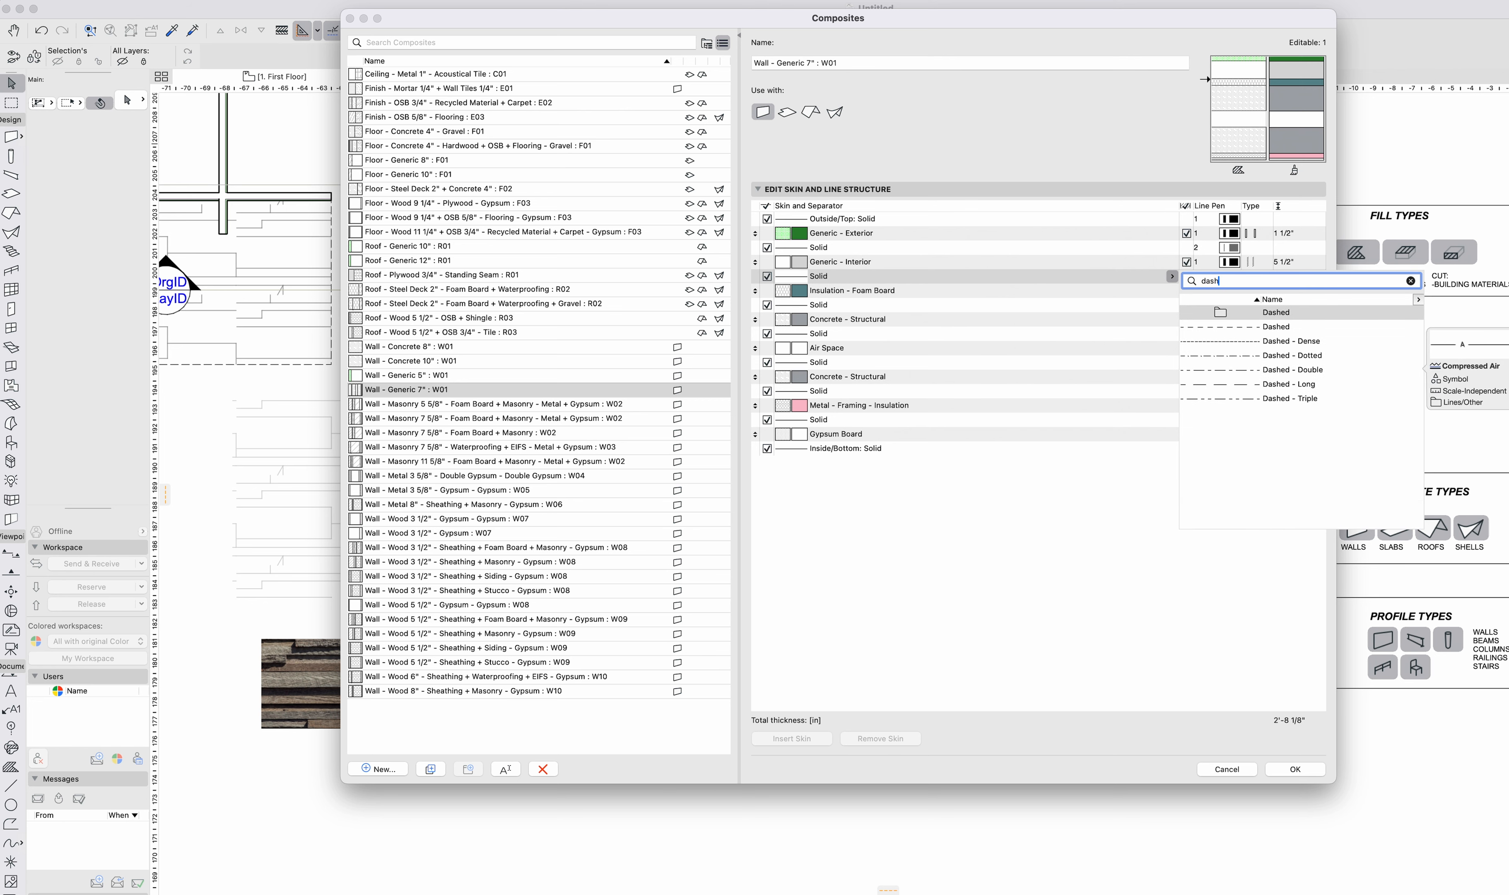
pyautogui.click(1243, 328)
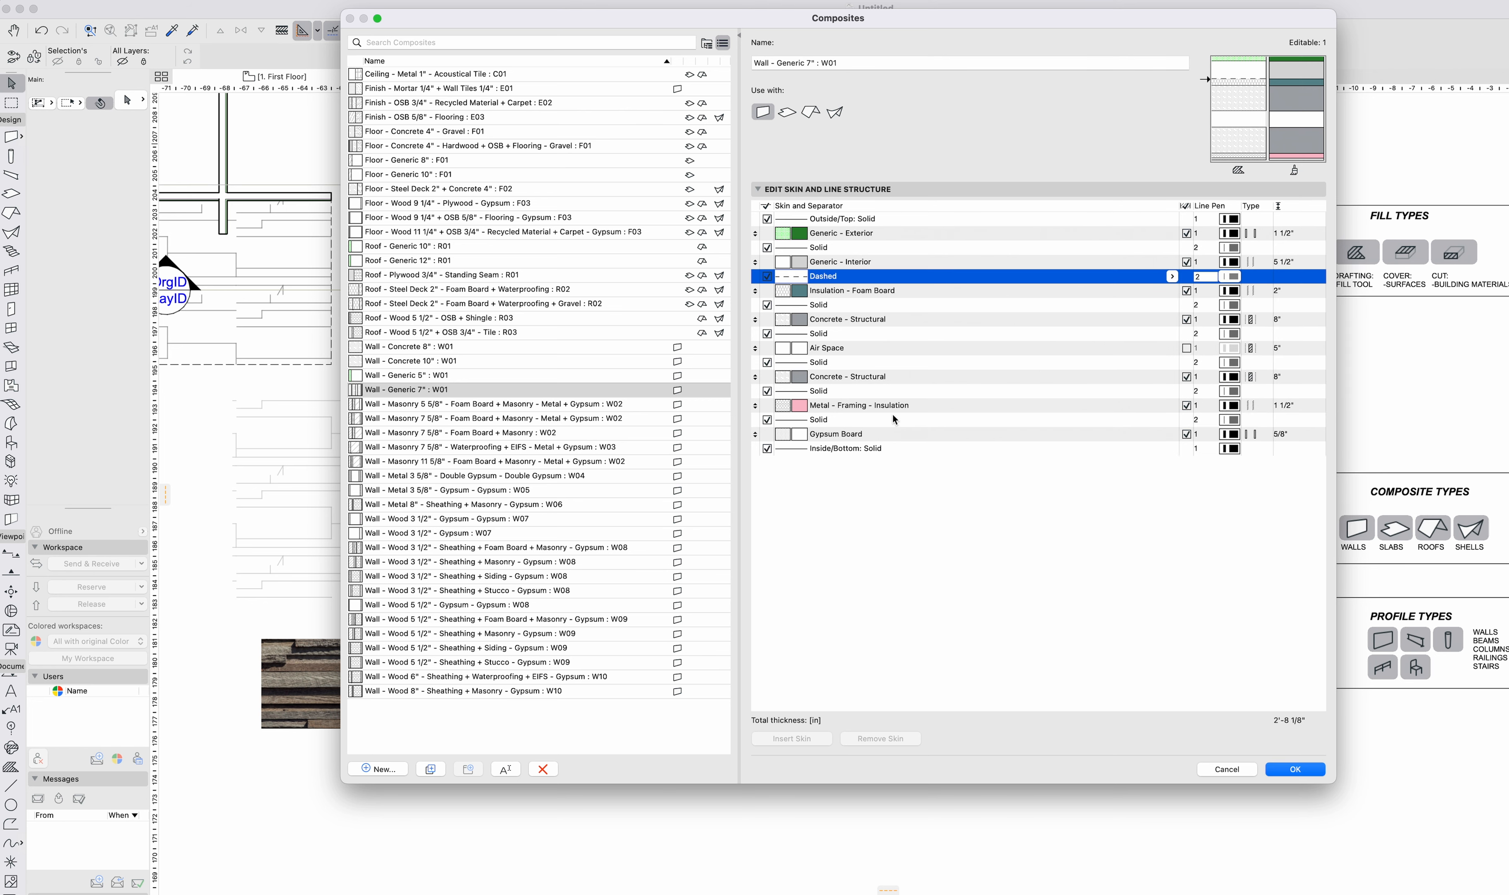
# Set the separator between the metal framing and gypsum board to Fire Resistive - Rated 1 Hour and accept the composite changes.
pyautogui.click(873, 421)
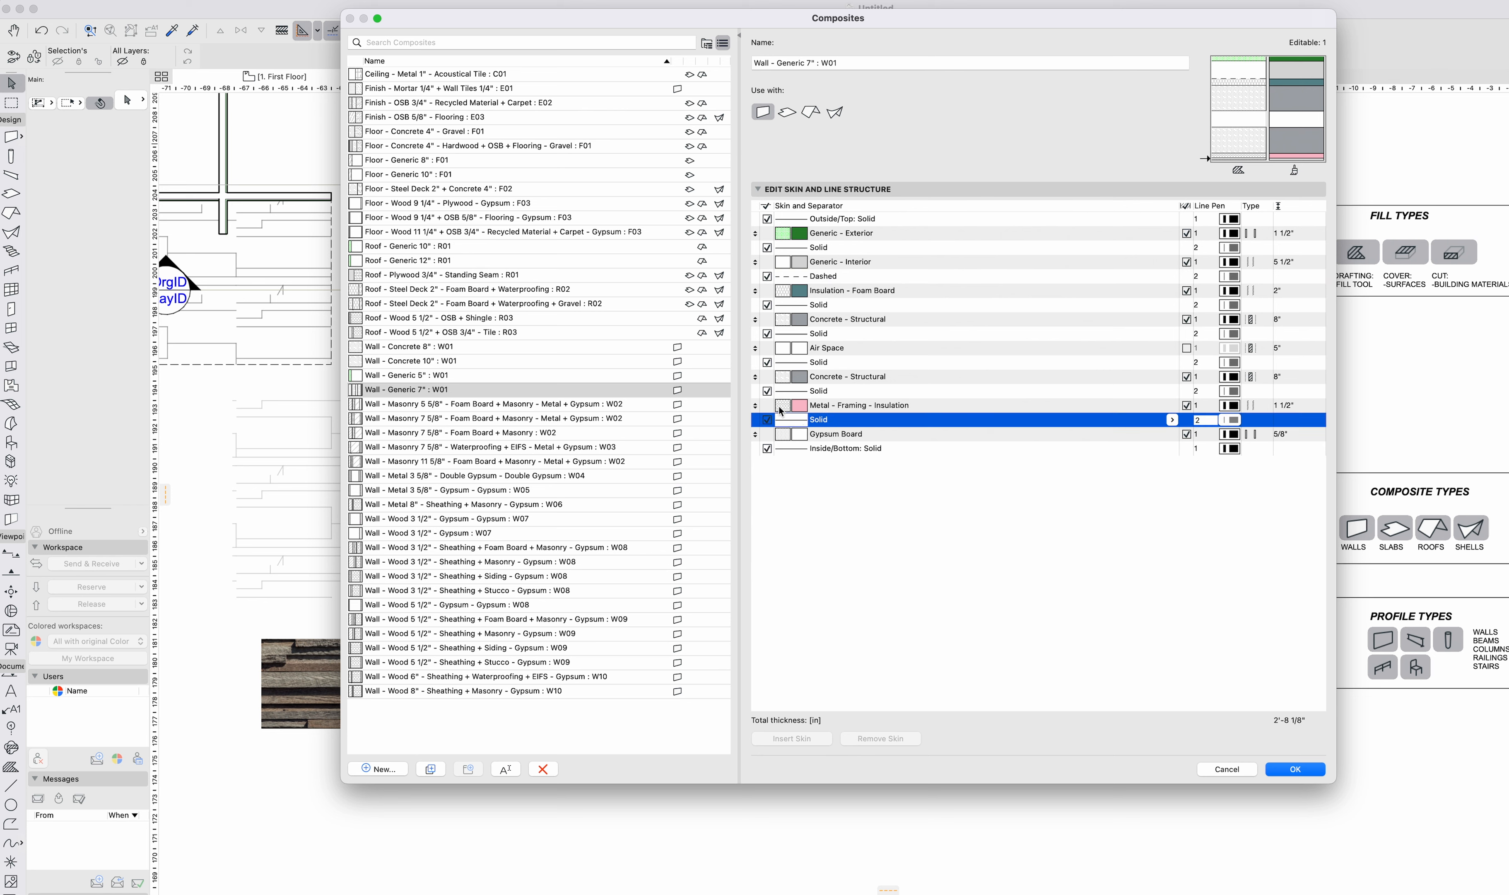
pyautogui.click(1172, 421)
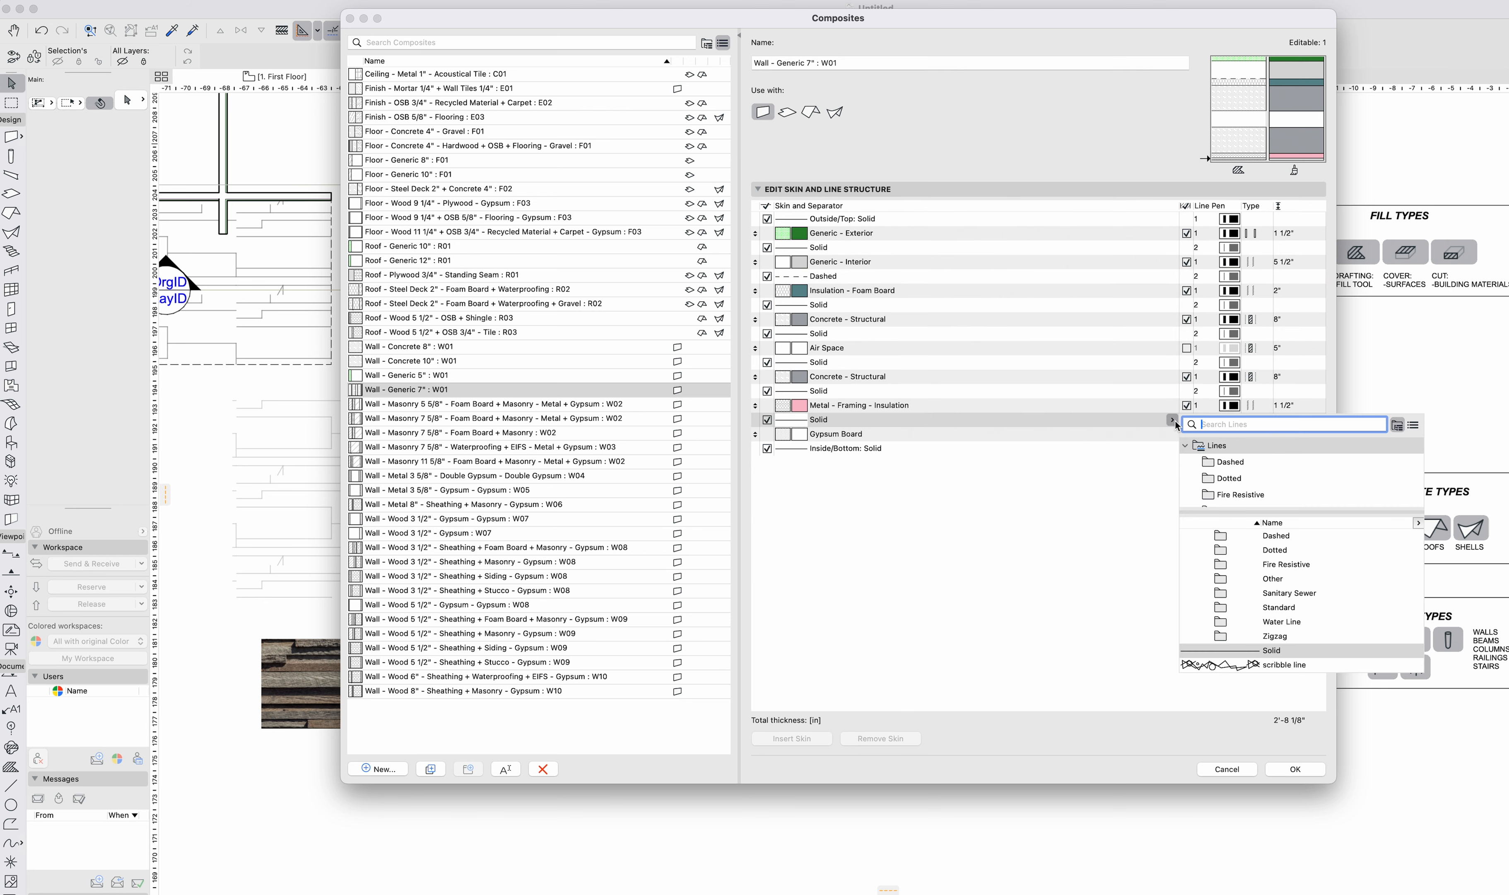
pyautogui.write('fir')
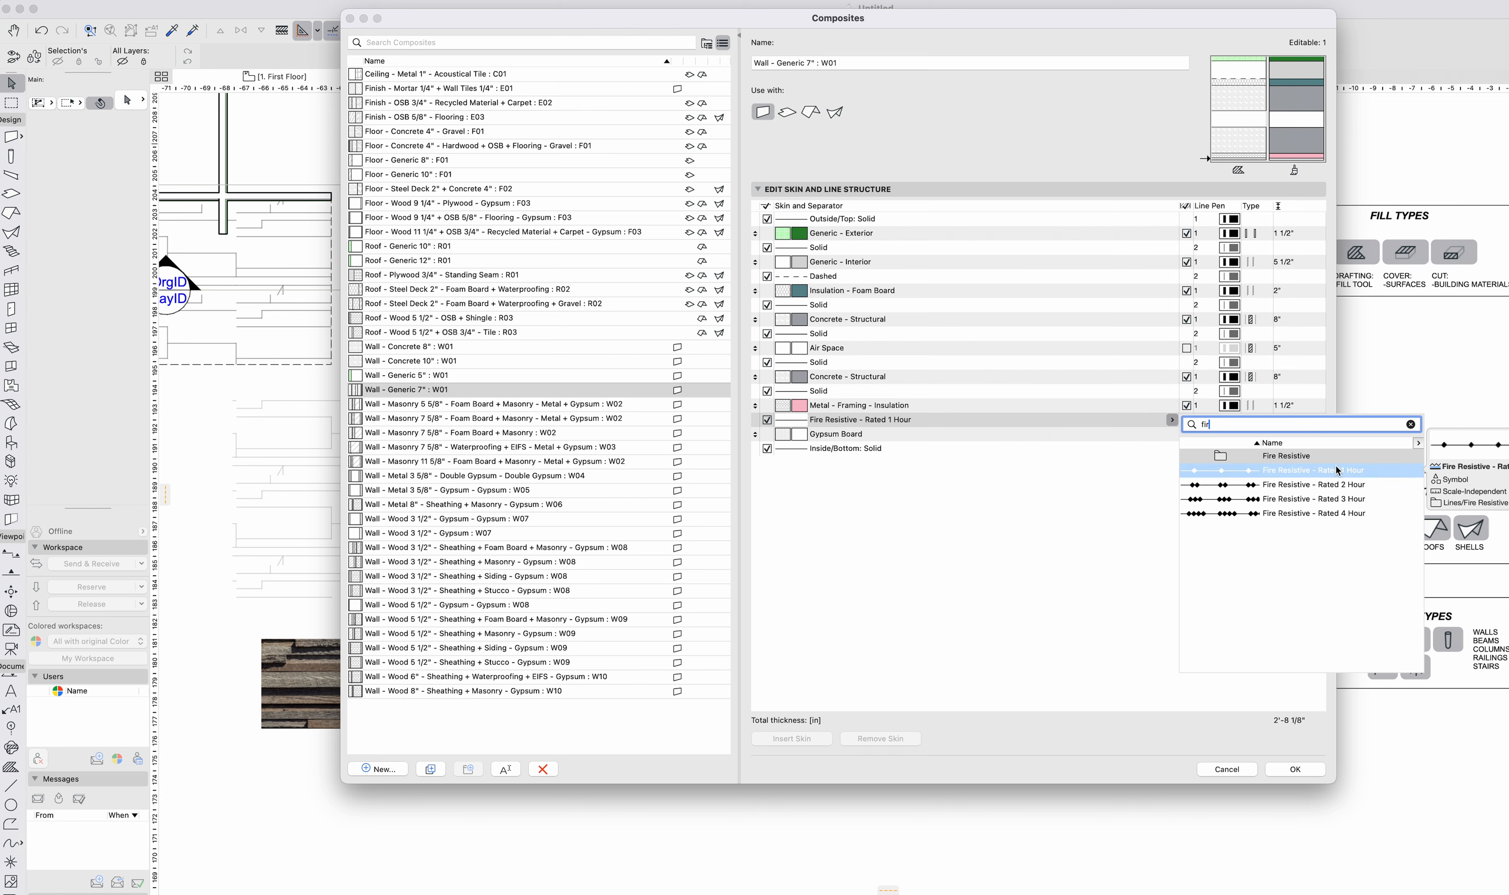
pyautogui.click(1313, 470)
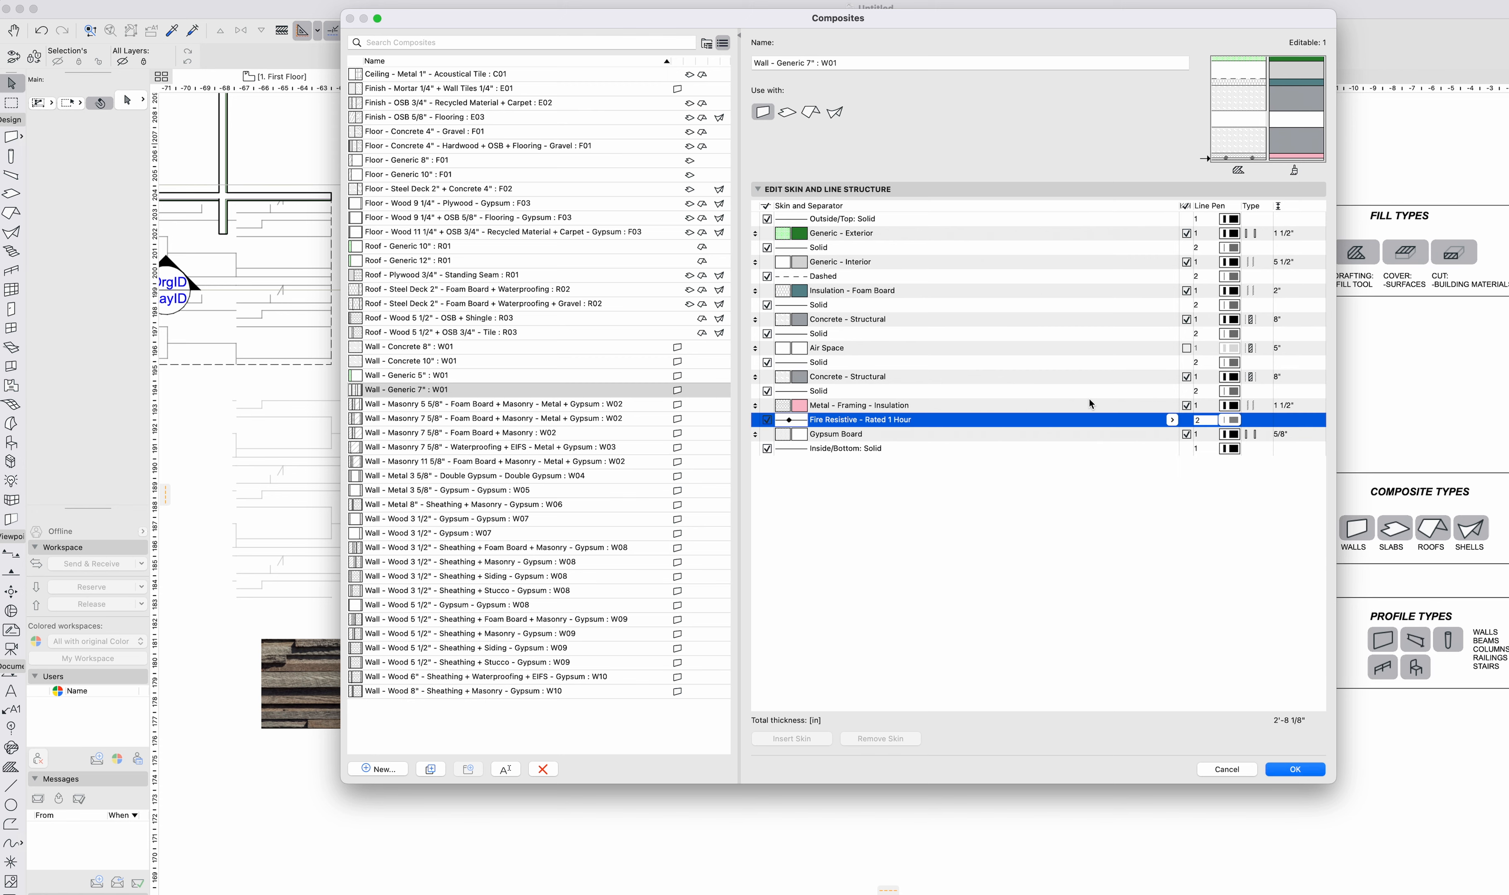
pyautogui.press('Return')
# Draw a horizontal wall about 11'-5" long across the upper part of the vertical wall and assign it the Wall - Generic 7" : W01 composite.
pyautogui.moveTo(676, 339); pyautogui.dragTo(1018, 500, button='middle')
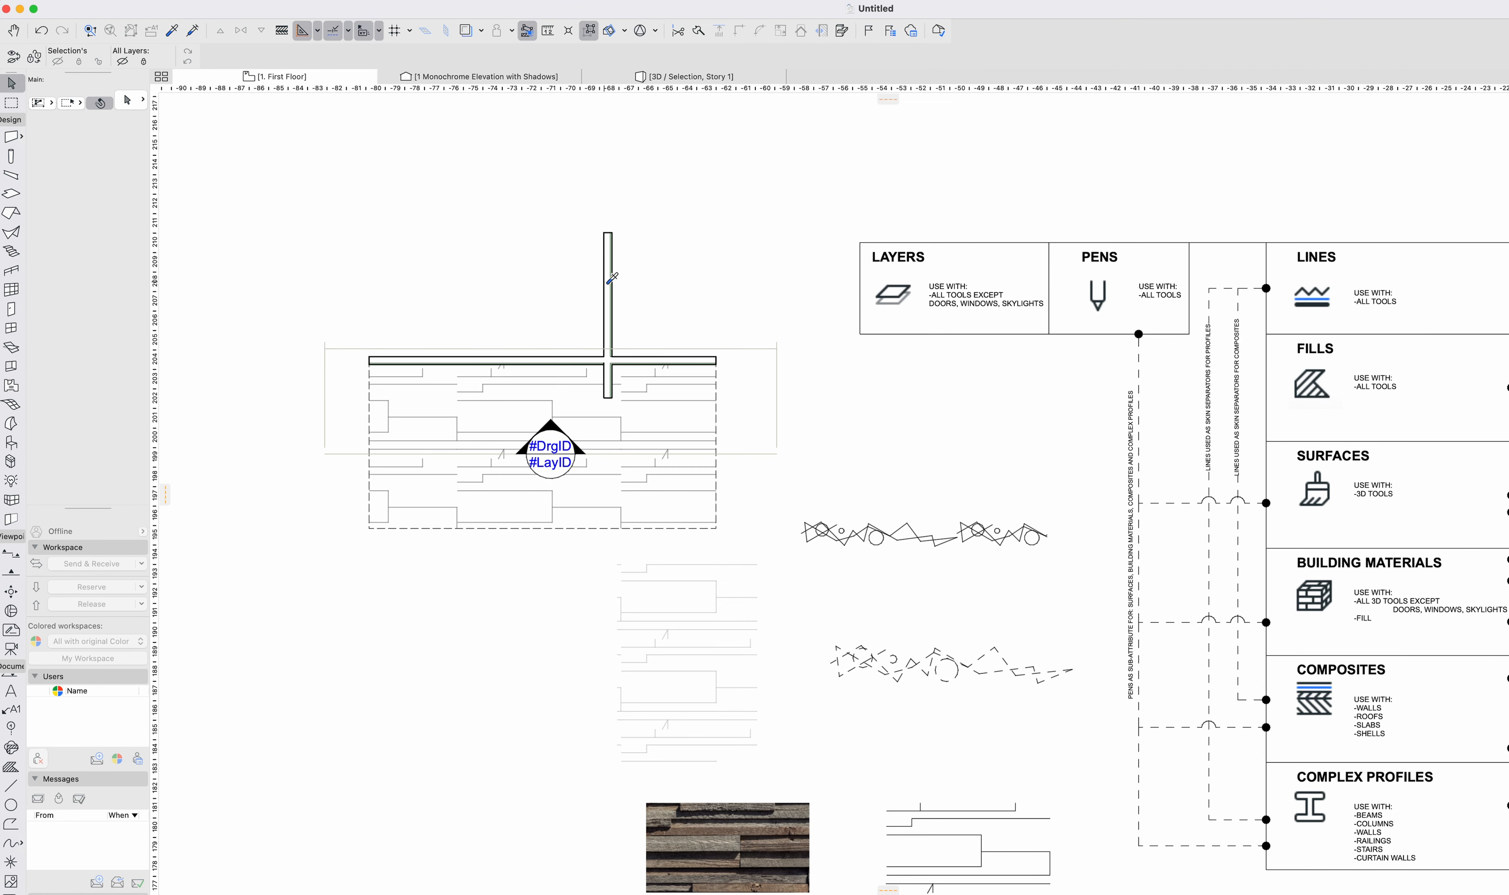
pyautogui.click(489, 273)
pyautogui.click(712, 272)
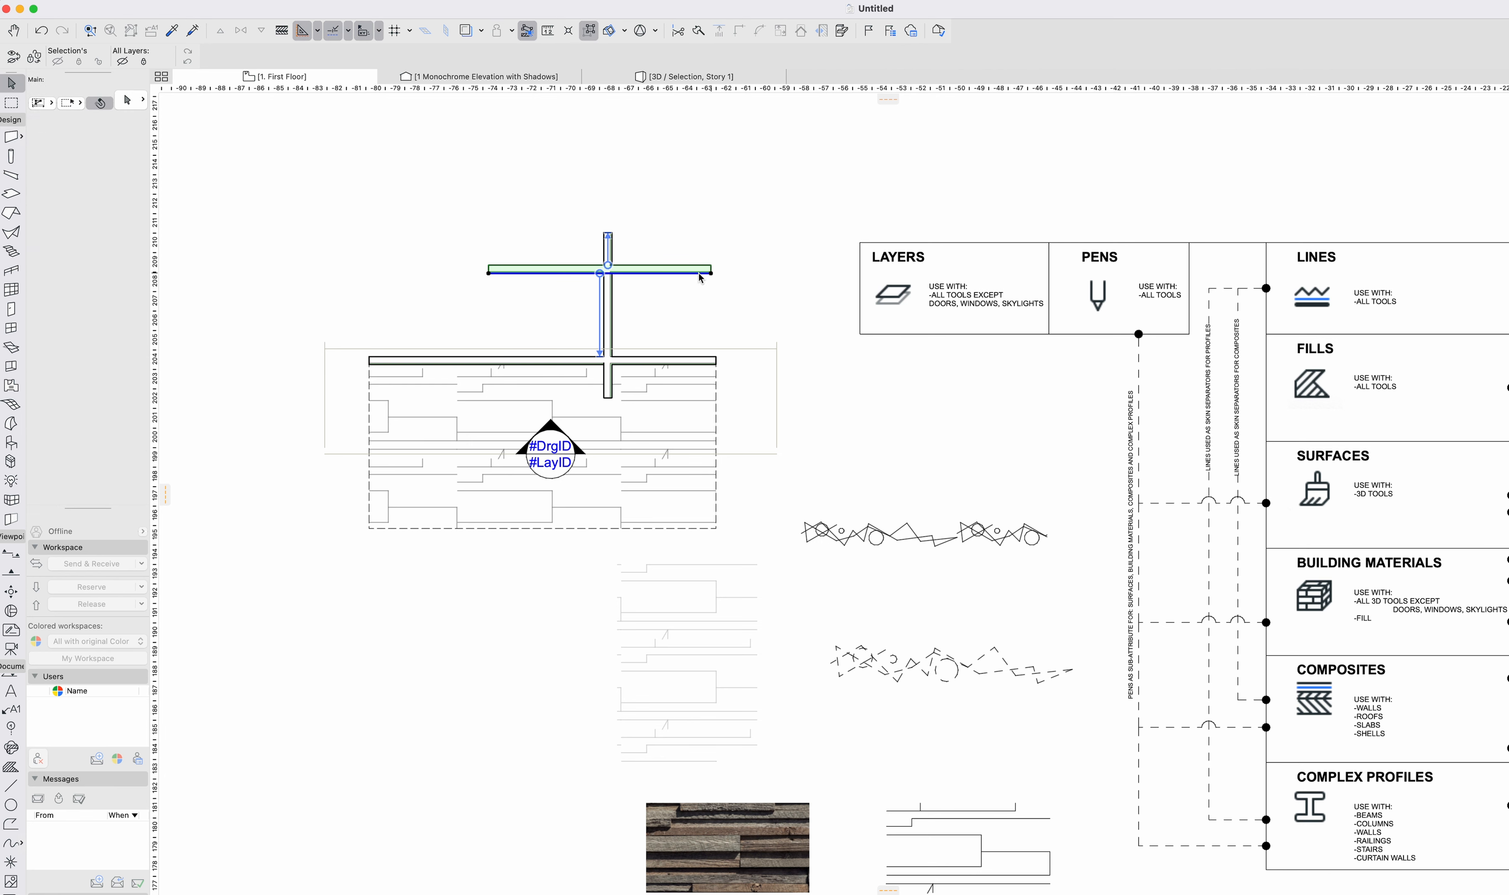
pyautogui.click(104, 322)
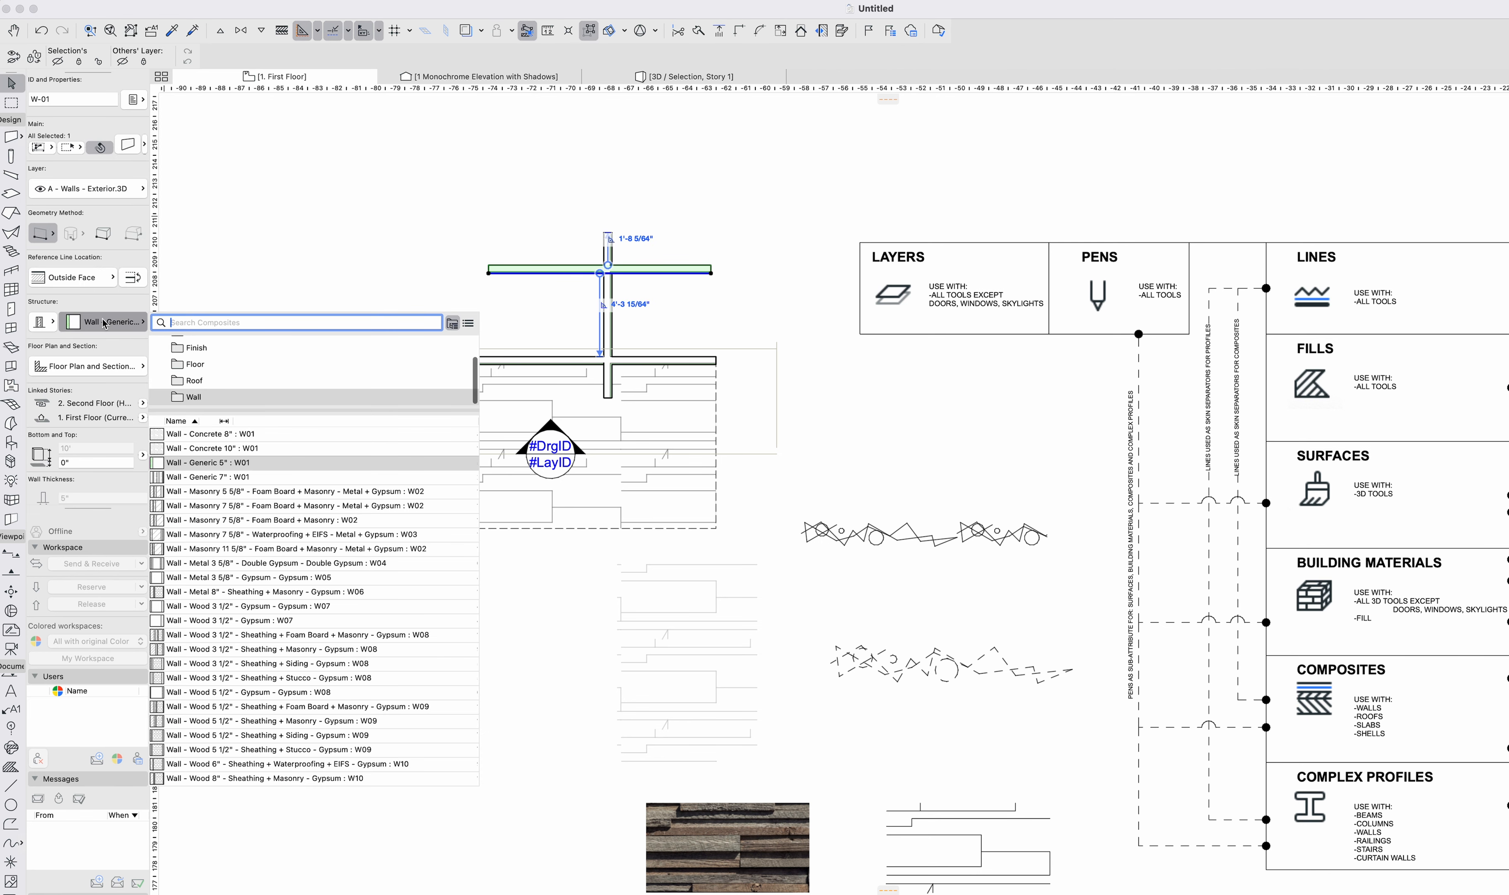
pyautogui.click(255, 478)
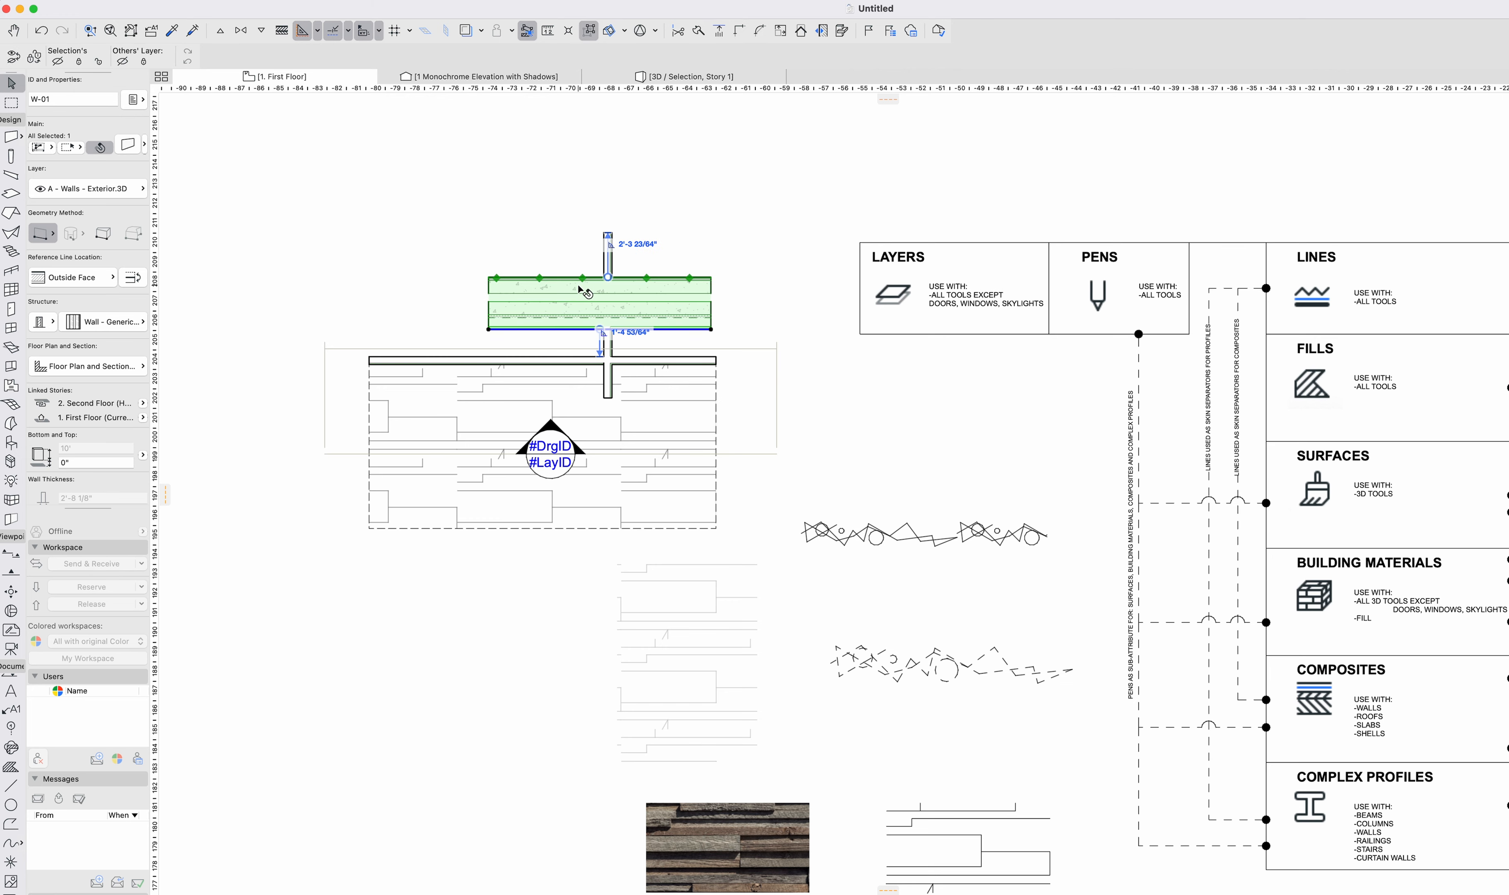
# Inspect the new wall's junction with the vertical wall and set the partial structure display to Without Finishes.
pyautogui.scroll(5, 582, 290)
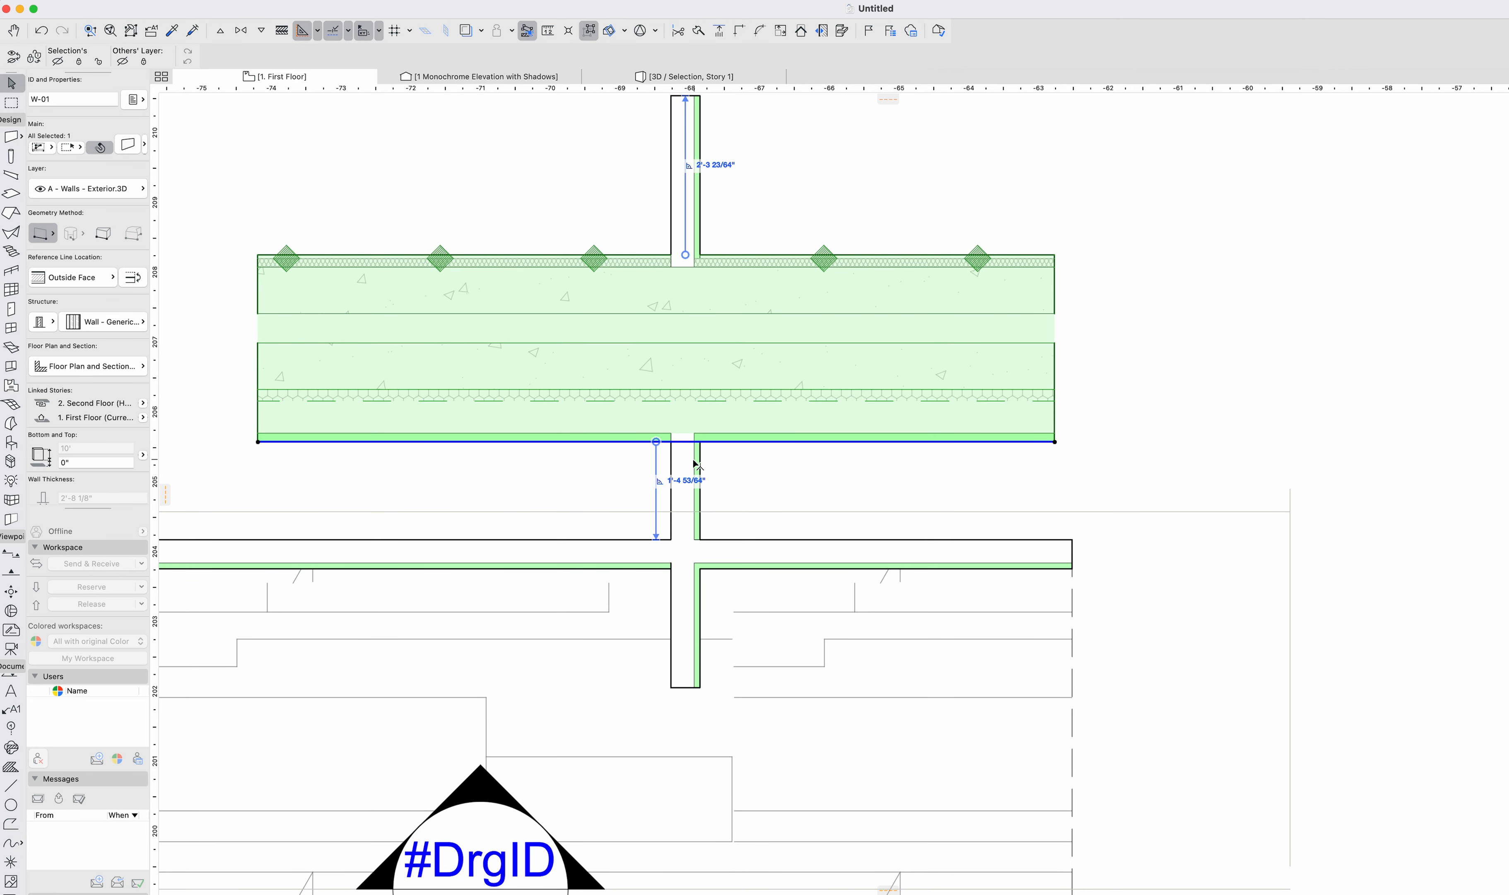
pyautogui.click(691, 221)
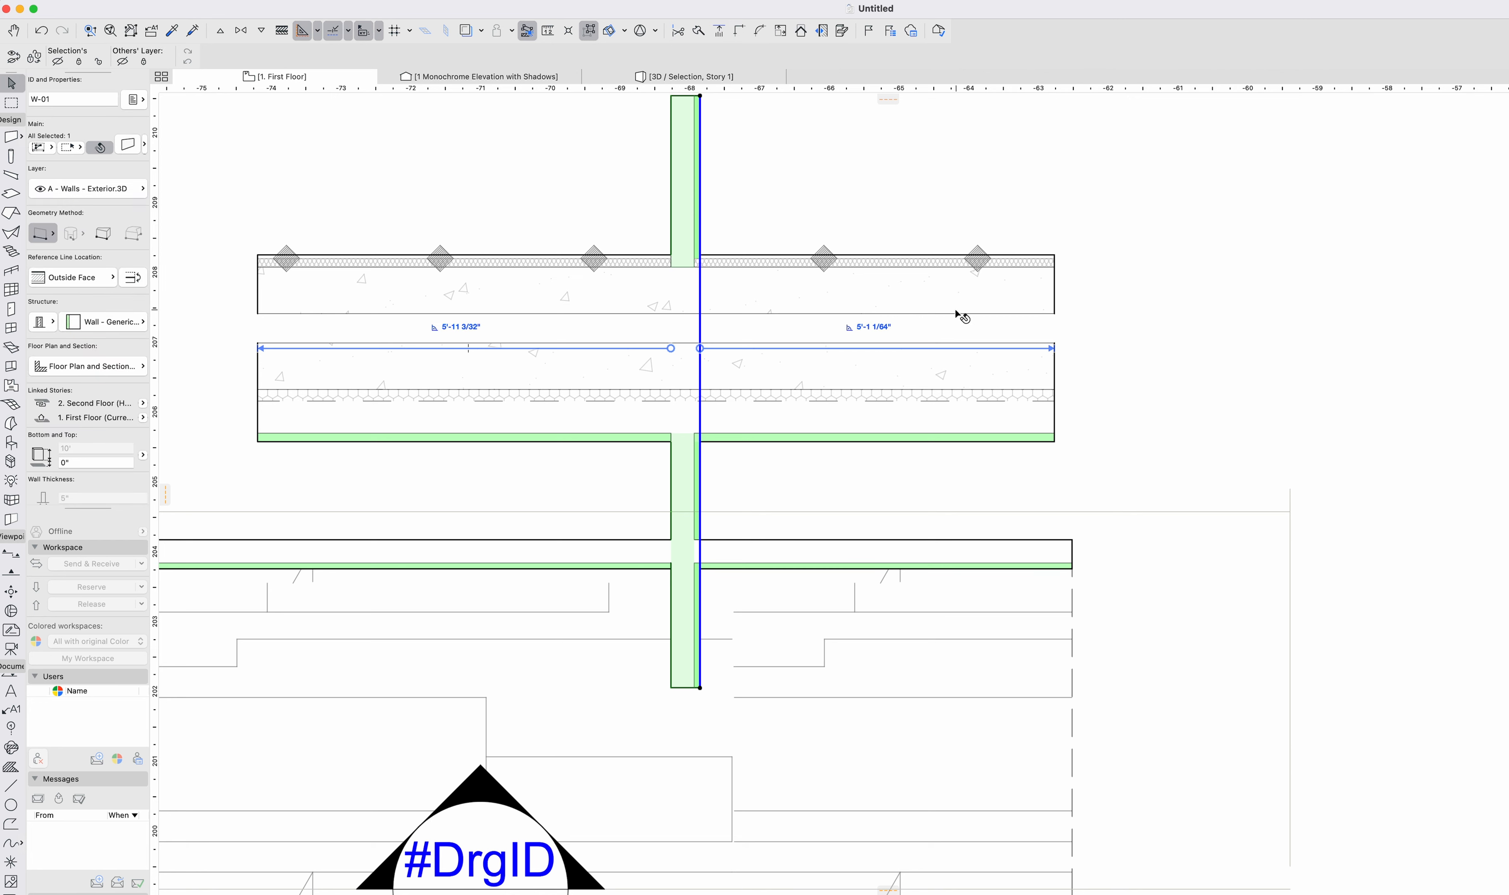
pyautogui.scroll(-5, 955, 309)
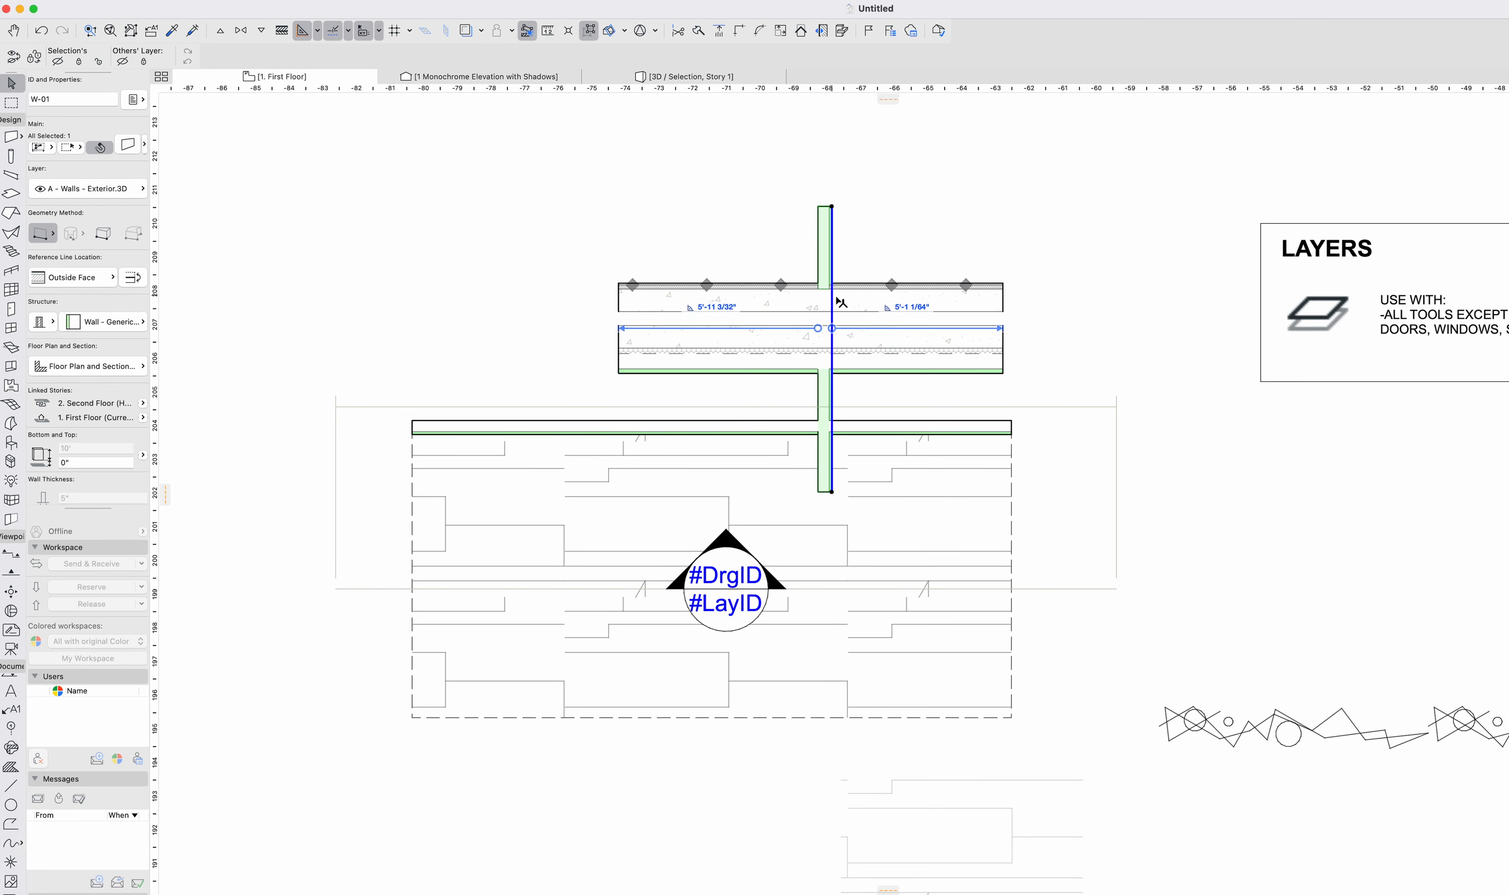
pyautogui.scroll(-2, 830, 275)
pyautogui.hscroll(1, 830, 274)
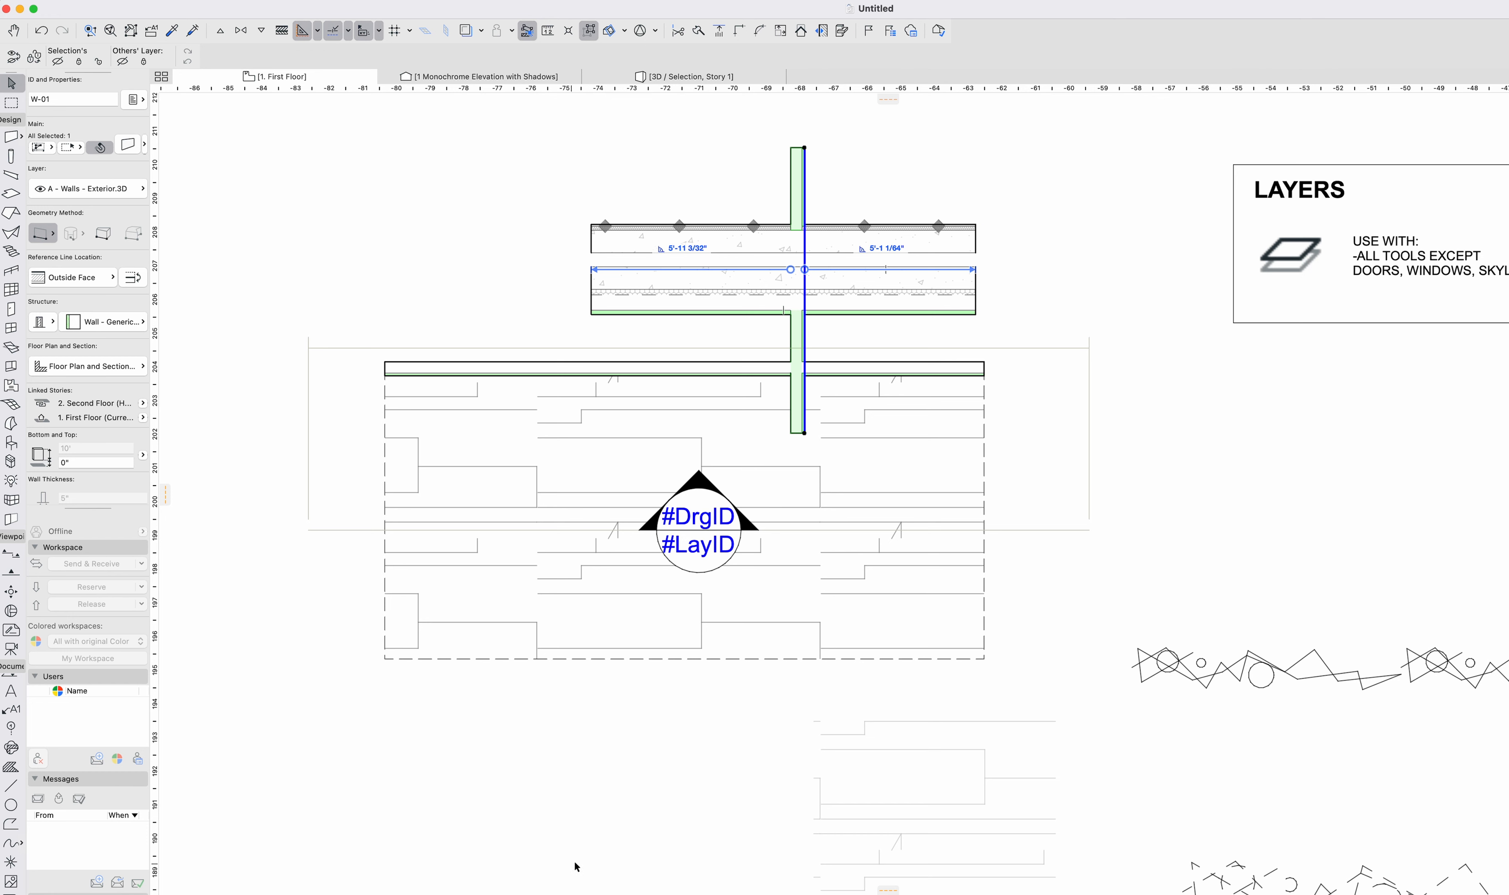
pyautogui.click(858, 894)
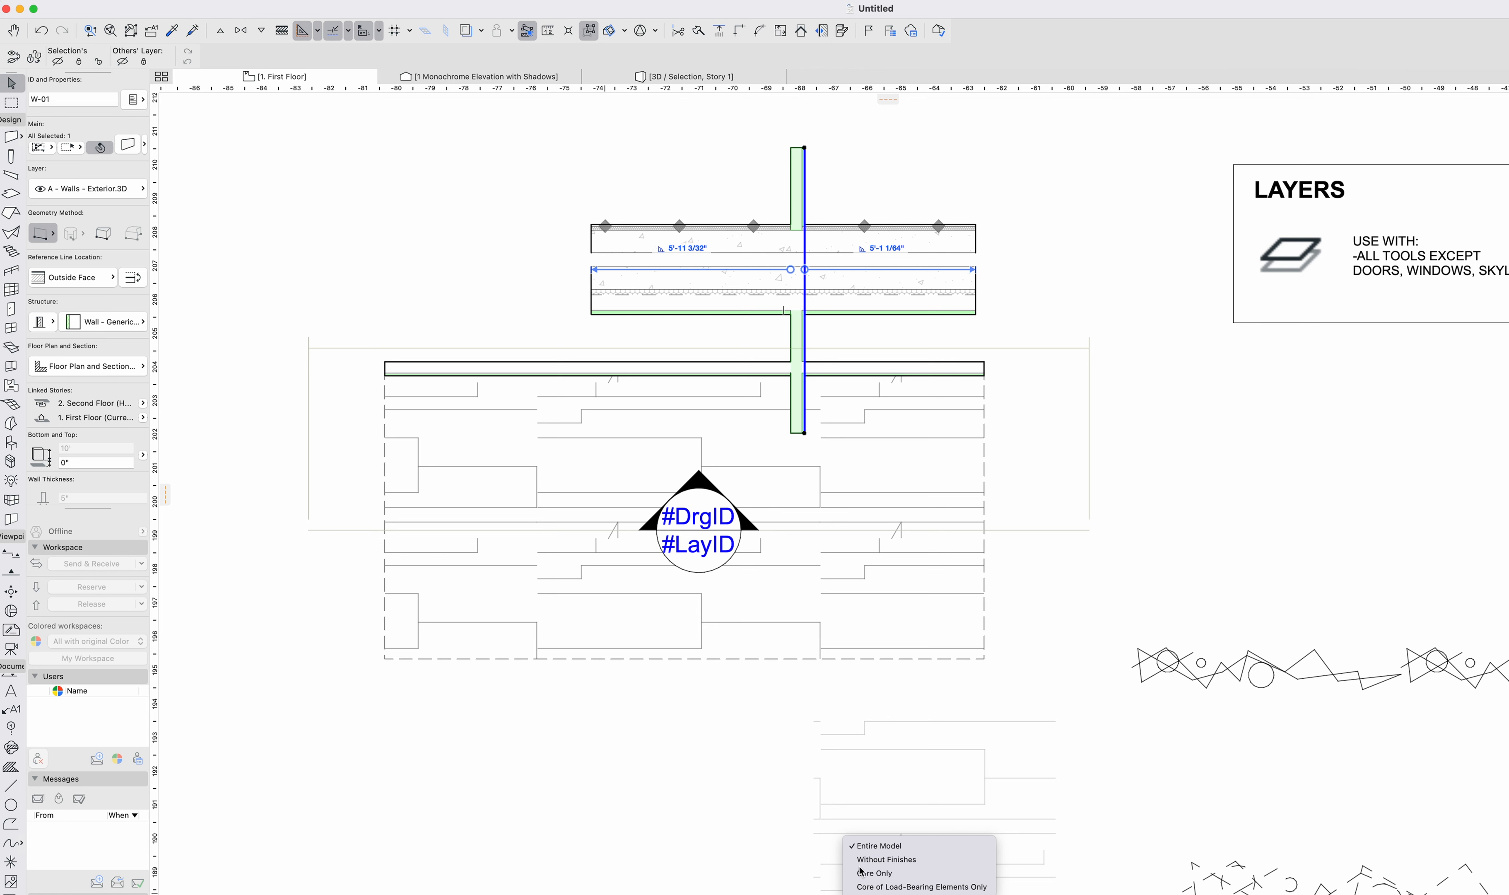
pyautogui.click(882, 860)
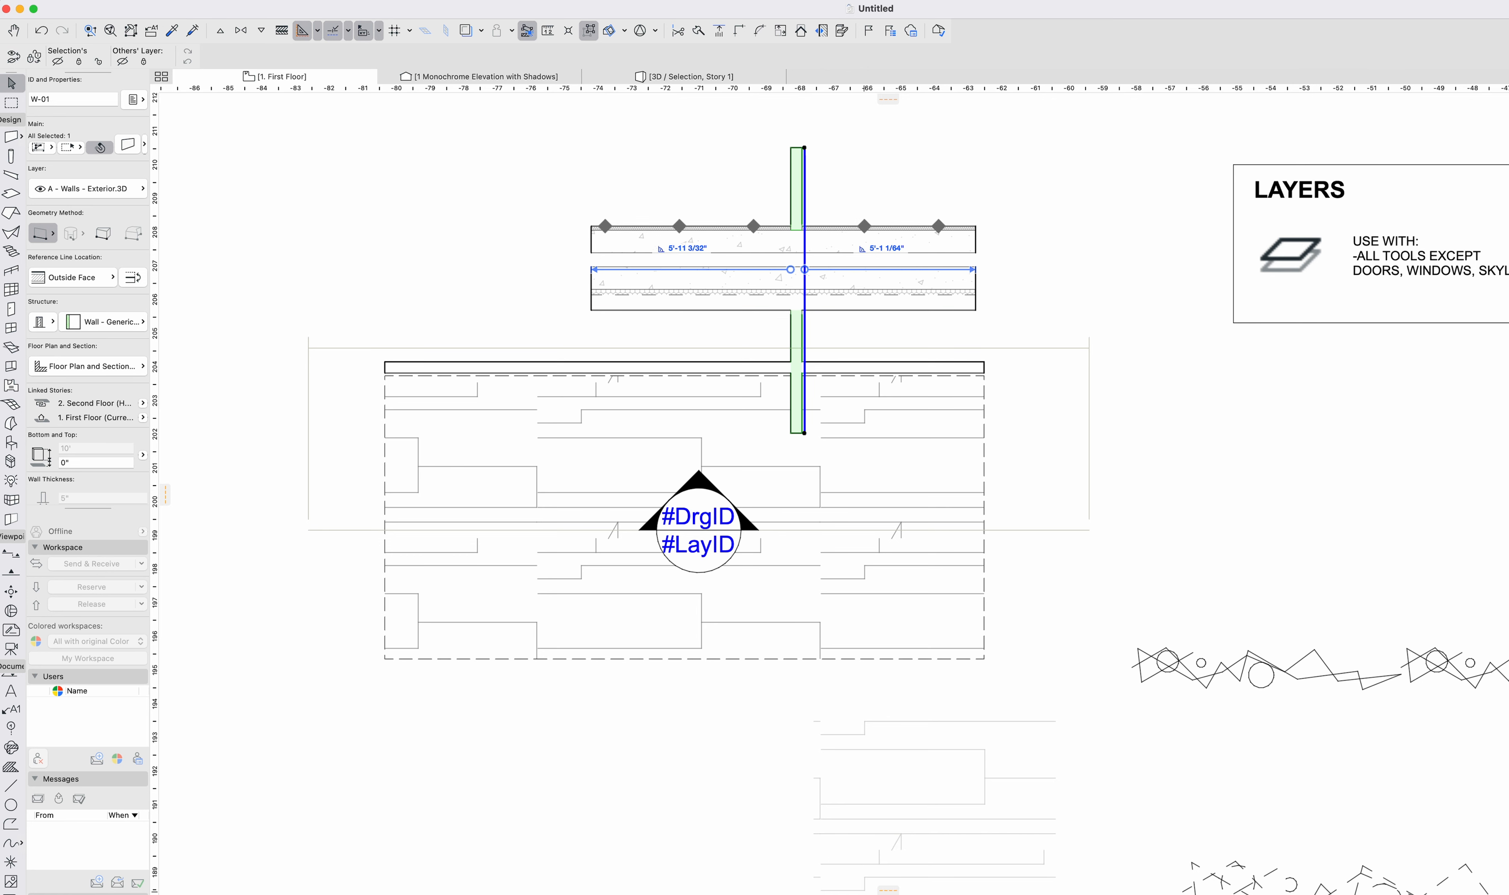
# Reduce the partial structure display to the structural core, then restore the display of the walls' full structure.
pyautogui.click(888, 889)
pyautogui.click(894, 876)
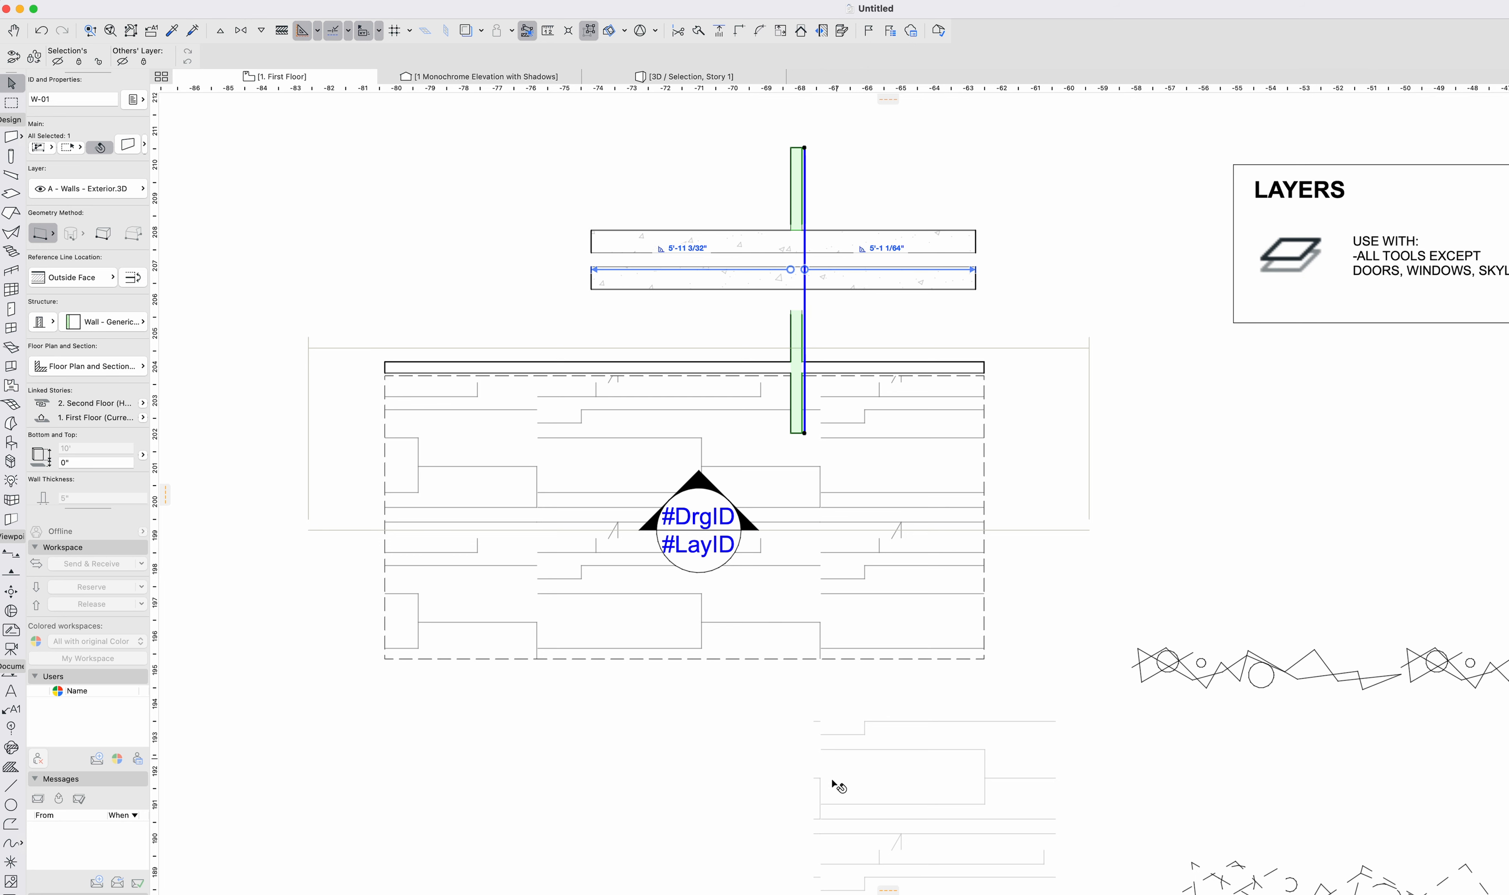
pyautogui.click(882, 891)
pyautogui.click(882, 847)
# Examine the Composites section of the attribute diagram for the tools it applies to, and deselect the wall.
pyautogui.moveTo(1118, 324); pyautogui.dragTo(664, 327, button='middle')
pyautogui.scroll(-6, 664, 328)
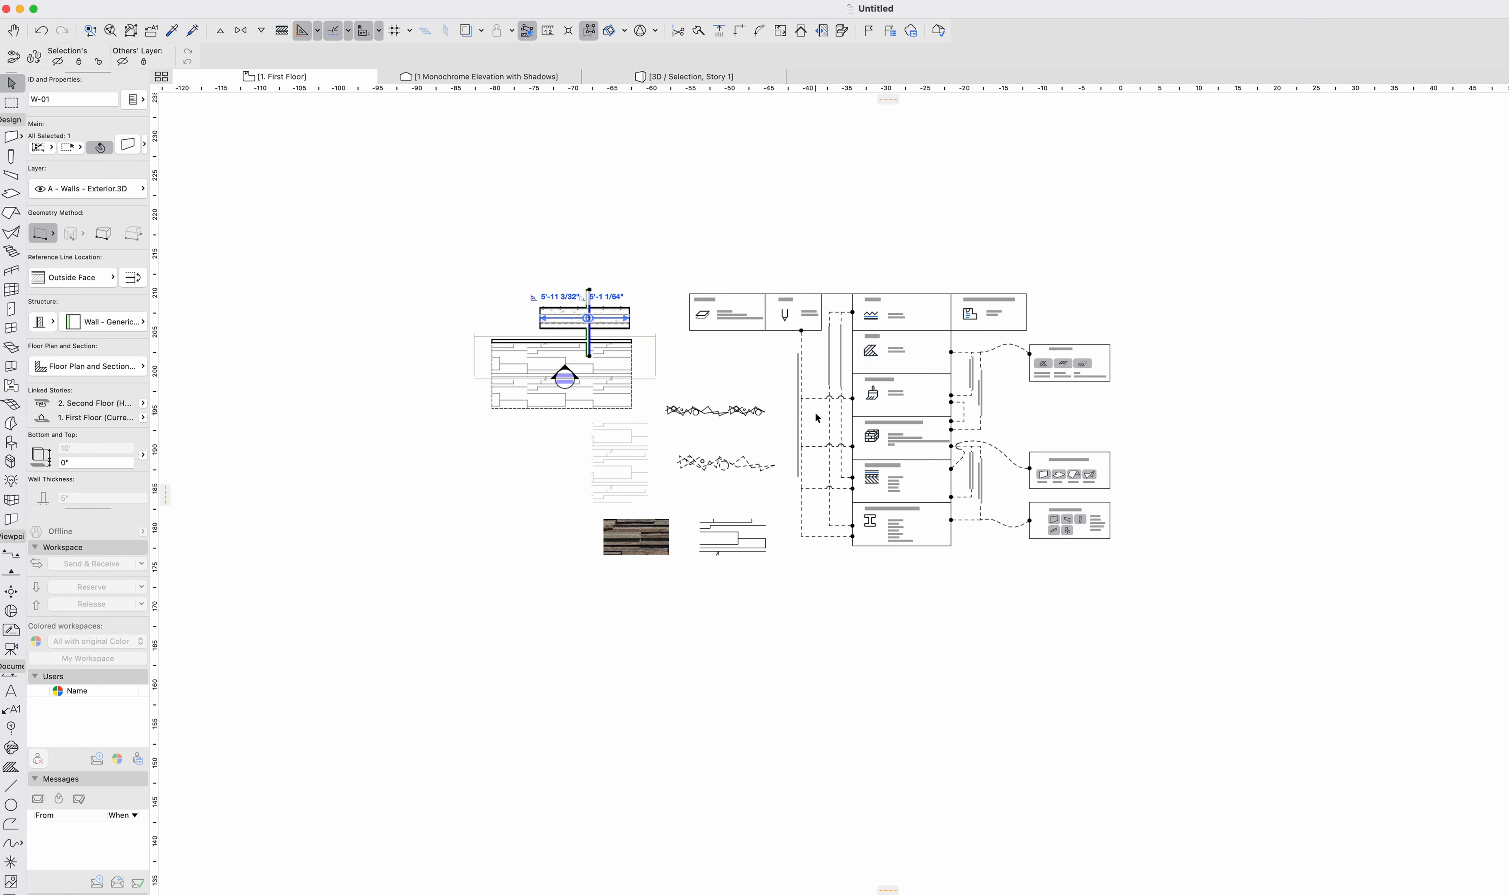
pyautogui.scroll(5, 815, 410)
pyautogui.moveTo(939, 370); pyautogui.dragTo(872, 352, button='middle')
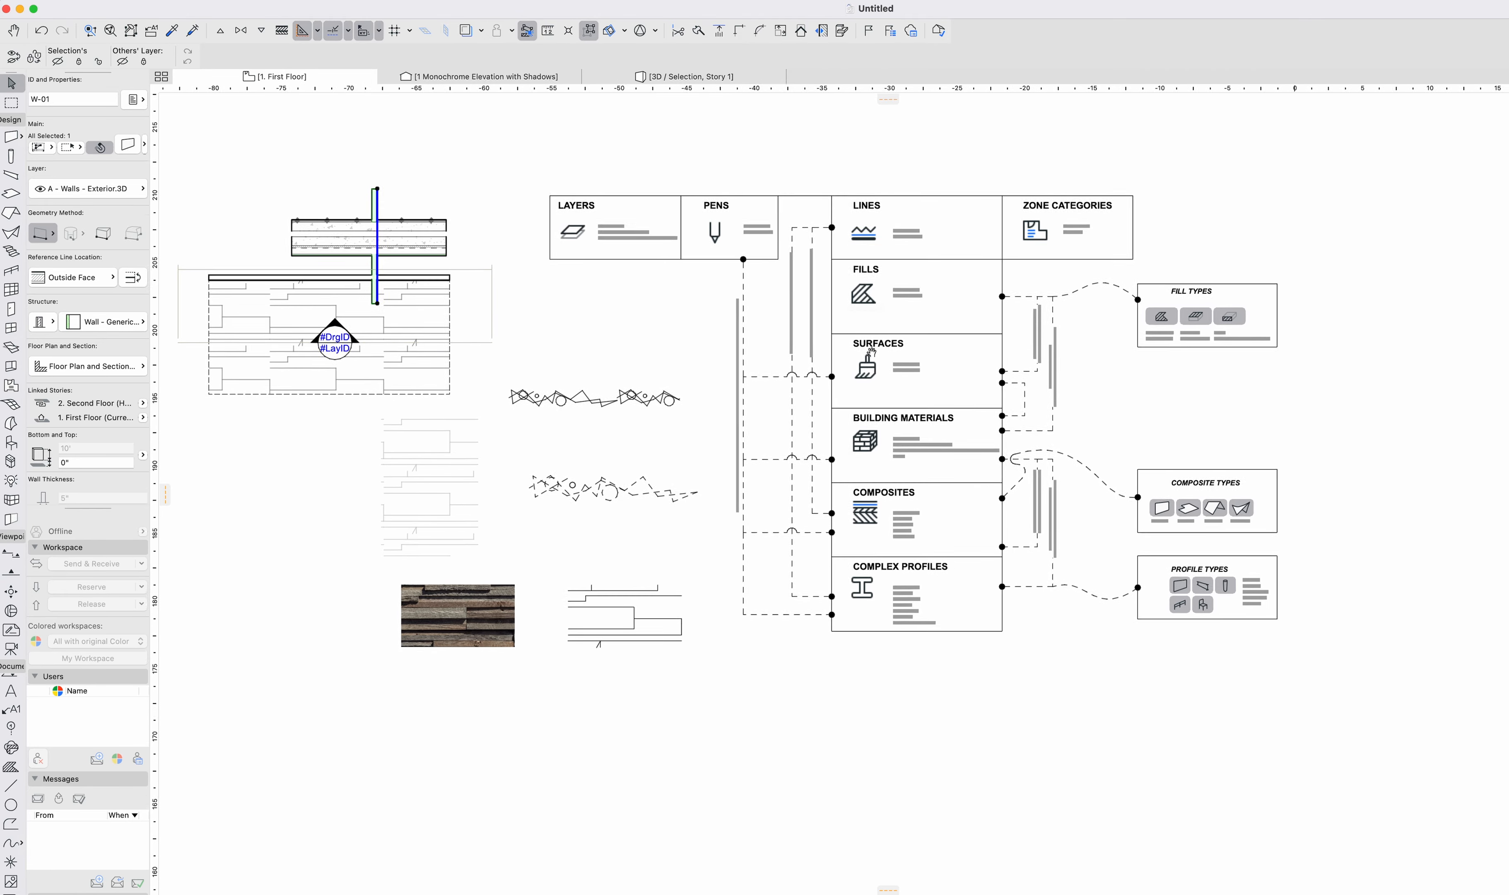
pyautogui.scroll(3, 953, 519)
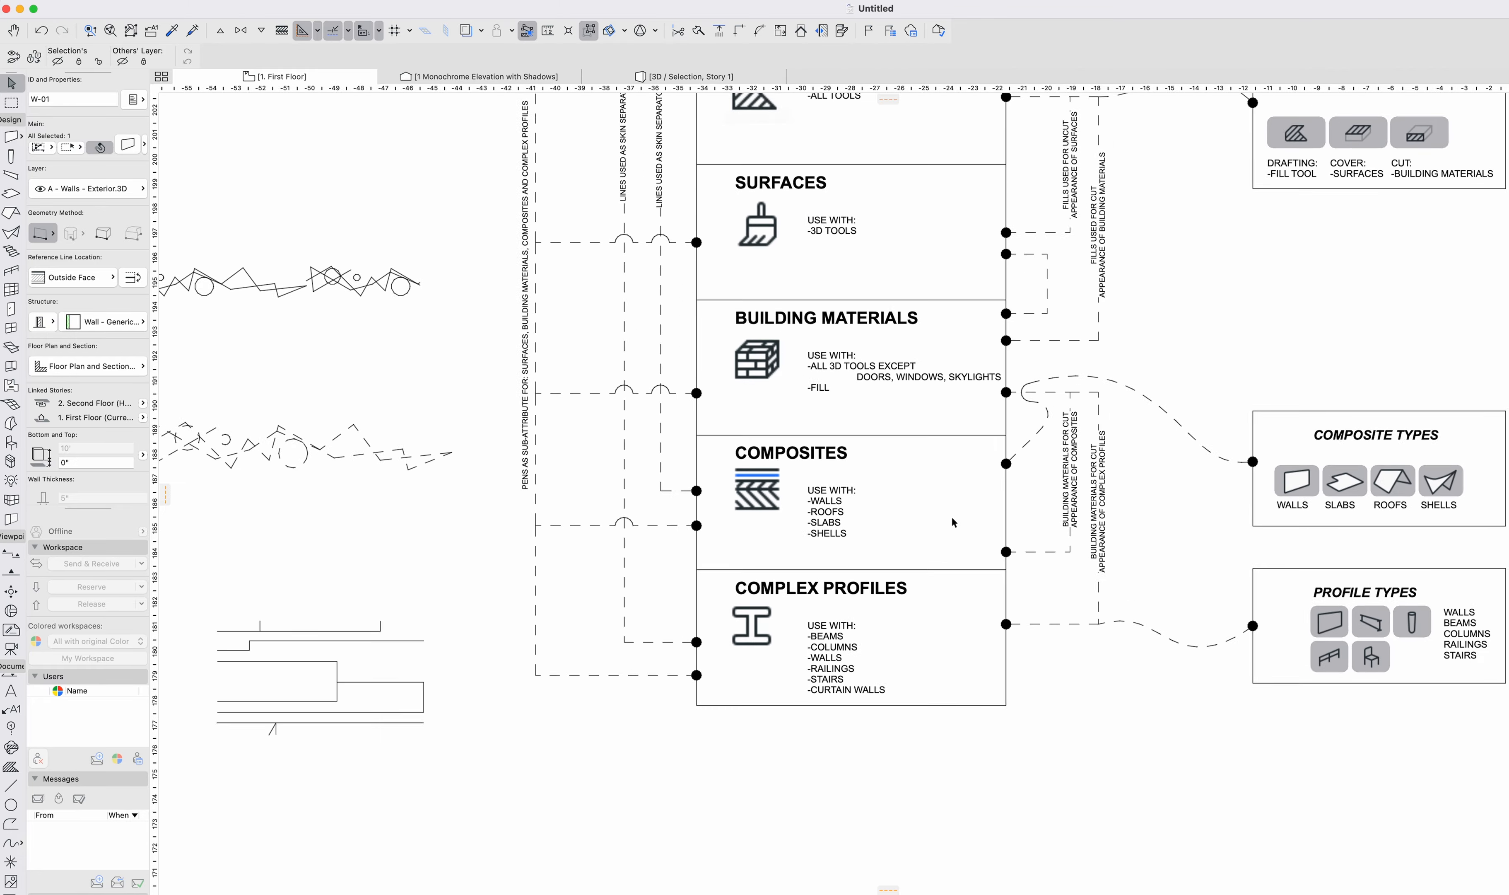
pyautogui.scroll(2, 951, 519)
pyautogui.moveTo(849, 499); pyautogui.dragTo(1098, 495, button='middle')
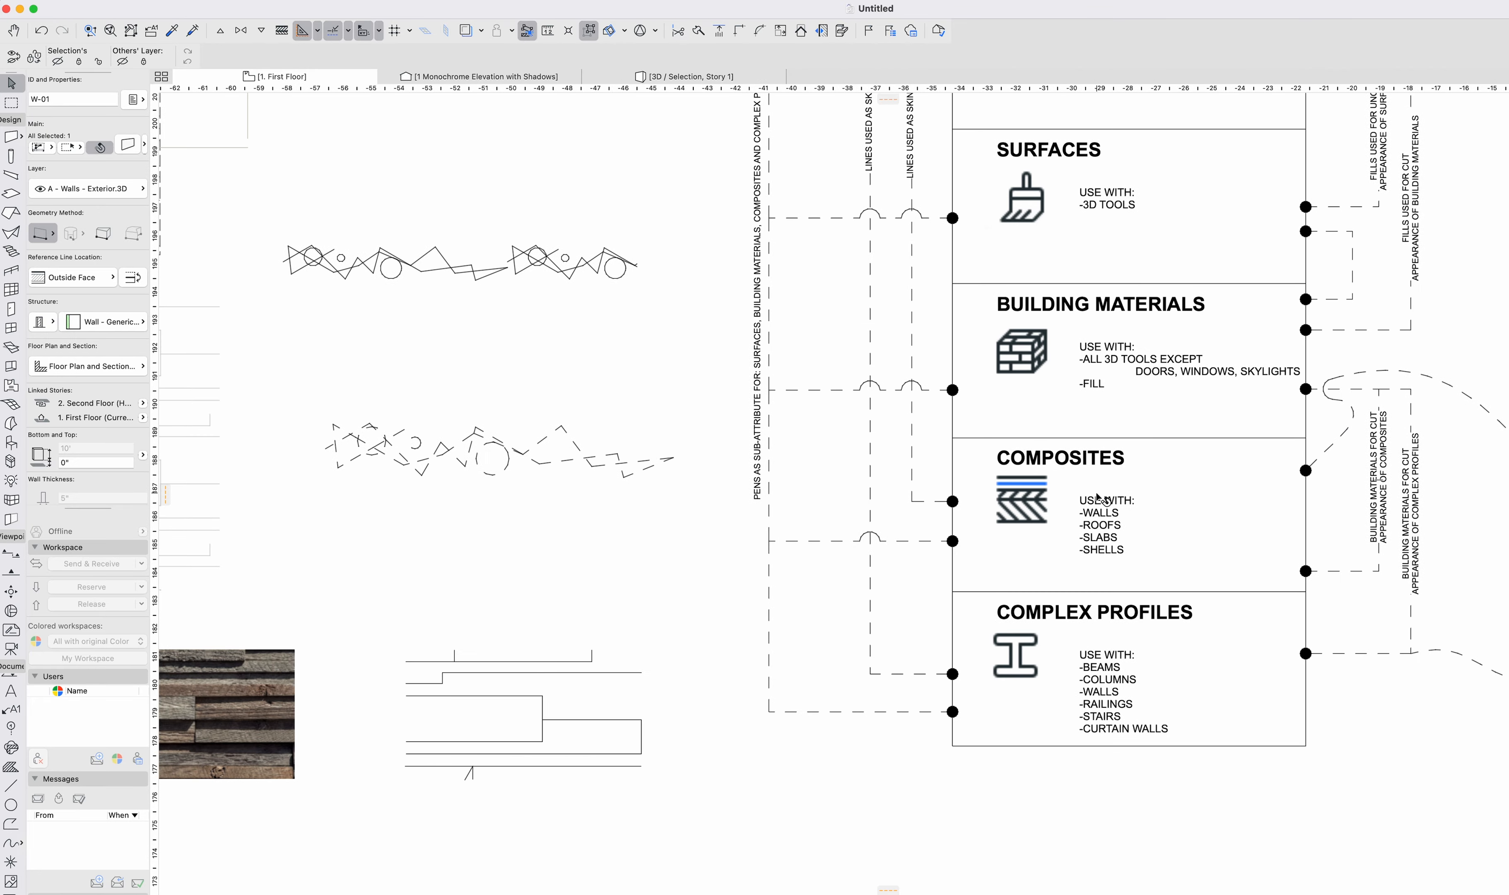
pyautogui.scroll(-5, 1099, 497)
pyautogui.press('Escape')
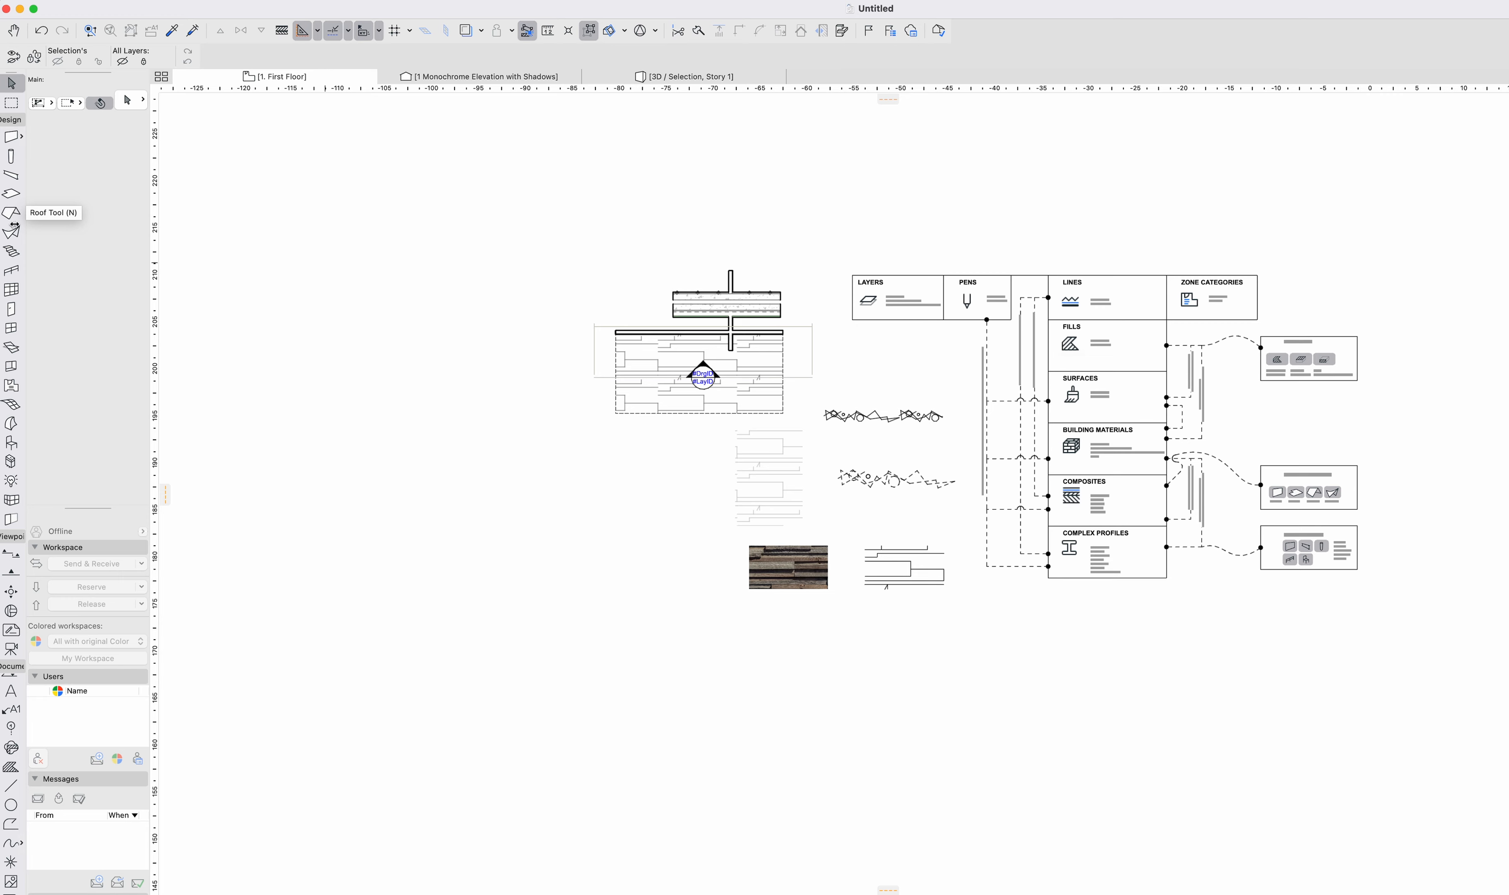
# Check the structure settings in the Roof and Shell tool defaults, closing both without changes.
pyautogui.doubleClick(11, 212)
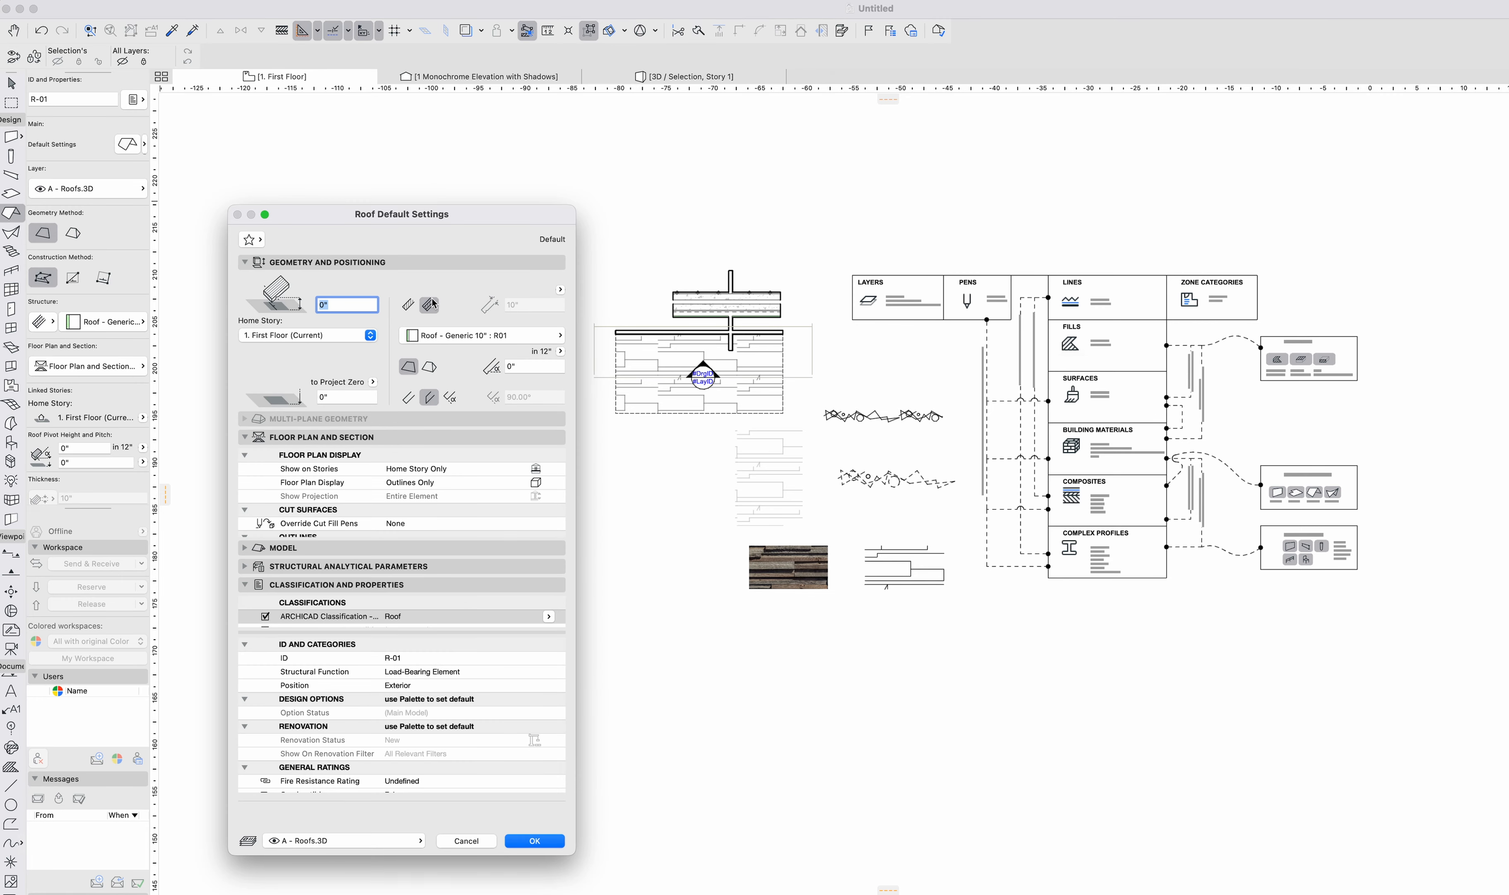
pyautogui.press('Escape')
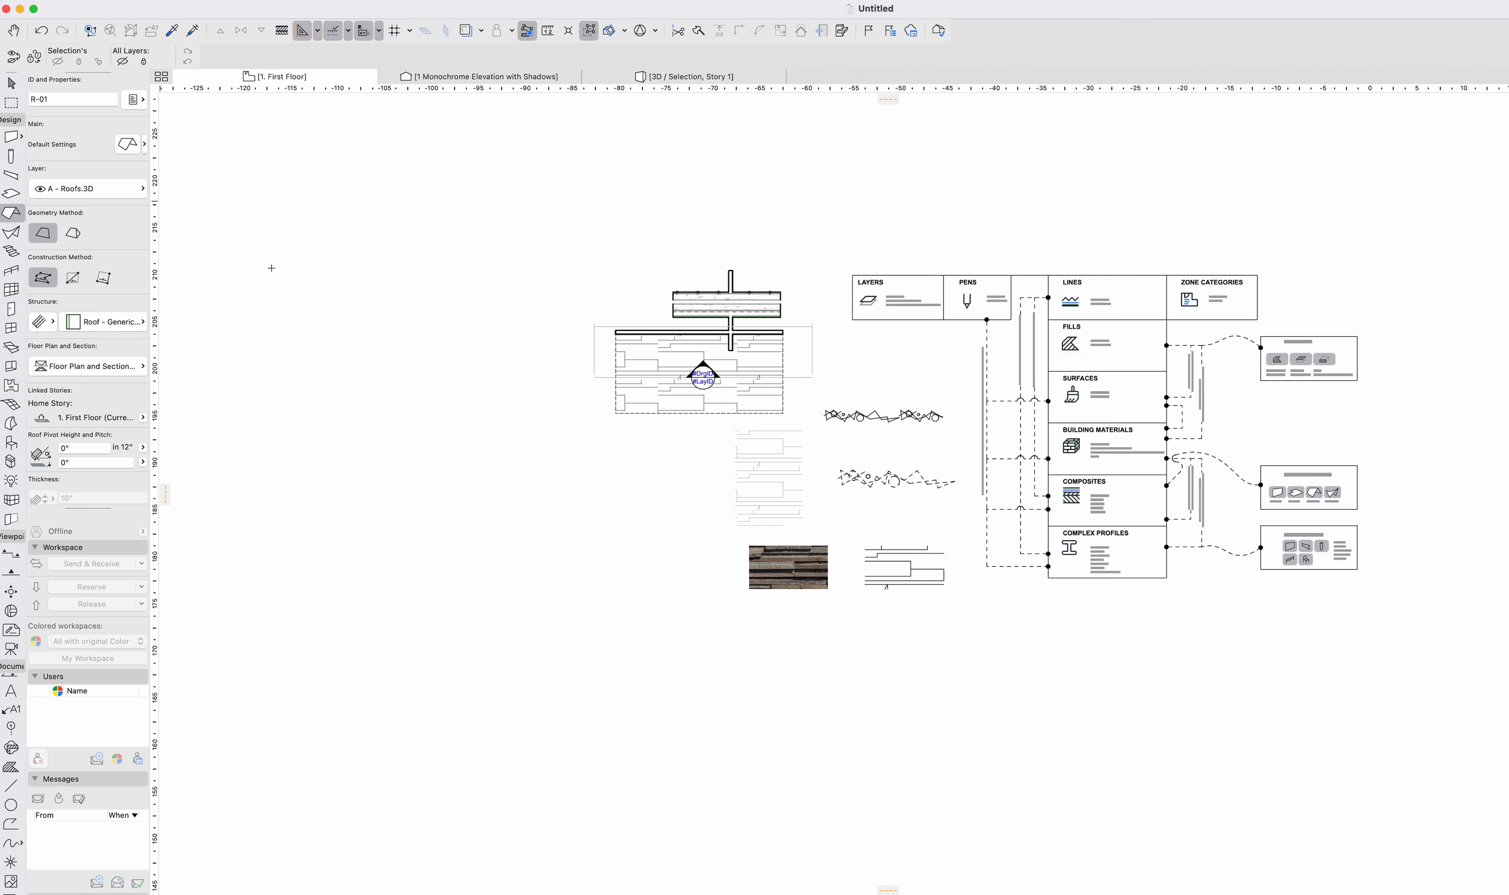
pyautogui.click(10, 235)
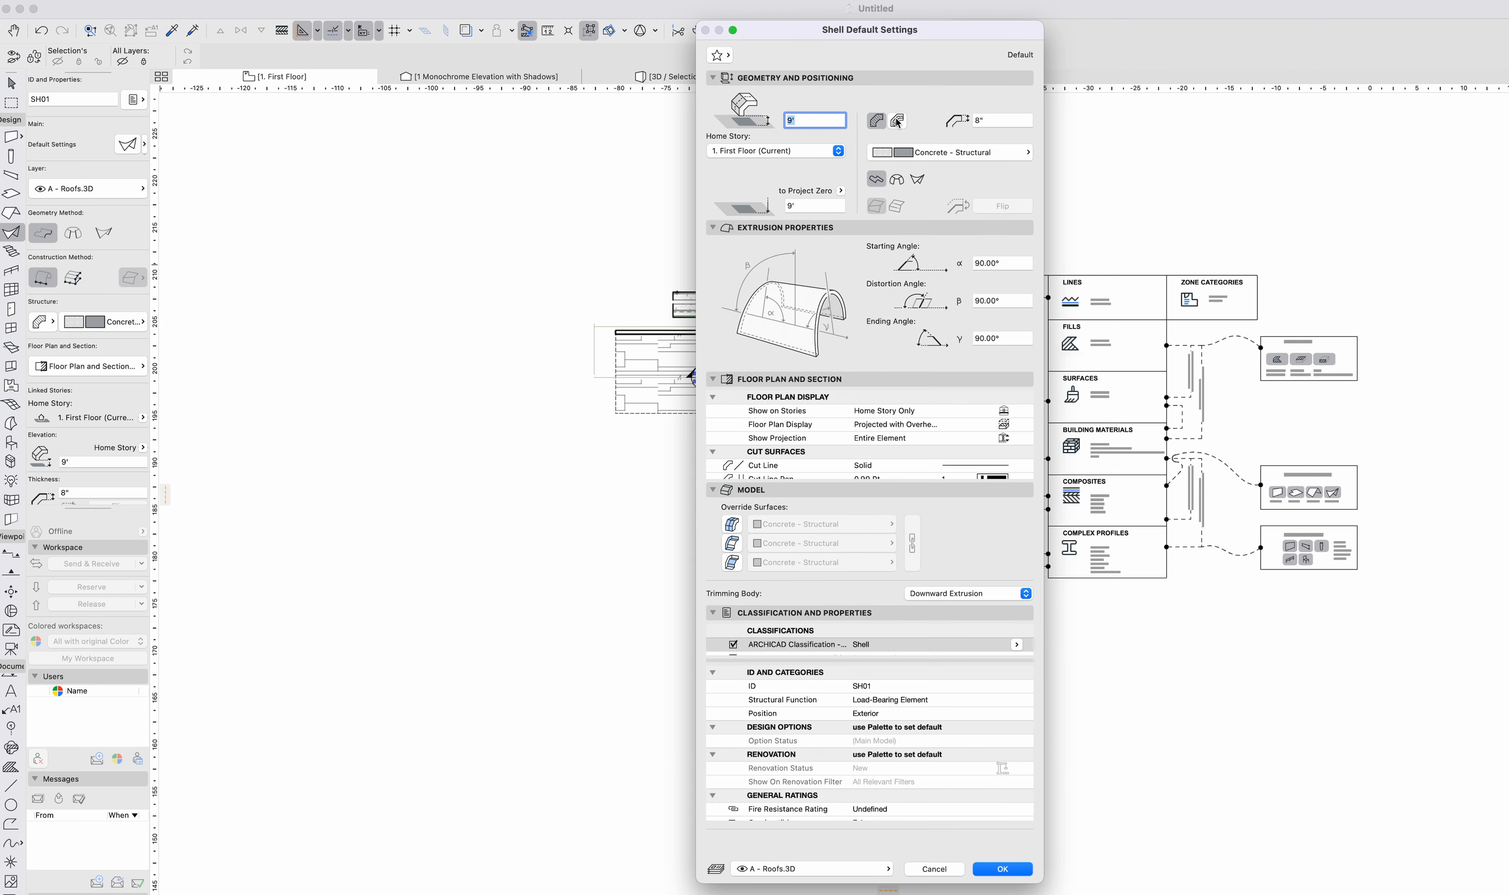
pyautogui.click(934, 868)
# Compare the composite and basic structure options in the Slab tool defaults, and cancel the settings.
pyautogui.doubleClick(12, 195)
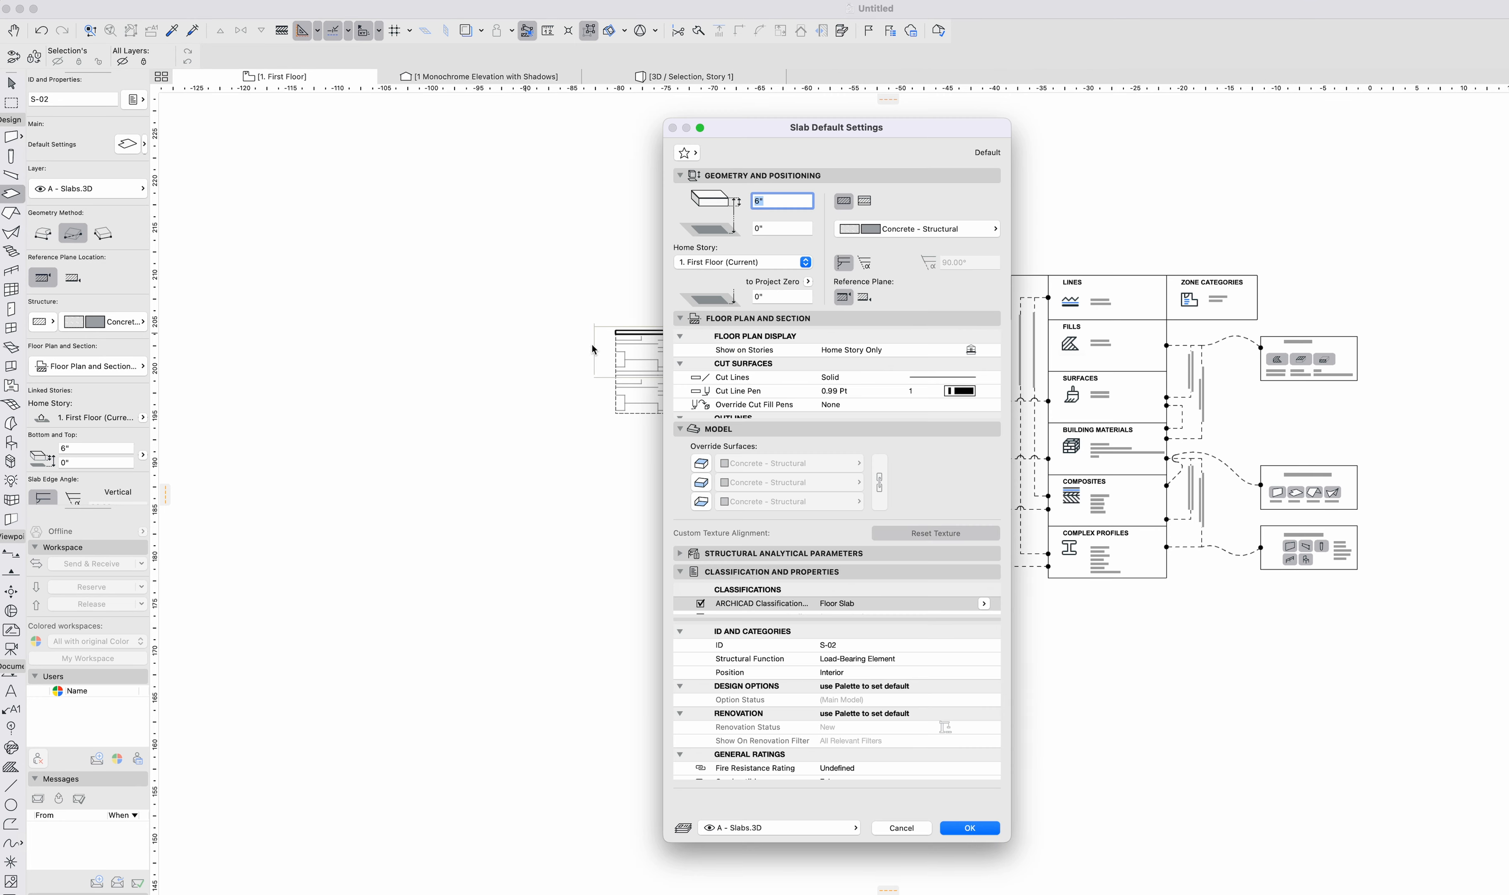
pyautogui.click(865, 200)
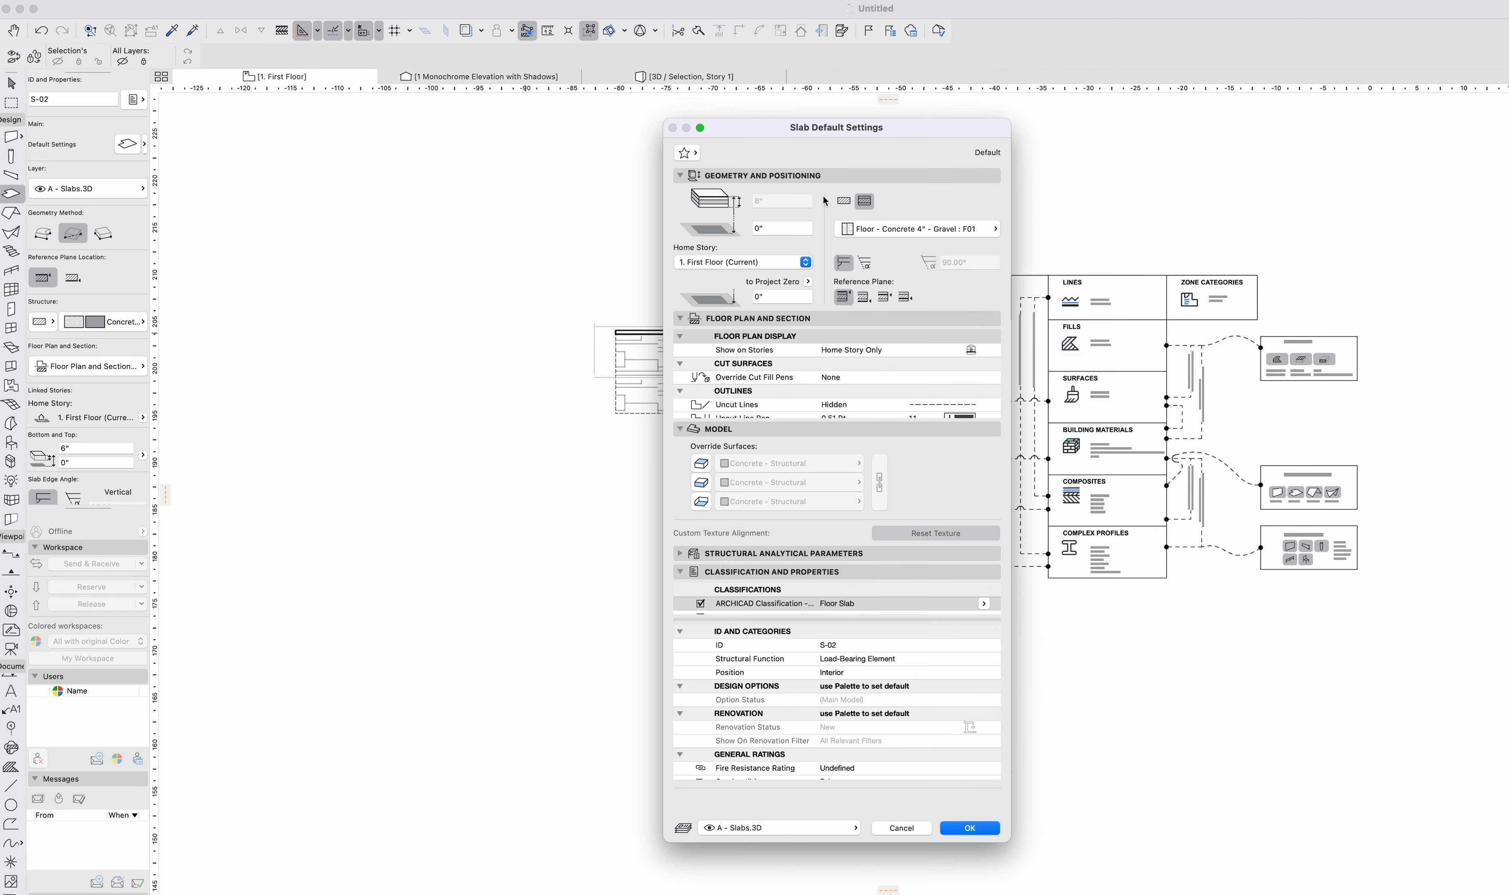
pyautogui.click(844, 203)
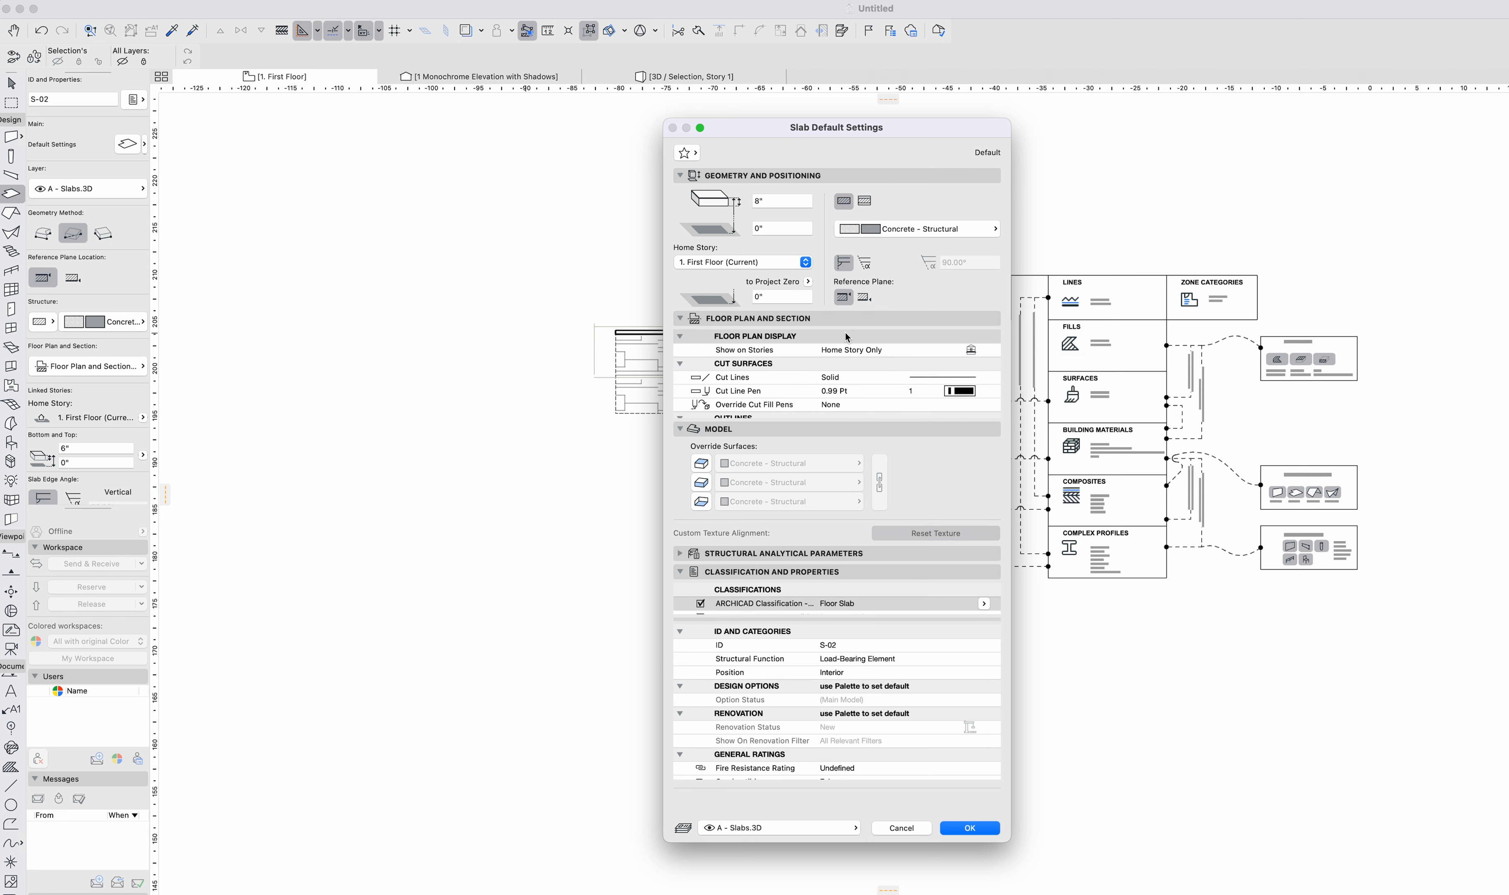
pyautogui.press('Escape')
pyautogui.press('Escape')
# Examine the Complex Profiles and Profile Types sections of the attribute diagram for compatible tools and attribute links.
pyautogui.scroll(10, 1162, 587)
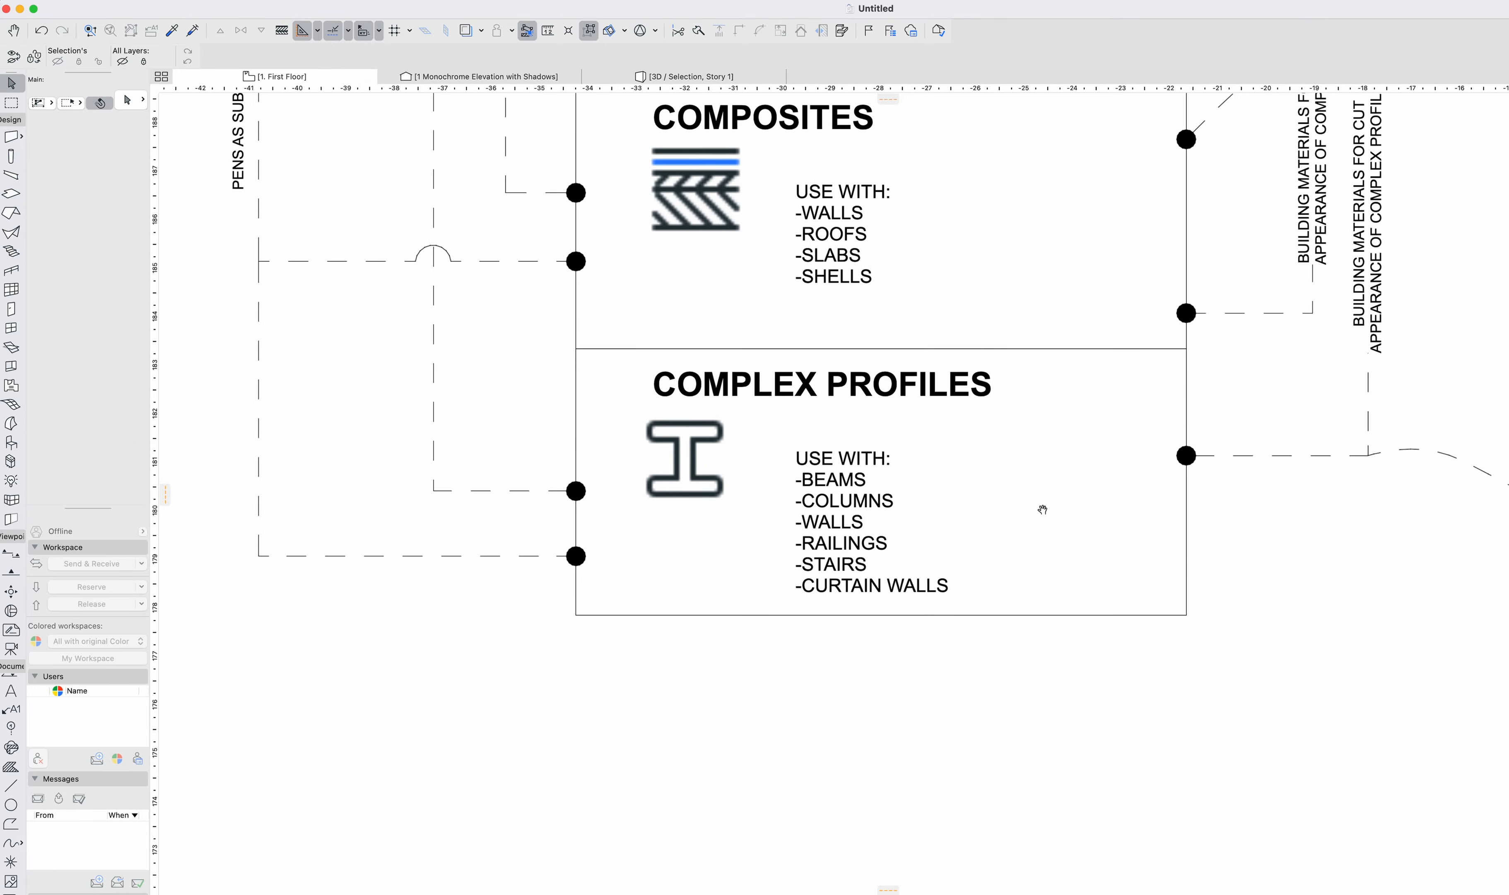
pyautogui.scroll(-5, 941, 499)
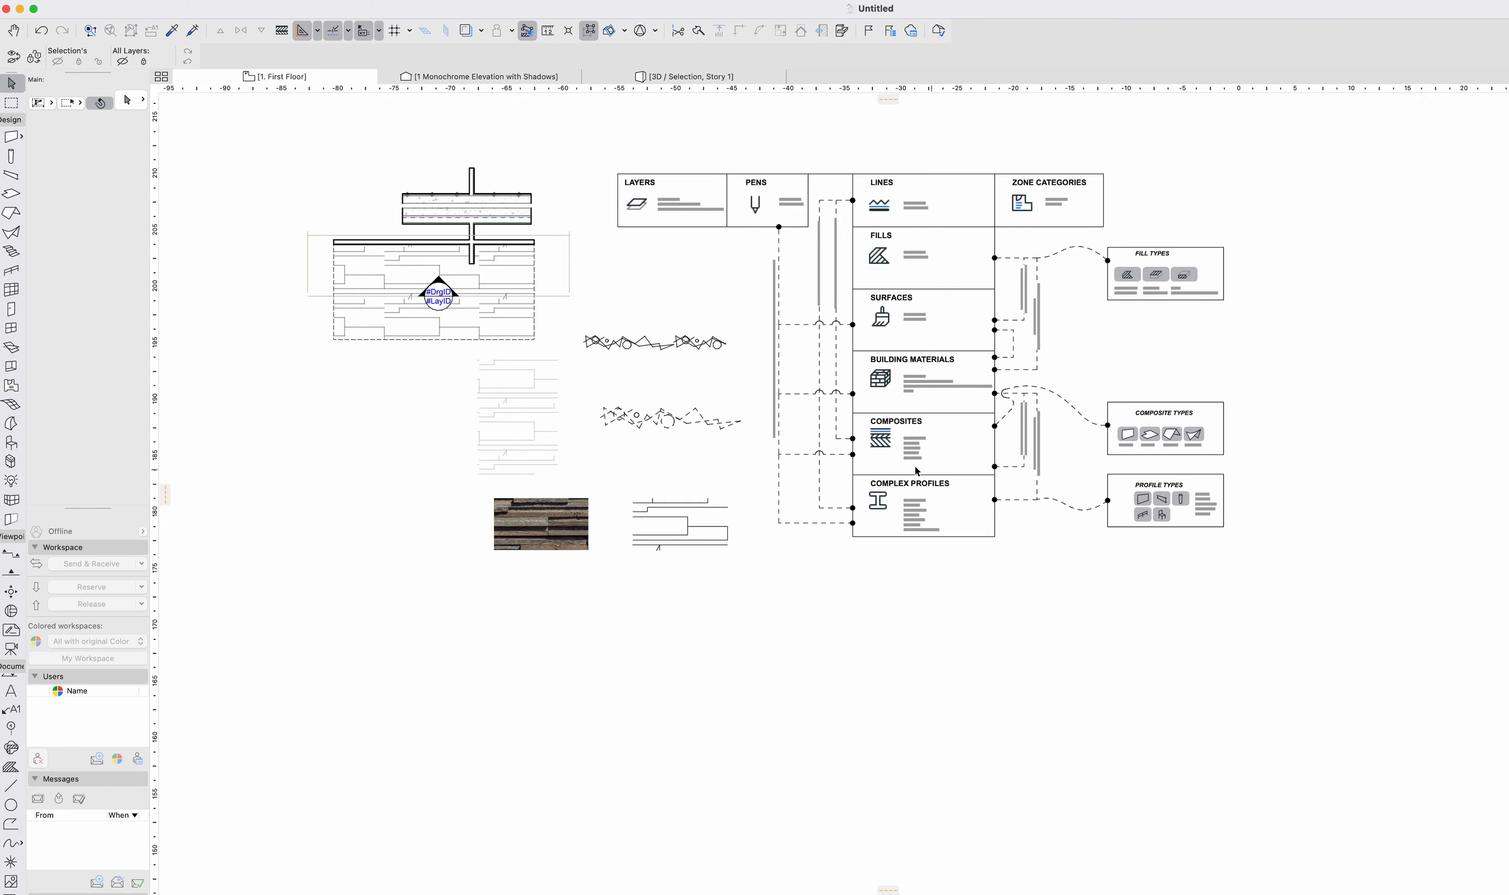
pyautogui.moveTo(1096, 516); pyautogui.dragTo(994, 549, button='middle')
pyautogui.scroll(2, 999, 554)
pyautogui.scroll(3, 998, 554)
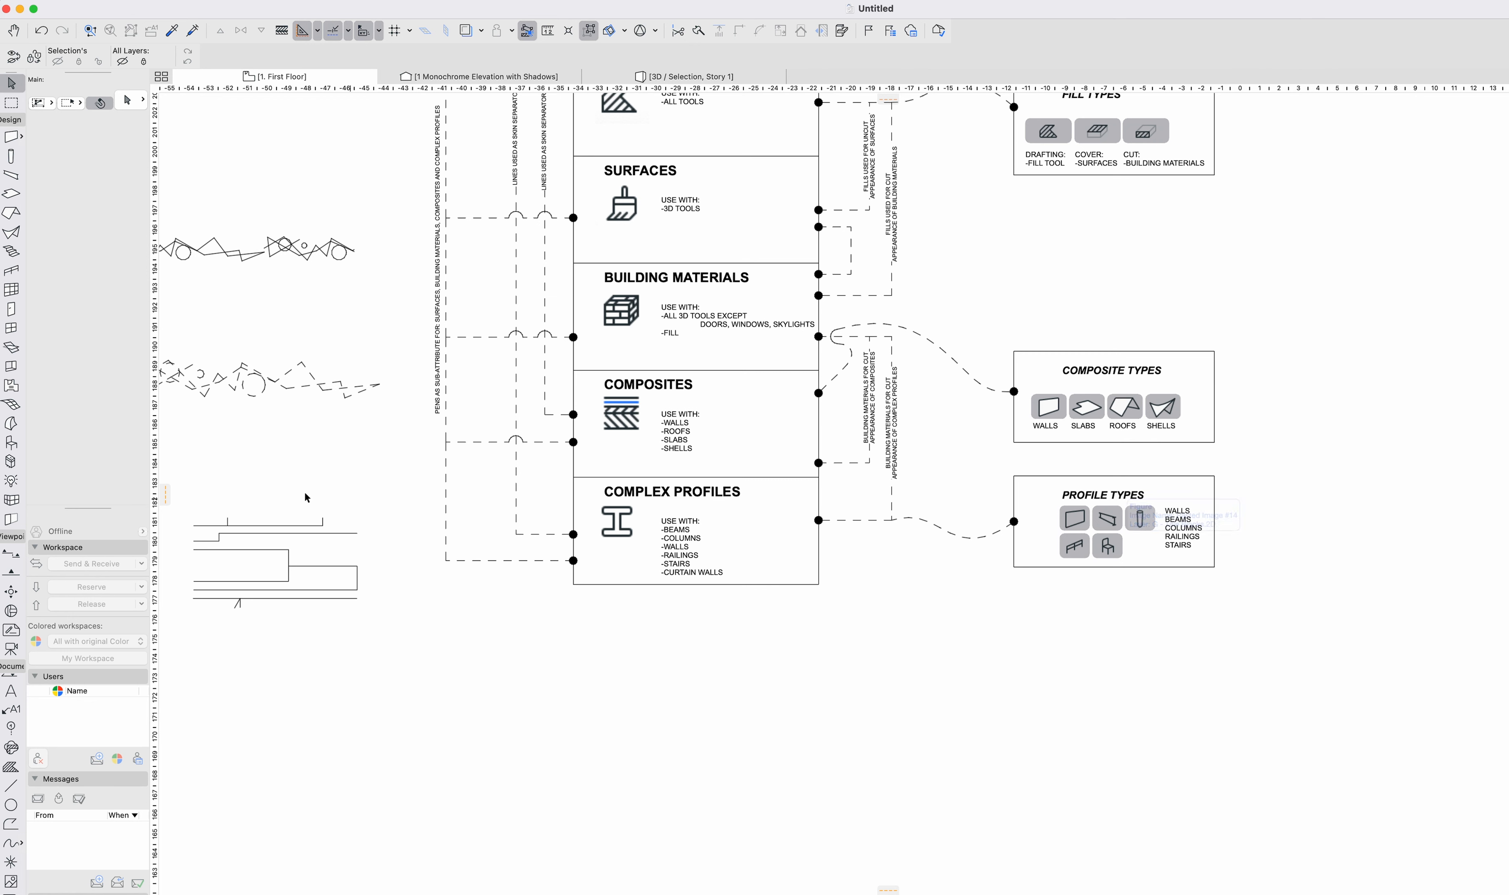
pyautogui.click(171, 503)
pyautogui.moveTo(628, 485); pyautogui.dragTo(724, 537, button='middle')
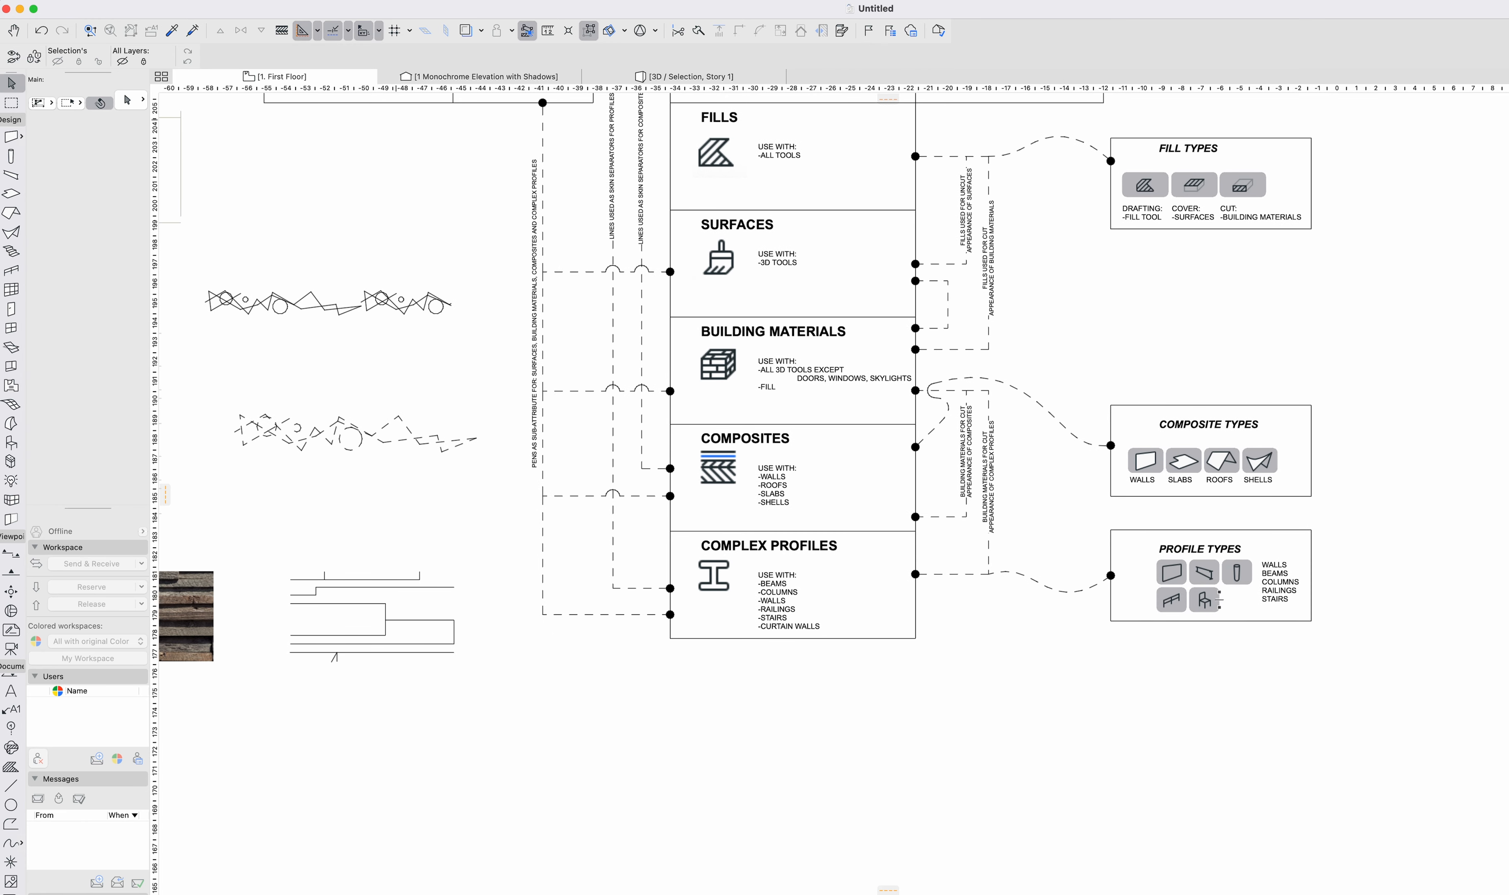
# Open the Profile Manager for complex profiles and place it clear of the main attribute diagram.
pyautogui.click(303, 1)
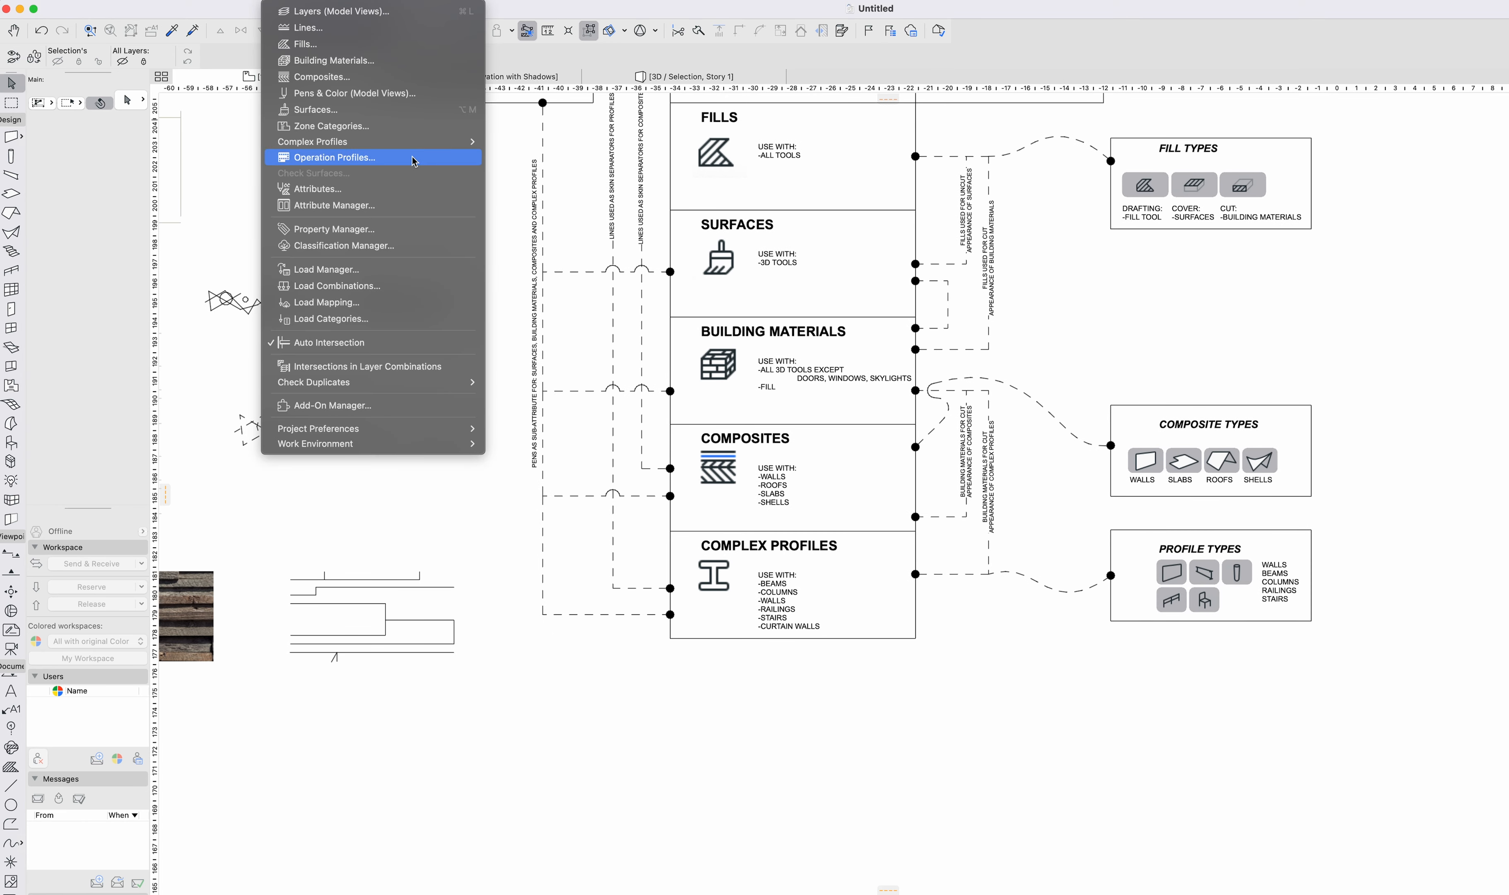
pyautogui.moveTo(441, 141)
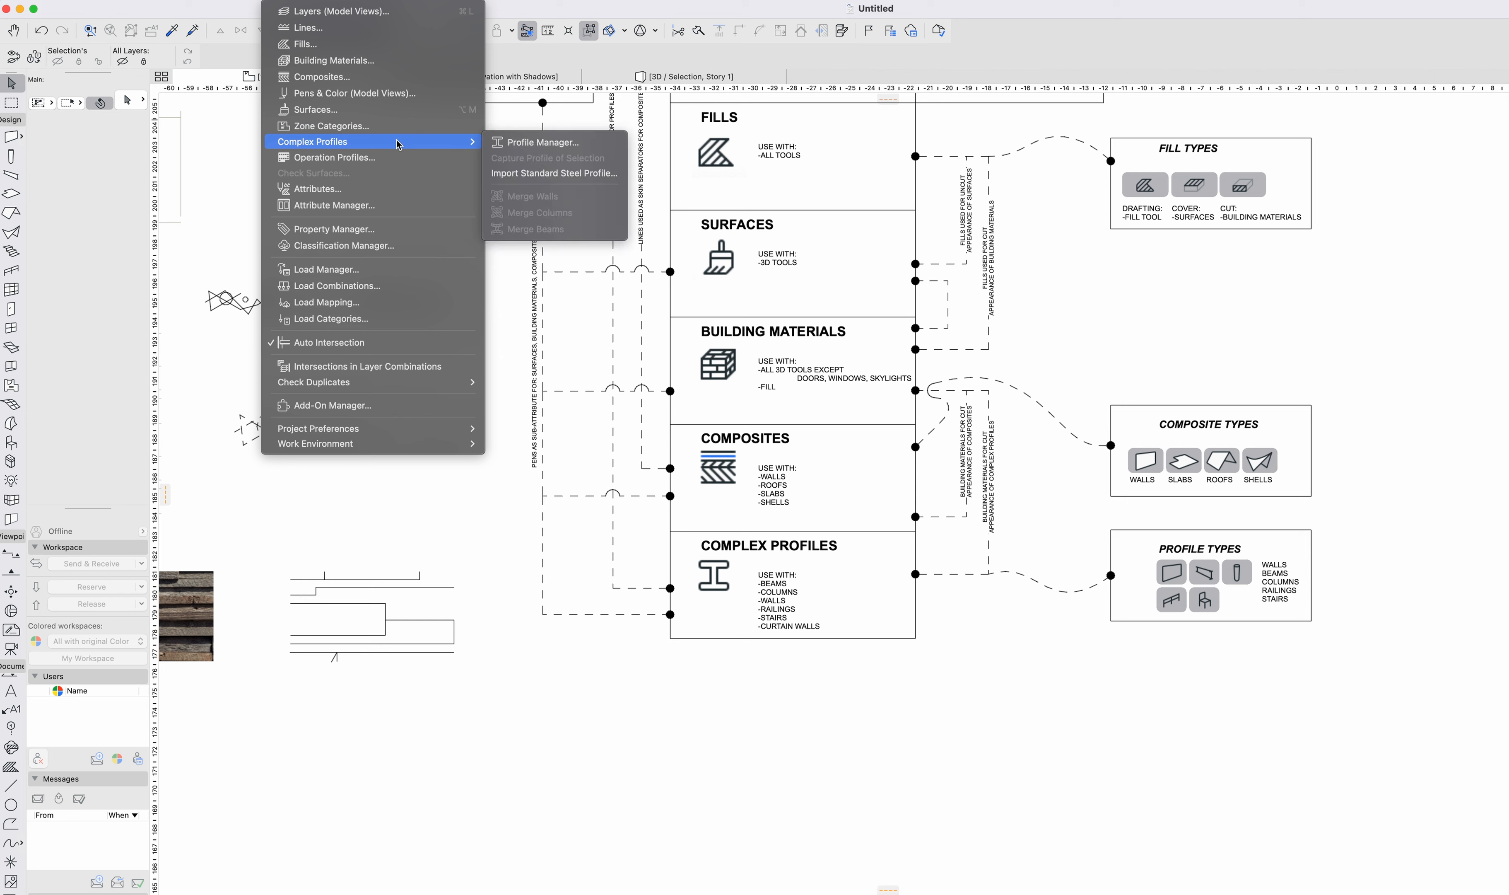
pyautogui.click(541, 143)
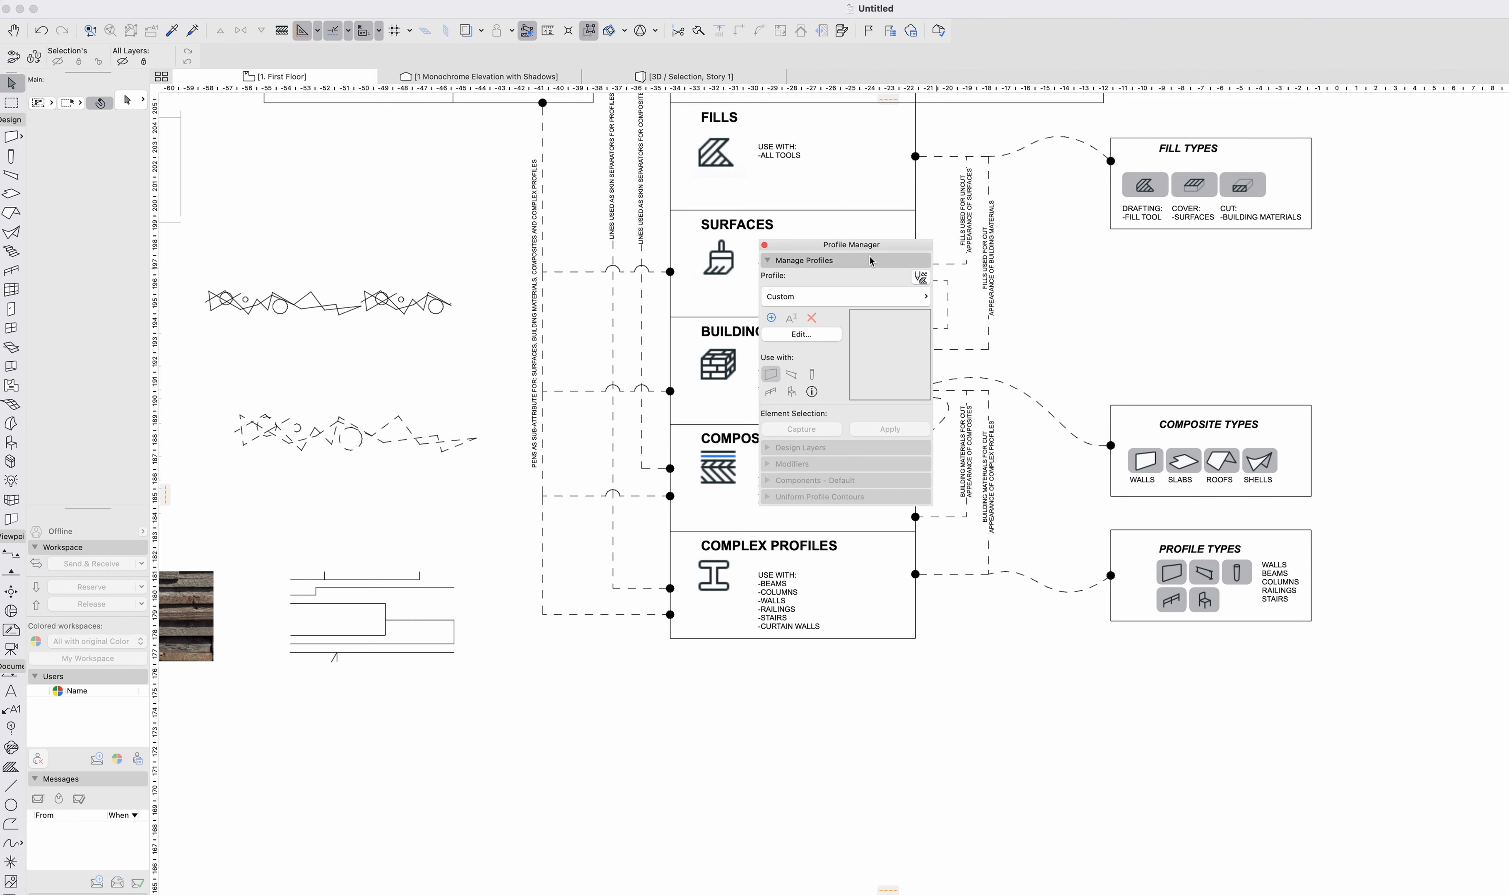
pyautogui.moveTo(867, 251); pyautogui.dragTo(576, 283)
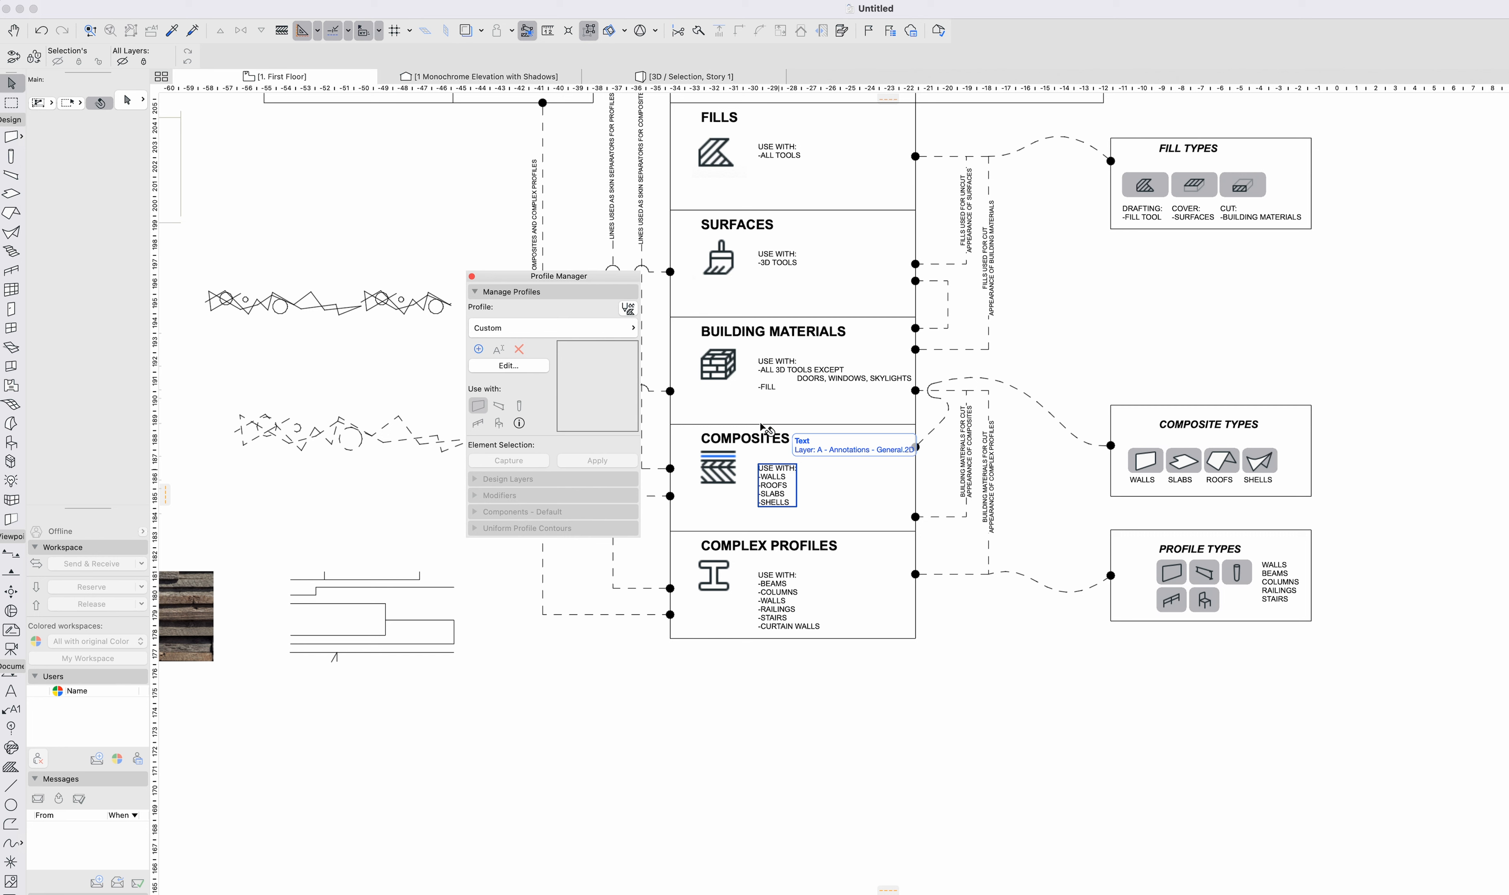
pyautogui.moveTo(507, 279); pyautogui.dragTo(485, 308)
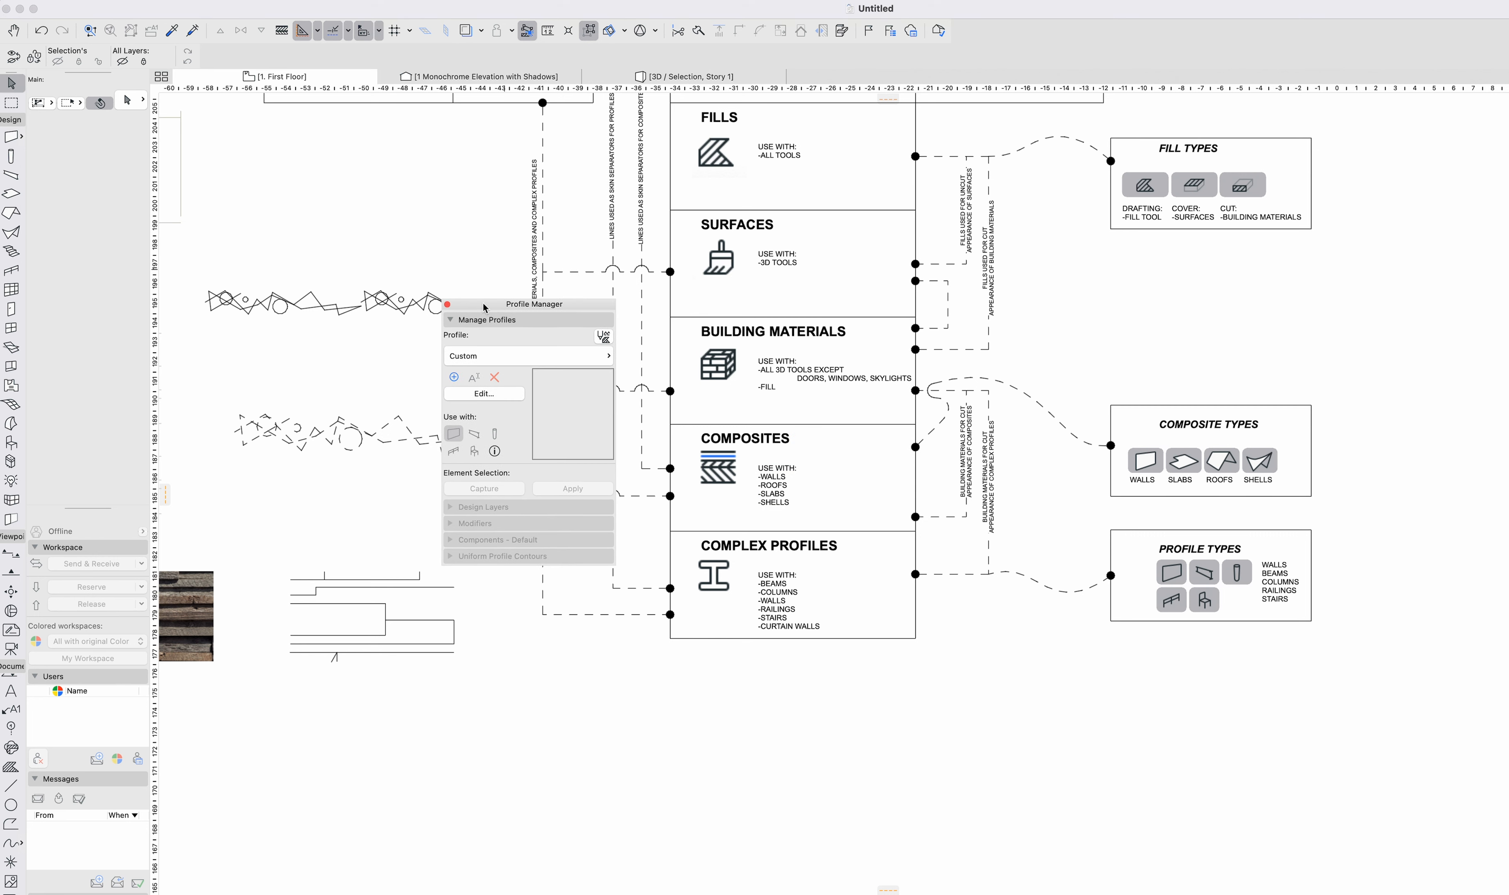
# Search the profiles for "trim" and load the Trim - Wood - Crown Molding profile in the Profile Manager.
pyautogui.click(490, 357)
pyautogui.write('trim')
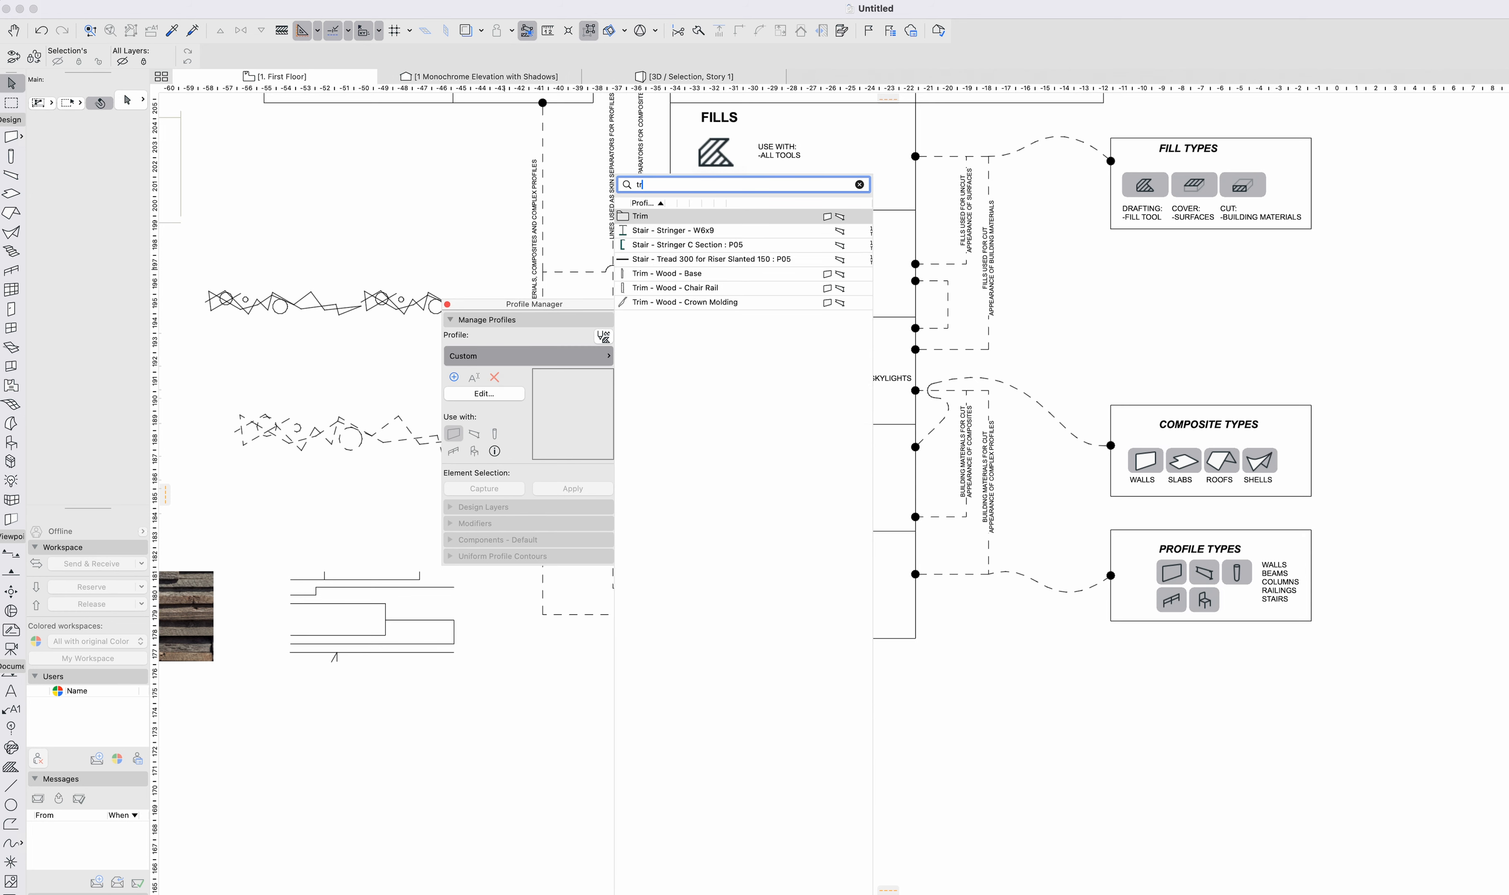
pyautogui.moveTo(674, 263)
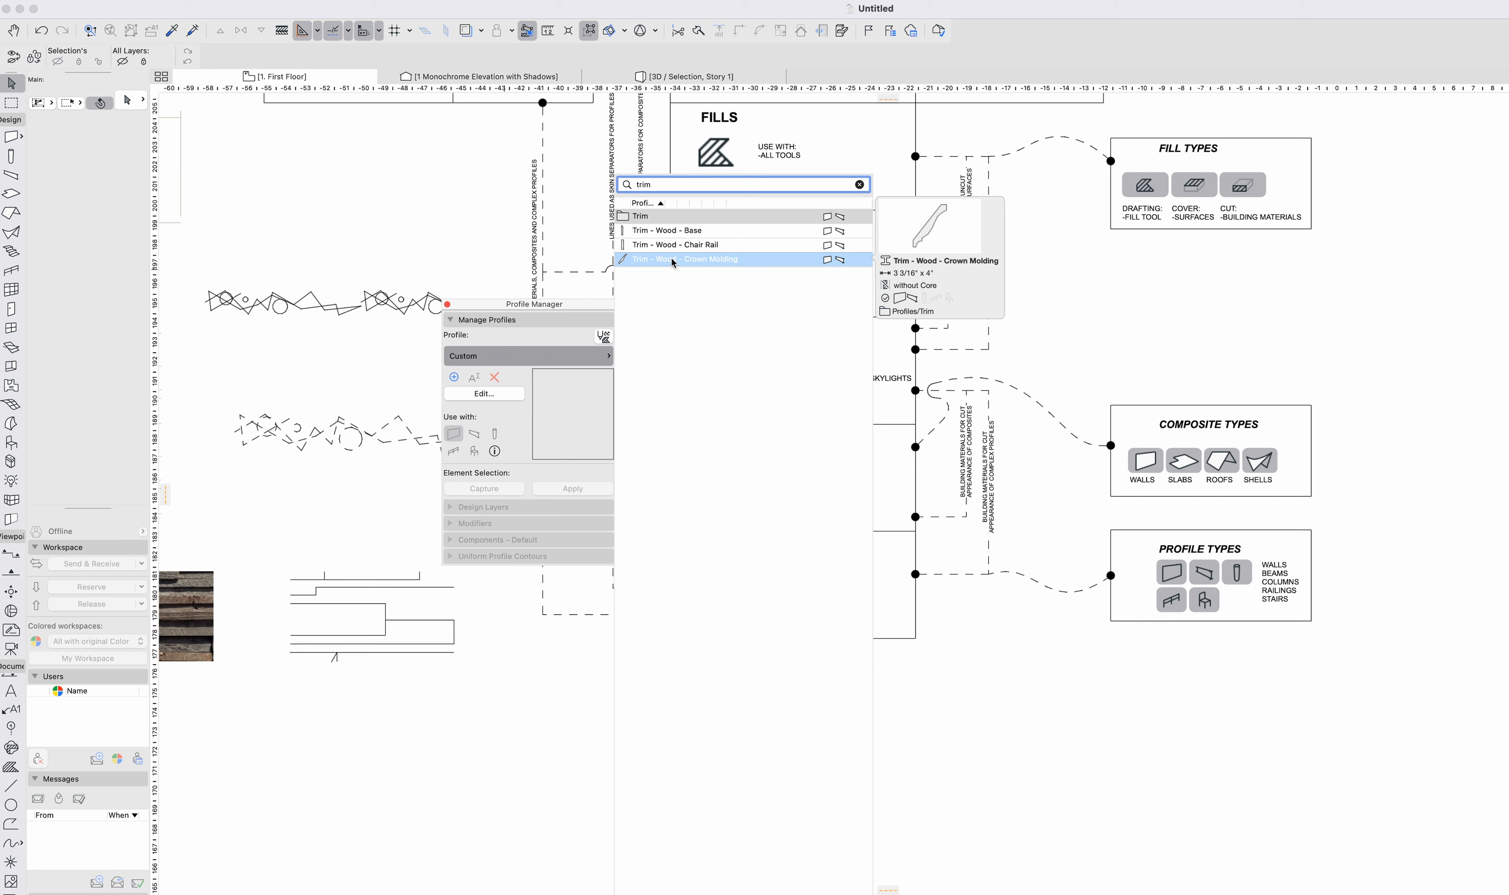
pyautogui.click(674, 263)
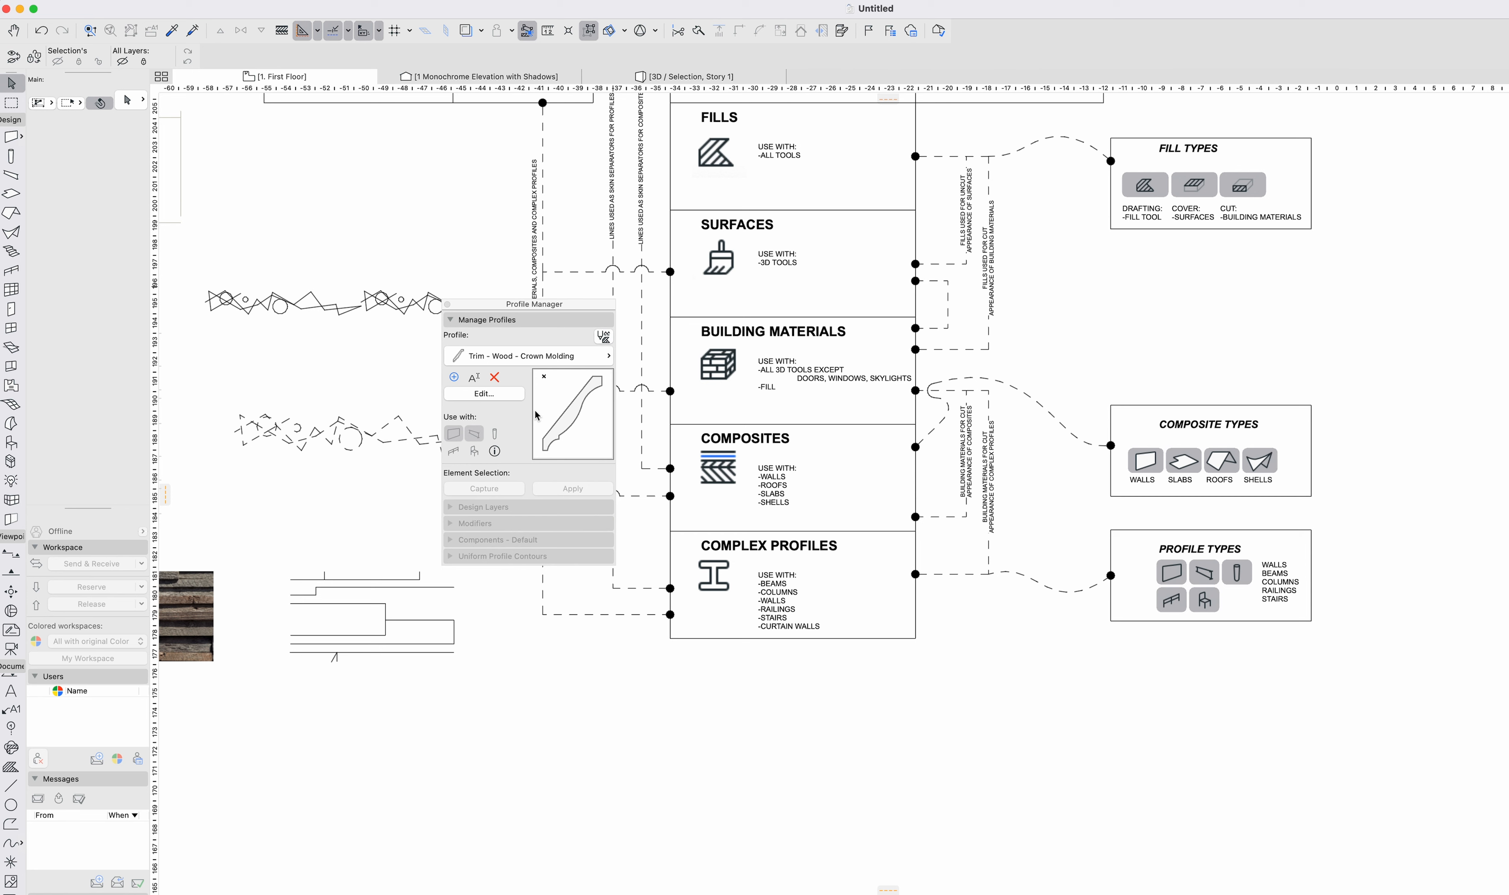
pyautogui.moveTo(539, 304); pyautogui.dragTo(690, 314)
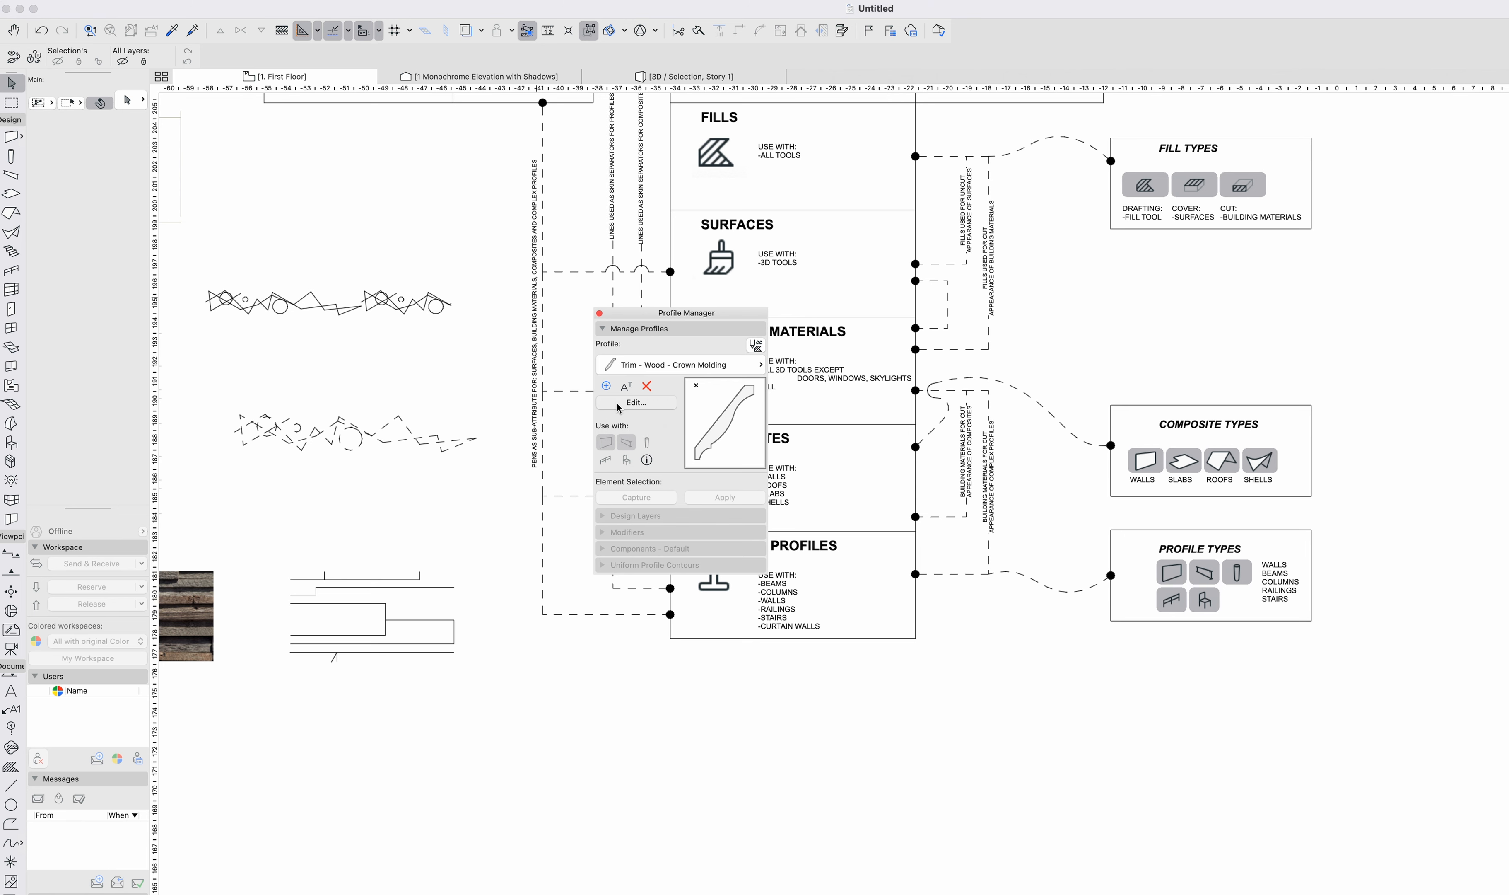
# Open the crown molding profile for editing and arrange the Profile Manager so the whole profile is in view.
pyautogui.click(655, 400)
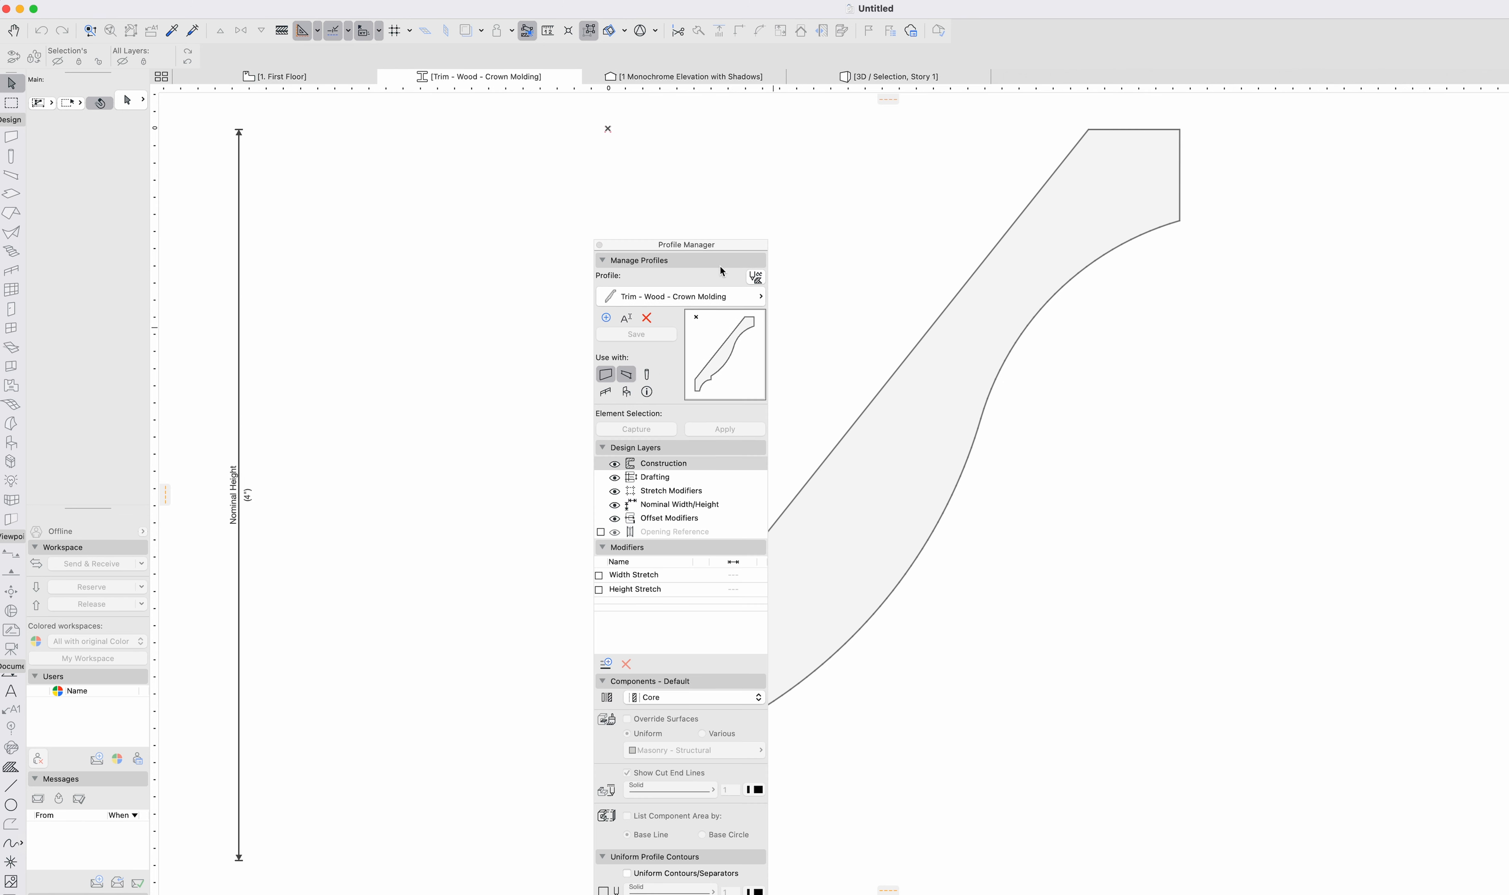
pyautogui.moveTo(713, 250); pyautogui.dragTo(445, 227)
pyautogui.scroll(-5, 768, 485)
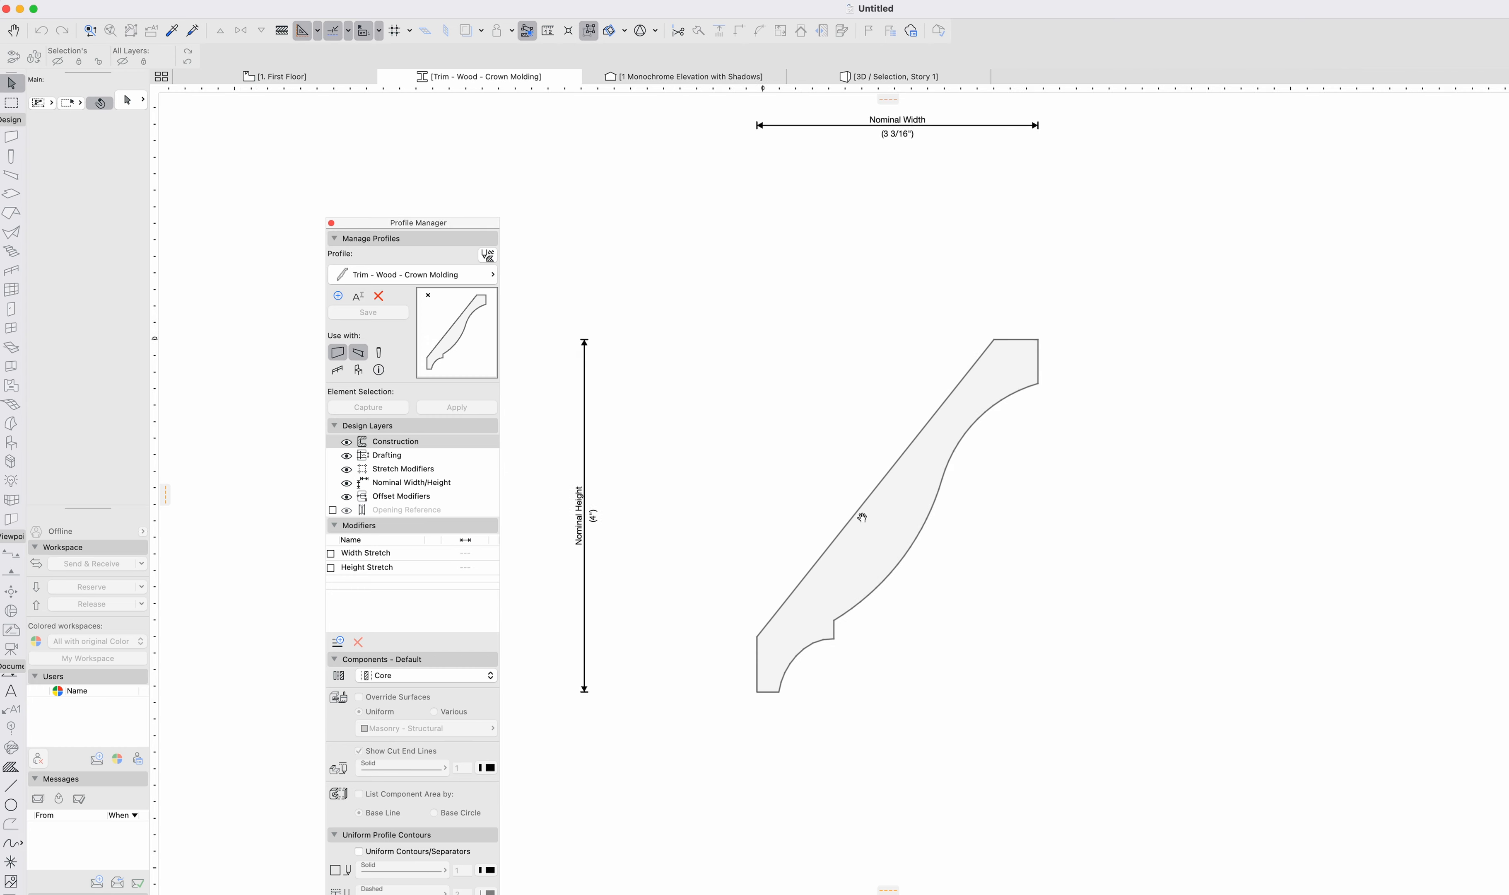
# Select the crown molding's fill and browse the full list of building materials available for it, leaving the assignment as is.
pyautogui.click(897, 530)
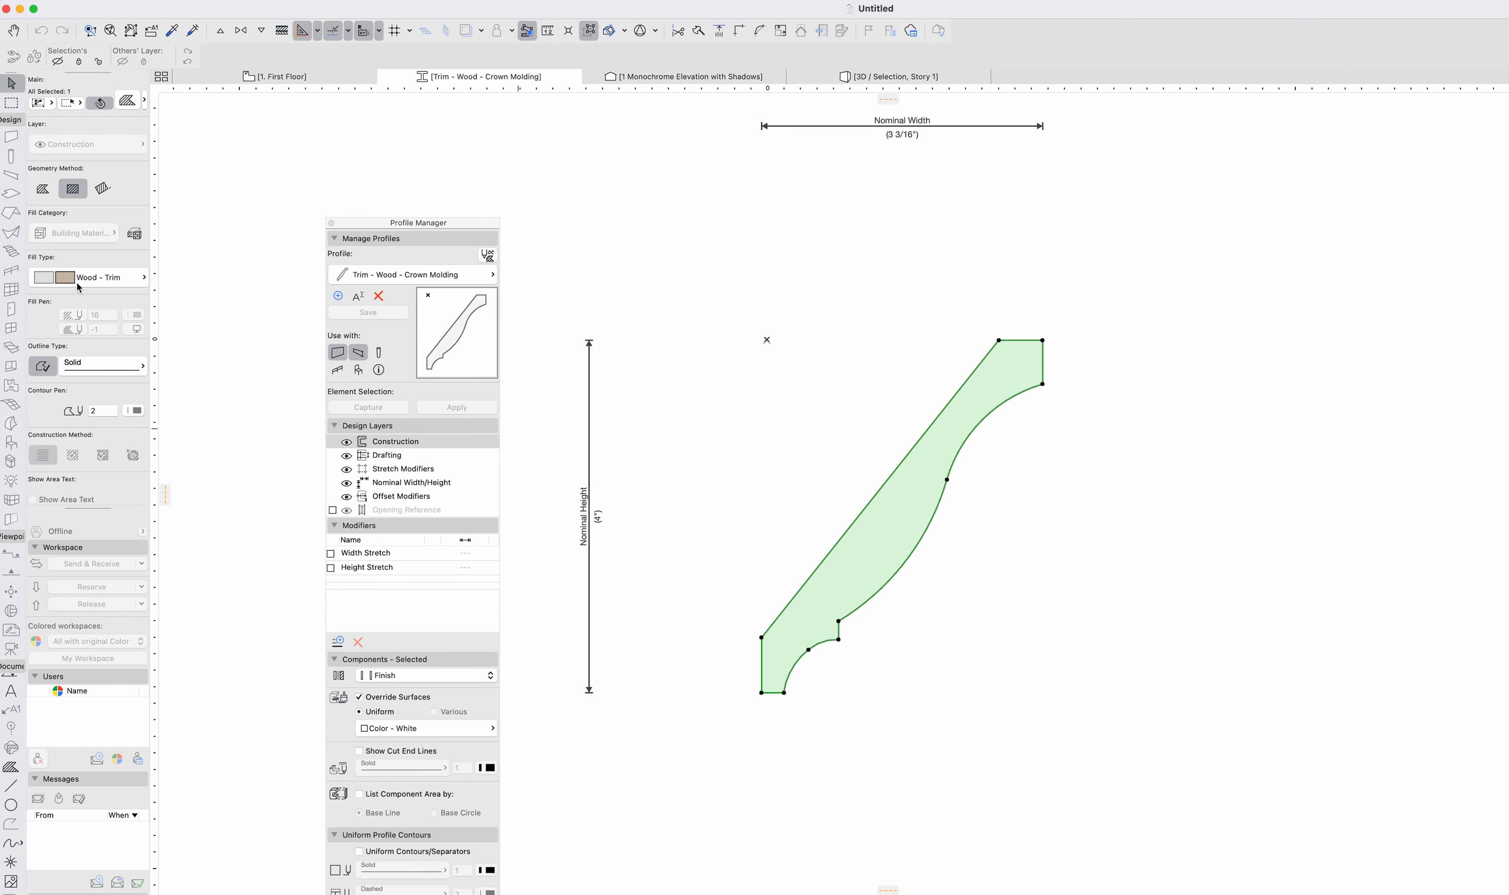
pyautogui.click(96, 284)
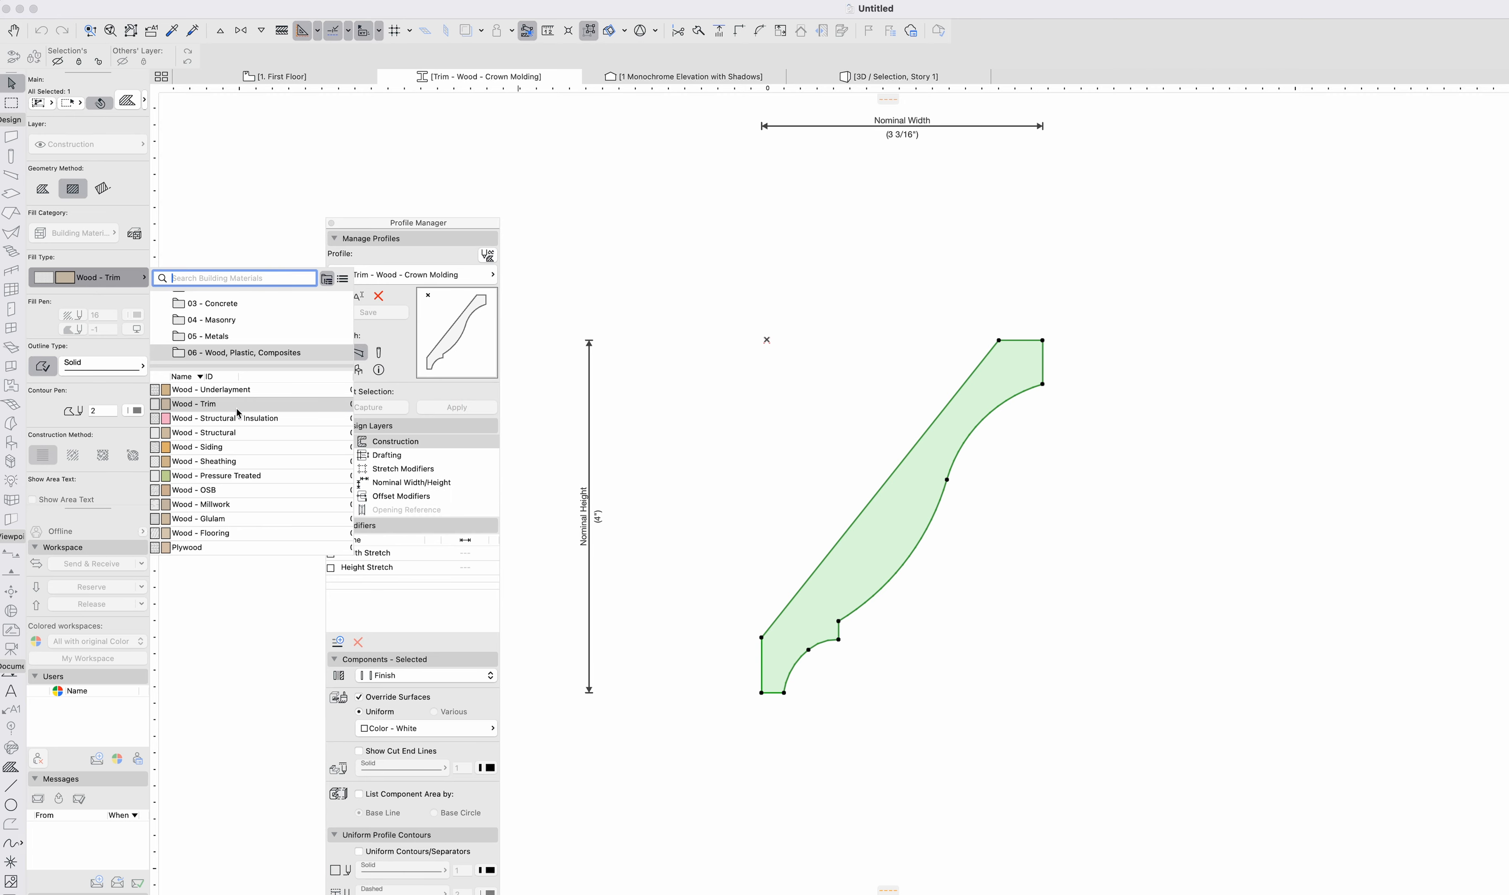
pyautogui.scroll(3, 270, 344)
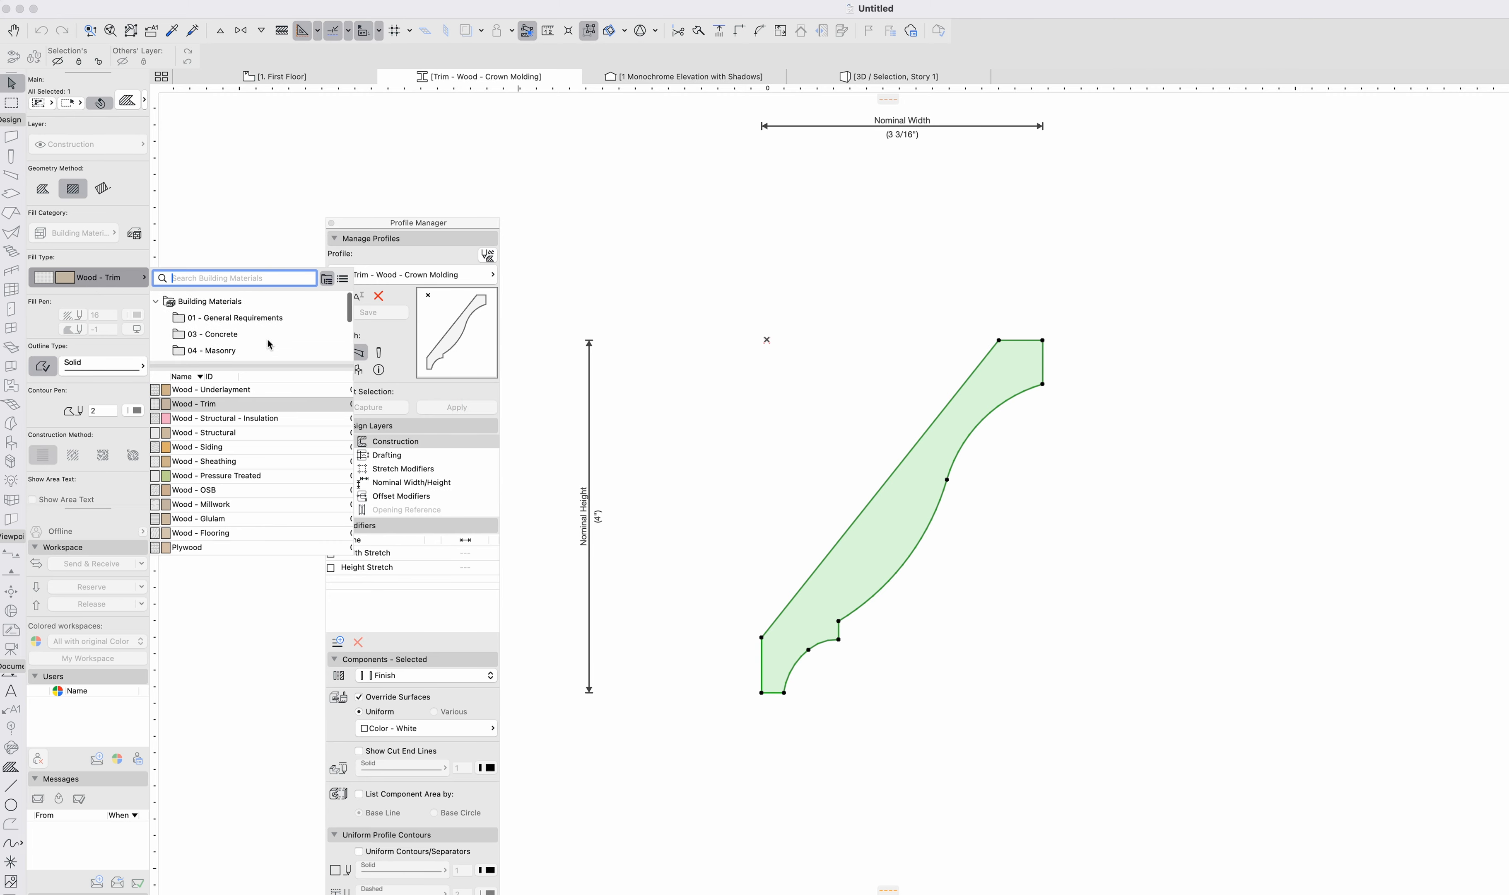
pyautogui.click(342, 280)
pyautogui.scroll(-5, 253, 380)
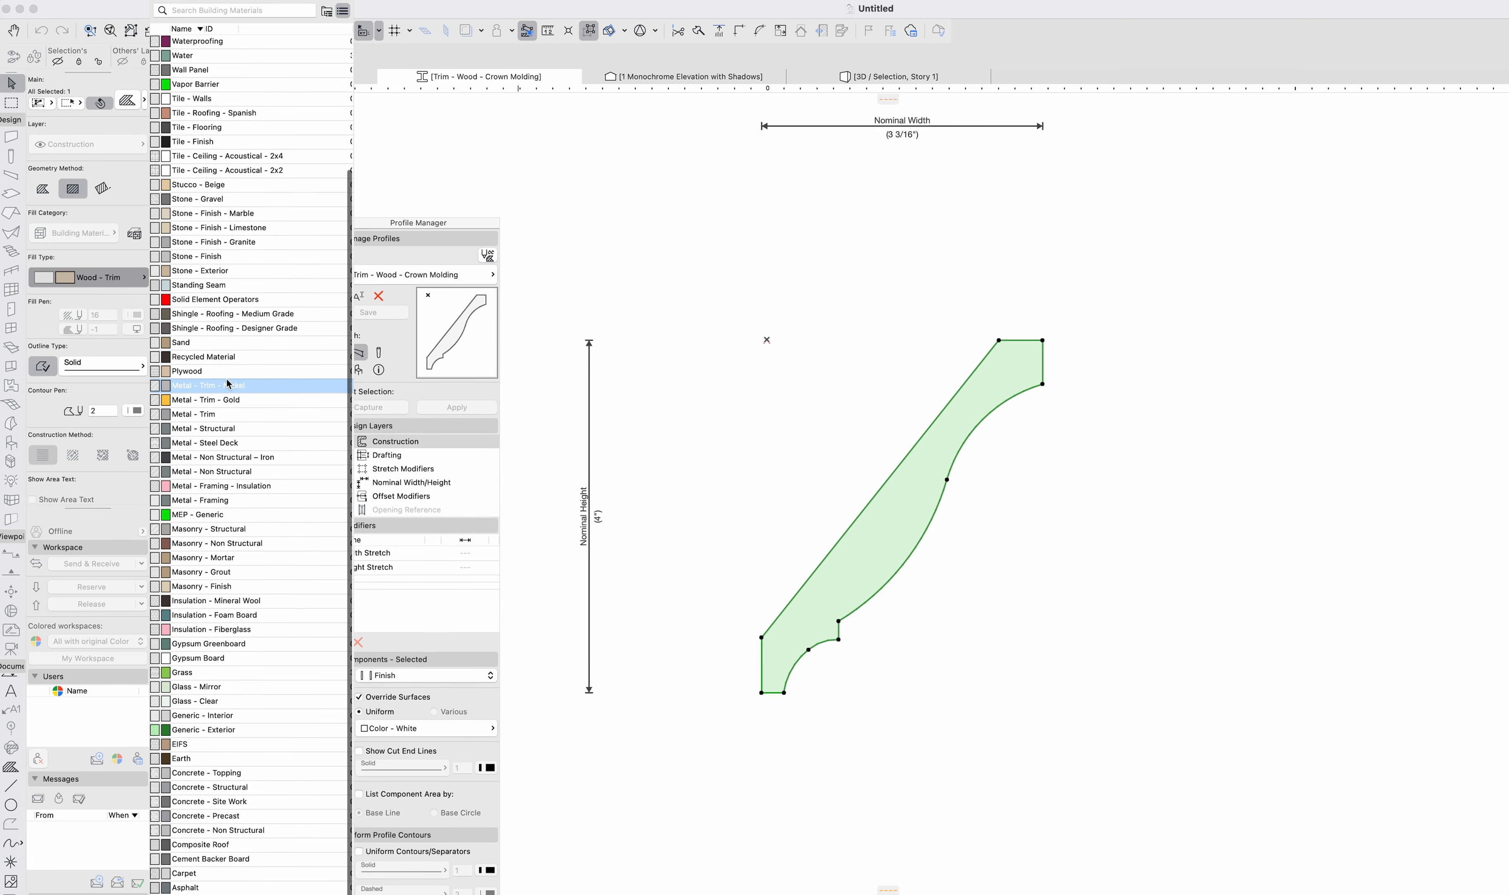
pyautogui.scroll(5, 215, 355)
pyautogui.scroll(-5, 209, 349)
pyautogui.scroll(2, 205, 349)
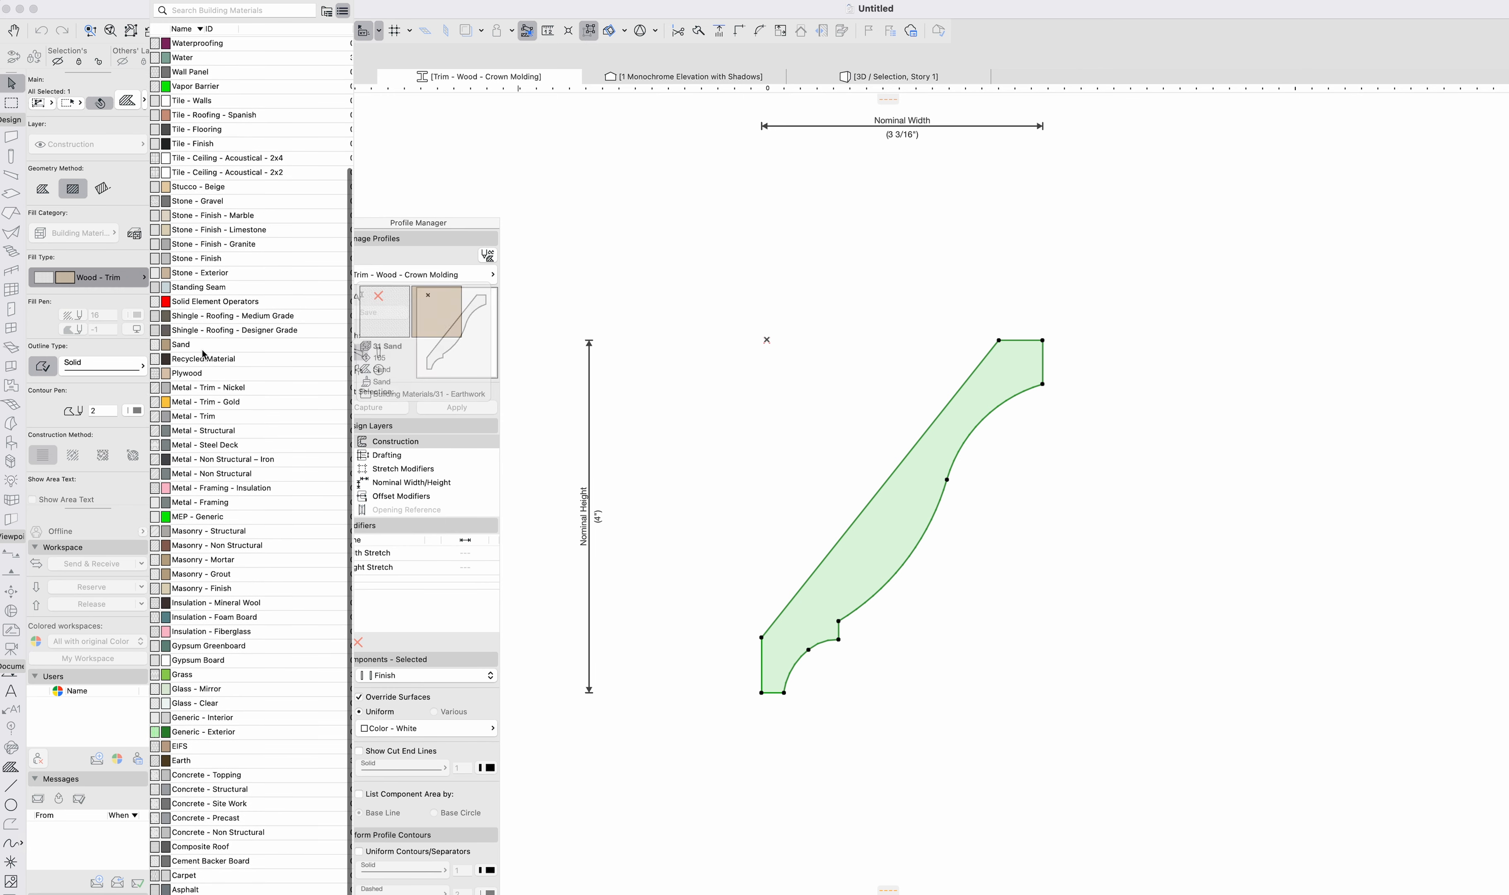
pyautogui.click(573, 456)
# Clear the fill selection and review the Core, Finish and Other component types without changing the setting.
pyautogui.click(699, 497)
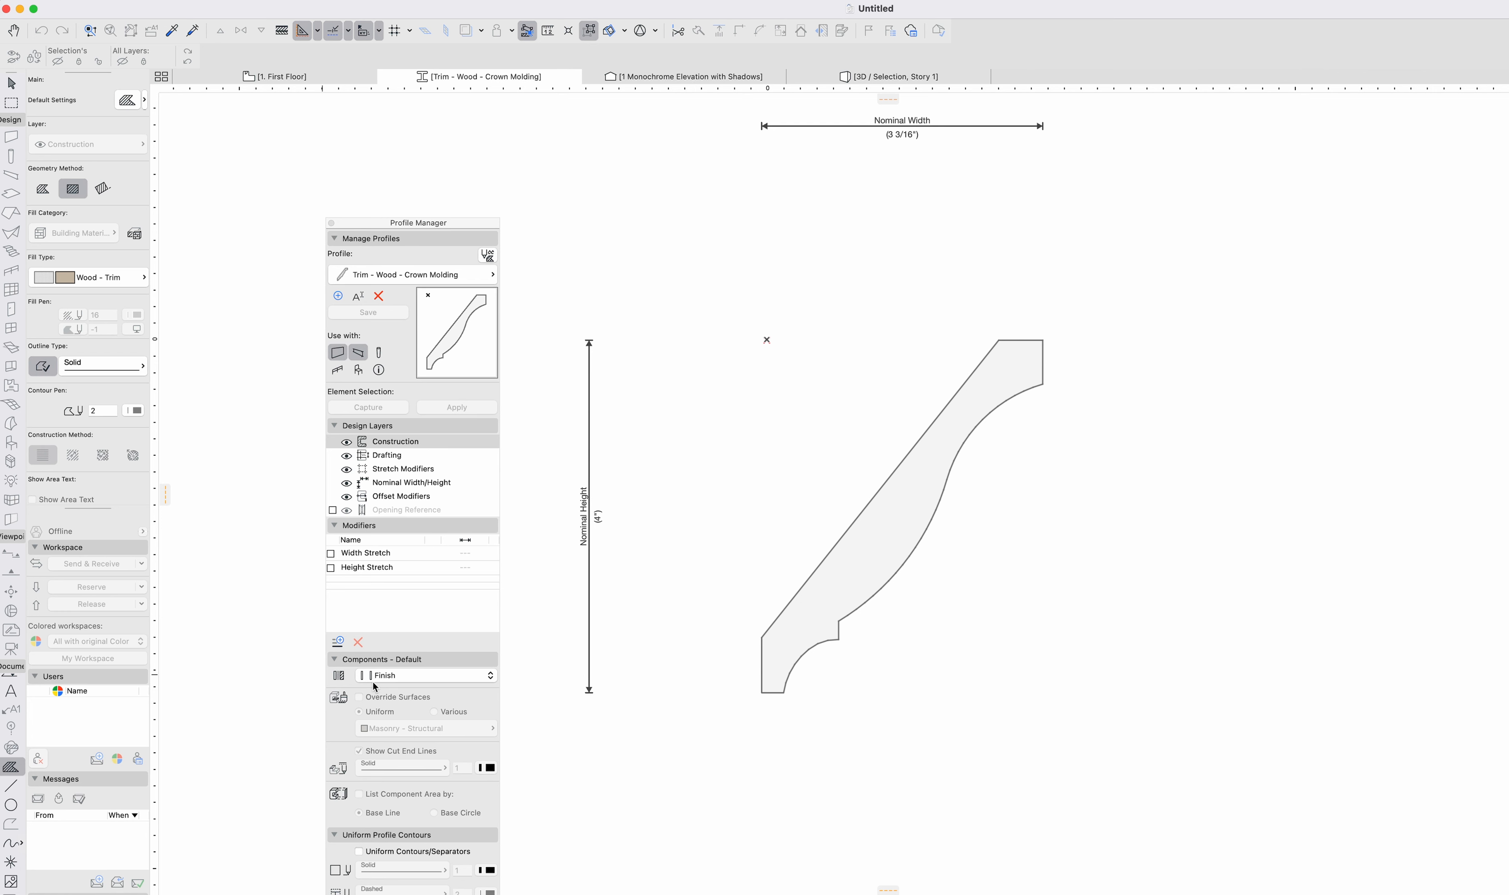
pyautogui.click(408, 676)
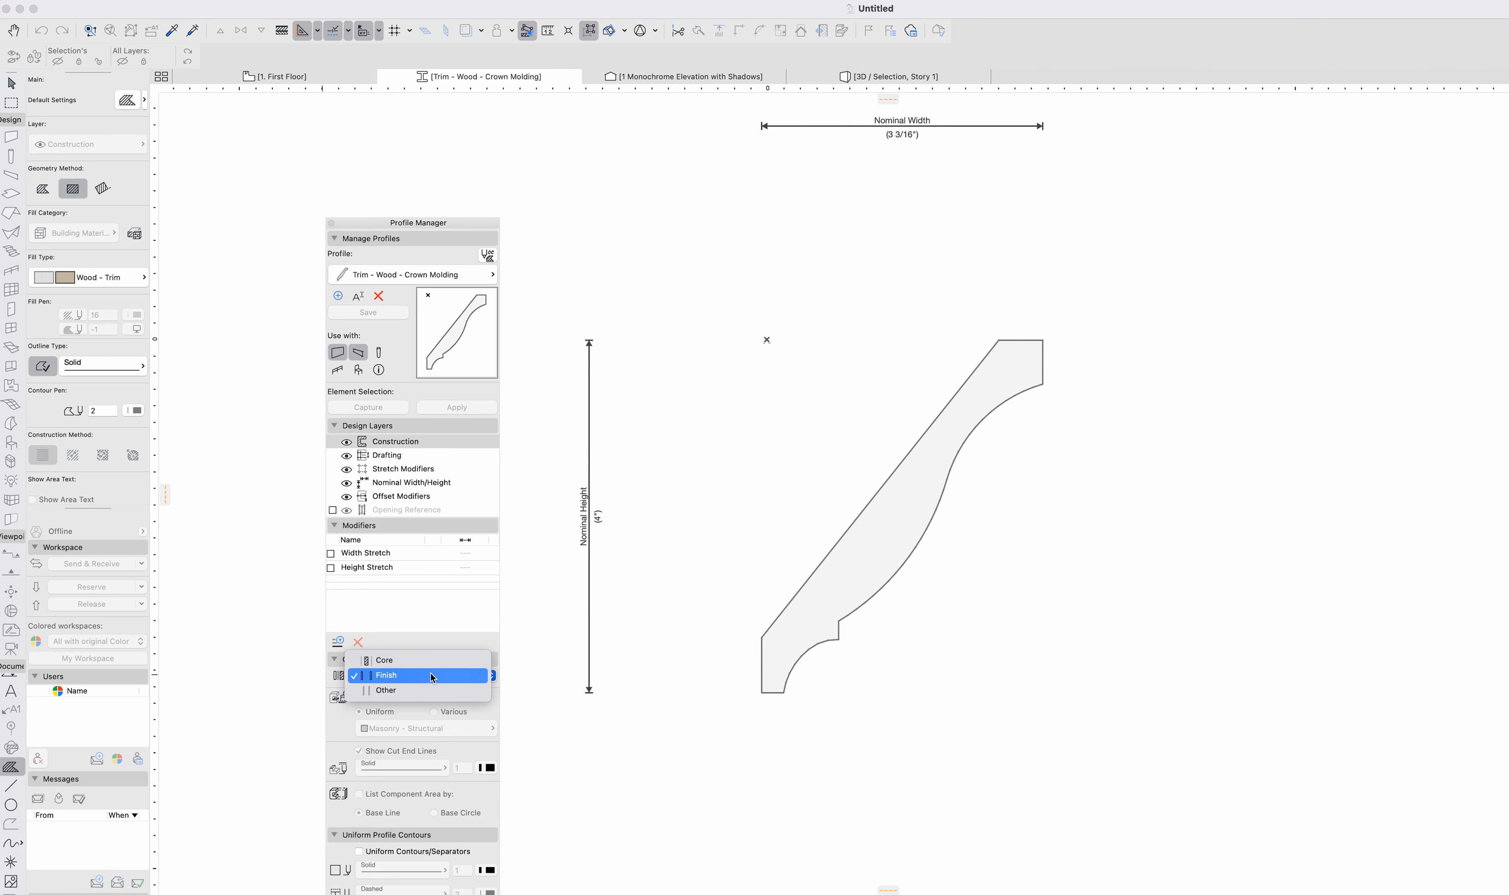
pyautogui.click(830, 537)
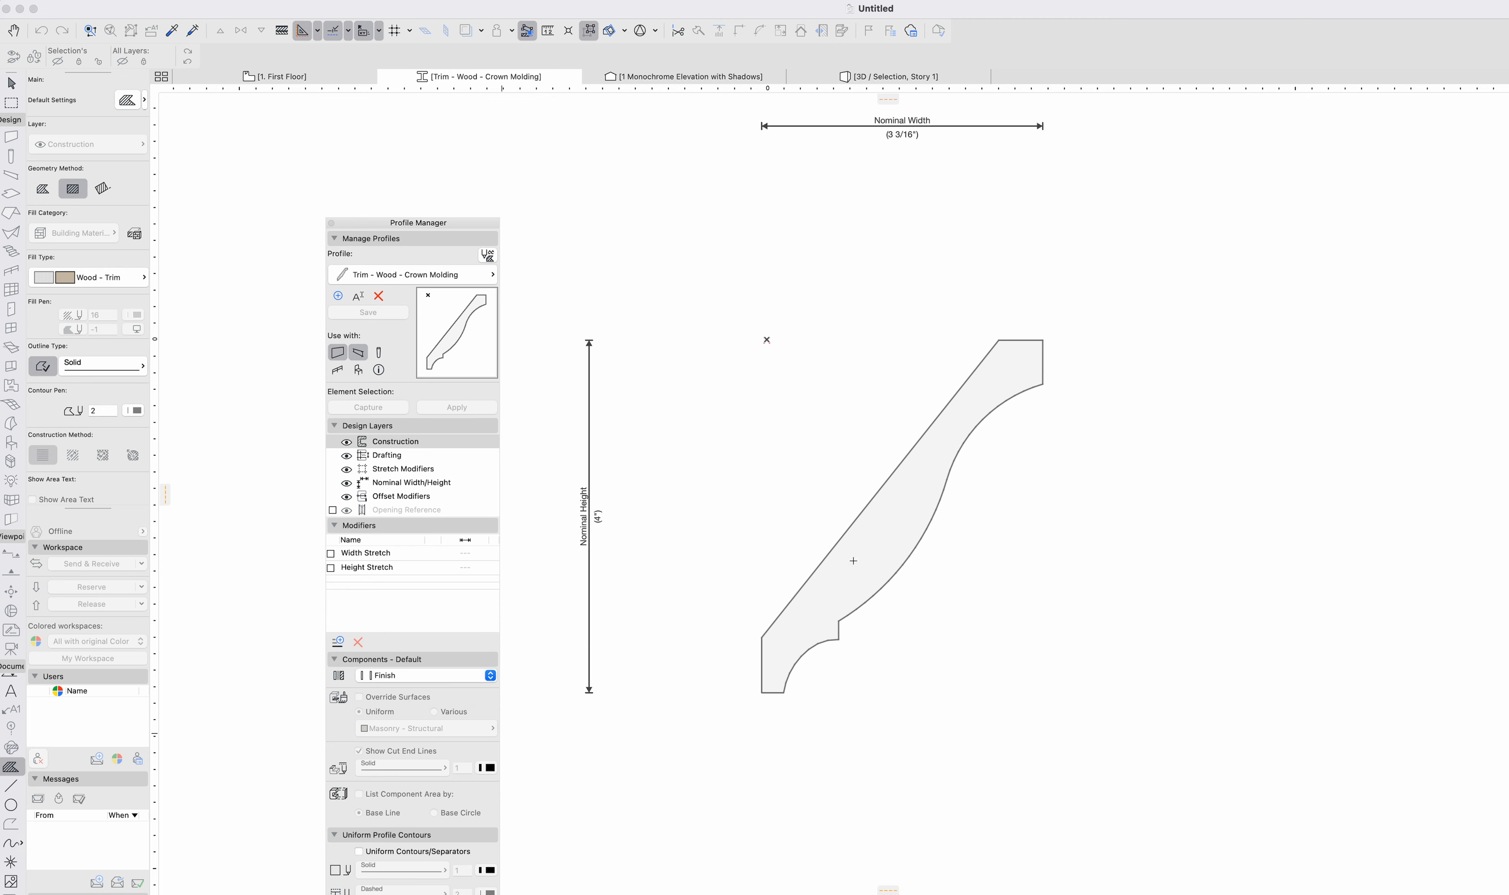
# Select the crown molding's sloping edge and review its custom edge settings for surface, cut line type, pen and scope without changing them.
pyautogui.click(834, 547)
pyautogui.click(832, 547)
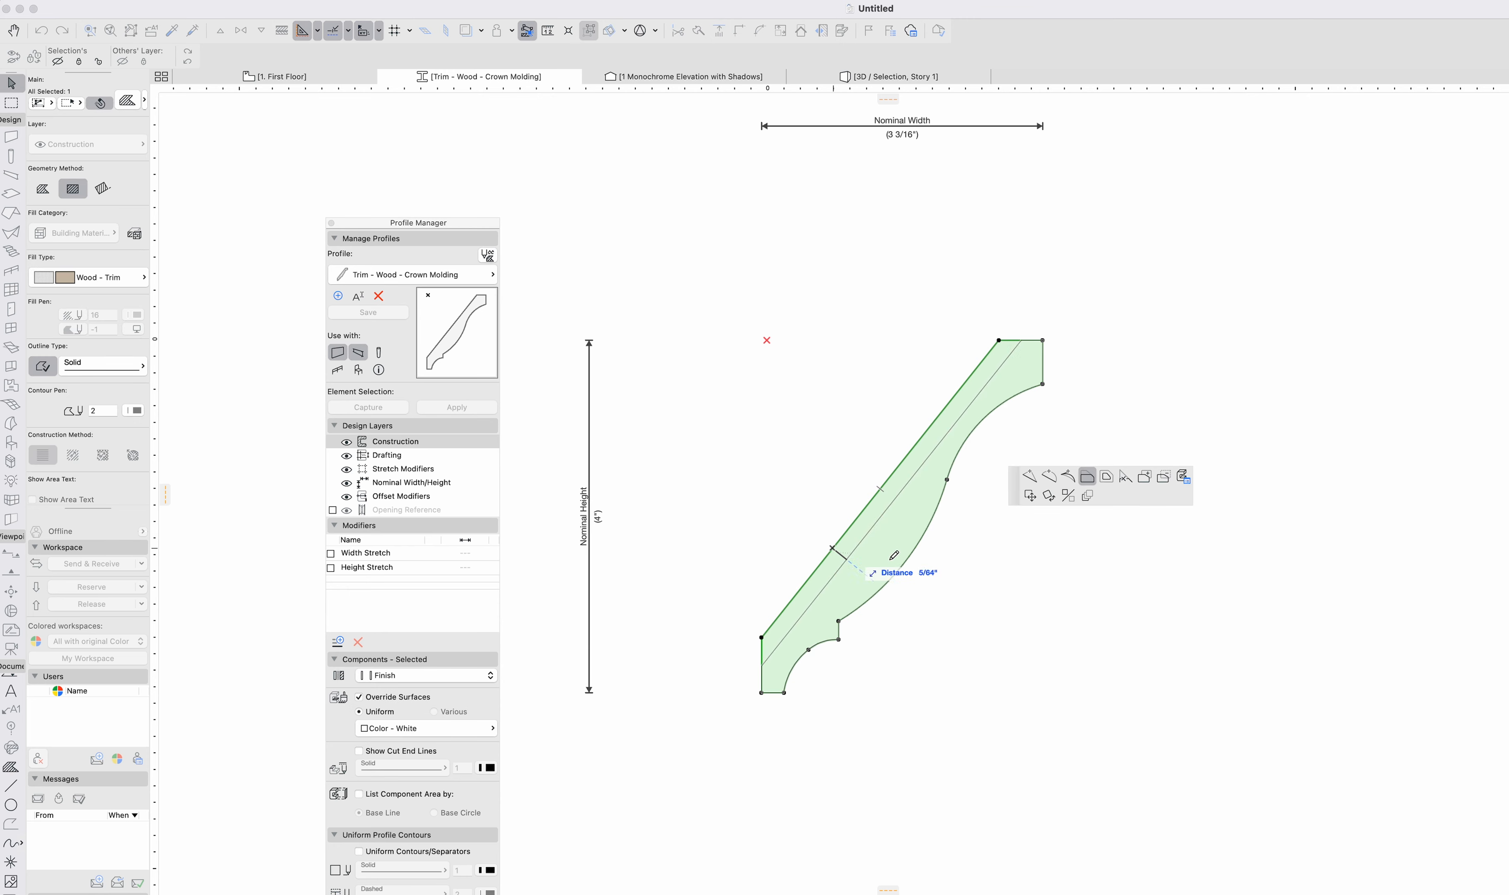
pyautogui.click(1183, 477)
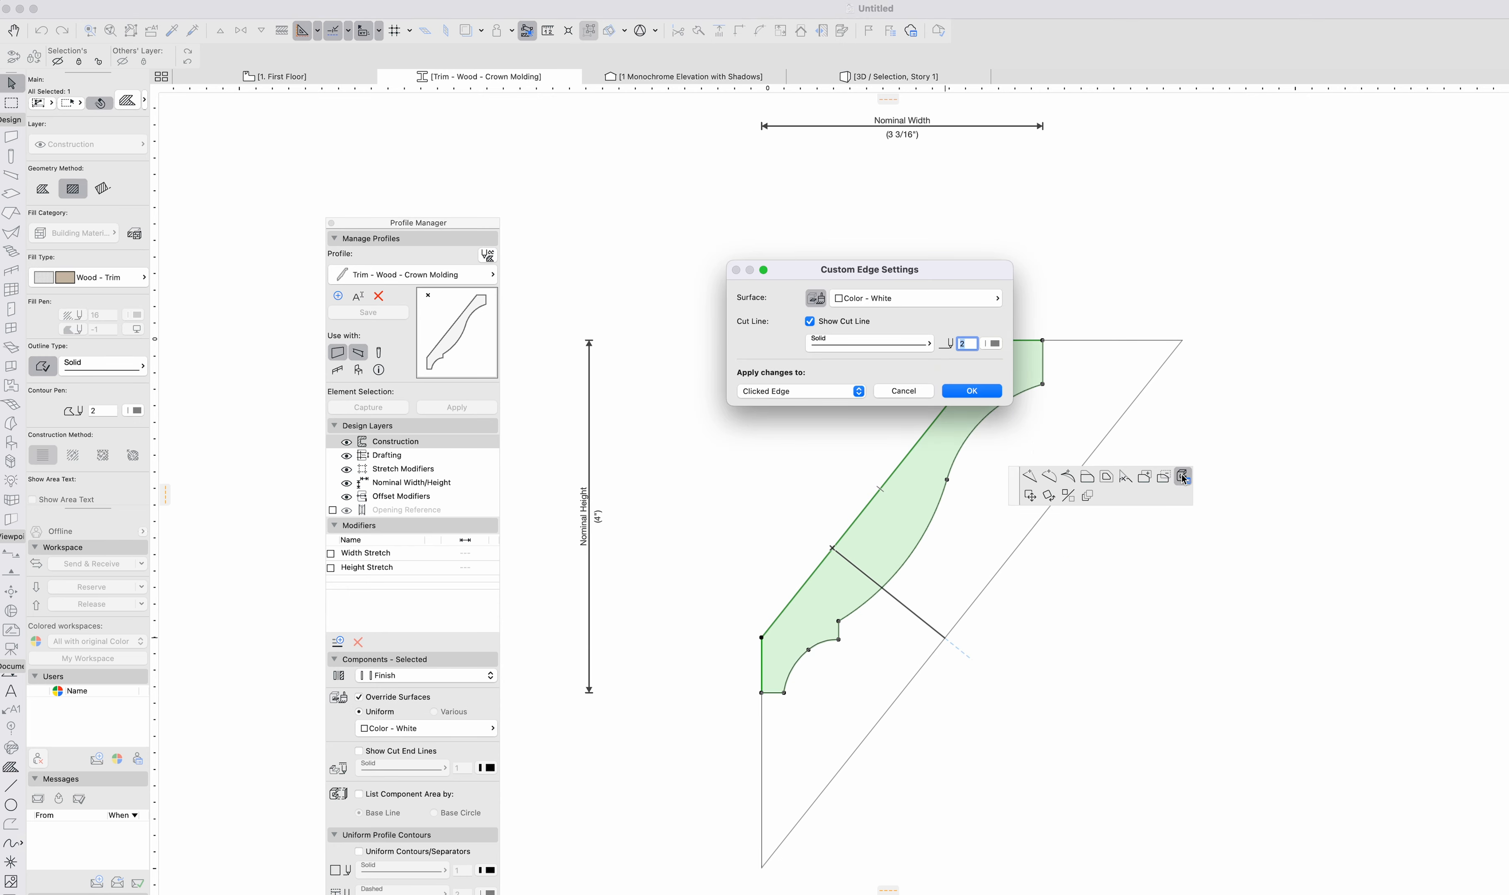
pyautogui.click(893, 302)
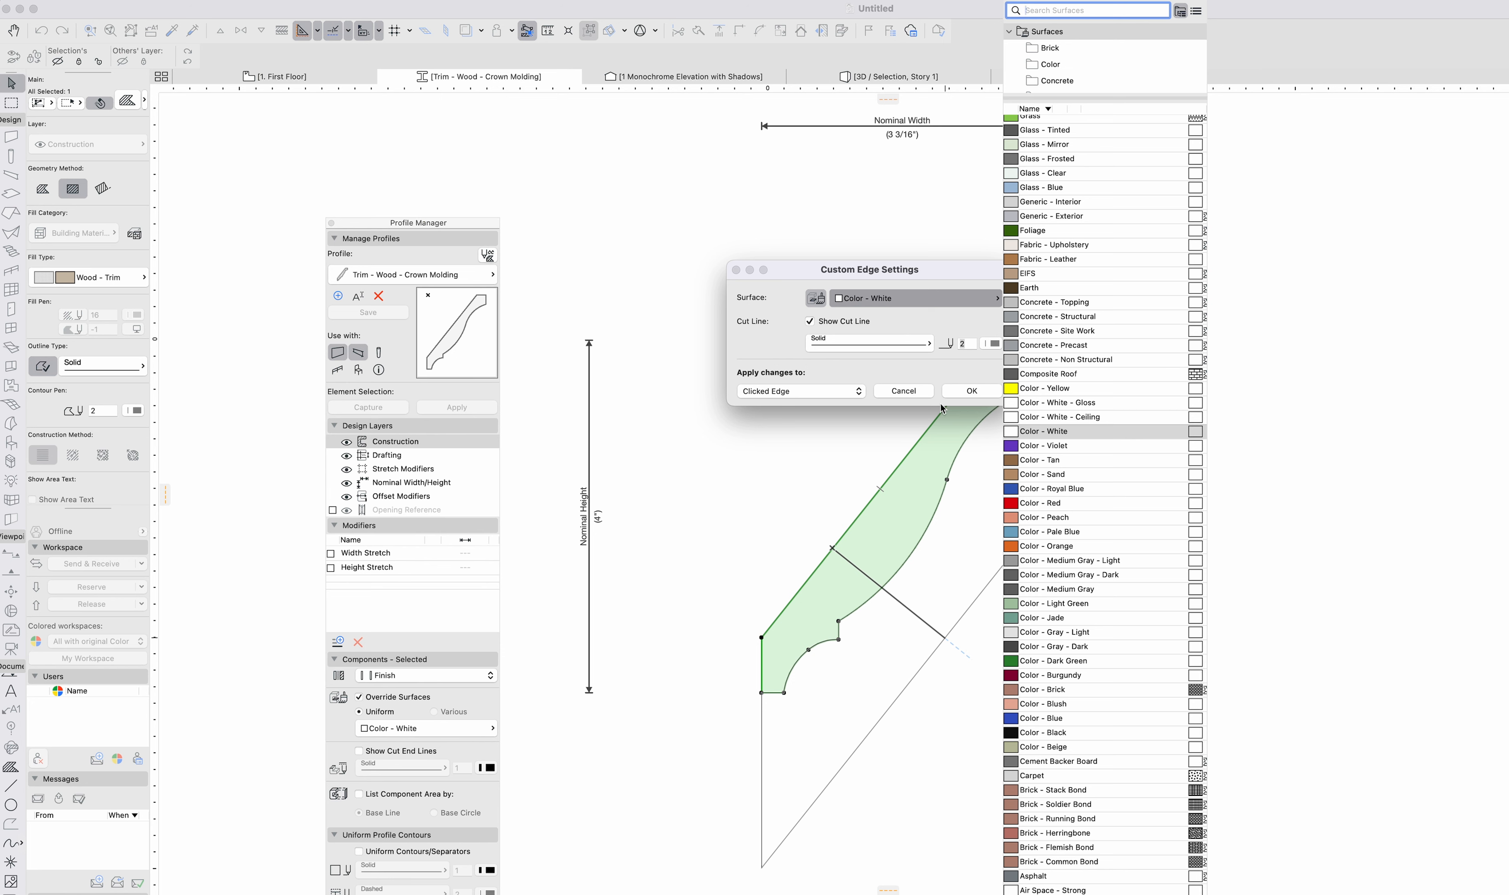
pyautogui.click(978, 323)
pyautogui.click(871, 343)
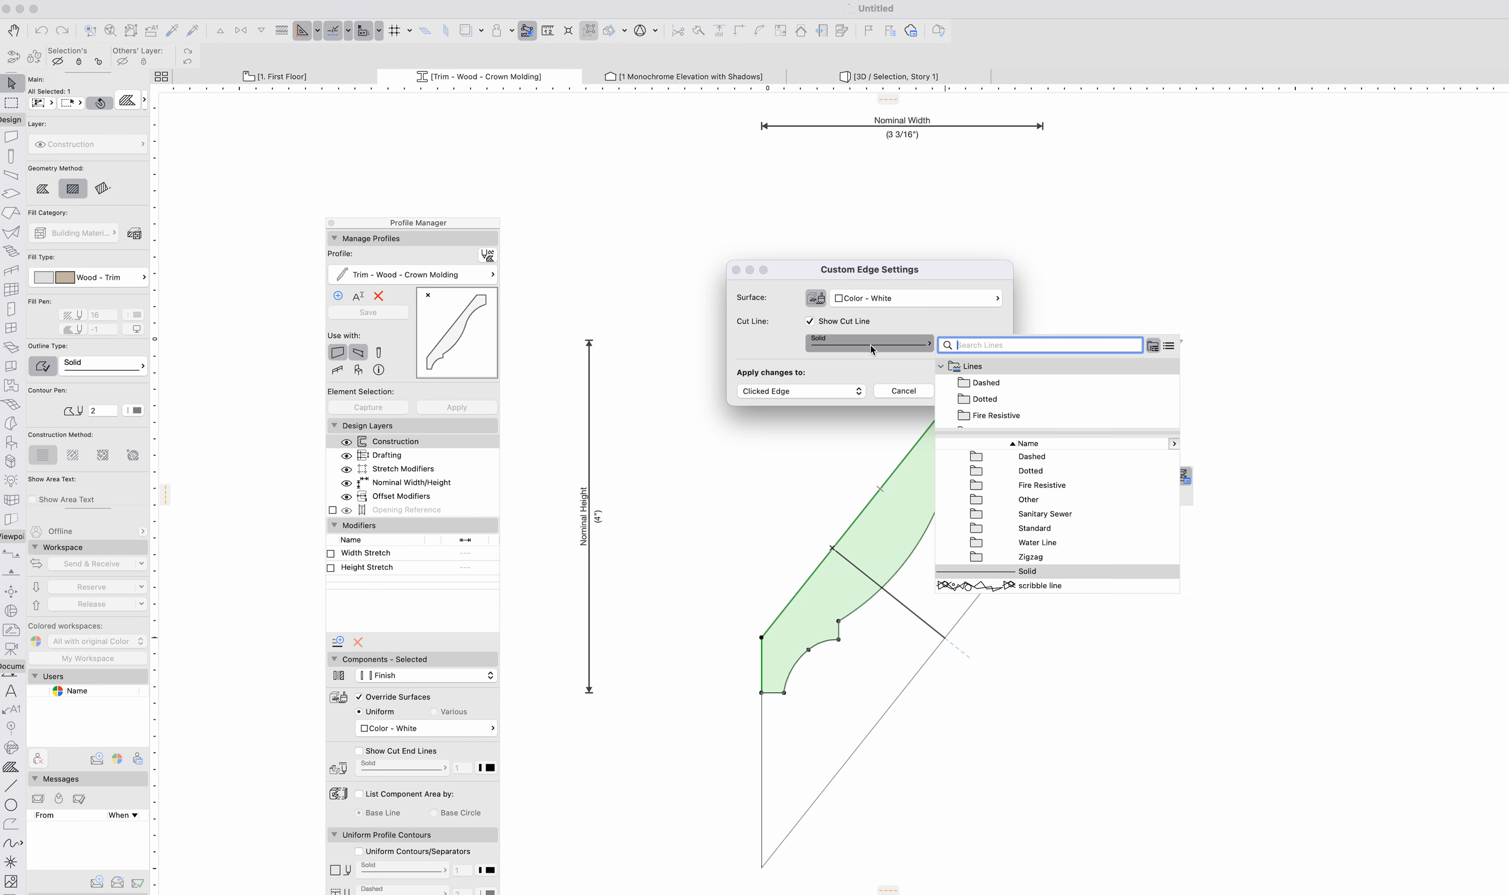
pyautogui.click(910, 331)
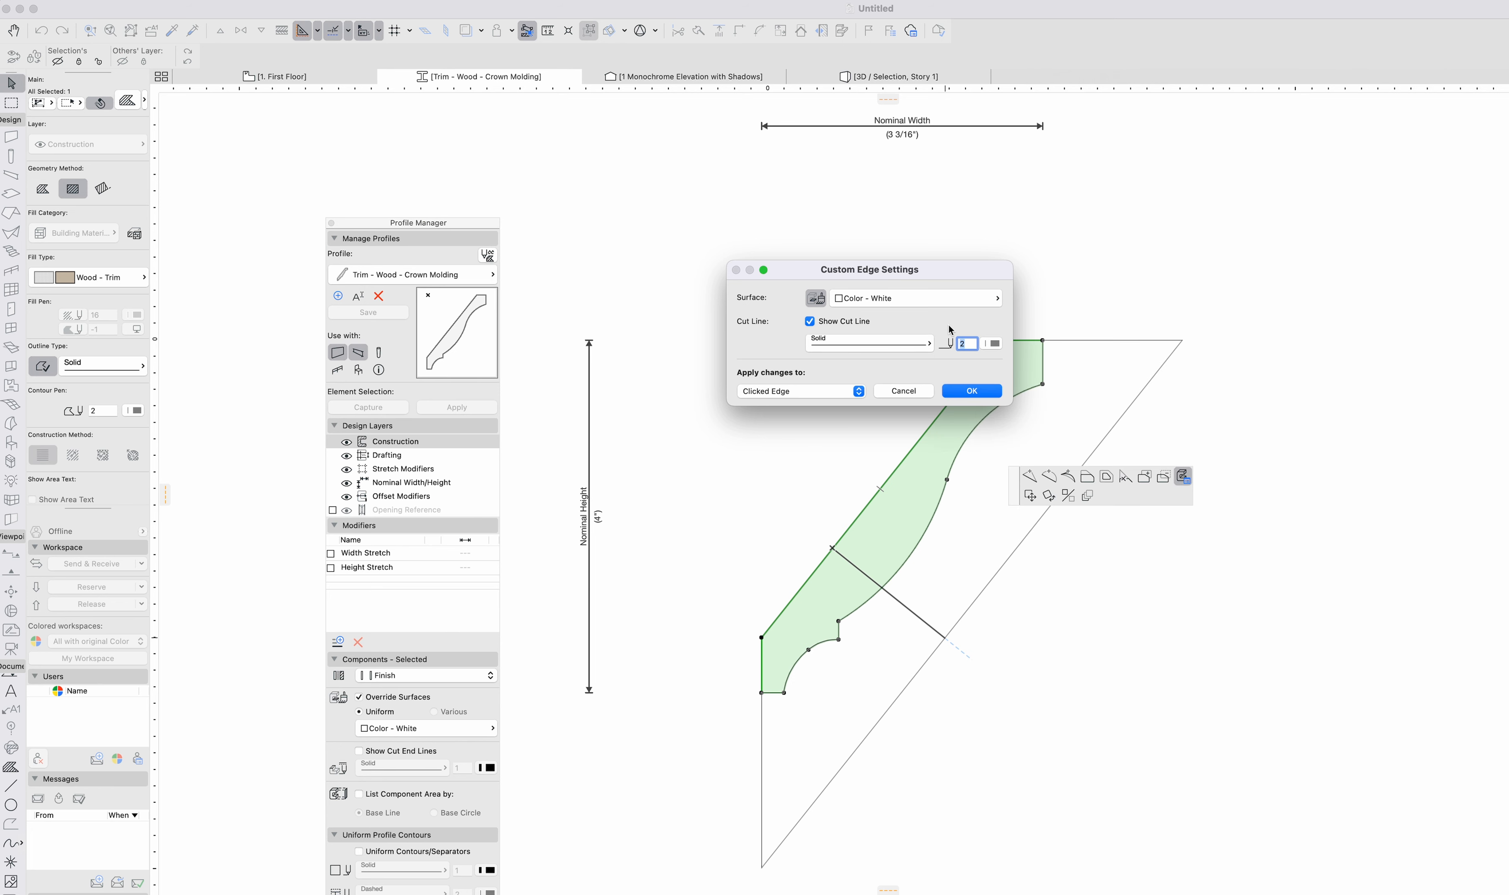
pyautogui.click(997, 348)
pyautogui.click(816, 371)
pyautogui.press('Return')
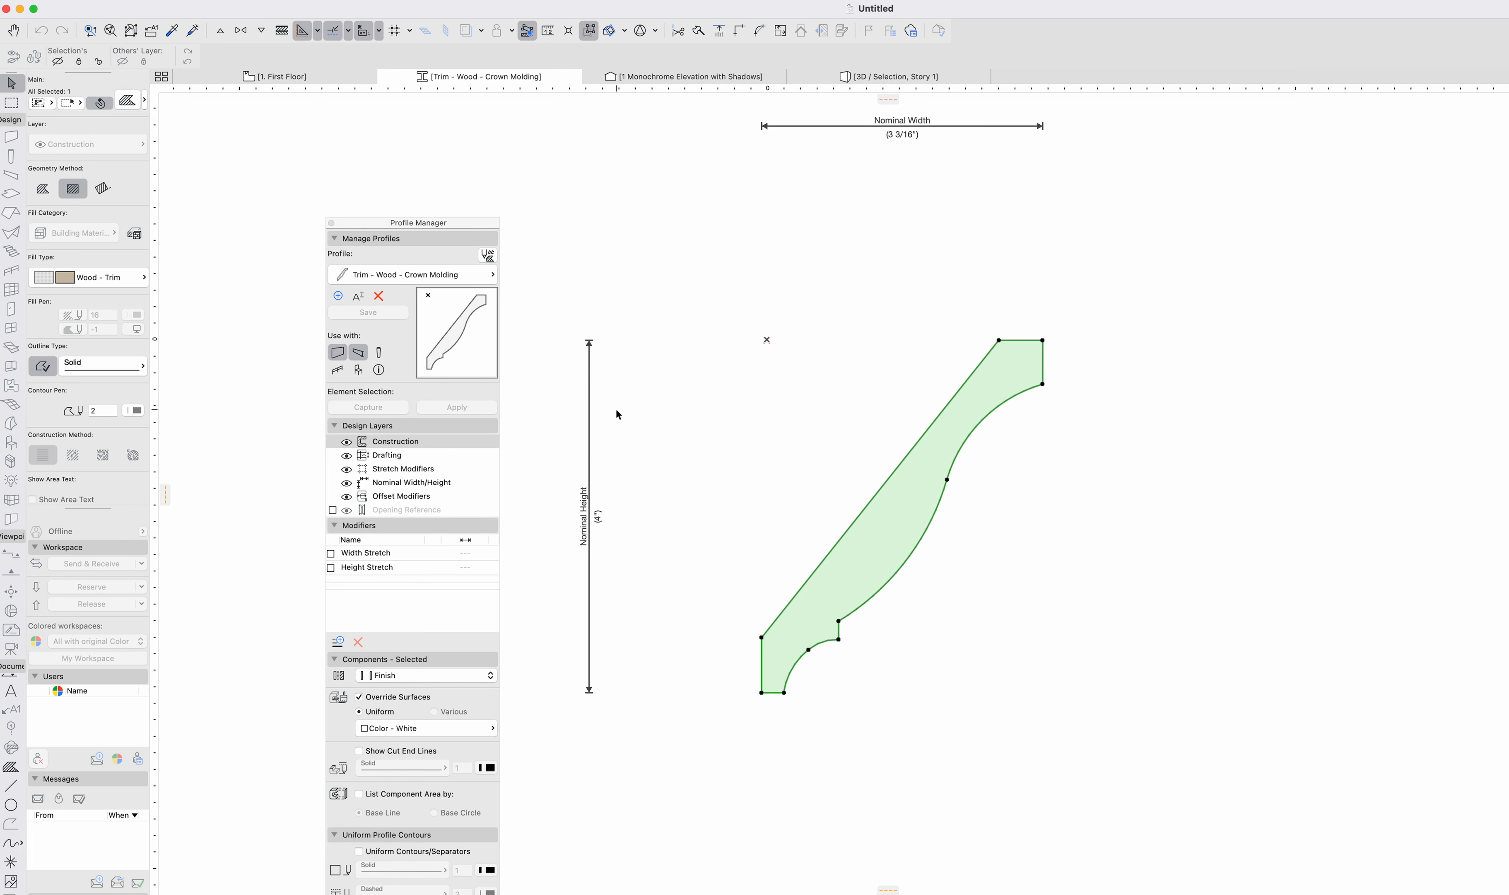
# Pick up the crown molding fill's settings and draw three rectangular fills of different sizes above and over the molding's upper part.
pyautogui.press('Escape')
pyautogui.keyDown('alt'); pyautogui.click(900, 550); pyautogui.keyUp('alt')
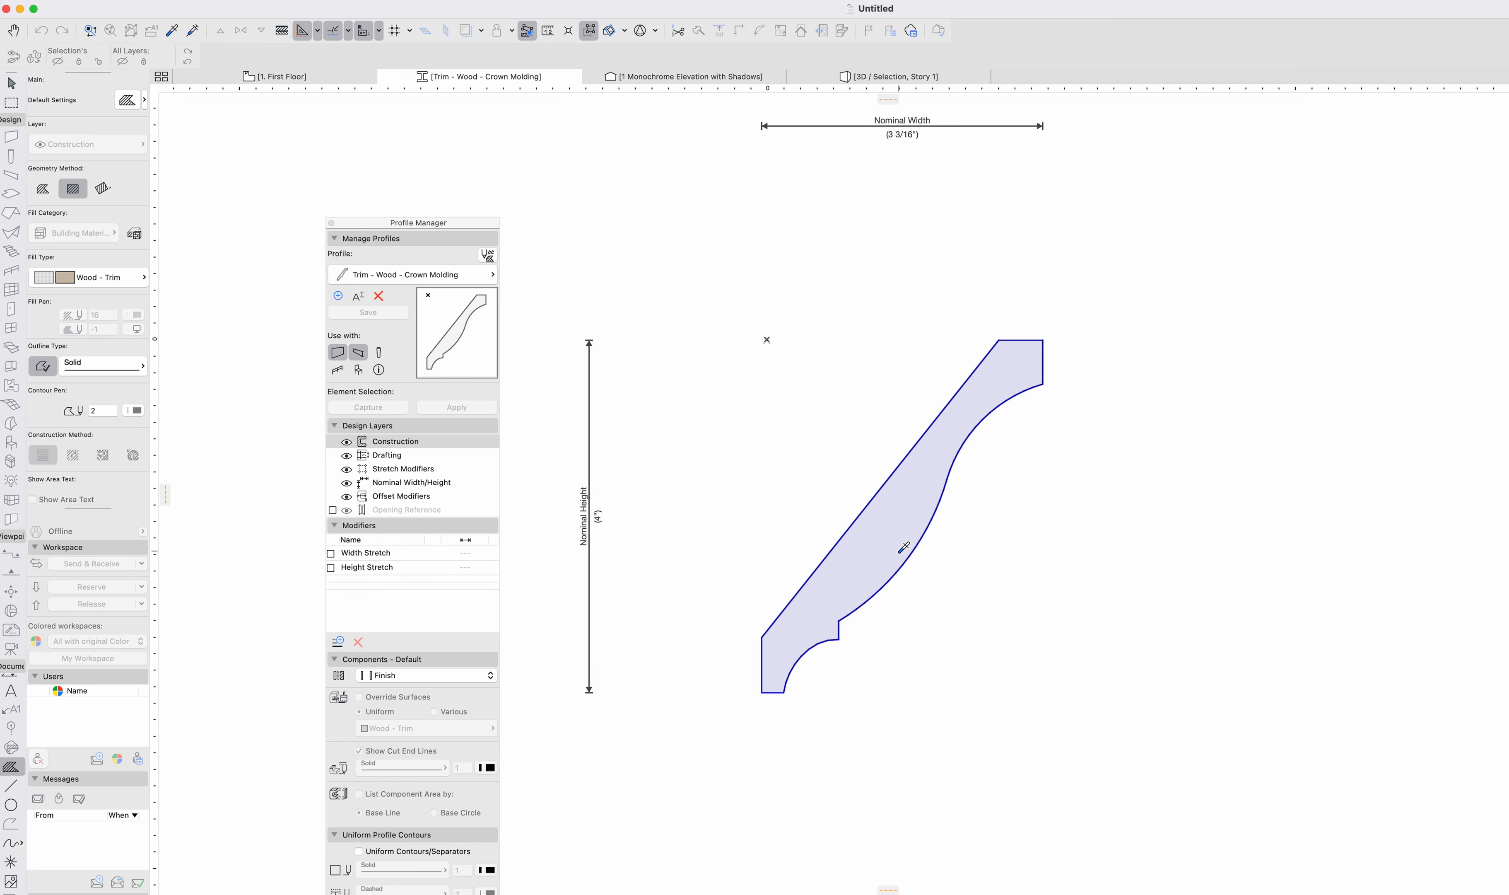
pyautogui.click(895, 519)
pyautogui.click(721, 310)
pyautogui.click(770, 290)
pyautogui.click(840, 339)
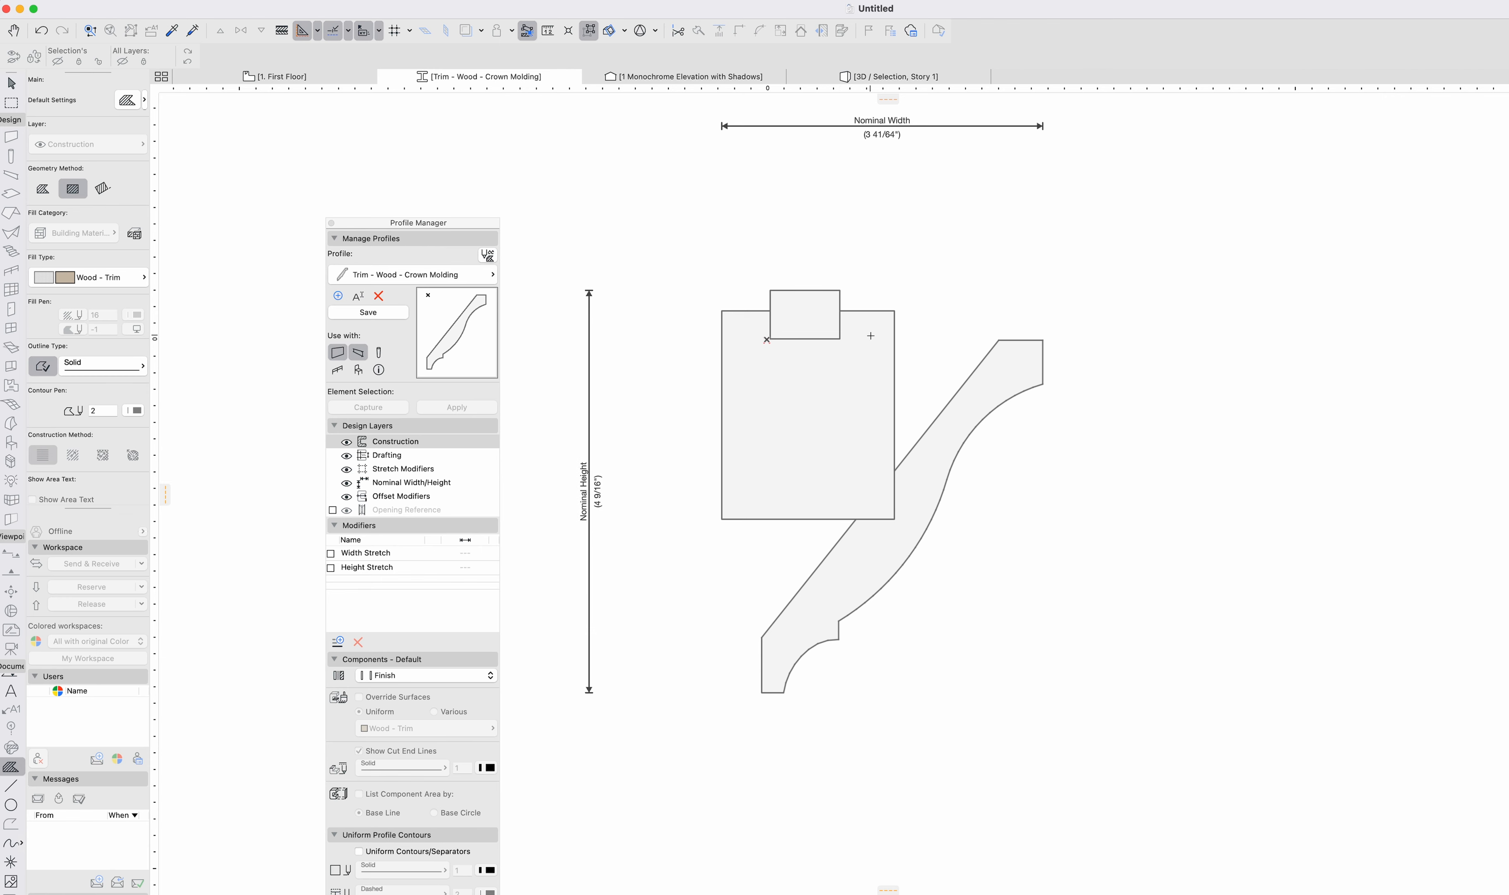
pyautogui.click(869, 335)
pyautogui.click(976, 235)
pyautogui.press('Escape')
# Select the largest rectangular fill and assign it the Concrete - Structural building material.
pyautogui.click(803, 410)
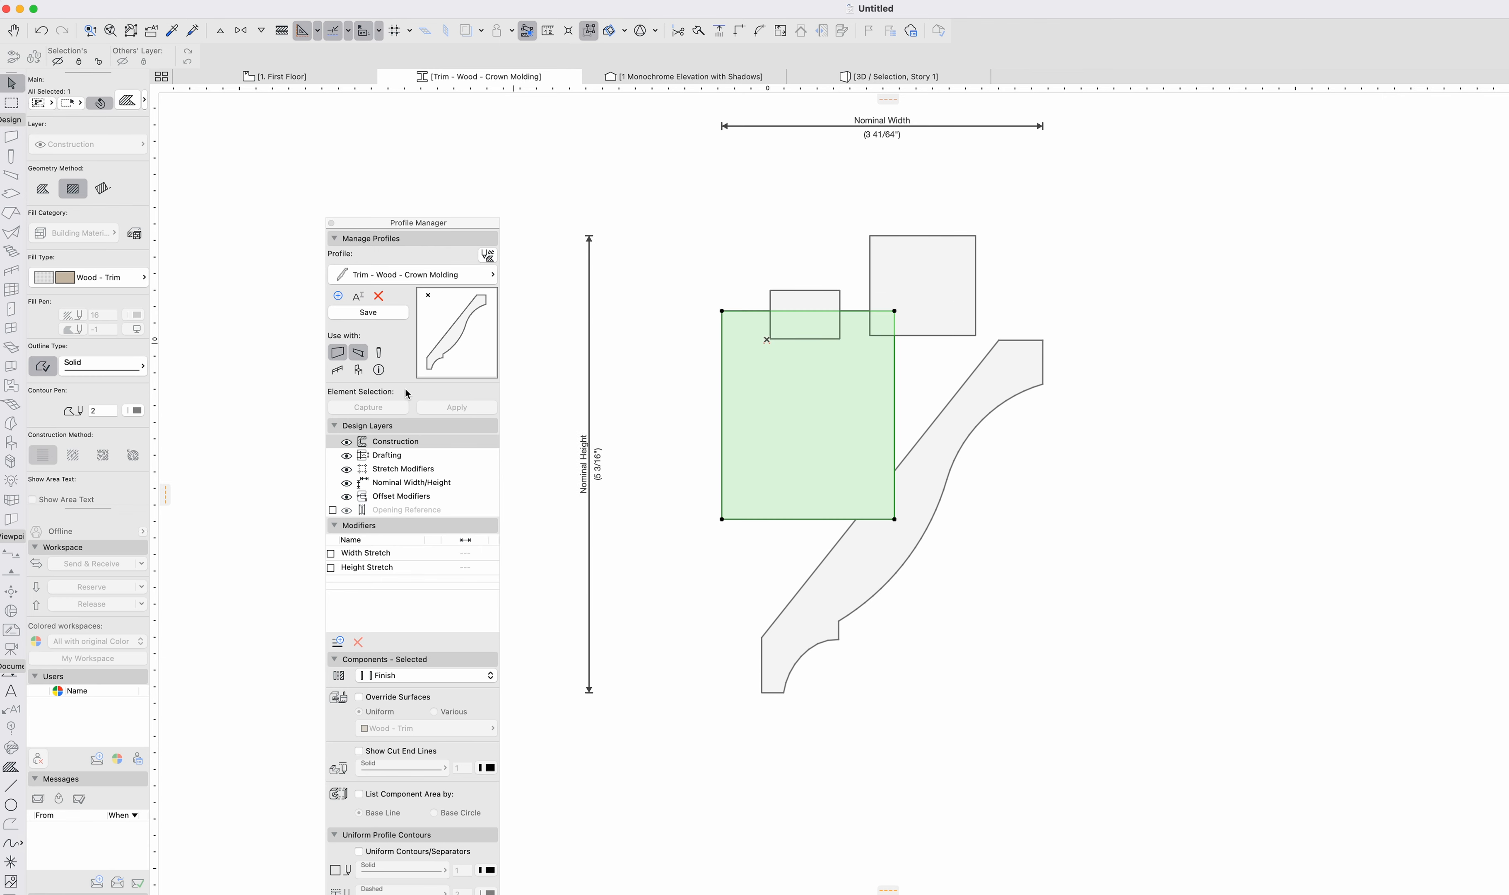
pyautogui.click(112, 284)
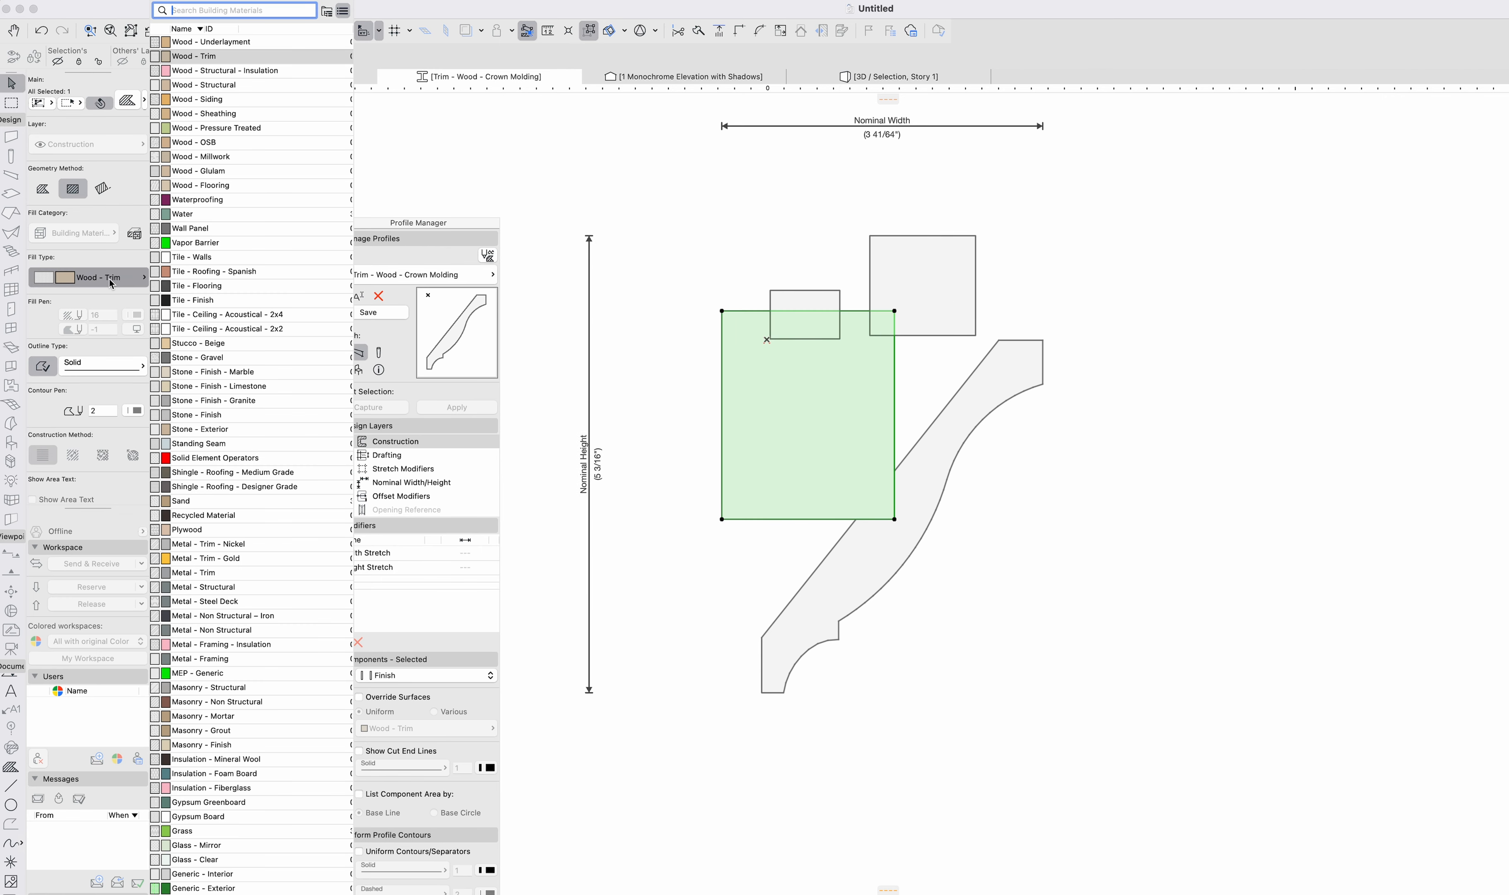
pyautogui.write('conc')
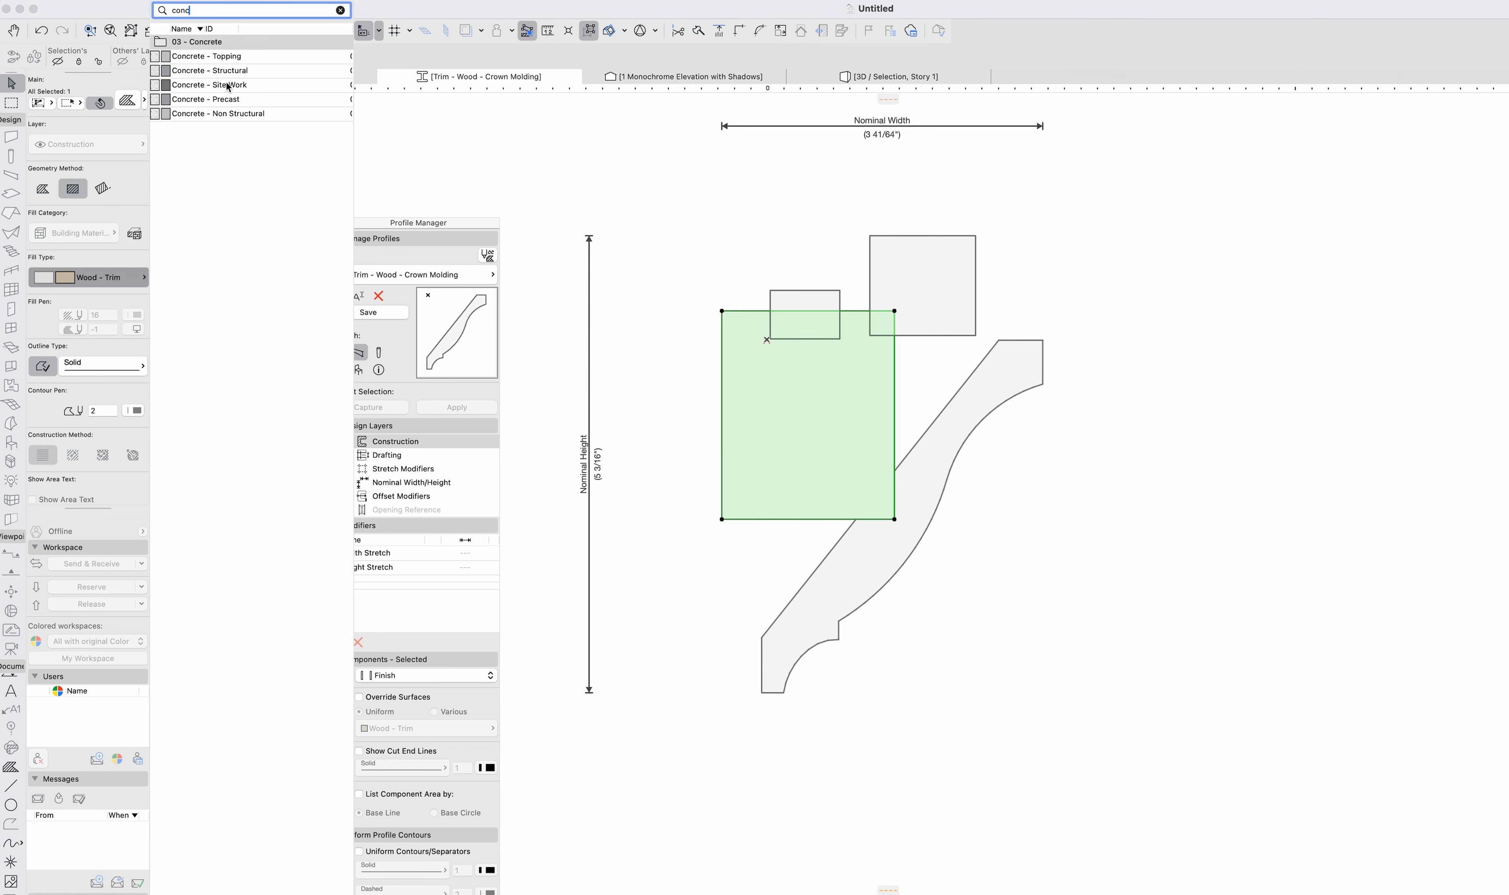
pyautogui.click(220, 71)
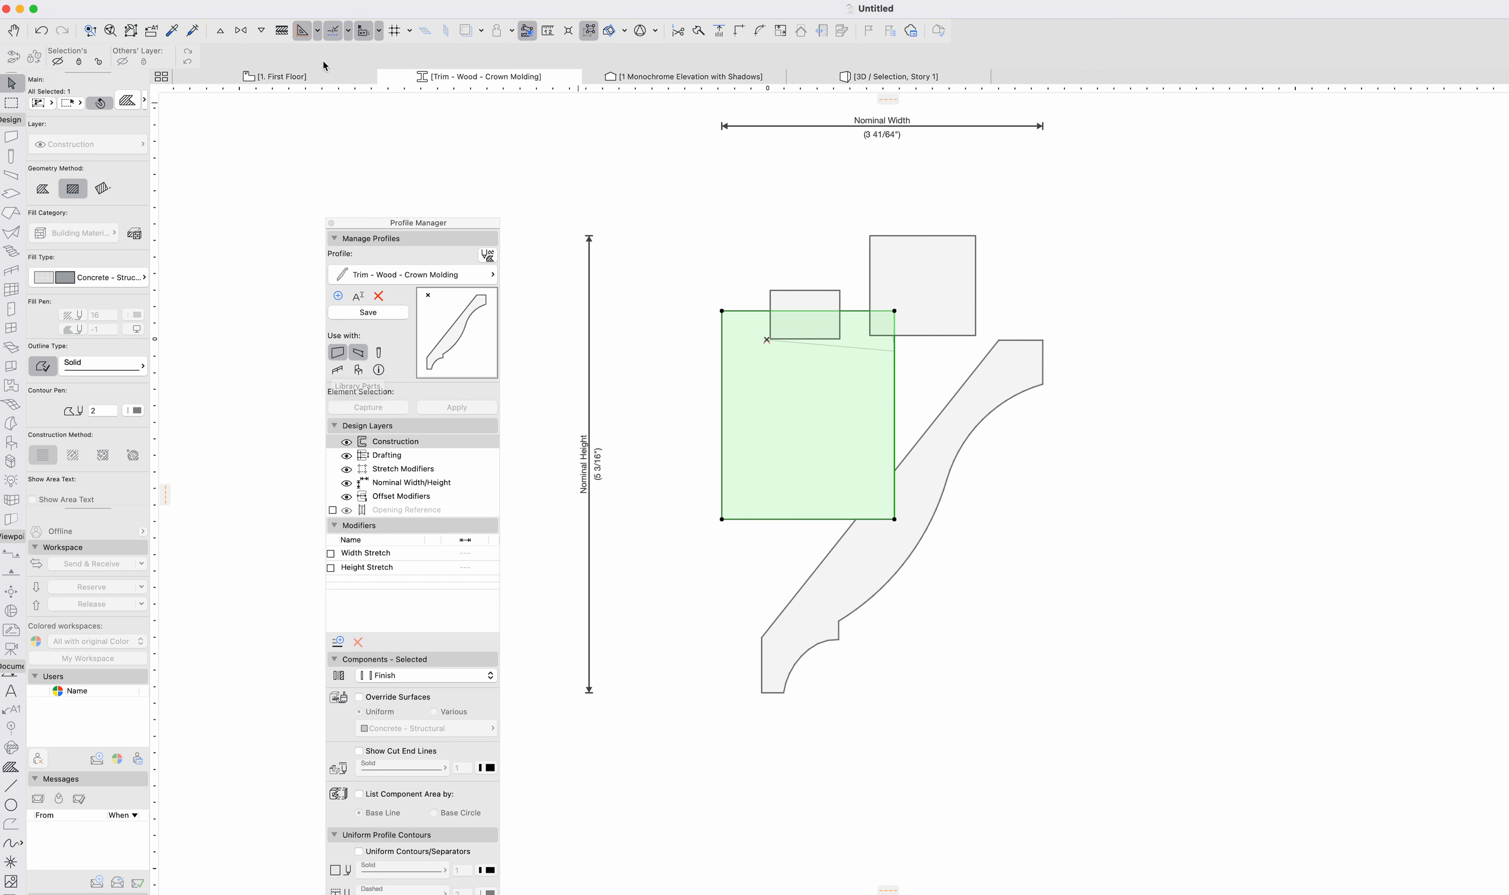
# Return to the First Floor plan and bring the whole attribute relationship diagram into view.
pyautogui.click(283, 78)
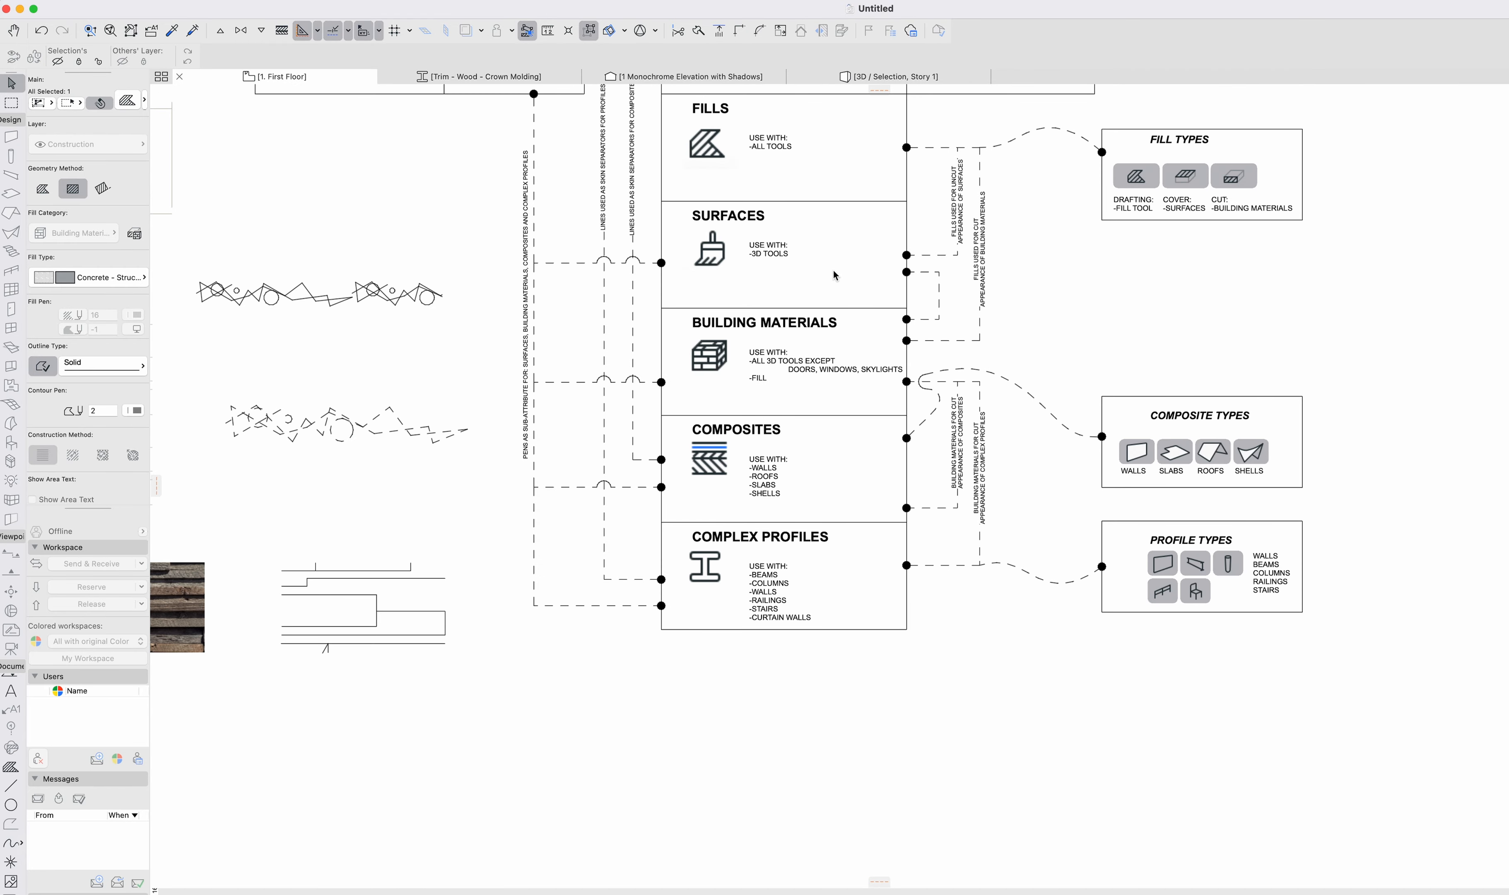
pyautogui.scroll(-5, 852, 464)
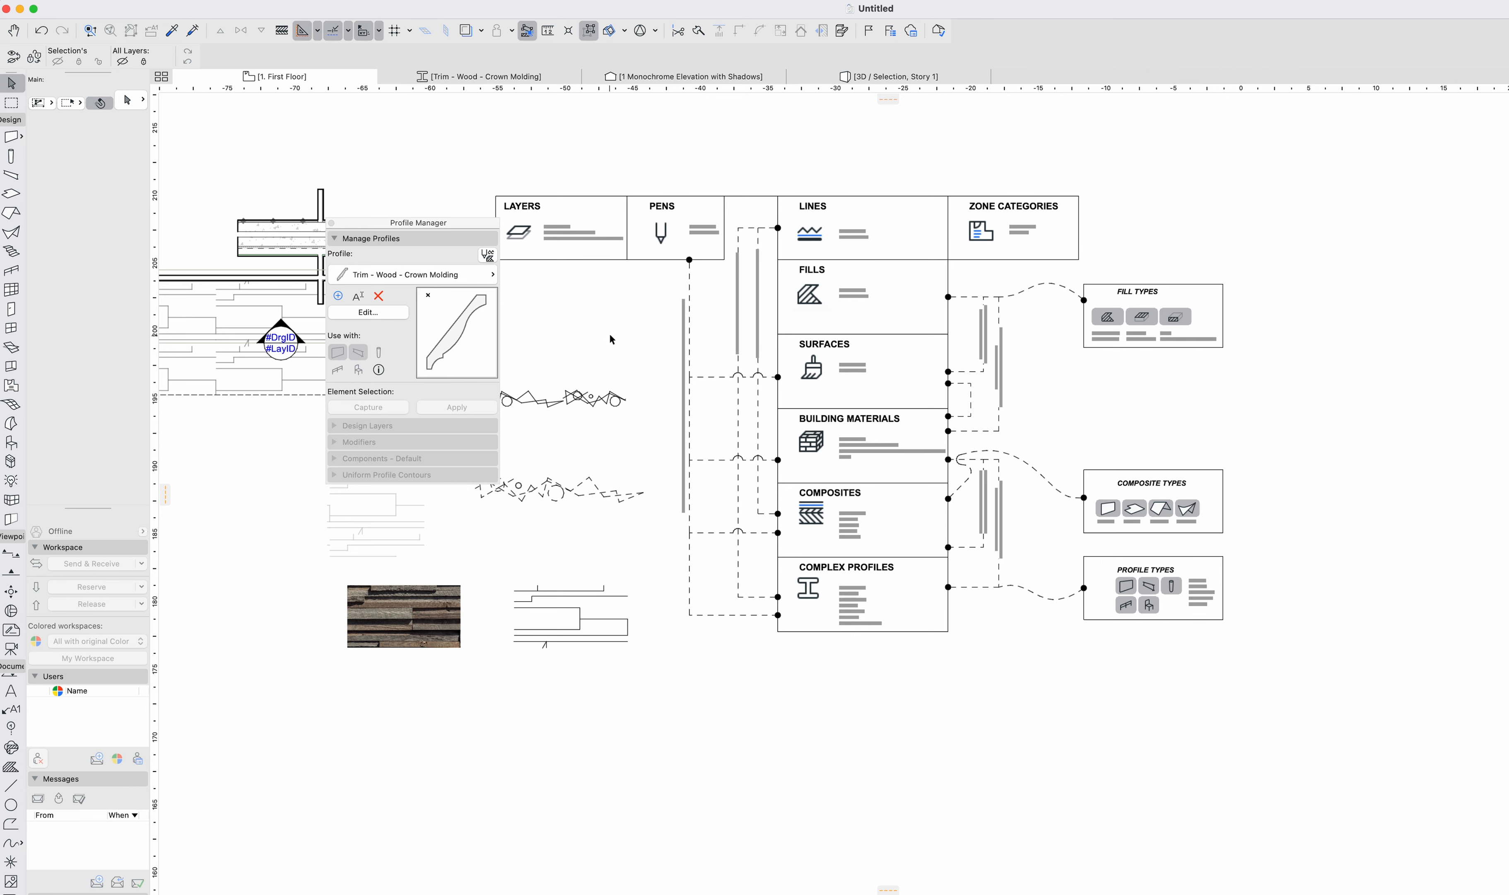
pyautogui.moveTo(606, 324)
pyautogui.mouseDown(button='middle')
pyautogui.moveTo(624, 324)
pyautogui.moveTo(707, 417)
pyautogui.moveTo(675, 416)
pyautogui.mouseUp(button='middle')
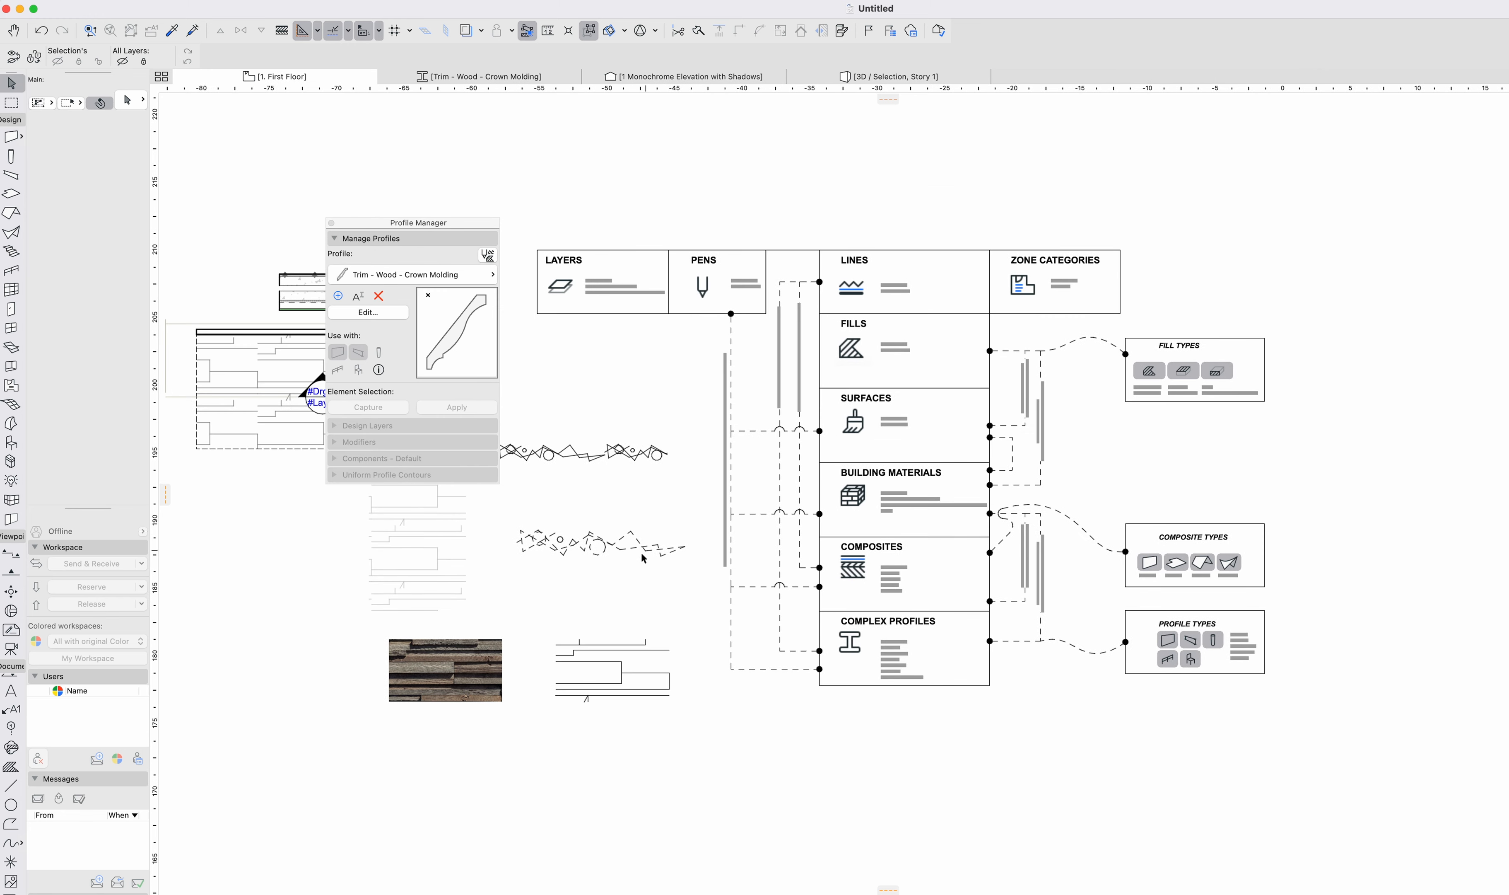
pyautogui.moveTo(691, 733); pyautogui.dragTo(531, 651)
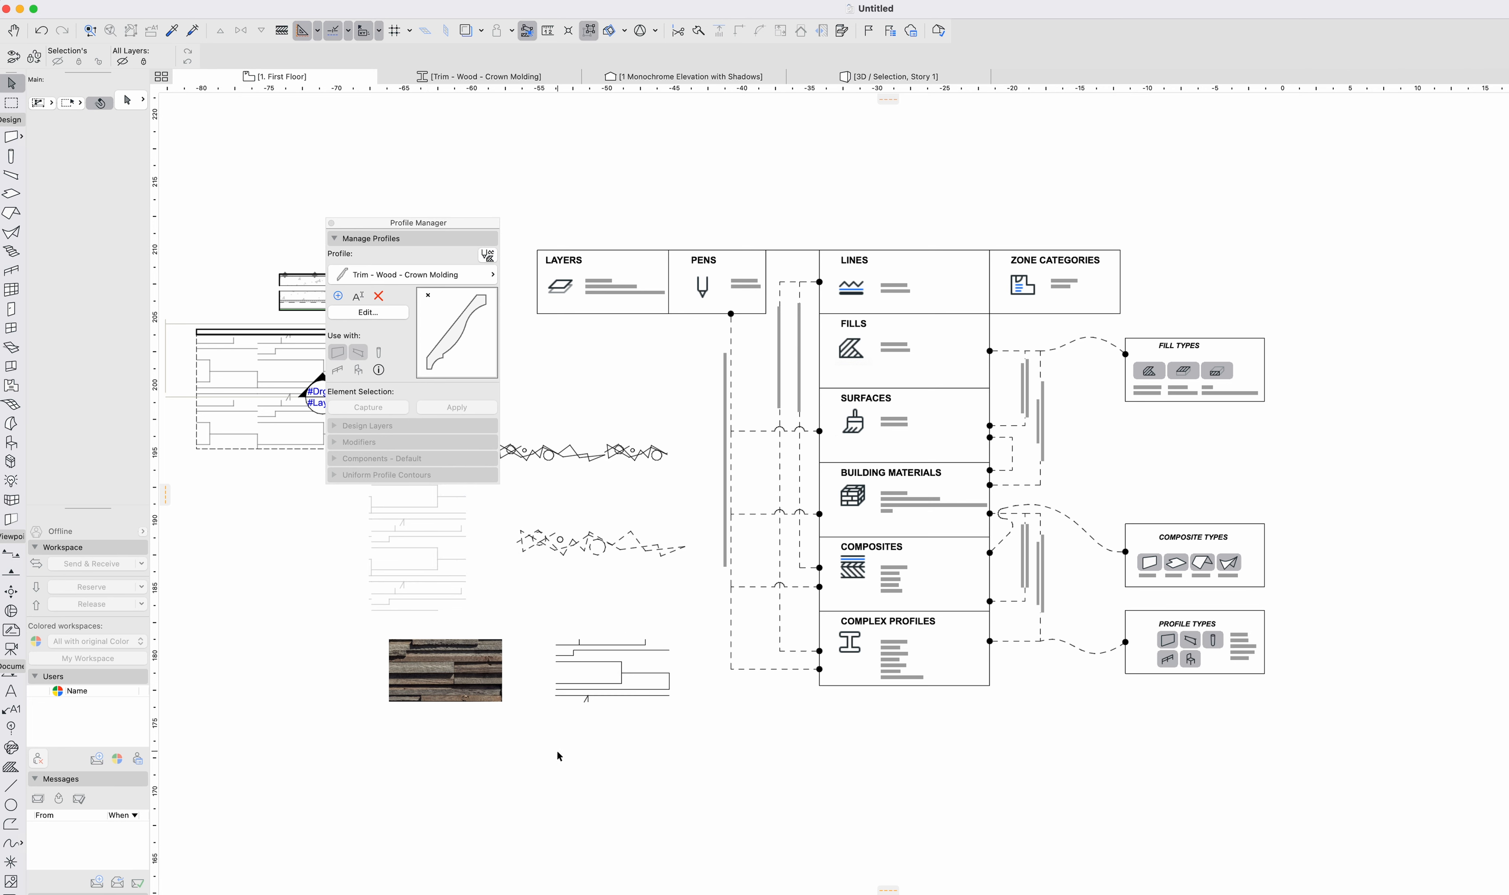